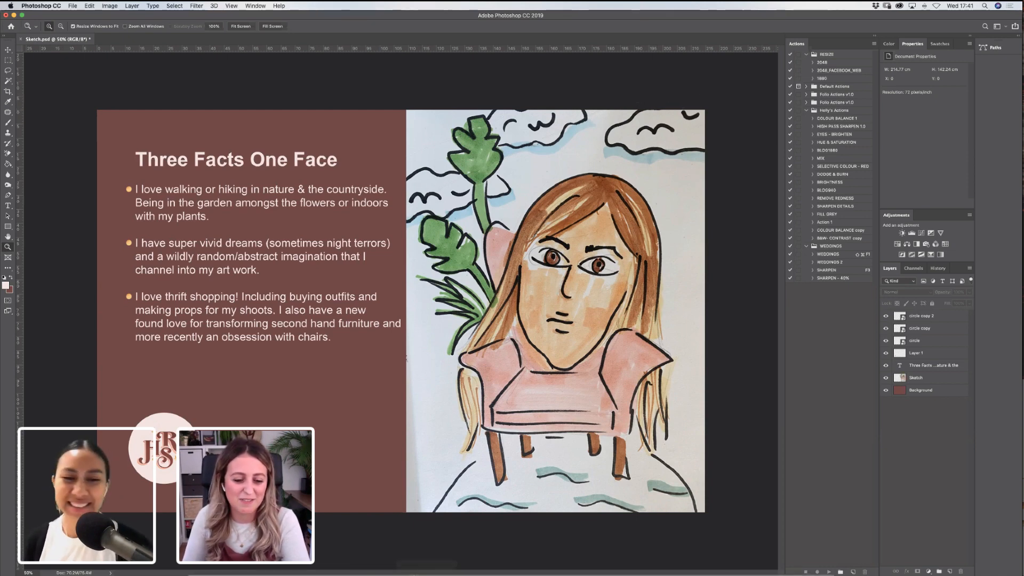
Switch to Adobe Bridge and open HRS00810.psd from the Live folder in Photoshop.
mouse_move(429, 564)
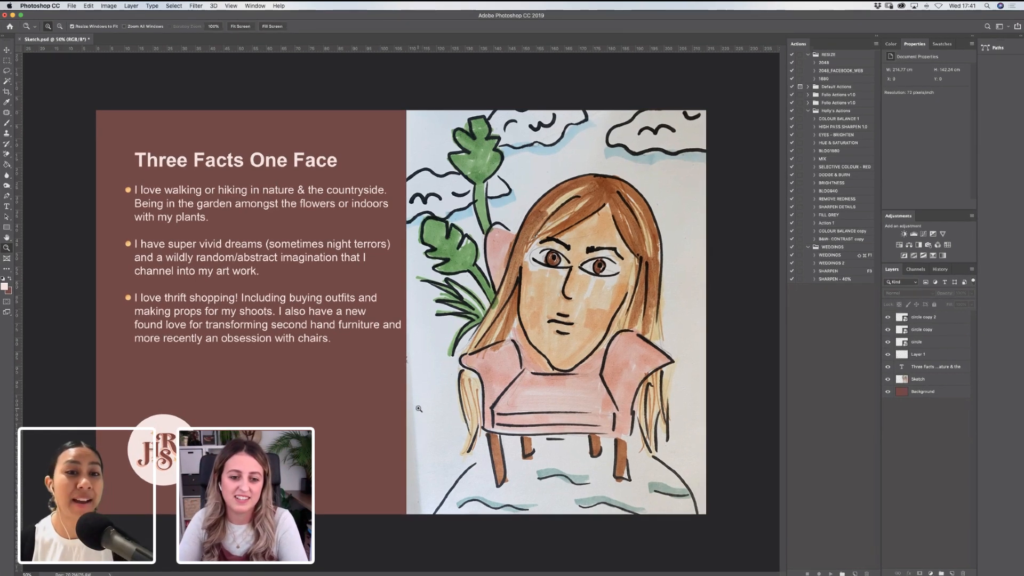
mouse_move(487, 571)
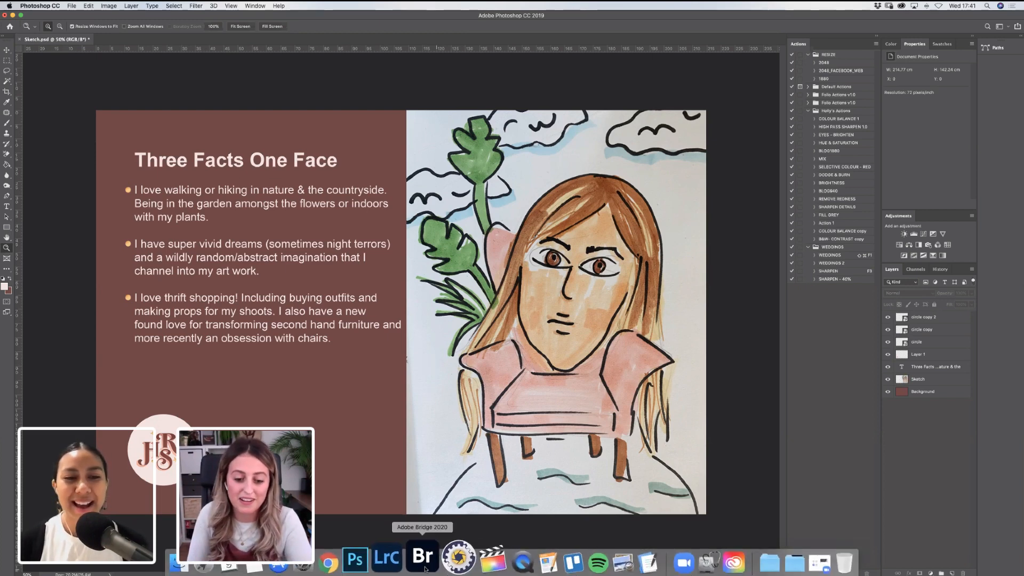
left_click(425, 569)
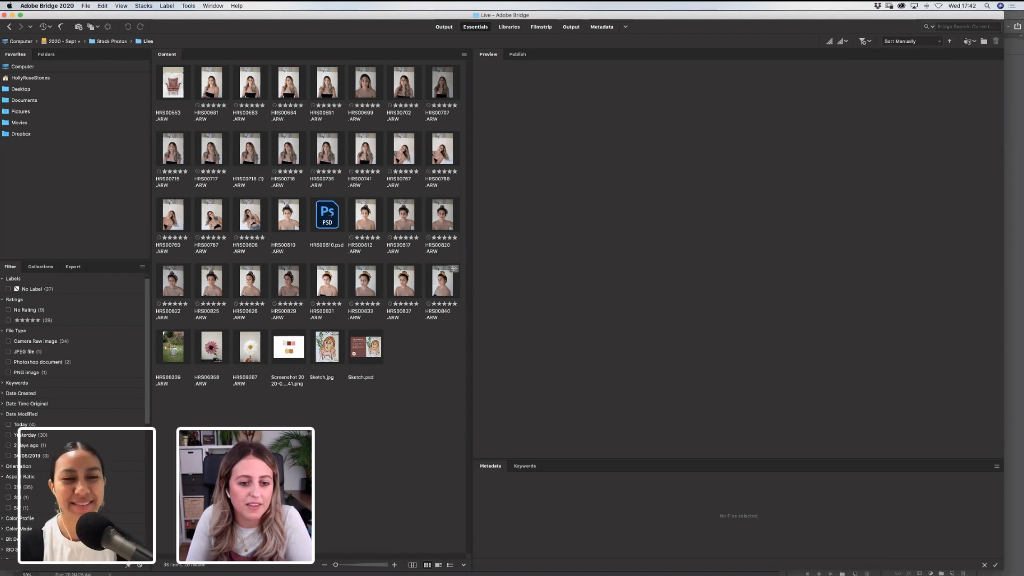
left_click(330, 217)
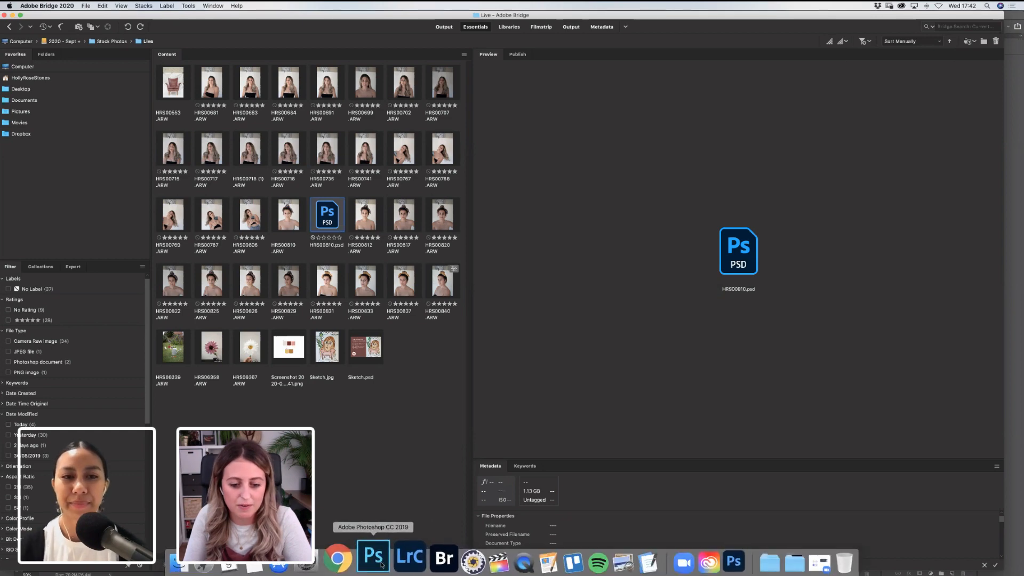
left_click(368, 559)
Force quit the extra Photoshop instance and return through Bridge to Photoshop CC 2019 to load HRS00810.psd.
right_click(710, 564)
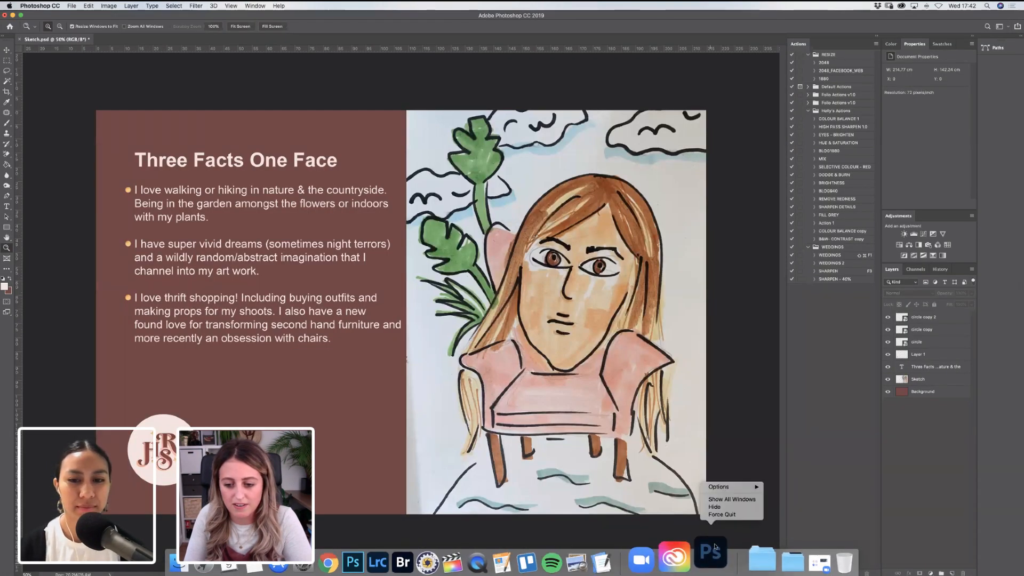
left_click(712, 516)
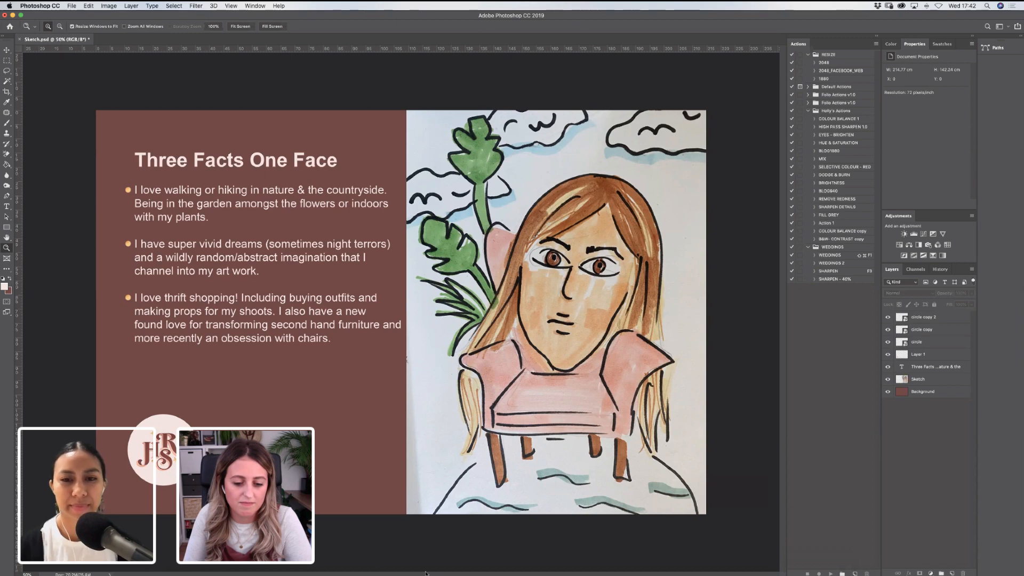
left_click(427, 561)
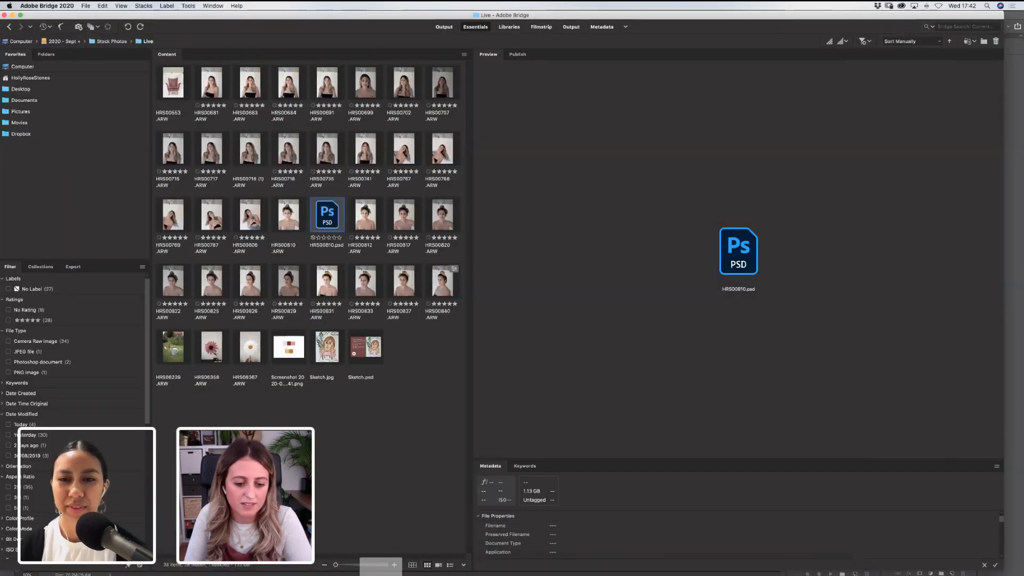
left_click(369, 559)
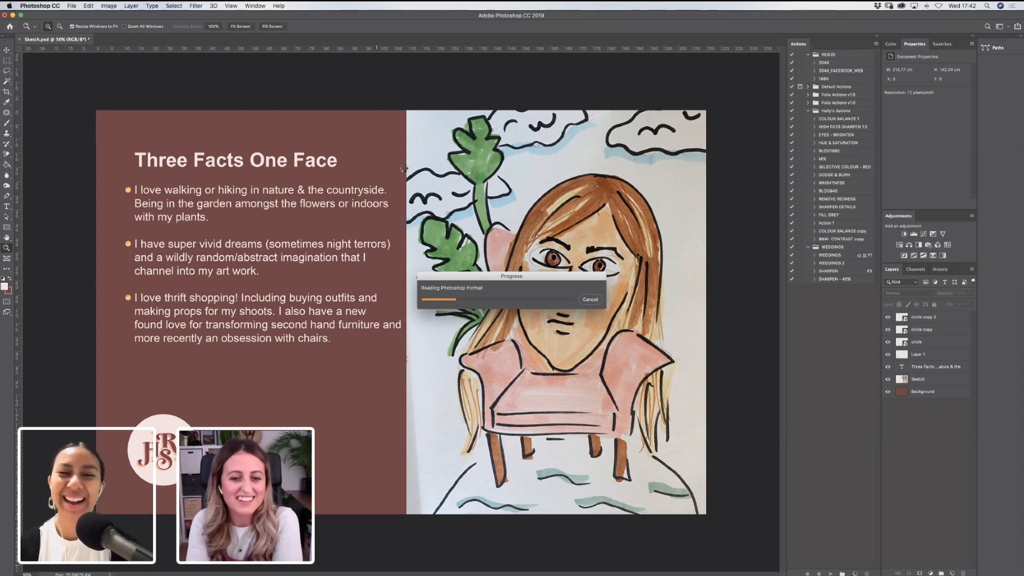
Preview the portrait photos HRS00718, HRS00735 and HRS00831 in Adobe Bridge.
left_click(429, 554)
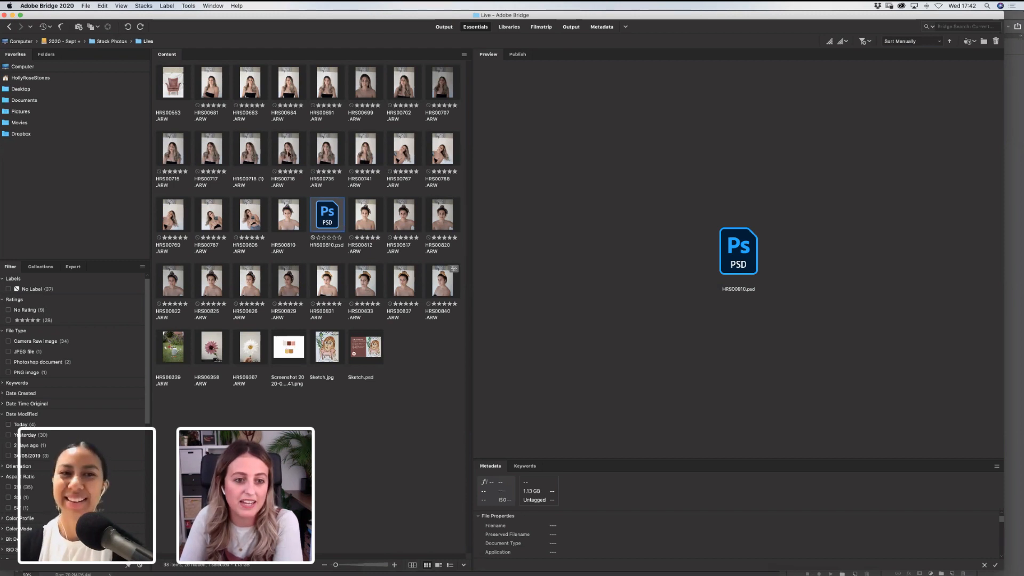
left_click(289, 152)
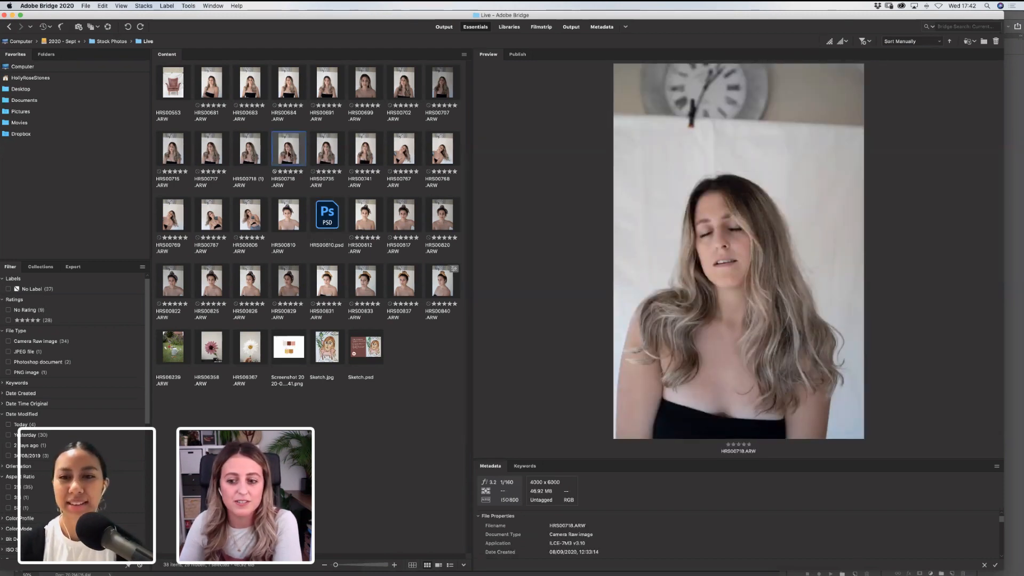
key("Right")
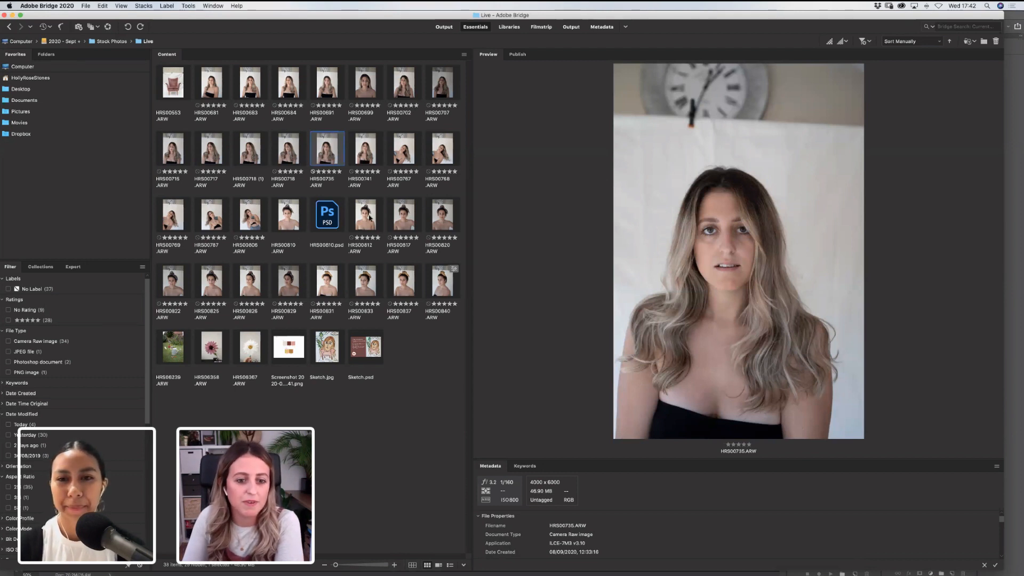
key("Down")
key("Down")
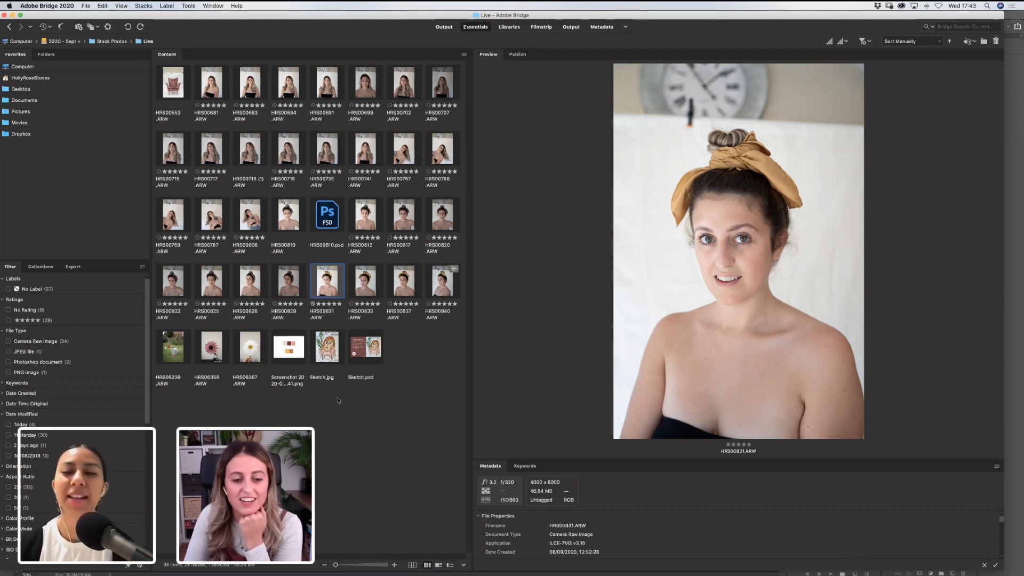
left_click(393, 559)
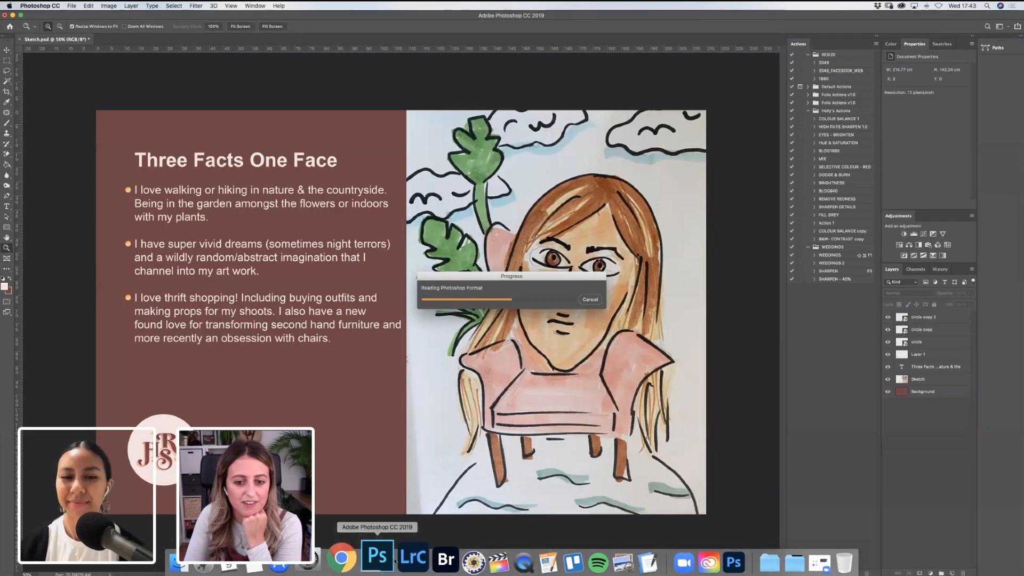
left_click(426, 557)
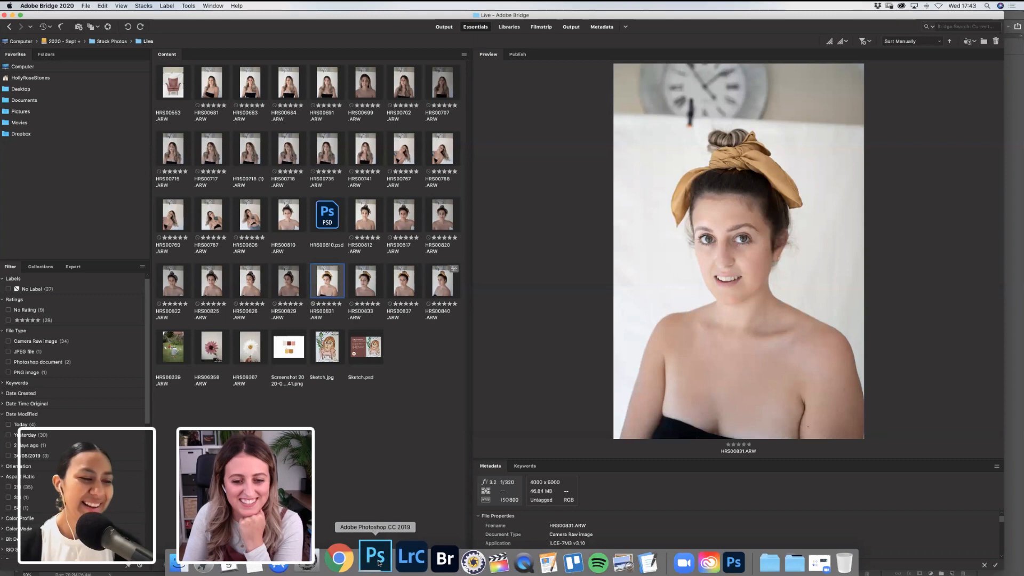
left_click(376, 557)
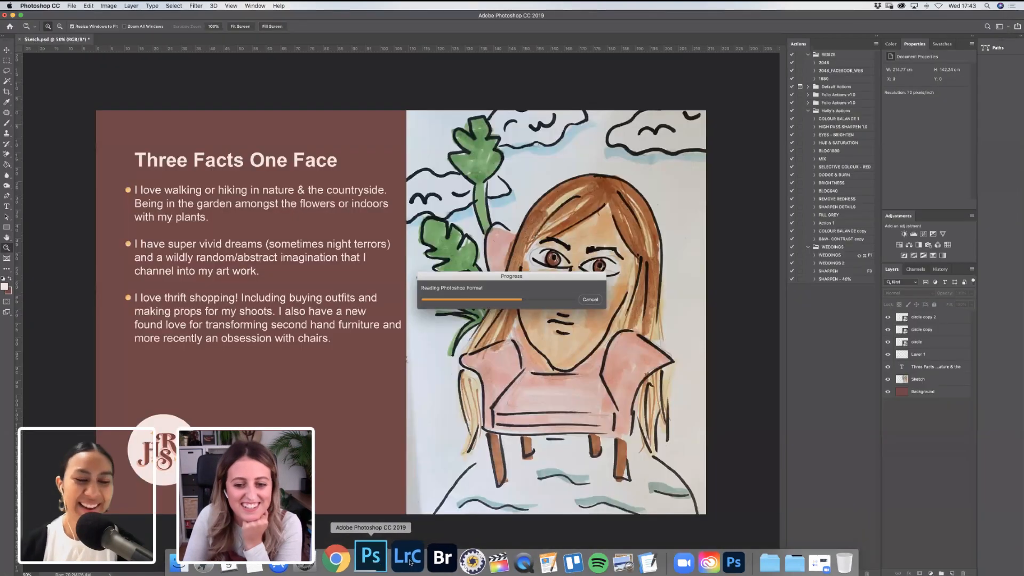
left_click(425, 559)
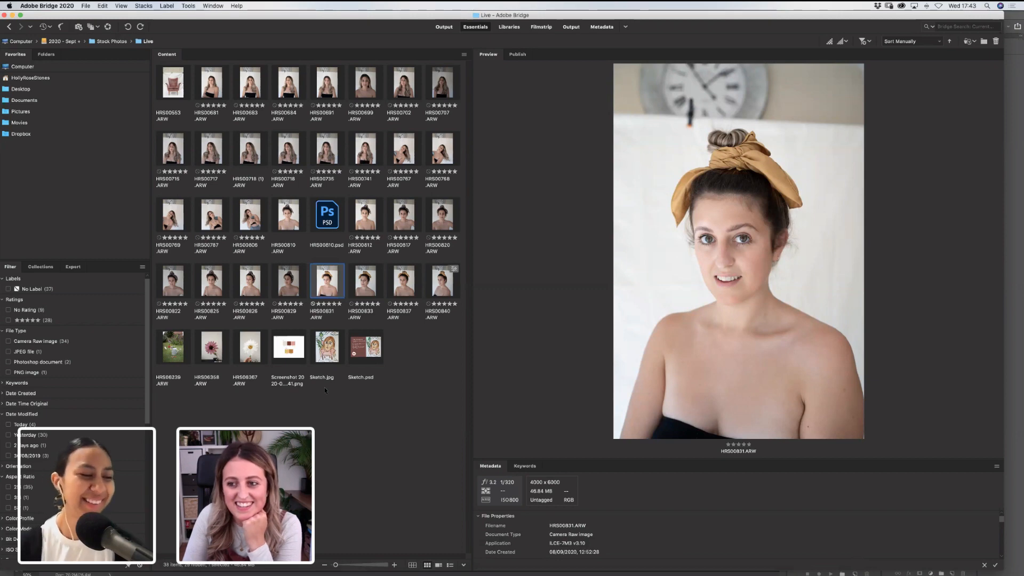
Switch back to Photoshop and move the file-loading progress dialog aside so the drawn face is uncovered.
mouse_move(378, 564)
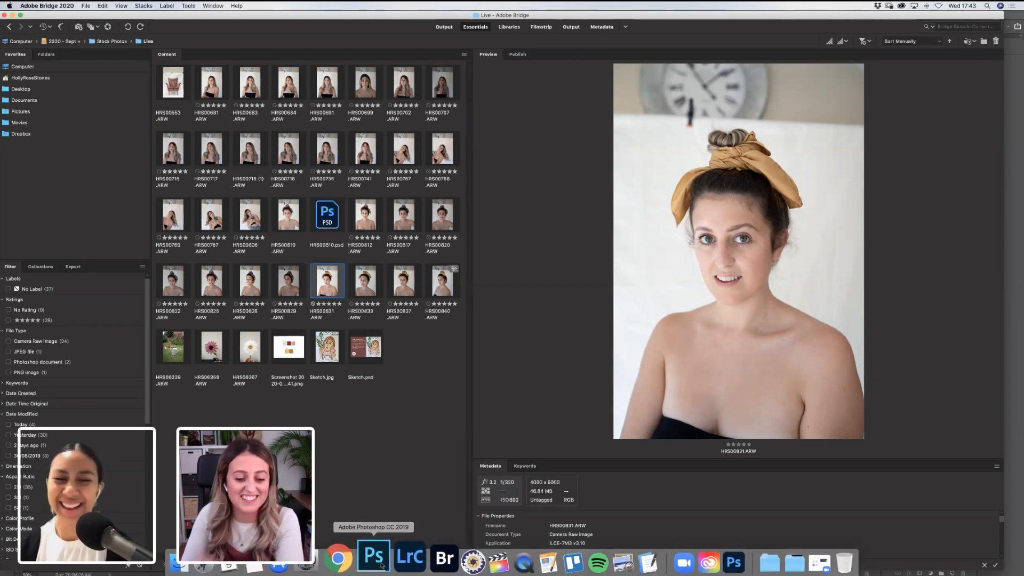
left_click(381, 560)
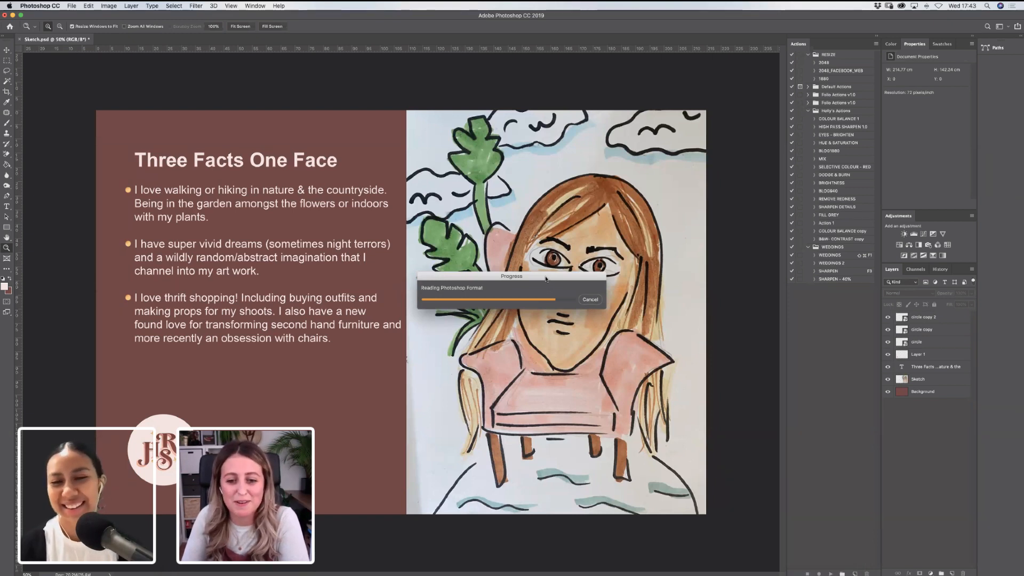
left_click_drag(546, 278, 360, 298)
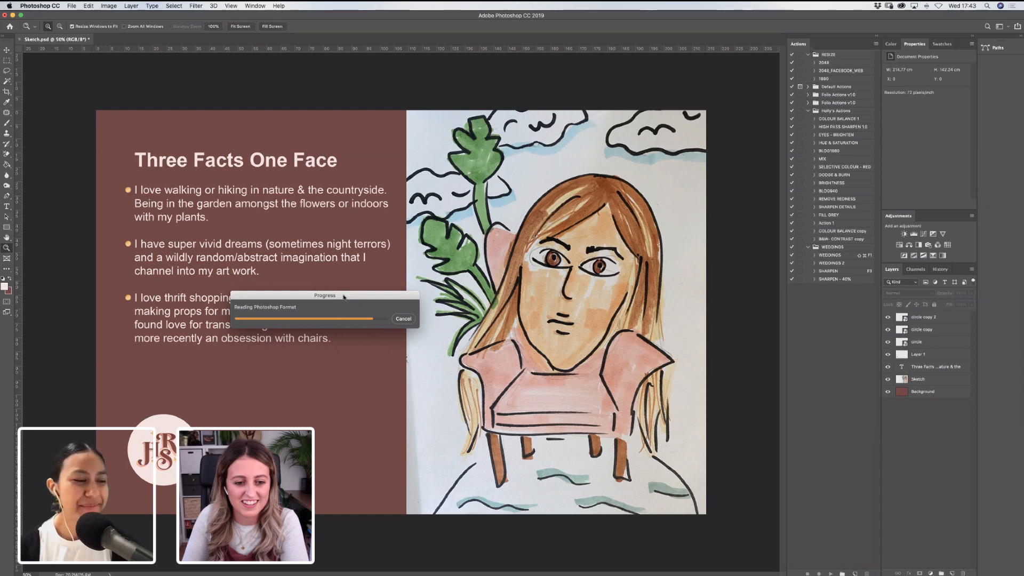
left_click_drag(344, 297, 345, 266)
mouse_move(347, 570)
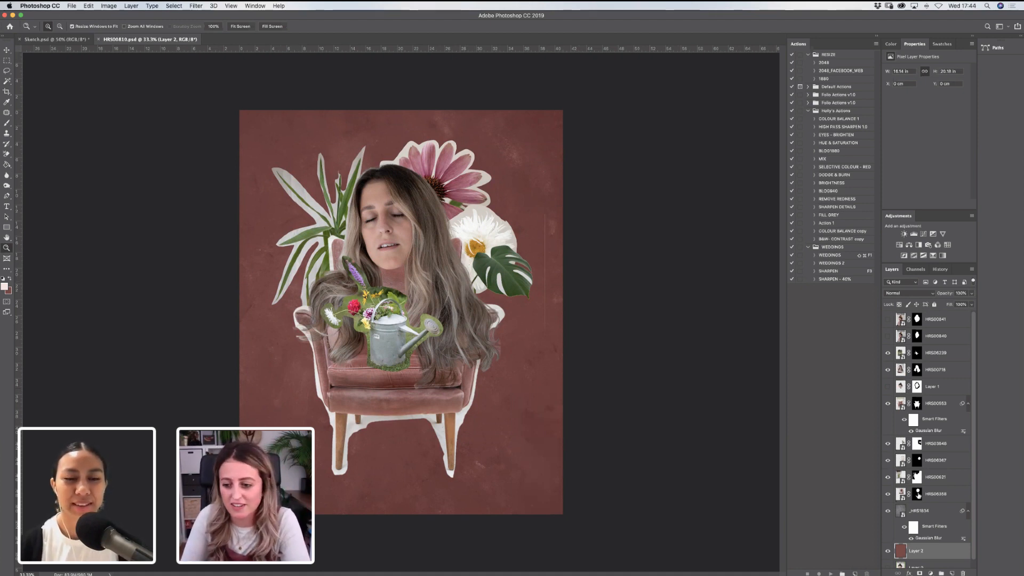
Hide the texture, flower, plant, portrait and watering can layers, leaving only the chair on the plain Layer 2 background.
scroll(919, 501, "down", 1)
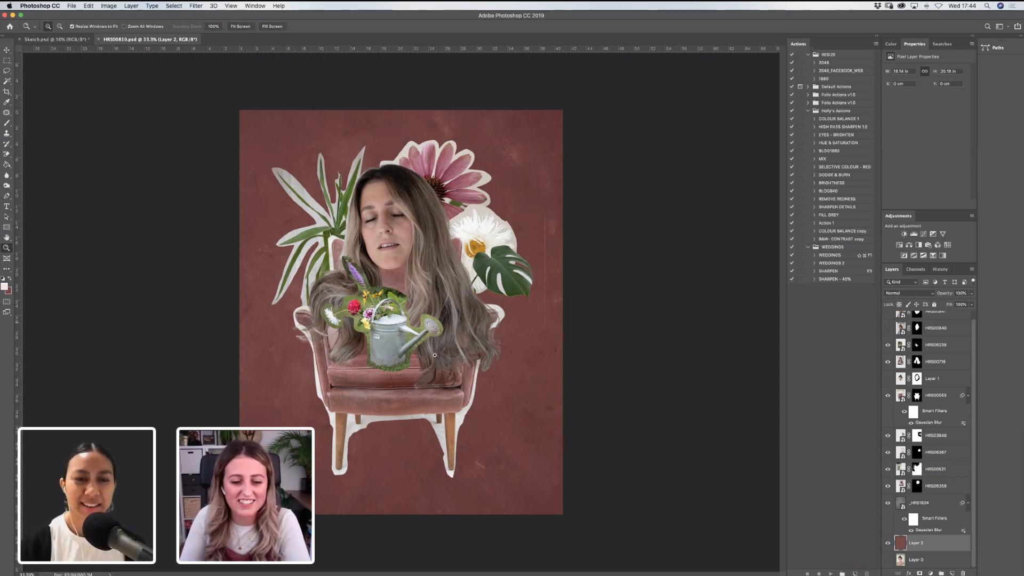
left_click(888, 502)
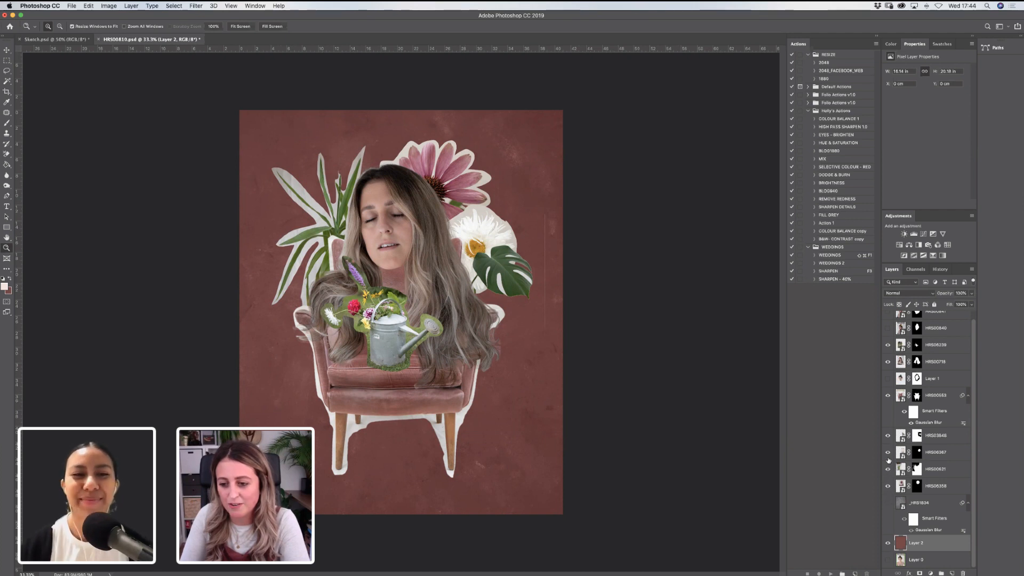
left_click(888, 363)
left_click(888, 345)
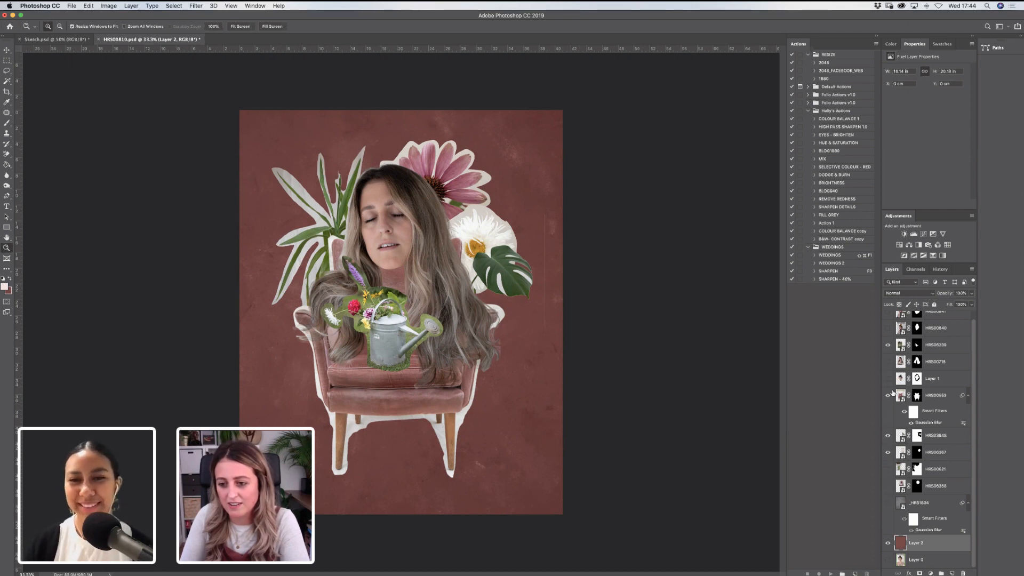
left_click(888, 435)
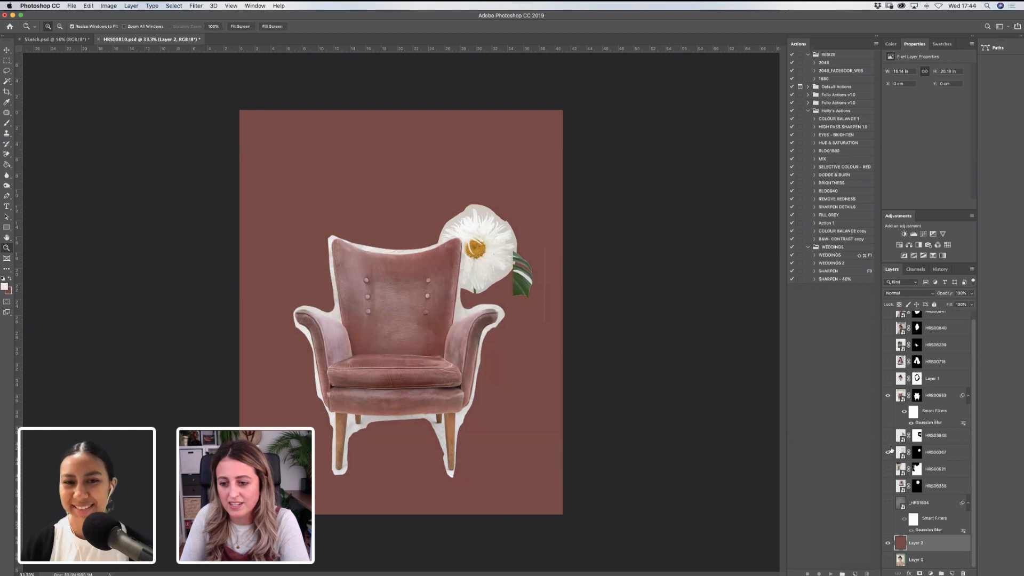
left_click(888, 451)
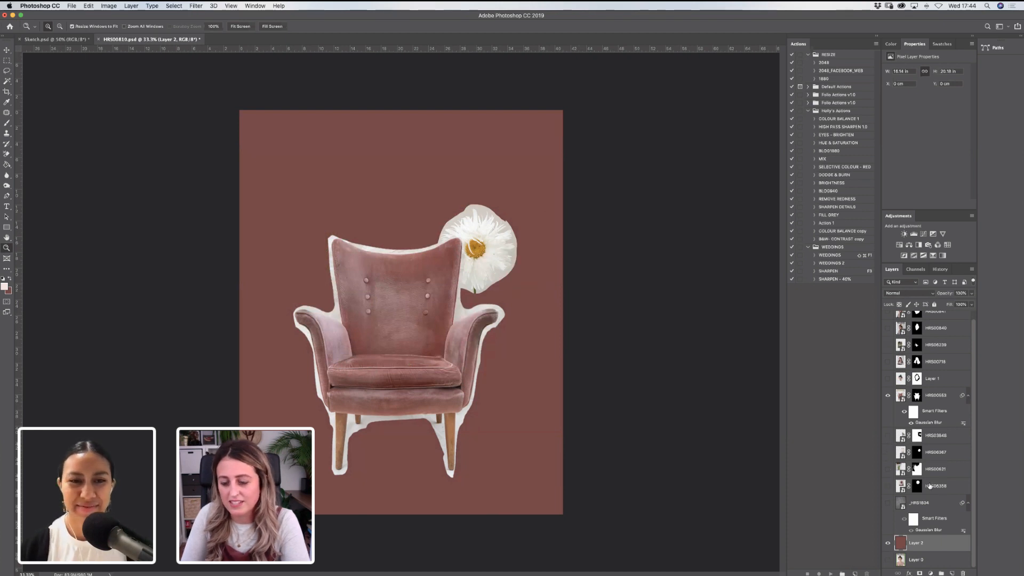
scroll(929, 482, "up", 1)
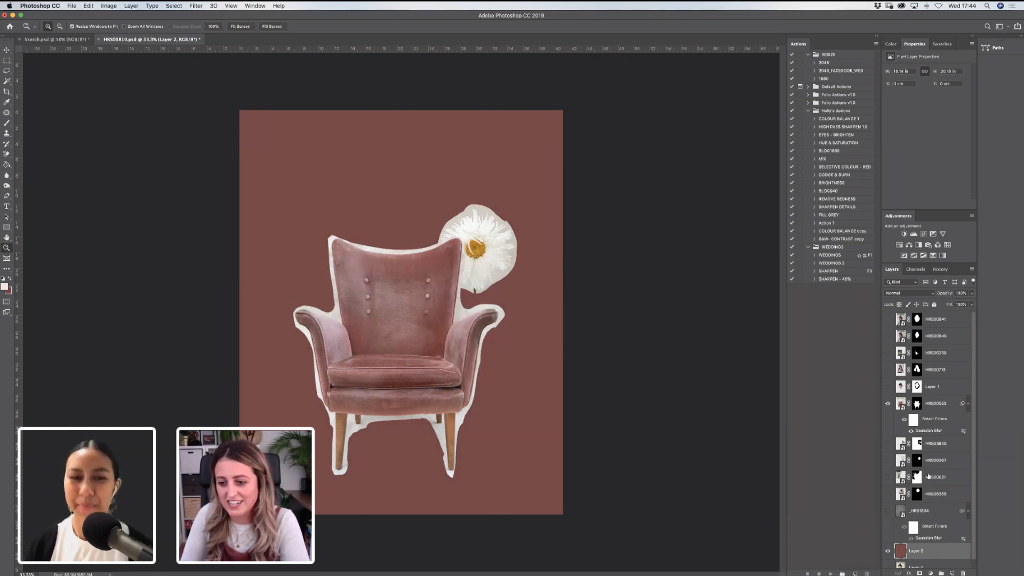
scroll(925, 442, "down", 1)
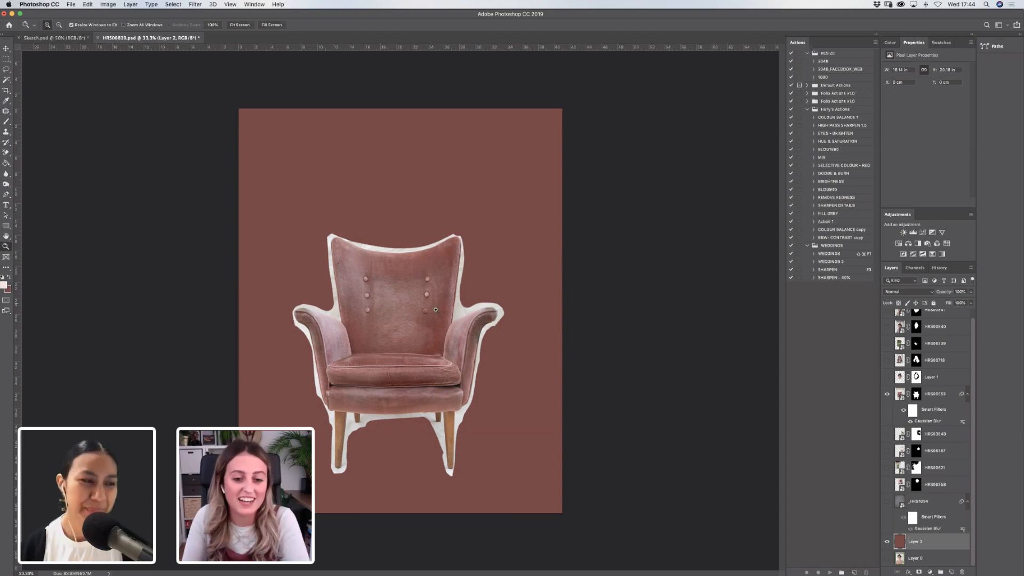
Hide the chair layer and turn the Layer 2 background off and on again to show the plain colour alone.
left_click_drag(457, 291, 531, 376)
left_click(238, 25)
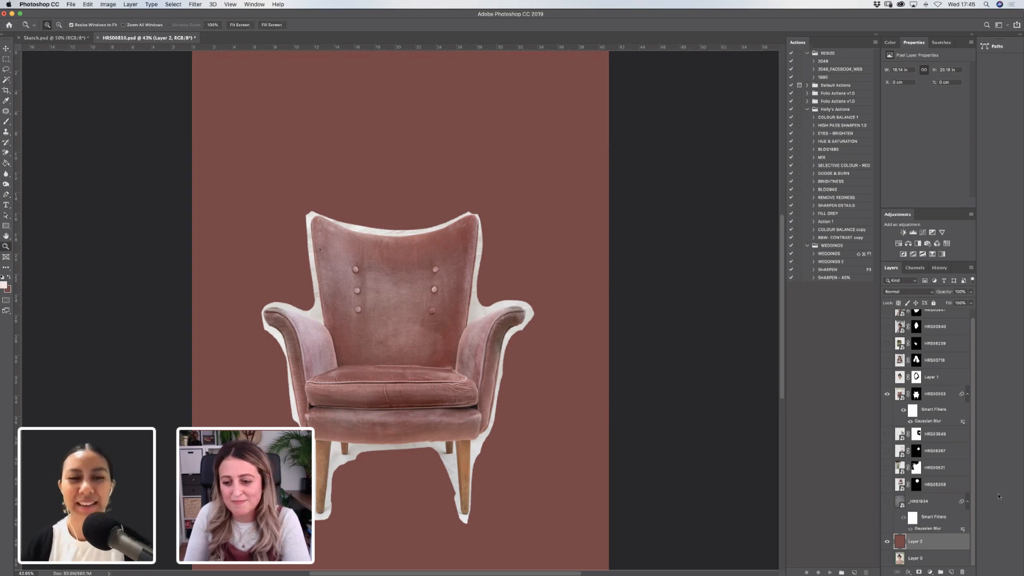
left_click(887, 540)
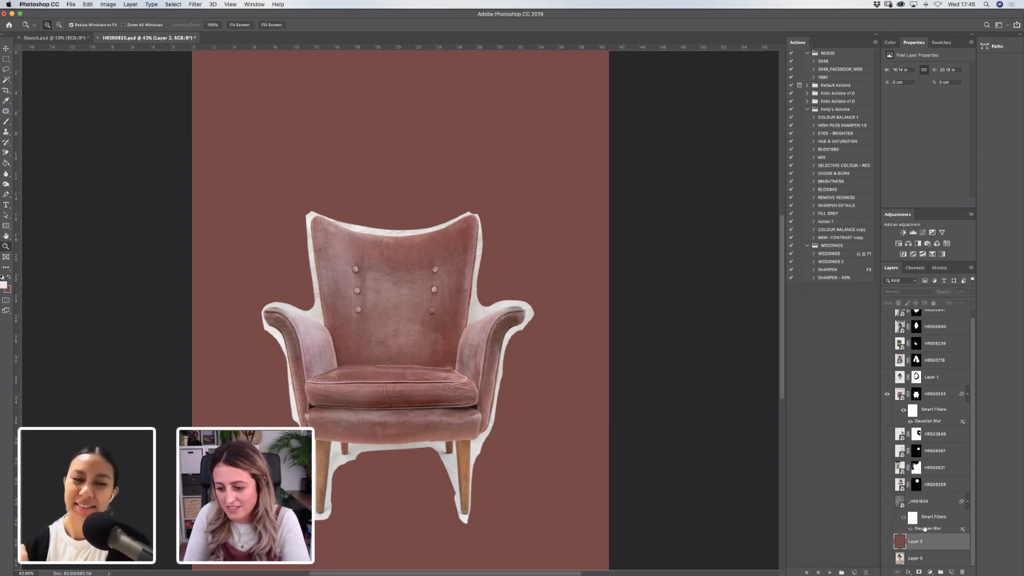
left_click(887, 394)
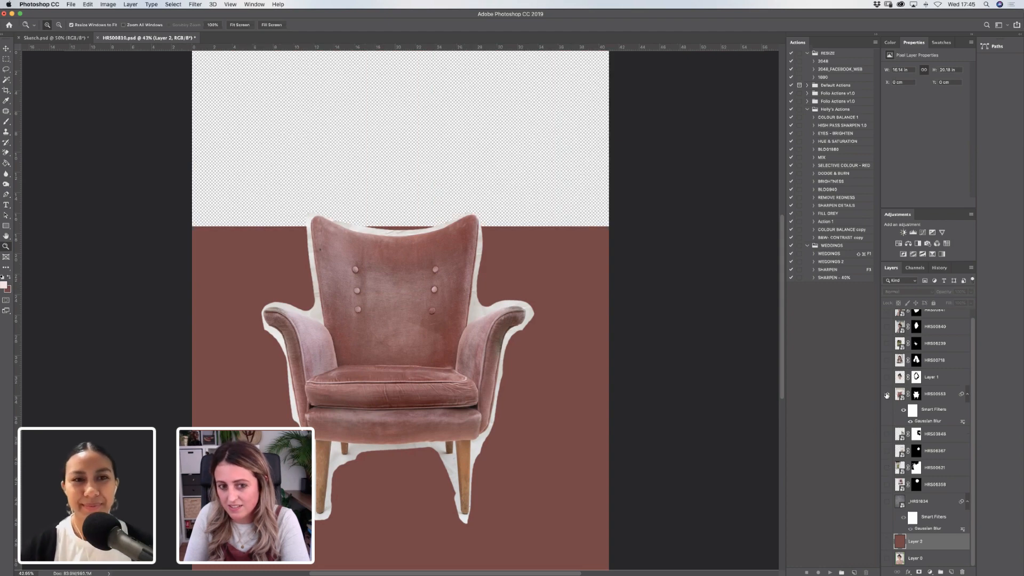
left_click(887, 540)
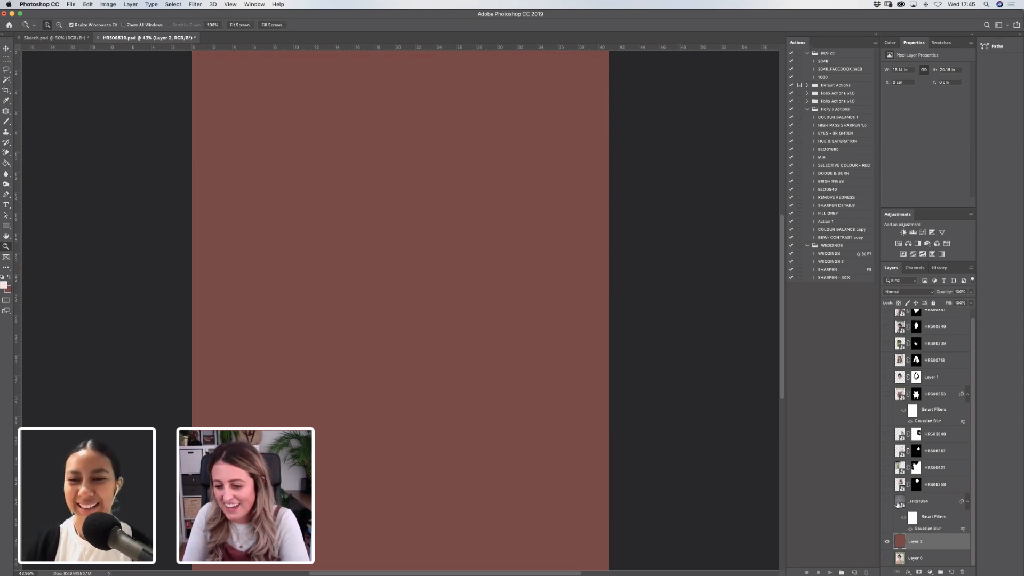
Show the texture layer above the Layer 2 background, together with the chair layer.
scroll(886, 501, "up", 1)
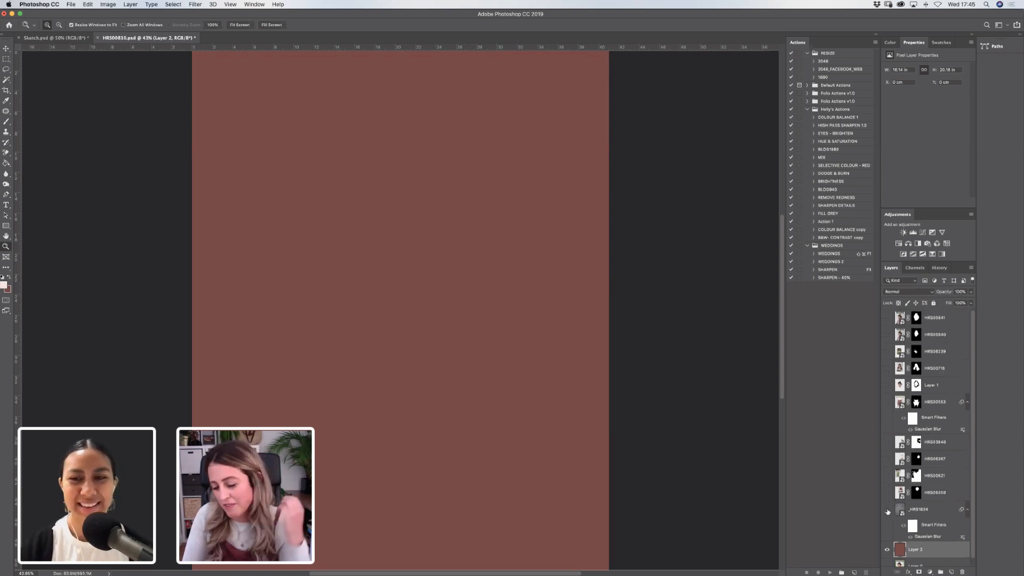
left_click(887, 511)
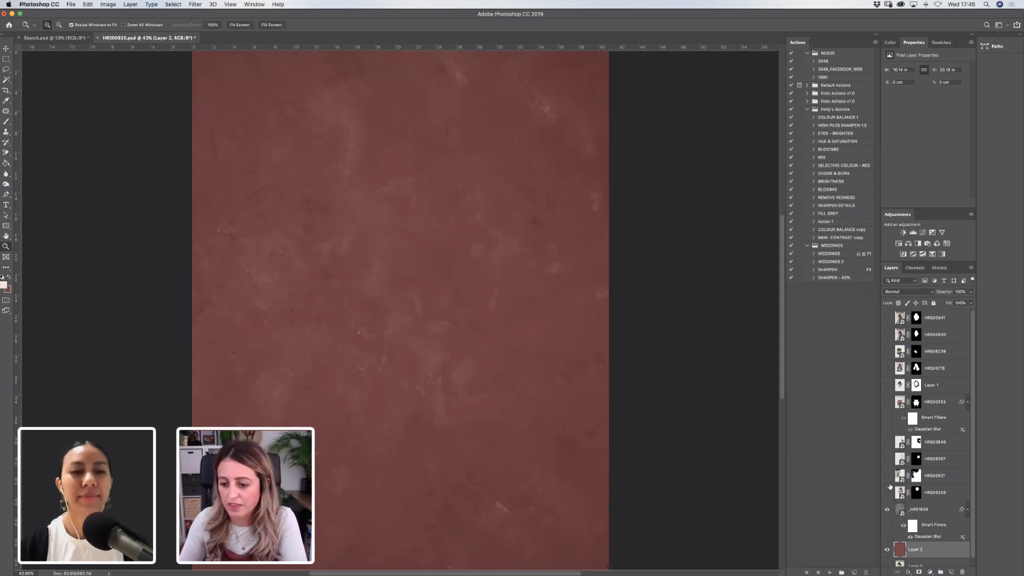
left_click(887, 403)
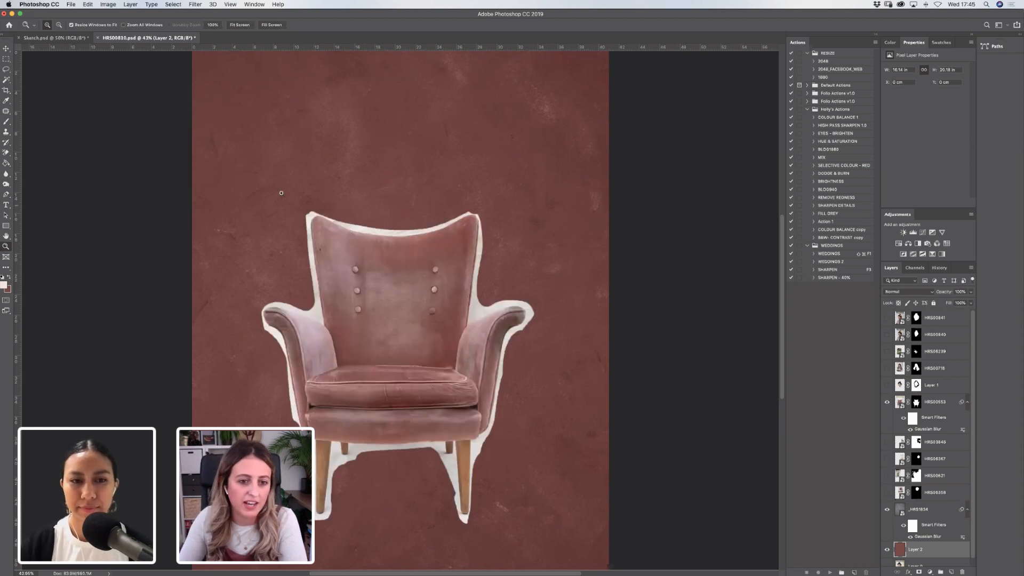
Add a layer mask to the Layer 2 background, with a much smaller brush ready at the chair's upper-left corner.
left_click_drag(233, 183, 563, 511)
mouse_move(213, 64)
left_mouse_down()
mouse_move(437, 227)
mouse_move(431, 239)
left_mouse_up()
key("b")
key("bracketleft")
key("bracketleft")
key("bracketleft")
key("bracketleft")
key("bracketleft")
key("bracketleft")
key("bracketleft")
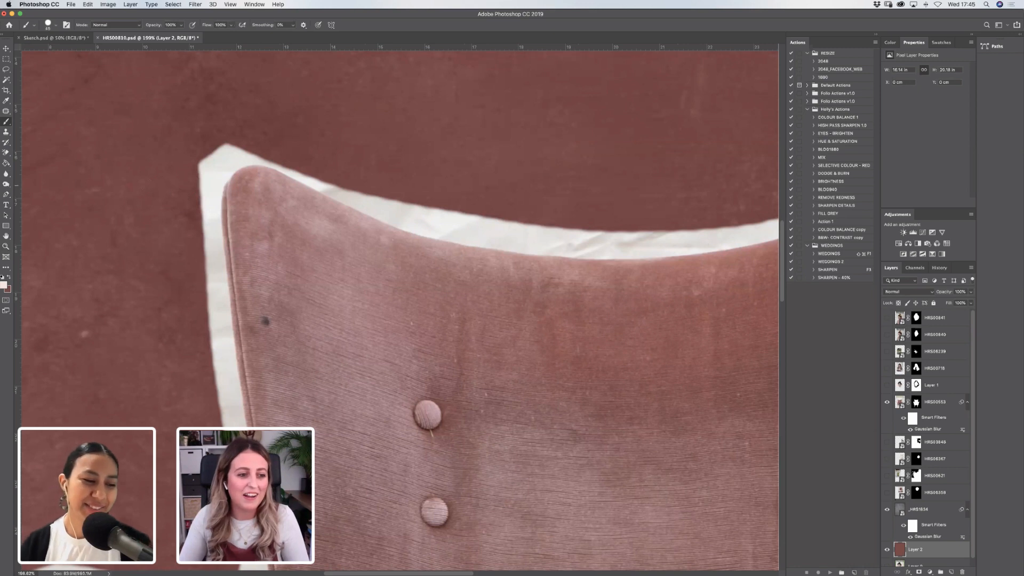
left_click(918, 572)
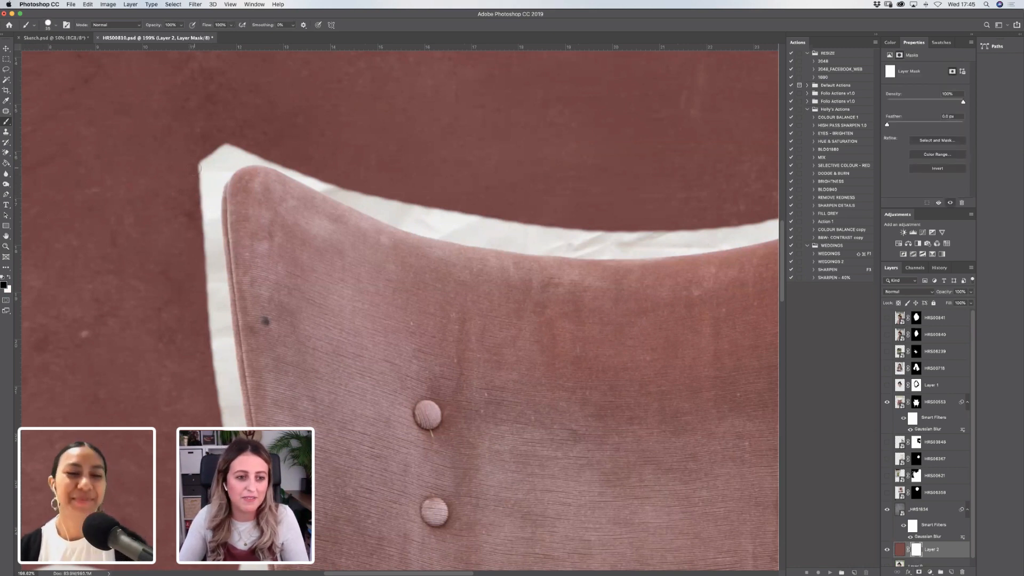
Paint black on the Layer 2 mask beside the chair's upper-left corner, and paint the same spot back with white.
left_click_drag(200, 169, 192, 190)
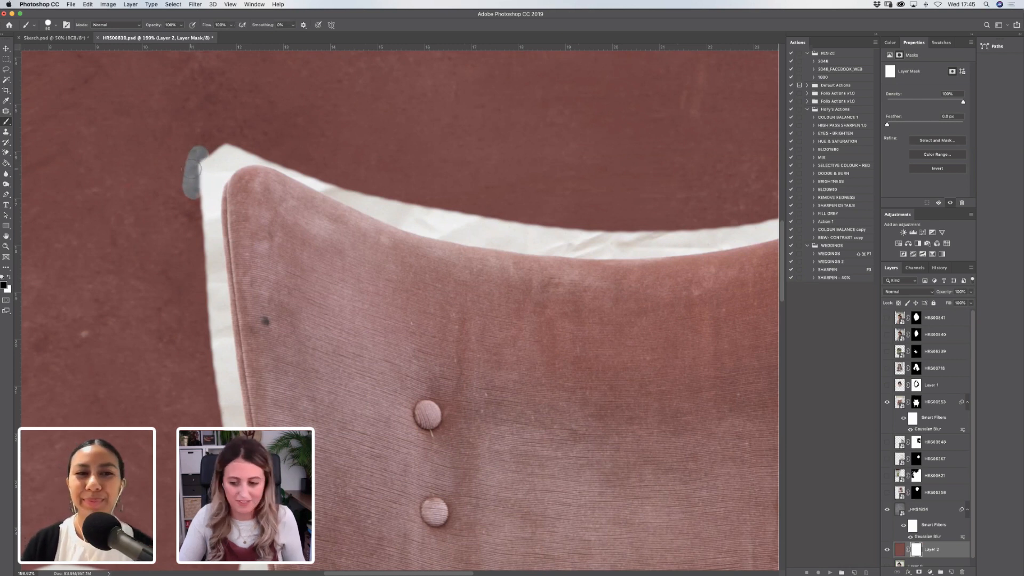
key("x")
mouse_move(193, 154)
left_mouse_down()
mouse_move(177, 173)
mouse_move(200, 195)
left_mouse_up()
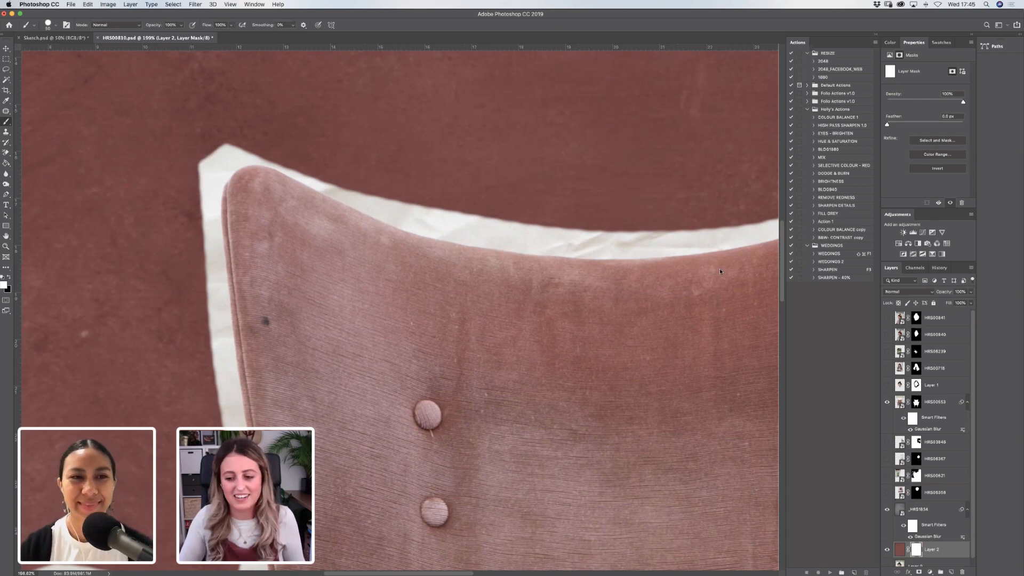
Paint black on the chair layer's mask to hide the white fabric along the upper left side of the backrest.
left_click(918, 404)
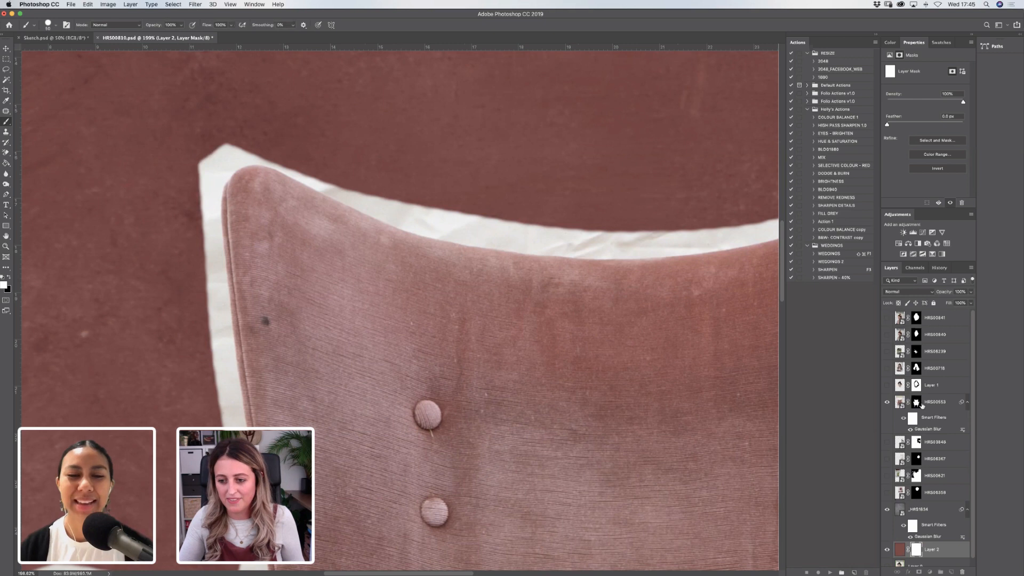
mouse_move(214, 169)
left_mouse_down()
mouse_move(210, 149)
mouse_move(194, 174)
mouse_move(206, 152)
mouse_move(196, 157)
mouse_move(230, 150)
mouse_move(207, 195)
mouse_move(208, 225)
mouse_move(194, 207)
mouse_move(212, 271)
mouse_move(205, 204)
mouse_move(222, 267)
left_mouse_up()
key("x")
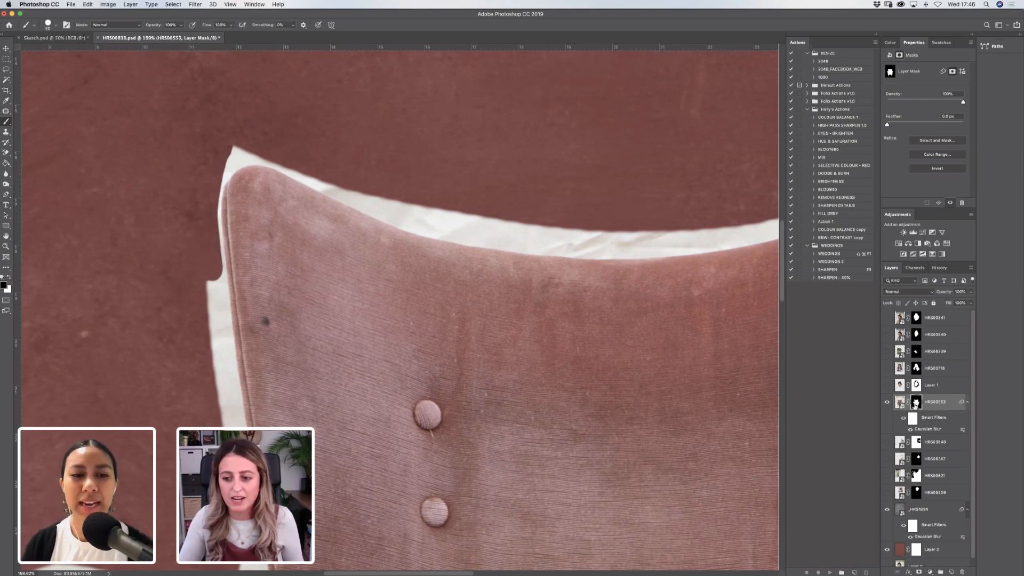
mouse_move(213, 280)
left_mouse_down()
mouse_move(215, 338)
mouse_move(223, 281)
left_mouse_up()
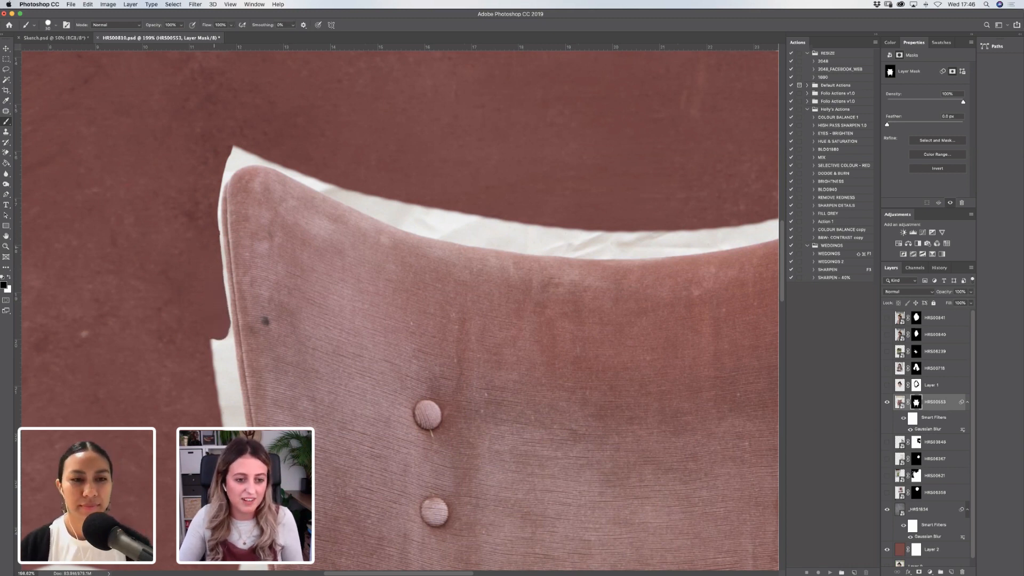
mouse_move(221, 244)
left_mouse_down()
mouse_move(231, 330)
mouse_move(220, 397)
mouse_move(228, 352)
mouse_move(235, 408)
mouse_move(238, 373)
left_mouse_up()
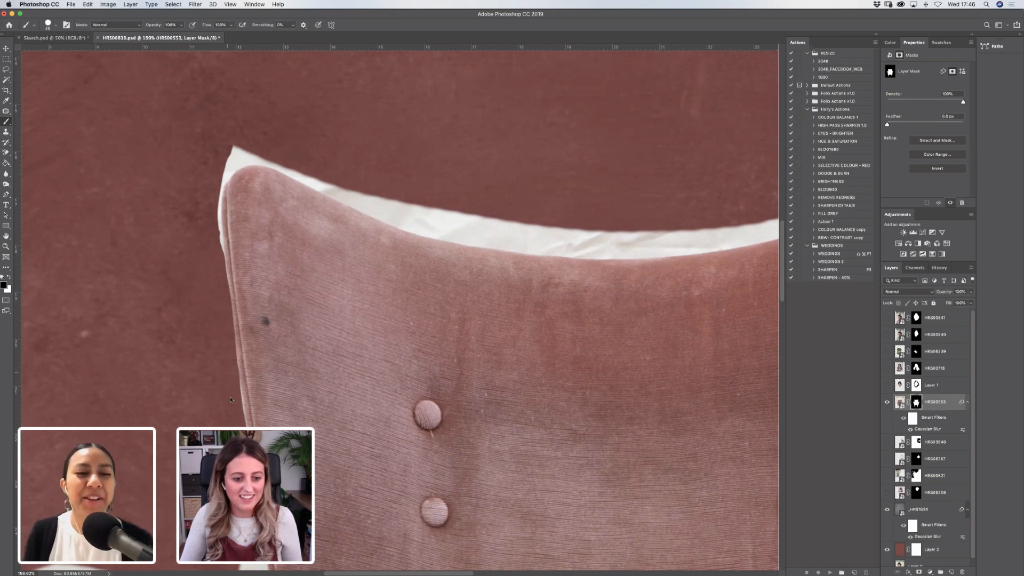
Mask out the white fabric between the backrest's lower left side and the armrest, using a smaller brush close to the edge.
scroll(250, 206, "down", 10)
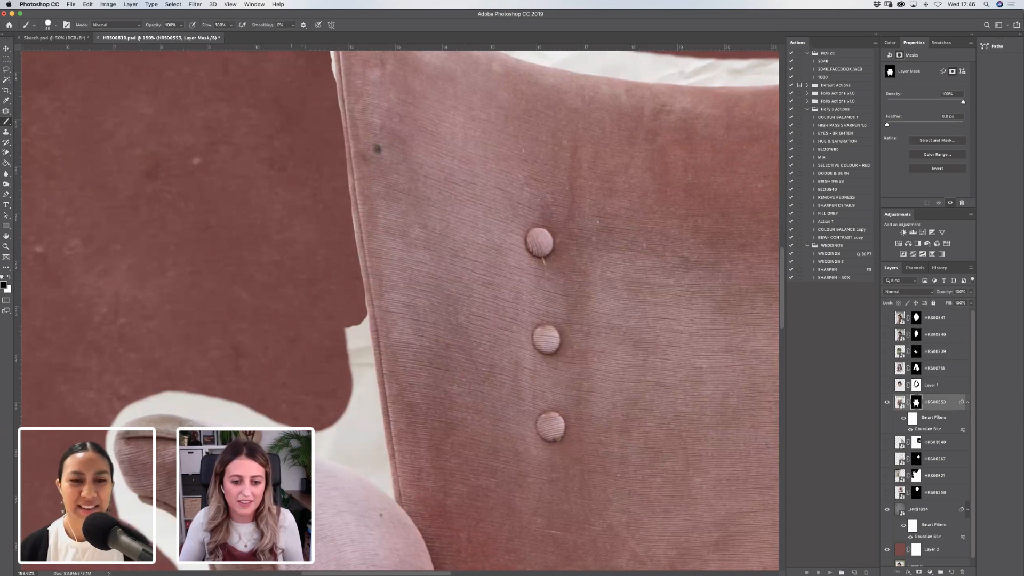
mouse_move(341, 339)
left_mouse_down()
mouse_move(346, 363)
mouse_move(356, 347)
mouse_move(359, 385)
mouse_move(359, 329)
left_mouse_up()
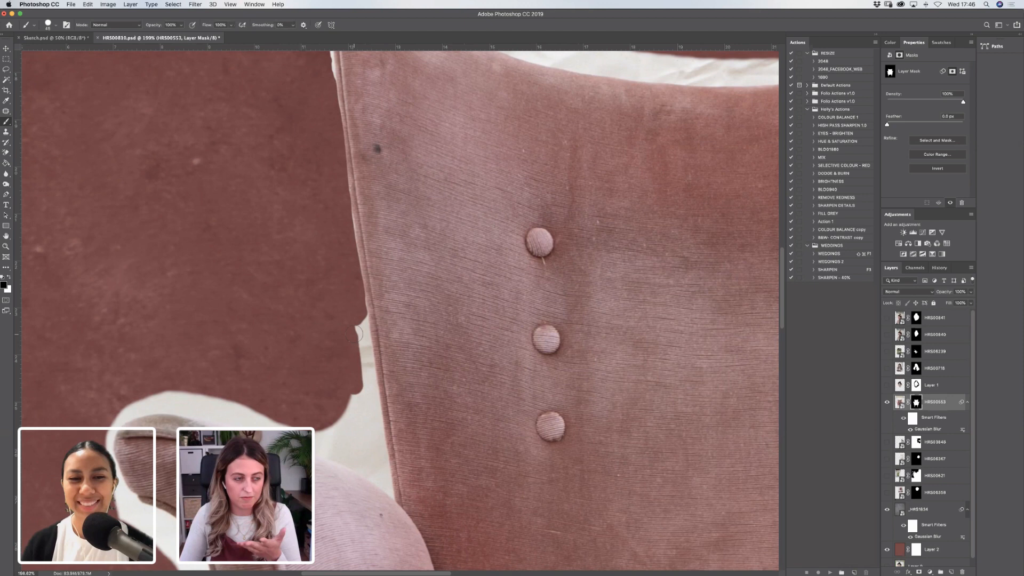
mouse_move(356, 334)
left_mouse_down()
mouse_move(368, 390)
mouse_move(370, 373)
left_mouse_up()
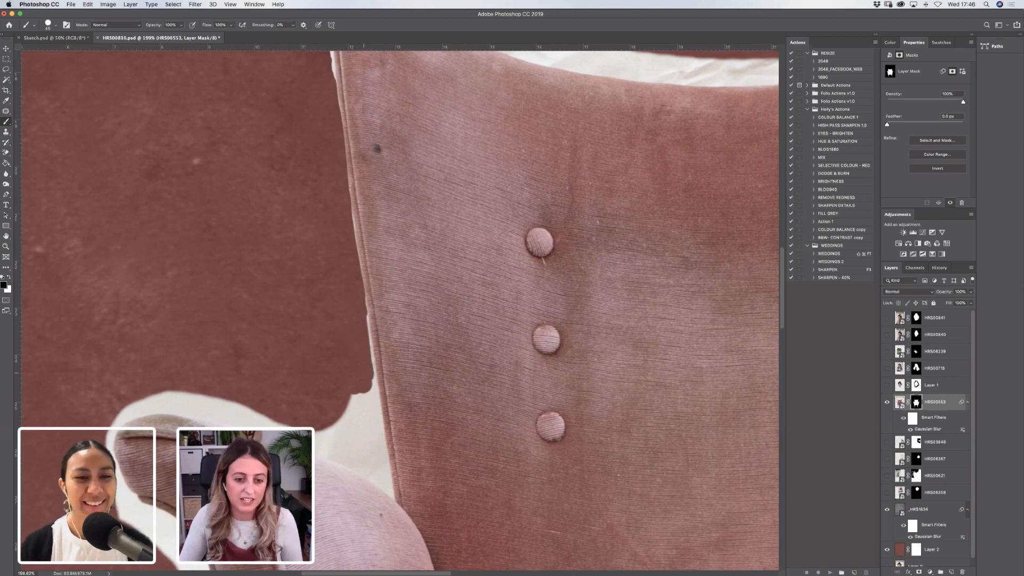
mouse_move(368, 325)
left_mouse_down()
mouse_move(367, 315)
mouse_move(368, 407)
mouse_move(353, 401)
mouse_move(350, 426)
left_mouse_up()
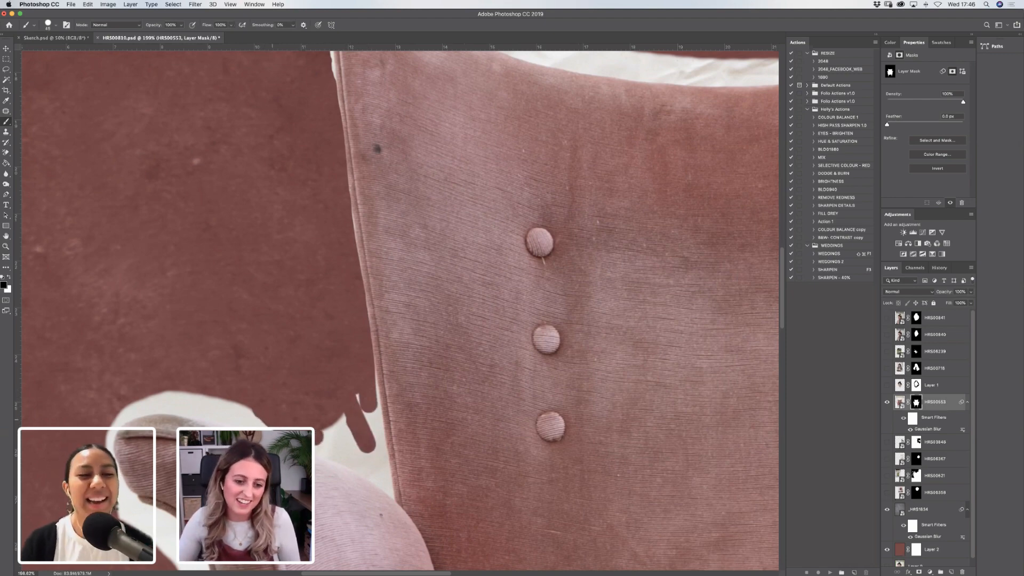
mouse_move(320, 448)
left_mouse_down()
mouse_move(347, 442)
mouse_move(362, 453)
mouse_move(368, 421)
mouse_move(356, 413)
mouse_move(366, 443)
mouse_move(370, 390)
mouse_move(376, 442)
left_mouse_up()
key("bracketleft")
key("bracketleft")
key("bracketleft")
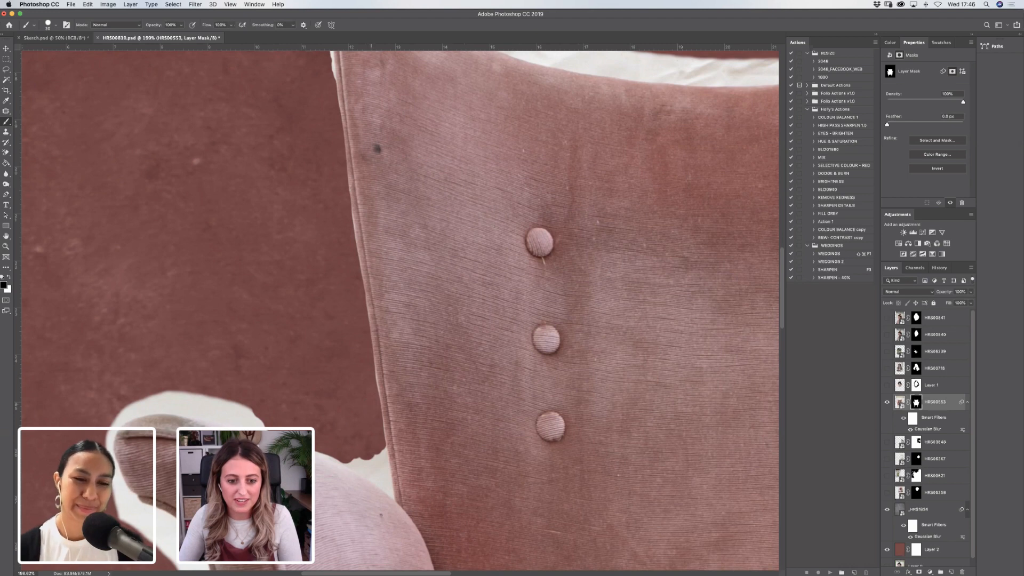
left_click_drag(371, 406, 371, 391)
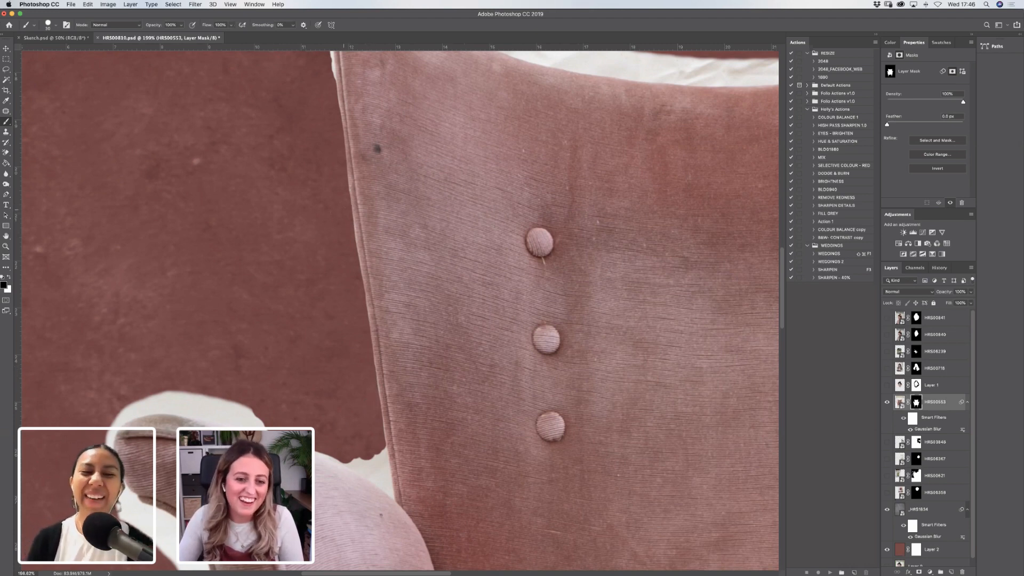
Clean up the chair mask along the backrest's upper left side and around its top-left corner.
scroll(306, 349, "up", 5)
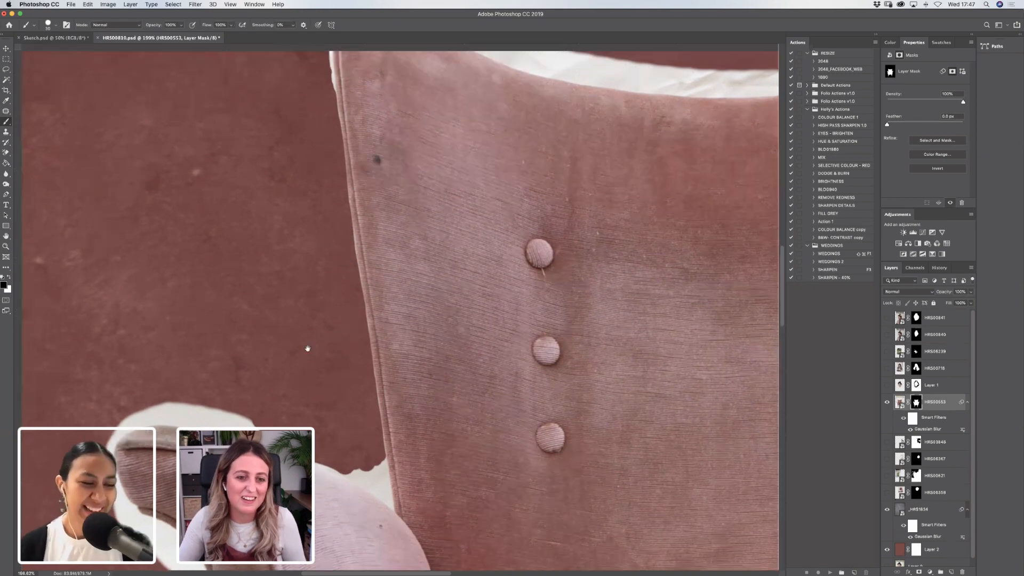
left_click_drag(339, 212, 360, 275)
mouse_move(347, 233)
left_mouse_down()
mouse_move(347, 176)
mouse_move(350, 224)
left_mouse_up()
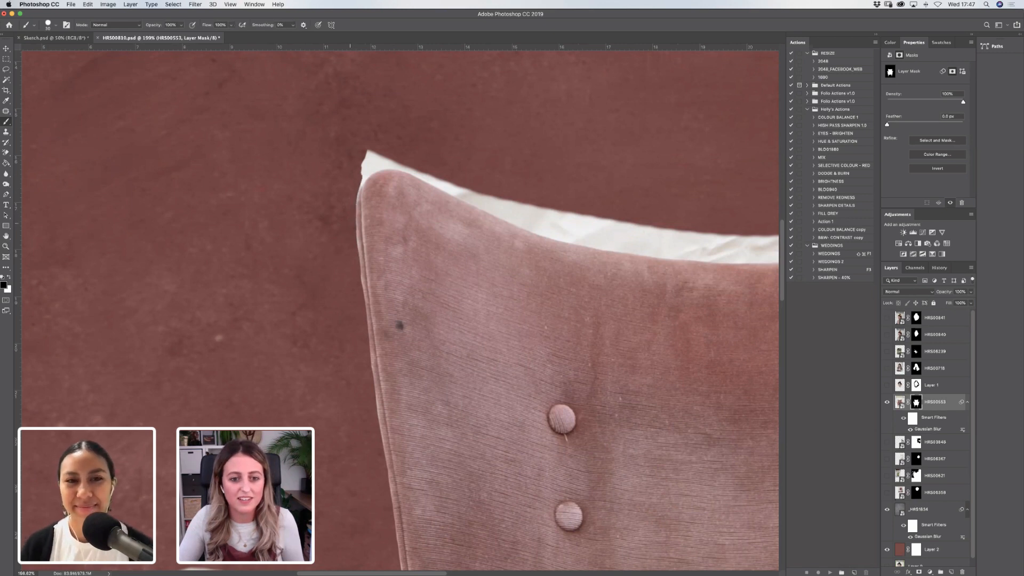
mouse_move(350, 188)
left_mouse_down()
mouse_move(368, 163)
mouse_move(361, 174)
mouse_move(395, 157)
mouse_move(376, 171)
mouse_move(432, 172)
mouse_move(448, 184)
left_mouse_up()
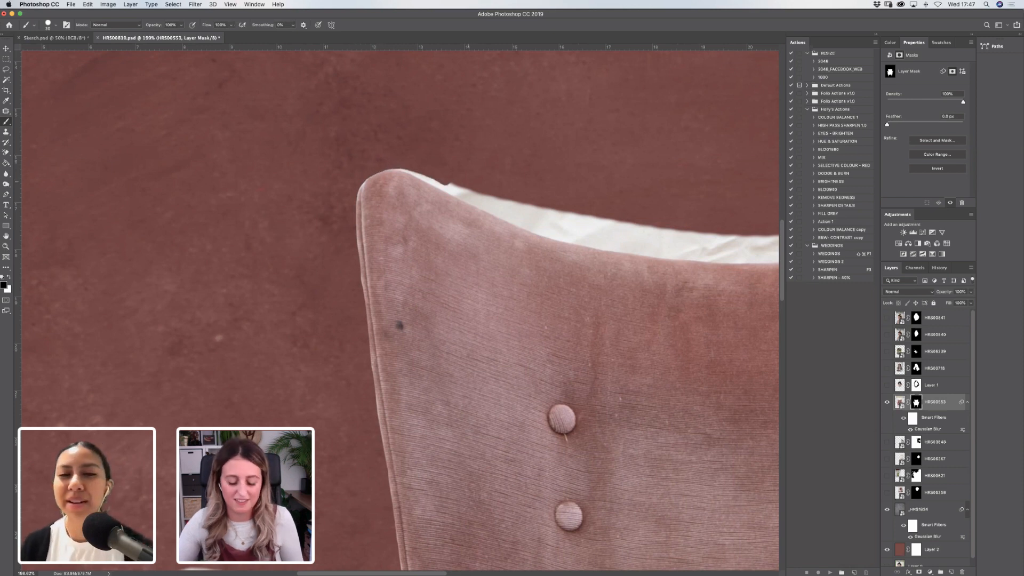
Mask out the white fabric along the left half of the backrest's top edge with a larger brush.
key("bracketright")
key("bracketright")
key("bracketright")
key("bracketright")
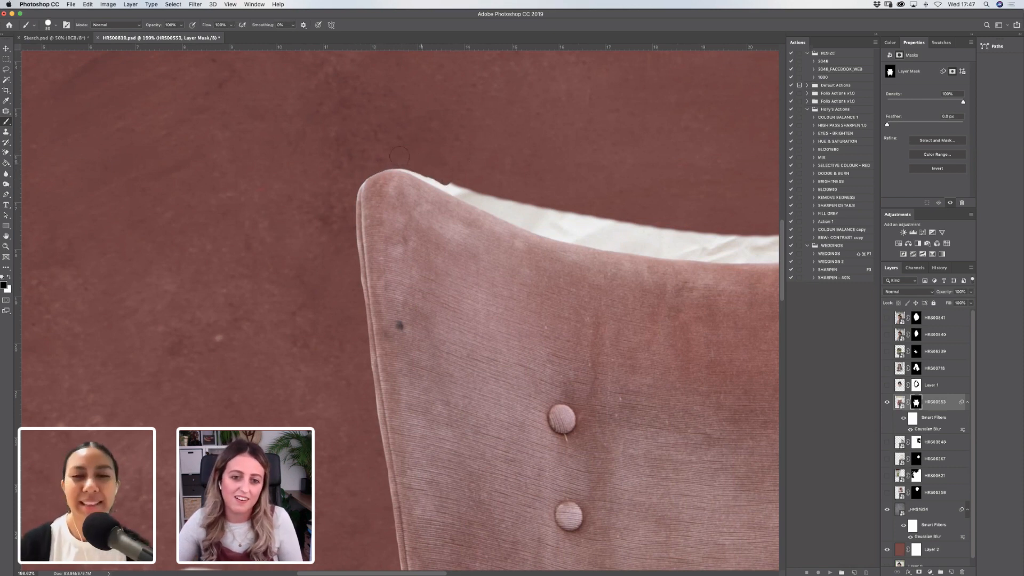
mouse_move(407, 161)
left_mouse_down()
mouse_move(482, 202)
mouse_move(397, 161)
left_mouse_up()
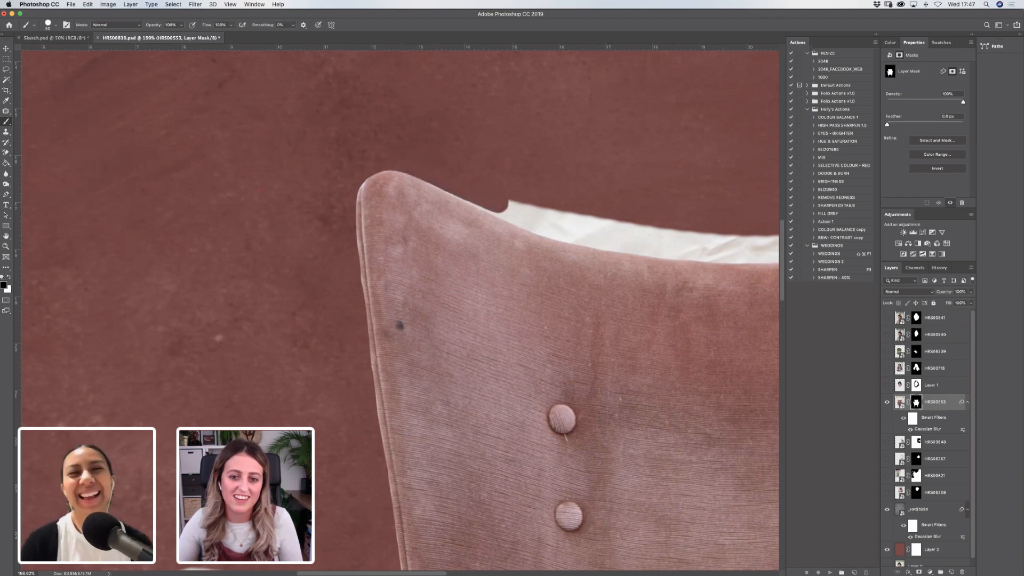
mouse_move(495, 198)
left_mouse_down()
mouse_move(559, 215)
mouse_move(486, 198)
mouse_move(573, 235)
mouse_move(572, 204)
left_mouse_up()
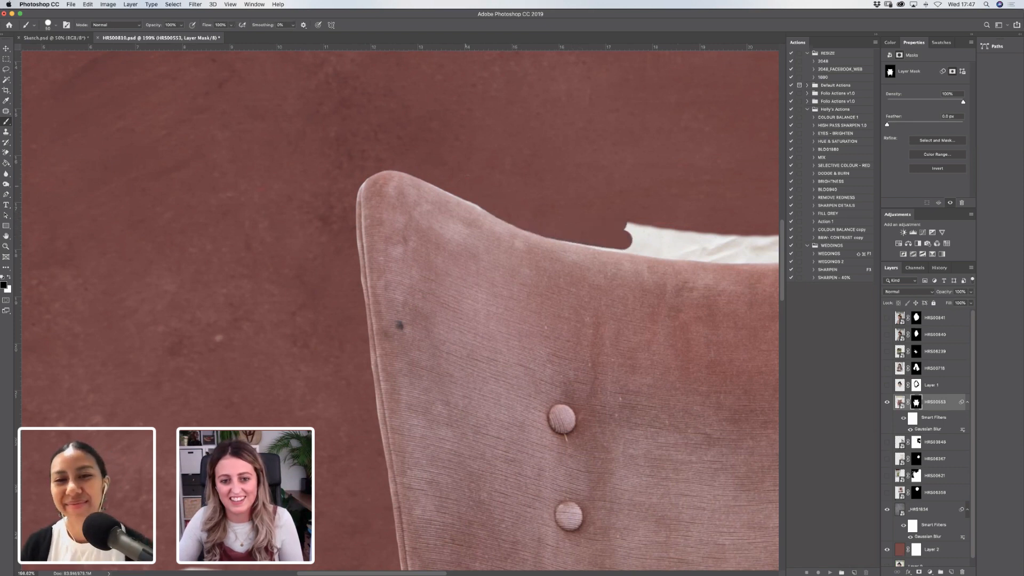
mouse_move(457, 184)
left_mouse_down()
mouse_move(469, 193)
mouse_move(391, 157)
left_mouse_up()
mouse_move(632, 229)
left_mouse_down()
mouse_move(703, 236)
mouse_move(648, 241)
left_mouse_up()
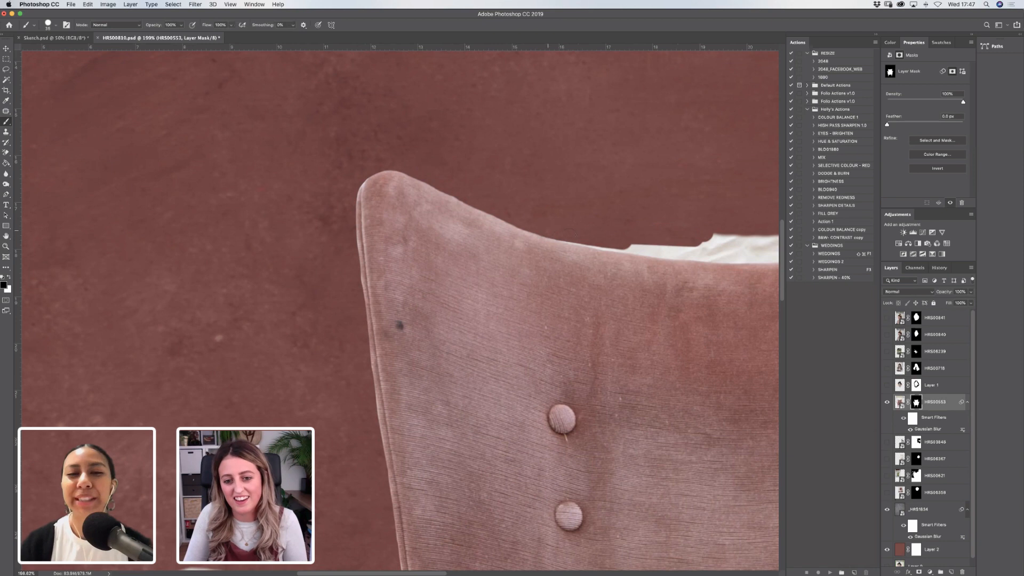
mouse_move(544, 241)
left_mouse_down()
mouse_move(687, 257)
mouse_move(699, 249)
left_mouse_up()
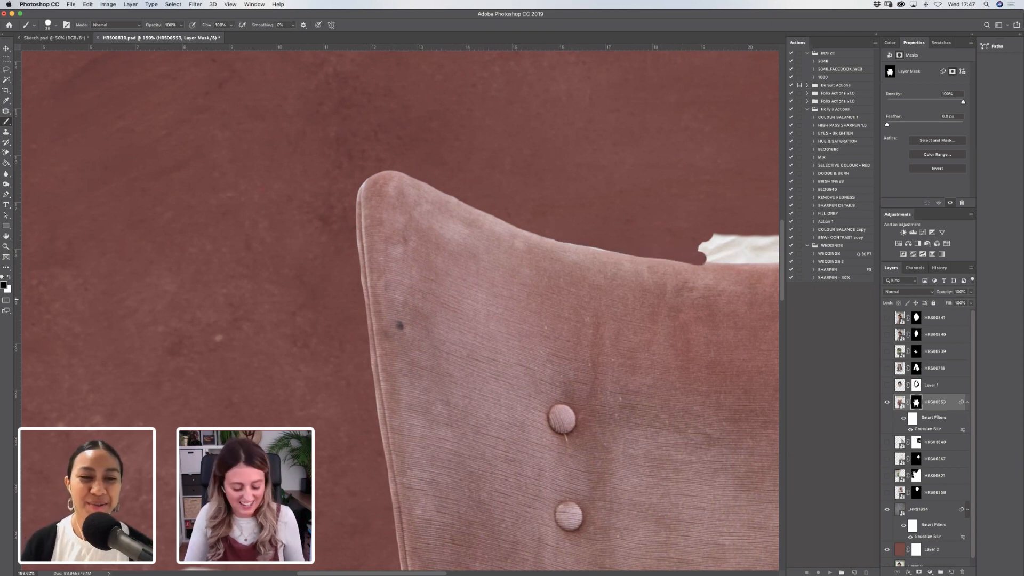
key("x")
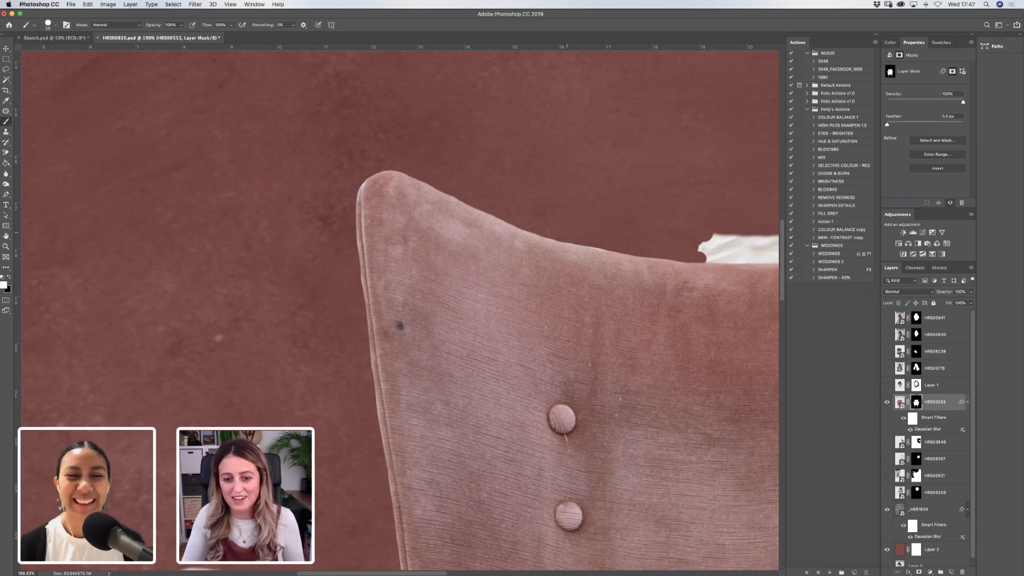
key("x")
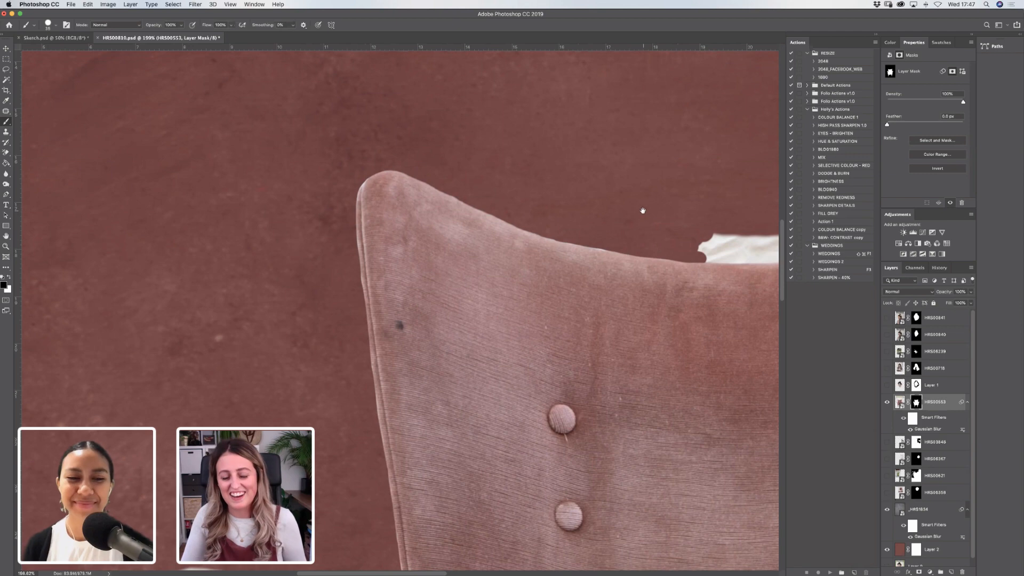
Mask out the white fabric along the middle of the backrest's curved top edge.
left_click_drag(642, 211, 489, 214)
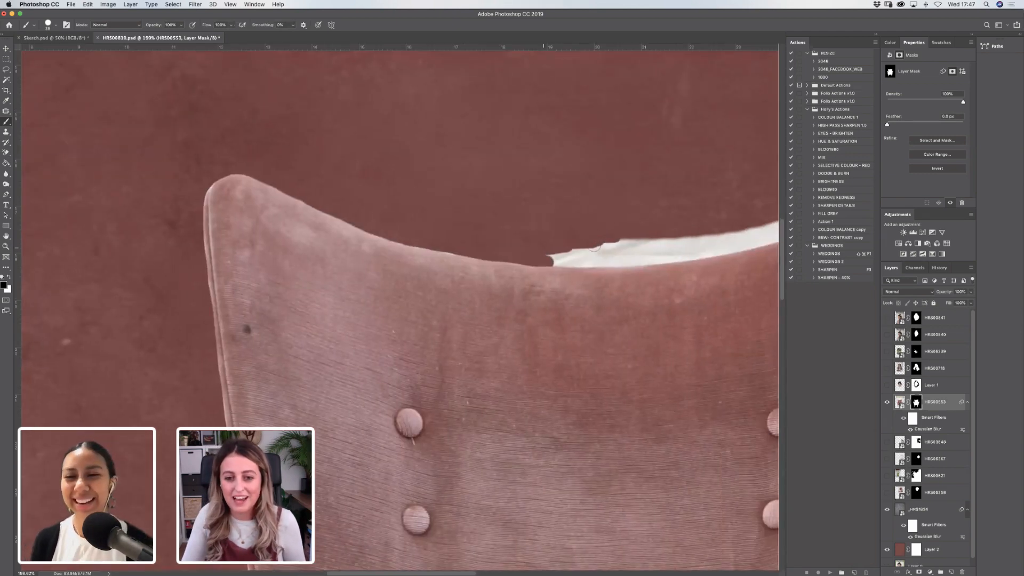
mouse_move(594, 247)
left_mouse_down()
mouse_move(555, 257)
mouse_move(576, 261)
mouse_move(570, 253)
mouse_move(560, 253)
mouse_move(568, 261)
left_mouse_up()
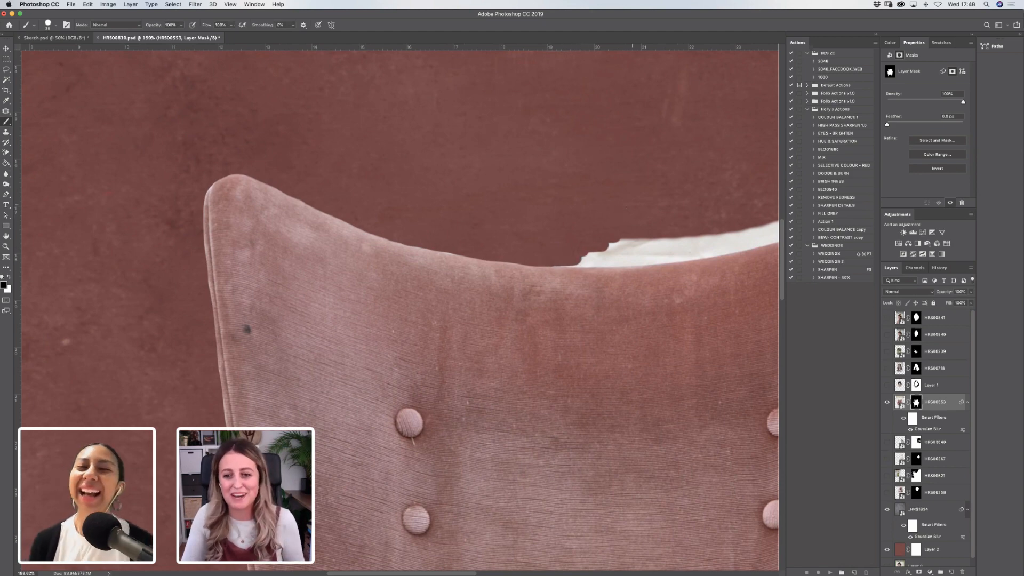
scroll(530, 208, "right", 6)
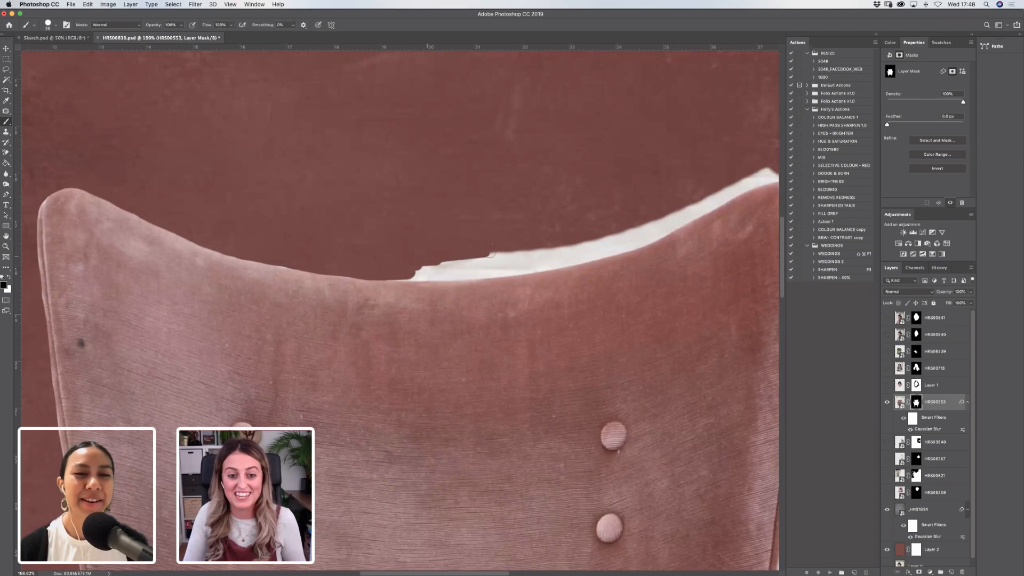
mouse_move(482, 256)
left_mouse_down()
mouse_move(433, 274)
mouse_move(383, 268)
mouse_move(420, 277)
mouse_move(555, 249)
mouse_move(510, 260)
left_mouse_up()
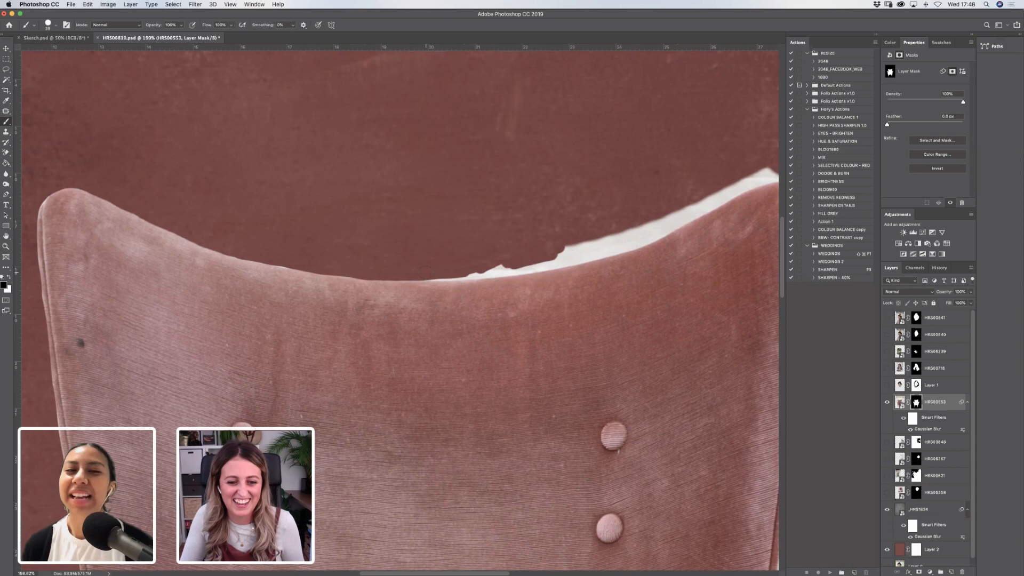
mouse_move(420, 273)
left_mouse_down()
mouse_move(494, 275)
mouse_move(482, 264)
mouse_move(528, 268)
mouse_move(567, 248)
mouse_move(524, 263)
mouse_move(568, 257)
mouse_move(516, 275)
mouse_move(419, 283)
left_mouse_up()
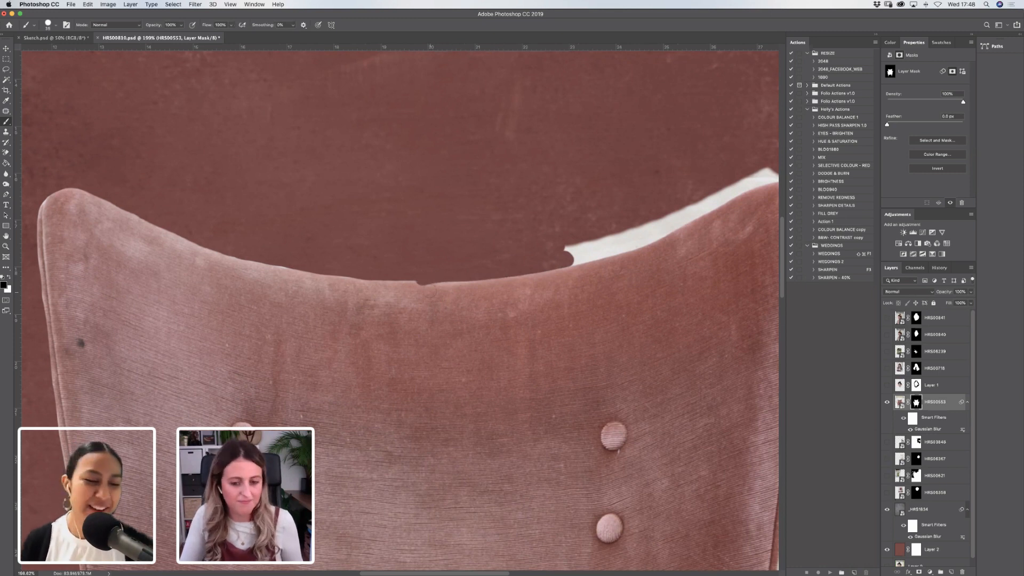
Restore the over-erased notch in the middle of the top edge with white, and mask out more fabric to its right.
key("x")
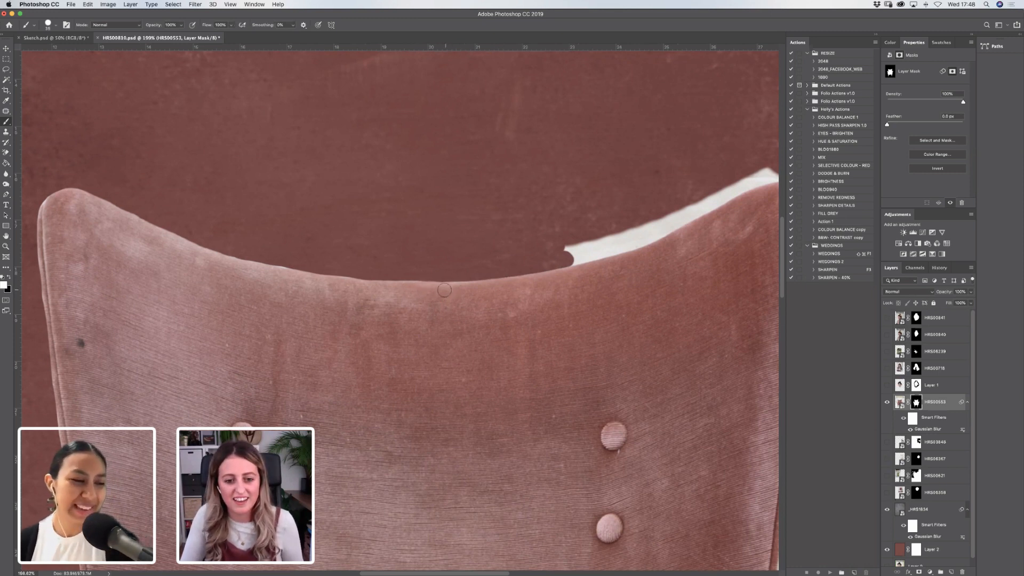
key("x")
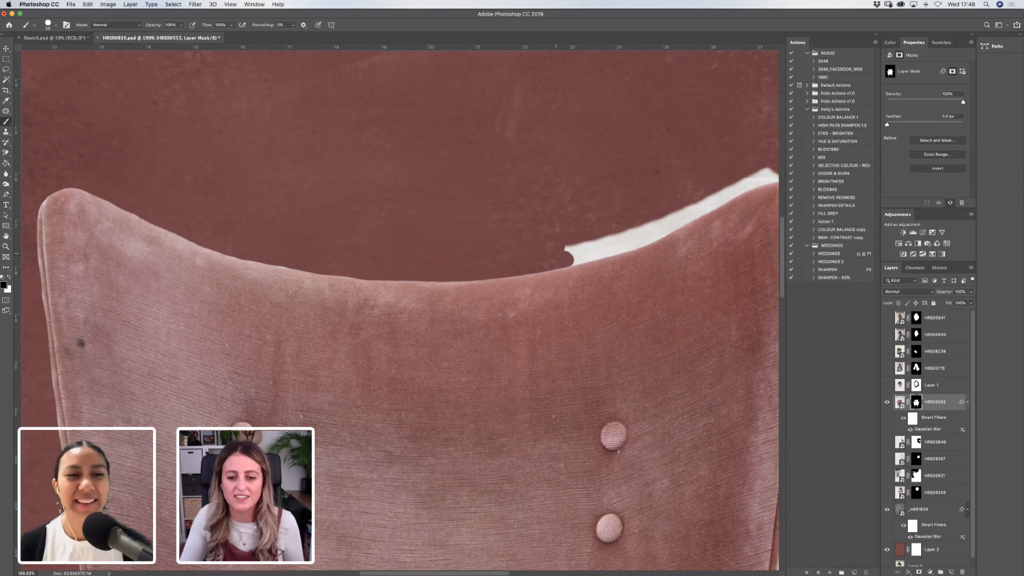
key("x")
mouse_move(561, 247)
left_mouse_down()
mouse_move(594, 231)
mouse_move(558, 246)
mouse_move(608, 241)
mouse_move(576, 259)
mouse_move(614, 243)
left_mouse_up()
key("x")
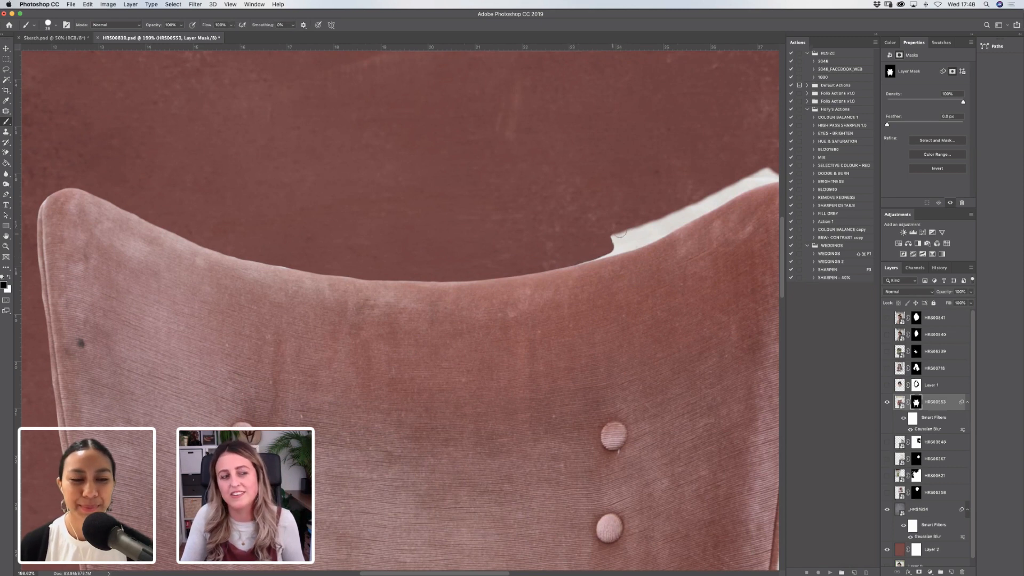
Mask out the remaining white fabric along the top edge's right end, up to the backrest's top-right corner.
left_click_drag(613, 243, 643, 227)
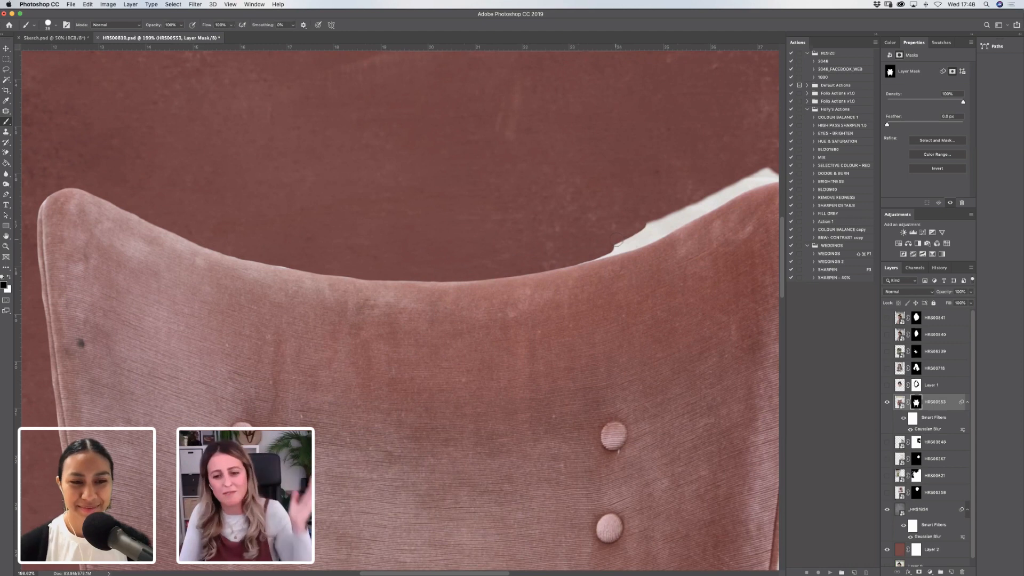
mouse_move(616, 239)
left_mouse_down()
mouse_move(645, 224)
mouse_move(635, 244)
mouse_move(560, 252)
mouse_move(621, 250)
mouse_move(582, 264)
mouse_move(648, 240)
mouse_move(696, 205)
mouse_move(560, 256)
left_mouse_up()
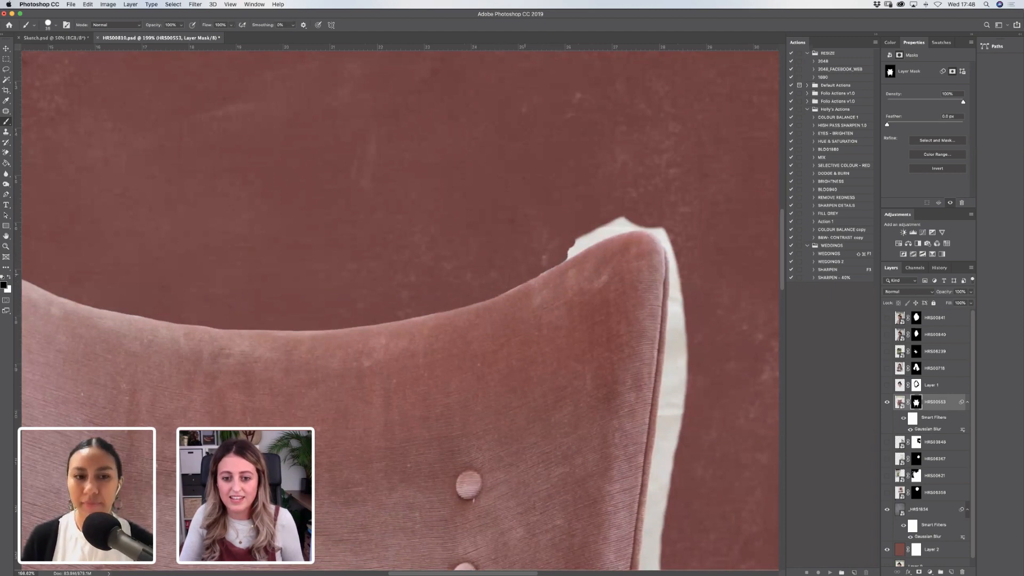
mouse_move(555, 269)
left_mouse_down()
mouse_move(619, 223)
mouse_move(602, 216)
mouse_move(618, 225)
mouse_move(569, 242)
mouse_move(598, 229)
mouse_move(581, 227)
mouse_move(611, 226)
mouse_move(586, 245)
mouse_move(614, 223)
mouse_move(665, 228)
left_mouse_up()
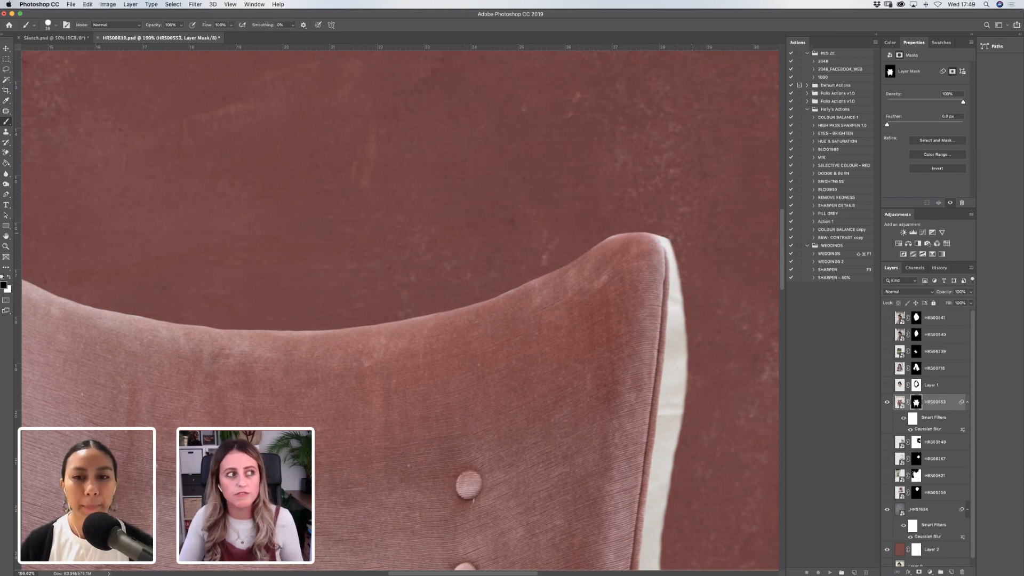
Mask out the white fabric down the upper half of the backrest's right side, starting from its top-right corner.
mouse_move(660, 229)
left_mouse_down()
mouse_move(691, 261)
mouse_move(671, 266)
mouse_move(669, 250)
mouse_move(673, 282)
mouse_move(667, 257)
mouse_move(675, 385)
mouse_move(667, 224)
mouse_move(639, 240)
mouse_move(644, 197)
mouse_move(651, 271)
left_mouse_up()
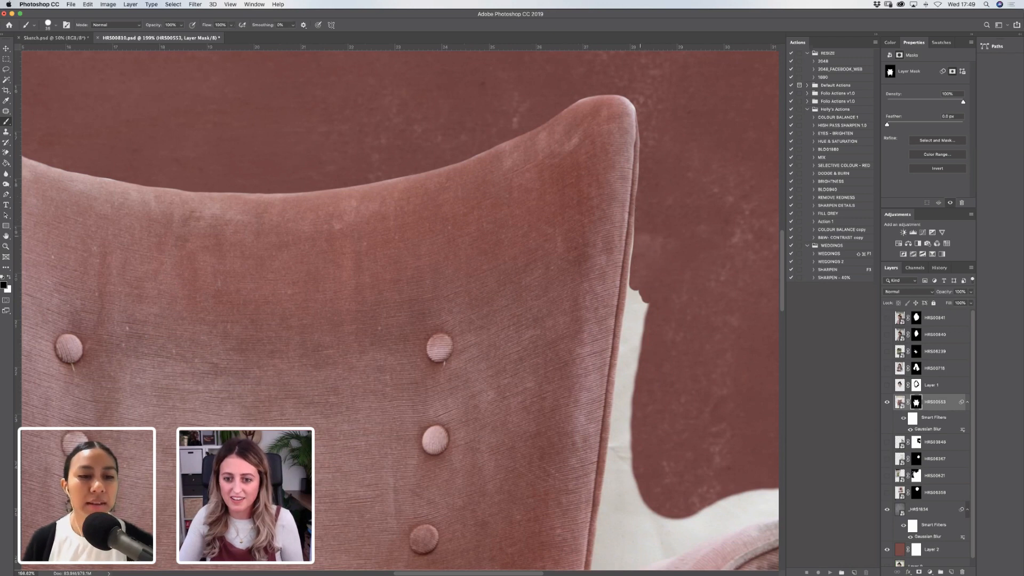
mouse_move(637, 208)
left_mouse_down()
mouse_move(637, 346)
mouse_move(623, 346)
mouse_move(623, 317)
left_mouse_up()
left_click_drag(624, 405, 636, 355)
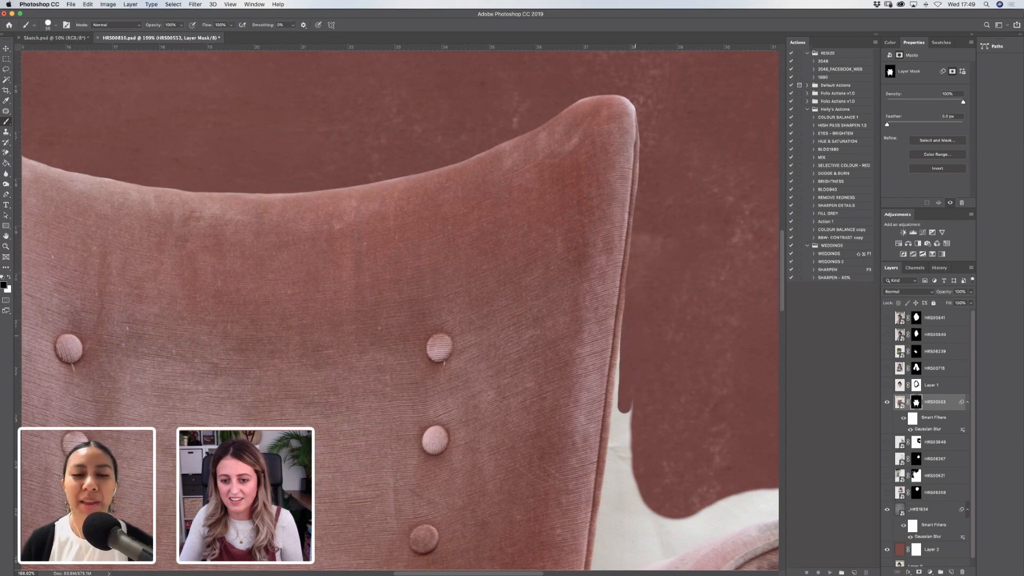
left_click_drag(623, 320, 621, 429)
Mask out the white fabric along the backrest's lower right side and in the gap above the right armrest.
key("space")
left_click_drag(477, 220, 409, 83)
mouse_move(577, 283)
left_mouse_down()
mouse_move(564, 306)
mouse_move(559, 282)
mouse_move(550, 298)
left_mouse_up()
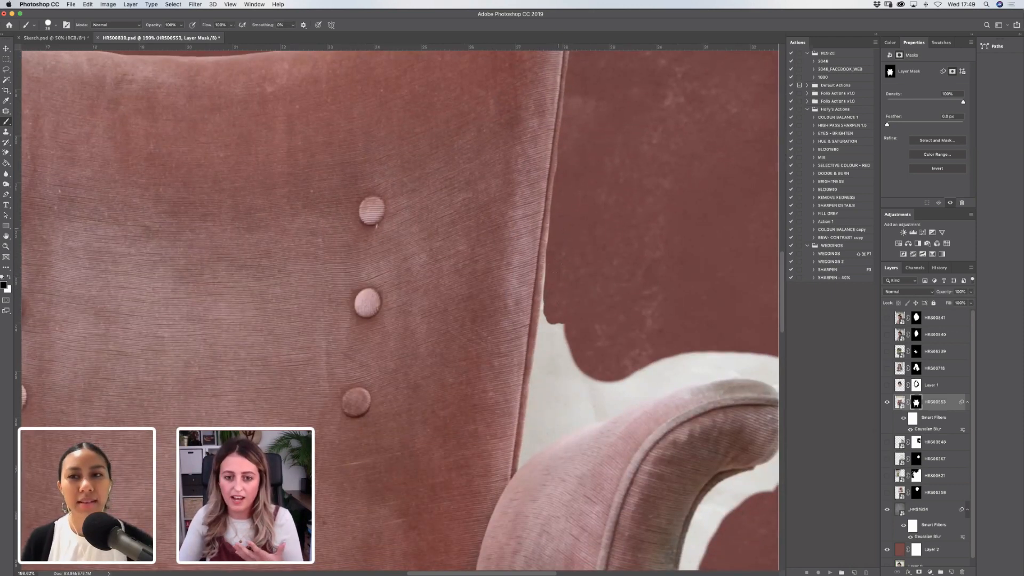
mouse_move(546, 329)
left_mouse_down()
mouse_move(548, 362)
mouse_move(557, 321)
mouse_move(553, 372)
mouse_move(588, 345)
mouse_move(577, 333)
mouse_move(571, 373)
mouse_move(591, 370)
mouse_move(551, 376)
mouse_move(543, 347)
mouse_move(534, 365)
left_mouse_up()
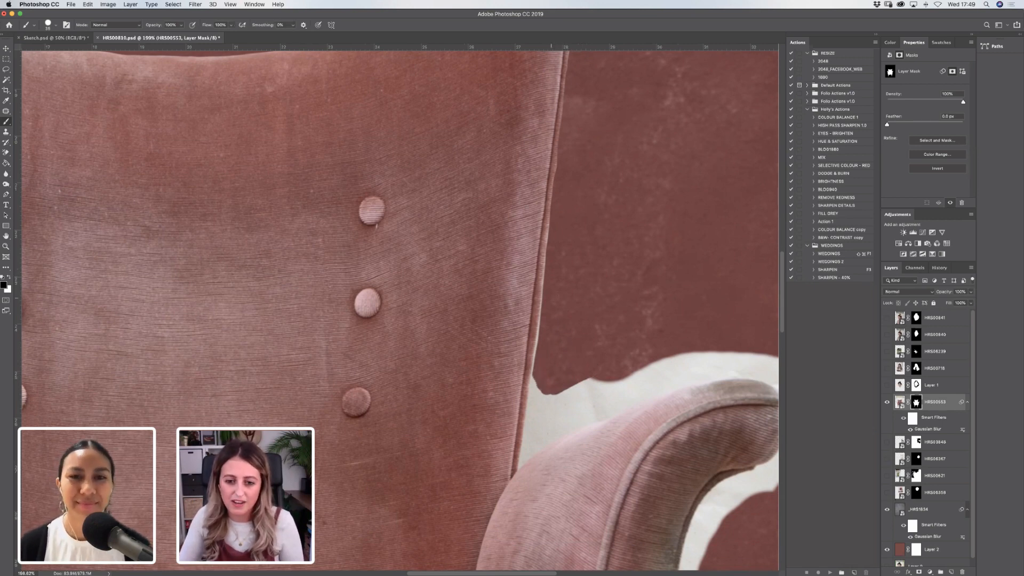
mouse_move(550, 295)
left_mouse_down()
mouse_move(540, 392)
mouse_move(581, 408)
mouse_move(634, 389)
mouse_move(614, 410)
mouse_move(597, 407)
left_mouse_up()
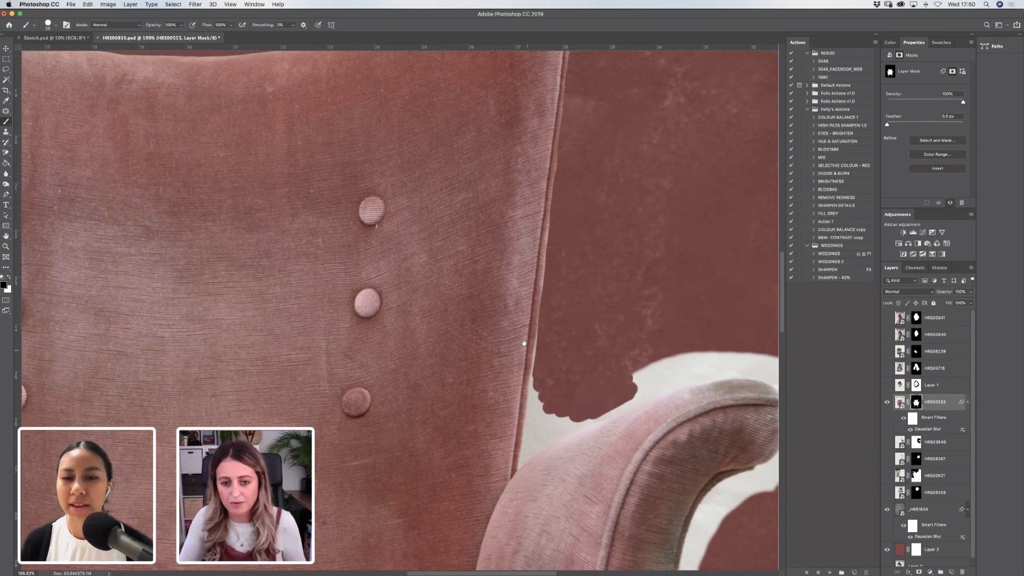
Mask out the white fabric along the right armrest's upper edge, up to its rounded front end.
left_click_drag(525, 343, 494, 230)
mouse_move(520, 284)
left_mouse_down()
mouse_move(510, 310)
mouse_move(679, 240)
mouse_move(634, 239)
mouse_move(690, 231)
mouse_move(637, 214)
mouse_move(681, 212)
mouse_move(660, 228)
mouse_move(669, 235)
mouse_move(668, 222)
mouse_move(704, 242)
left_mouse_up()
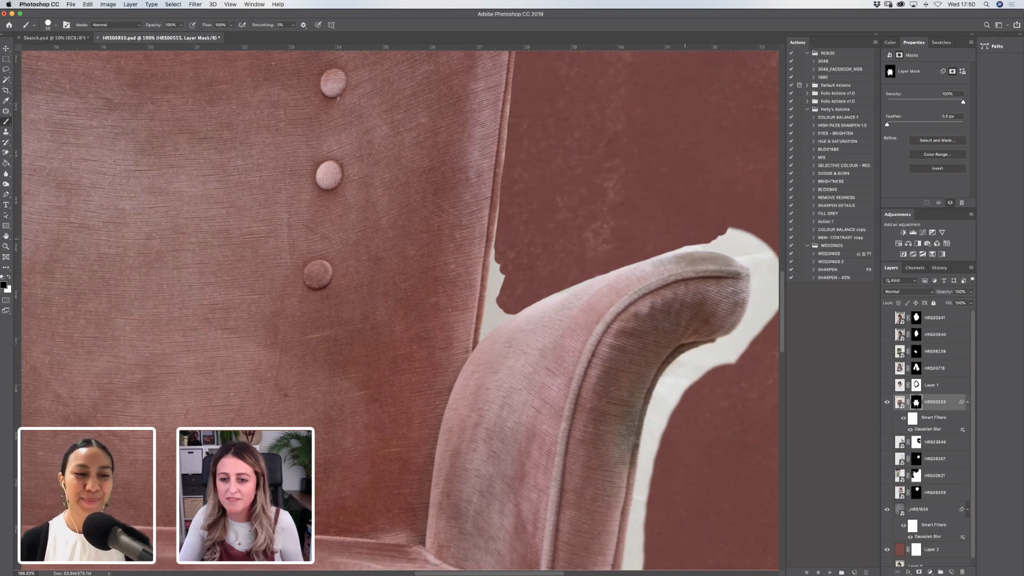
mouse_move(704, 243)
left_mouse_down()
mouse_move(736, 244)
mouse_move(712, 245)
mouse_move(763, 264)
mouse_move(721, 229)
left_mouse_up()
mouse_move(762, 256)
left_mouse_down()
mouse_move(771, 269)
mouse_move(773, 248)
left_mouse_up()
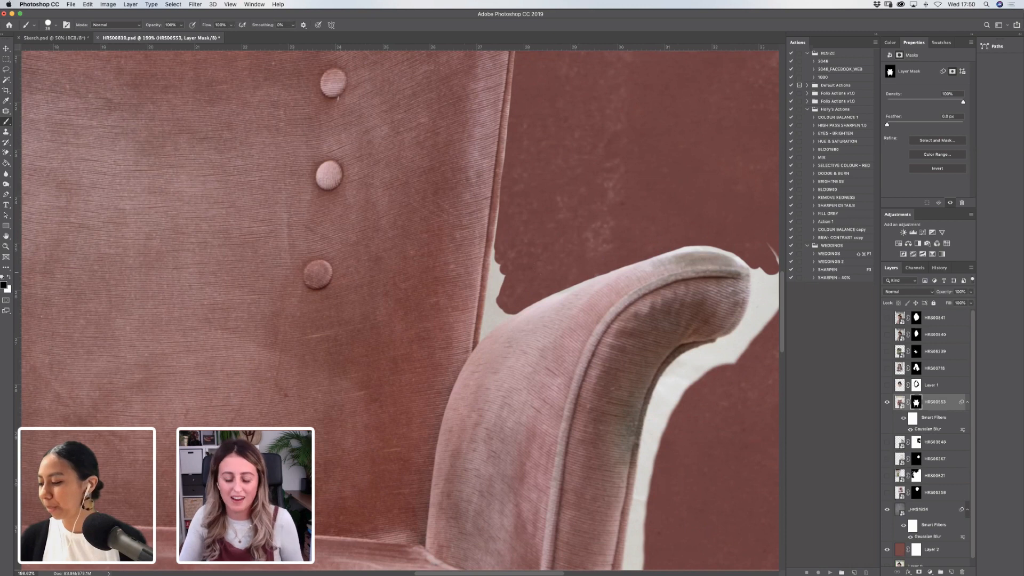
Mask out the fabric in the narrow corner where the backrest meets the right armrest, using a smaller brush.
key("[")
key("[")
key("[")
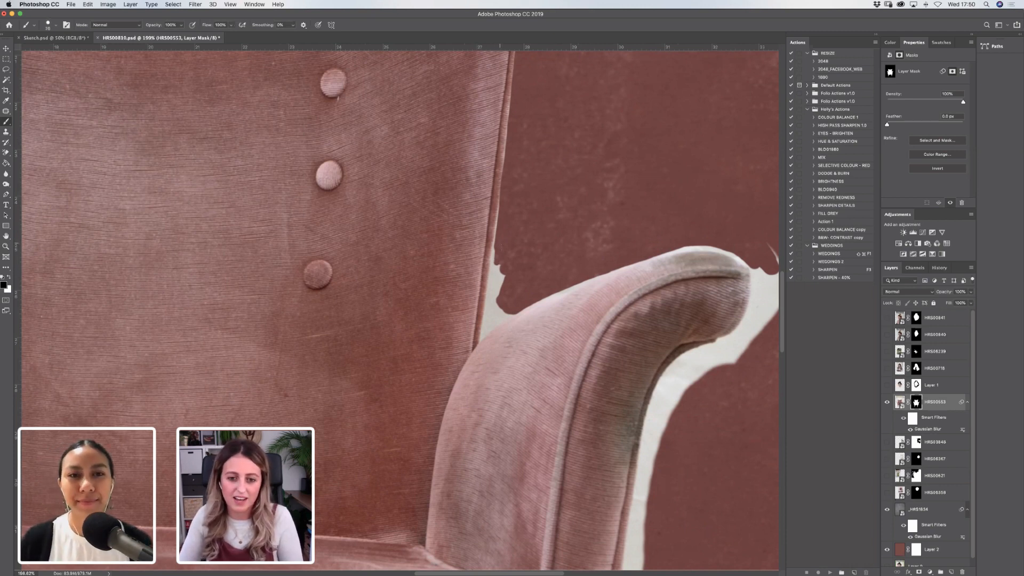
key("]")
key("]")
left_click_drag(498, 278, 497, 211)
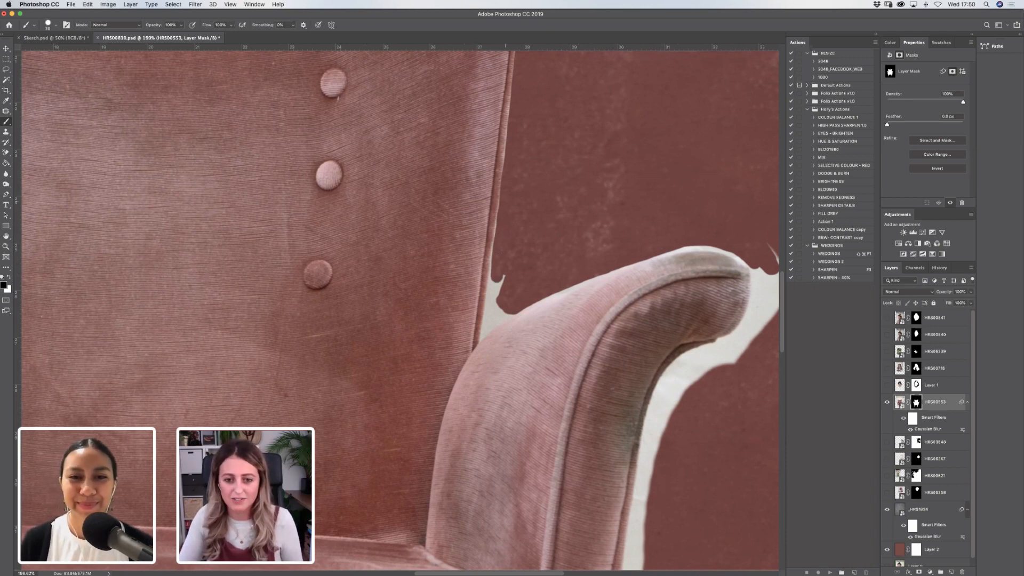
mouse_move(497, 276)
left_mouse_down()
mouse_move(494, 313)
mouse_move(488, 281)
left_mouse_up()
key("[")
key("[")
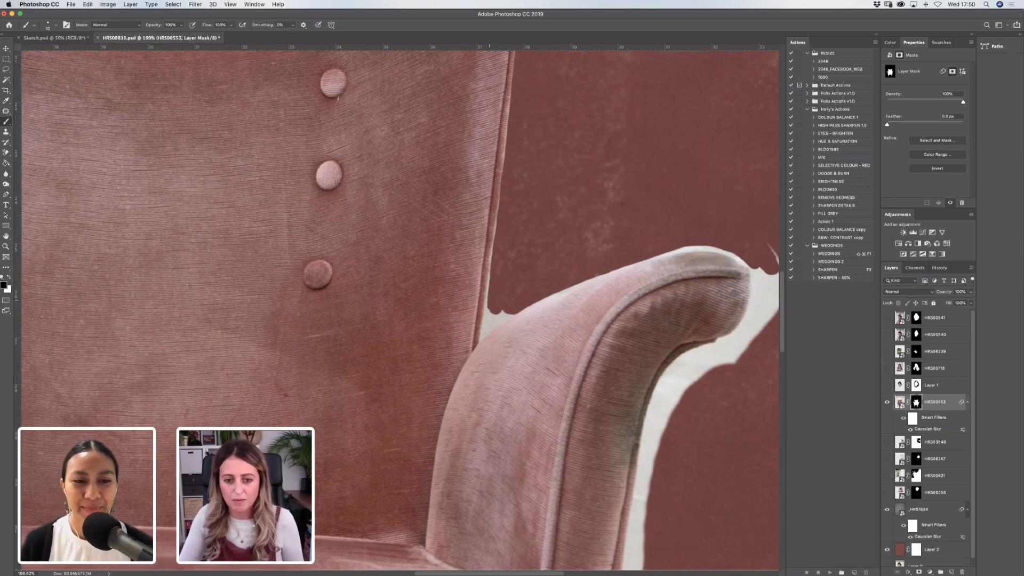
mouse_move(487, 323)
left_mouse_down()
mouse_move(487, 286)
mouse_move(485, 322)
mouse_move(511, 311)
mouse_move(483, 333)
left_mouse_up()
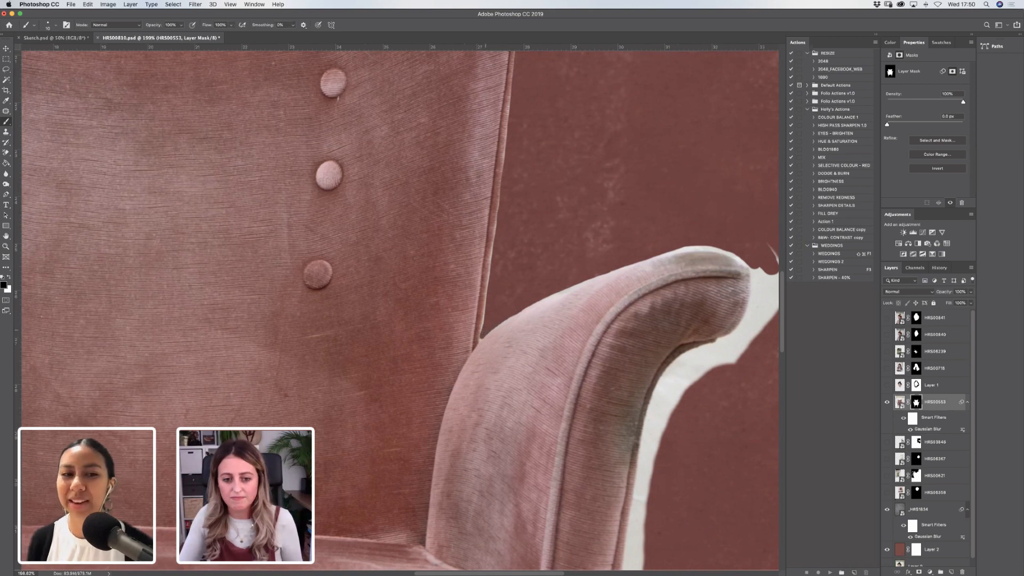
left_click_drag(484, 323, 481, 339)
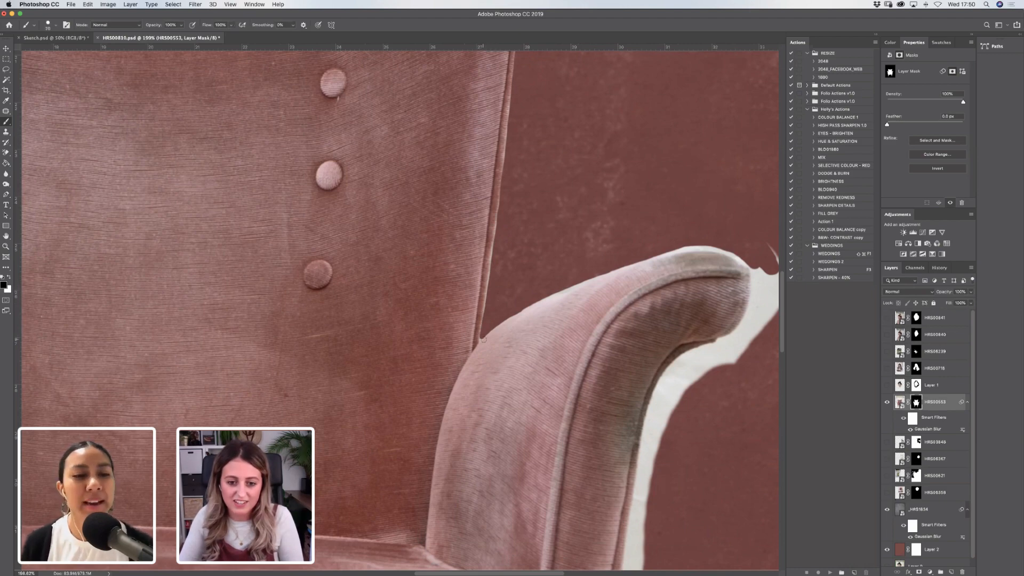
Restore the over-erased spot at the backrest and armrest junction with white, and trim the armrest's adjacent upper edge with black.
key("x")
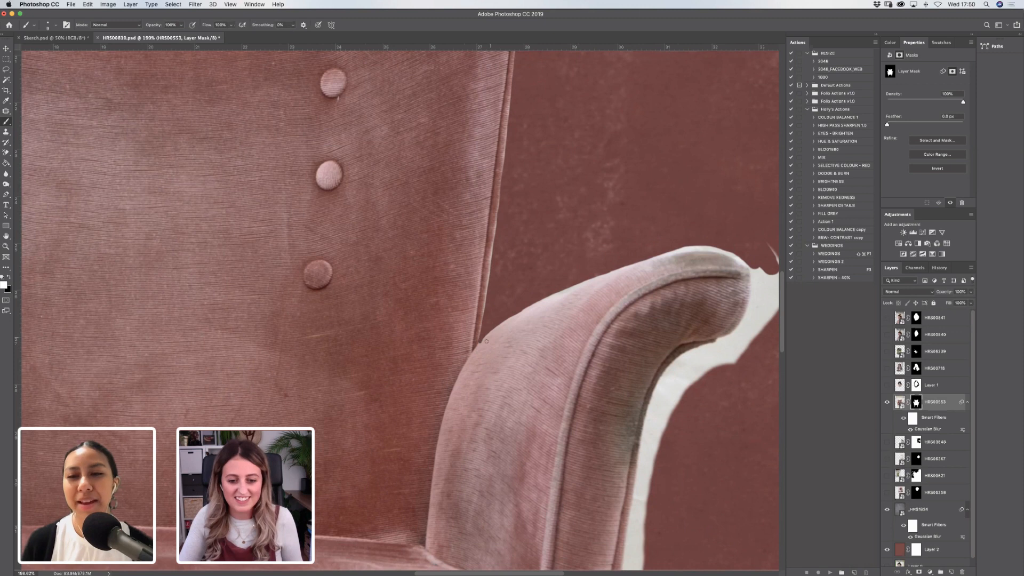
left_click_drag(489, 335, 480, 340)
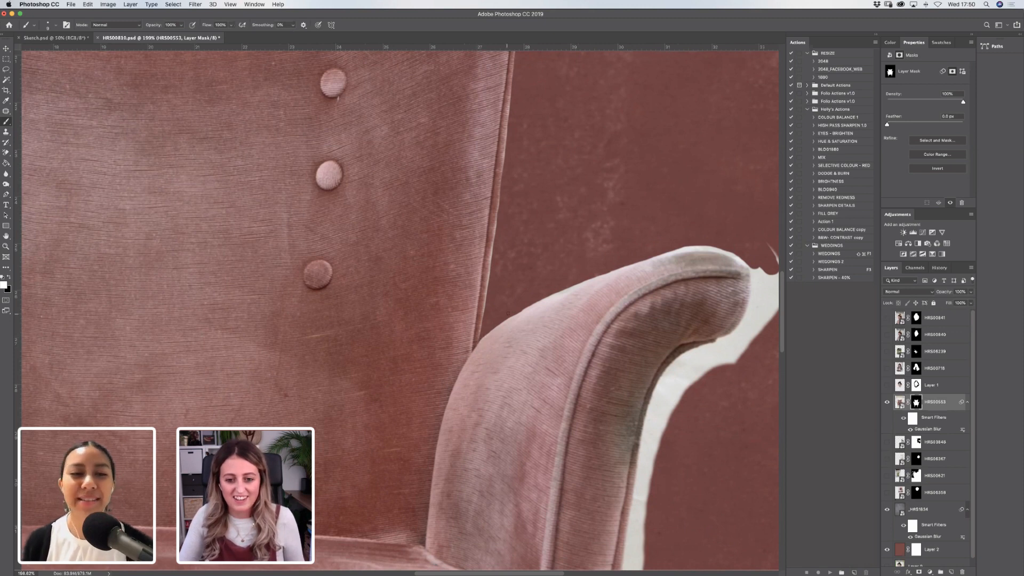
key("x")
left_click_drag(520, 309, 545, 297)
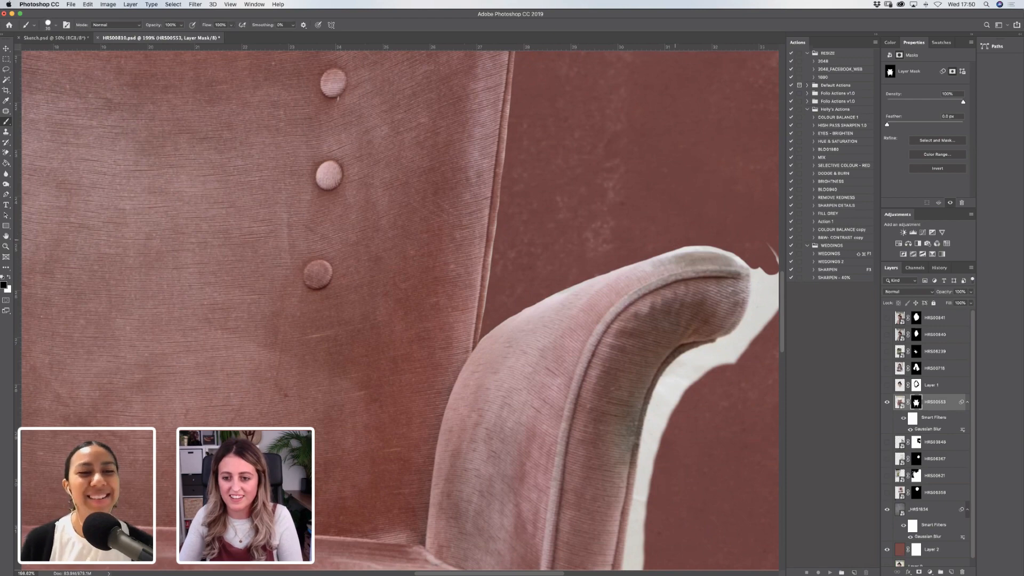
Mask out the white fabric around the right armrest's rounded end and along the curve beneath it.
mouse_move(682, 247)
left_mouse_down()
mouse_move(721, 249)
mouse_move(757, 269)
mouse_move(768, 306)
left_mouse_up()
mouse_move(665, 222)
left_mouse_down()
mouse_move(560, 191)
mouse_move(672, 279)
mouse_move(647, 241)
mouse_move(655, 282)
mouse_move(638, 317)
mouse_move(657, 294)
mouse_move(644, 323)
mouse_move(647, 288)
mouse_move(623, 317)
mouse_move(620, 309)
mouse_move(597, 324)
mouse_move(634, 320)
mouse_move(575, 336)
mouse_move(554, 388)
mouse_move(594, 348)
mouse_move(559, 358)
mouse_move(556, 380)
left_mouse_up()
left_click_drag(570, 336, 552, 403)
mouse_move(549, 356)
left_mouse_down()
mouse_move(540, 431)
mouse_move(556, 404)
mouse_move(540, 451)
left_mouse_up()
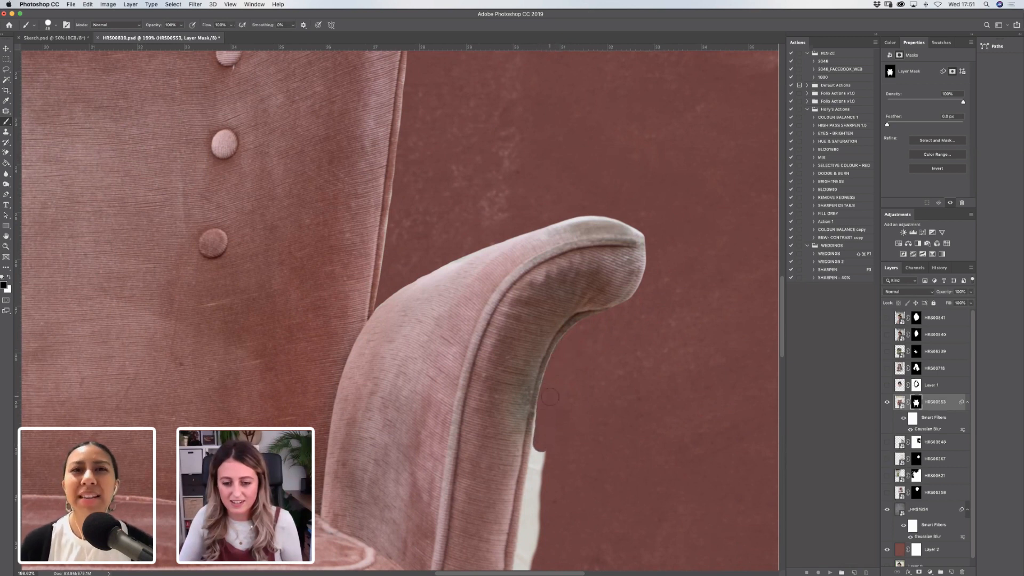
Mask out the white fabric down the right armrest's outer side to about the height of the seat cushion.
left_click_drag(535, 412, 541, 439)
left_click_drag(527, 280, 549, 129)
mouse_move(566, 307)
left_mouse_down()
mouse_move(559, 344)
mouse_move(563, 290)
mouse_move(539, 445)
left_mouse_up()
left_click_drag(437, 266, 435, 169)
mouse_move(538, 367)
left_mouse_down()
mouse_move(551, 280)
mouse_move(525, 435)
left_mouse_up()
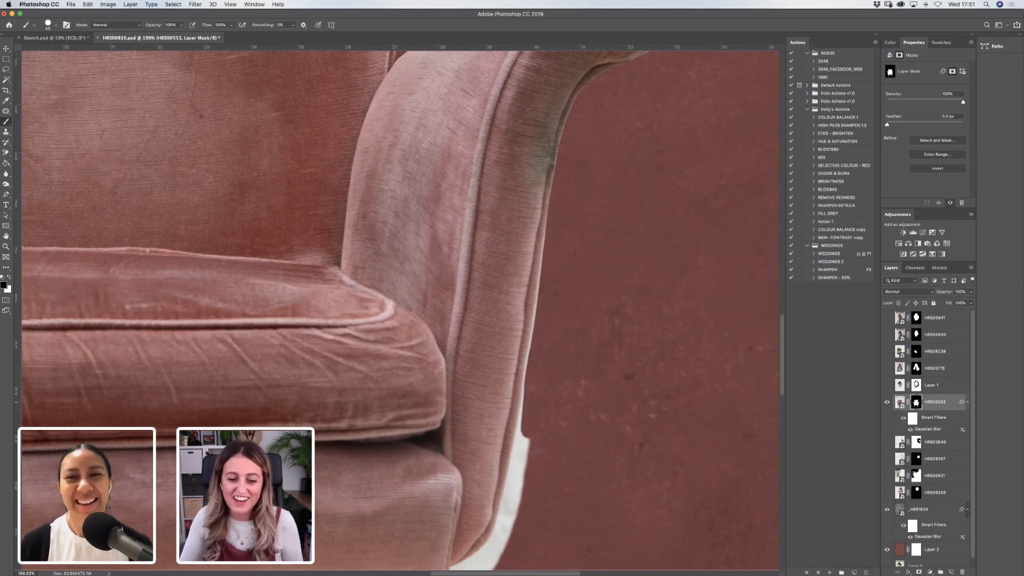
Mask out the remaining white fabric along the lower outer side of the right armrest, down to its bottom curve.
left_click_drag(371, 308, 432, 158)
mouse_move(595, 302)
left_mouse_down()
mouse_move(590, 328)
mouse_move(582, 270)
mouse_move(579, 320)
left_mouse_up()
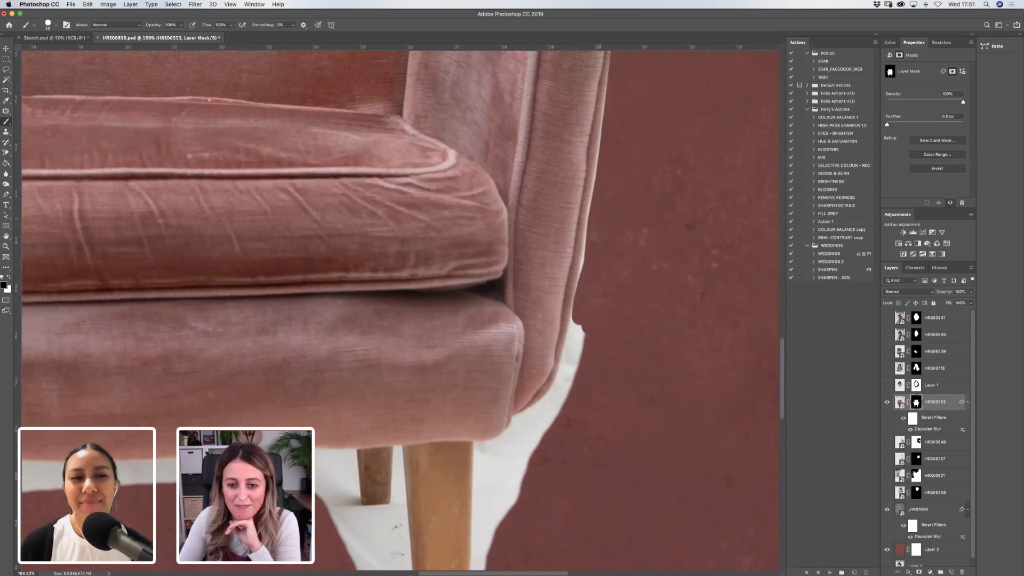
left_click_drag(600, 219, 594, 245)
mouse_move(581, 328)
left_mouse_down()
mouse_move(560, 379)
mouse_move(571, 379)
mouse_move(554, 412)
left_mouse_up()
Mask out the fabric at the seat's bottom-right corner and the front right leg's outer side, plus a strip below the rear leg.
left_click_drag(382, 356, 375, 240)
mouse_move(491, 381)
left_mouse_down()
mouse_move(490, 411)
mouse_move(474, 352)
mouse_move(471, 410)
mouse_move(470, 351)
mouse_move(474, 437)
mouse_move(476, 353)
mouse_move(470, 373)
mouse_move(492, 331)
mouse_move(514, 313)
mouse_move(510, 325)
mouse_move(508, 302)
mouse_move(534, 290)
mouse_move(539, 280)
mouse_move(524, 289)
mouse_move(550, 262)
left_mouse_up()
key("bracketleft")
key("bracketleft")
mouse_move(540, 298)
left_mouse_down()
mouse_move(519, 326)
mouse_move(503, 395)
mouse_move(510, 334)
mouse_move(493, 344)
left_mouse_up()
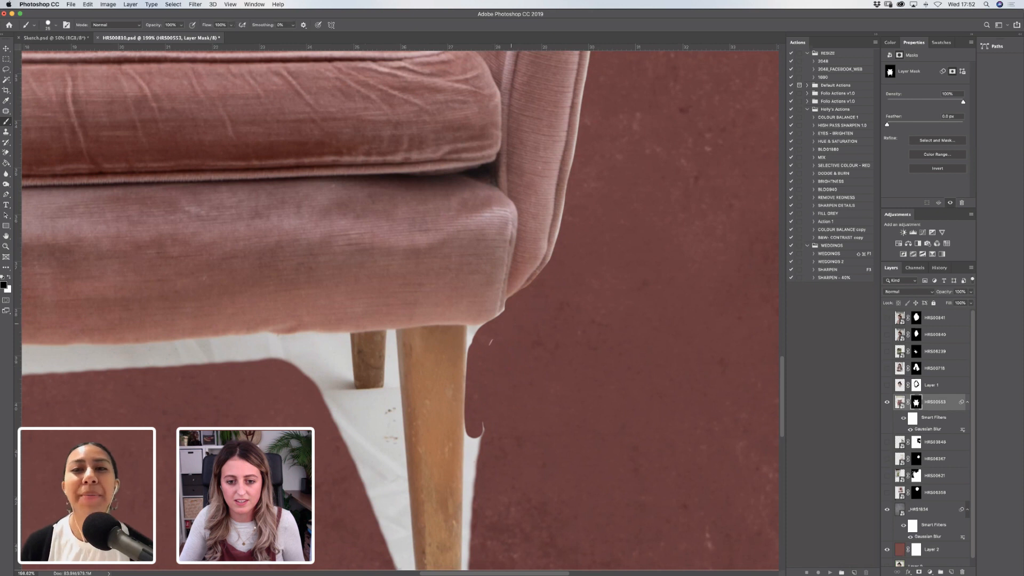
left_click_drag(390, 351, 441, 155)
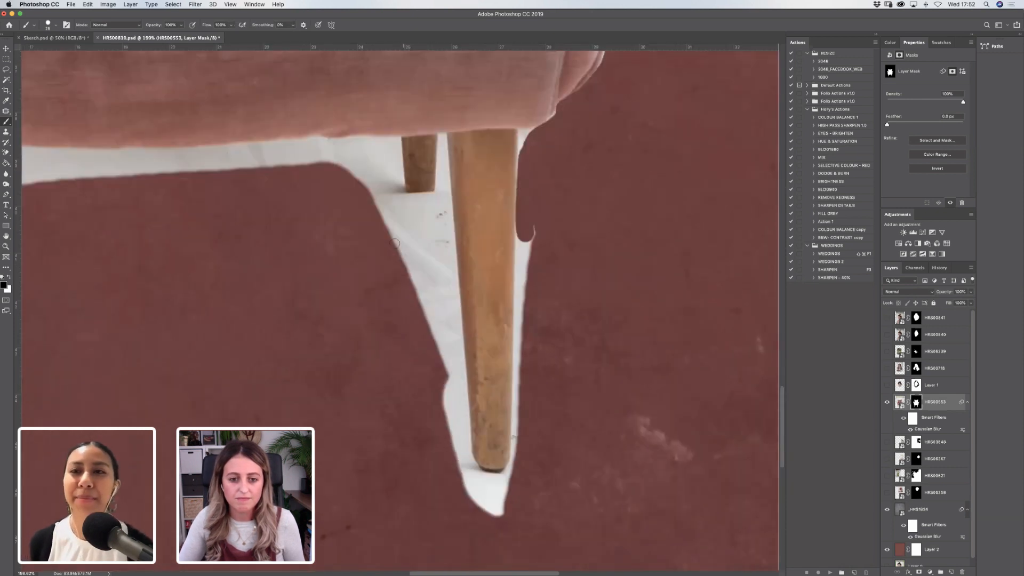
left_click_drag(376, 209, 437, 197)
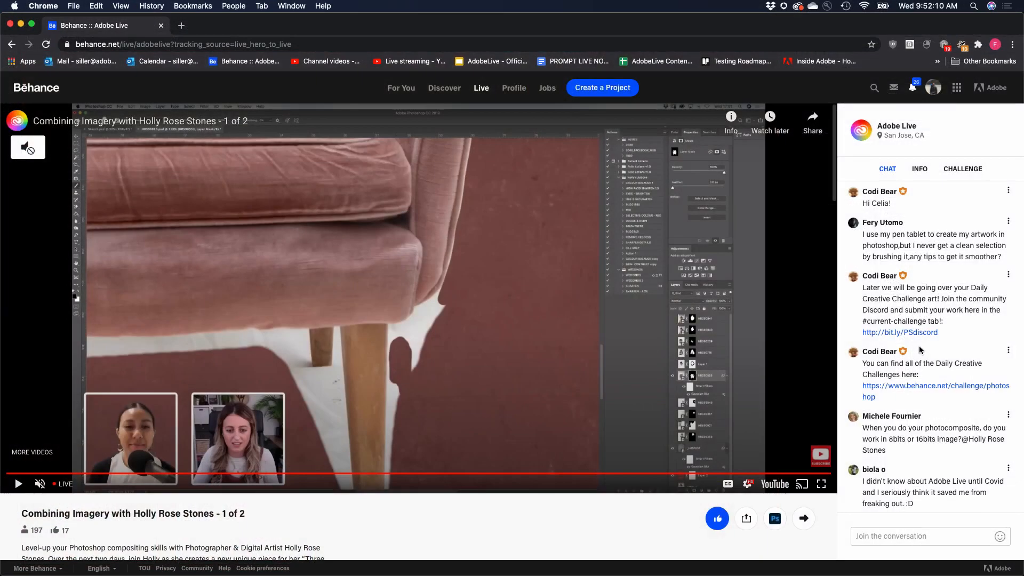
Review the Daily Creative Challenge instructions on the Adobe Live page in Behance.
scroll(965, 210, "up", 5)
scroll(966, 210, "up", 3)
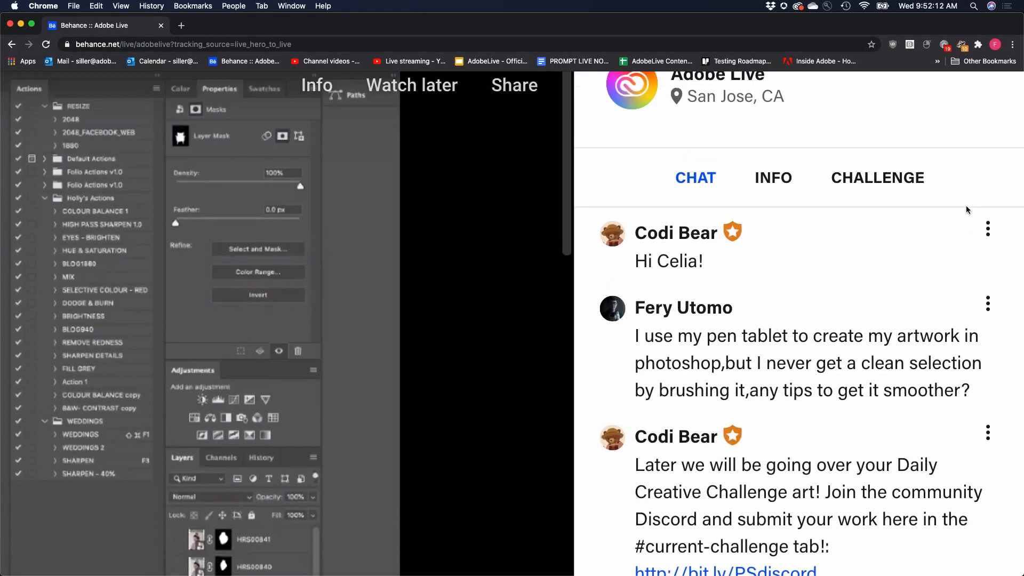
left_click(868, 216)
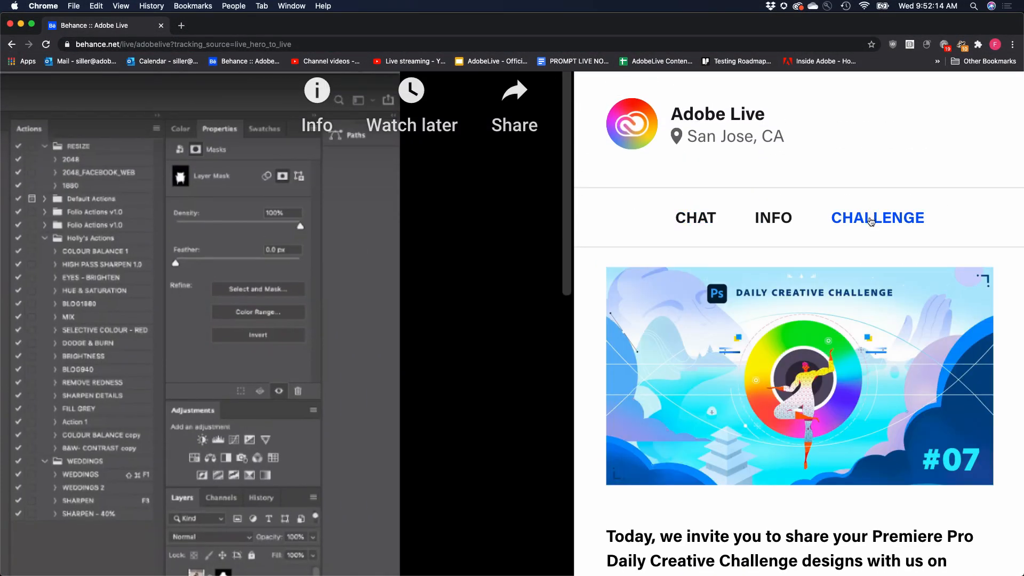
scroll(872, 382, "down", 1)
scroll(871, 379, "down", 5)
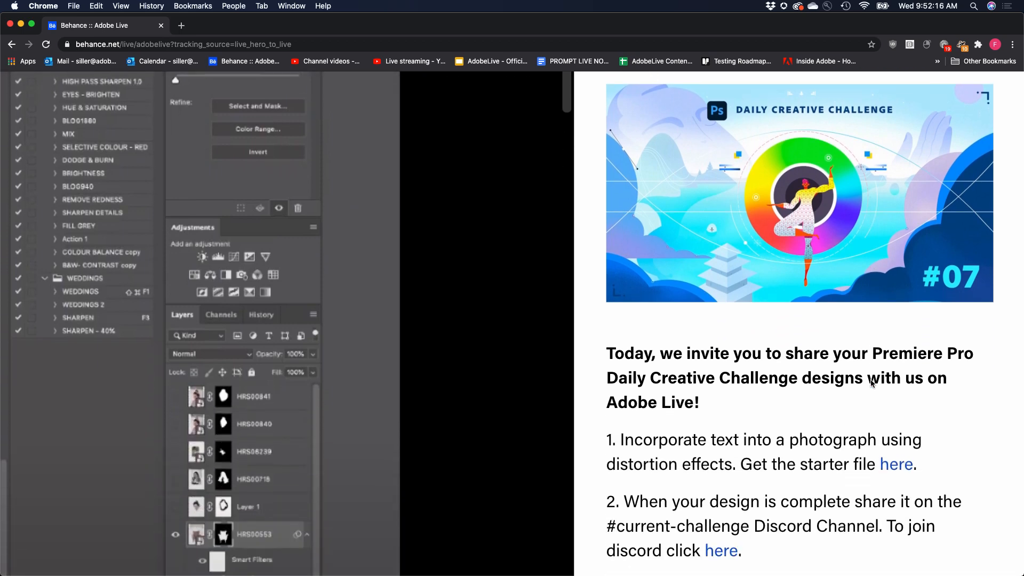
scroll(871, 379, "down", 2)
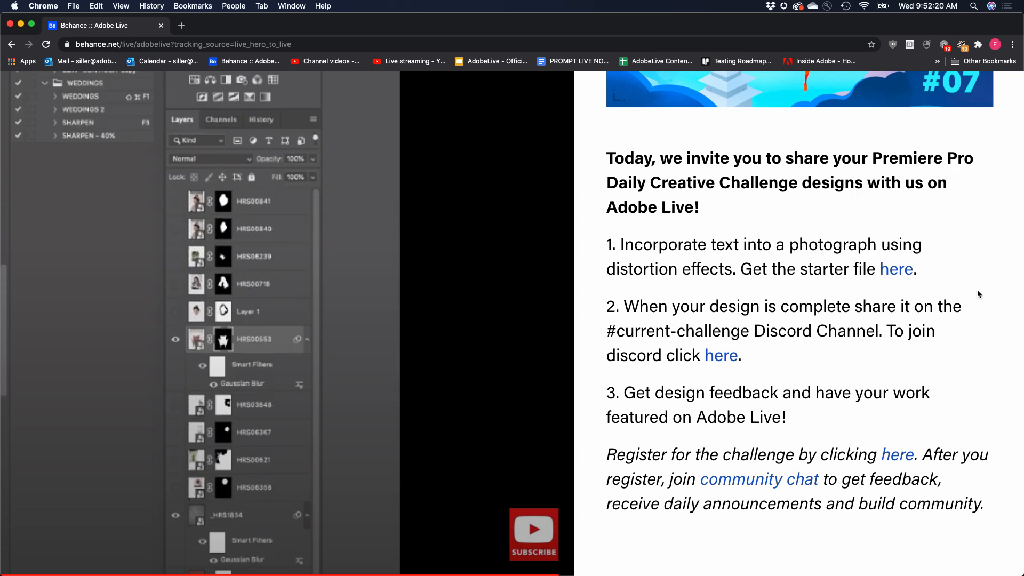
scroll(977, 291, "down", 5)
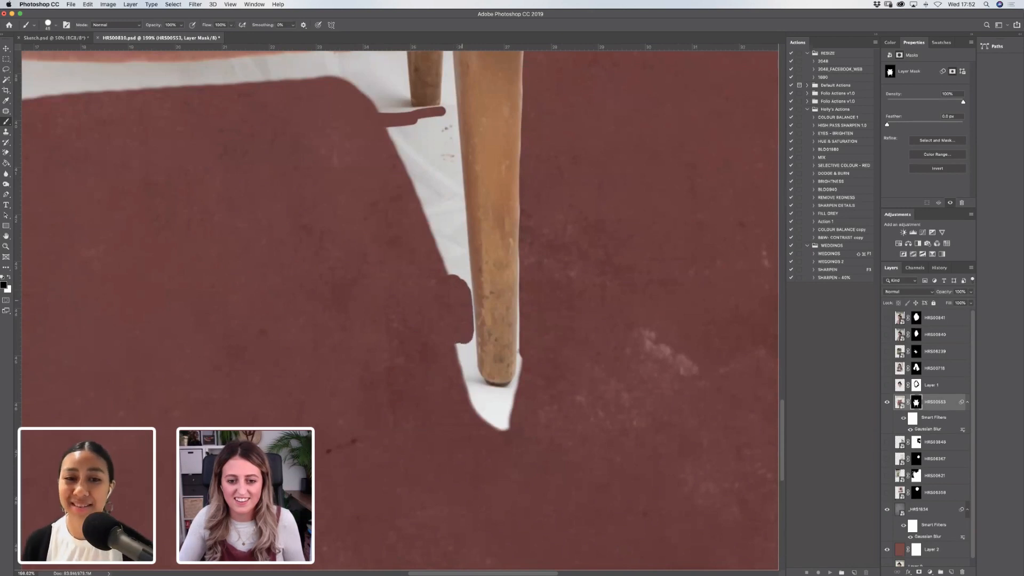
Mask out the white fabric around the front right leg's foot and refine the leg's outer edge.
mouse_move(472, 290)
left_mouse_down()
mouse_move(469, 385)
mouse_move(457, 350)
mouse_move(474, 407)
mouse_move(504, 424)
mouse_move(473, 391)
mouse_move(518, 397)
mouse_move(520, 316)
left_mouse_up()
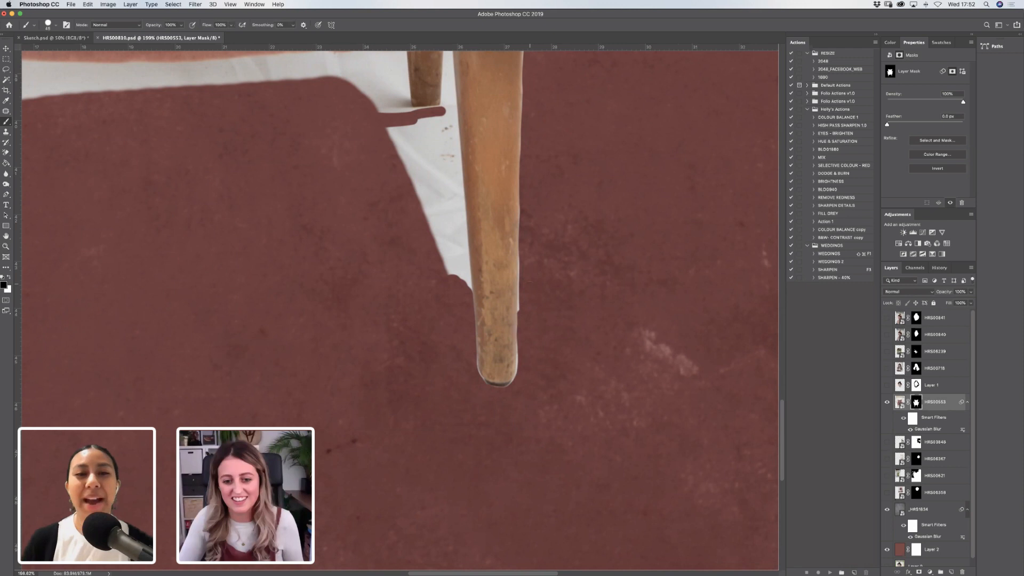
left_click_drag(519, 313, 519, 284)
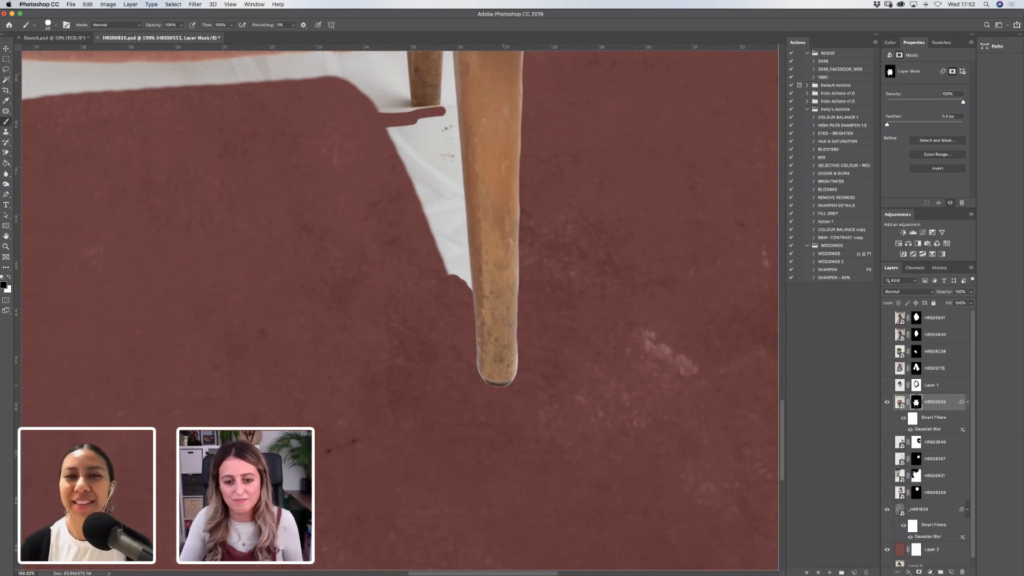
key("x")
mouse_move(532, 341)
left_mouse_down()
mouse_move(528, 363)
mouse_move(524, 341)
left_mouse_up()
key("x")
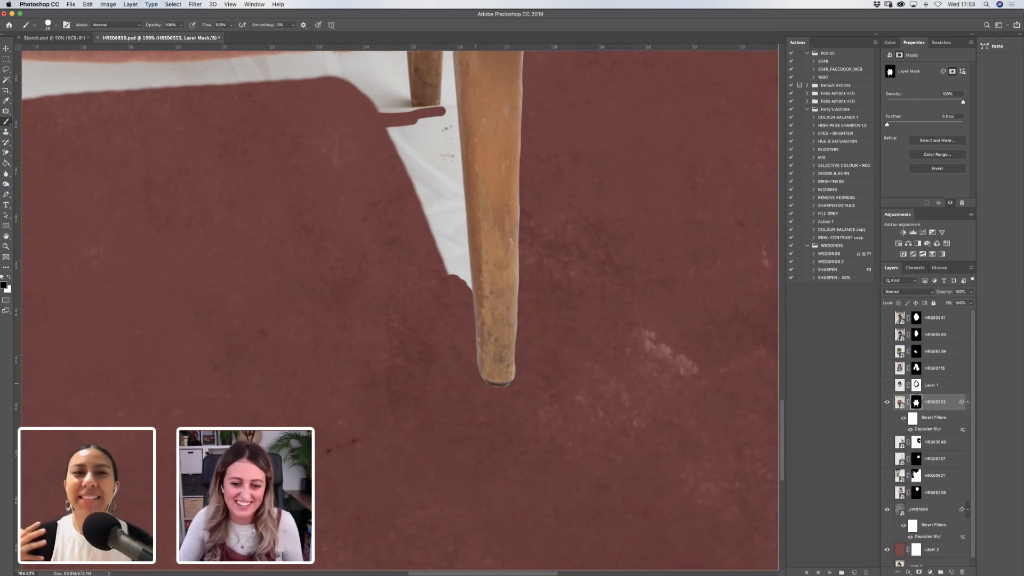
Mask out the white fabric along the front right leg's inner side, up to the bottom of the rear leg.
mouse_move(452, 254)
left_mouse_down()
mouse_move(451, 218)
mouse_move(465, 279)
mouse_move(466, 236)
left_mouse_up()
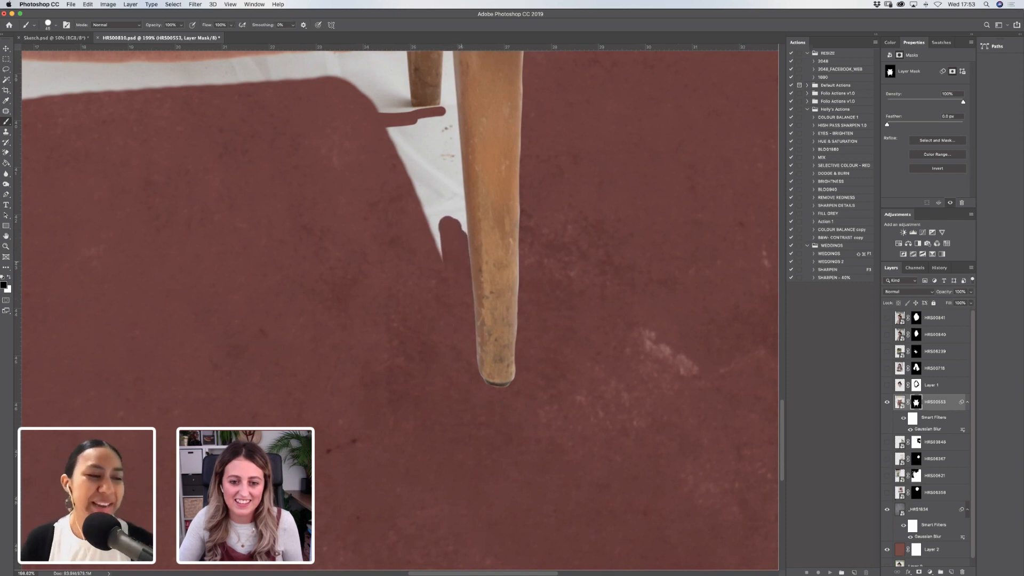
mouse_move(417, 173)
left_mouse_down()
mouse_move(438, 173)
mouse_move(454, 224)
mouse_move(457, 173)
mouse_move(458, 235)
left_mouse_up()
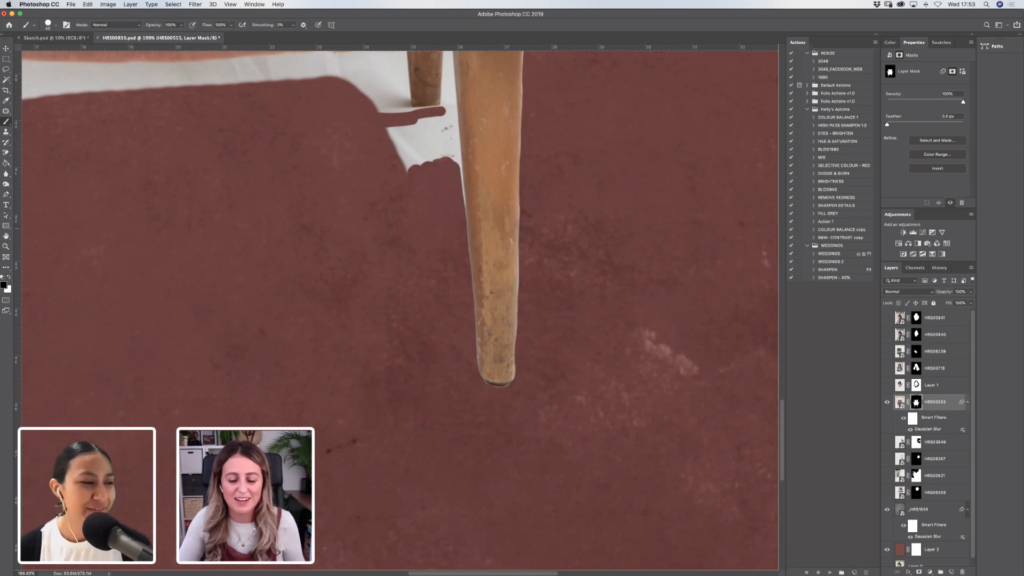
left_click_drag(242, 257, 390, 399)
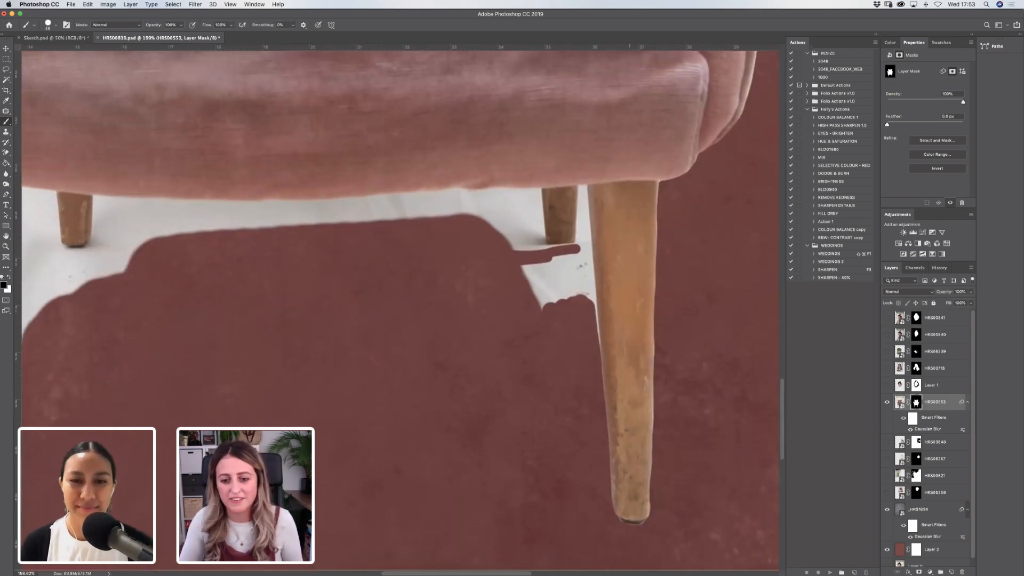
mouse_move(526, 272)
left_mouse_down()
mouse_move(556, 267)
mouse_move(555, 289)
mouse_move(570, 279)
mouse_move(580, 303)
mouse_move(578, 256)
mouse_move(595, 310)
left_mouse_up()
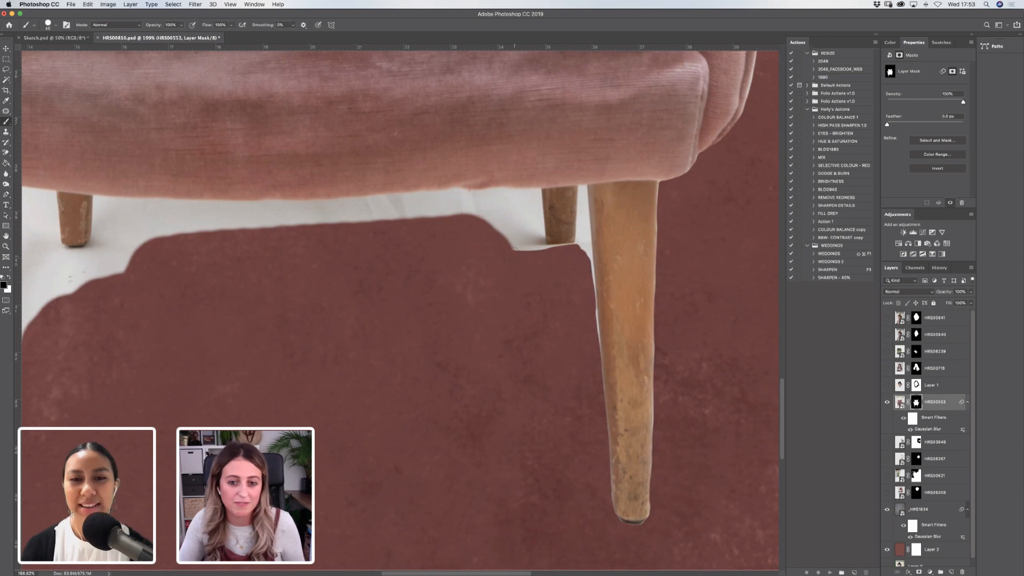
Mask out the fabric under the seat beside the right rear leg, refining the leg's left edge with a smaller brush.
mouse_move(458, 212)
left_mouse_down()
mouse_move(460, 198)
mouse_move(527, 199)
mouse_move(490, 216)
mouse_move(512, 246)
mouse_move(530, 213)
mouse_move(538, 248)
left_mouse_up()
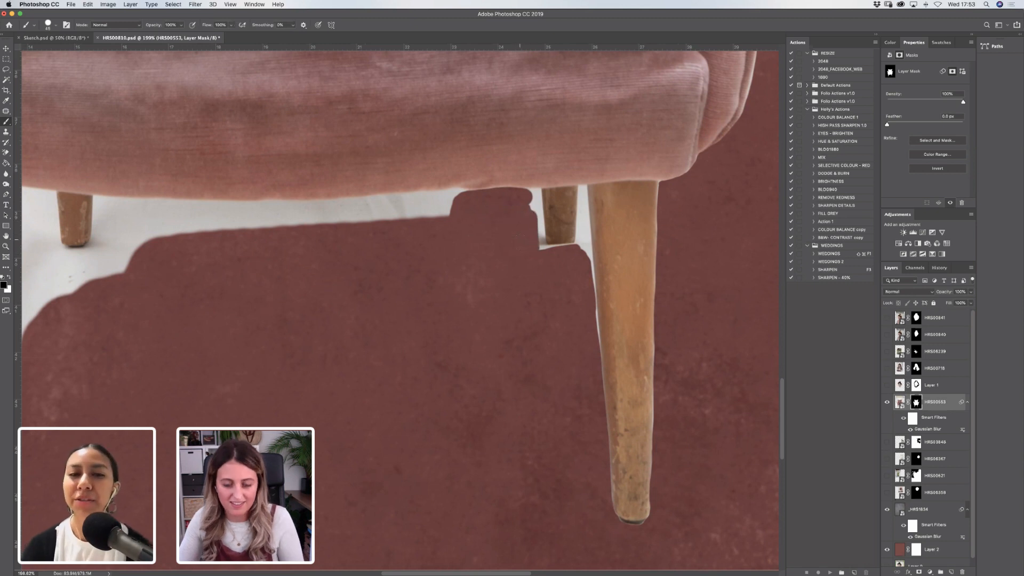
key("bracketleft")
mouse_move(520, 195)
left_mouse_down()
mouse_move(539, 191)
mouse_move(538, 241)
mouse_move(539, 198)
left_mouse_up()
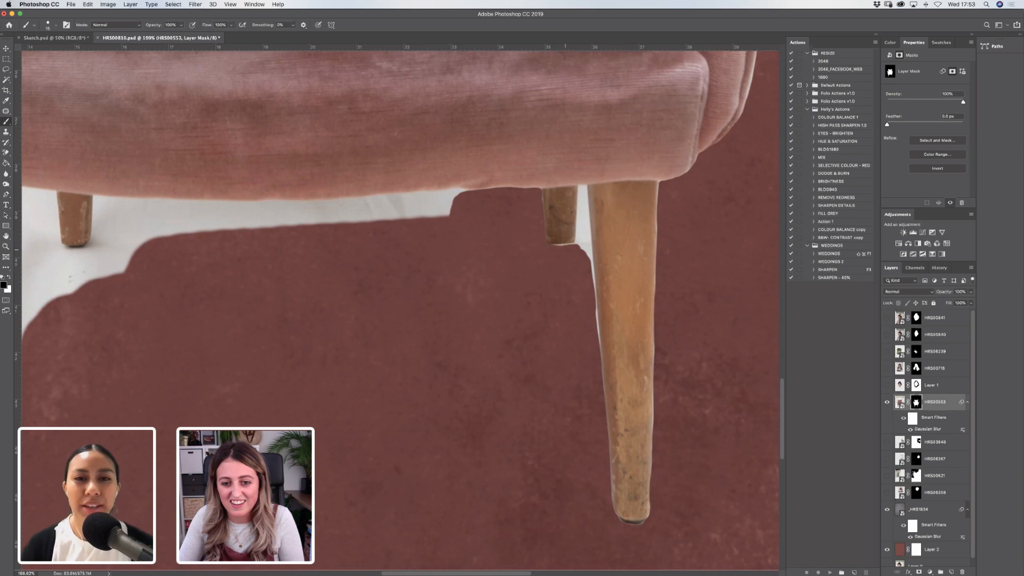
Mask out the white fringe under the right rear leg's foot and along the front right leg's inner edge.
mouse_move(554, 244)
left_mouse_down()
mouse_move(581, 243)
mouse_move(590, 269)
left_mouse_up()
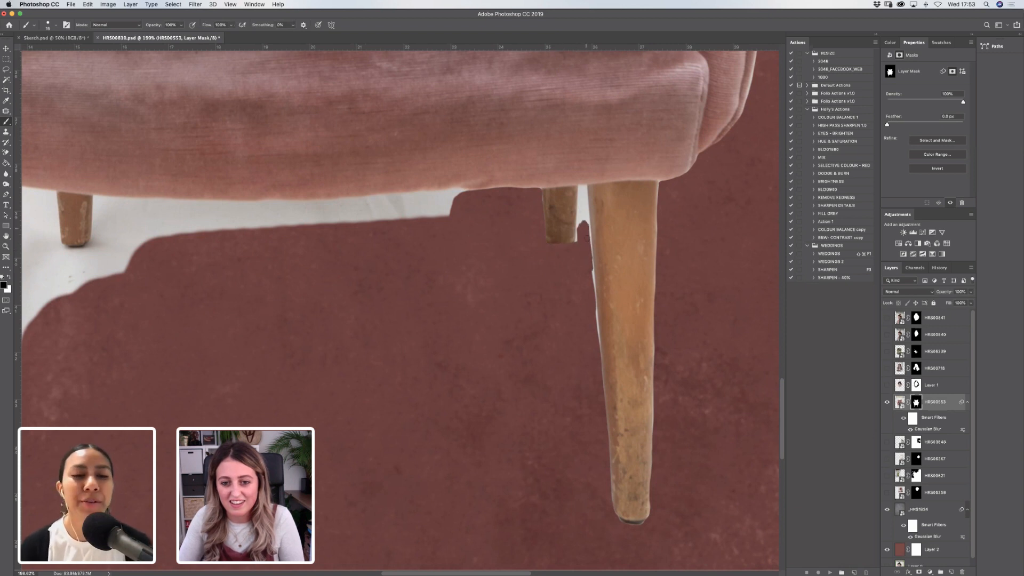
key("bracketright")
key("bracketright")
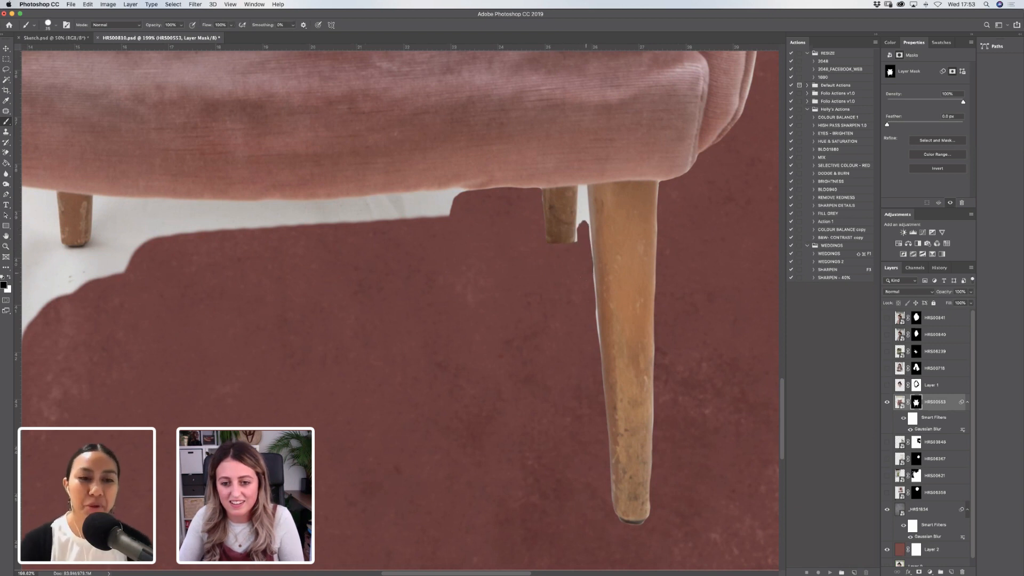
left_click(580, 284)
left_click(582, 308)
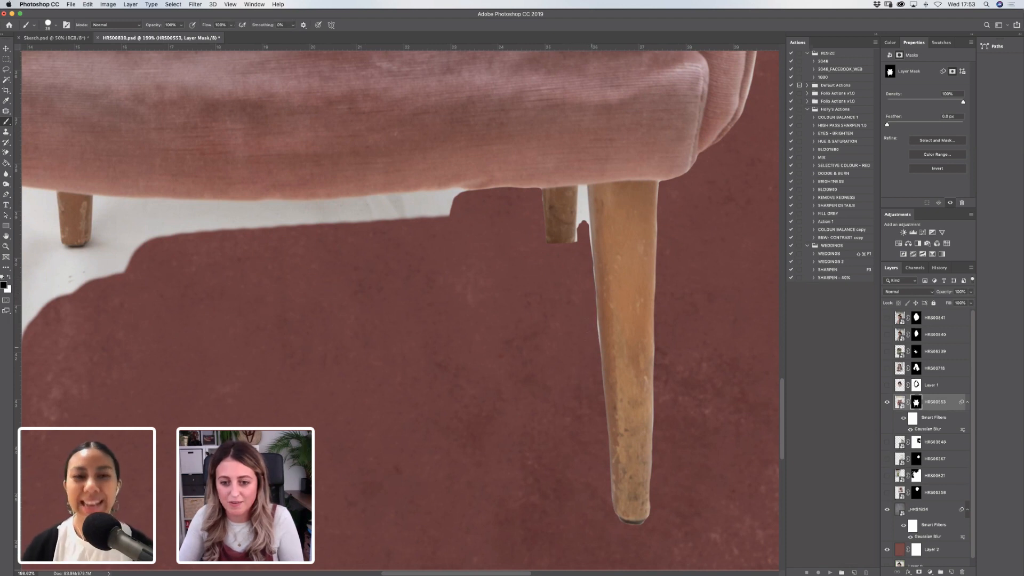
Mask out the white fabric in the gap between the right rear leg and the front right leg, up to the seat.
key("bracketleft")
key("bracketleft")
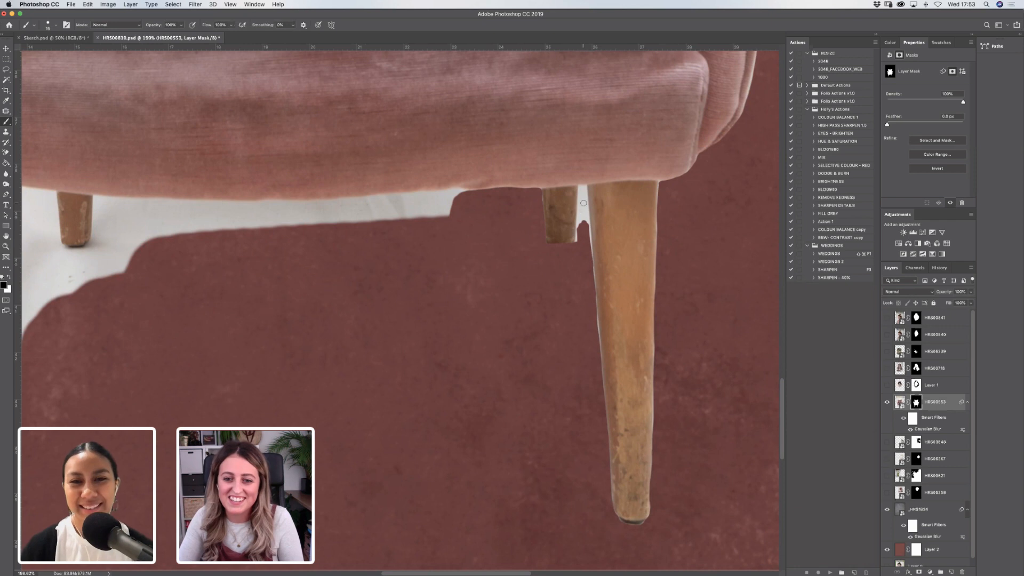
mouse_move(584, 203)
left_mouse_down()
mouse_move(572, 254)
mouse_move(586, 226)
mouse_move(589, 261)
left_mouse_up()
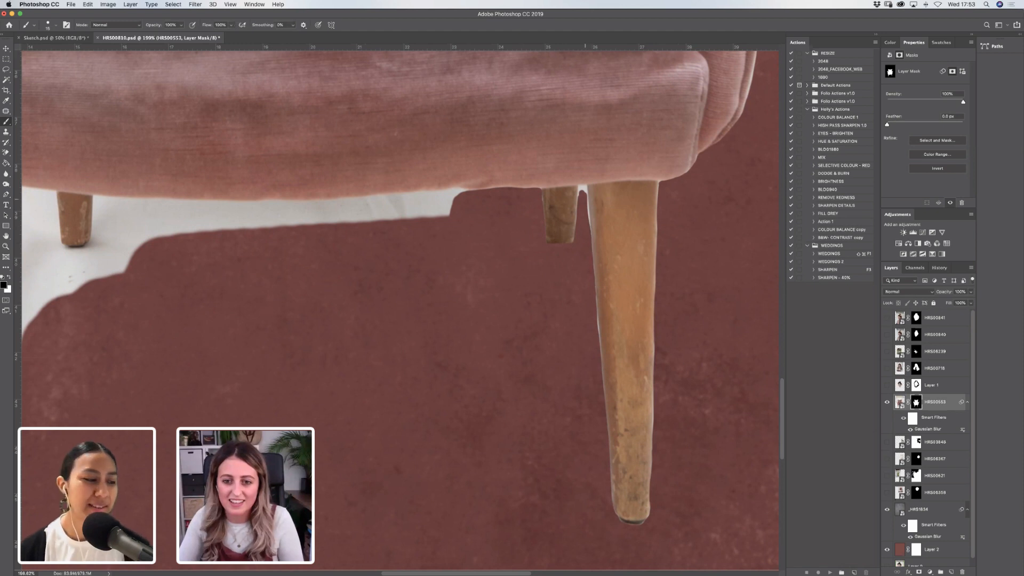
left_click_drag(585, 190, 588, 220)
left_click(582, 188)
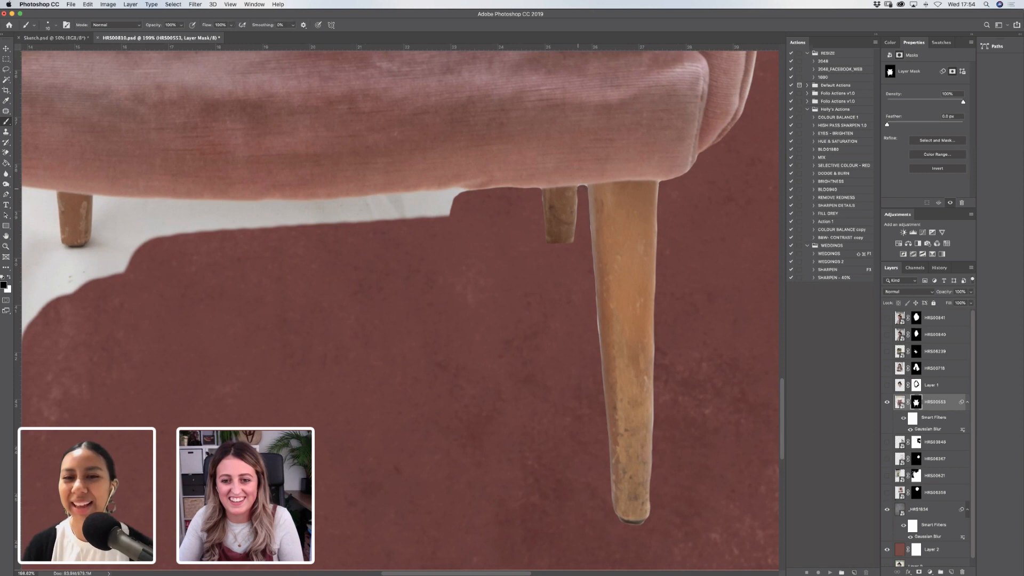
Mask out the white fabric around the outer curve of the chair's left armrest with a larger brush.
left_click(6, 247)
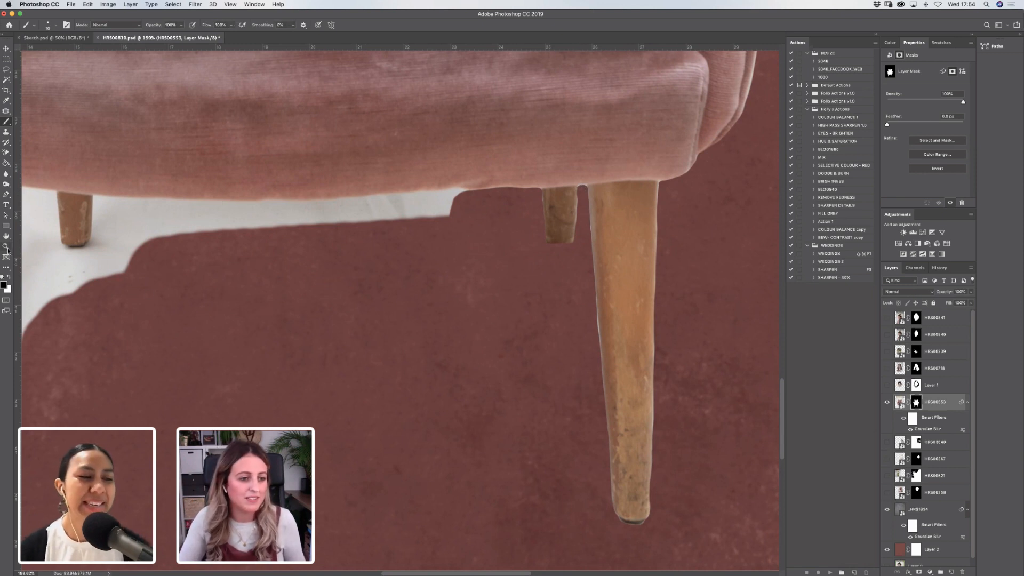
left_click(239, 25)
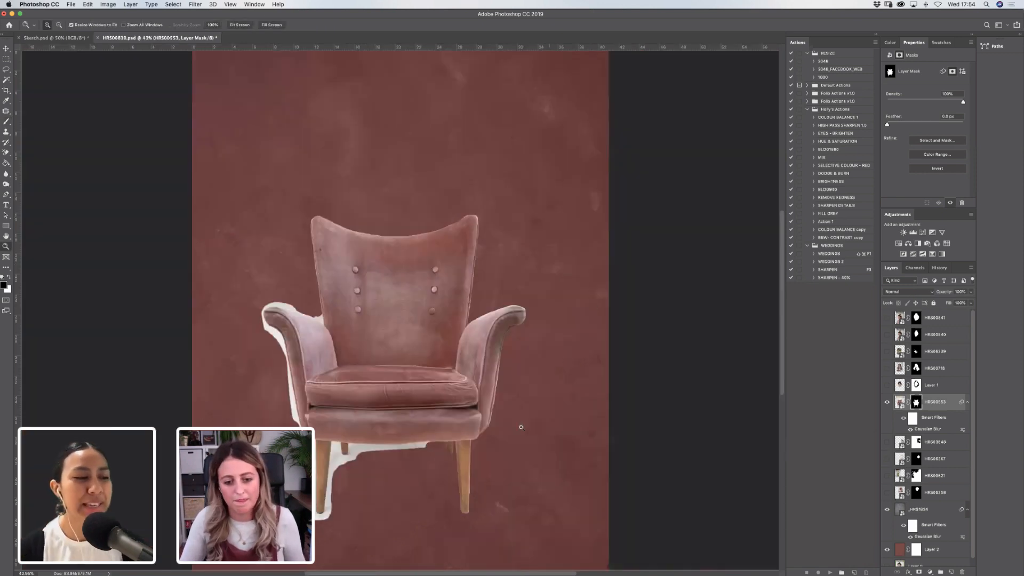
left_click_drag(247, 275, 376, 376)
key("b")
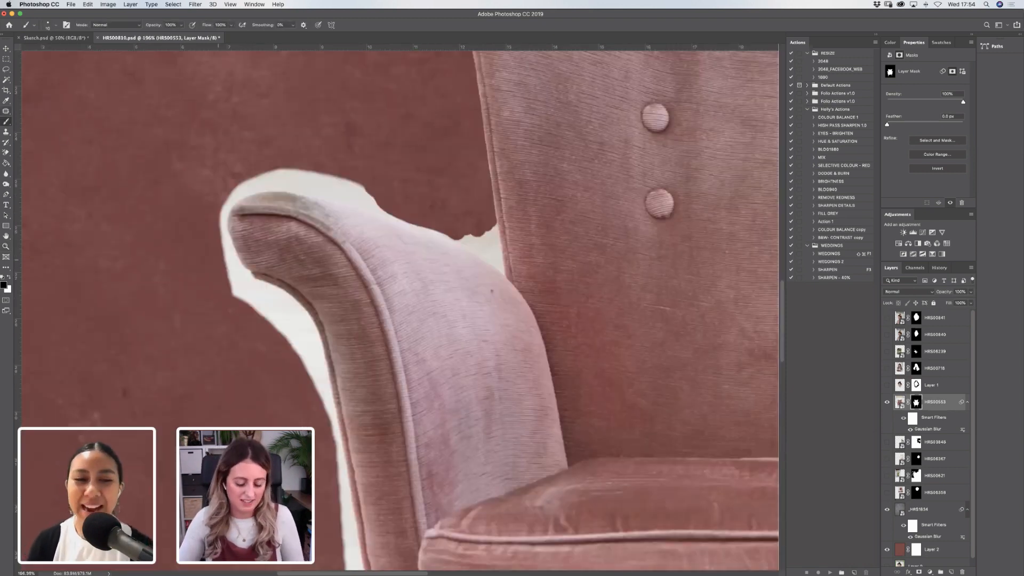
key("bracketright")
key("bracketright")
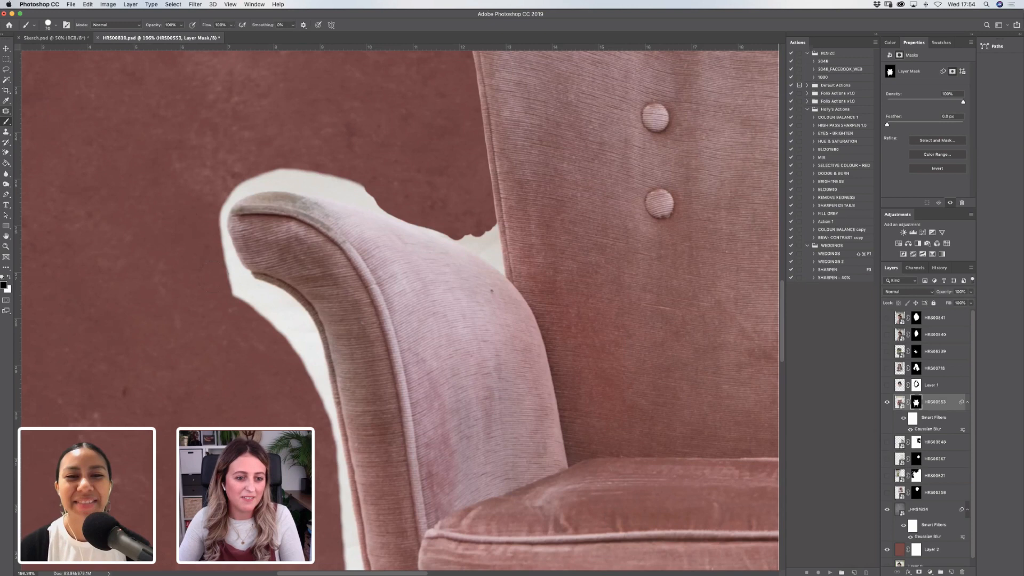
mouse_move(229, 275)
left_mouse_down()
mouse_move(238, 299)
mouse_move(224, 251)
mouse_move(214, 250)
mouse_move(218, 263)
mouse_move(220, 246)
mouse_move(228, 251)
mouse_move(220, 212)
mouse_move(260, 308)
mouse_move(268, 294)
mouse_move(274, 323)
mouse_move(254, 293)
mouse_move(270, 294)
mouse_move(266, 284)
mouse_move(302, 325)
mouse_move(322, 407)
mouse_move(320, 346)
mouse_move(302, 324)
mouse_move(312, 348)
left_mouse_up()
key("x")
key("x")
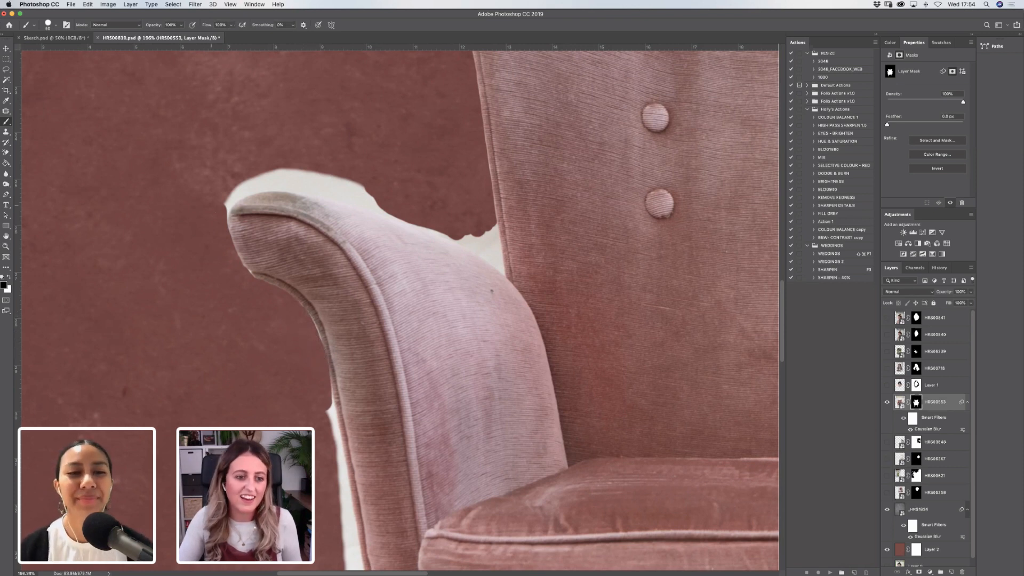
Mask out the white fabric around the left armrest's tip and along its top edge towards the backrest.
mouse_move(230, 204)
left_mouse_down()
mouse_move(234, 187)
mouse_move(276, 169)
mouse_move(235, 180)
mouse_move(220, 208)
mouse_move(221, 238)
left_mouse_up()
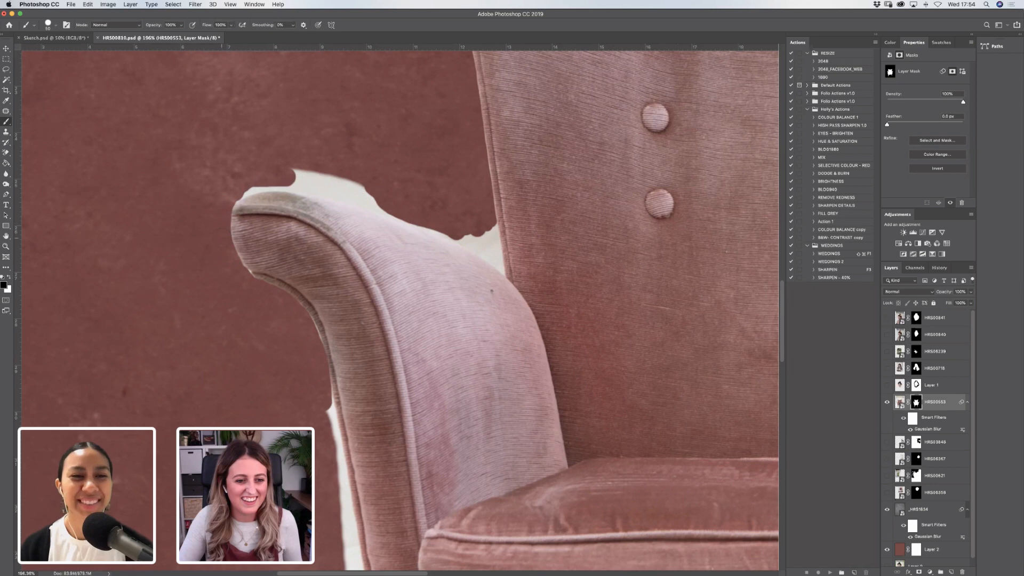
mouse_move(244, 193)
left_mouse_down()
mouse_move(341, 182)
mouse_move(374, 194)
mouse_move(318, 196)
mouse_move(488, 238)
mouse_move(488, 252)
mouse_move(490, 235)
mouse_move(491, 253)
mouse_move(491, 229)
left_mouse_up()
key("x")
key("x")
Clear the remaining white fabric from the corner between the left armrest and the backrest with a smaller brush.
key("bracketleft")
key("bracketleft")
key("bracketleft")
key("bracketleft")
key("bracketleft")
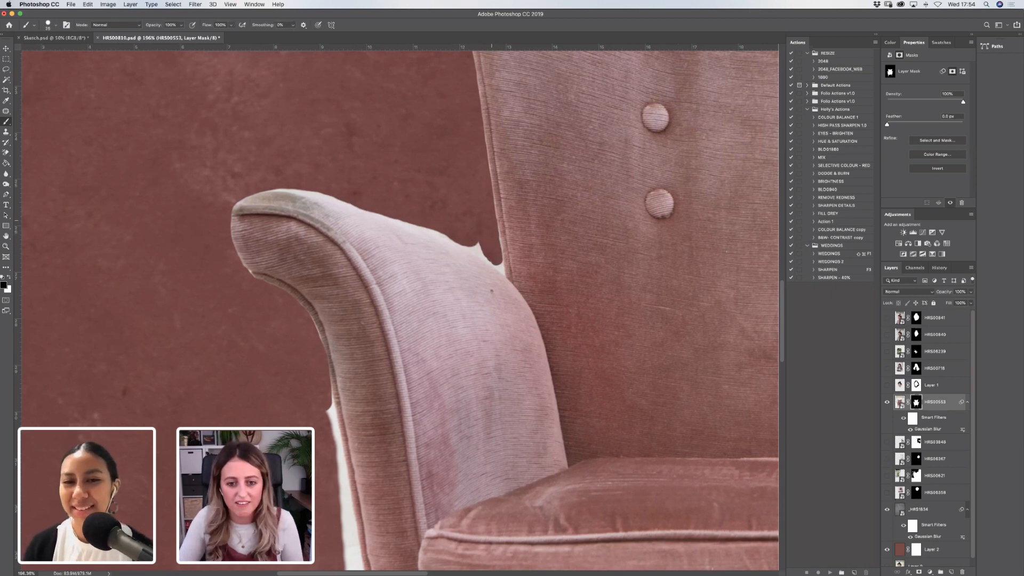
mouse_move(496, 268)
left_mouse_down()
mouse_move(506, 280)
mouse_move(487, 267)
mouse_move(503, 284)
left_mouse_up()
key("x")
key("x")
left_click_drag(477, 244, 480, 257)
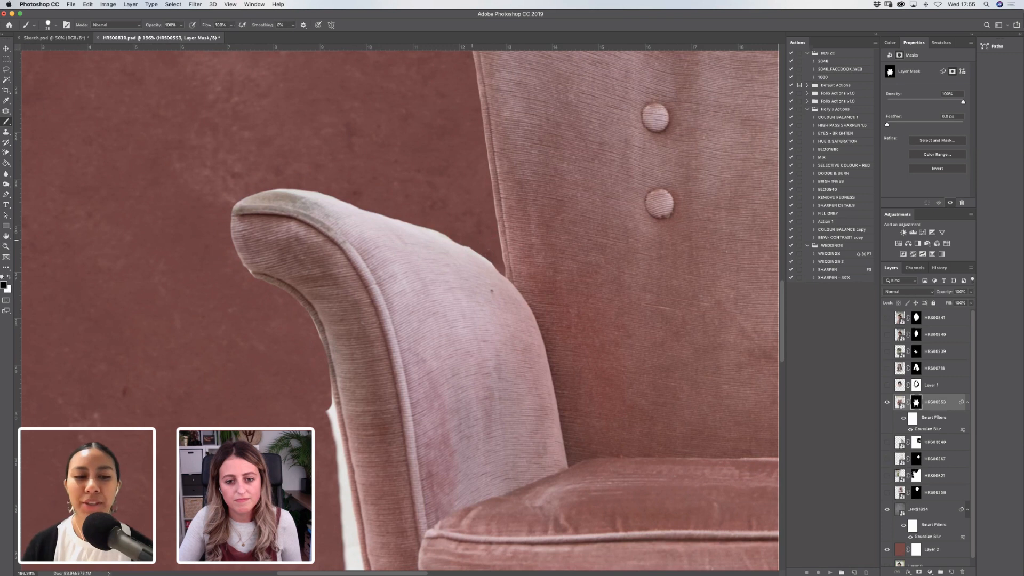
Refine the mask along the left armrest's top edge to remove the thin white fringe.
left_click_drag(438, 221, 427, 217)
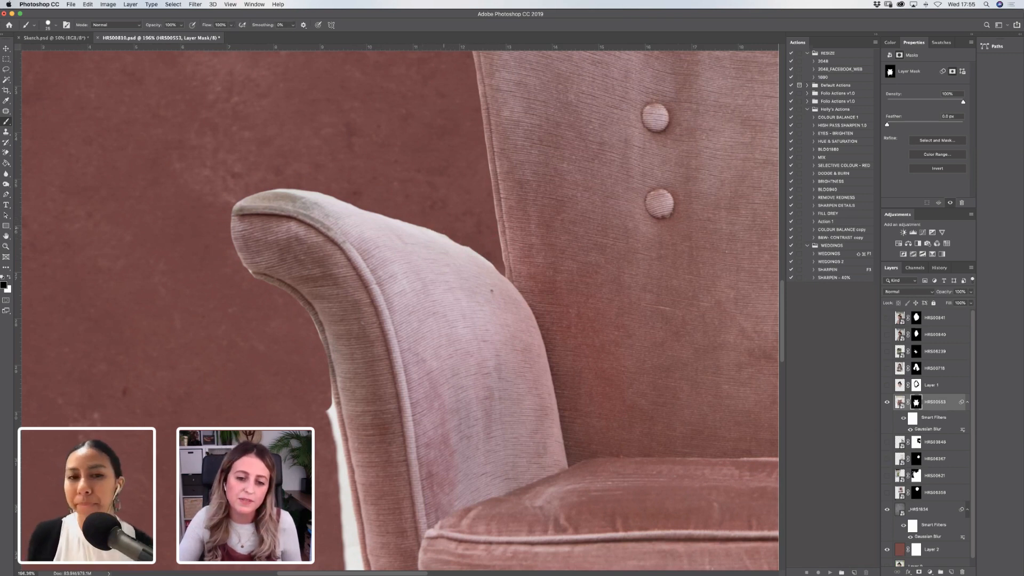
left_click_drag(463, 241, 490, 260)
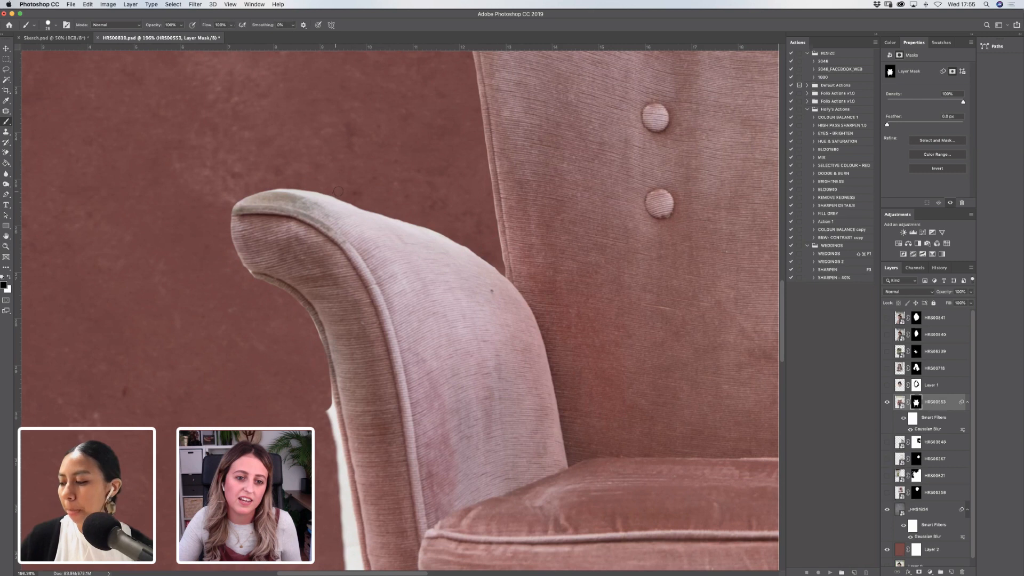
left_click_drag(320, 189, 356, 202)
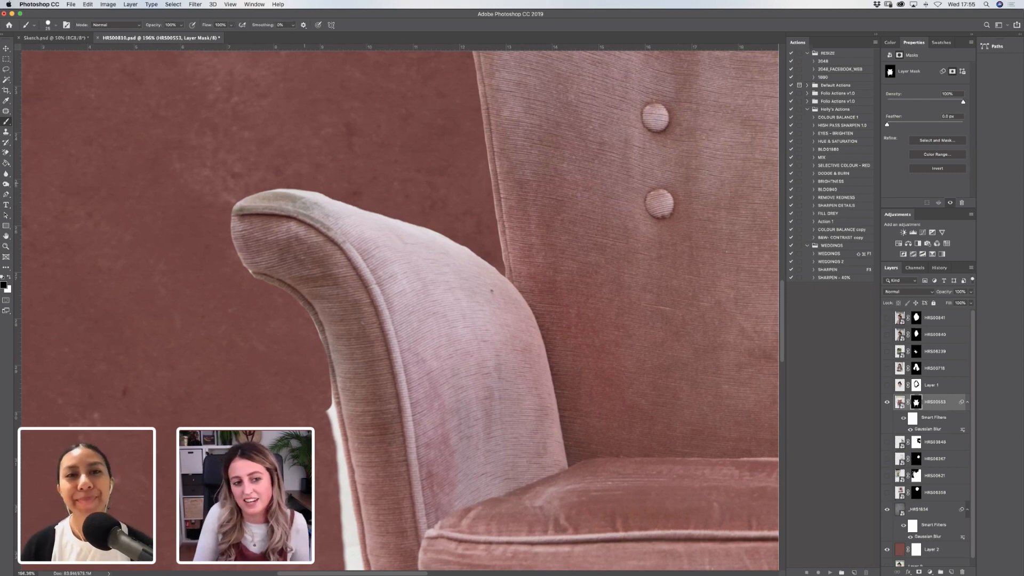
left_click(313, 187)
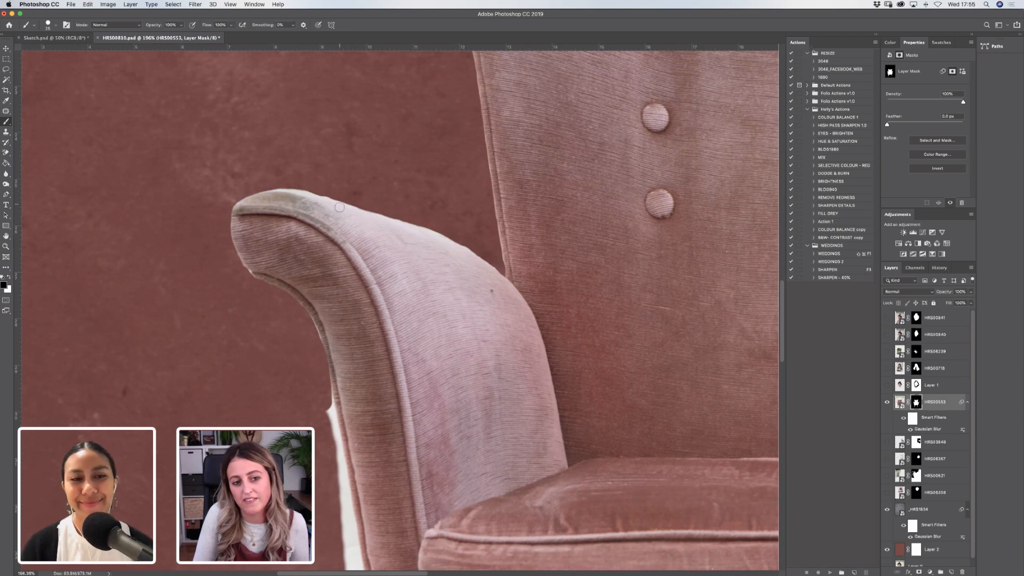
key("x")
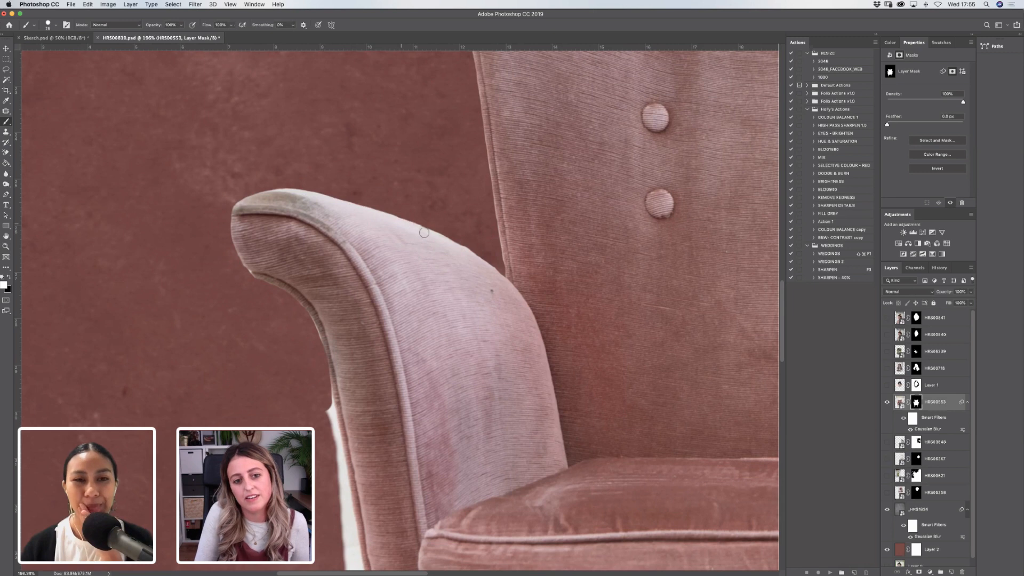
key("x")
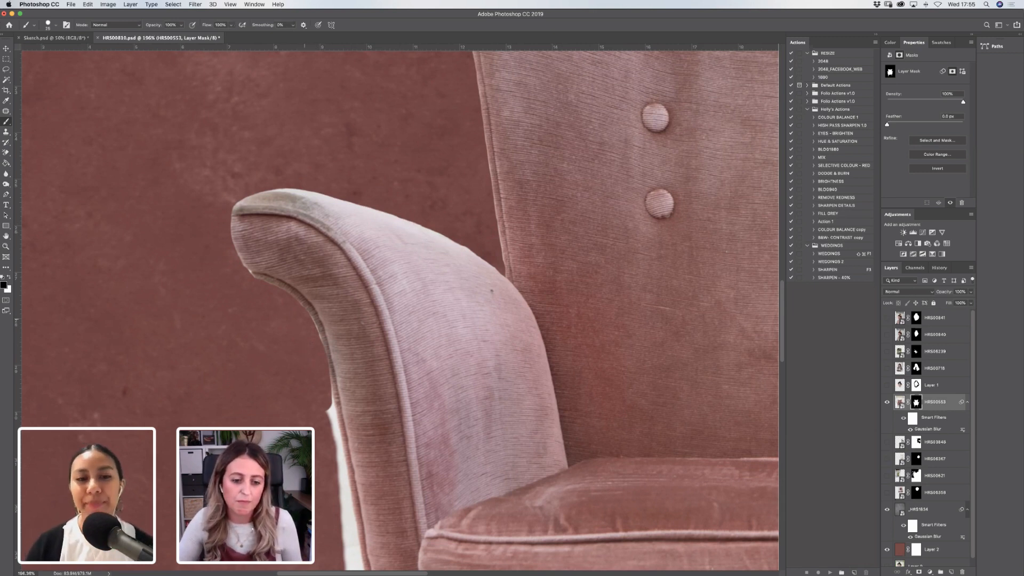
Mask out the white fabric along the left armrest's outer side, down to the level of the seat cushion's upper piping.
left_click_drag(243, 206, 297, 57)
key("bracketright")
key("bracketright")
left_click_drag(370, 271, 373, 285)
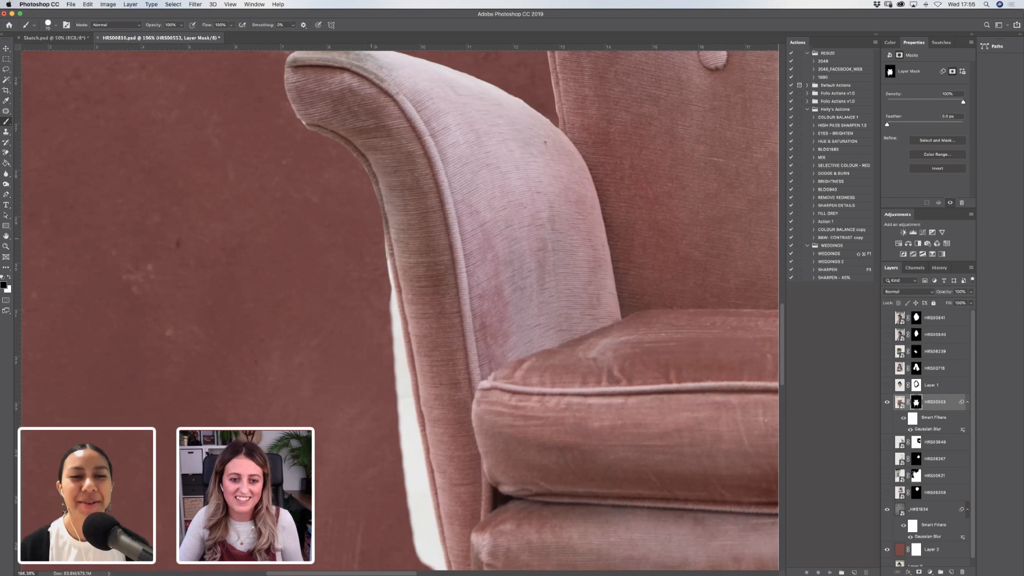
left_click_drag(371, 239, 383, 322)
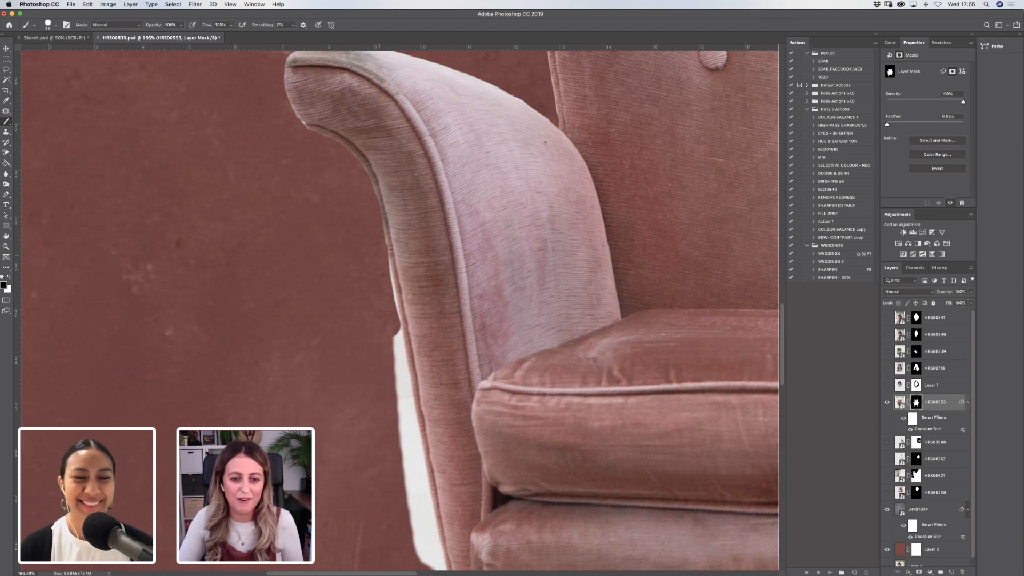
left_click_drag(392, 264, 399, 390)
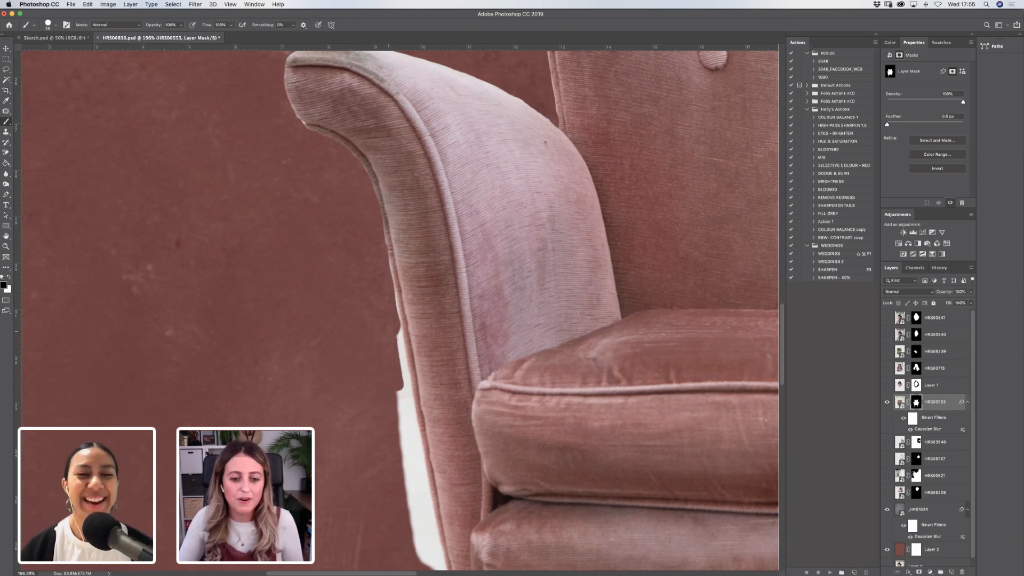
mouse_move(388, 331)
left_mouse_down()
mouse_move(405, 384)
mouse_move(393, 327)
left_mouse_up()
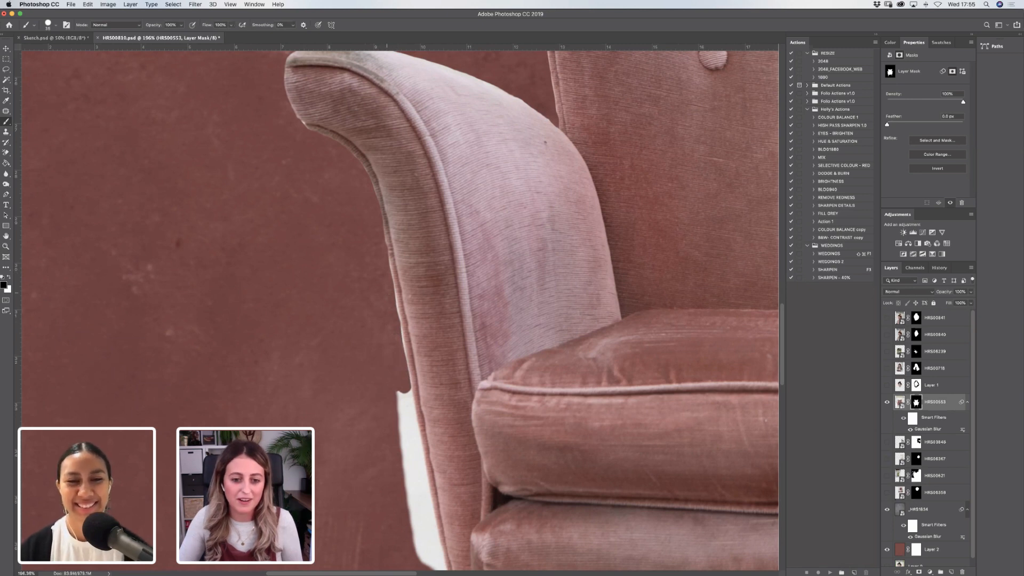
Mask out the white fabric along the left armrest's outer side beside the seat cushion and clean up the edge above.
mouse_move(399, 393)
left_mouse_down()
mouse_move(410, 450)
mouse_move(412, 400)
mouse_move(412, 453)
left_mouse_up()
left_click(413, 452)
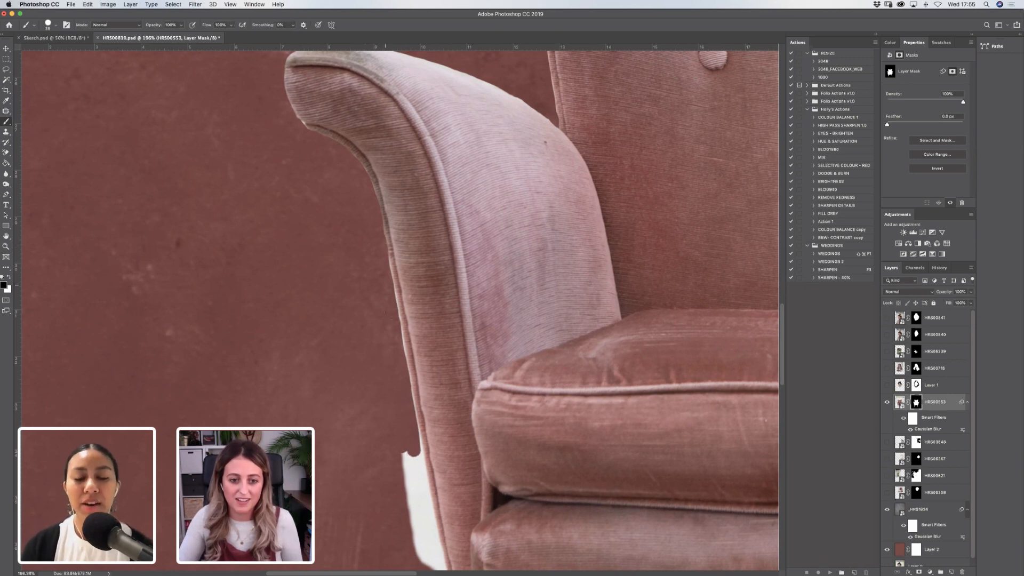
mouse_move(385, 285)
left_mouse_down()
mouse_move(383, 269)
mouse_move(394, 327)
left_mouse_up()
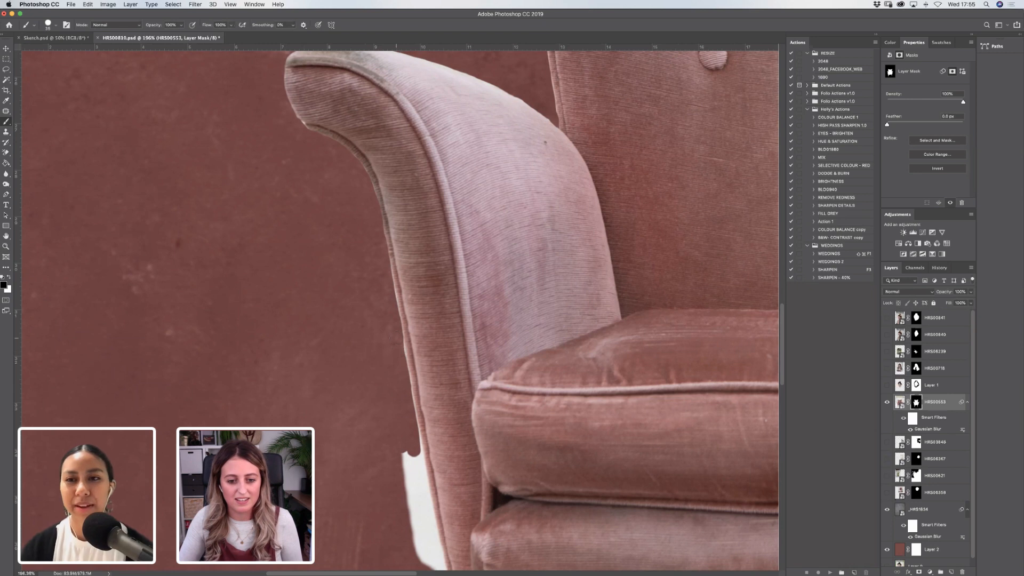
mouse_move(395, 458)
left_mouse_down()
mouse_move(408, 480)
mouse_move(417, 469)
mouse_move(417, 488)
left_mouse_up()
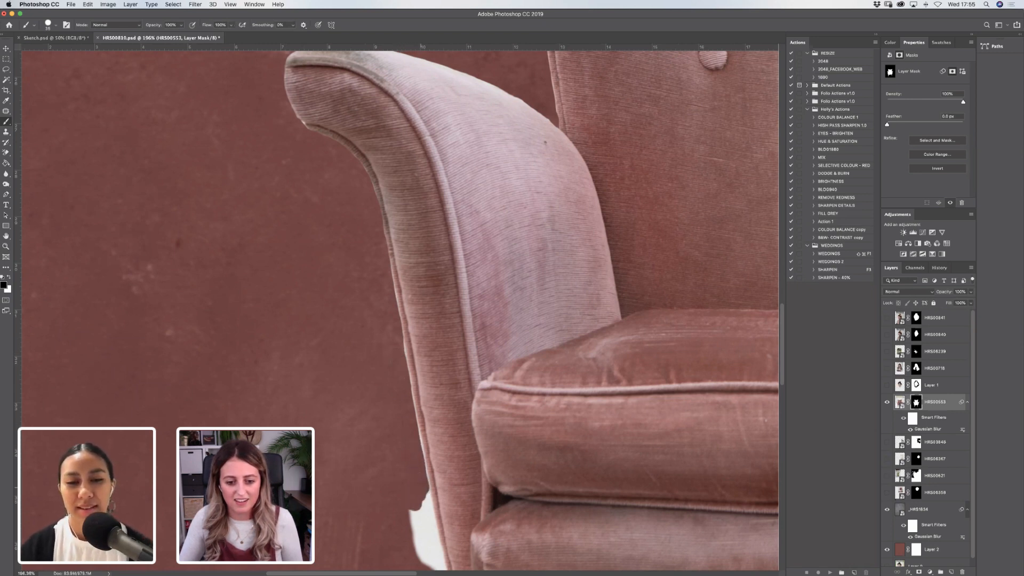
Mask out the white fabric along the left arm's lower outer edge, refining it down to the seat base's bottom corner.
scroll(344, 320, "down", 5)
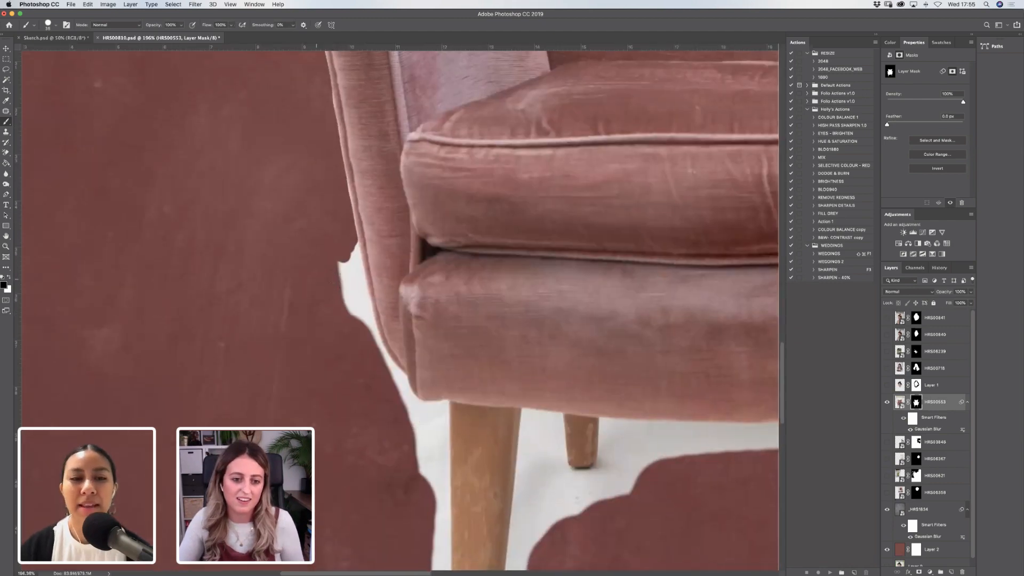
mouse_move(347, 312)
left_mouse_down()
mouse_move(350, 264)
mouse_move(358, 320)
mouse_move(360, 240)
mouse_move(356, 319)
mouse_move(356, 283)
mouse_move(382, 363)
left_mouse_up()
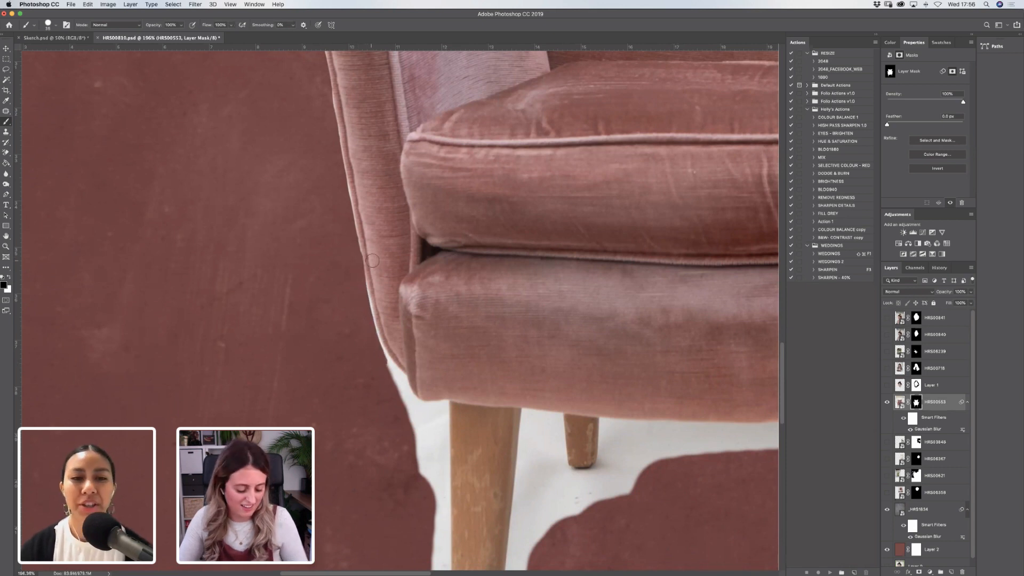
key("x")
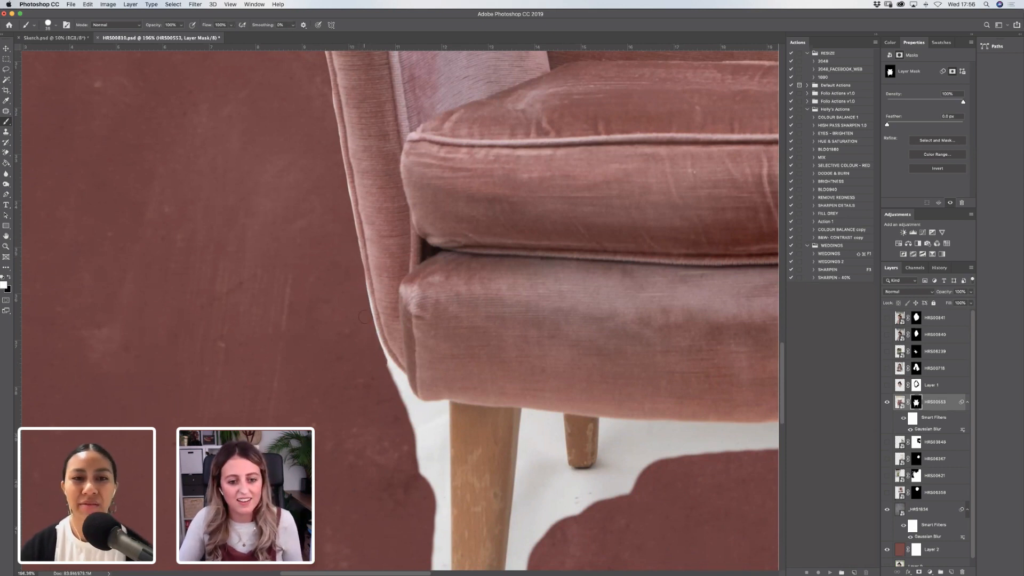
key("x")
key("x")
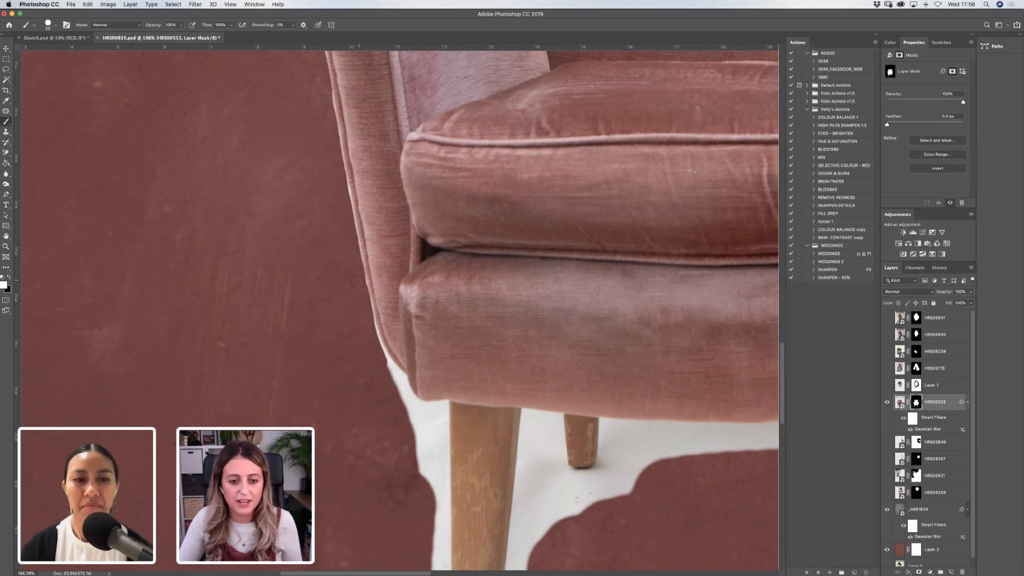
mouse_move(357, 299)
left_mouse_down()
mouse_move(348, 273)
mouse_move(361, 307)
left_mouse_up()
key("x")
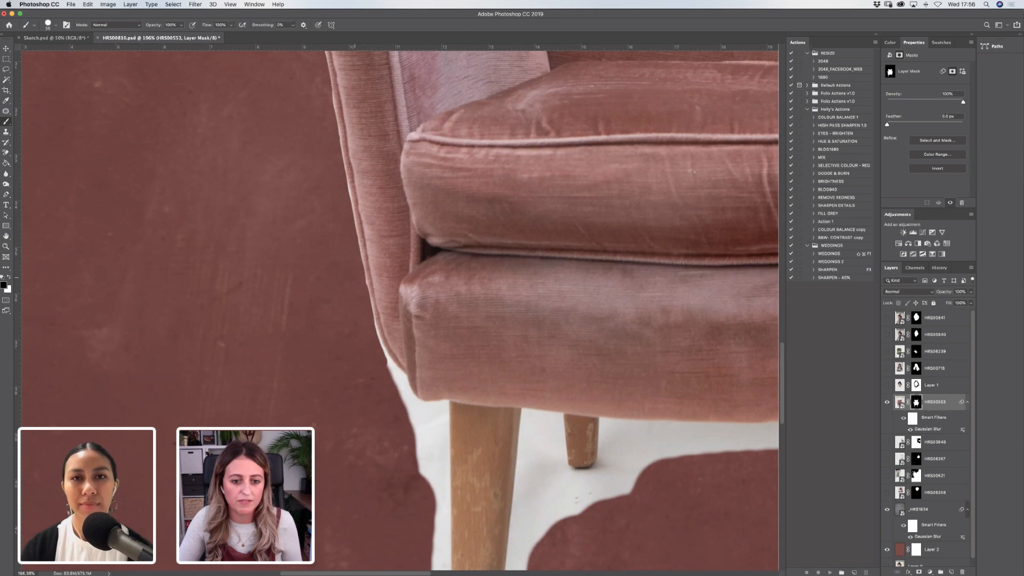
mouse_move(357, 306)
left_mouse_down()
mouse_move(395, 380)
mouse_move(384, 368)
mouse_move(403, 379)
mouse_move(391, 413)
mouse_move(417, 429)
mouse_move(420, 405)
left_mouse_up()
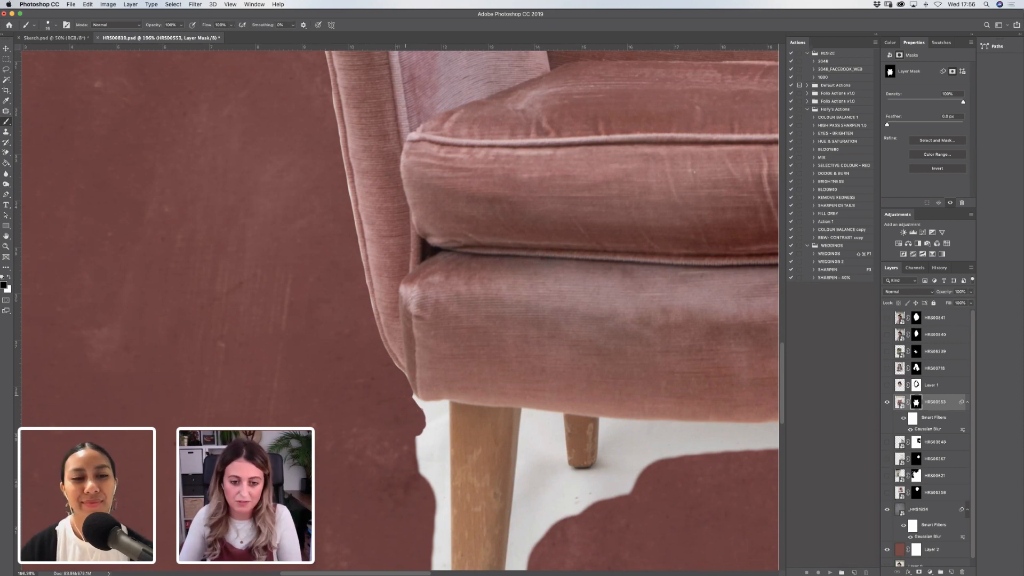
Mask out the white fabric between the seat base's bottom-left corner and the outer top of the left front leg.
mouse_move(417, 411)
left_mouse_down()
mouse_move(411, 396)
mouse_move(448, 402)
mouse_move(424, 416)
left_mouse_up()
key("bracketright")
key("bracketright")
key("bracketright")
key("bracketright")
mouse_move(434, 433)
left_mouse_down()
mouse_move(445, 407)
mouse_move(439, 450)
mouse_move(429, 444)
left_mouse_up()
key("[")
key("[")
key("[")
key("[")
key("]")
key("]")
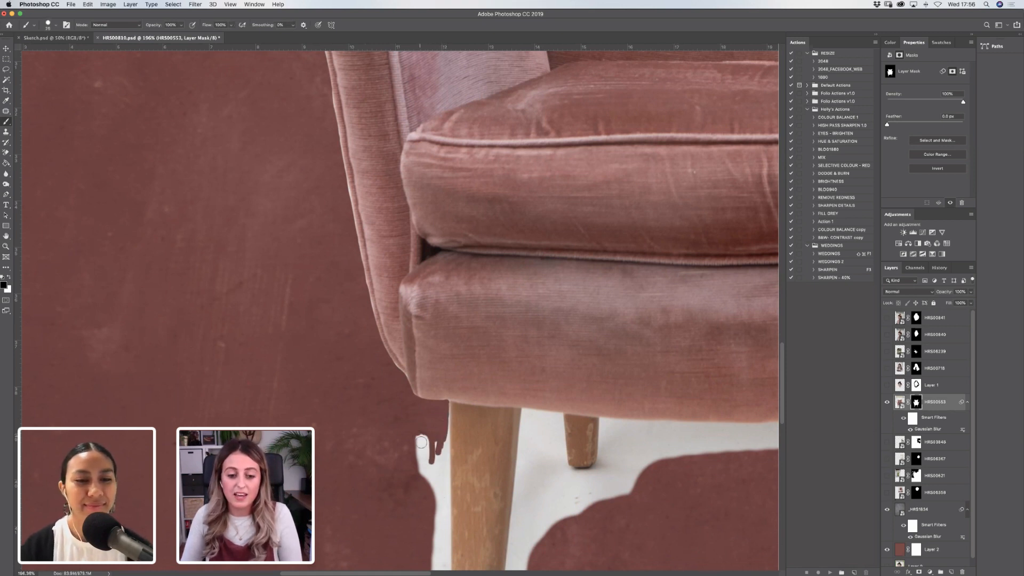
Mask out the white fabric along the left front leg's outer side, from its top down to the foot.
key("]")
key("]")
mouse_move(258, 311)
left_mouse_down()
mouse_move(240, 216)
mouse_move(203, 179)
left_mouse_up()
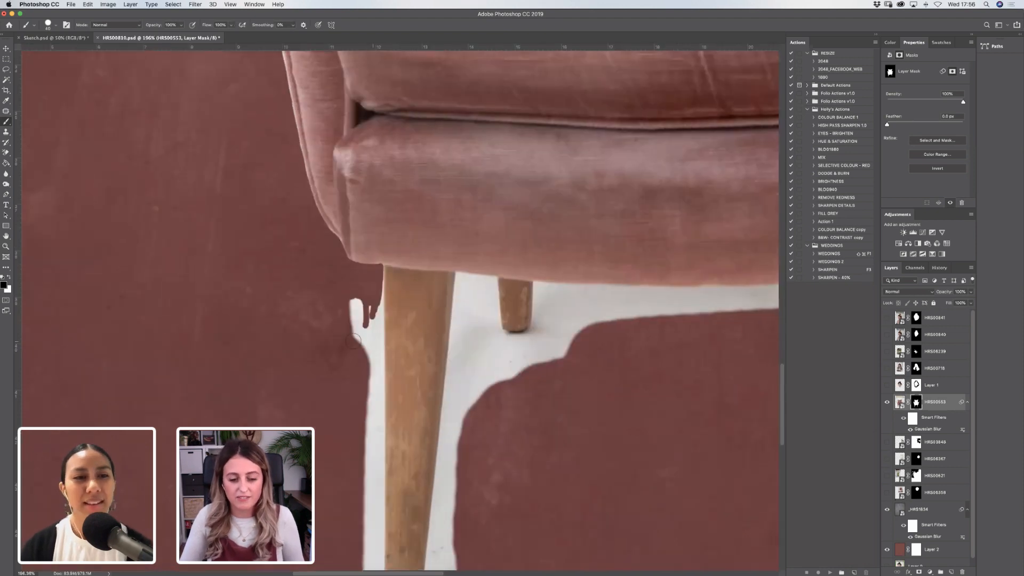
mouse_move(356, 337)
left_mouse_down()
mouse_move(356, 302)
mouse_move(373, 363)
mouse_move(375, 293)
mouse_move(372, 374)
left_mouse_up()
left_click_drag(349, 312, 335, 192)
mouse_move(342, 262)
left_mouse_down()
mouse_move(341, 286)
mouse_move(344, 257)
left_mouse_up()
mouse_move(352, 307)
left_mouse_down()
mouse_move(355, 342)
mouse_move(358, 306)
mouse_move(361, 333)
mouse_move(369, 301)
mouse_move(370, 200)
left_mouse_up()
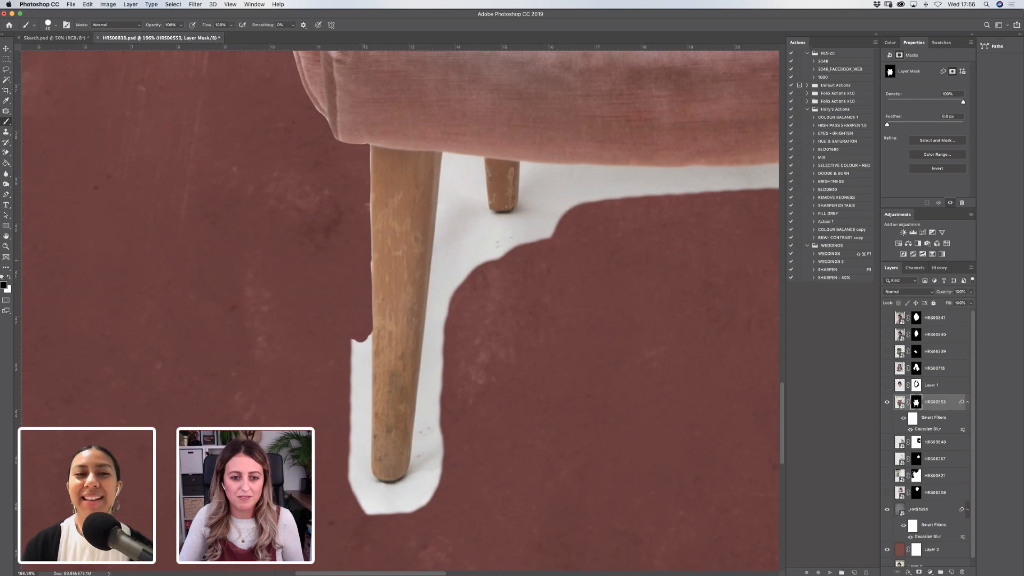
mouse_move(354, 338)
left_mouse_down()
mouse_move(357, 405)
mouse_move(368, 341)
mouse_move(371, 384)
mouse_move(371, 353)
left_mouse_up()
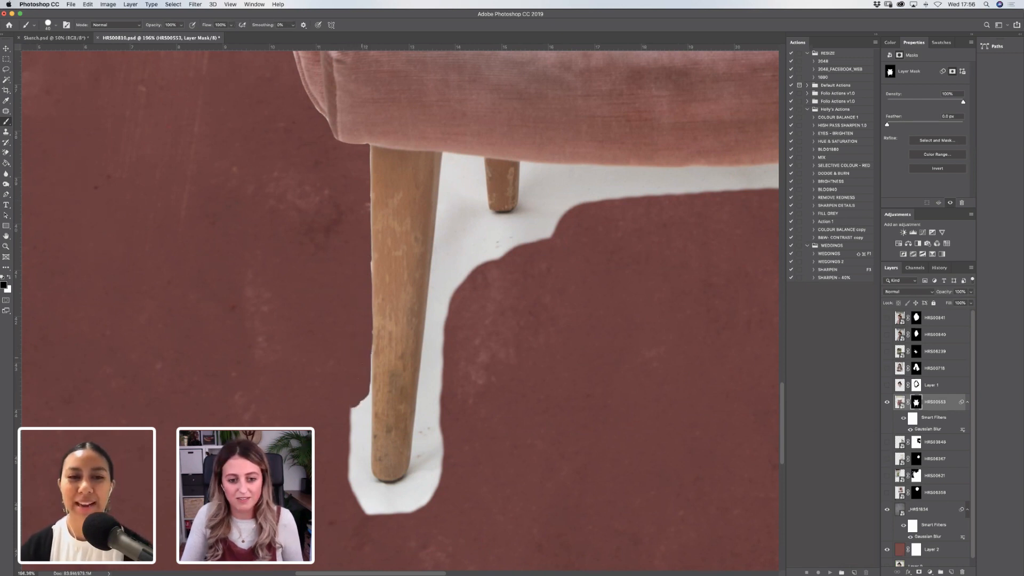
mouse_move(360, 395)
left_mouse_down()
mouse_move(356, 480)
mouse_move(365, 427)
left_mouse_up()
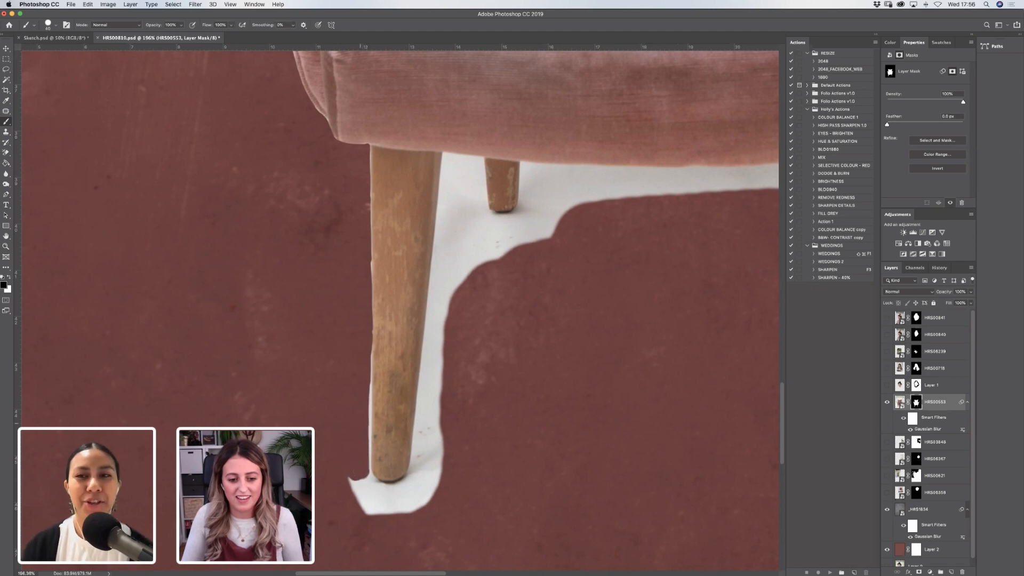
left_click_drag(369, 470, 372, 349)
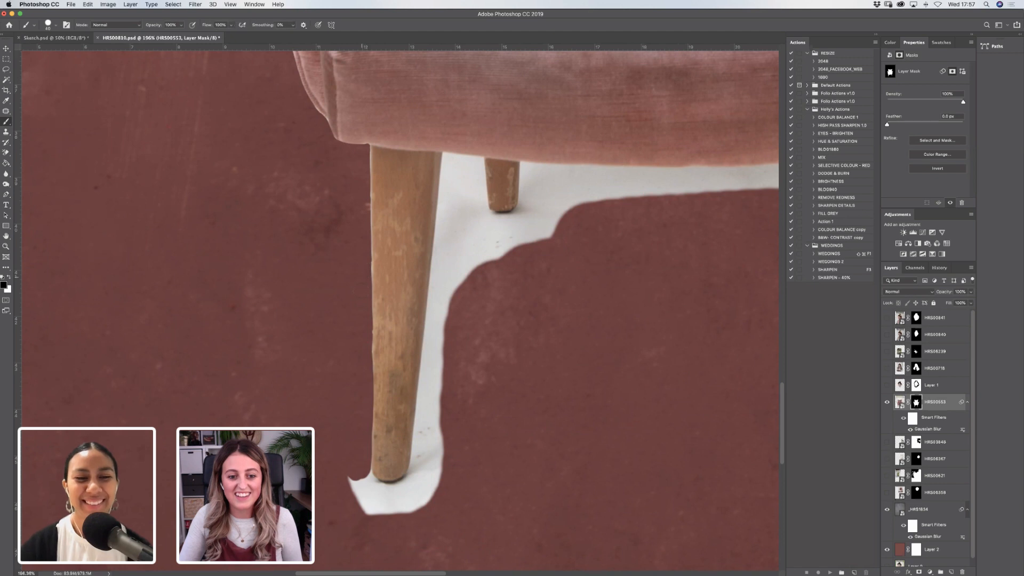
Mask out the white fabric beneath the left front leg's foot and along the lower half of its inner side.
mouse_move(368, 483)
left_mouse_down()
mouse_move(358, 507)
mouse_move(378, 501)
mouse_move(374, 470)
mouse_move(385, 499)
mouse_move(402, 498)
mouse_move(405, 485)
mouse_move(426, 490)
mouse_move(408, 478)
mouse_move(400, 509)
left_mouse_up()
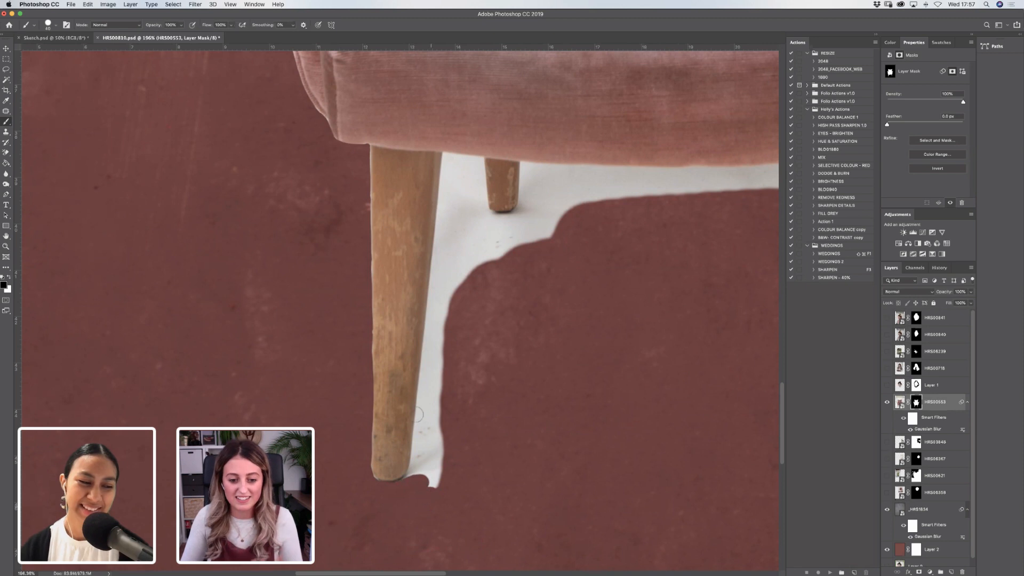
mouse_move(444, 403)
left_mouse_down()
mouse_move(433, 482)
mouse_move(443, 446)
mouse_move(424, 474)
mouse_move(419, 420)
mouse_move(410, 475)
mouse_move(411, 448)
mouse_move(457, 346)
mouse_move(437, 328)
mouse_move(429, 398)
mouse_move(426, 340)
mouse_move(422, 401)
left_mouse_up()
left_click_drag(426, 350, 423, 412)
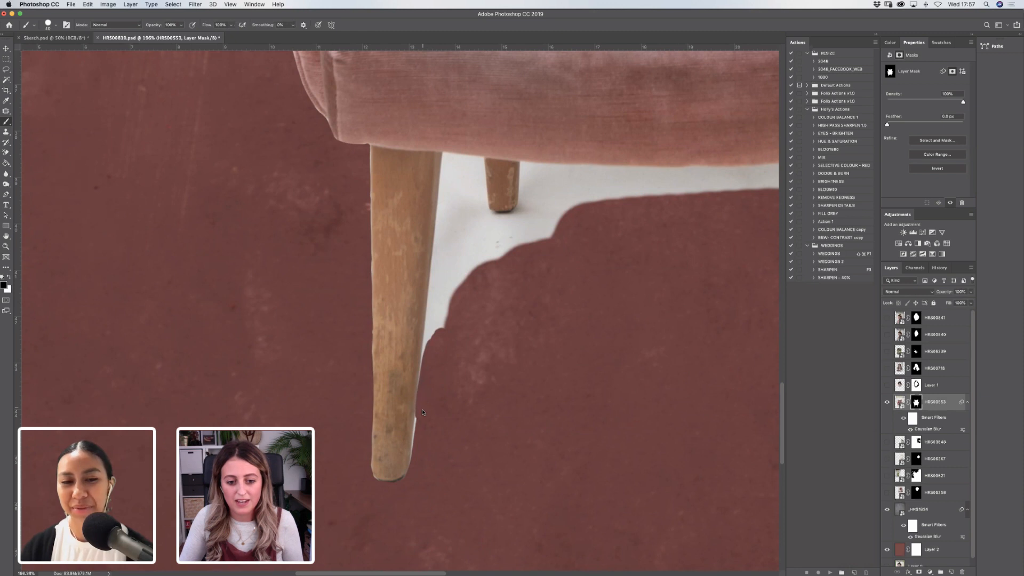
left_click_drag(414, 448, 412, 424)
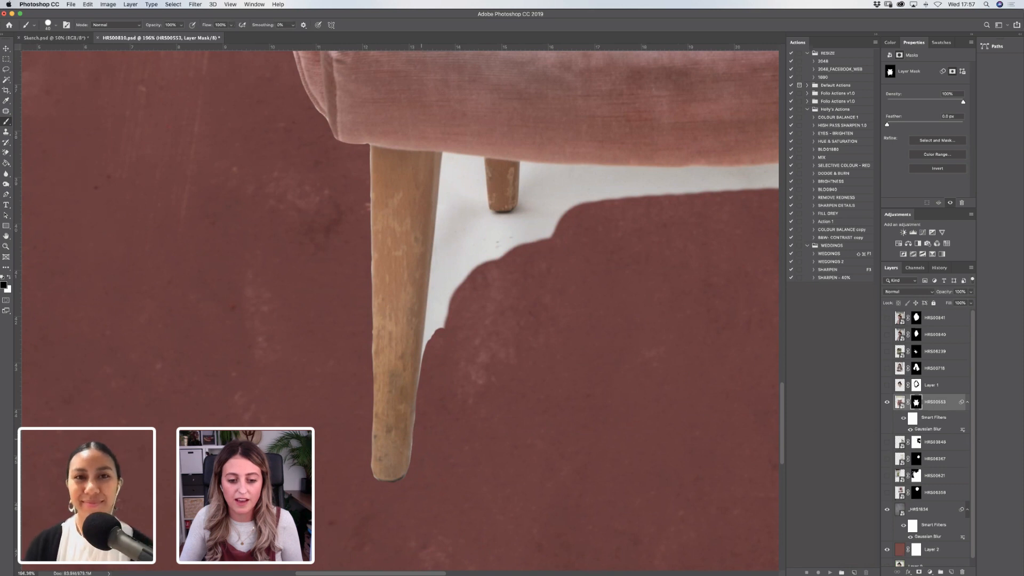
Mask out the white fabric along the left front leg's upper inner side and around the bottom of the short rear leg.
mouse_move(445, 323)
left_mouse_down()
mouse_move(446, 270)
mouse_move(440, 320)
left_mouse_up()
mouse_move(447, 276)
left_mouse_down()
mouse_move(442, 323)
mouse_move(446, 265)
mouse_move(434, 262)
mouse_move(420, 371)
left_mouse_up()
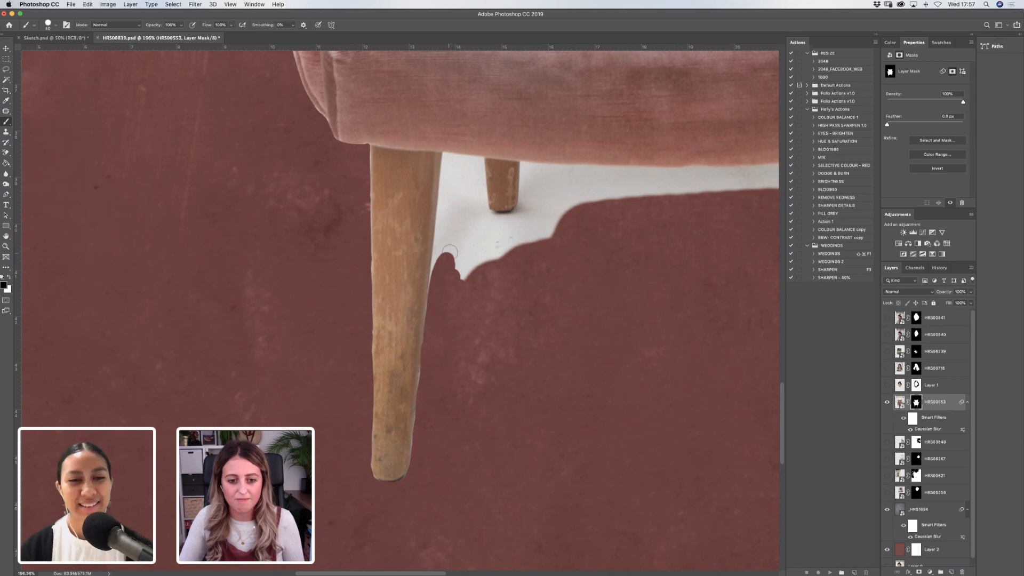
mouse_move(450, 251)
left_mouse_down()
mouse_move(465, 214)
mouse_move(457, 221)
left_mouse_up()
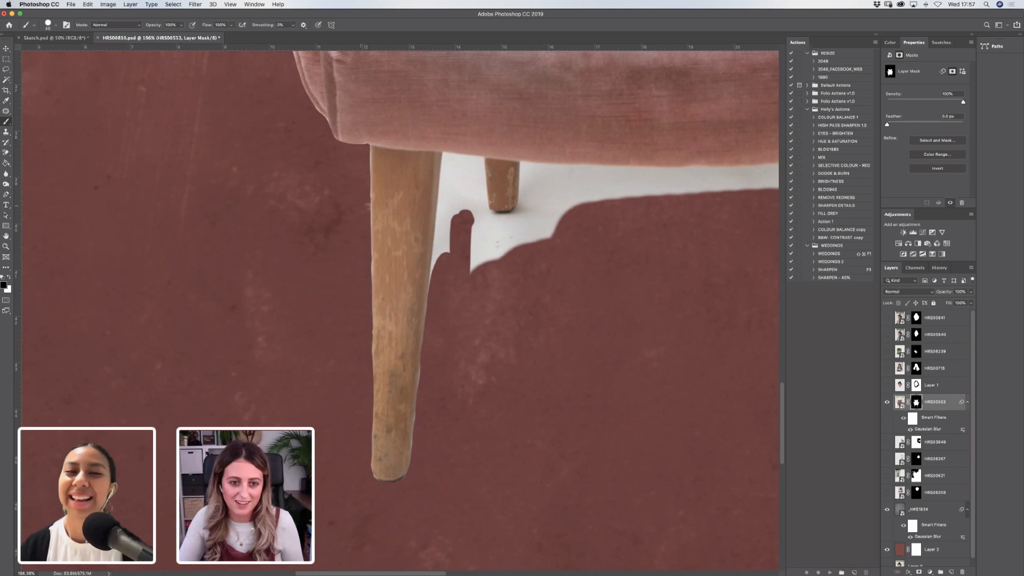
mouse_move(461, 185)
left_mouse_down()
mouse_move(456, 229)
mouse_move(451, 173)
mouse_move(442, 261)
mouse_move(440, 252)
left_mouse_up()
mouse_move(467, 177)
left_mouse_down()
mouse_move(478, 230)
mouse_move(483, 193)
mouse_move(491, 216)
mouse_move(520, 220)
mouse_move(482, 235)
mouse_move(474, 261)
mouse_move(496, 264)
mouse_move(573, 210)
left_mouse_up()
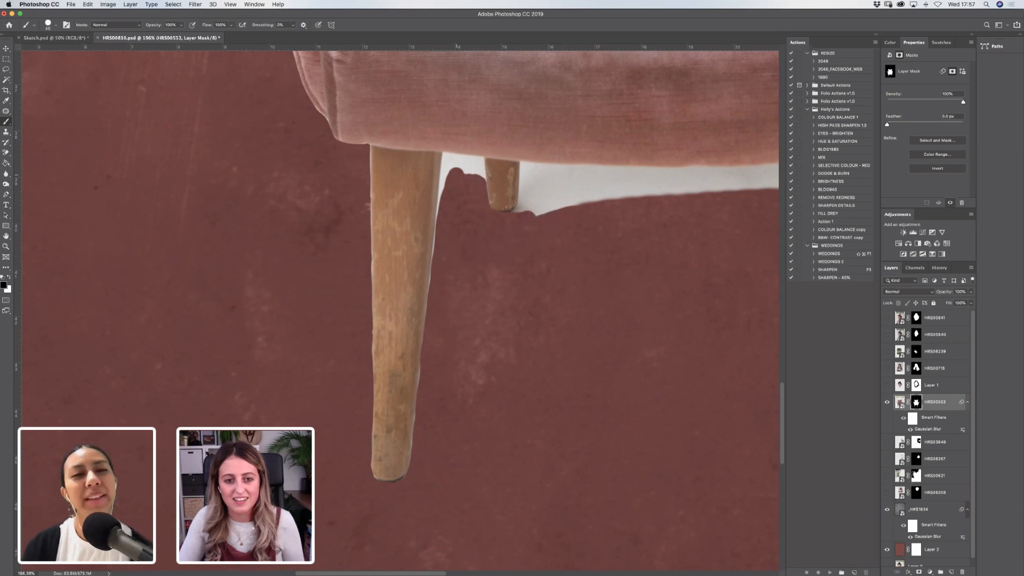
mouse_move(458, 176)
left_mouse_down()
mouse_move(448, 162)
mouse_move(445, 213)
left_mouse_up()
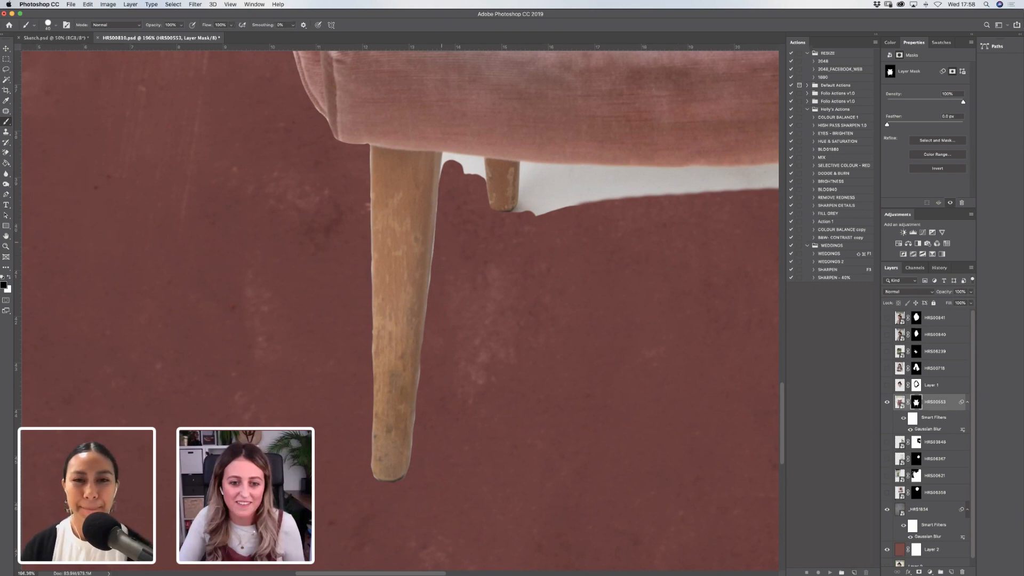
Mask out the remaining white fabric under the seat base between the left front leg and the rear leg, using a smaller brush.
mouse_move(456, 183)
left_mouse_down()
mouse_move(466, 184)
mouse_move(442, 163)
mouse_move(464, 155)
mouse_move(482, 158)
mouse_move(486, 184)
left_mouse_up()
key("bracketleft")
key("bracketleft")
key("bracketleft")
key("bracketleft")
key("bracketleft")
key("bracketleft")
key("bracketleft")
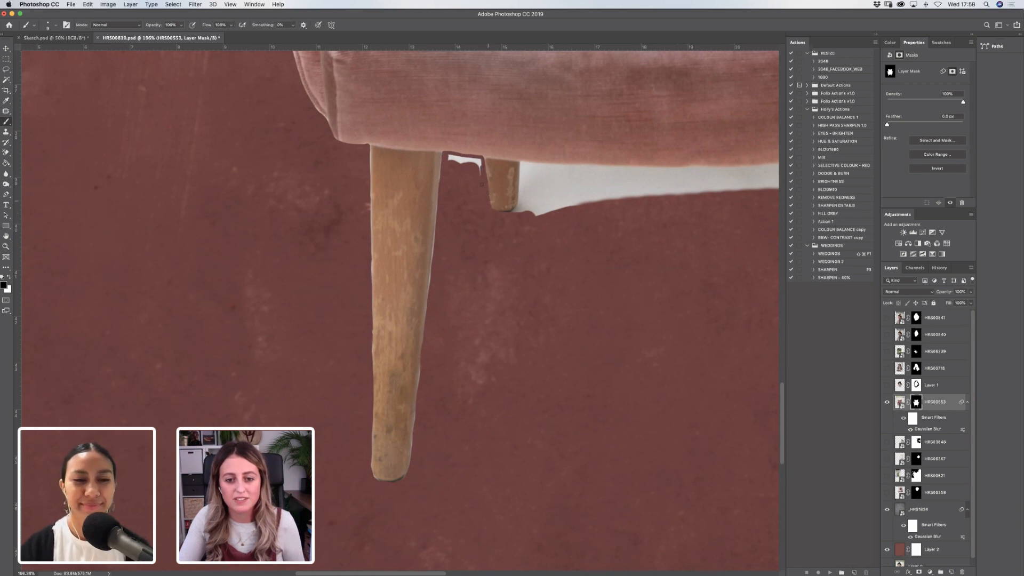
key("bracketright")
key("bracketright")
key("bracketright")
key("bracketright")
left_click_drag(448, 160, 481, 169)
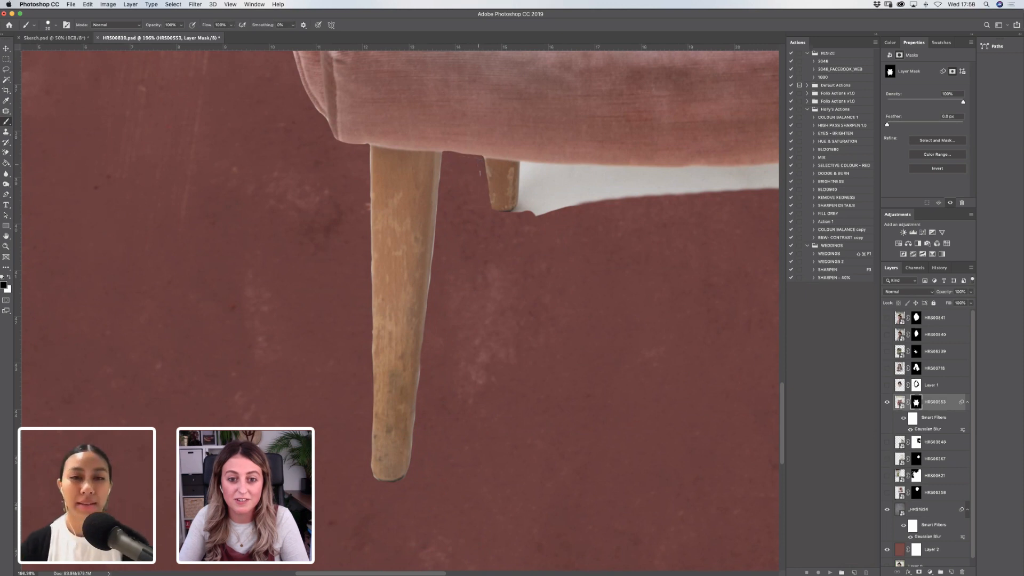
Mask out the white fabric along the left rear leg's inner side and start clearing the strip under the seat.
mouse_move(534, 216)
left_mouse_down()
mouse_move(524, 215)
mouse_move(535, 205)
mouse_move(531, 190)
mouse_move(549, 187)
mouse_move(566, 202)
mouse_move(552, 176)
mouse_move(612, 170)
left_mouse_up()
key("bracketright")
key("bracketright")
key("bracketright")
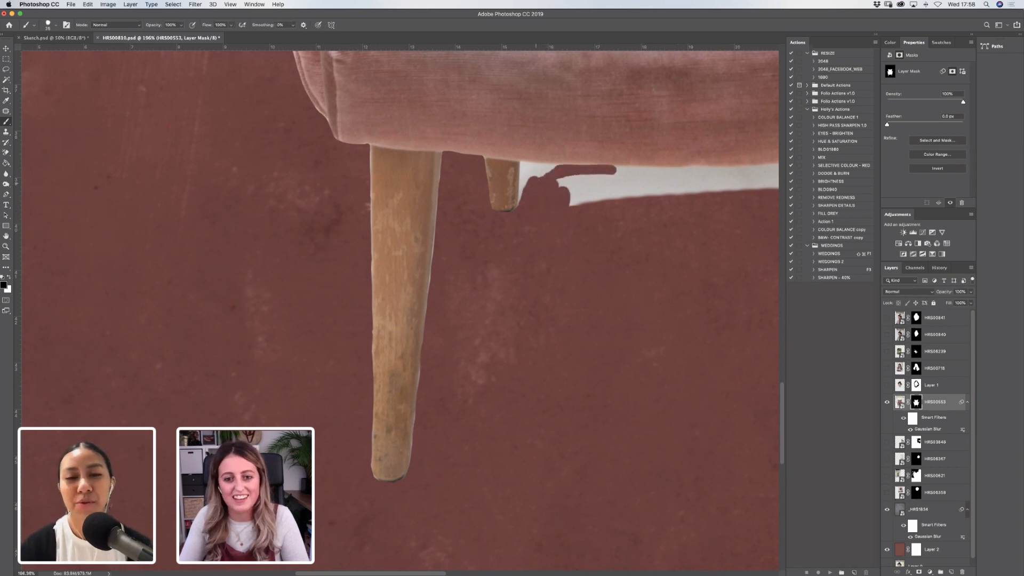
left_click_drag(525, 169, 521, 203)
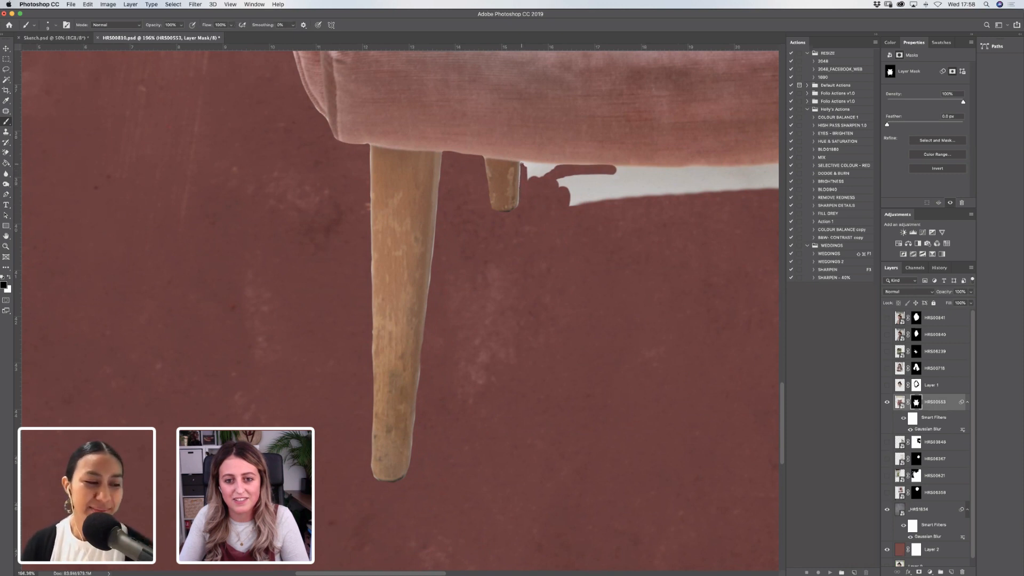
Mask out the white strip under the middle of the seat between the two rear legs with a larger brush.
left_click(6, 246)
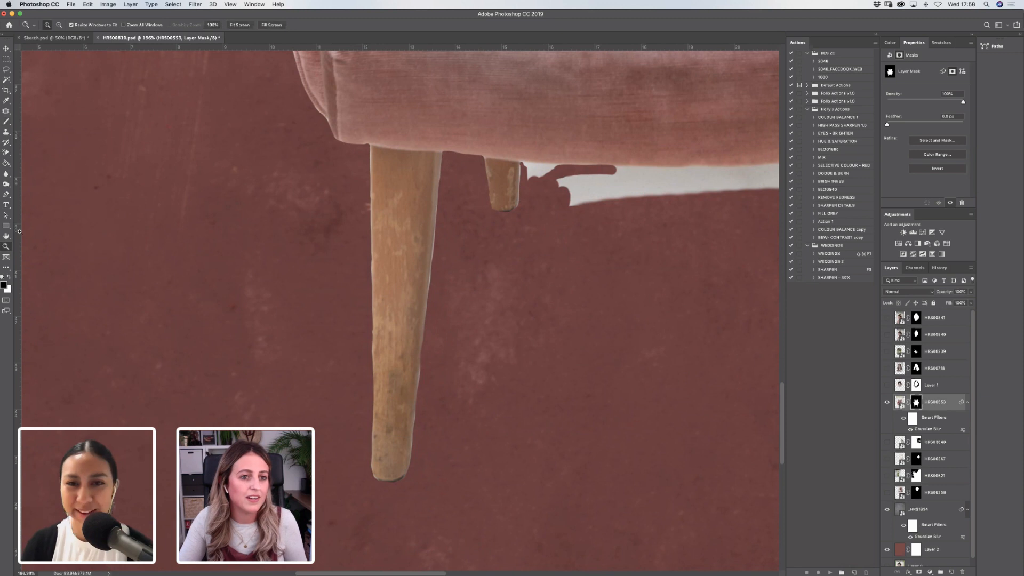
left_click(239, 25)
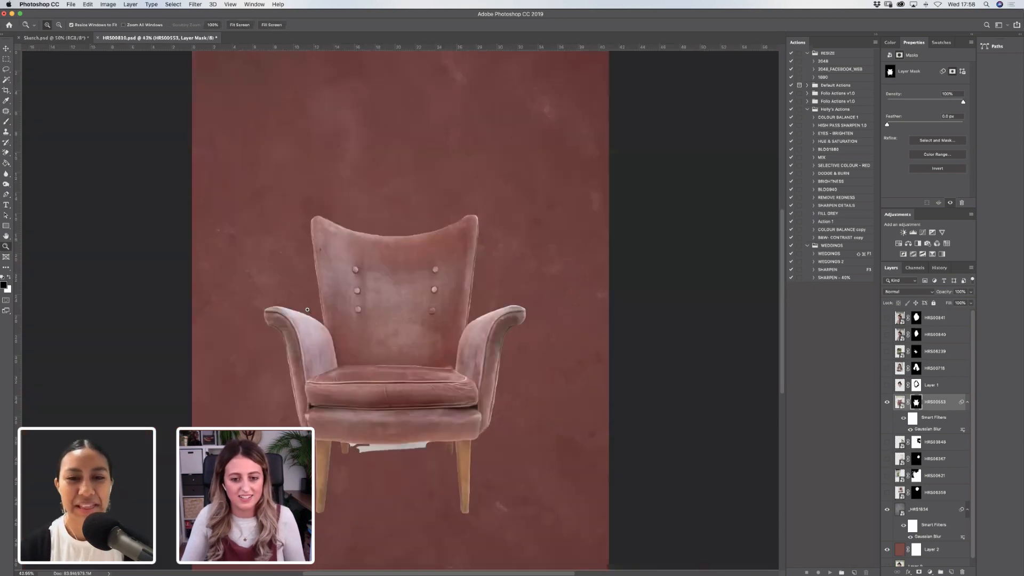
left_click(6, 122)
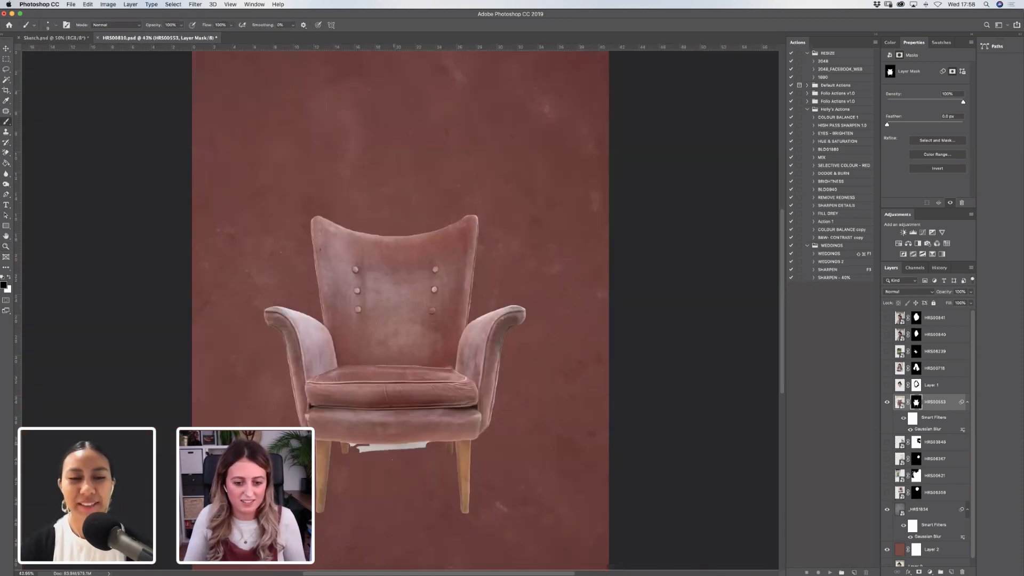
key("bracketright")
key("bracketright")
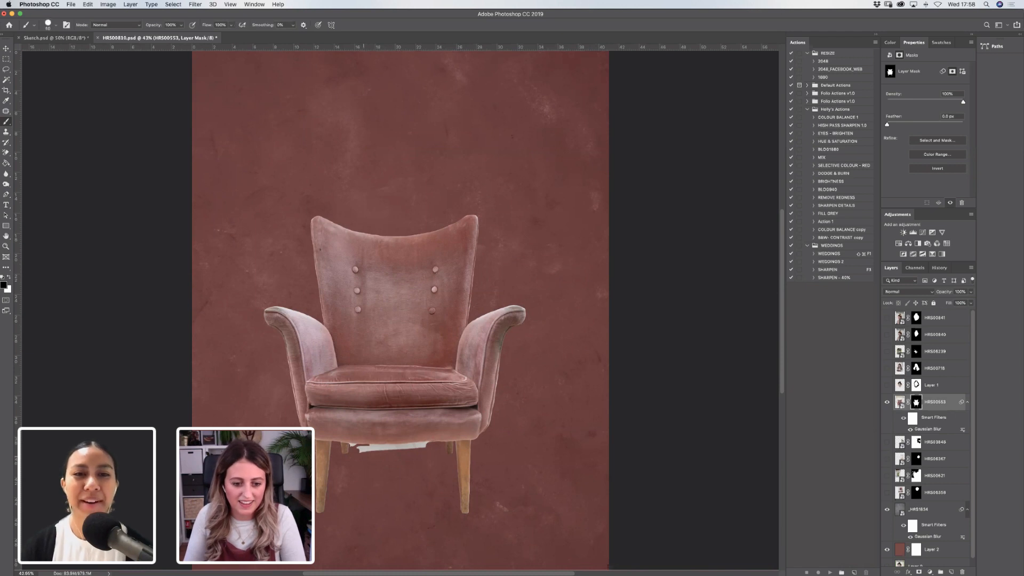
left_click_drag(361, 454, 367, 450)
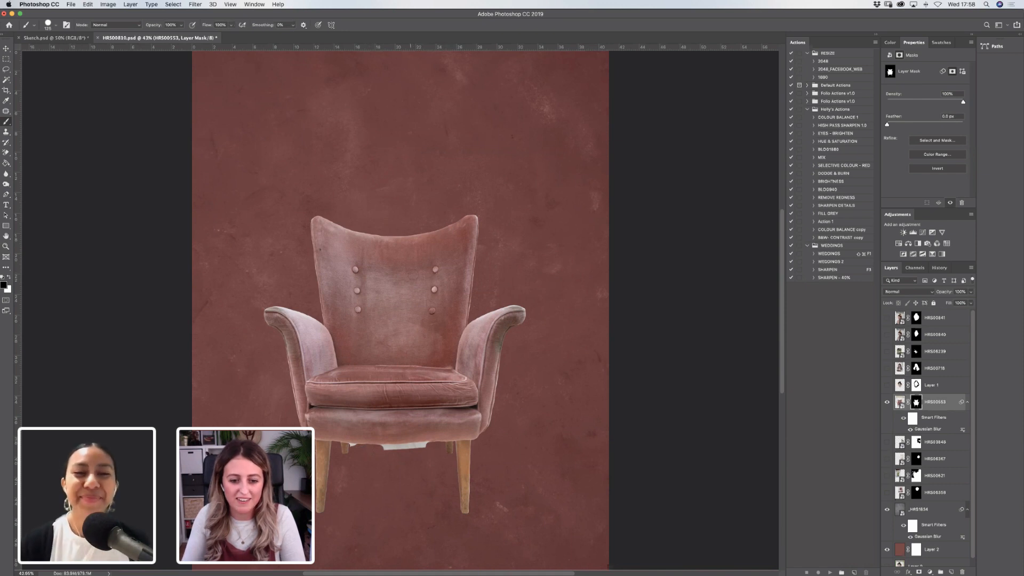
left_click_drag(378, 449, 432, 444)
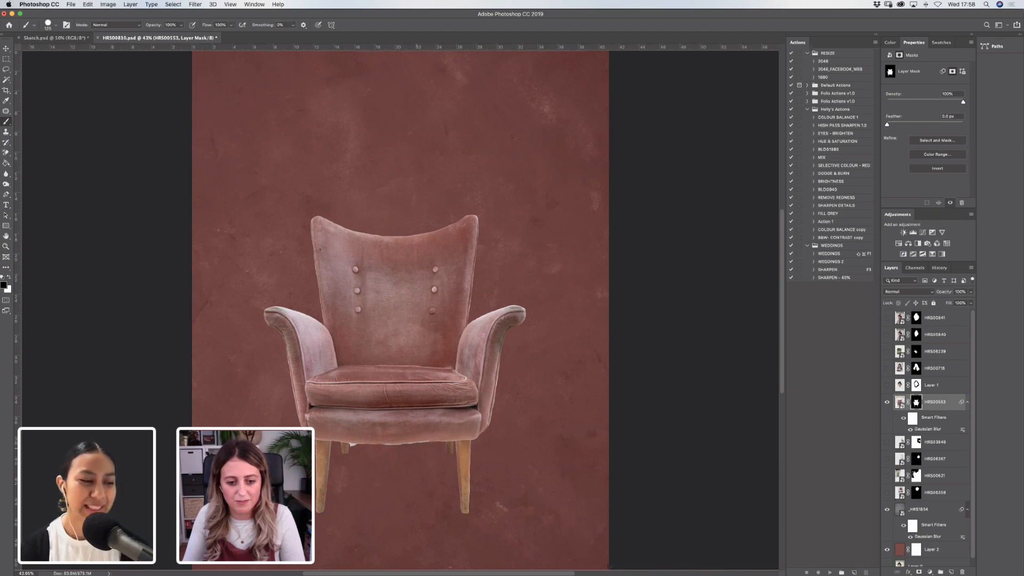
left_click_drag(401, 443, 413, 443)
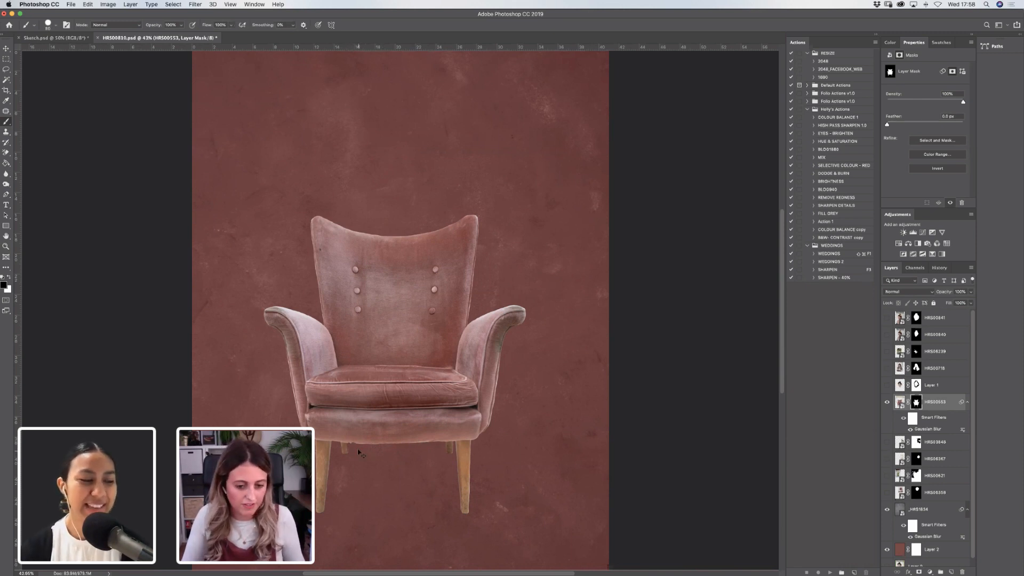
Undo the last mask strokes that cut into the left rear leg's inner edge.
key("super+z")
key("z")
left_click_drag(317, 420, 384, 467)
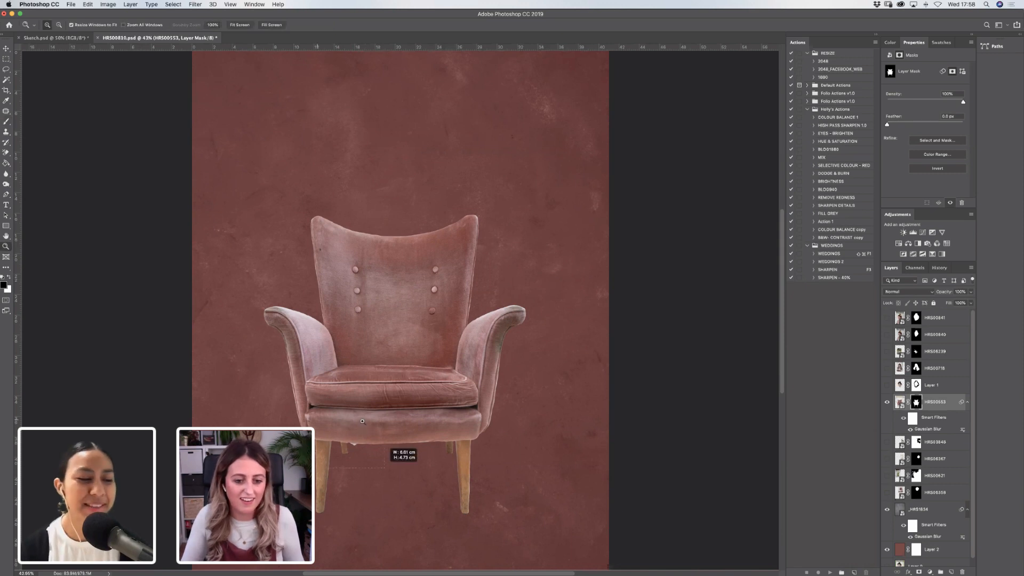
left_click_drag(362, 421, 384, 468)
key("b")
key("super+z")
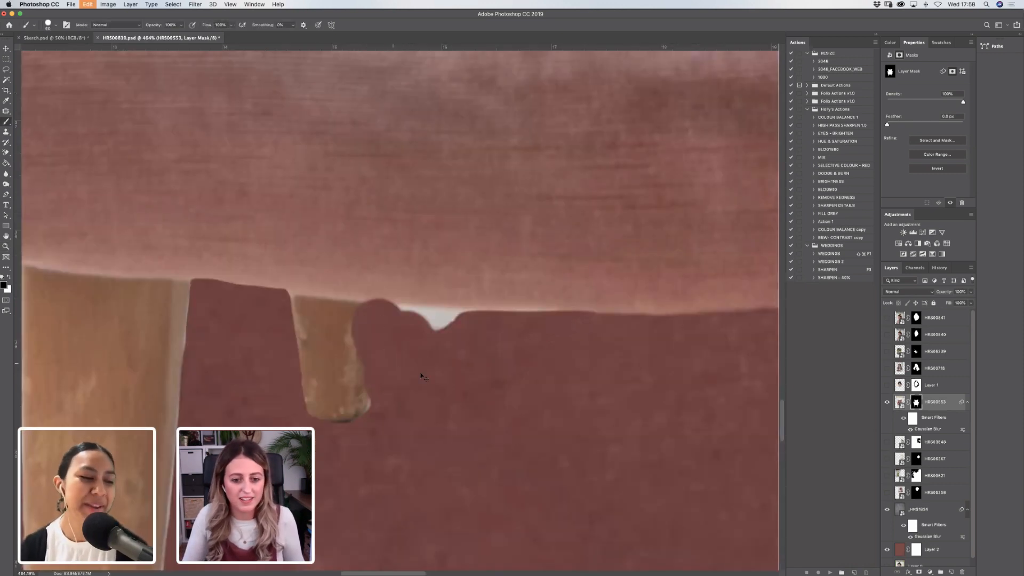
left_click(414, 354)
Refine the mask along the left rear leg's inner edge and remove the white patch beside it under the seat, using a small brush.
key("[")
key("[")
key("[")
key("[")
key("[")
key("[")
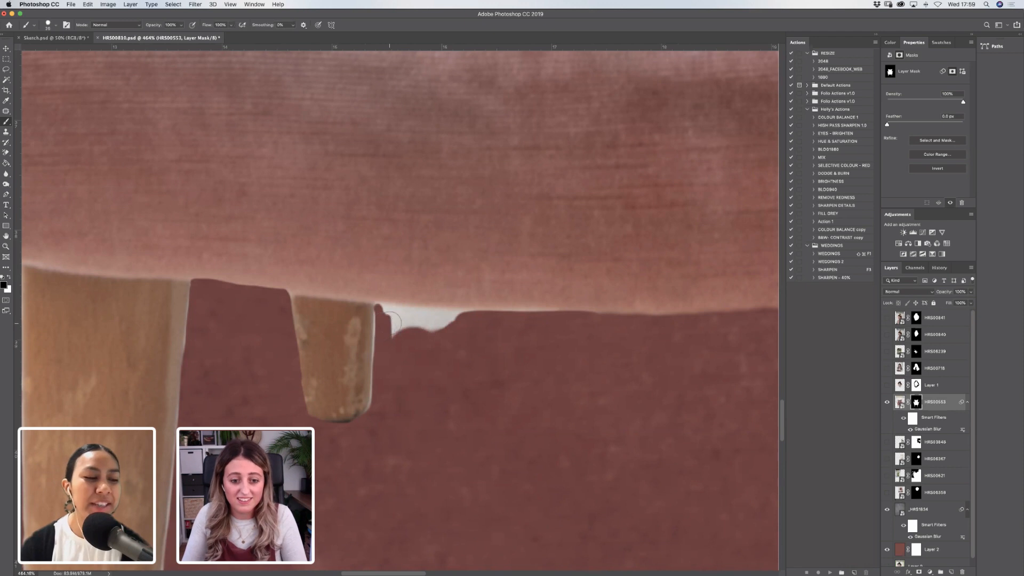
key("[")
key("[")
key("[")
key("[")
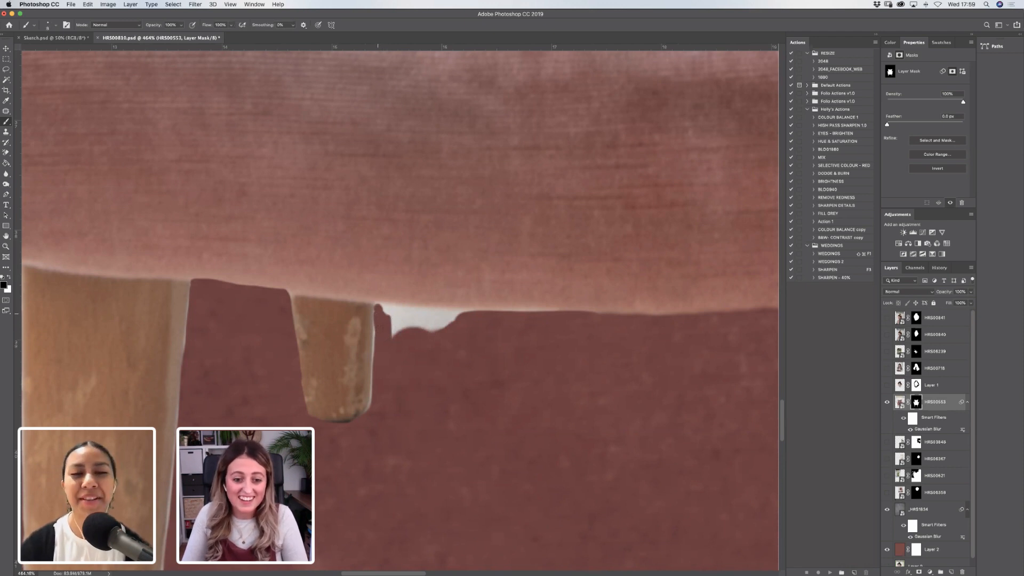
left_click_drag(375, 319, 369, 406)
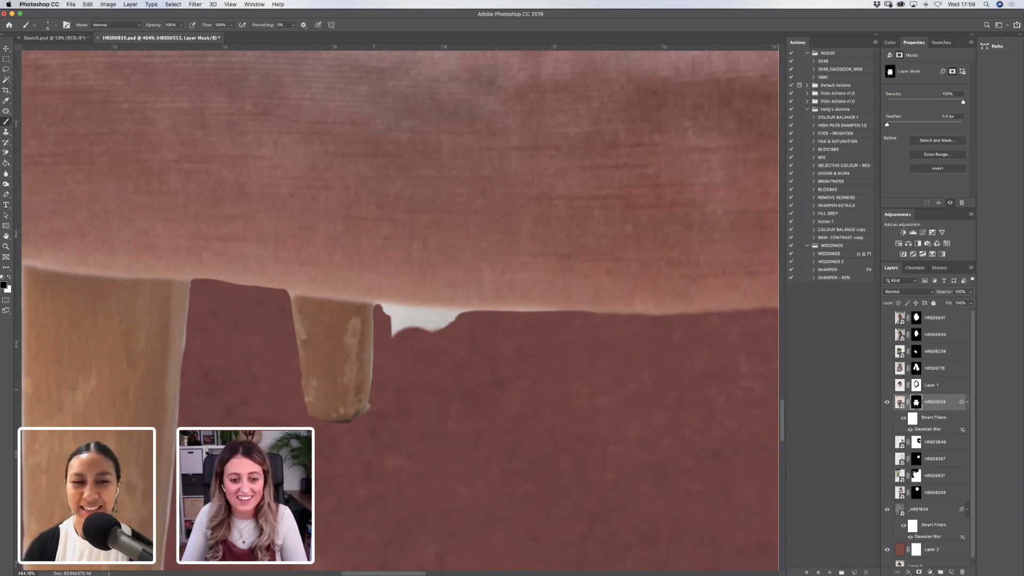
key("]")
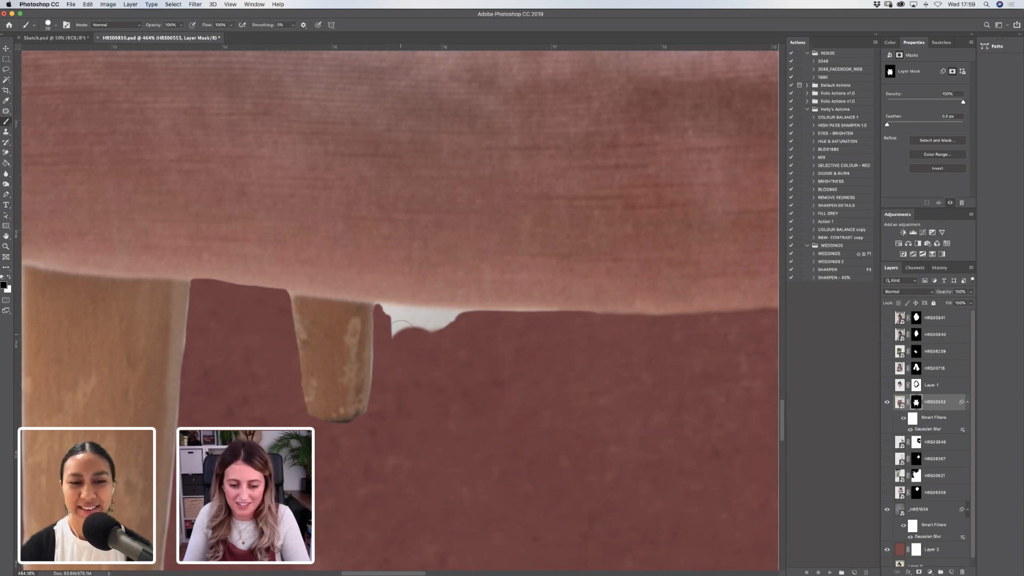
mouse_move(409, 330)
left_mouse_down()
mouse_move(382, 304)
mouse_move(398, 313)
mouse_move(383, 315)
mouse_move(463, 316)
mouse_move(385, 304)
mouse_move(443, 329)
left_mouse_up()
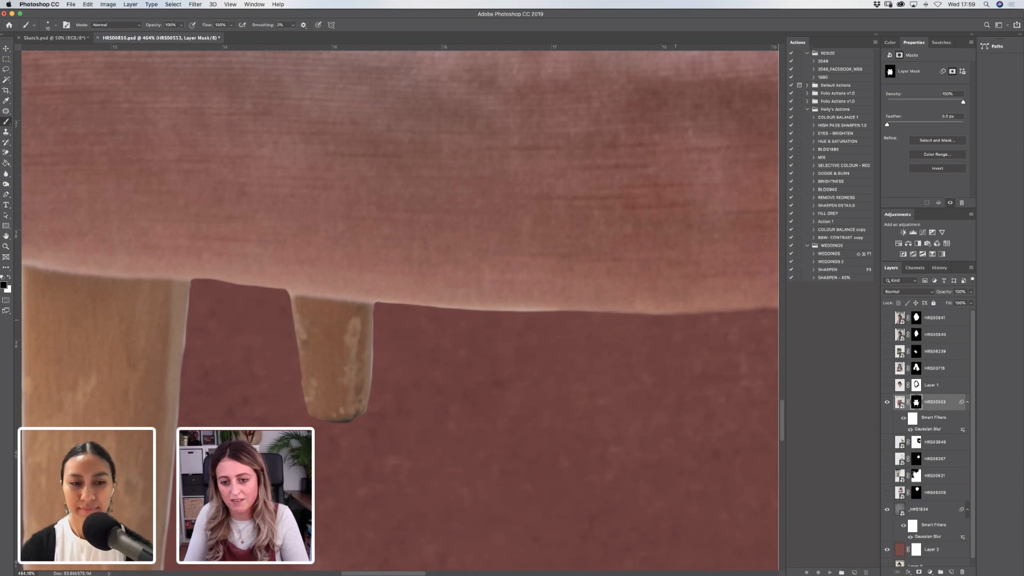
Preview the long-haired head layer over the armchair, hide it again, and show the headscarf head on Layer 1 instead.
left_click(5, 246)
left_click(239, 25)
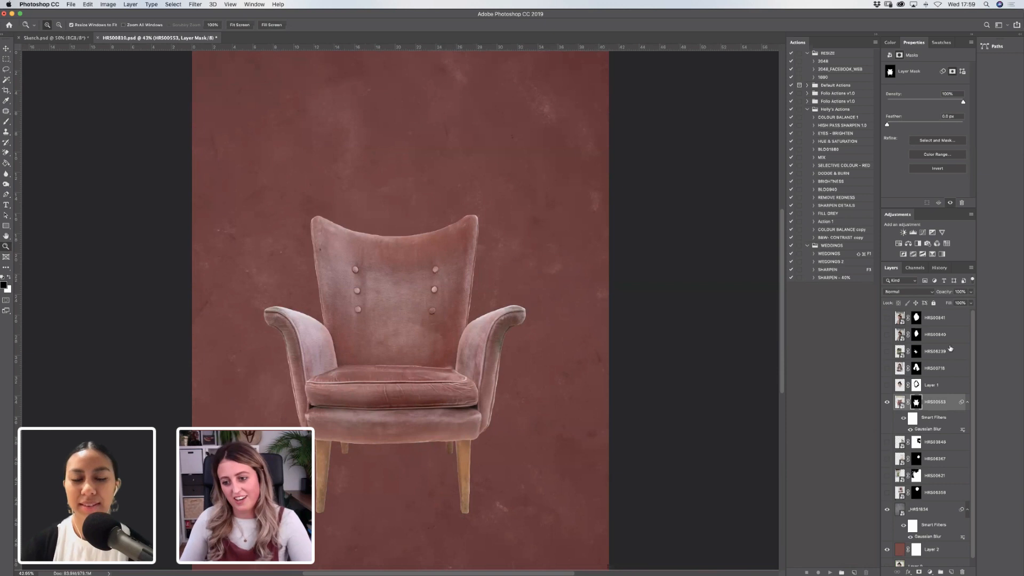
left_click(887, 368)
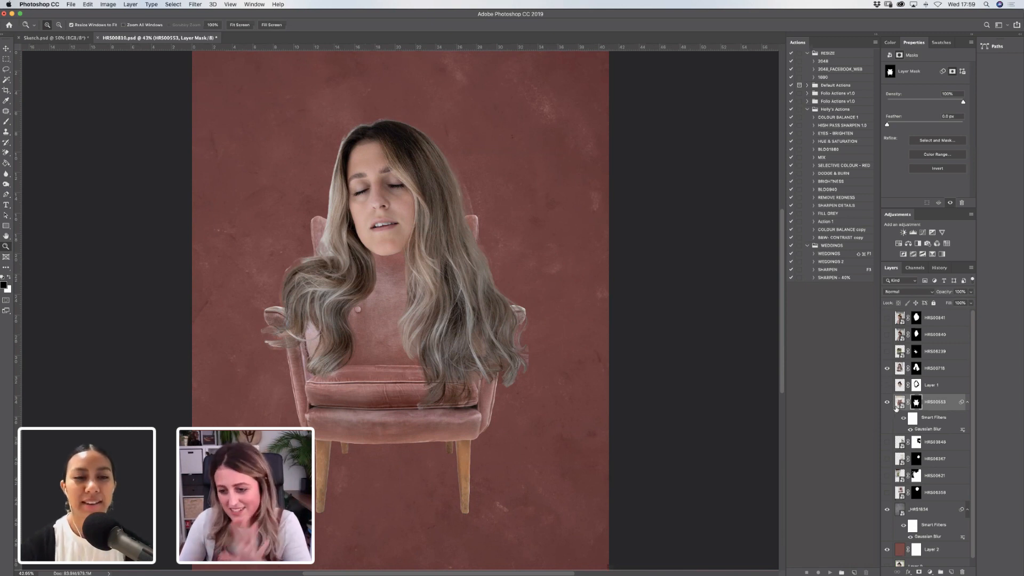
left_click(888, 368)
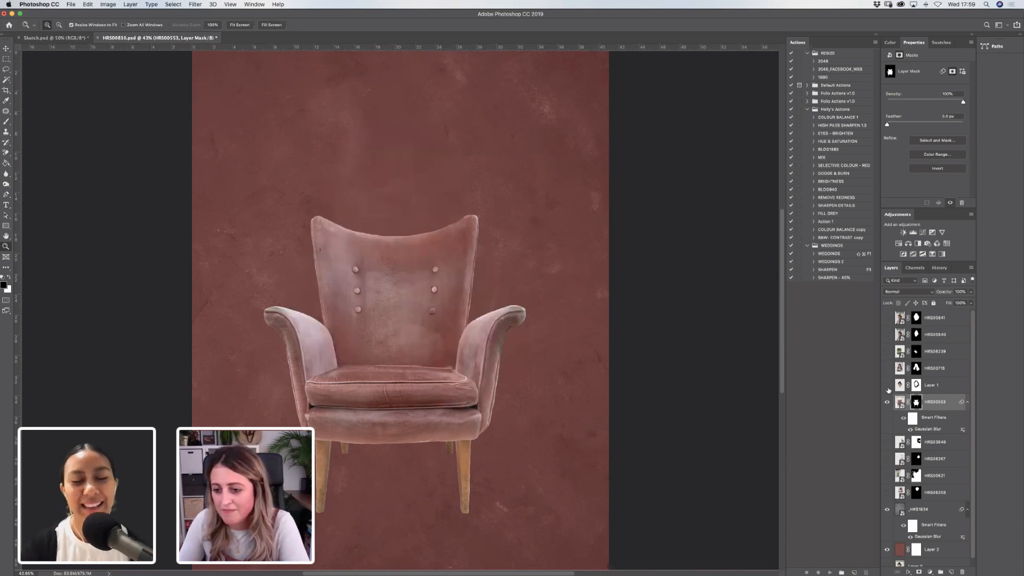
left_click(888, 385)
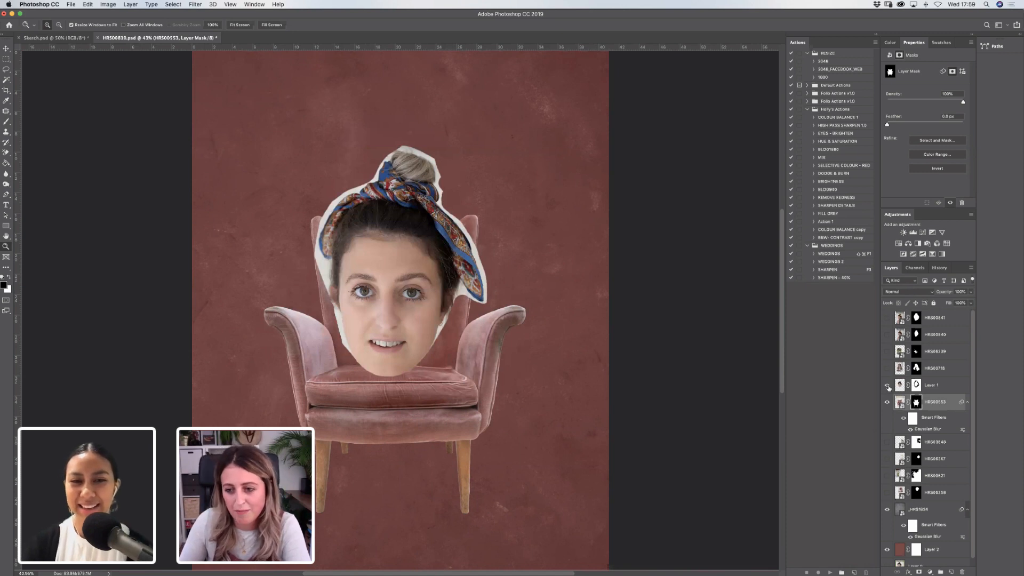
Compare the headscarf head on Layer 1 with the long-haired HRS00718 head over the armchair, leaving only the long-haired head shown.
left_click(886, 369)
left_click(888, 385)
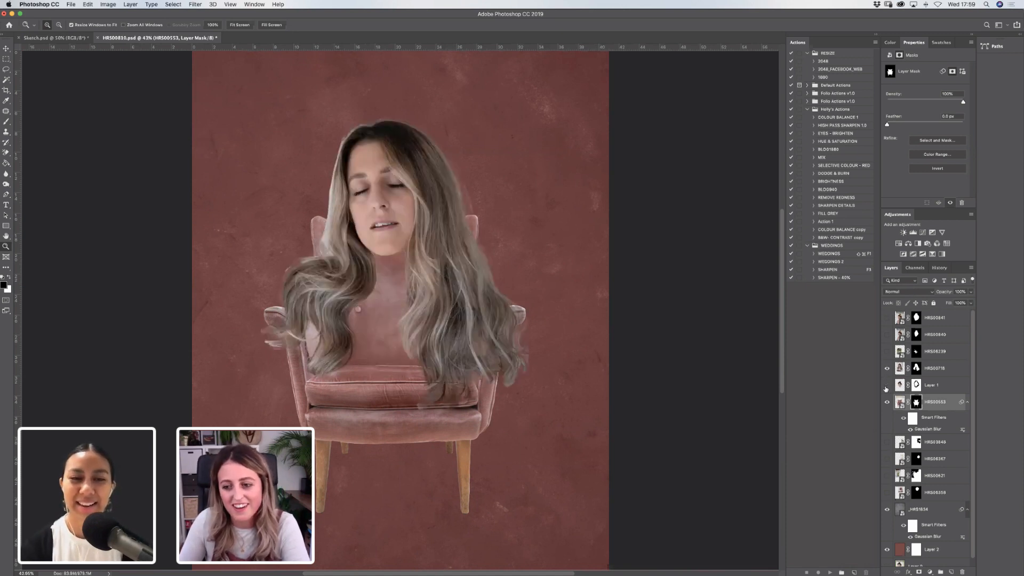
left_click(888, 385)
left_click(887, 369)
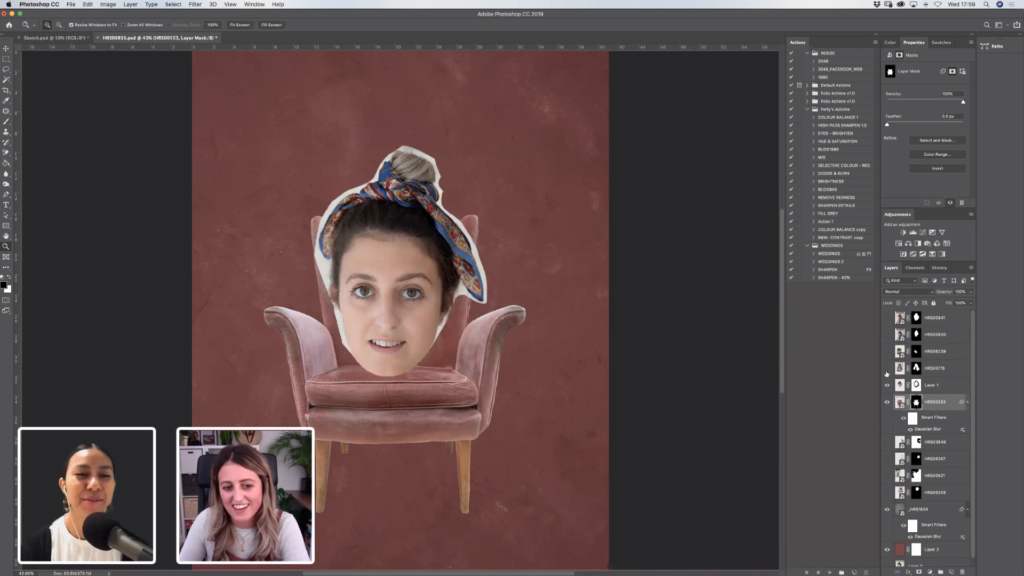
left_click(886, 368)
left_click(887, 385)
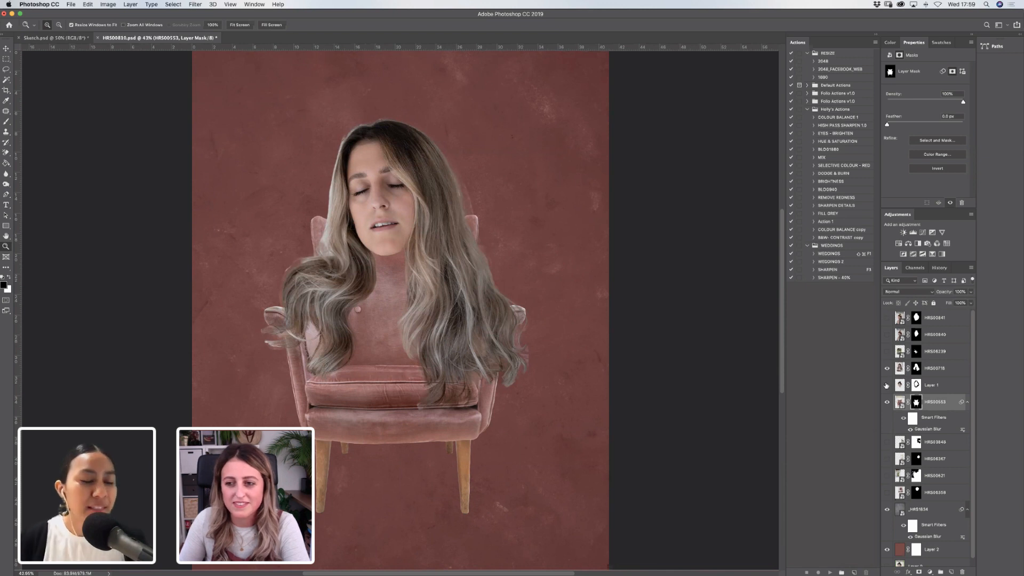
left_click(886, 385)
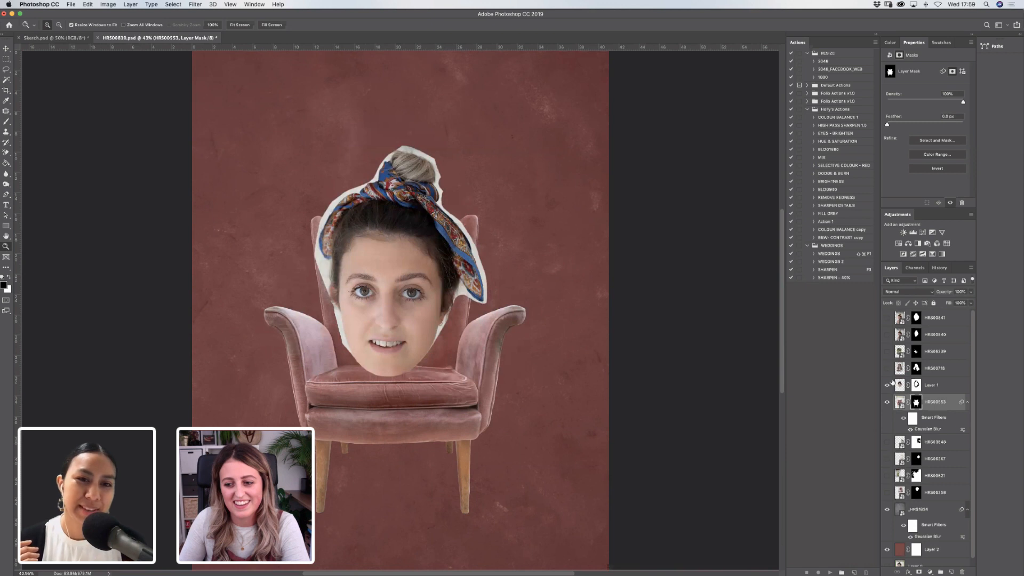
left_click(886, 385)
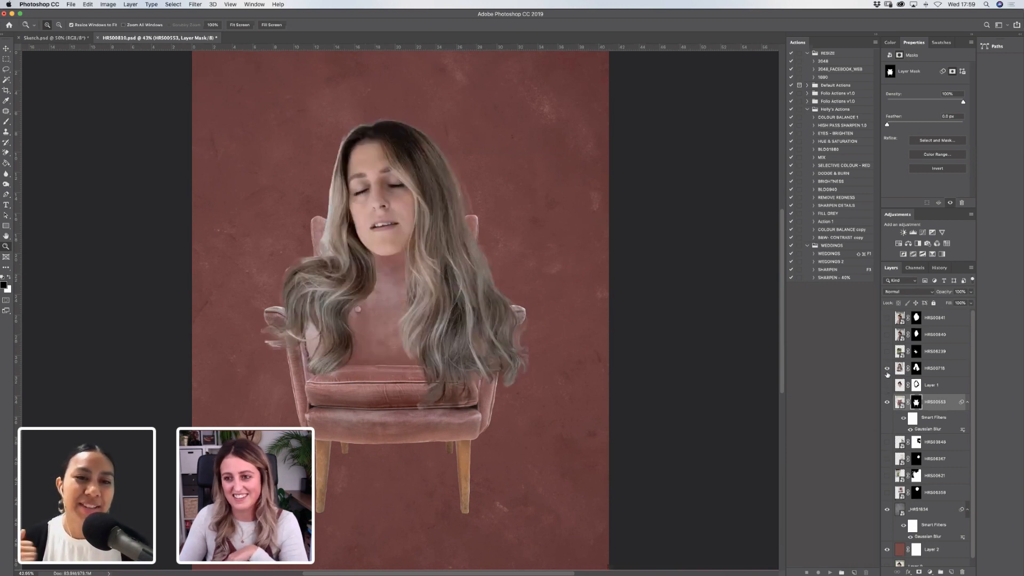
left_click(887, 369)
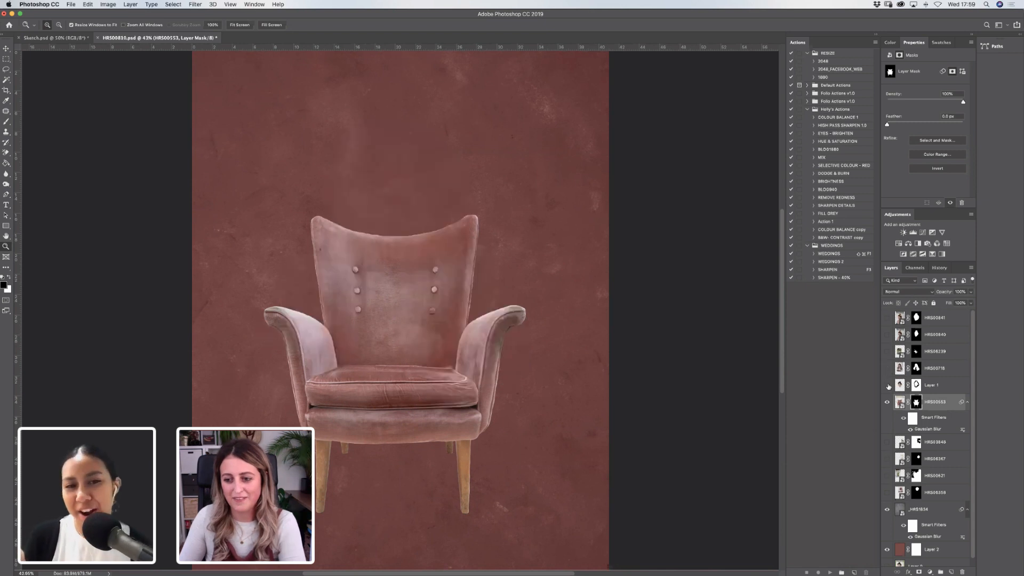
left_click(888, 385)
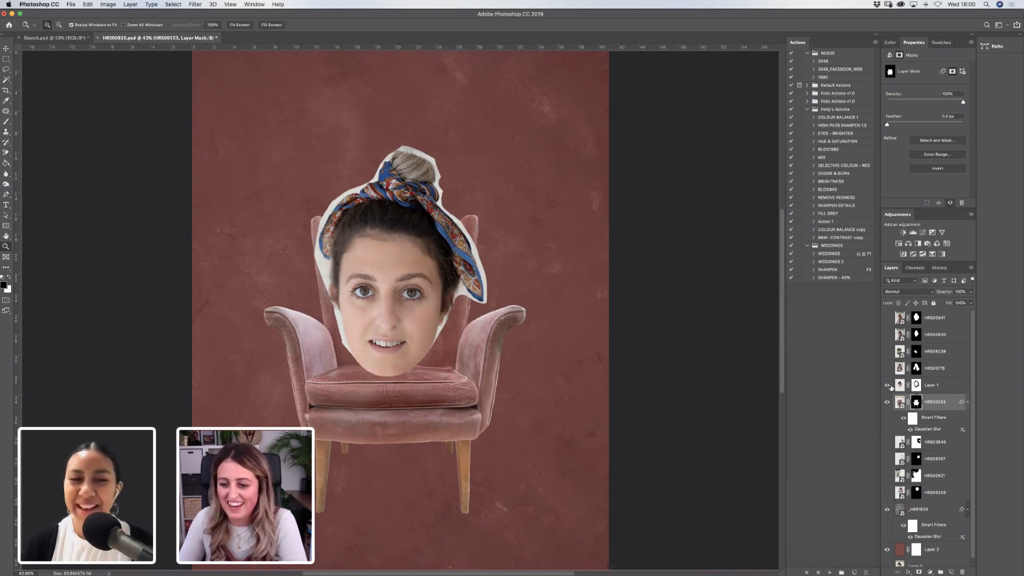
left_click(887, 385)
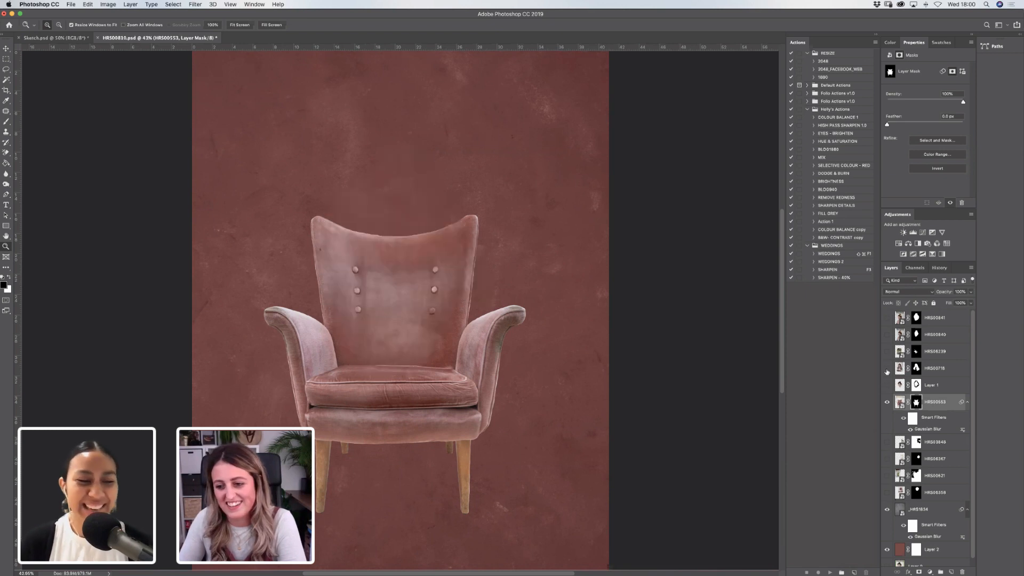
left_click(887, 369)
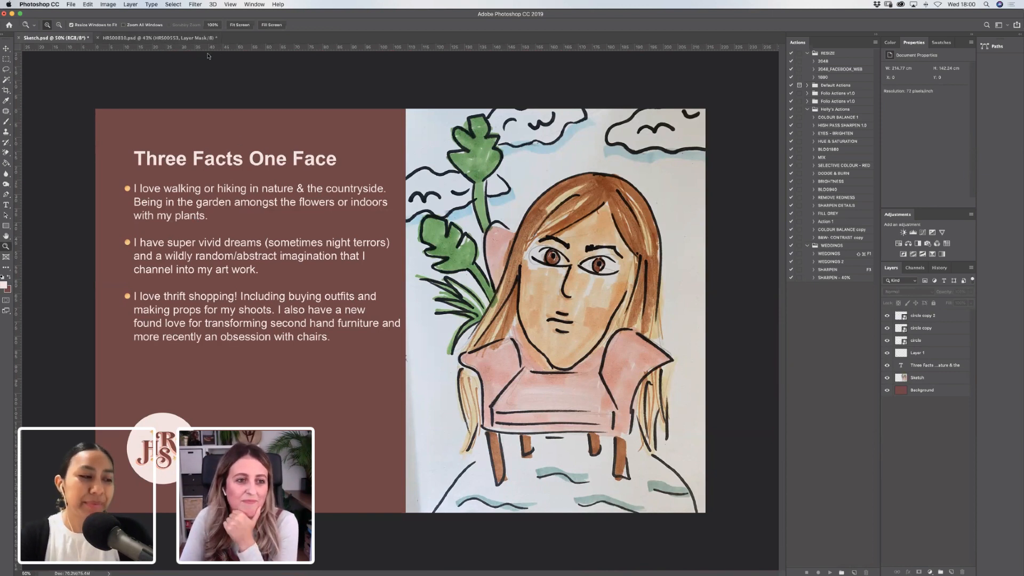
Return to the HRS00810.psd collage, switch to Adobe Bridge and preview HRS00718.ARW and its duplicate HRS00718 (1).ARW.
left_click(160, 38)
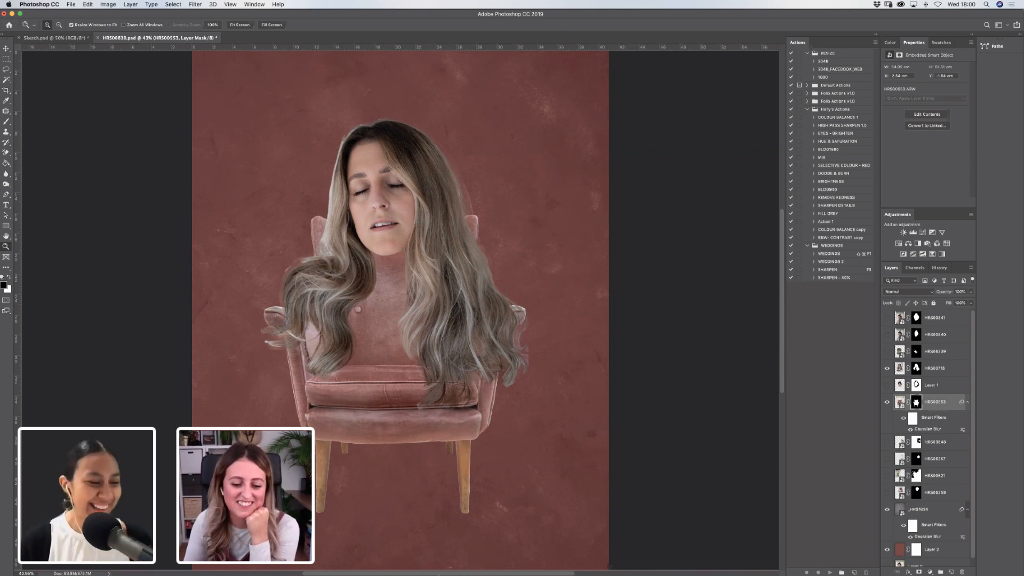
mouse_move(440, 575)
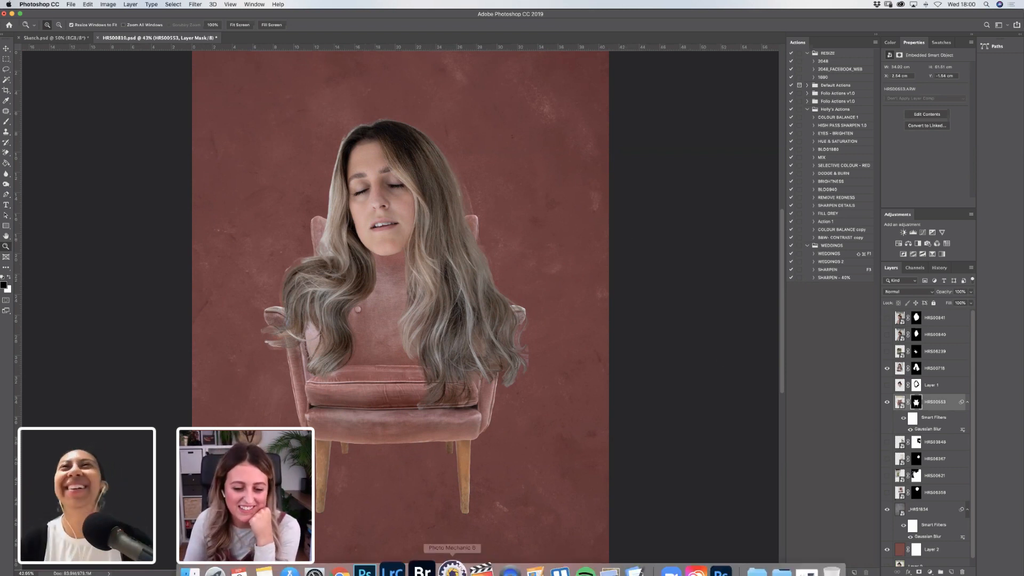
left_click(424, 555)
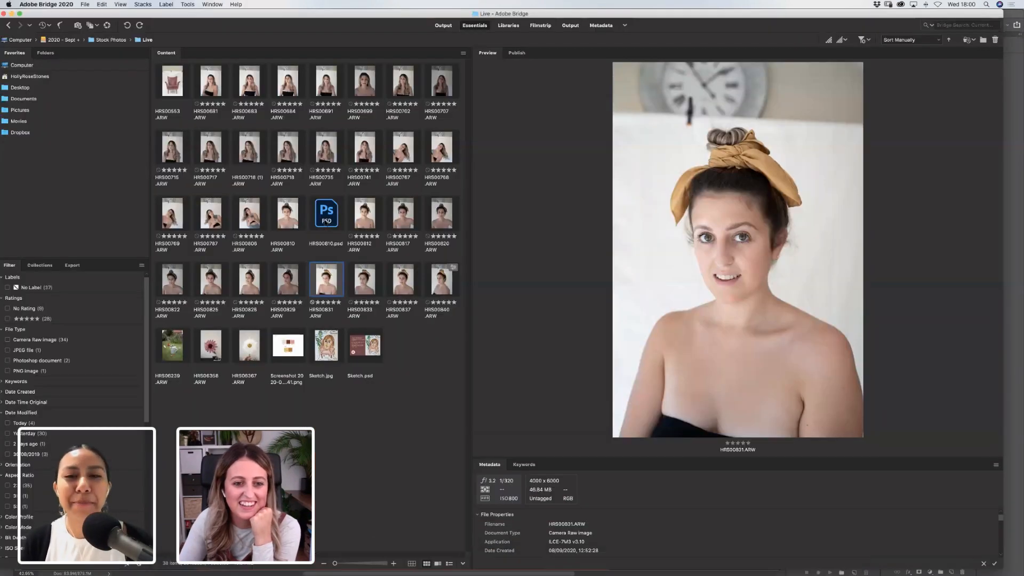
left_click(245, 149)
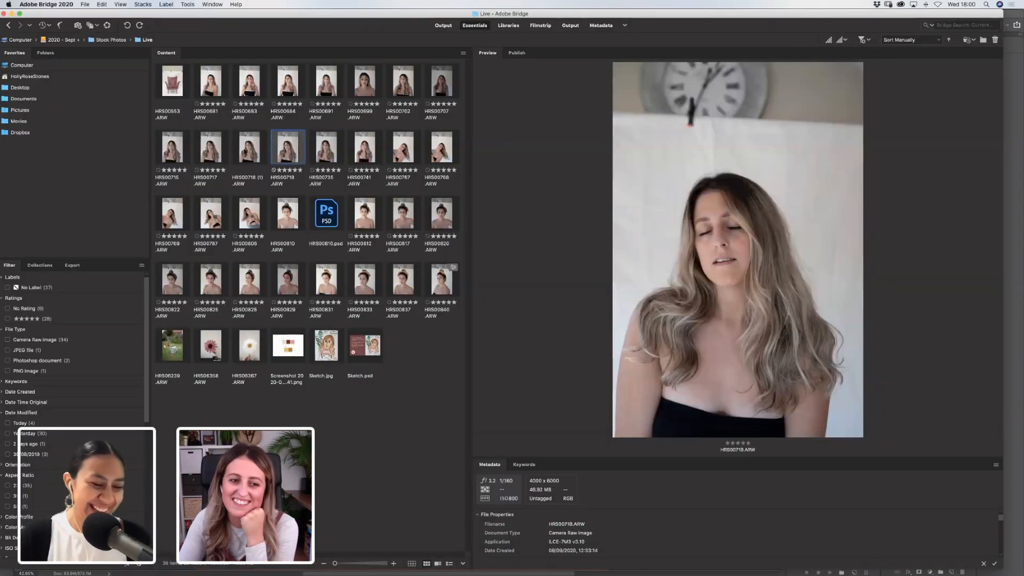
left_click(289, 155)
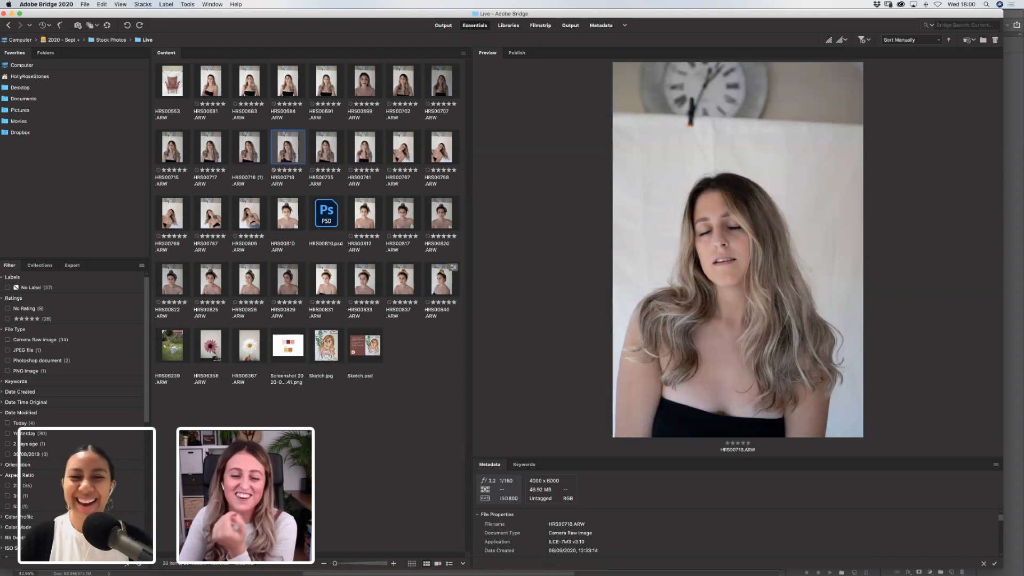
left_click(255, 154)
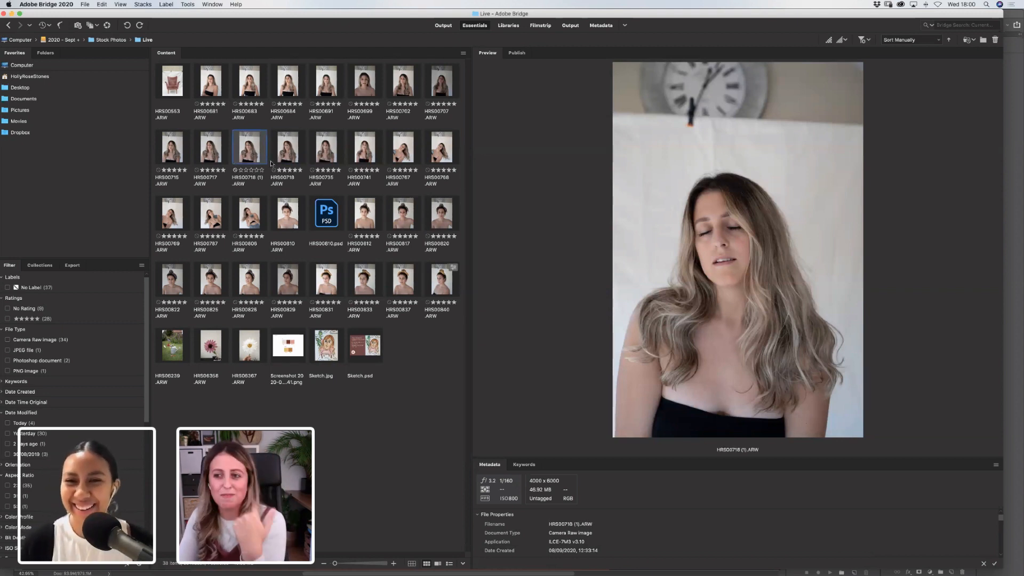
left_click(282, 157)
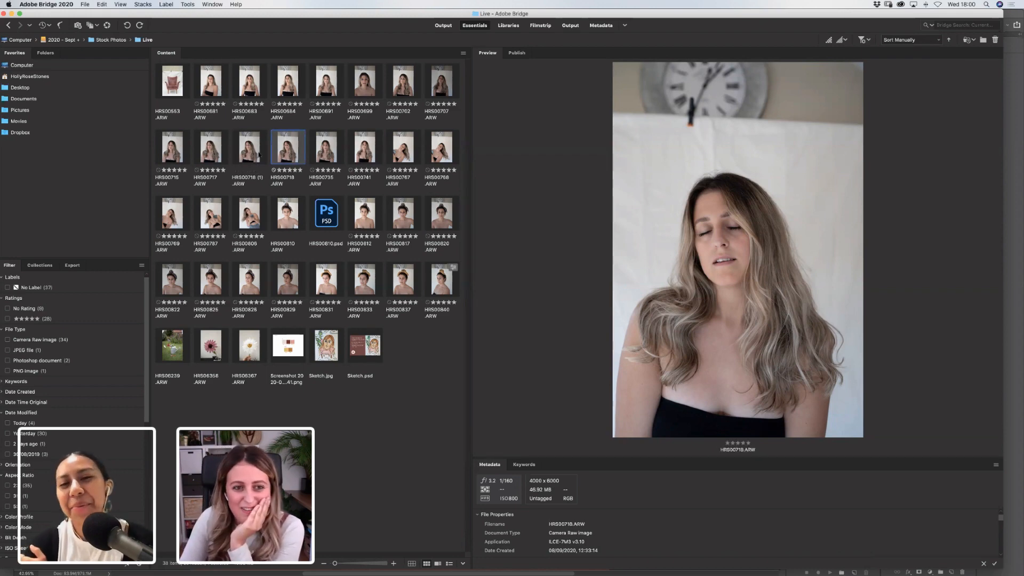
Open the long-haired portrait HRS00718.ARW from Bridge in Photoshop as a separate document.
left_click_drag(320, 16, 294, 253)
left_click_drag(265, 74, 365, 351)
left_click_drag(318, 180, 336, 16)
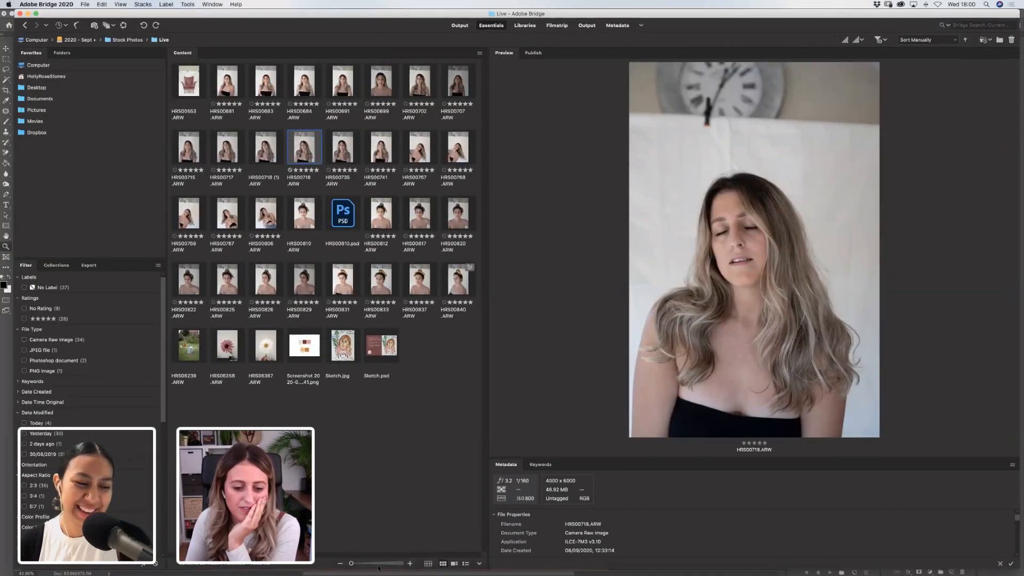
left_click(363, 556)
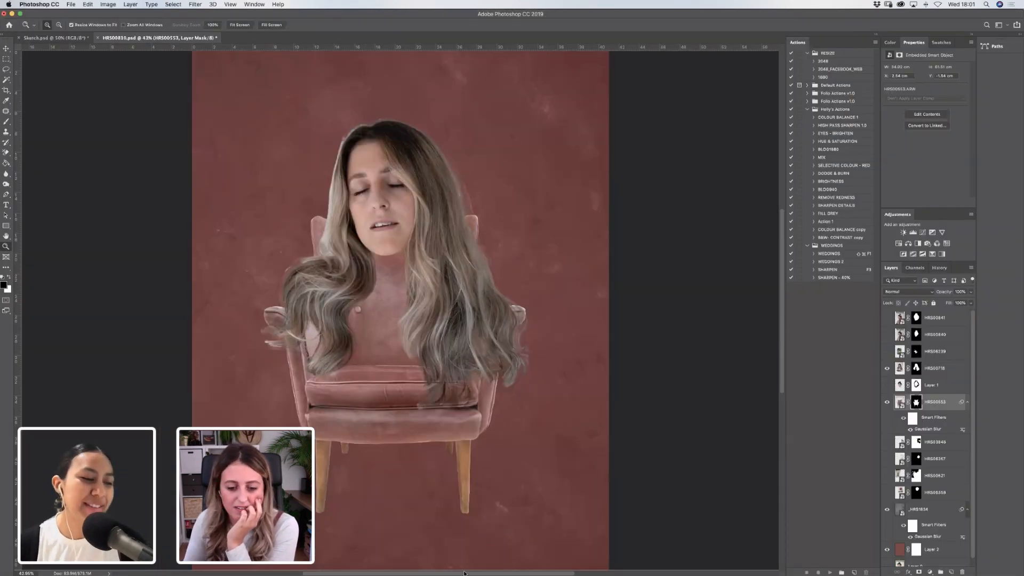
left_click(434, 552)
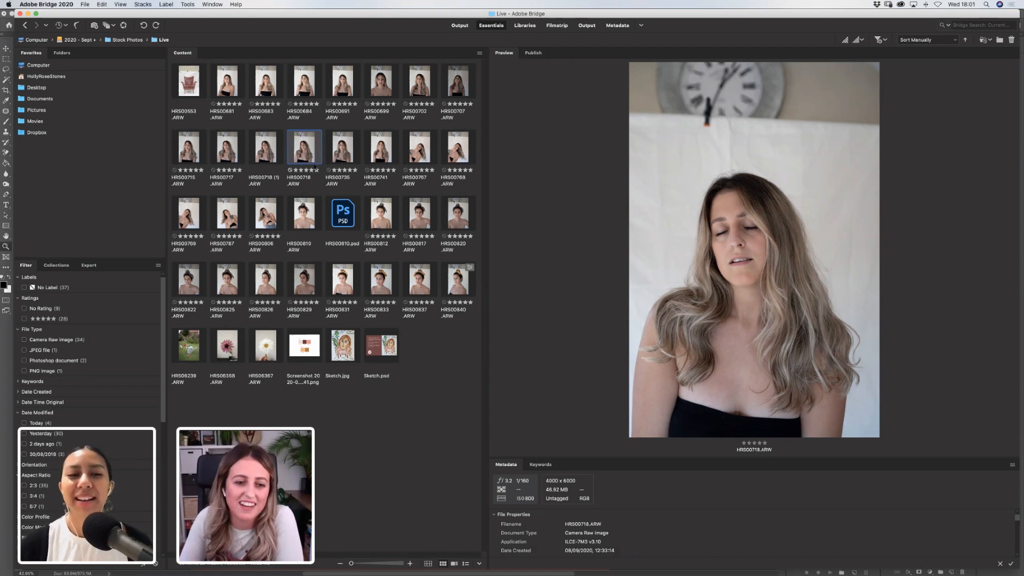
left_click_drag(304, 148, 375, 555)
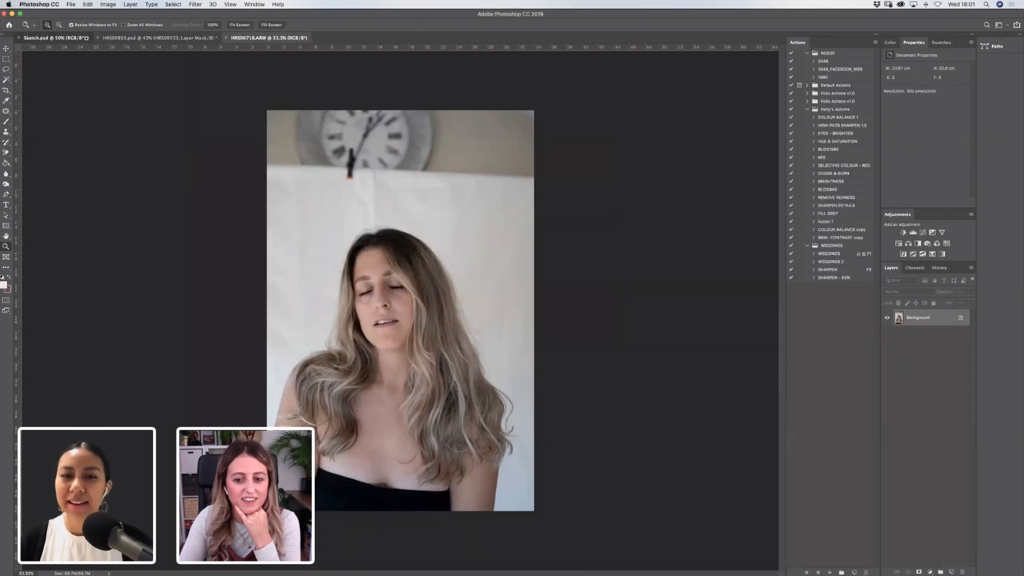
Check the hand-drawn sketch and review the long-haired head over the armchair in the collage.
left_click(86, 38)
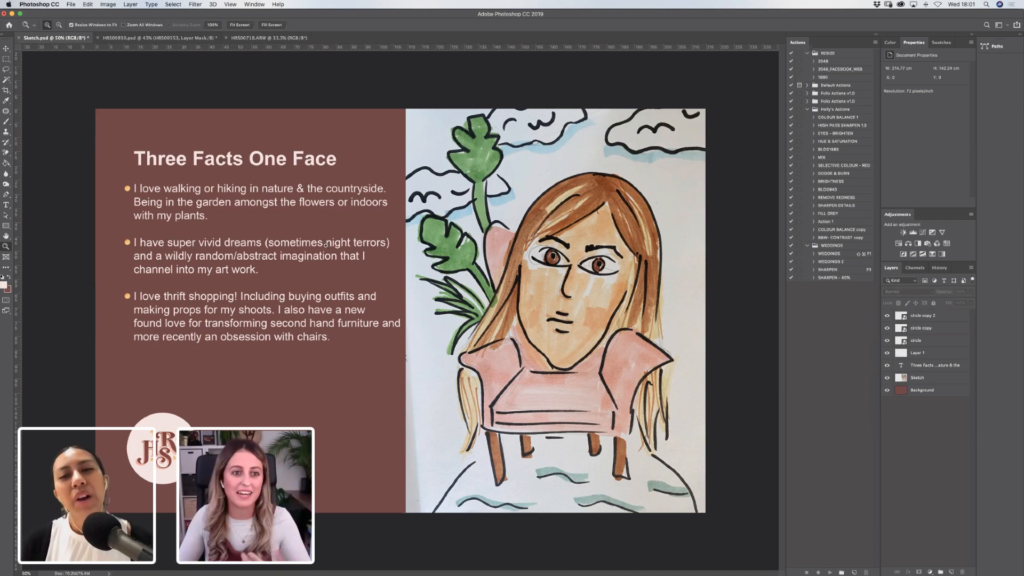
left_click(202, 38)
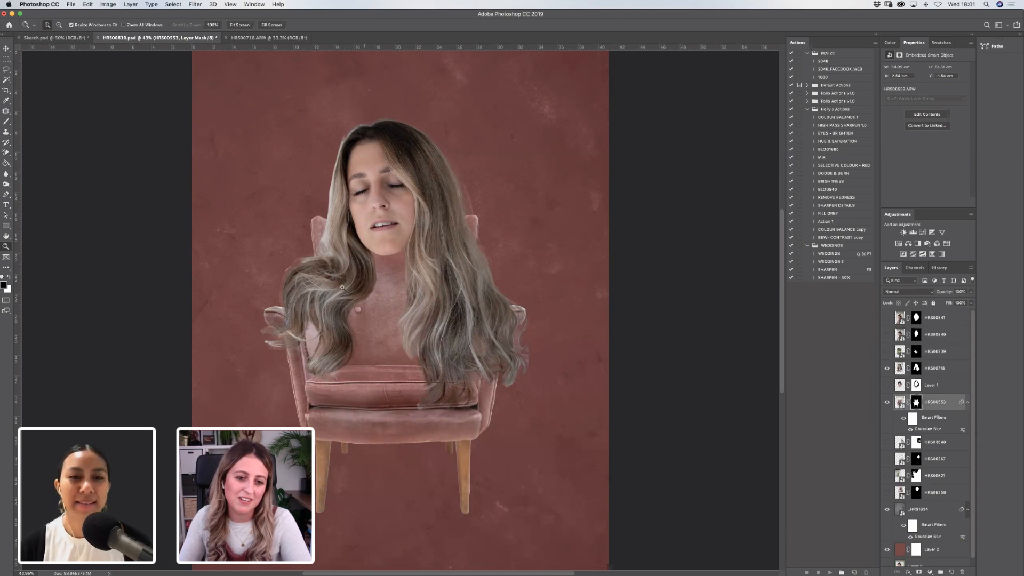
left_click(888, 402)
left_click(888, 402)
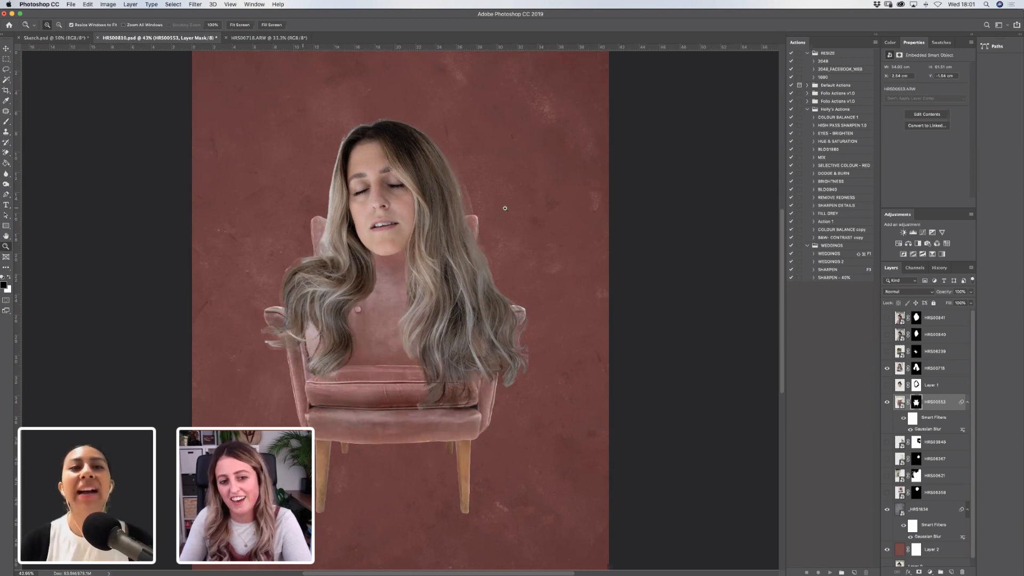
left_click(304, 206)
key("super+0")
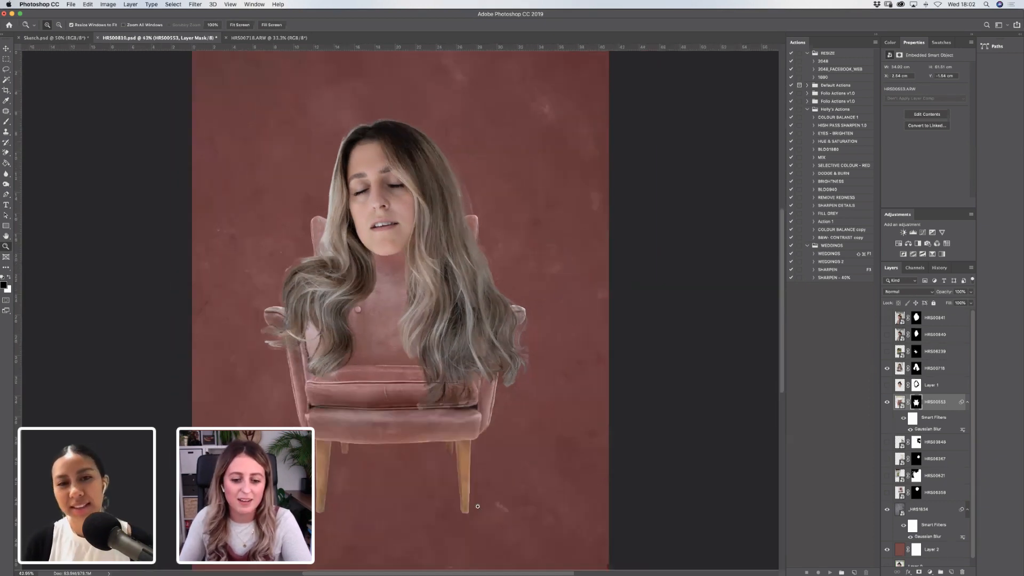
Lasso loosely around the head and hair in HRS00718.ARW and paste the selection into the HRS00810.psd collage directly above the armchair layer.
left_click(261, 37)
key("l")
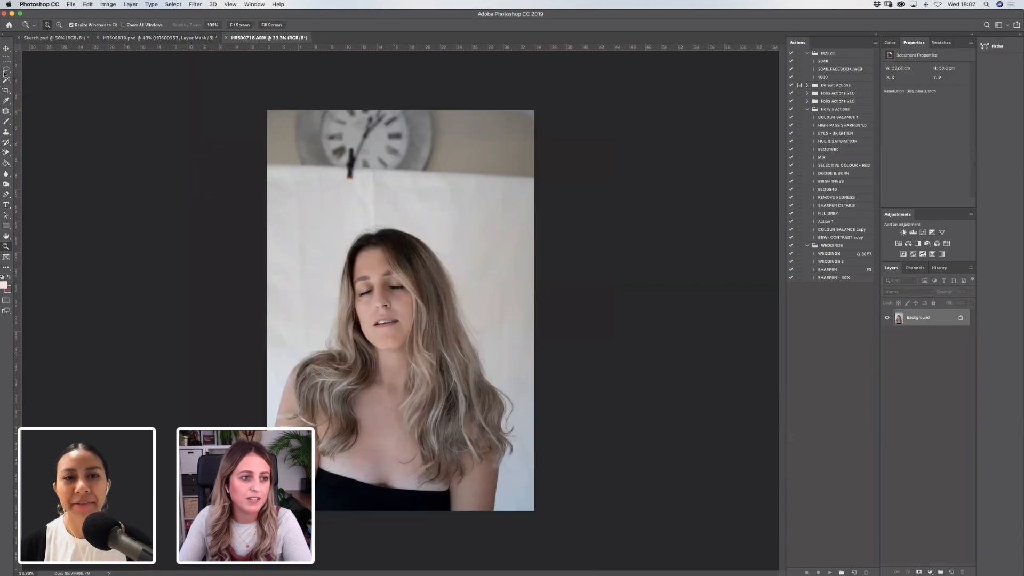
mouse_move(483, 307)
left_mouse_down()
mouse_move(385, 207)
mouse_move(345, 215)
mouse_move(329, 304)
mouse_move(282, 373)
mouse_move(284, 396)
mouse_move(268, 422)
mouse_move(350, 461)
mouse_move(389, 369)
mouse_move(399, 374)
mouse_move(384, 406)
mouse_move(403, 447)
mouse_move(389, 460)
mouse_move(418, 492)
mouse_move(445, 499)
mouse_move(517, 469)
mouse_move(529, 449)
mouse_move(494, 349)
mouse_move(492, 377)
left_mouse_up()
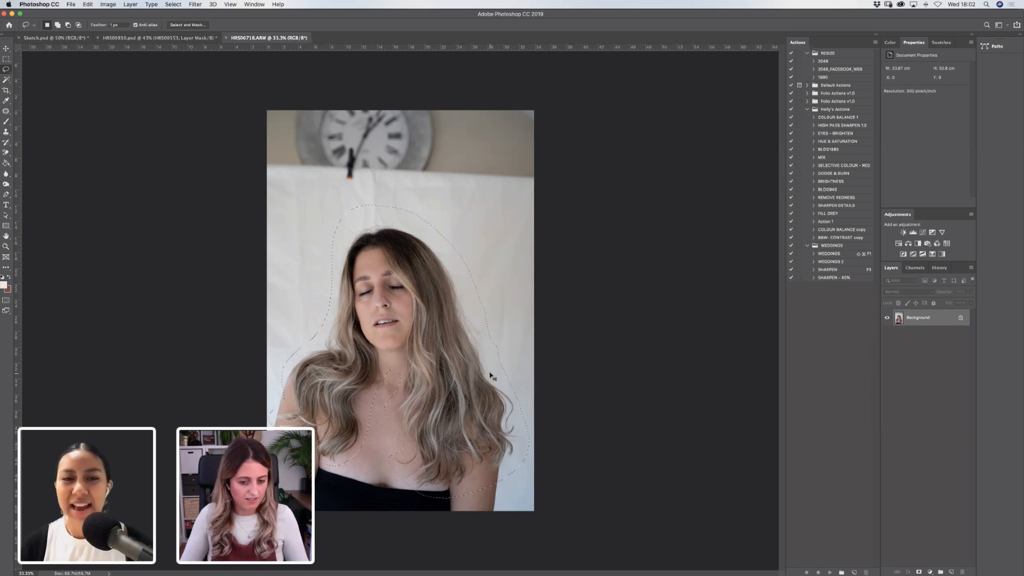
left_click(196, 43)
key("cmd+v")
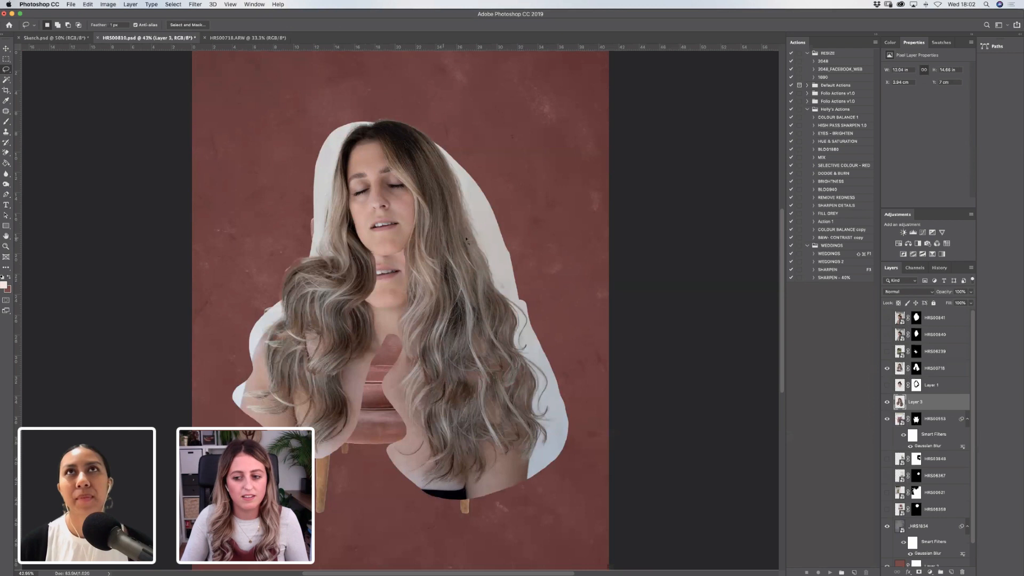
Hide the existing HRS00718 head layer, scale the pasted head to about 84%, and position it over the armchair's backrest.
left_click(887, 368)
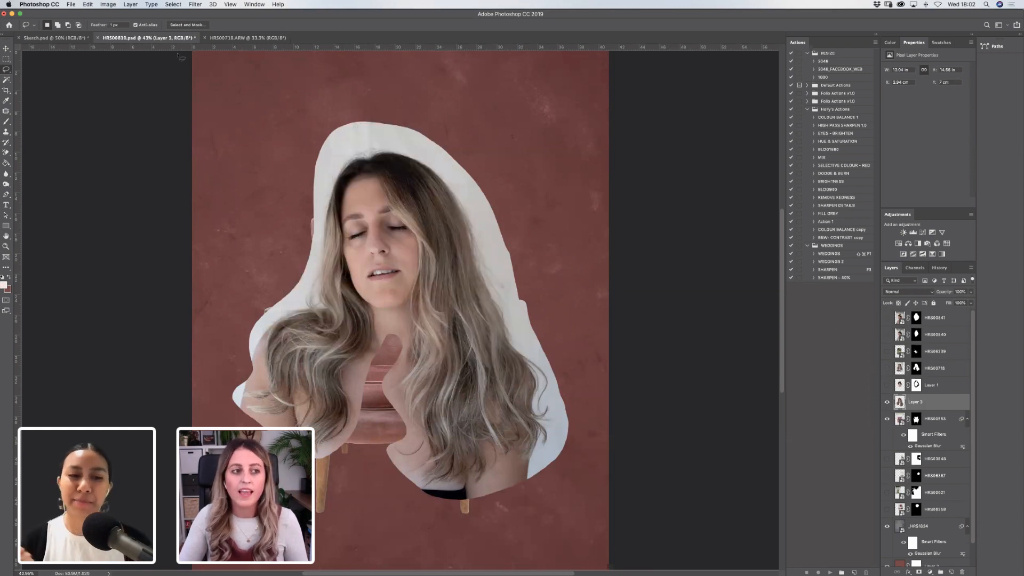
key("v")
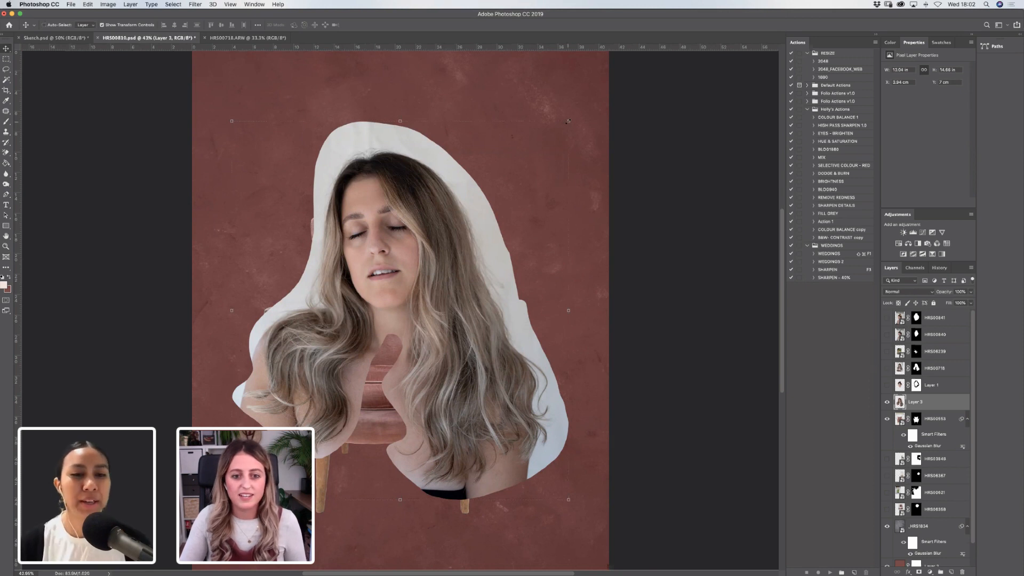
left_click_drag(569, 122, 488, 176)
left_click_drag(426, 300, 439, 137)
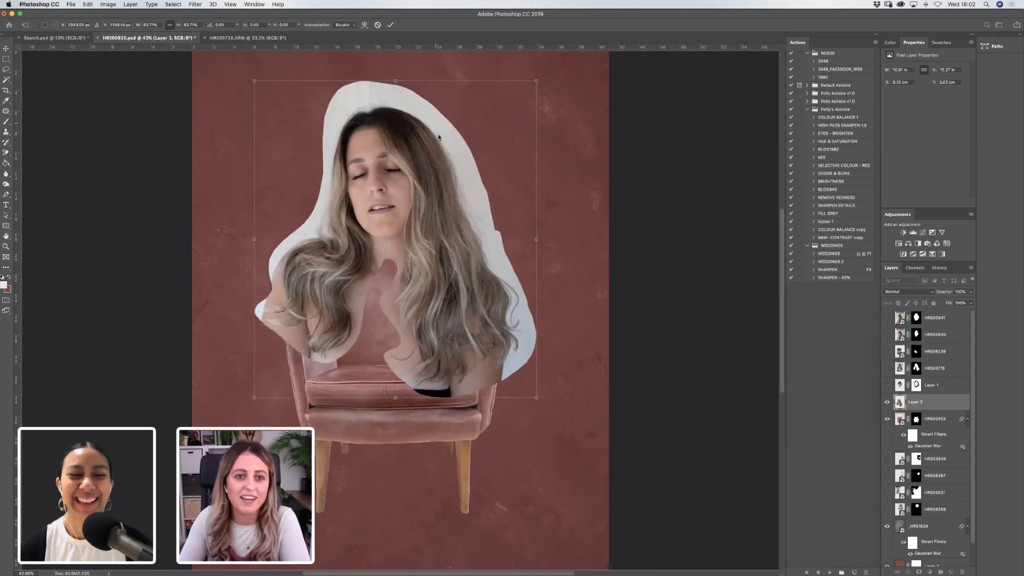
left_click(391, 25)
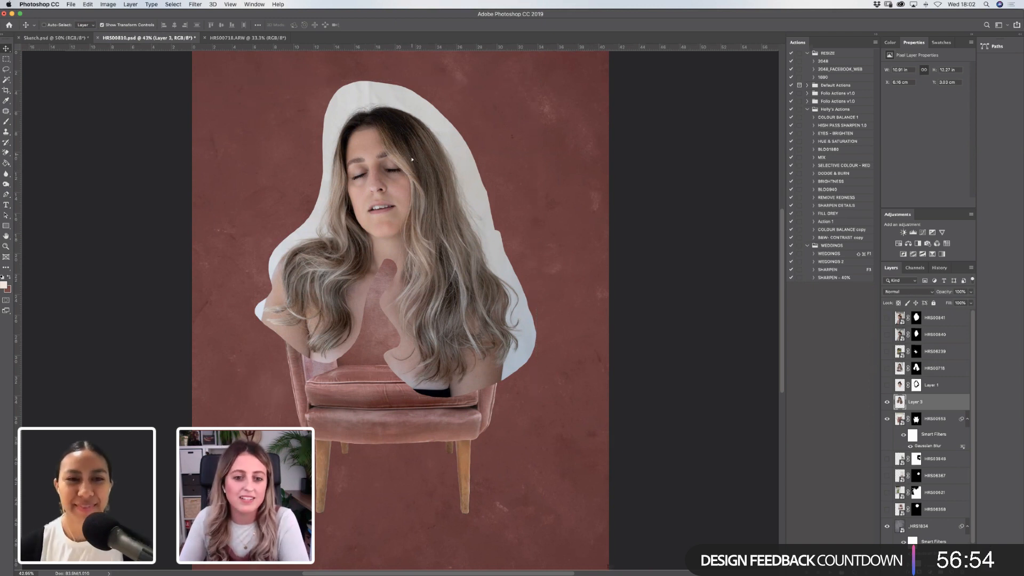
left_click_drag(396, 146, 408, 166)
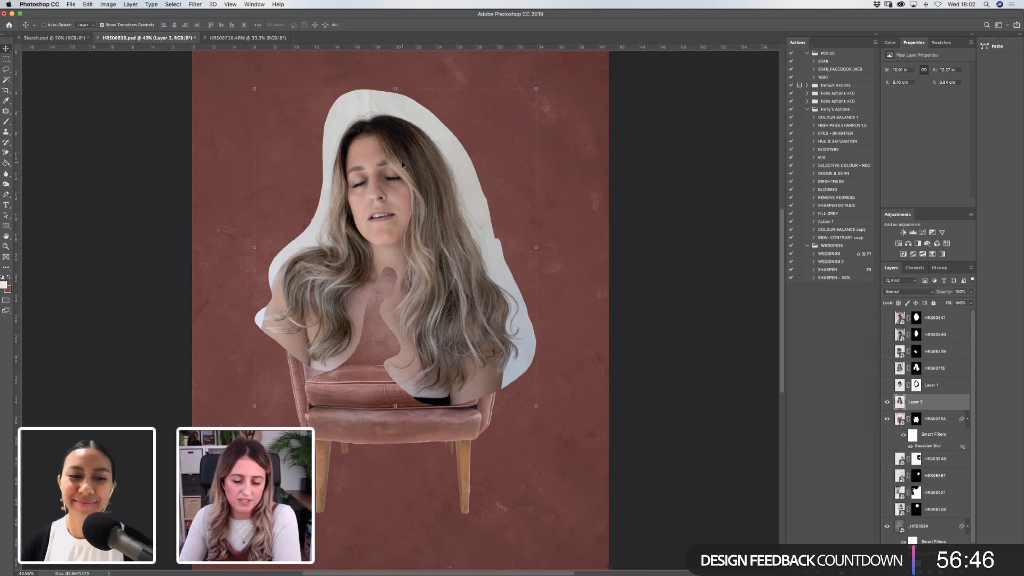
Zoom in on the pasted long-haired head above the armchair and ready the Brush tool.
left_click(6, 121)
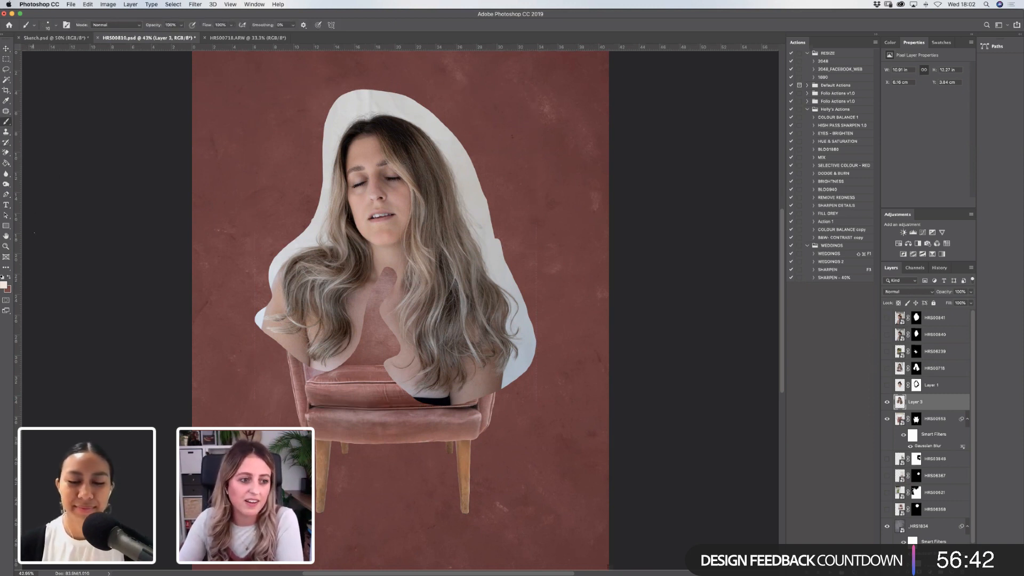
left_click(5, 247)
mouse_move(255, 76)
left_mouse_down()
mouse_move(603, 380)
mouse_move(617, 432)
left_mouse_up()
left_click(6, 79)
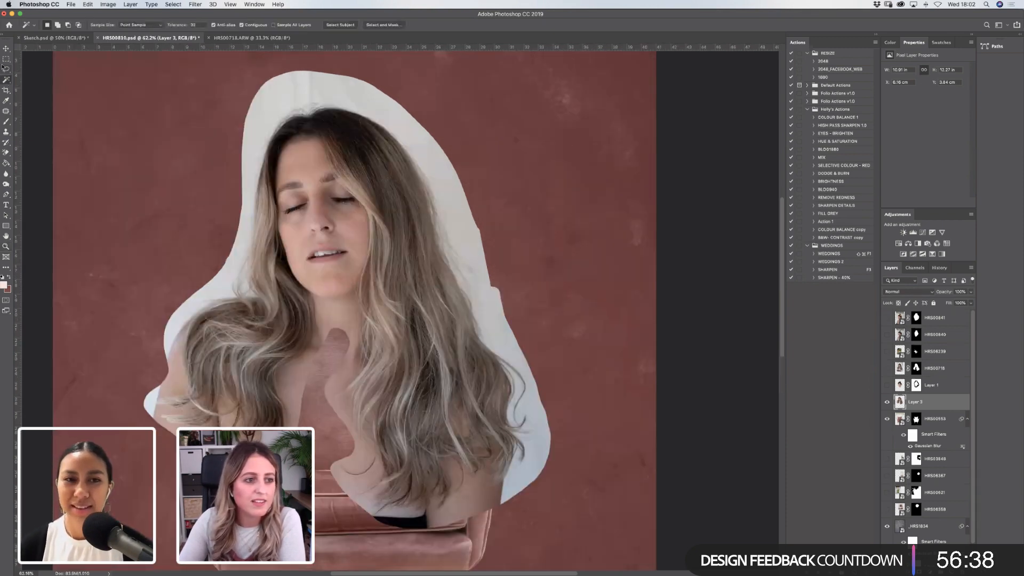
left_click(7, 73)
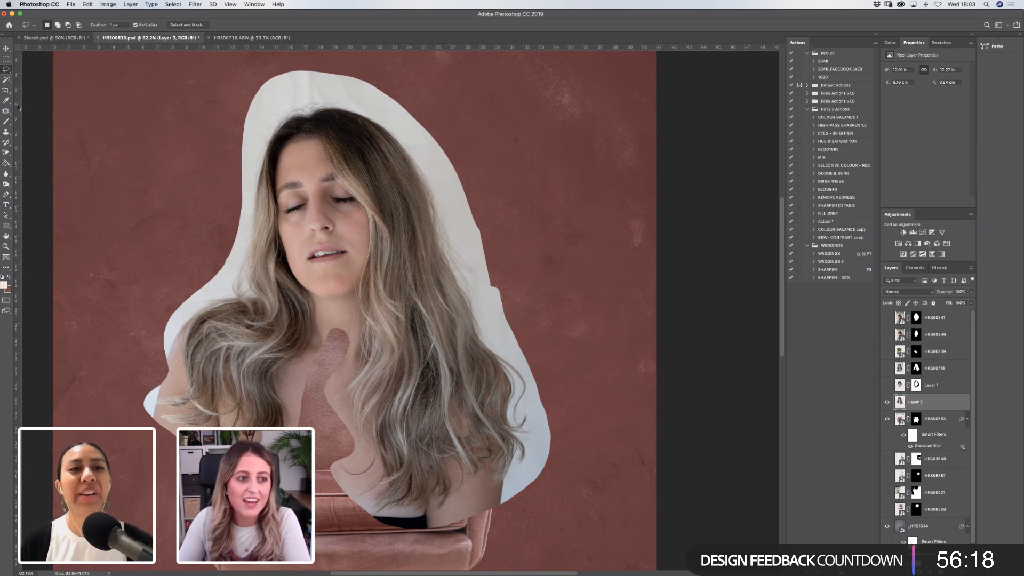
key("b")
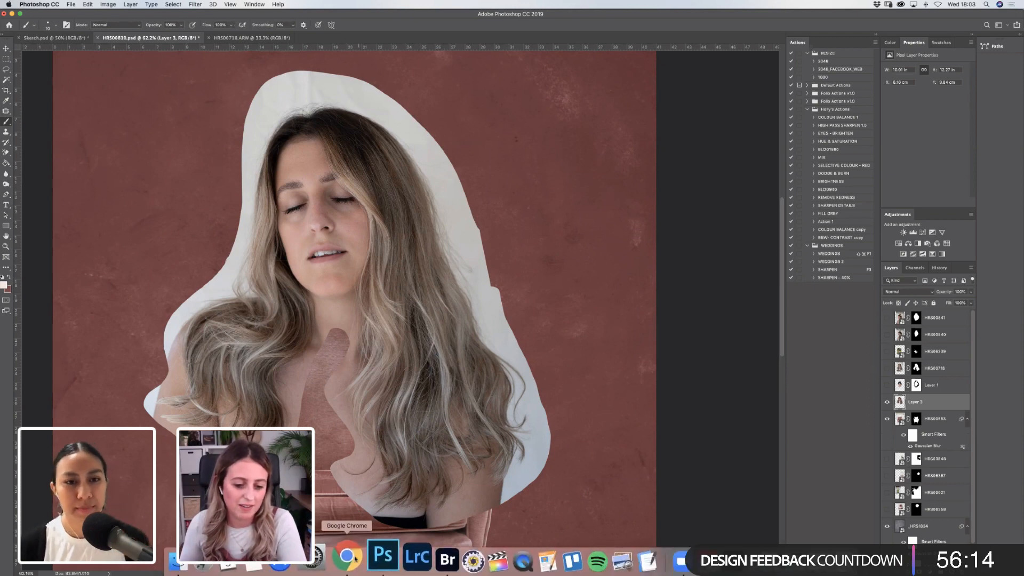
Switch to Chrome, look through the portrait artworks on the Three Facts One Face page, and return to Photoshop.
left_click(348, 557)
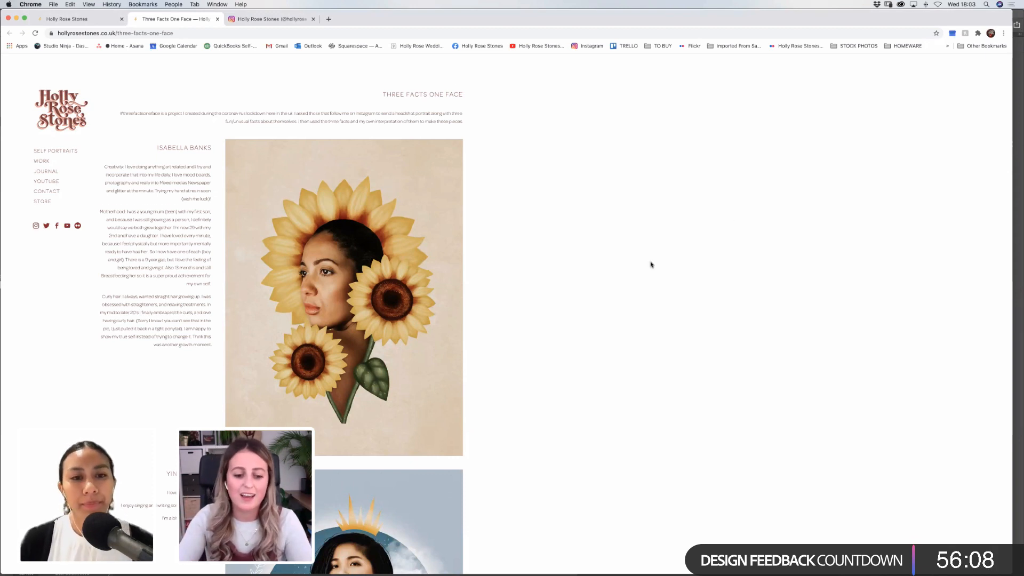
scroll(473, 258, "down", 5)
scroll(411, 383, "down", 1)
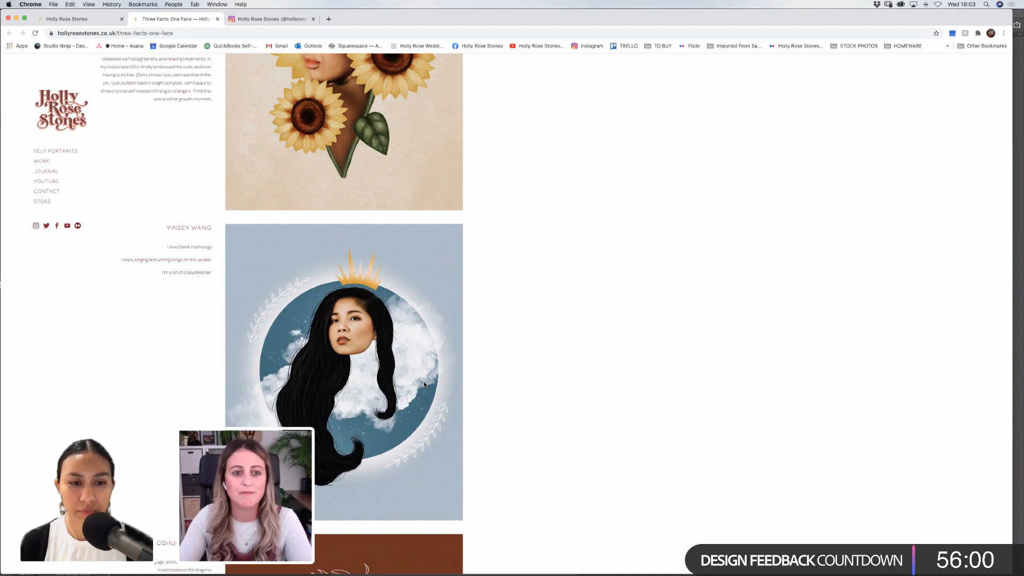
scroll(424, 384, "down", 7)
scroll(499, 362, "down", 3)
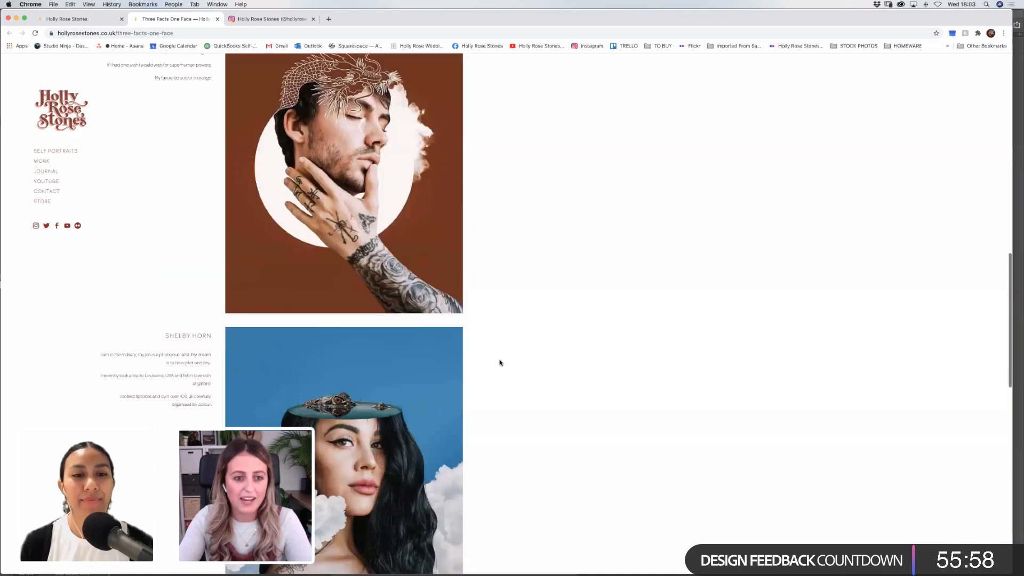
scroll(498, 362, "up", 1)
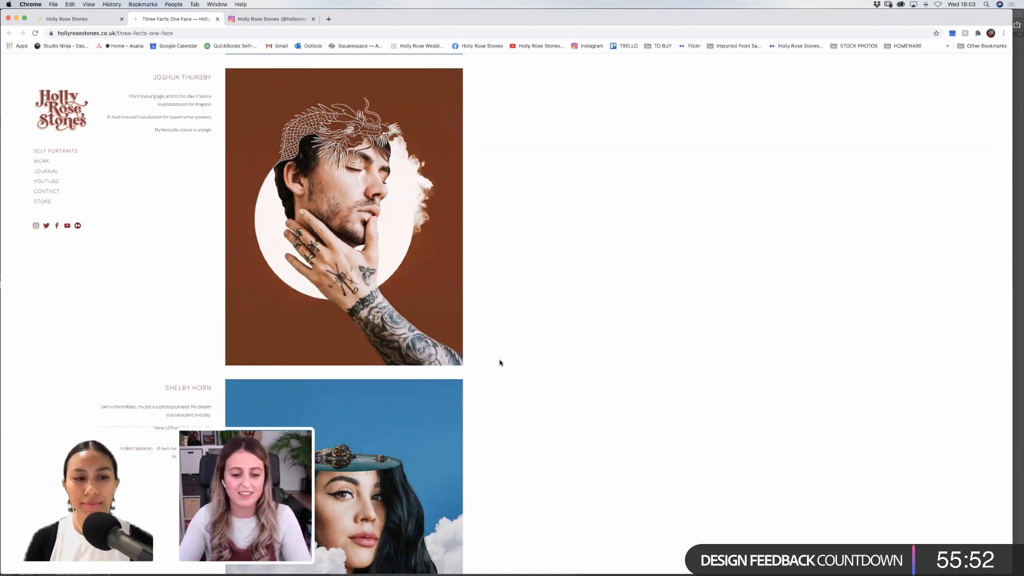
scroll(499, 362, "down", 5)
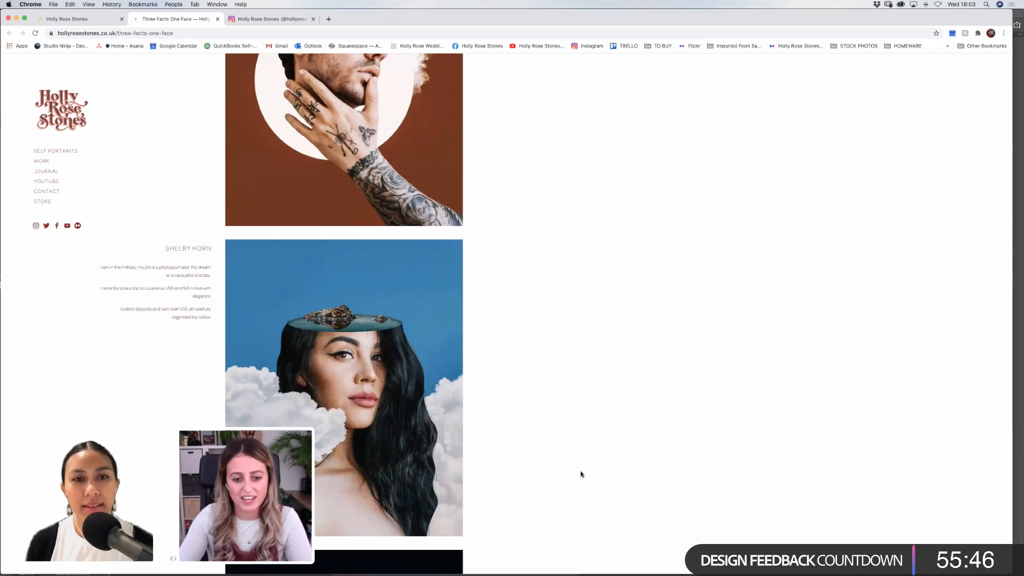
scroll(510, 462, "down", 7)
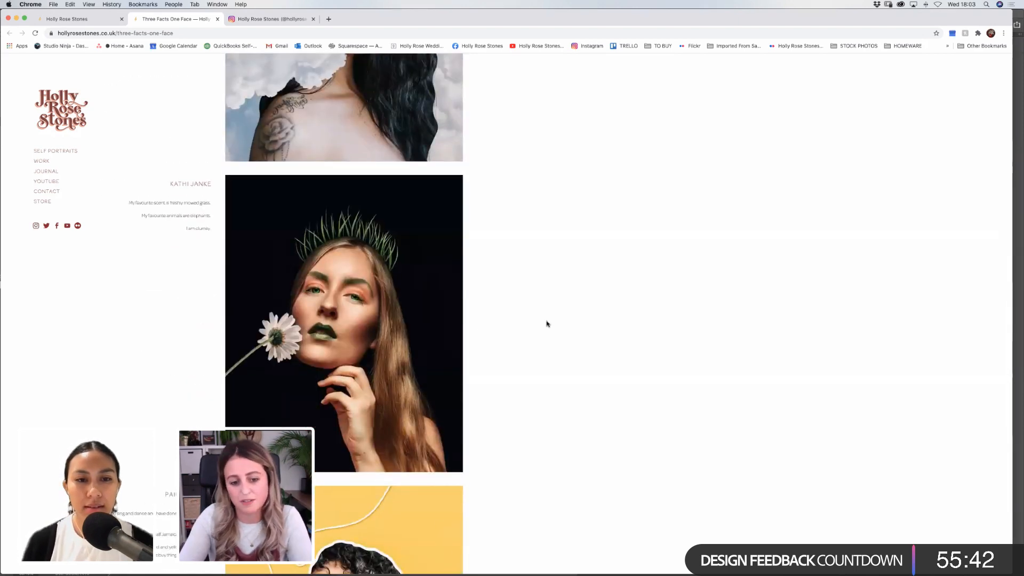
scroll(517, 354, "down", 3)
mouse_move(379, 563)
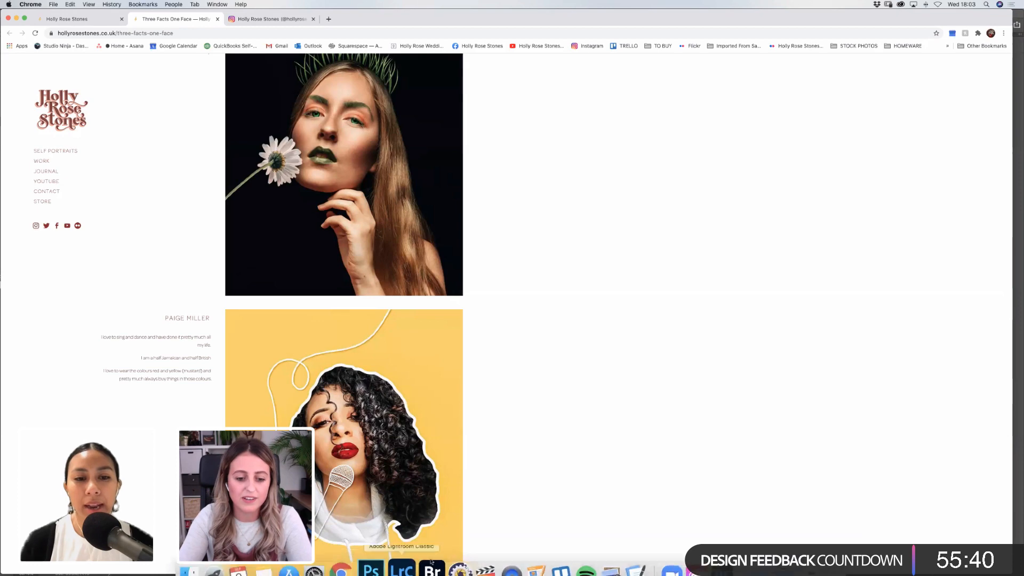
left_click(373, 555)
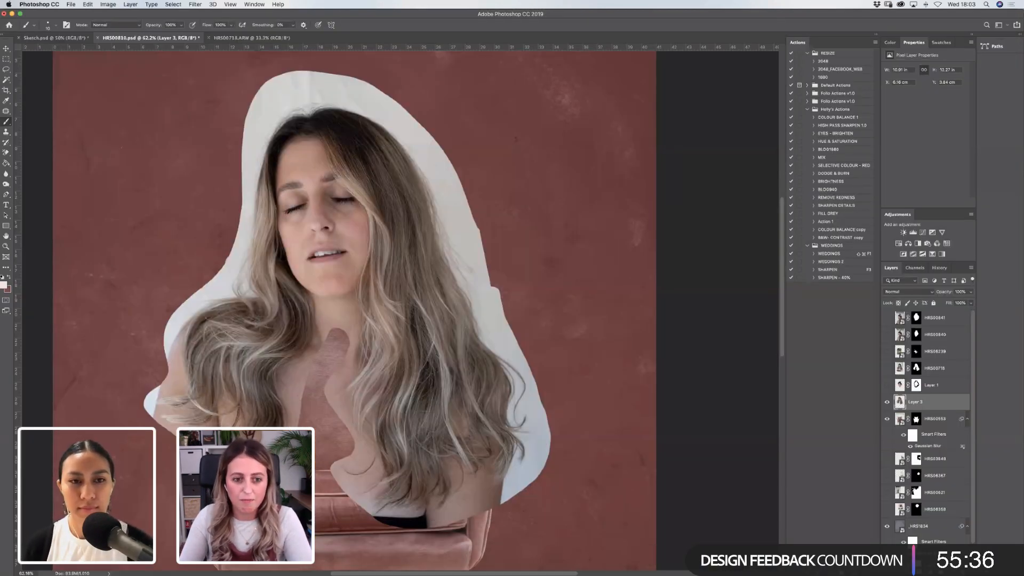
Add a white layer mask to the pasted head layer and enlarge the brush for masking in black.
left_click(5, 69)
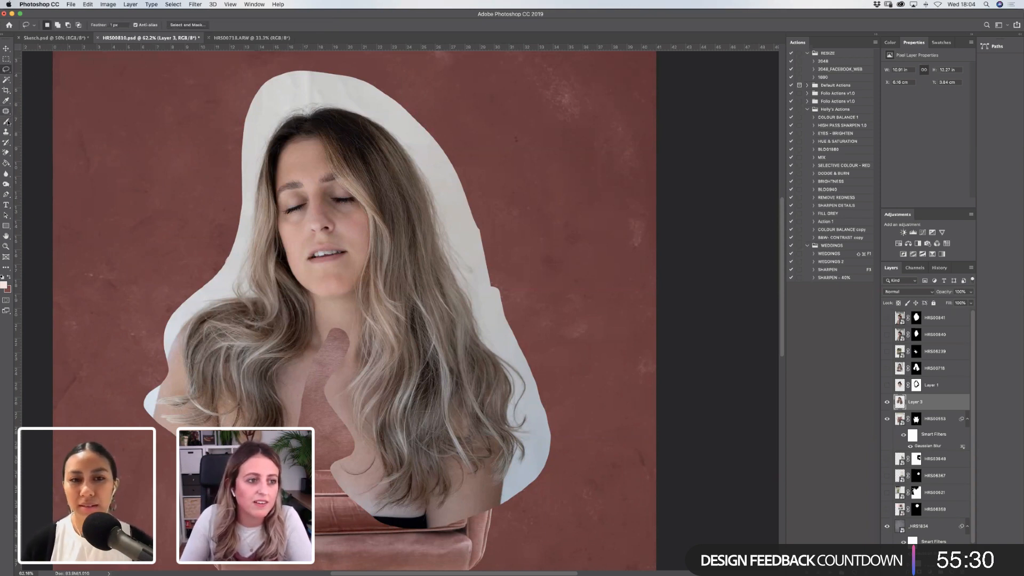
key("b")
key("bracketright")
key("bracketright")
key("bracketright")
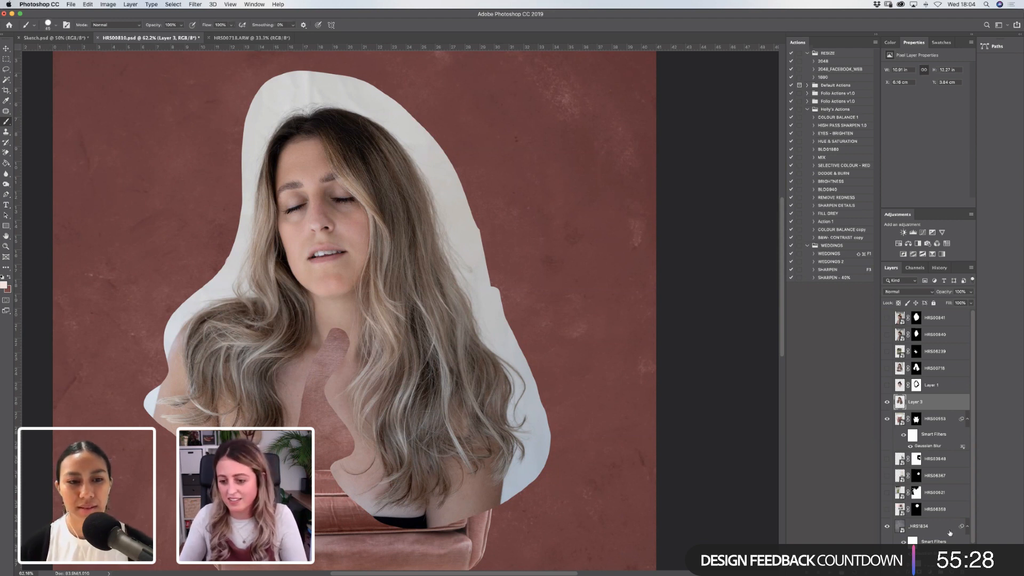
left_click(920, 571)
key("bracketright")
key("bracketright")
key("bracketright")
key("bracketright")
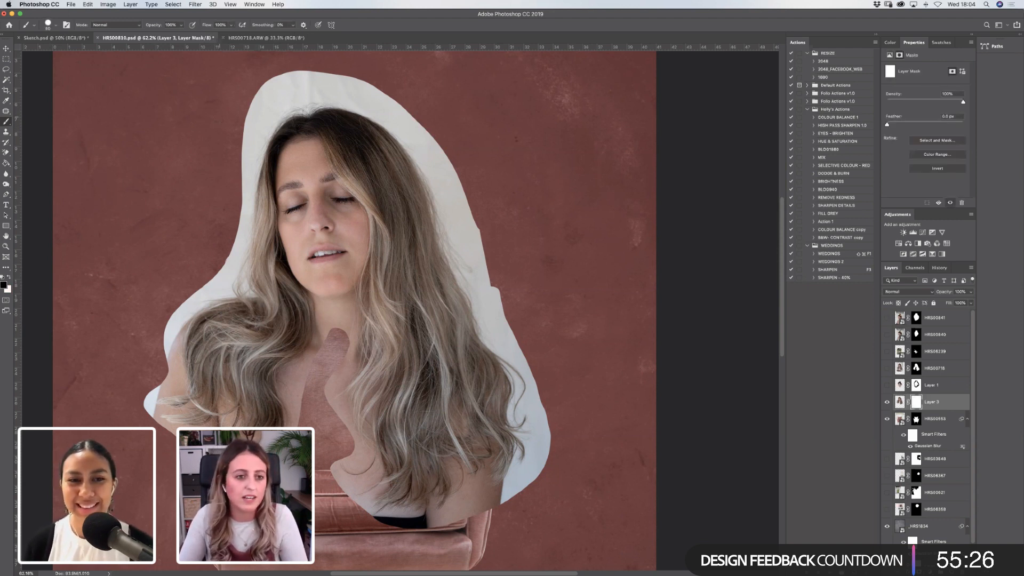
Paint out a patch of the white backdrop beside the hair's upper-left edge on the mask, and reduce the brush to 125 px.
key("bracketright")
key("bracketright")
key("bracketright")
mouse_move(250, 133)
left_mouse_down()
mouse_move(258, 101)
mouse_move(251, 121)
left_mouse_up()
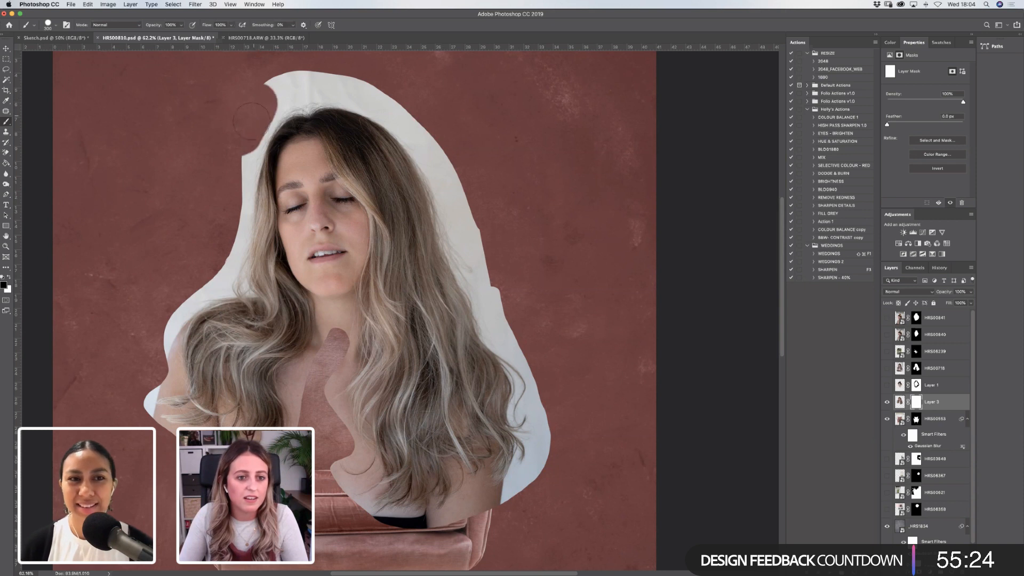
key("bracketleft")
key("bracketleft")
Increase the brush hardness slightly and mask out the white backdrop along the upper-left side of the head with a larger brush.
left_click(55, 25)
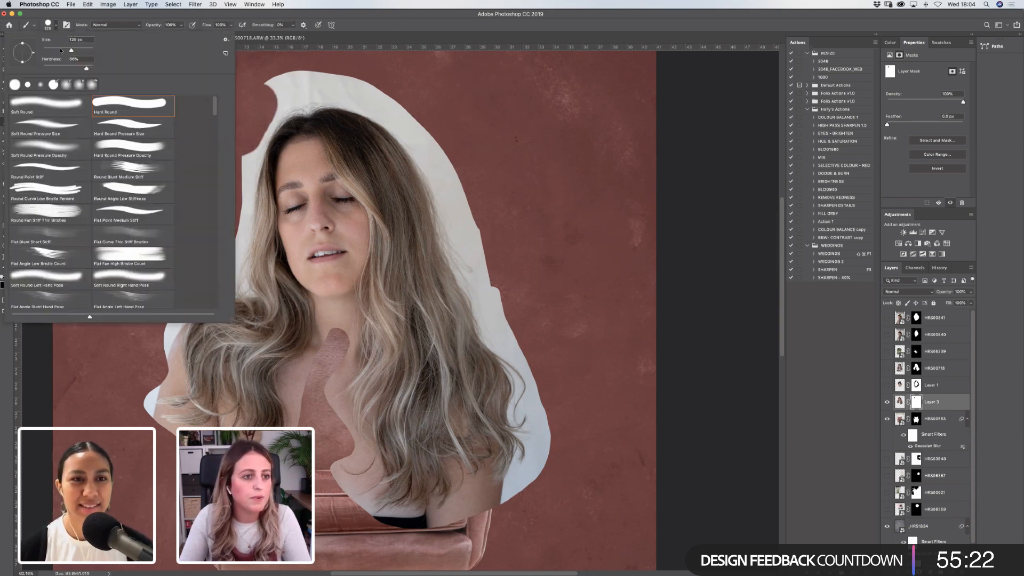
left_click_drag(86, 68, 88, 69)
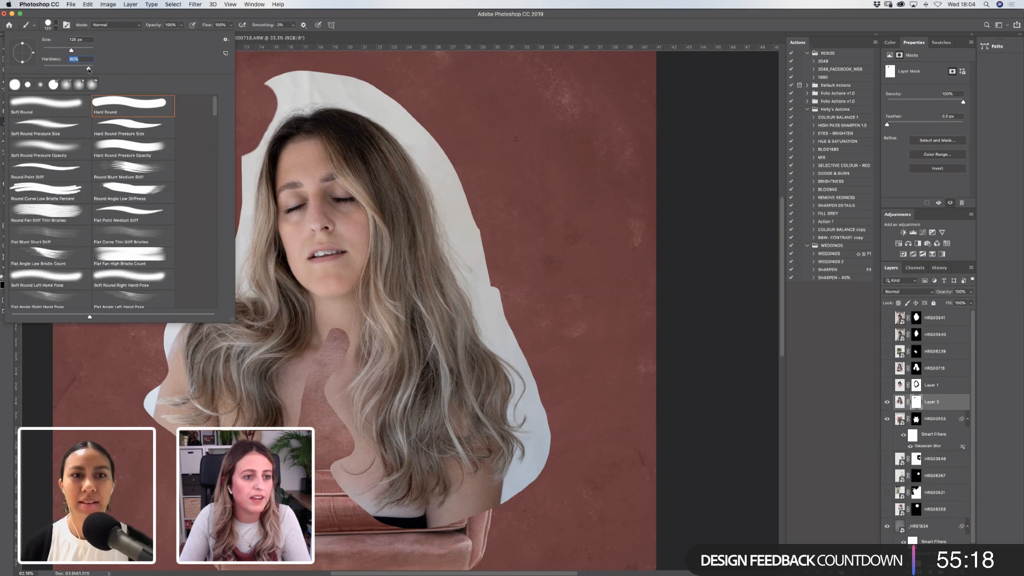
key("Return")
key("bracketright")
key("bracketright")
mouse_move(270, 80)
left_mouse_down()
mouse_move(307, 88)
mouse_move(245, 144)
mouse_move(249, 181)
left_mouse_up()
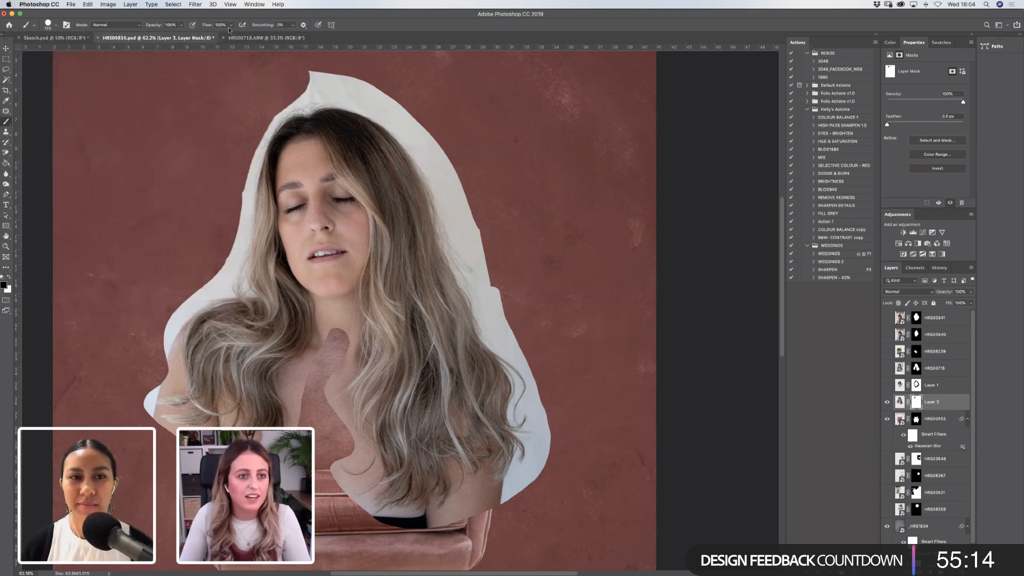
Mask small bits of the backdrop left of the hair while trying reduced brush flows of 63% and 76%.
left_click_drag(215, 38, 229, 37)
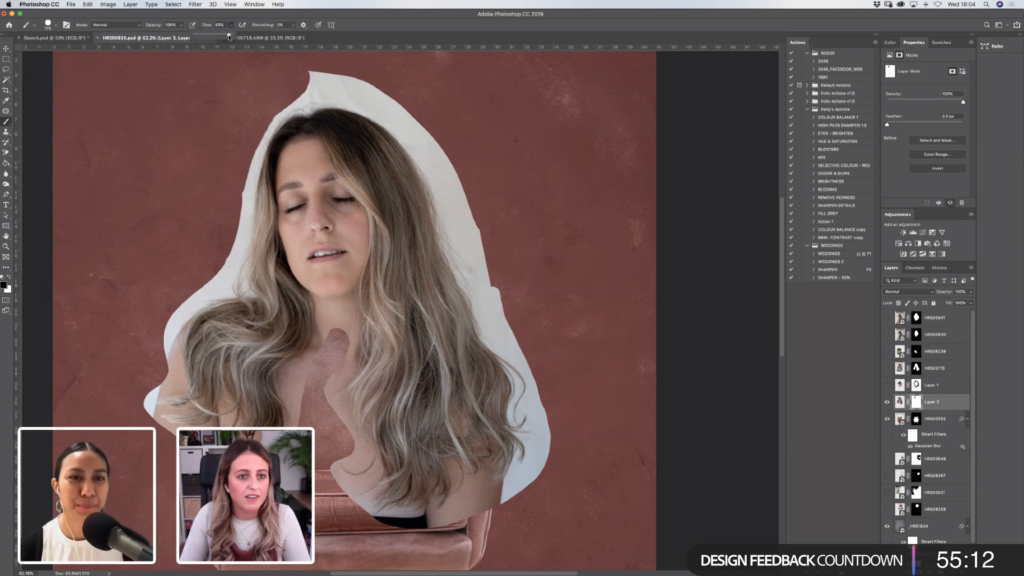
left_click_drag(246, 185, 246, 206)
left_click(231, 25)
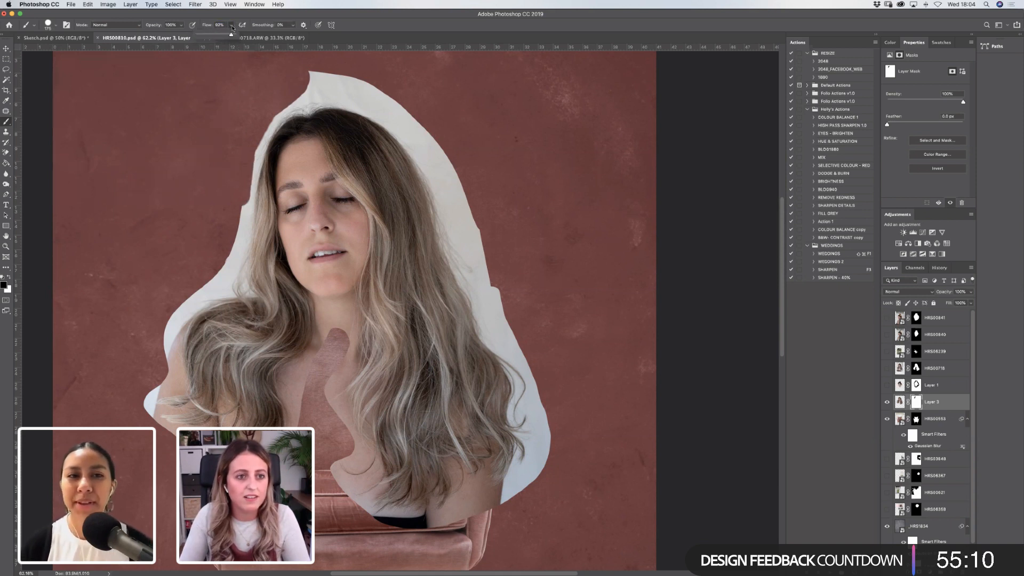
left_click_drag(225, 36, 226, 36)
mouse_move(244, 183)
left_mouse_down()
mouse_move(249, 157)
mouse_move(246, 191)
left_mouse_up()
left_click(231, 25)
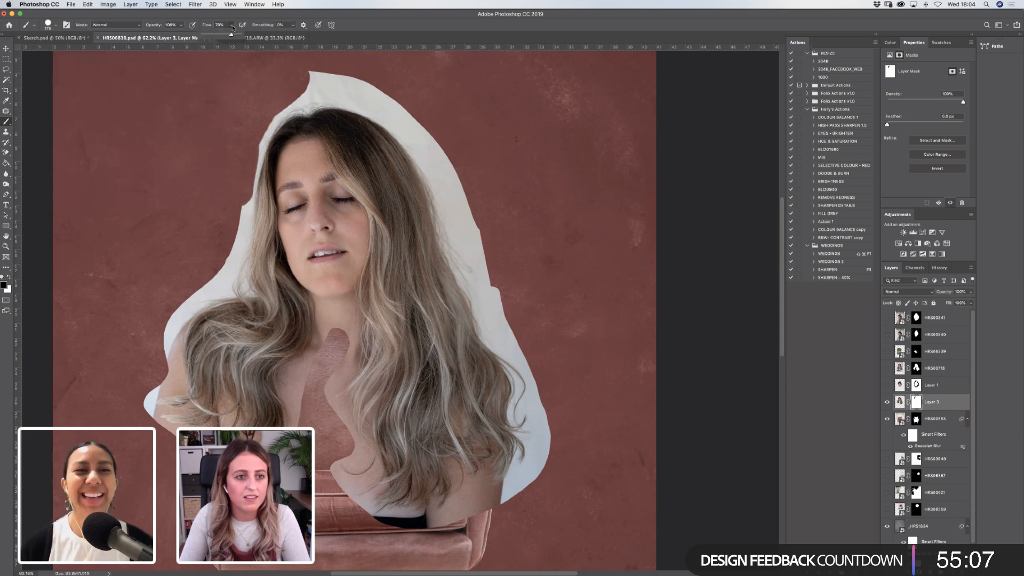
Raise the brush smoothing while masking the white backdrop above the crown, and bring smoothing back down near zero.
left_click(293, 25)
left_click_drag(292, 35, 302, 35)
left_click(304, 87)
left_click_drag(305, 87, 335, 79)
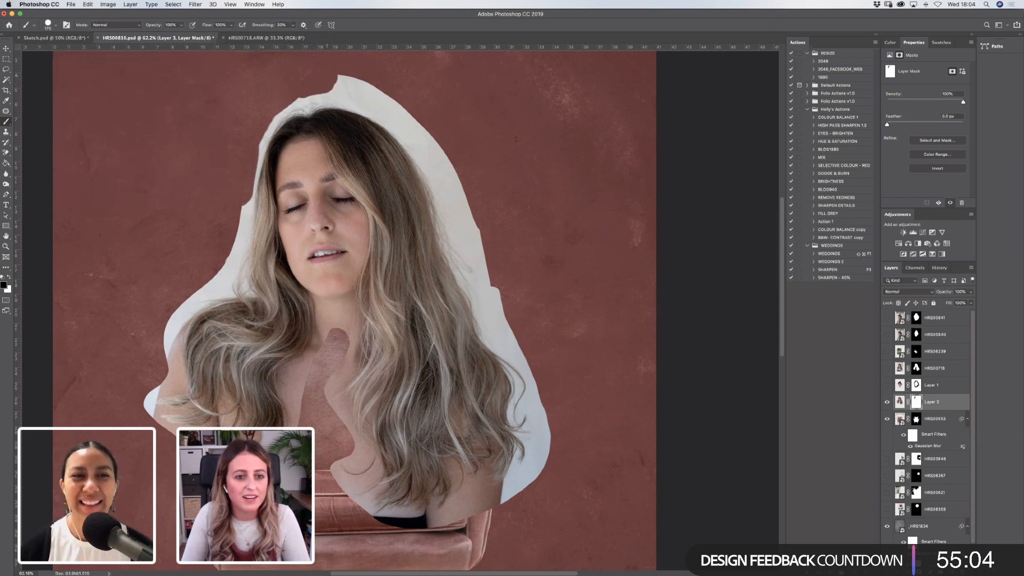
left_click(292, 25)
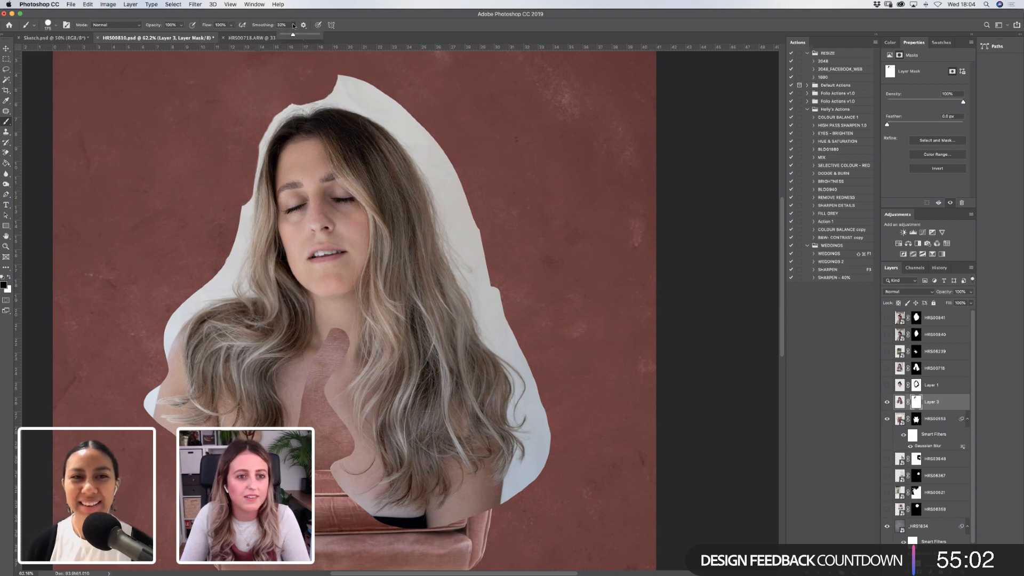
left_click_drag(290, 36, 312, 35)
left_click(346, 87)
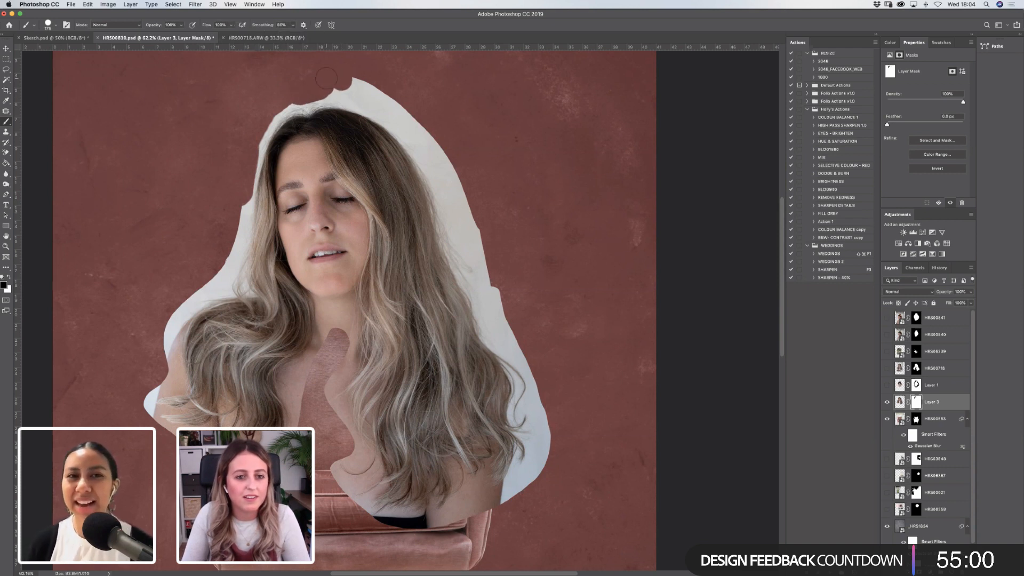
left_click_drag(344, 86, 371, 87)
left_click(292, 26)
left_click_drag(301, 35, 257, 37)
left_click(230, 27)
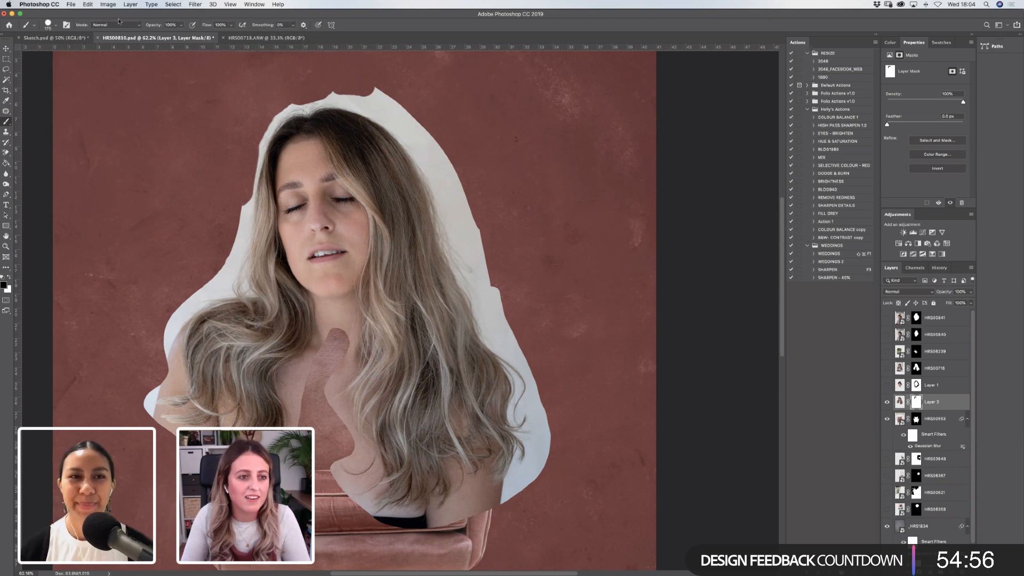
Mask the leftover backdrop tight against the hairline at the head's upper left, using a smaller brush of about 60 px.
mouse_move(289, 99)
left_mouse_down()
mouse_move(255, 144)
mouse_move(293, 87)
left_mouse_up()
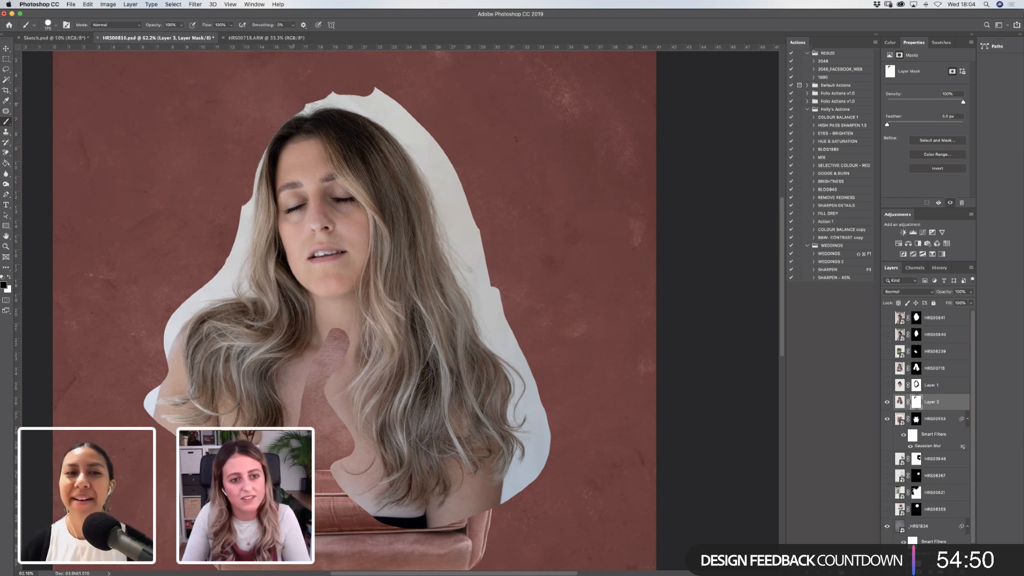
key("bracketleft")
key("bracketleft")
key("bracketleft")
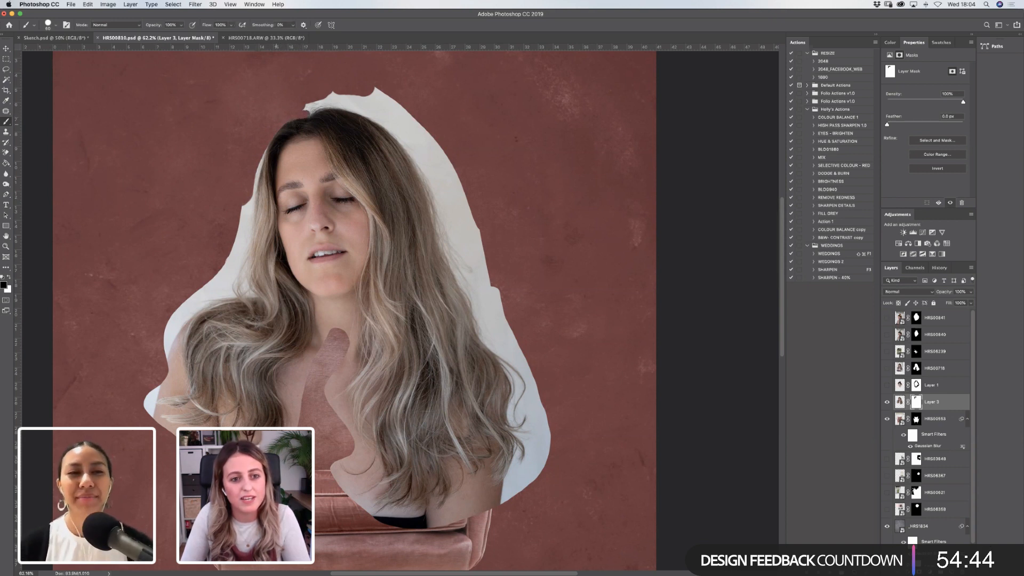
key("x")
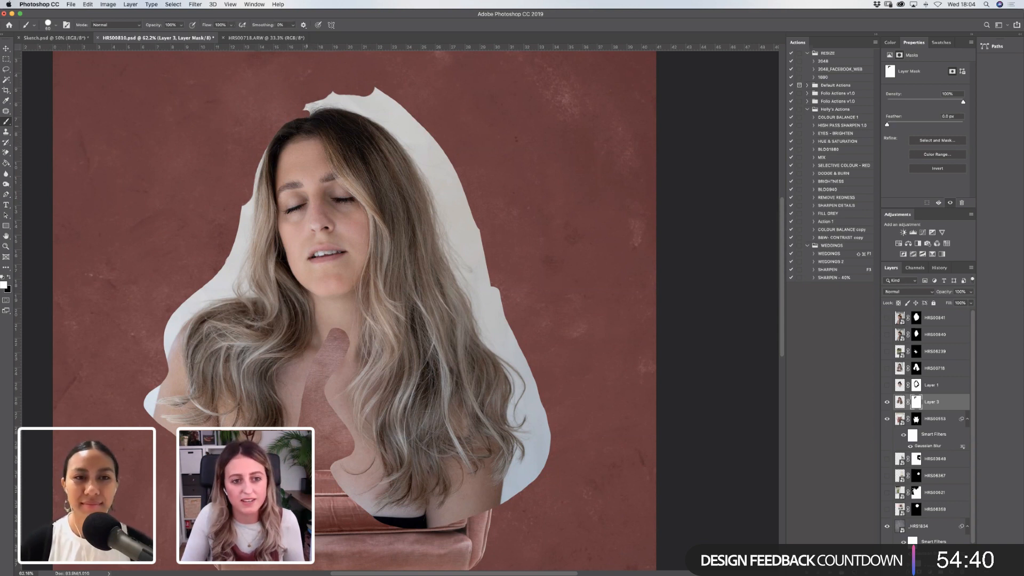
key("x")
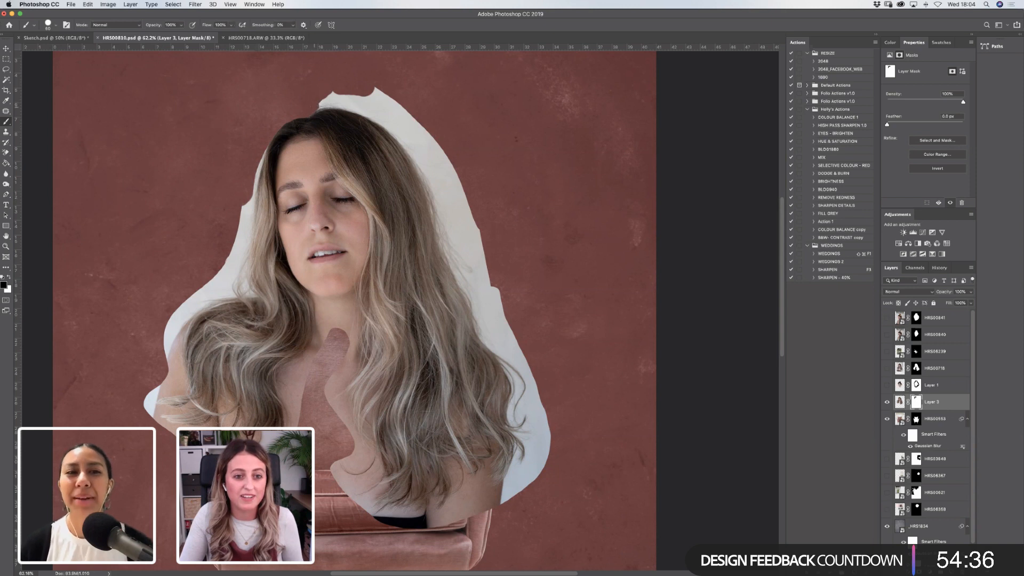
Paint out the white backdrop strip above the crown toward the right on the mask, enlarging the brush to 100 px.
mouse_move(320, 100)
left_mouse_down()
mouse_move(381, 91)
mouse_move(373, 100)
left_mouse_up()
key("bracketright")
key("bracketright")
key("bracketright")
key("bracketright")
key("bracketright")
key("bracketright")
key("bracketright")
key("bracketright")
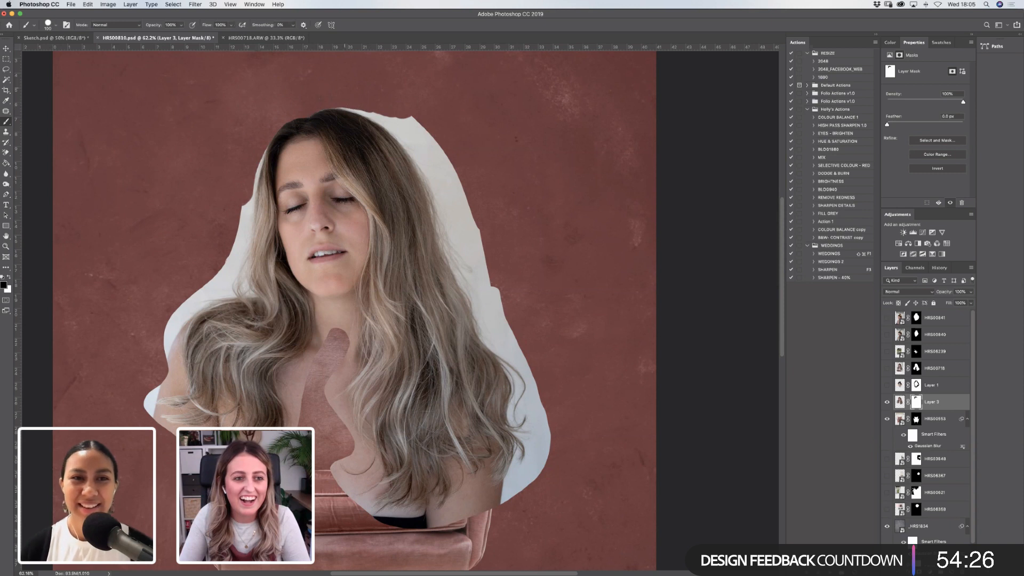
Select the face and the left-hand hair down to the shoulder with the Quick Selection tool.
left_click(6, 69)
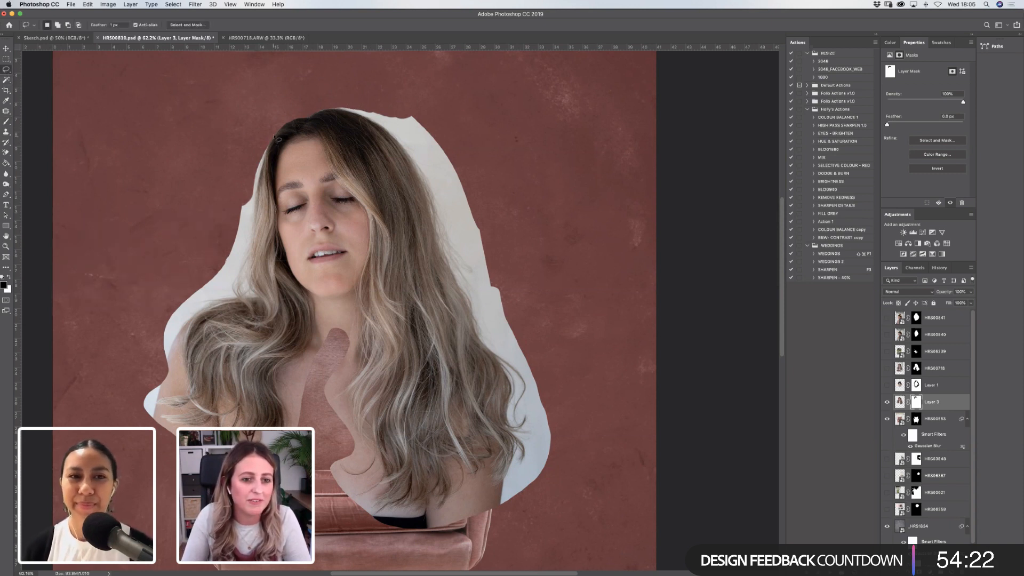
left_click(7, 80)
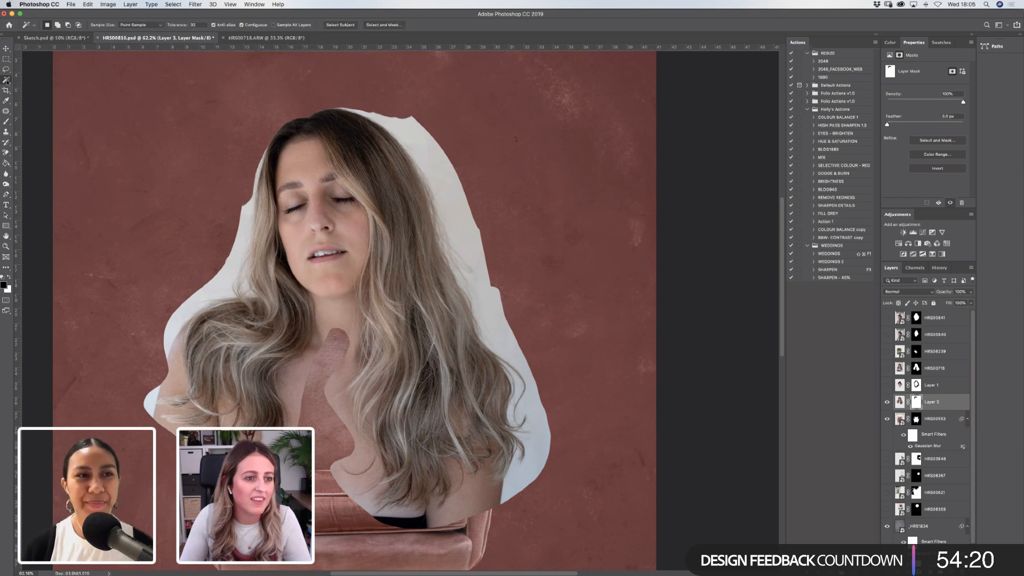
left_click(32, 79)
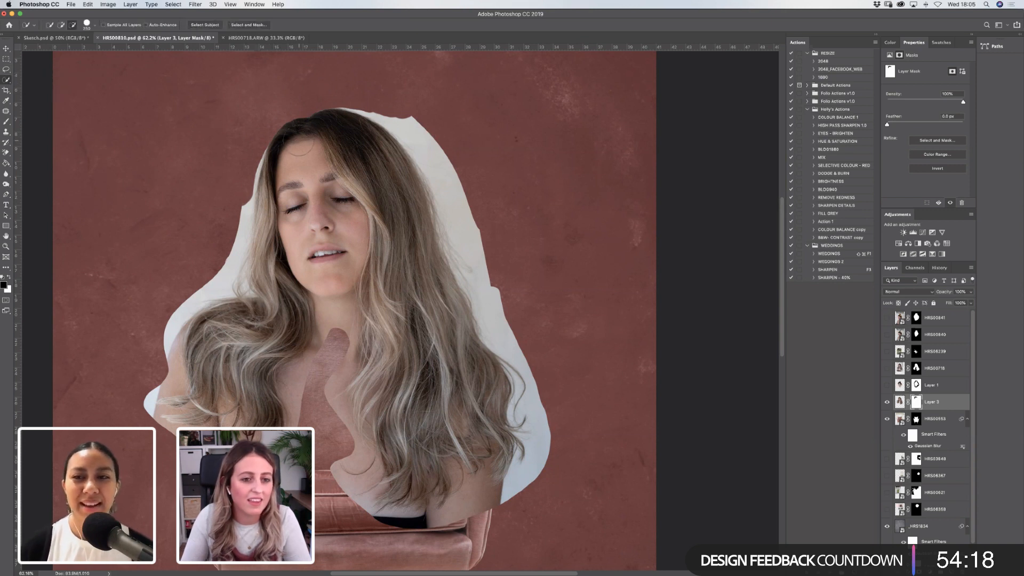
left_click_drag(293, 156, 290, 178)
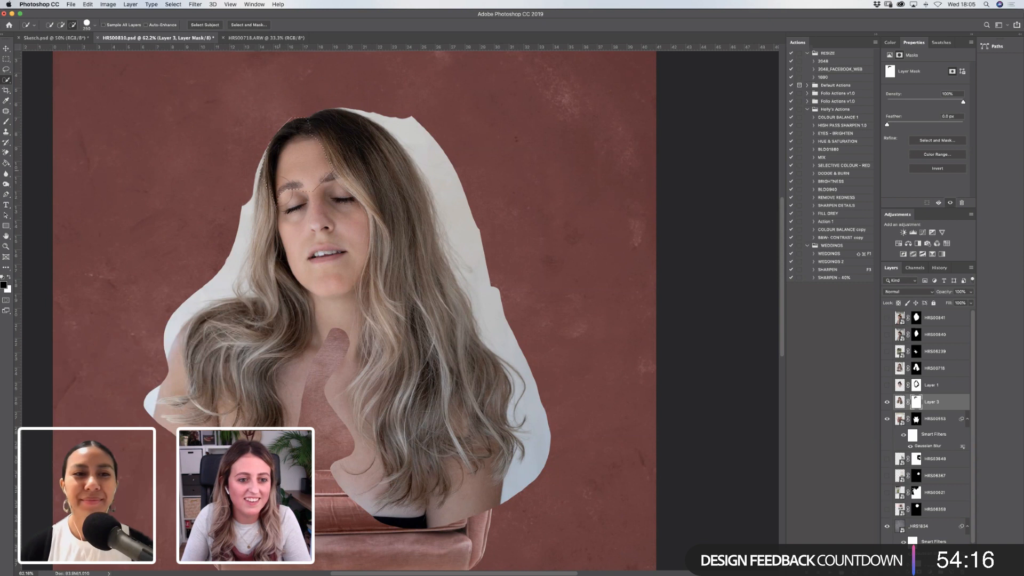
mouse_move(286, 229)
left_mouse_down()
mouse_move(290, 255)
mouse_move(257, 305)
left_mouse_up()
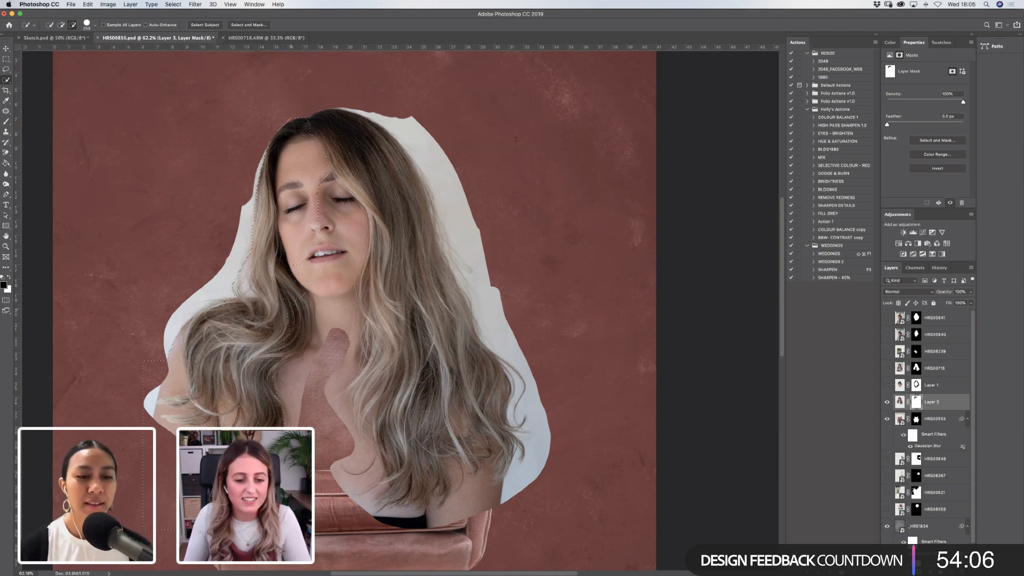
left_click(317, 142)
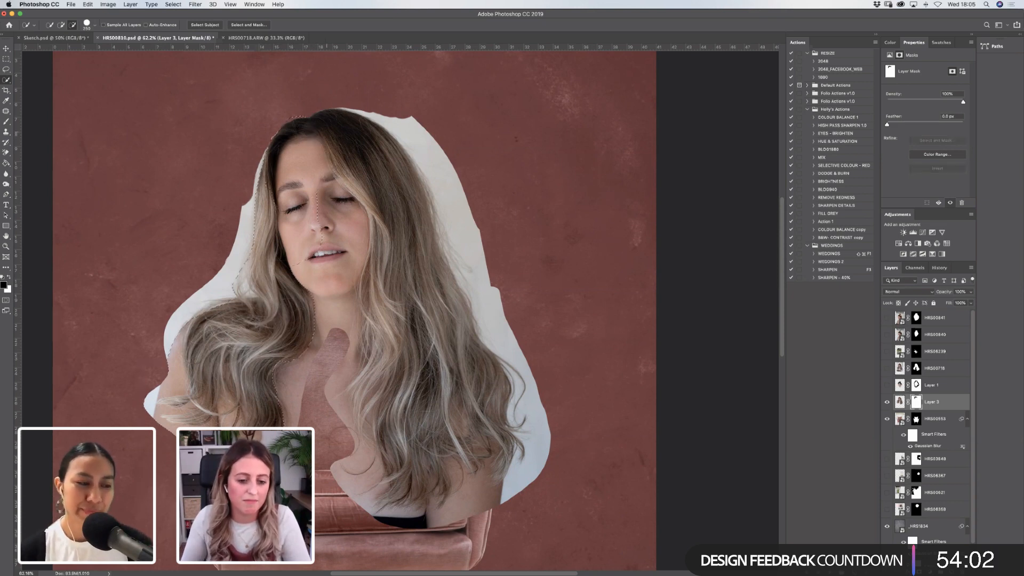
Switch to Chrome and look through the Bang Bang Romeo project from the portfolio site's Work page.
left_click(349, 557)
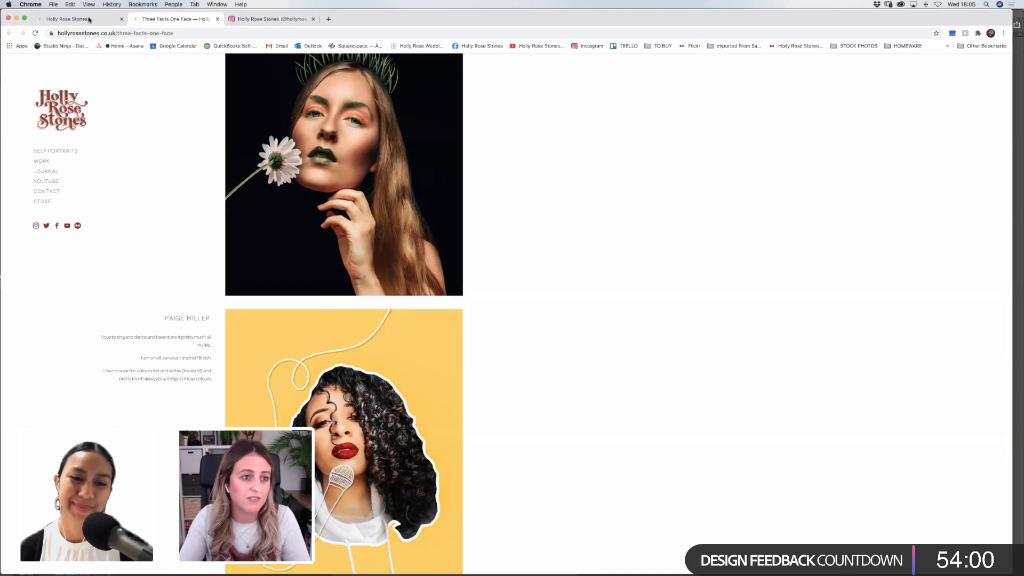
left_click(46, 163)
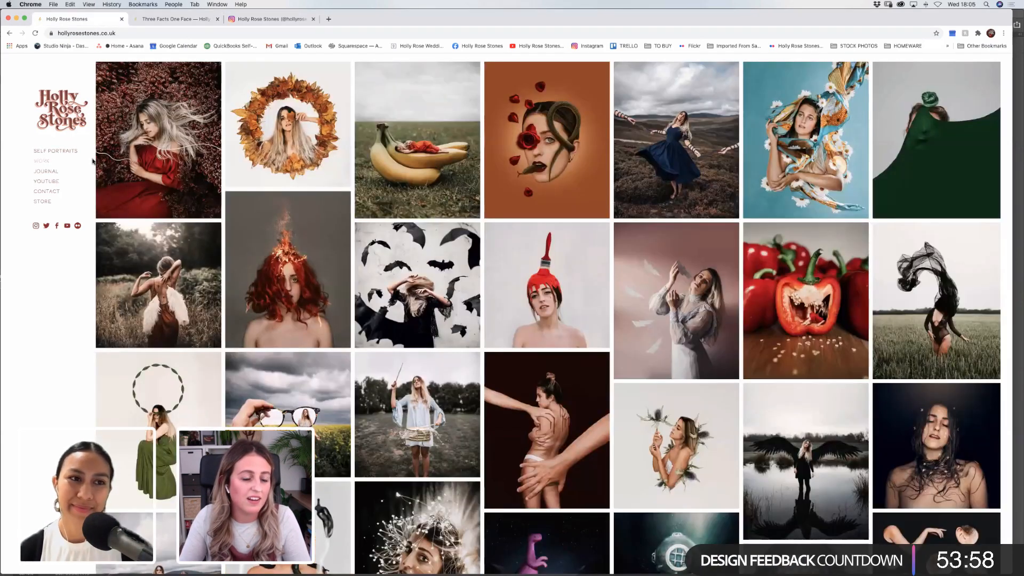
left_click(45, 163)
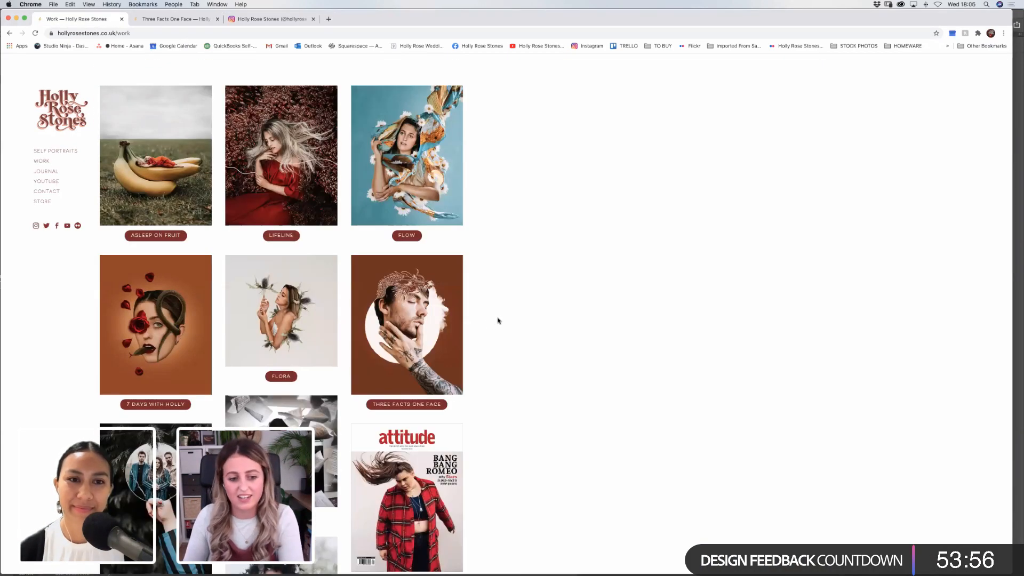
scroll(482, 303, "down", 5)
scroll(302, 187, "down", 2)
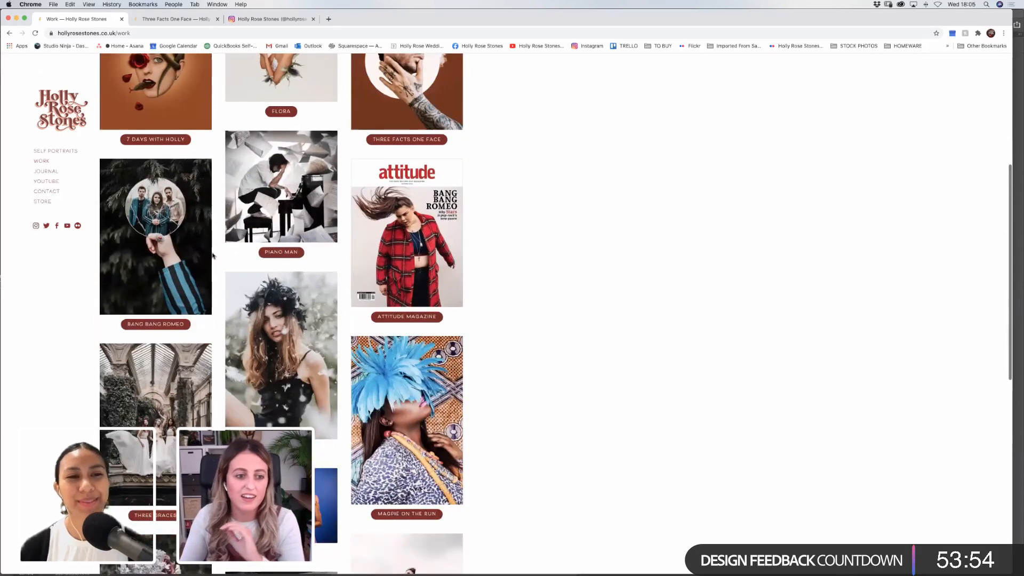
left_click(155, 312)
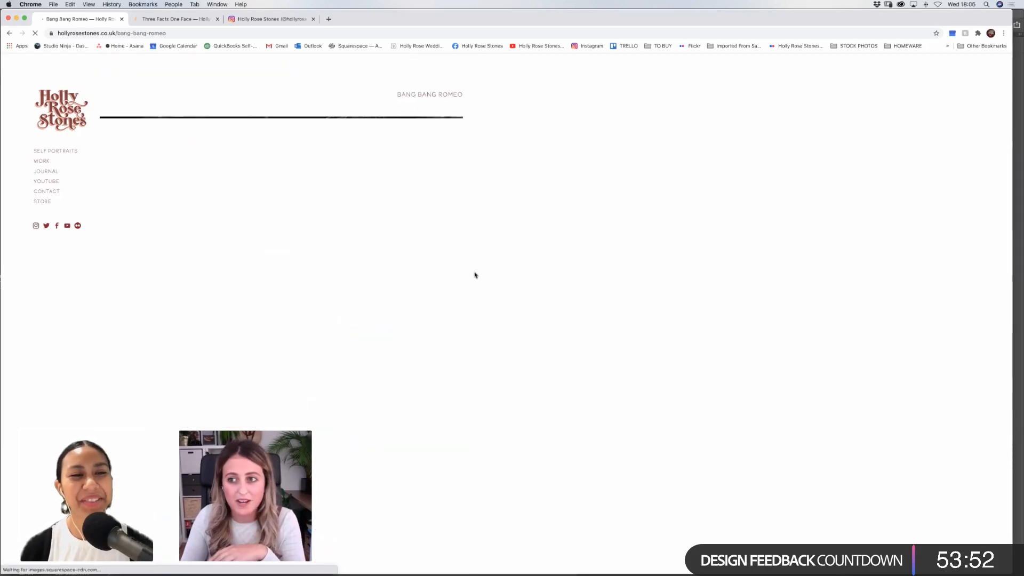
scroll(474, 270, "down", 20)
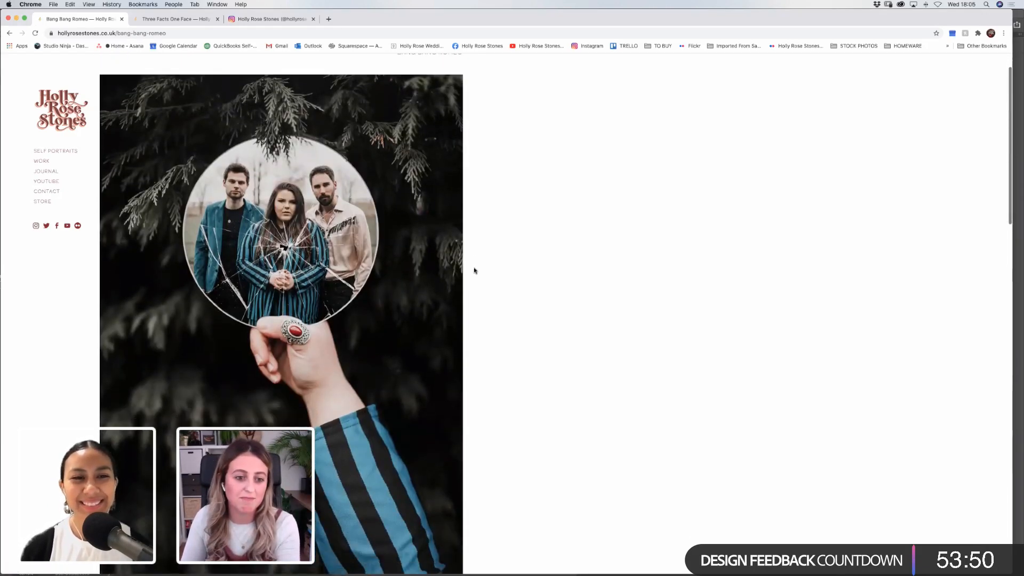
scroll(474, 270, "down", 10)
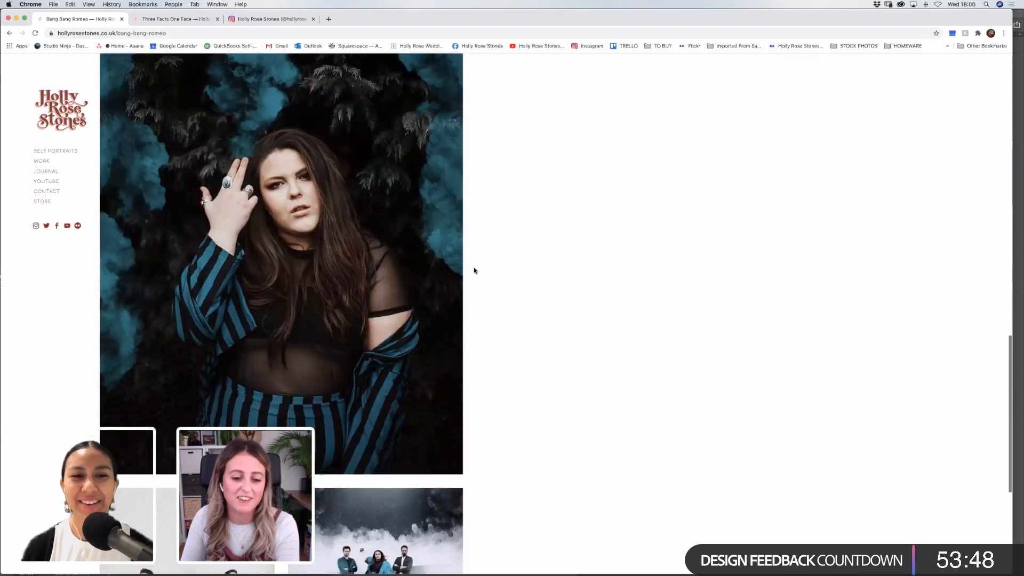
scroll(474, 271, "up", 10)
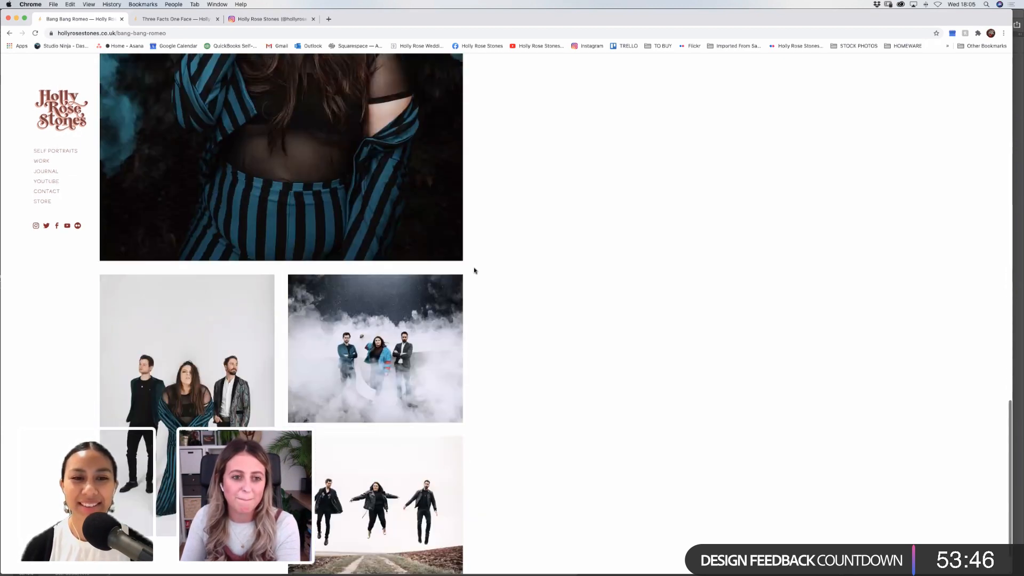
left_click(9, 33)
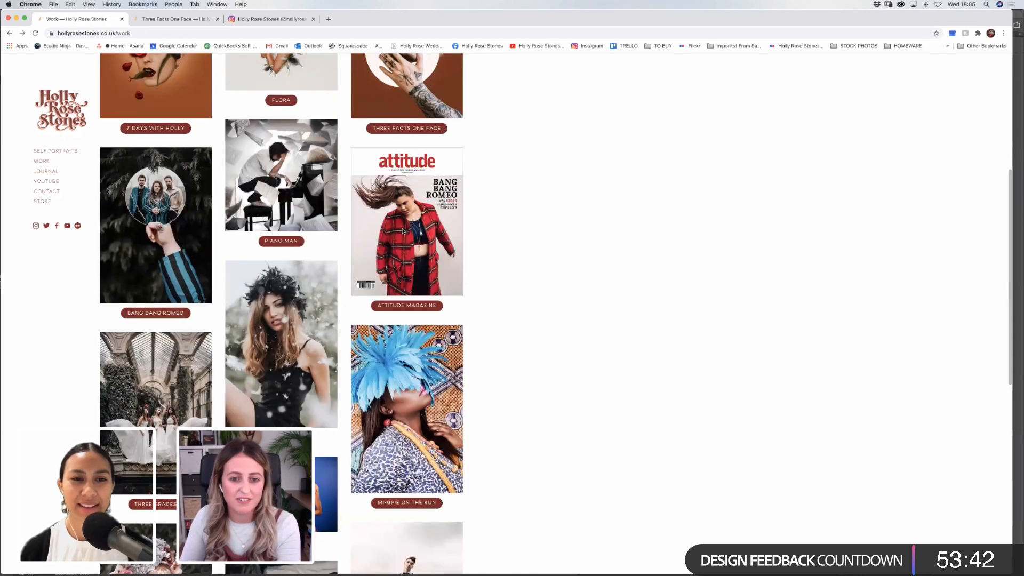
View the portfolio's Attitude Magazine, Piano Man and Magpie On The Run projects.
left_click(405, 305)
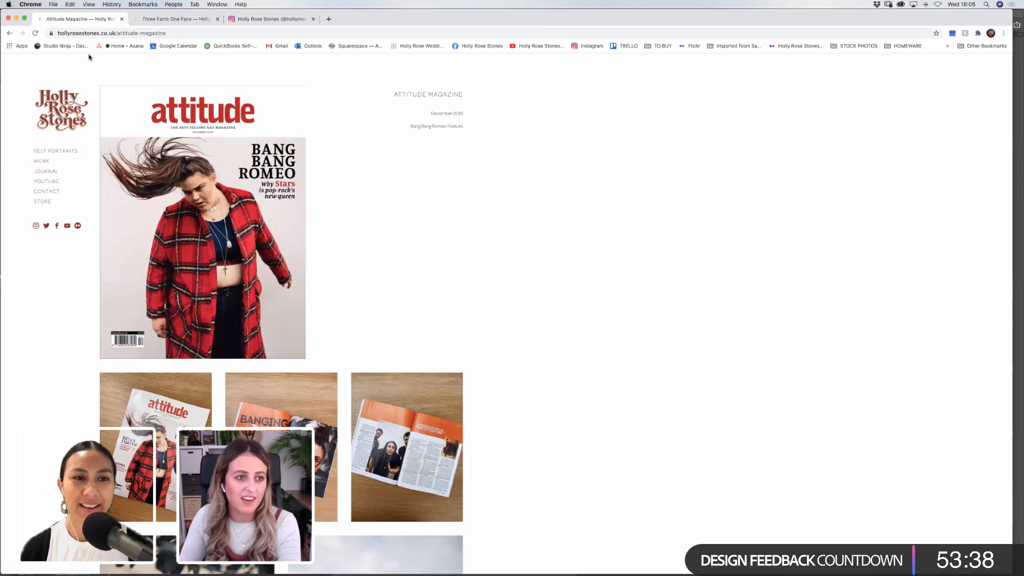
left_click(9, 33)
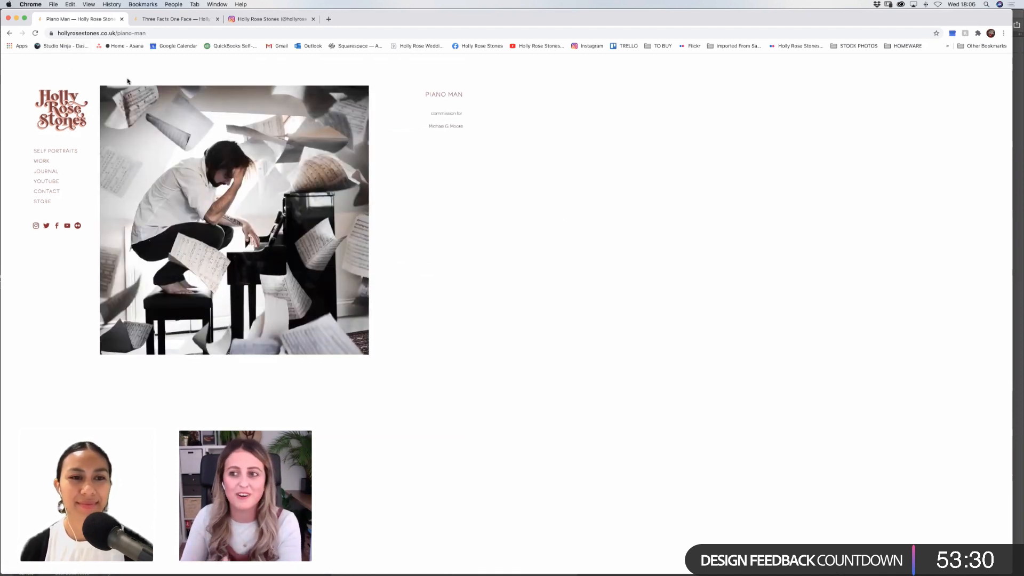
left_click(8, 34)
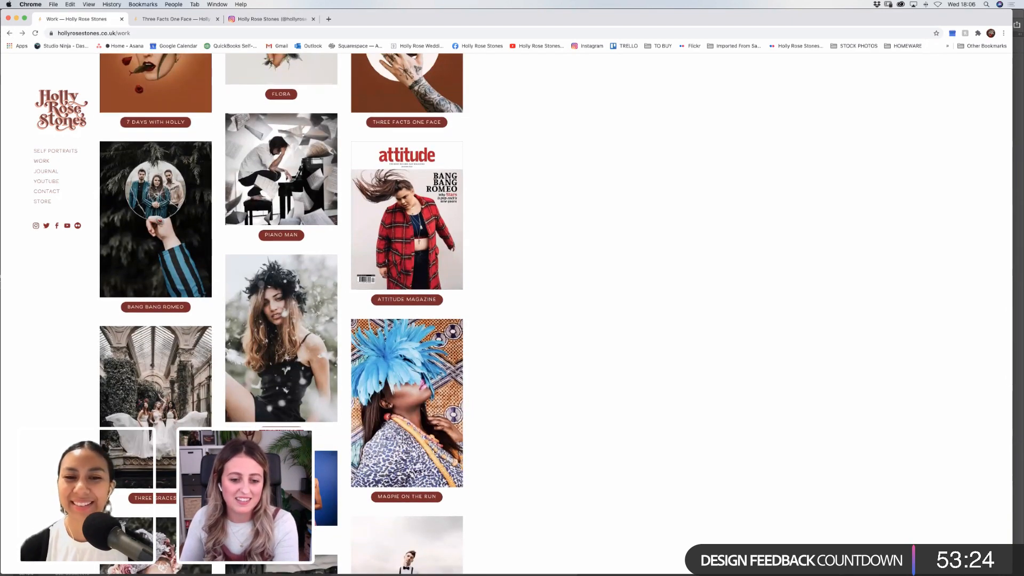
scroll(443, 394, "down", 3)
left_click(445, 389)
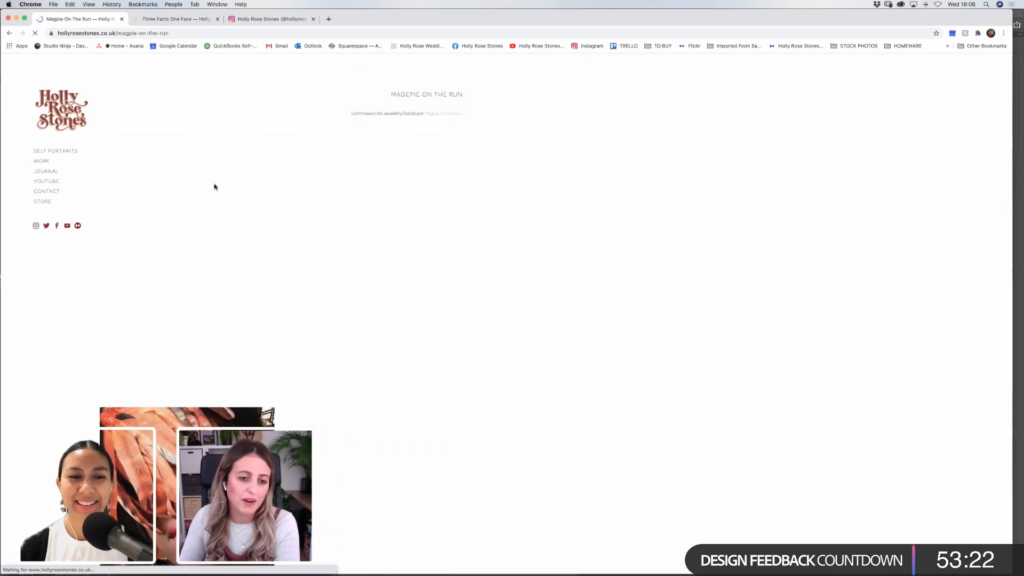
scroll(214, 187, "down", 2)
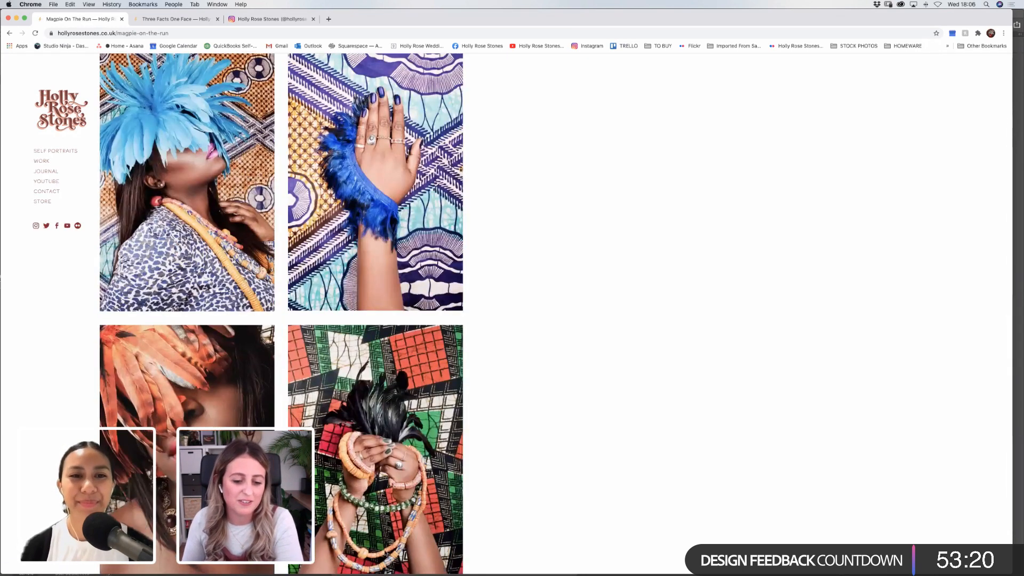
Return to Photoshop and extend the quick selection over the rest of the face, hair and shoulders.
mouse_move(376, 560)
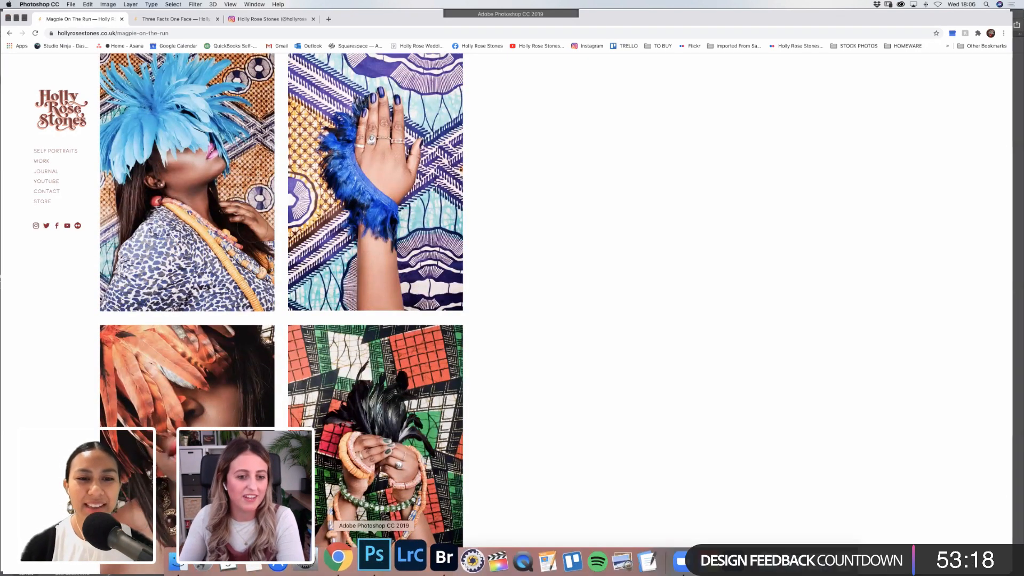
left_click(376, 557)
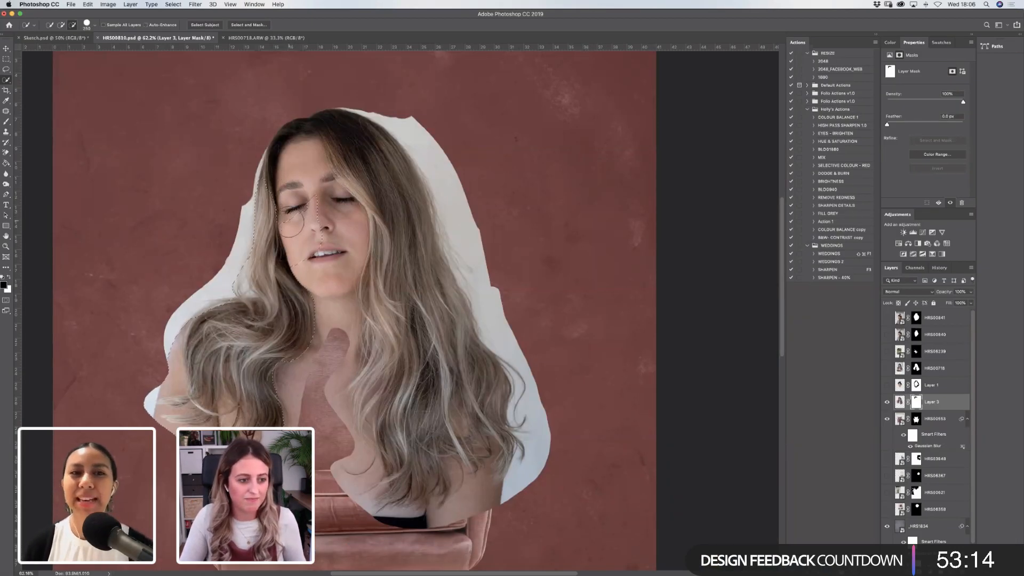
key("x")
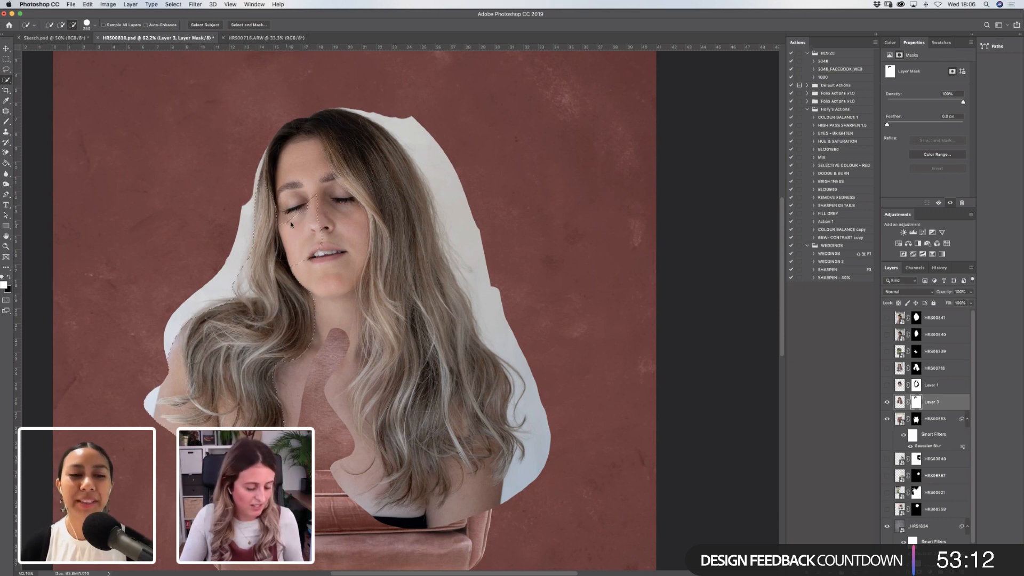
key("alt")
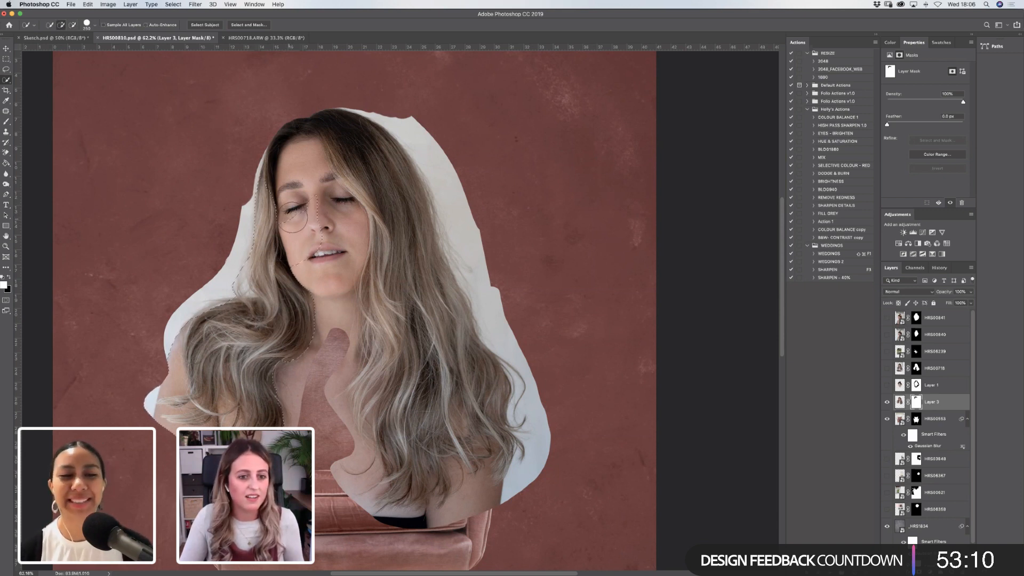
mouse_move(289, 211)
left_mouse_down()
mouse_move(305, 159)
mouse_move(292, 160)
left_mouse_up()
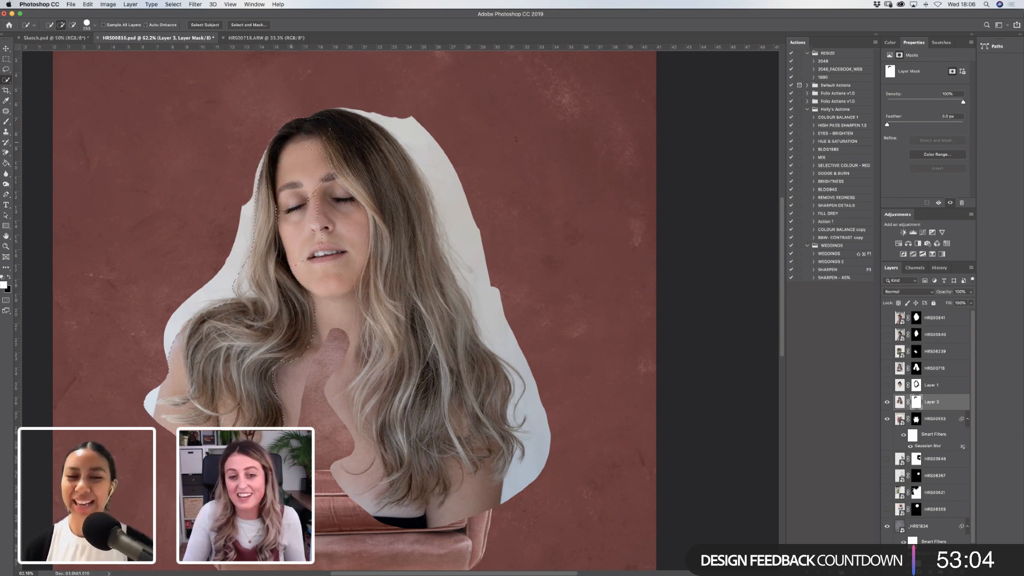
mouse_move(366, 149)
left_mouse_down()
mouse_move(317, 153)
mouse_move(316, 193)
mouse_move(333, 220)
mouse_move(283, 211)
mouse_move(316, 282)
mouse_move(328, 265)
mouse_move(368, 285)
mouse_move(373, 239)
mouse_move(423, 280)
mouse_move(470, 349)
left_mouse_up()
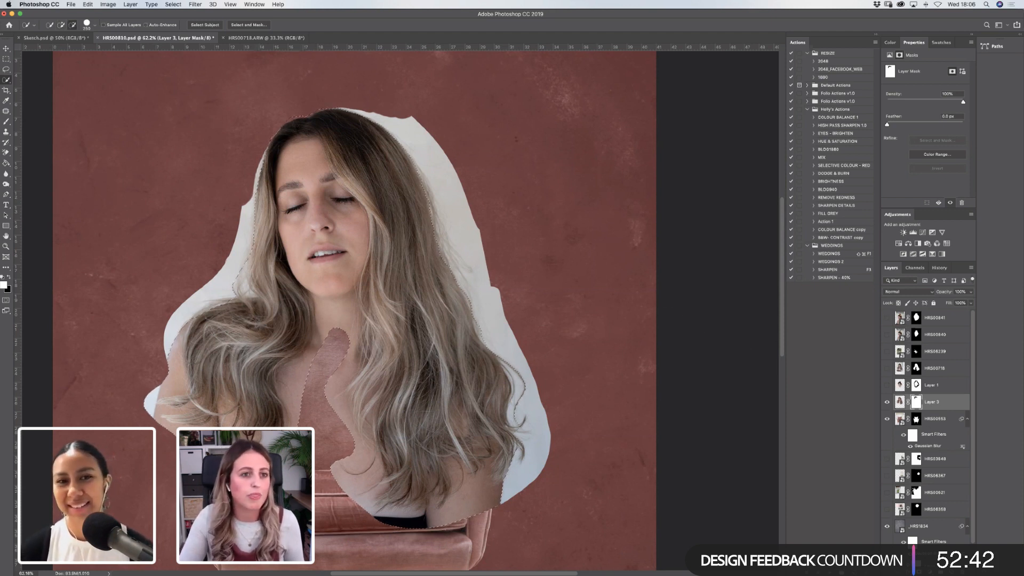
Invert the selection and paint the white backdrop left of the hair out of the mask with a much larger black brush.
left_click(173, 5)
left_click(184, 41)
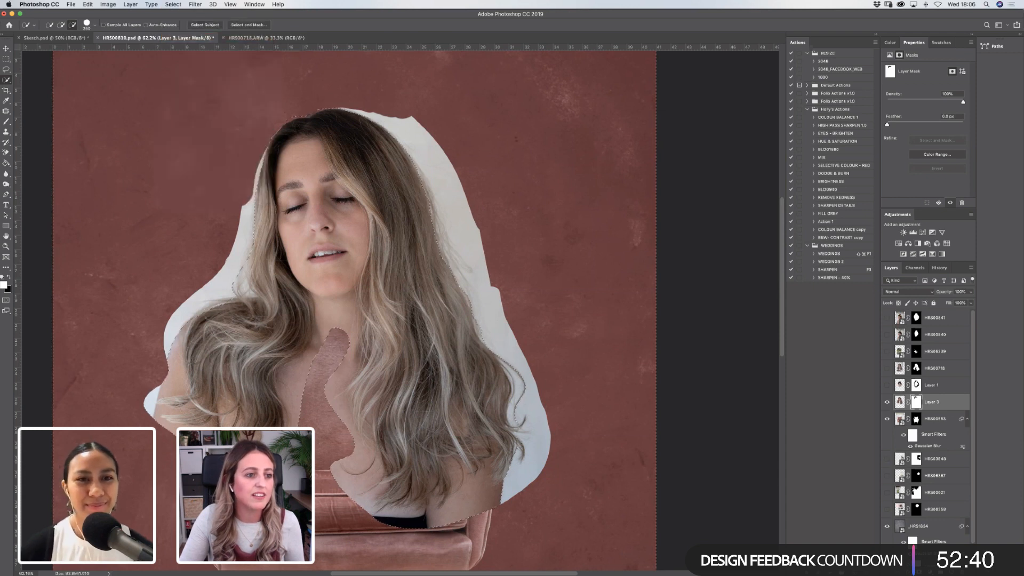
left_click(6, 123)
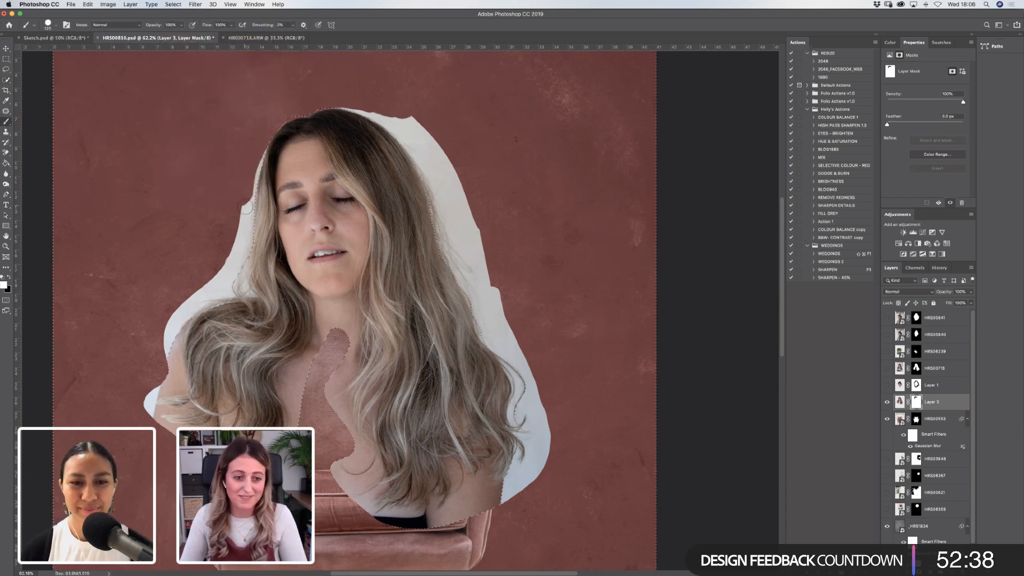
key("bracketright")
key("bracketright")
key("bracketright")
key("bracketright")
key("bracketright")
key("bracketright")
key("bracketright")
key("bracketright")
key("x")
left_click_drag(250, 178, 234, 284)
left_click_drag(248, 238, 195, 444)
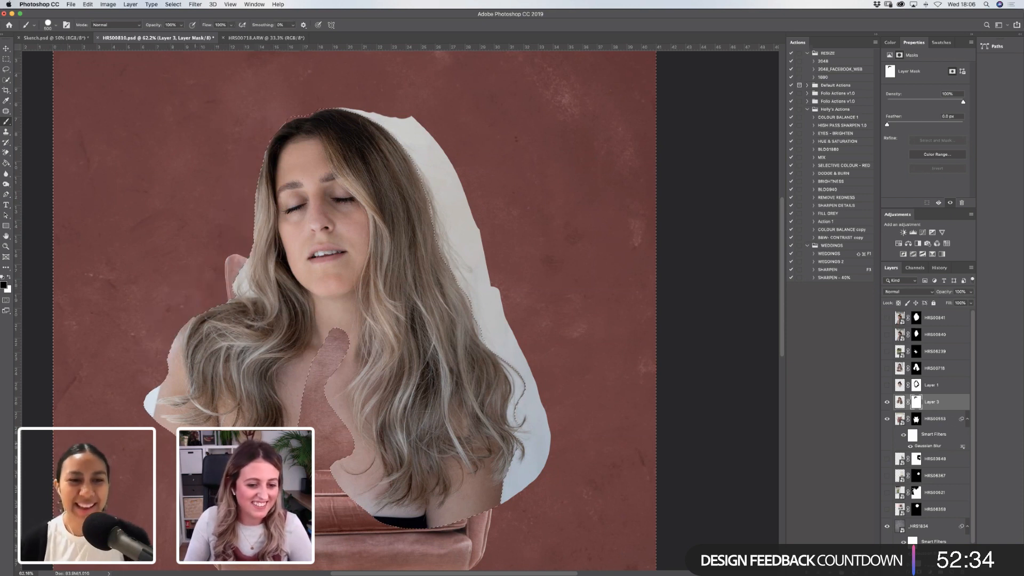
Mask out the white backdrop along the right of the hair up to the crown, and invert the selection back onto the figure.
mouse_move(525, 499)
left_mouse_down()
mouse_move(514, 477)
mouse_move(528, 444)
mouse_move(520, 382)
mouse_move(489, 264)
mouse_move(463, 202)
mouse_move(395, 120)
left_mouse_up()
left_click_drag(417, 157, 349, 95)
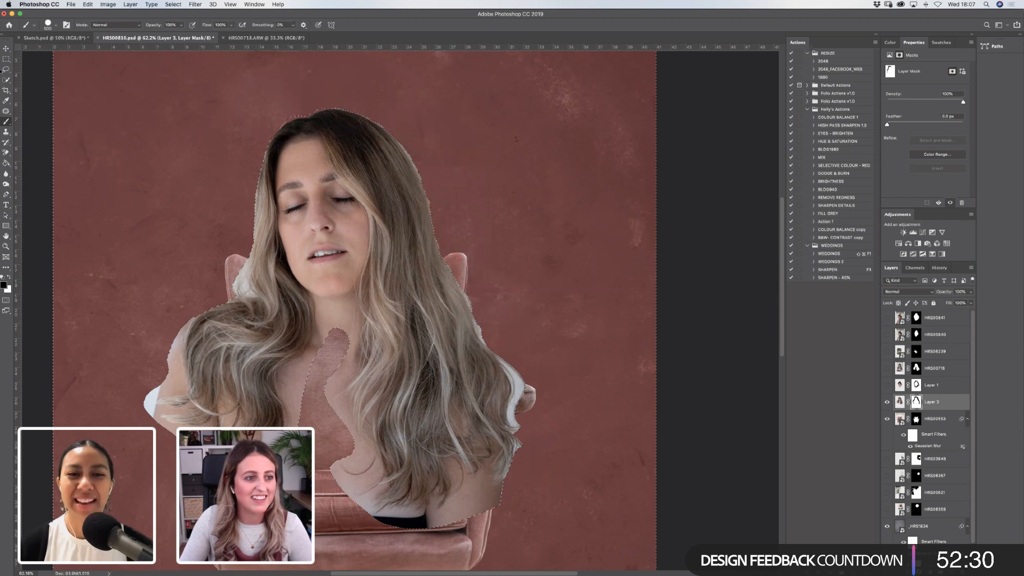
left_click(173, 4)
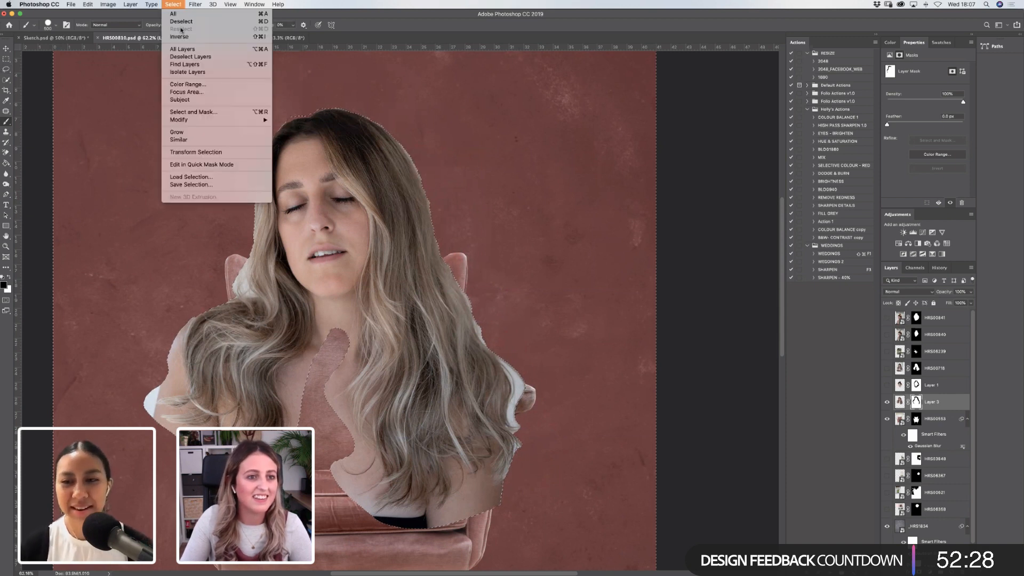
left_click(180, 37)
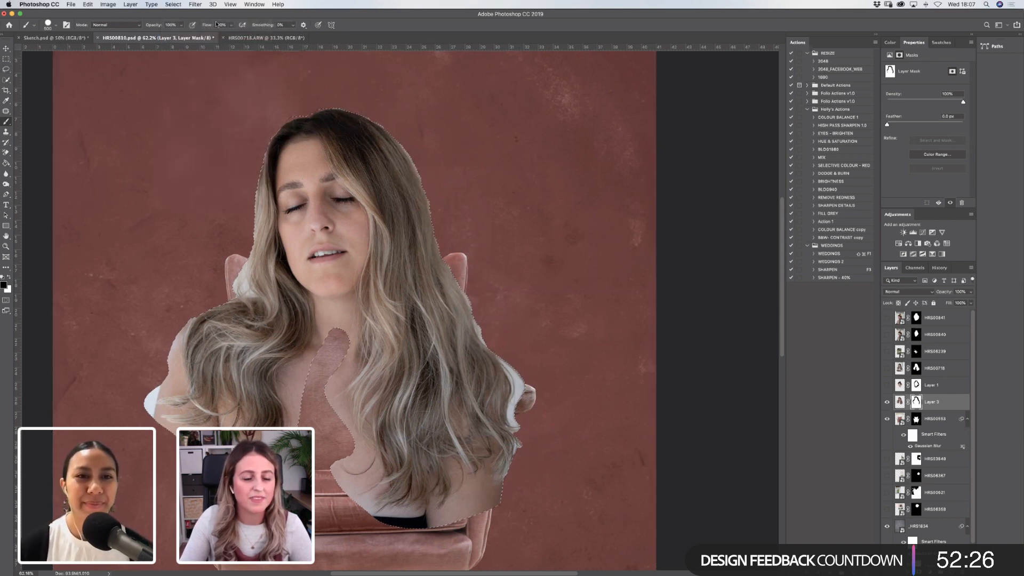
Reselect the long-haired figure automatically with Select Subject.
left_click(7, 80)
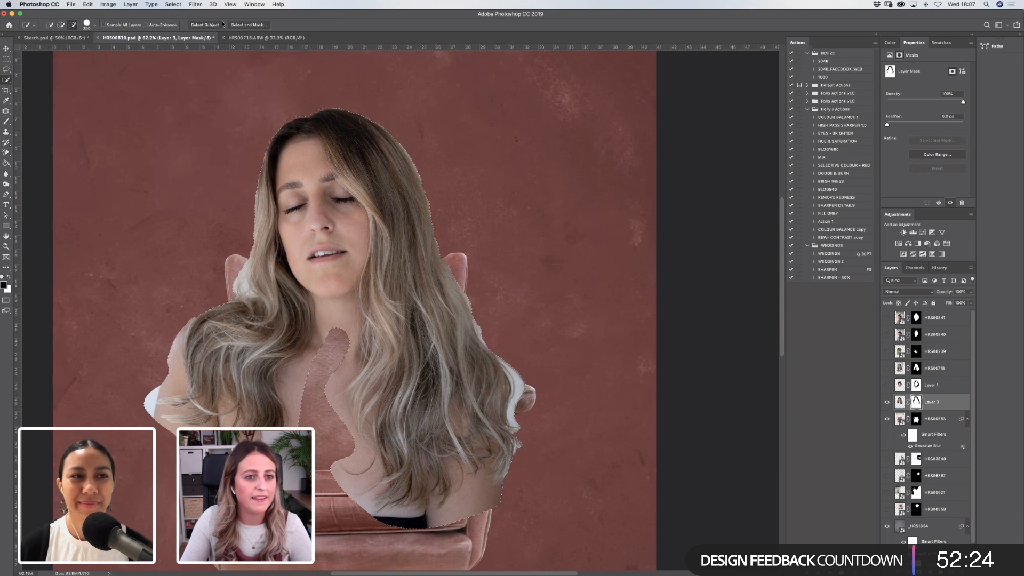
left_click(212, 25)
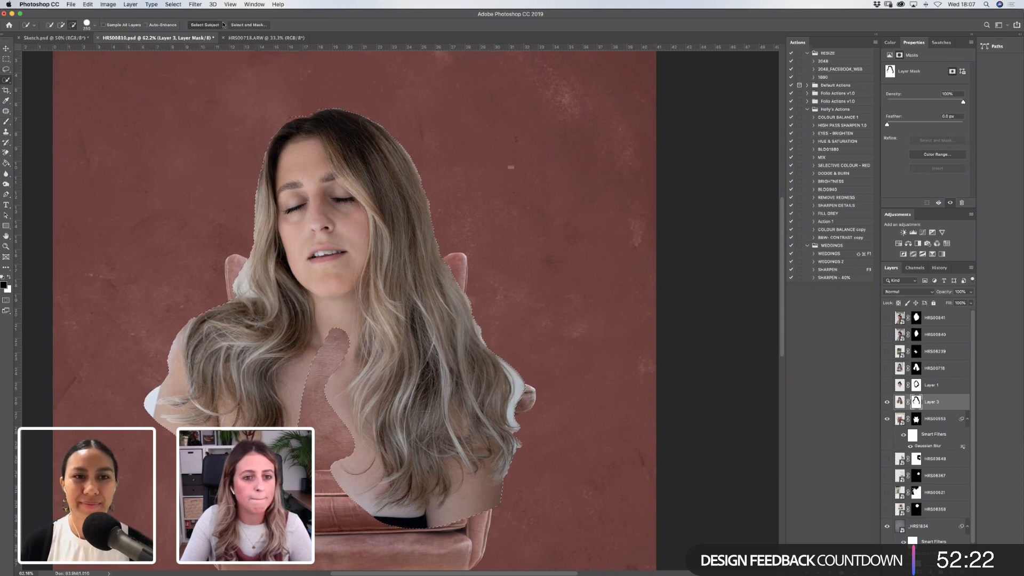
left_click(563, 188)
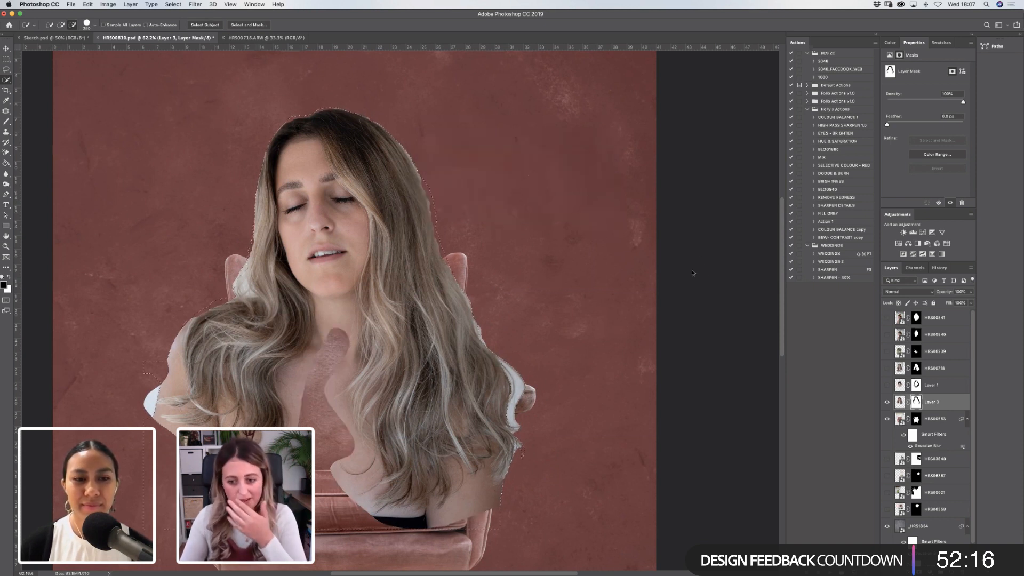
left_click(899, 403)
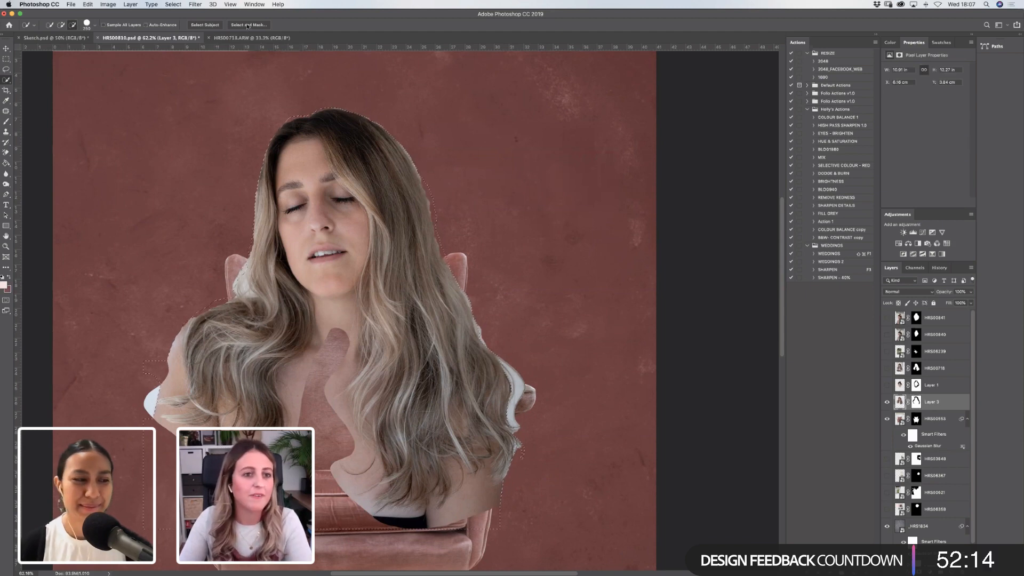
key("super+alt+r")
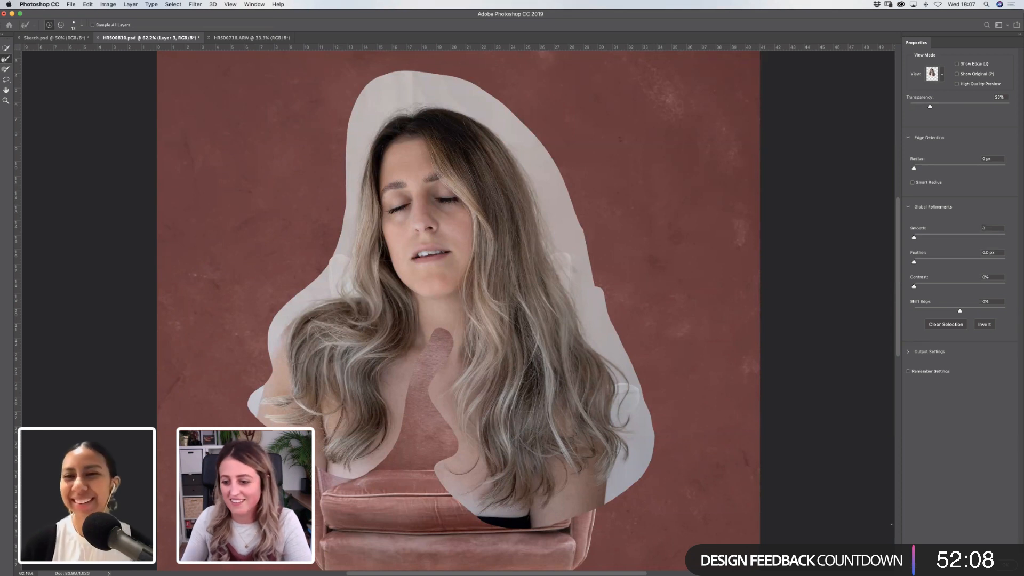
key("Escape")
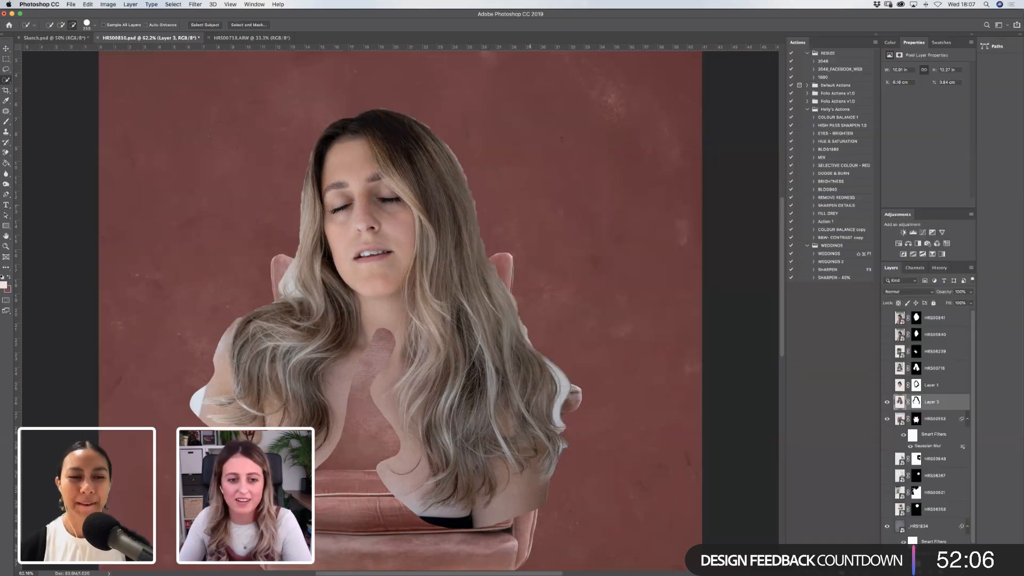
Clear the selection and paint the pale fringe beside the hair and the chest skin out of Layer 3's mask in black.
key("m")
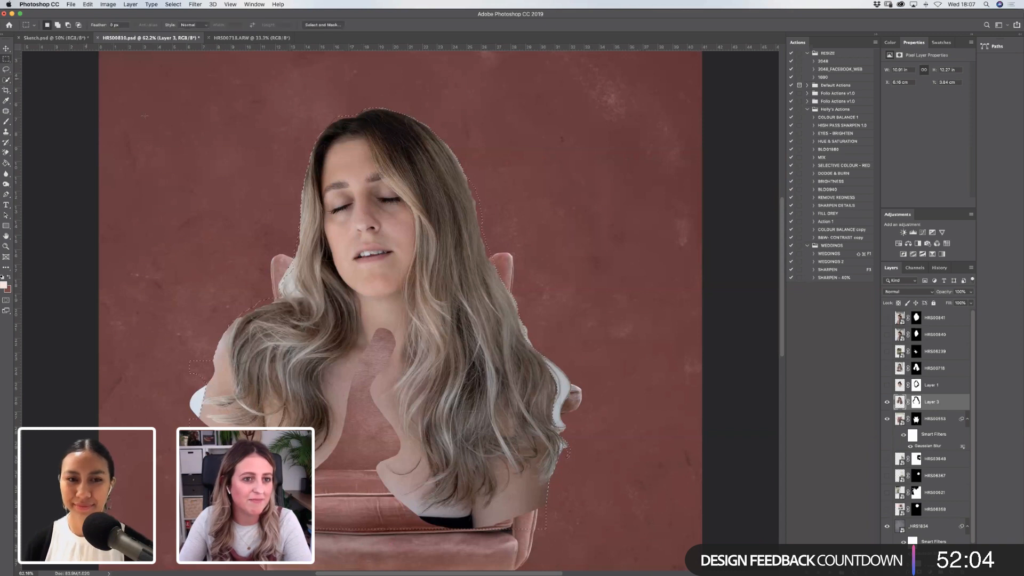
left_click(6, 122)
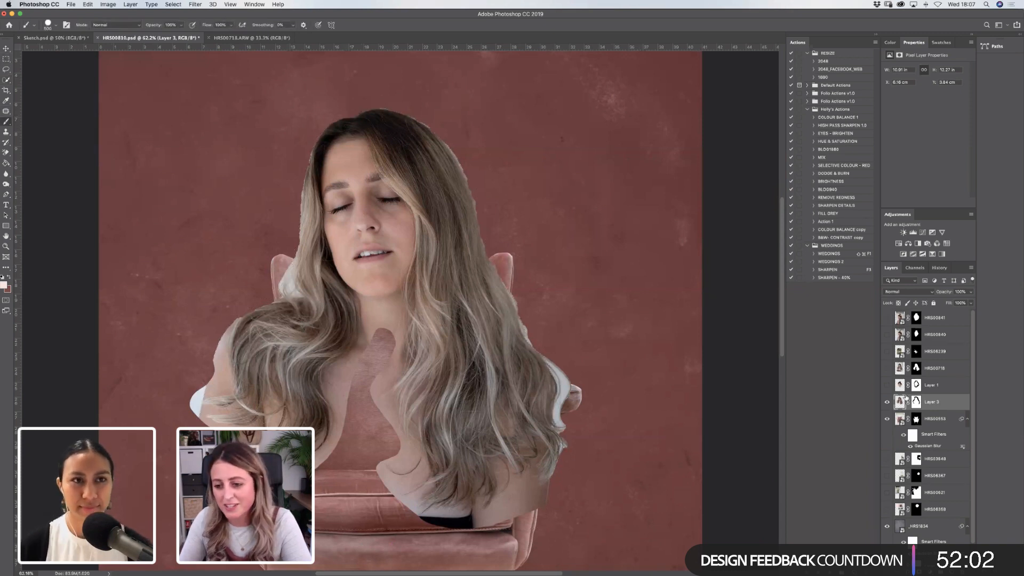
left_click(916, 402)
key("]")
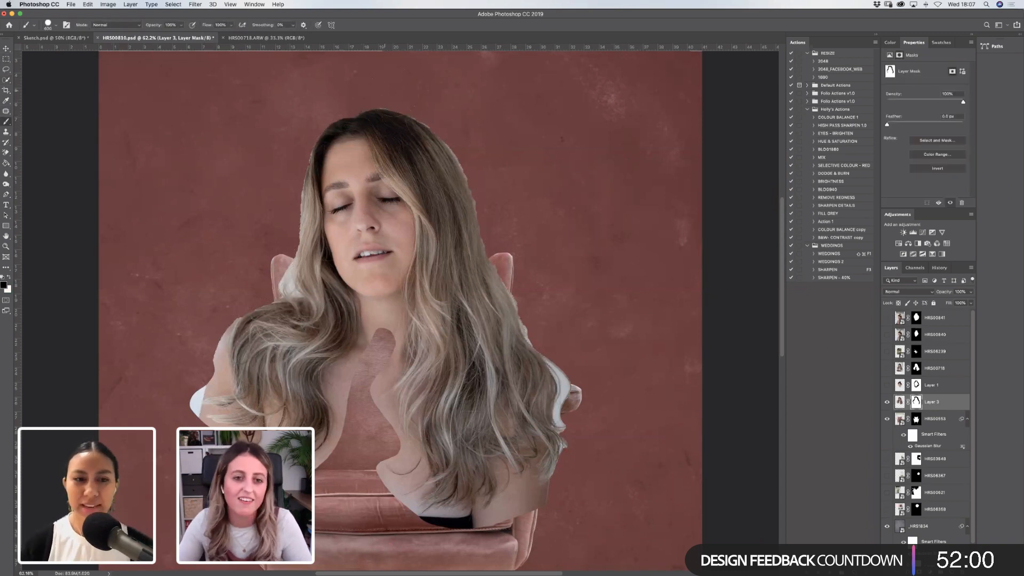
key("[")
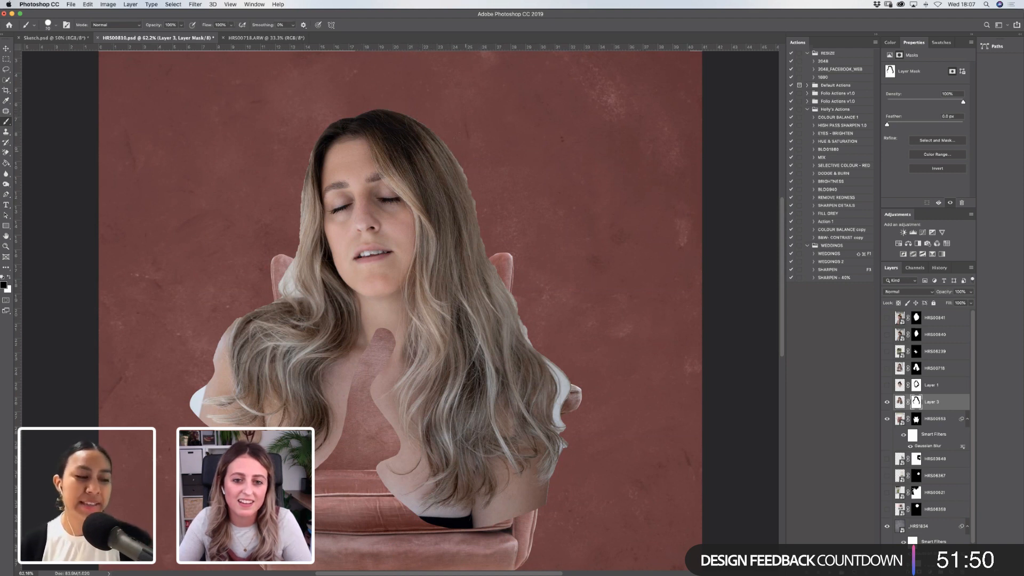
key("bracketright")
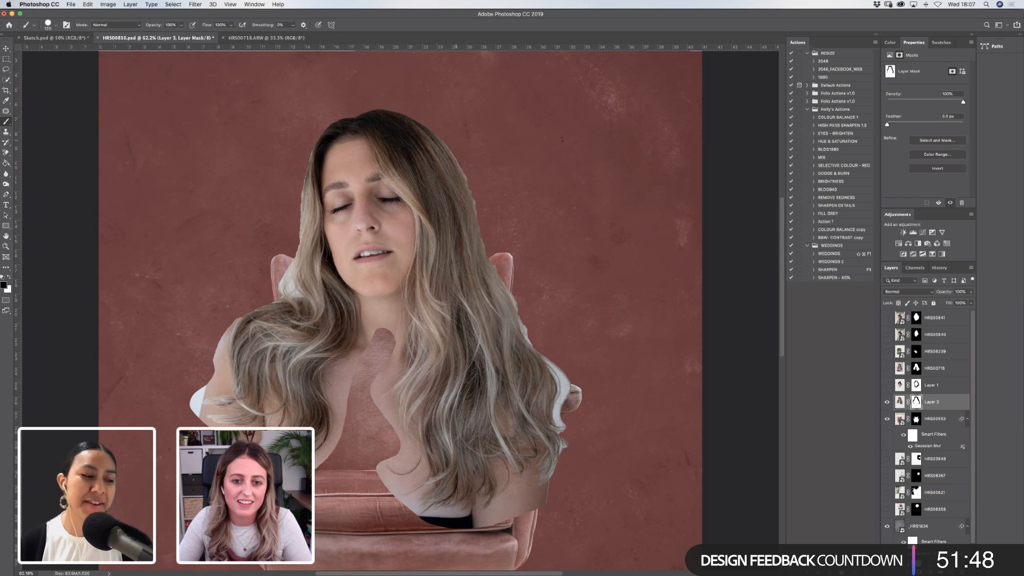
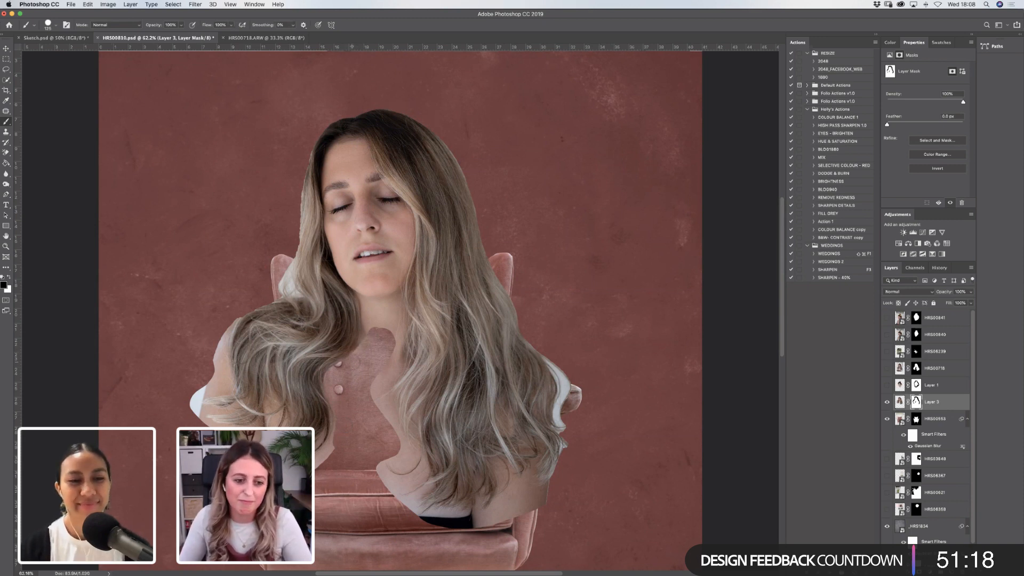
Mask out the white remnant and bare shoulder outside the hair on the chair's left side with a smaller black brush.
mouse_move(190, 400)
left_mouse_down()
mouse_move(198, 386)
mouse_move(205, 397)
mouse_move(233, 390)
left_mouse_up()
key("[")
key("[")
key("[")
key("[")
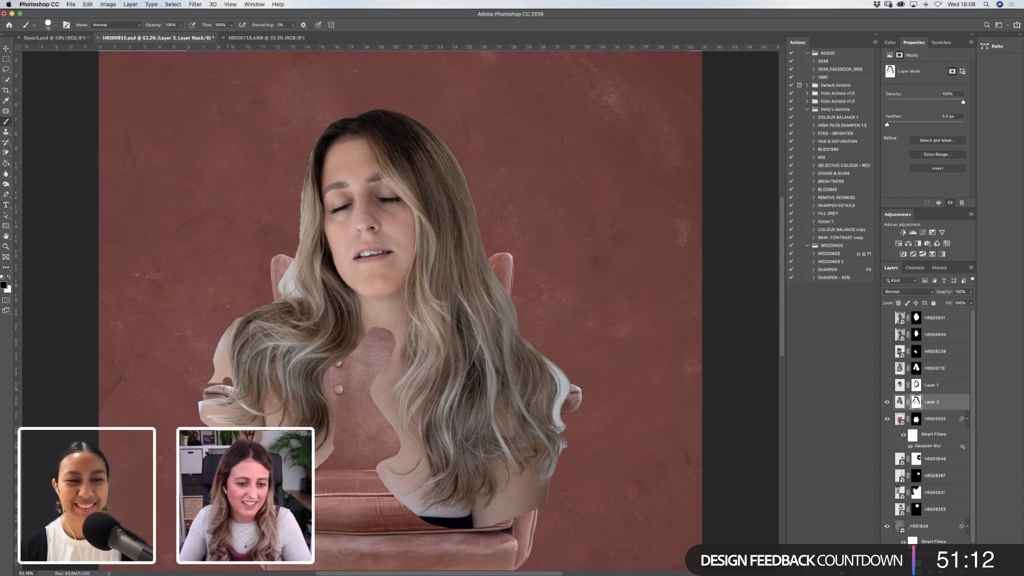
mouse_move(229, 390)
left_mouse_down()
mouse_move(229, 326)
mouse_move(243, 312)
mouse_move(209, 370)
left_mouse_up()
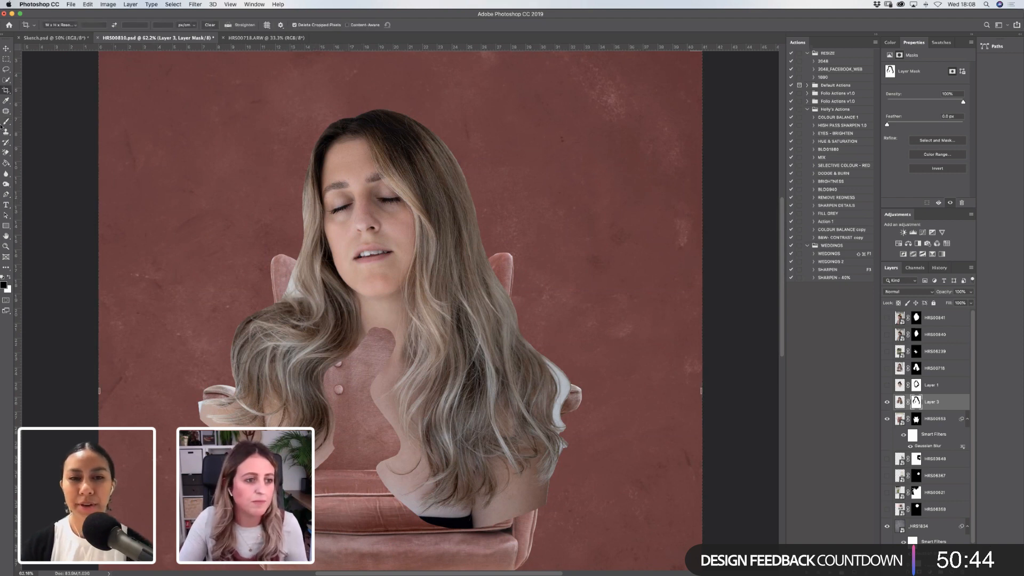
Target Layer 3's image instead of its mask and set up the Background Eraser with a 250 px brush.
key("x")
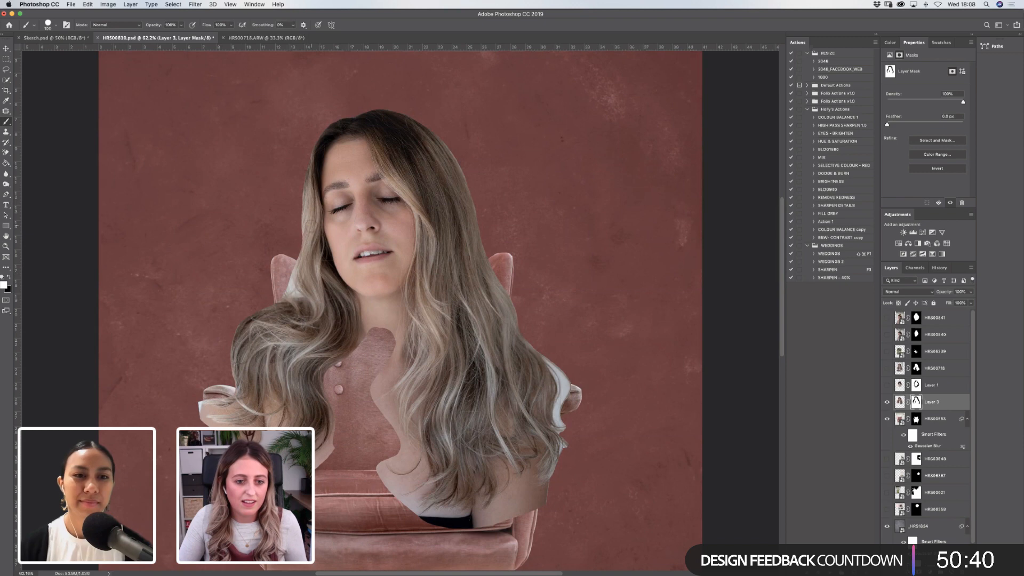
key("z")
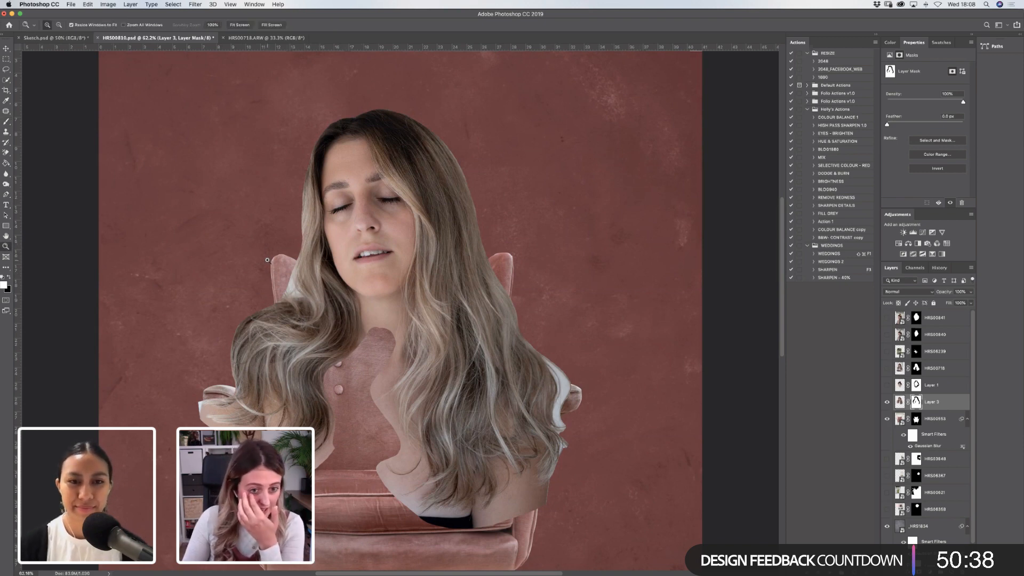
left_click_drag(225, 224, 386, 353)
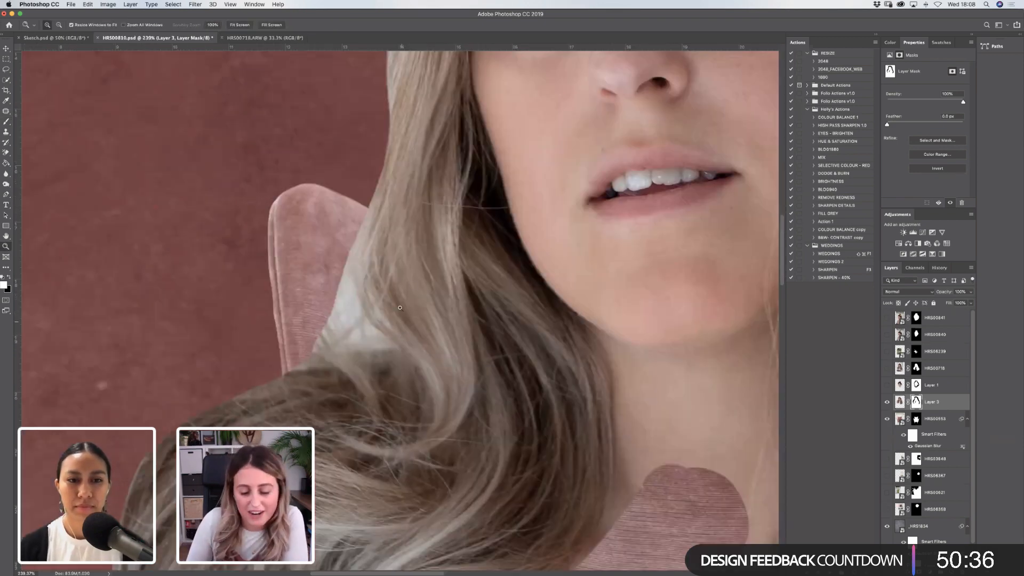
left_click(901, 405)
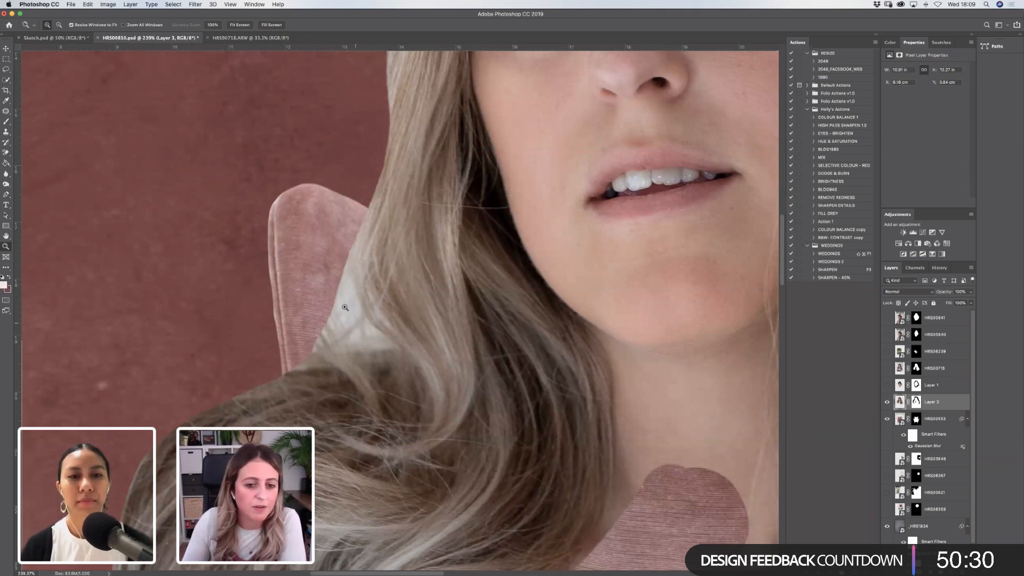
left_click(7, 153)
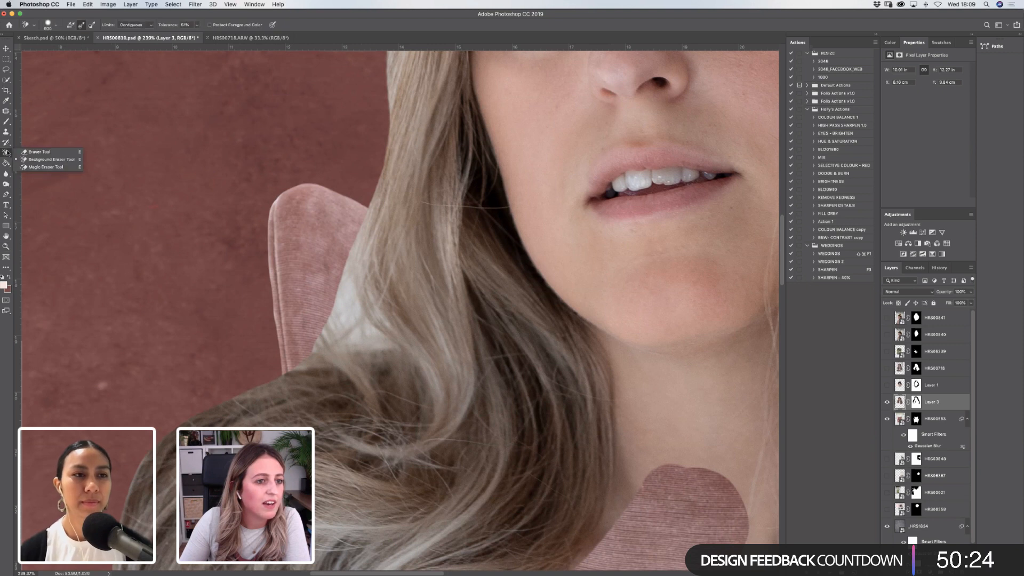
left_click(44, 160)
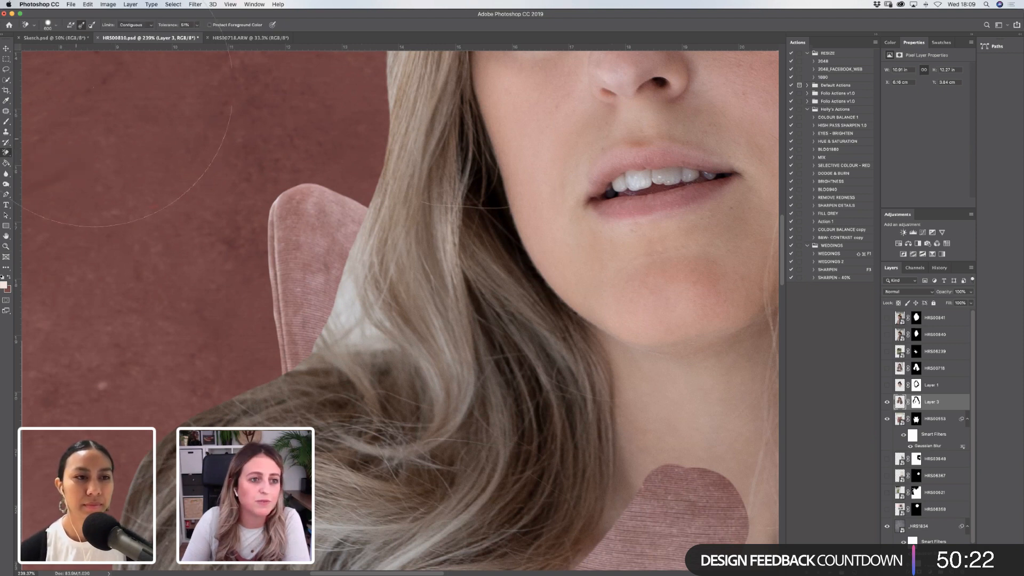
key("bracketleft")
key("bracketleft")
key("bracketleft")
key("bracketleft")
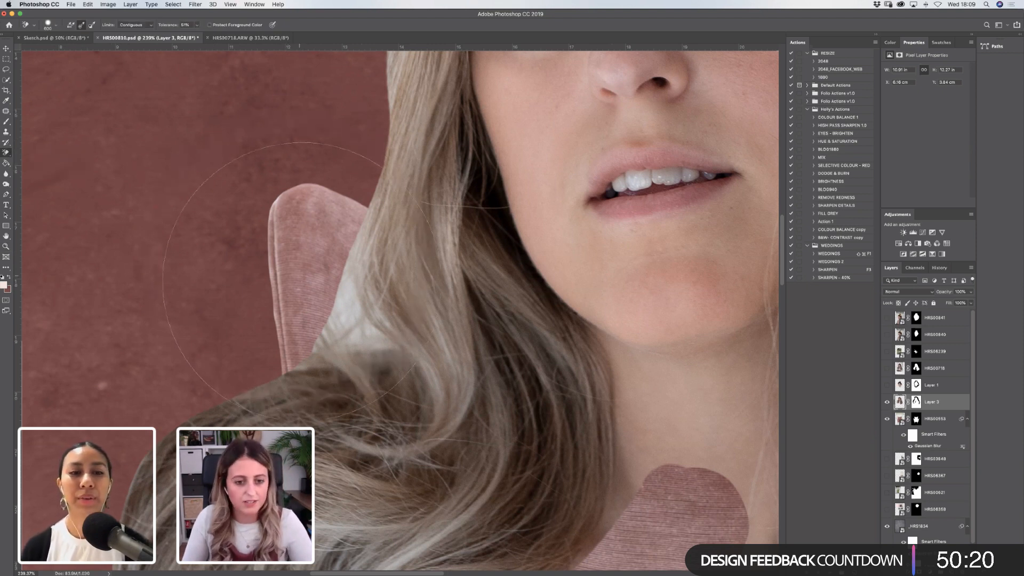
key("bracketright")
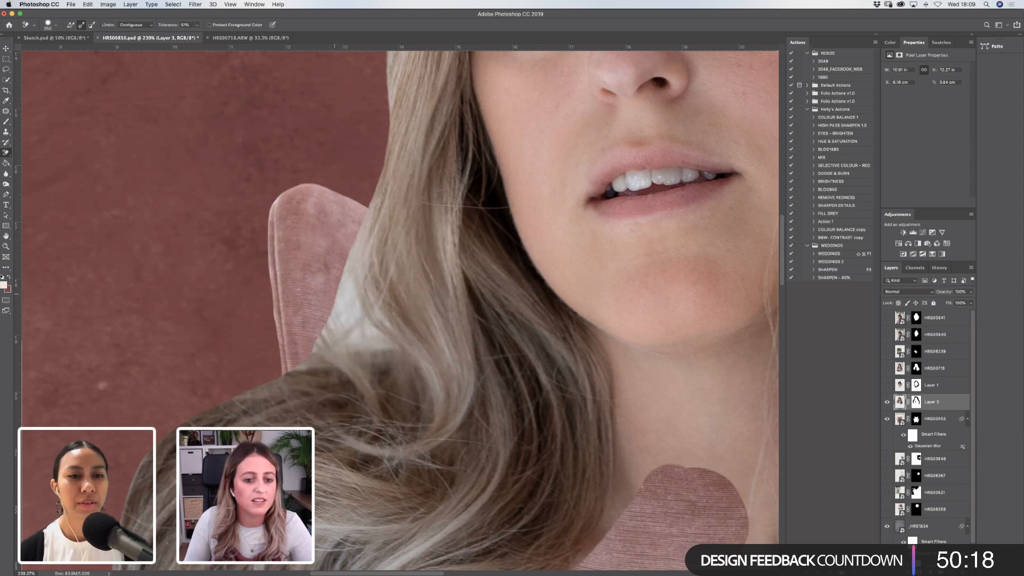
Set the eraser tolerance to 50% and erase the white backdrop patch between the hair and the chair back.
left_click(191, 24)
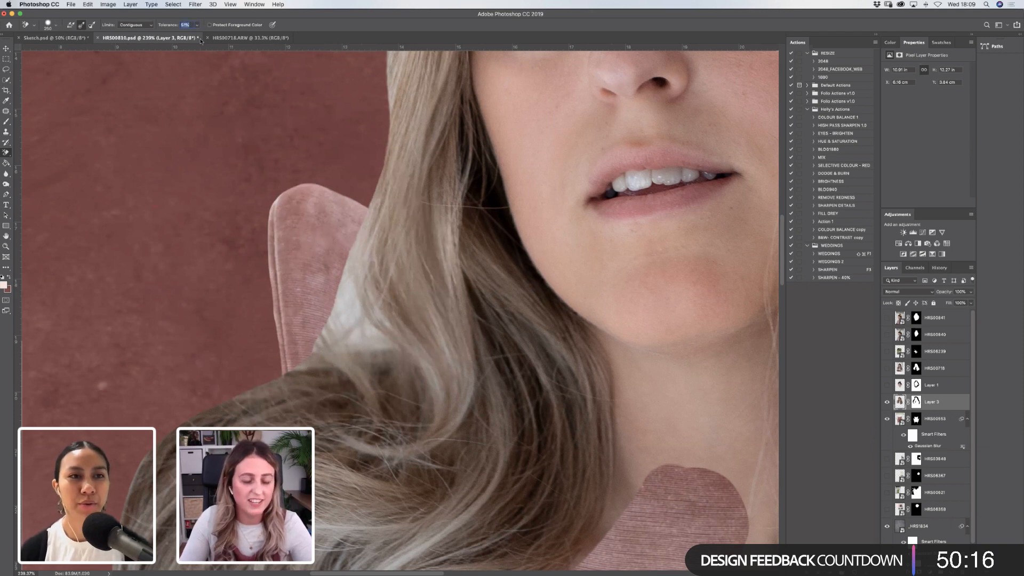
key("Down")
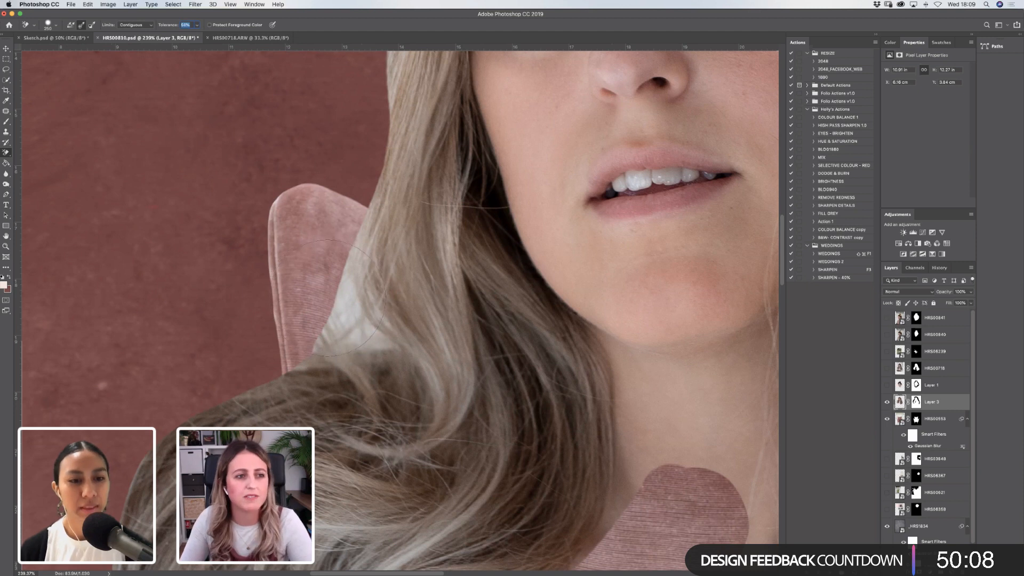
left_click(333, 300)
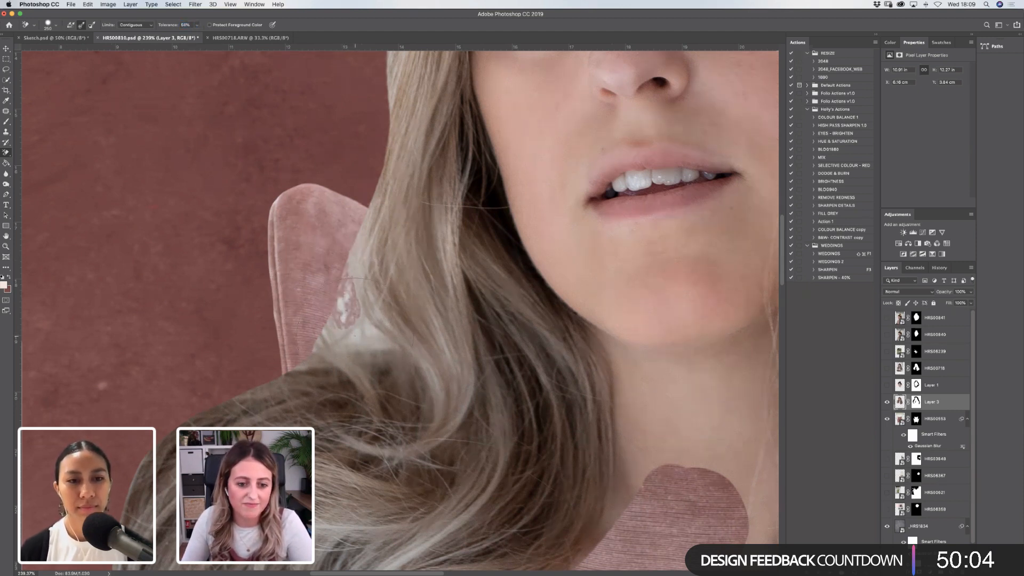
left_click(352, 337)
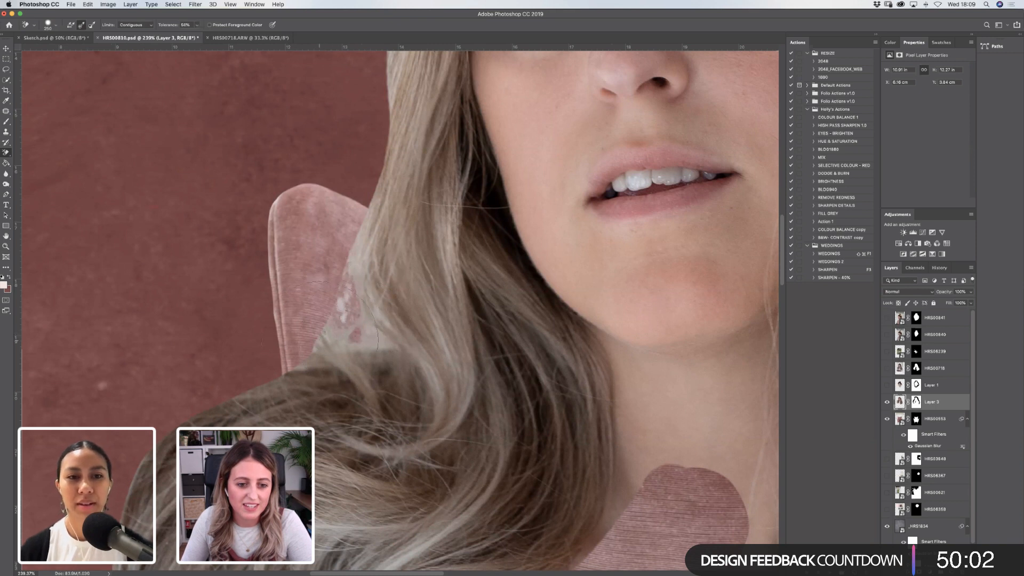
left_click(368, 339)
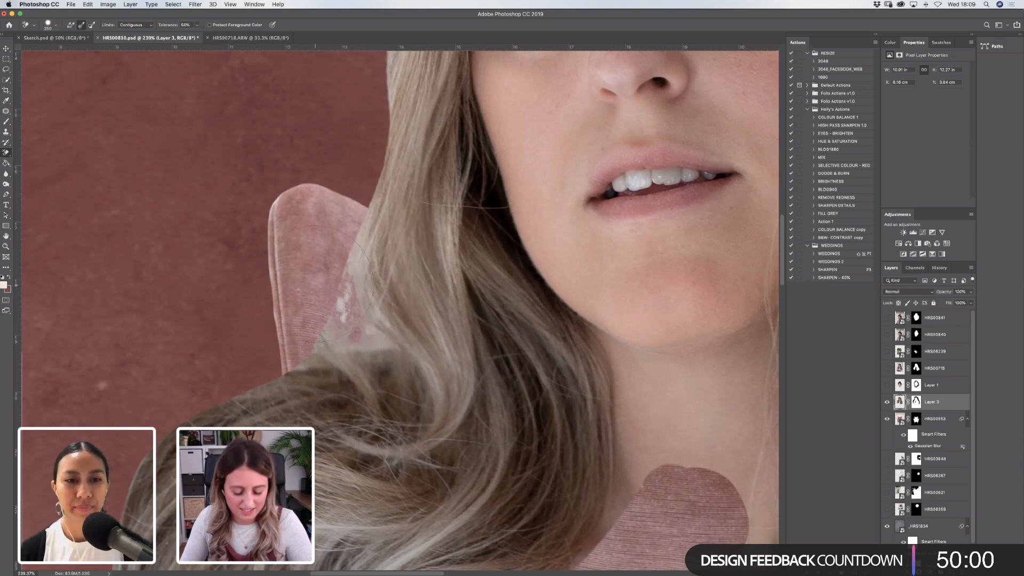
Reduce the Background Eraser brush to suit the small white flecks left between the hair and the chair back.
key("[")
key("[")
key("[")
key("[")
key("[")
key("[")
key("[")
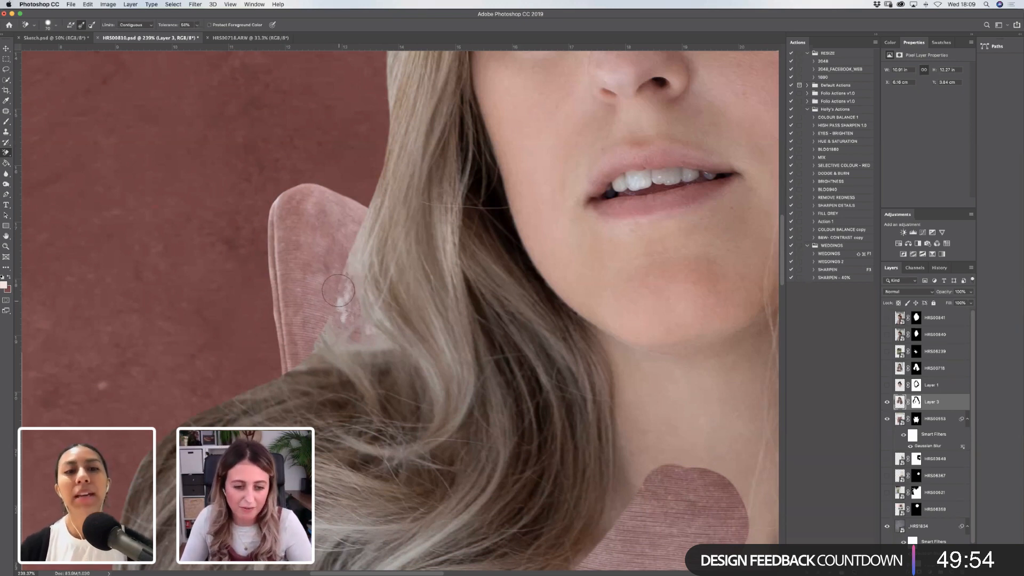
key("[")
key("[")
key("[")
key("[")
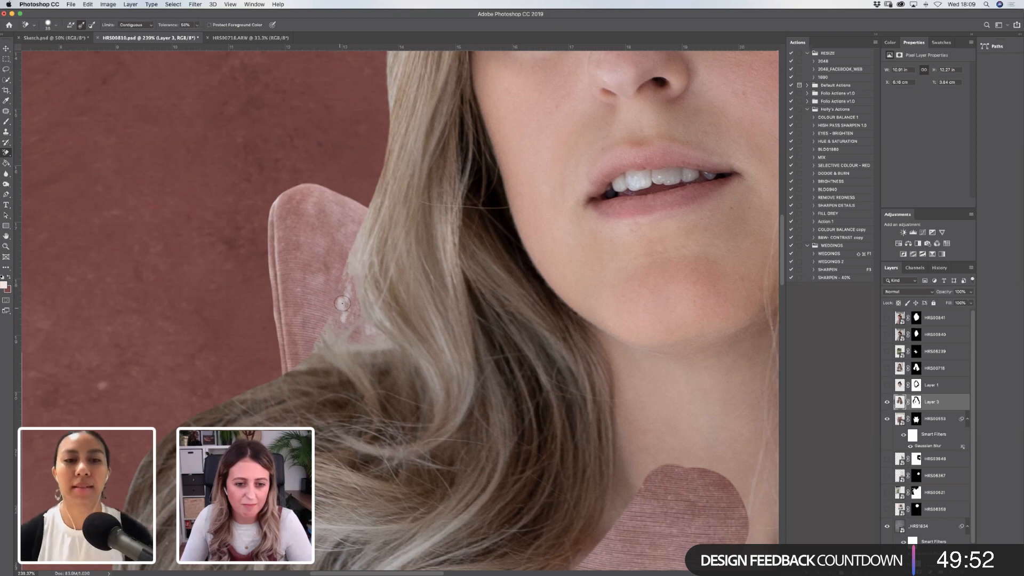
key("]")
key("]")
key("]")
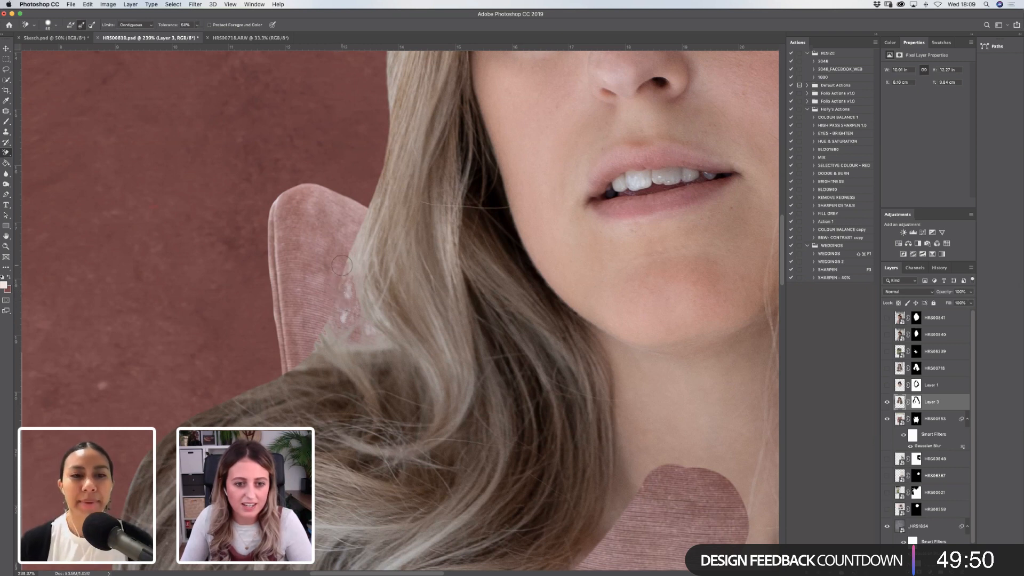
Paint black on Layer 3's mask with a small brush to hide the white specks on the chair back beside the hair.
key("]")
key("]")
key("]")
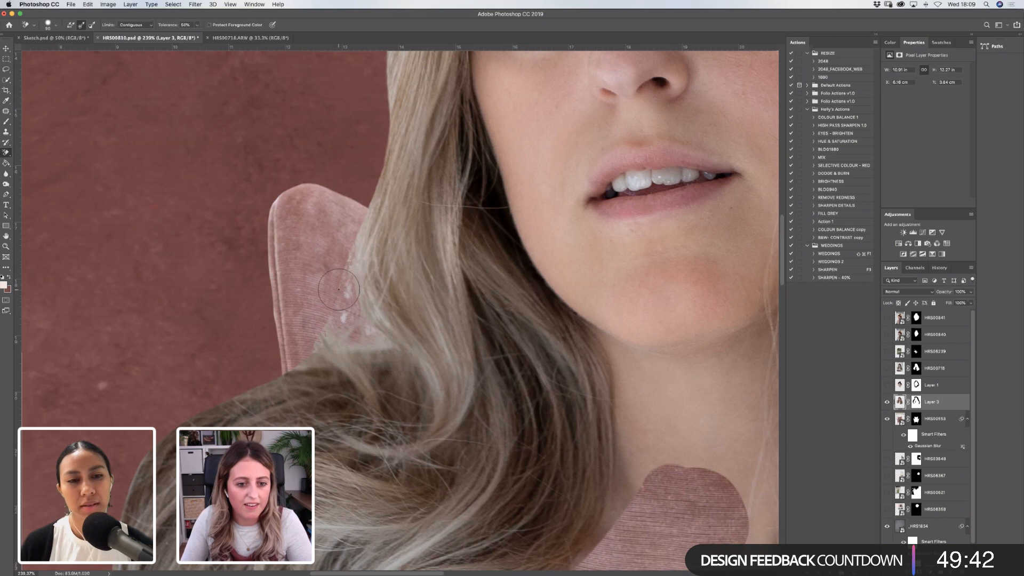
left_click(916, 402)
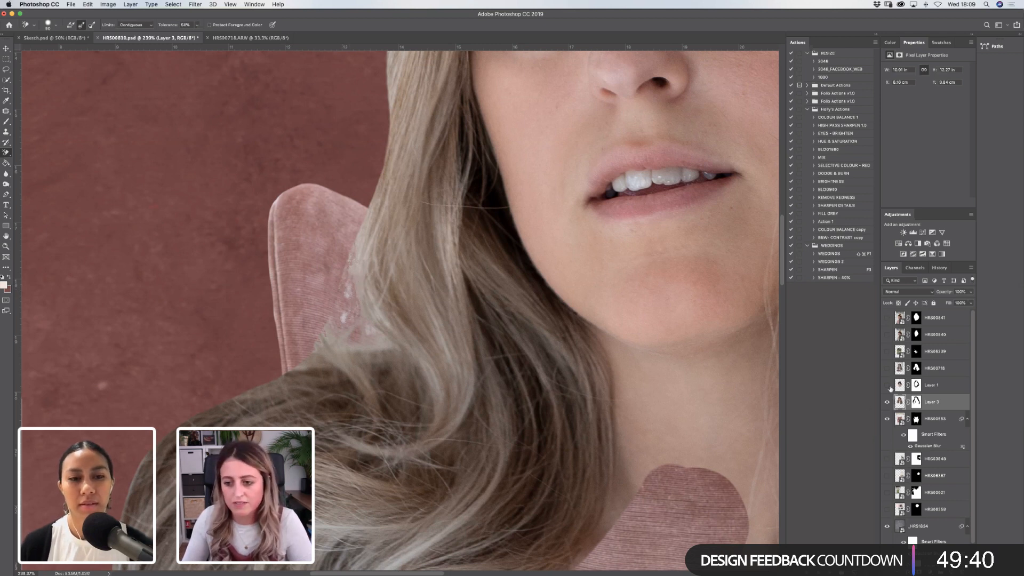
key("b")
key("bracketleft")
key("bracketleft")
key("bracketleft")
key("bracketleft")
key("bracketleft")
key("bracketleft")
key("bracketleft")
key("bracketleft")
key("bracketleft")
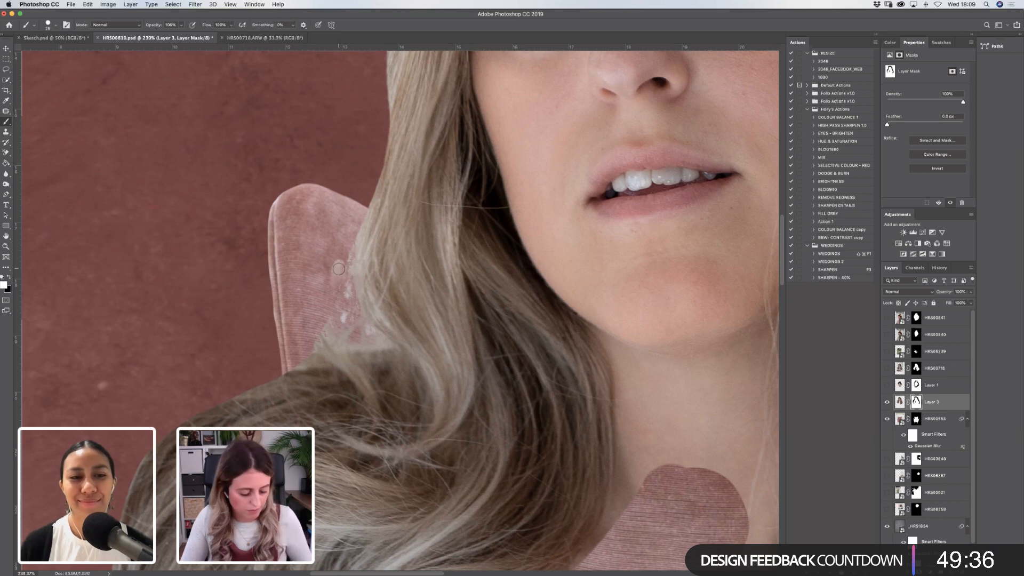
key("x")
left_click_drag(340, 266, 349, 299)
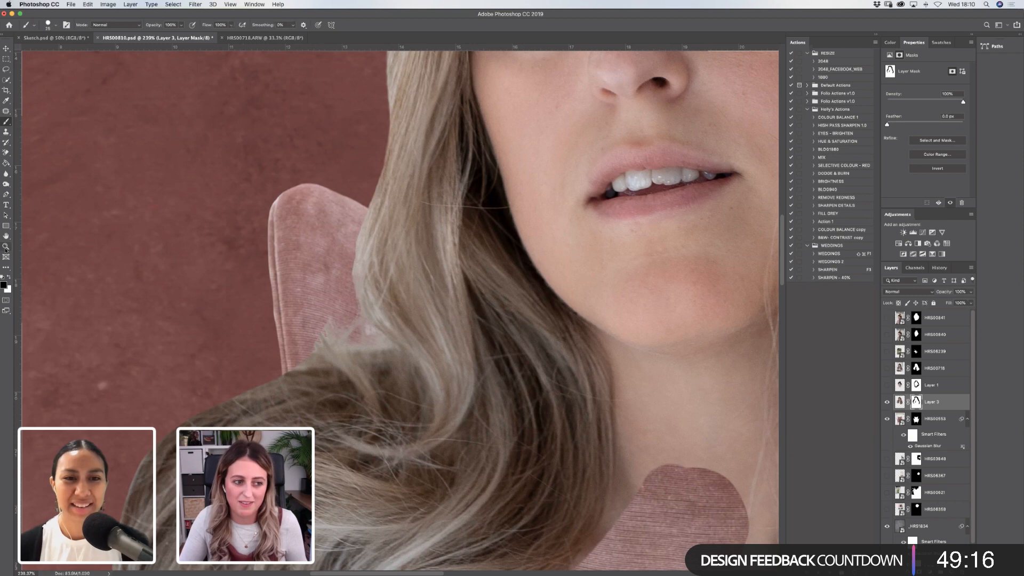
Brush black on Layer 3's mask to clear the stray pale fringe where the chair back meets the shoulder hair.
key("z")
left_click(240, 24)
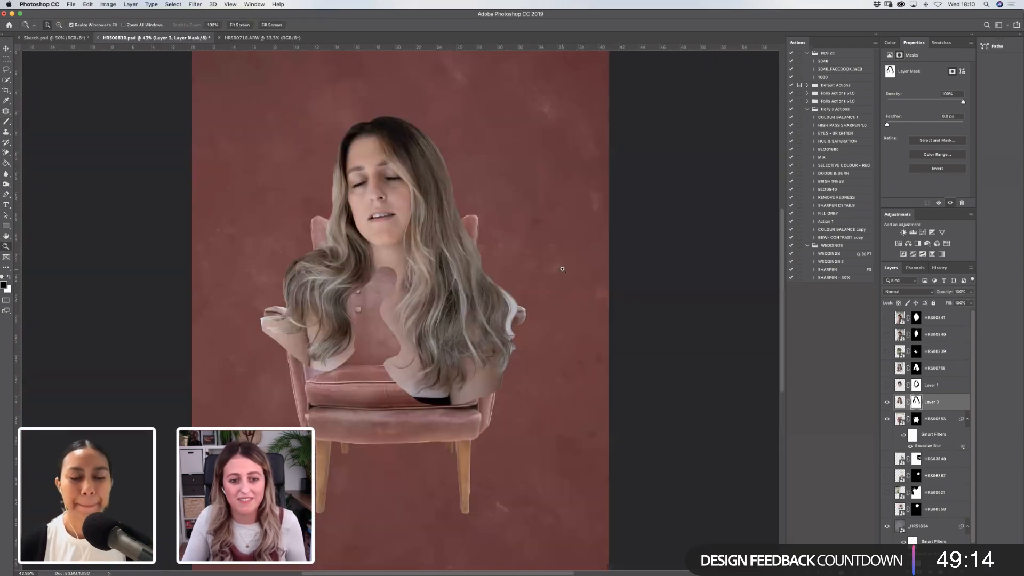
left_click_drag(386, 247, 358, 268)
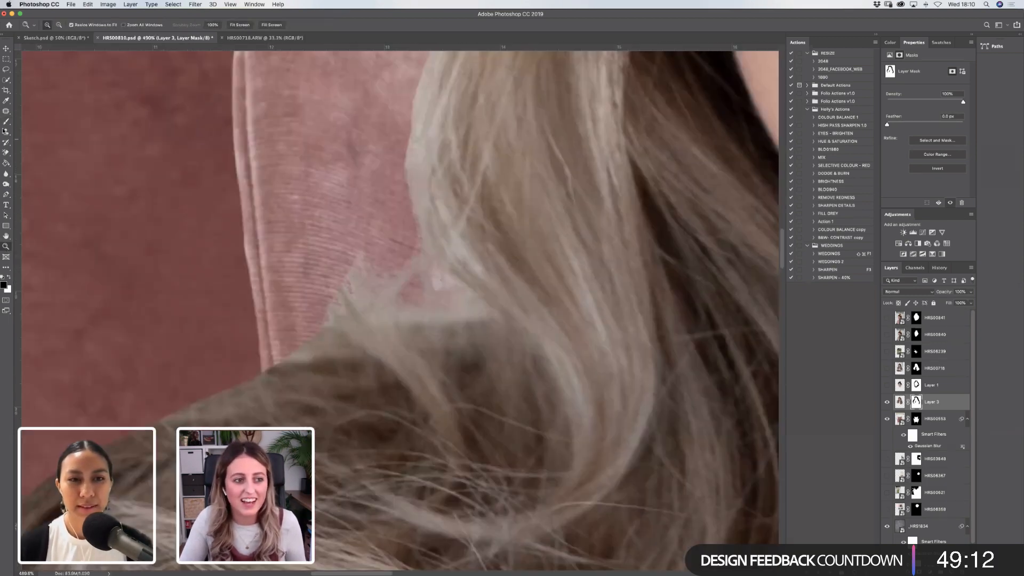
key("b")
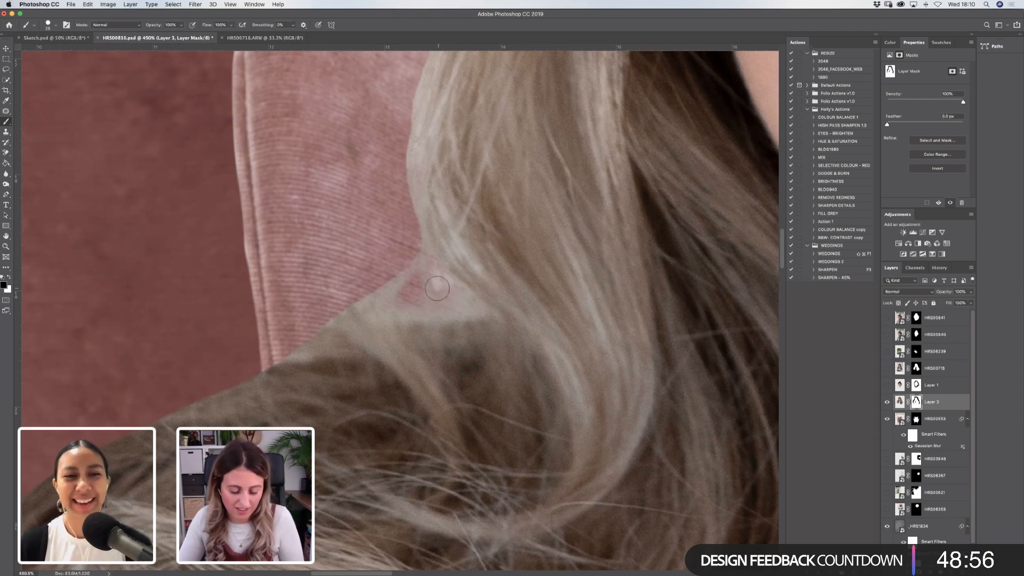
Soften the pale patch in the gap between the hair and chair with a smaller mask brush at 51% opacity.
key("bracketleft")
key("bracketleft")
key("bracketleft")
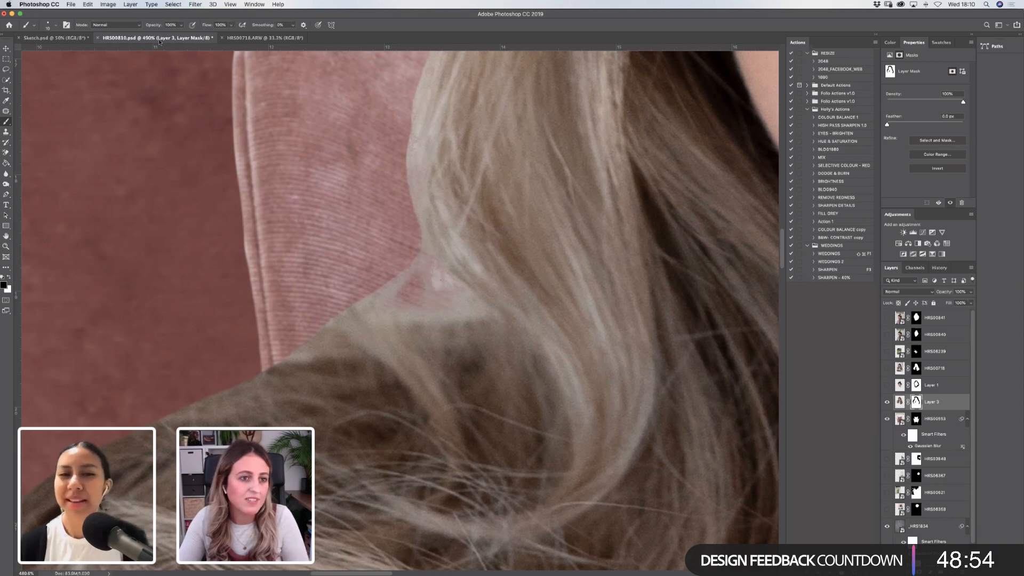
left_click_drag(181, 25, 165, 34)
left_click_drag(433, 276, 450, 285)
left_click(181, 26)
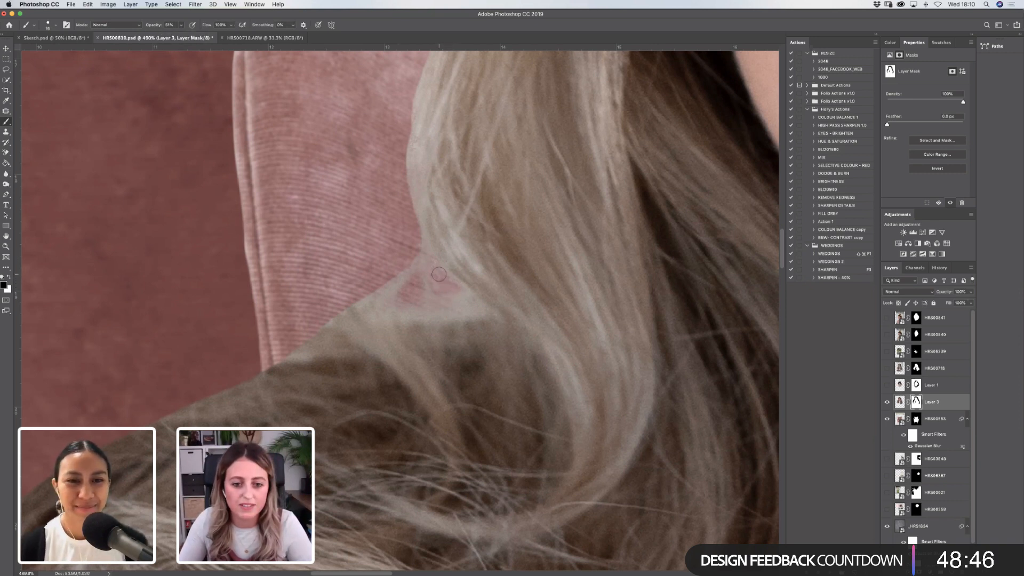
Paint a short white test stroke at 51% opacity on Layer 3's mask, on the backdrop above the chair's left armrest.
left_click(6, 246)
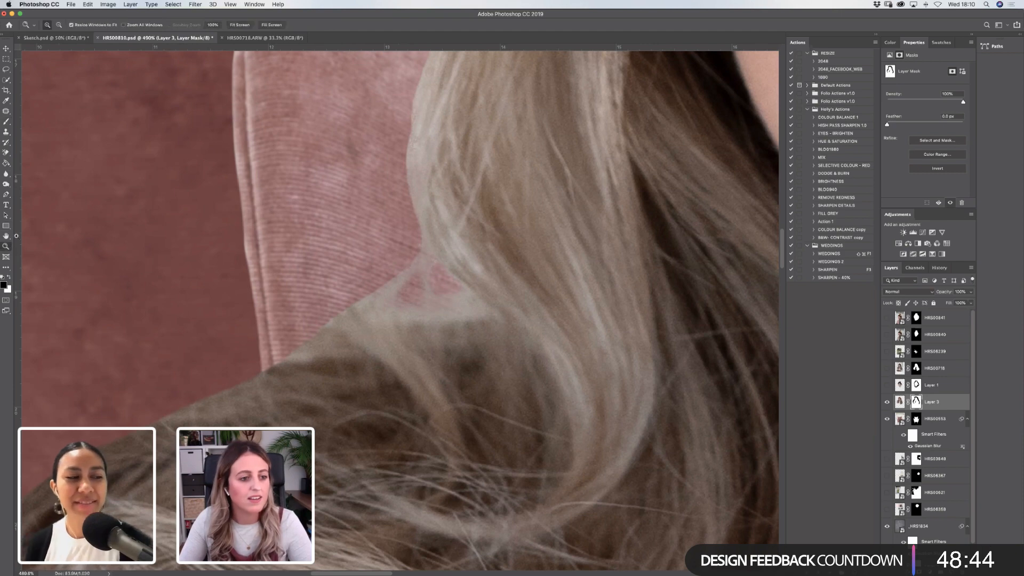
left_click(241, 25)
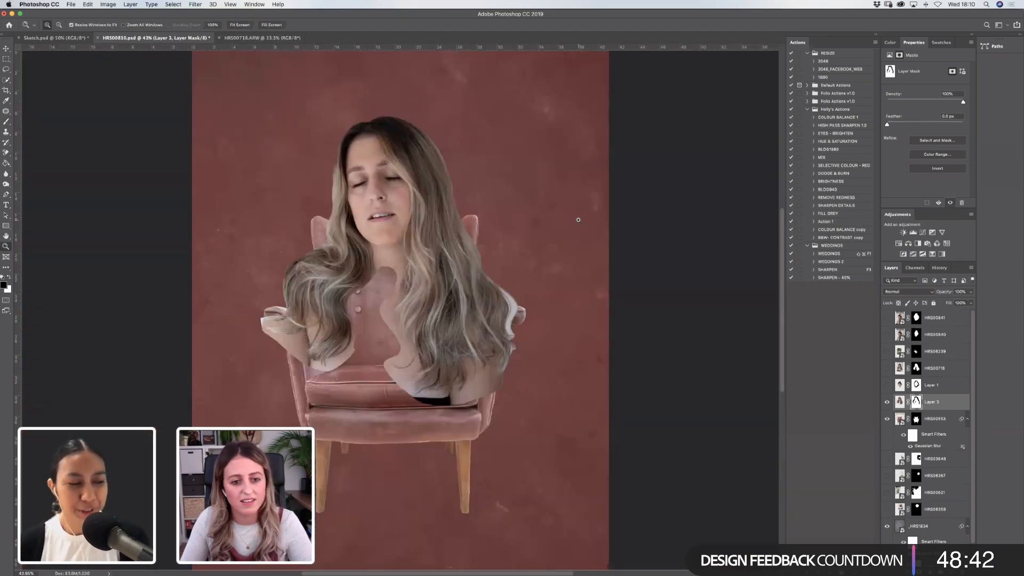
left_click_drag(220, 286, 433, 404)
left_click_drag(309, 209, 504, 393)
key("b")
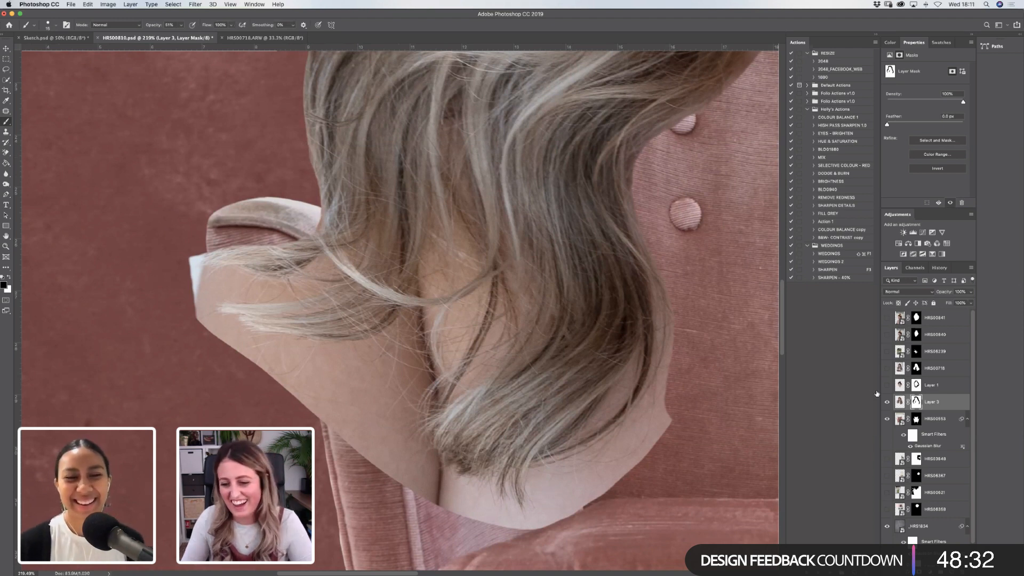
key("x")
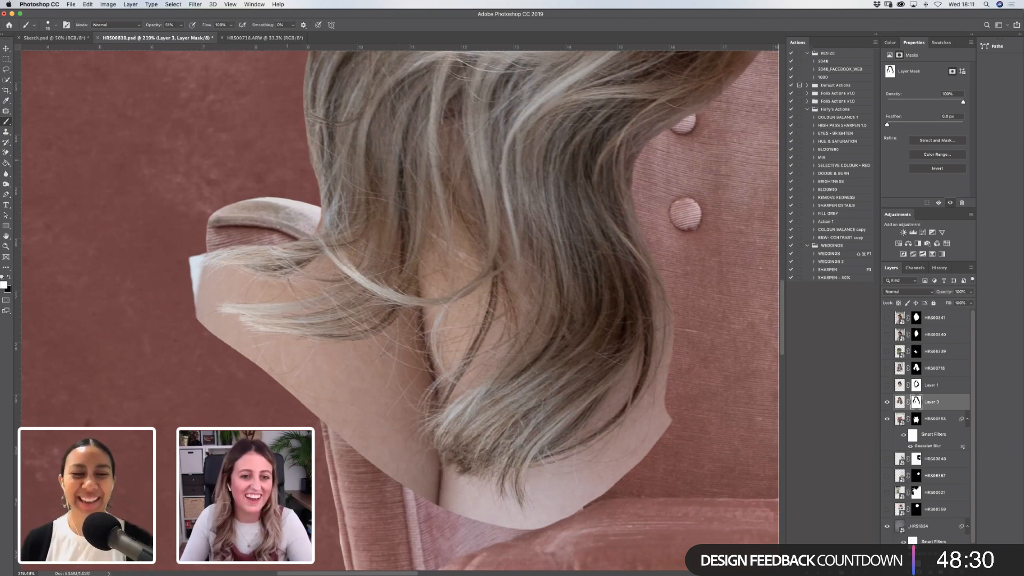
mouse_move(287, 145)
left_mouse_down()
mouse_move(307, 159)
mouse_move(277, 165)
mouse_move(294, 178)
left_mouse_up()
Set the brush opacity to 100% and paint black over the test stroke on the mask to hide it.
key("x")
left_click_drag(182, 36, 202, 36)
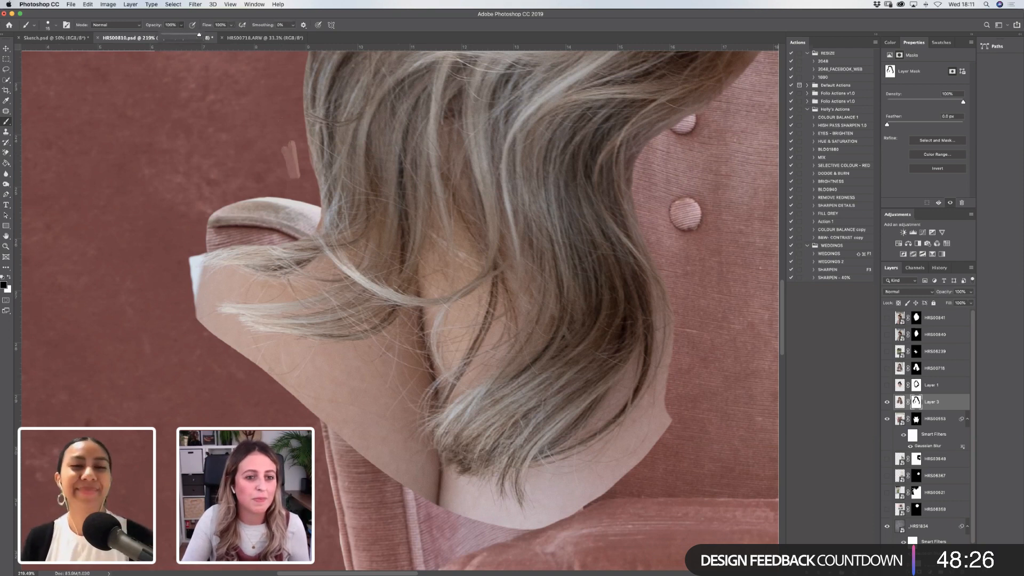
left_click_drag(296, 153, 294, 175)
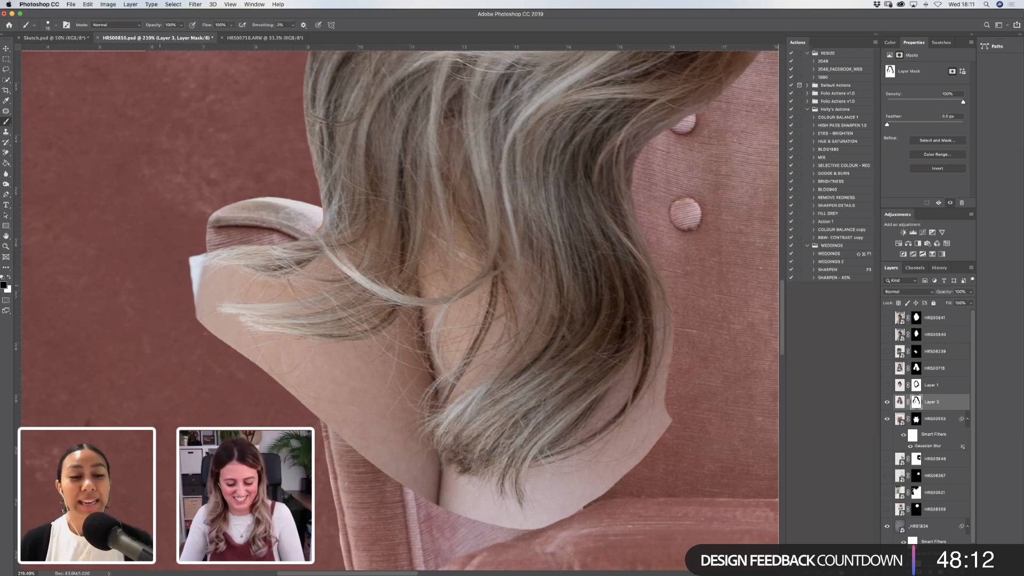
Mask out the pale leftover corner beside the hair tips at the left armrest with a larger black brush.
key("bracketright")
key("bracketright")
key("bracketright")
mouse_move(192, 275)
left_mouse_down()
mouse_move(199, 302)
mouse_move(224, 280)
mouse_move(196, 270)
mouse_move(196, 259)
left_mouse_up()
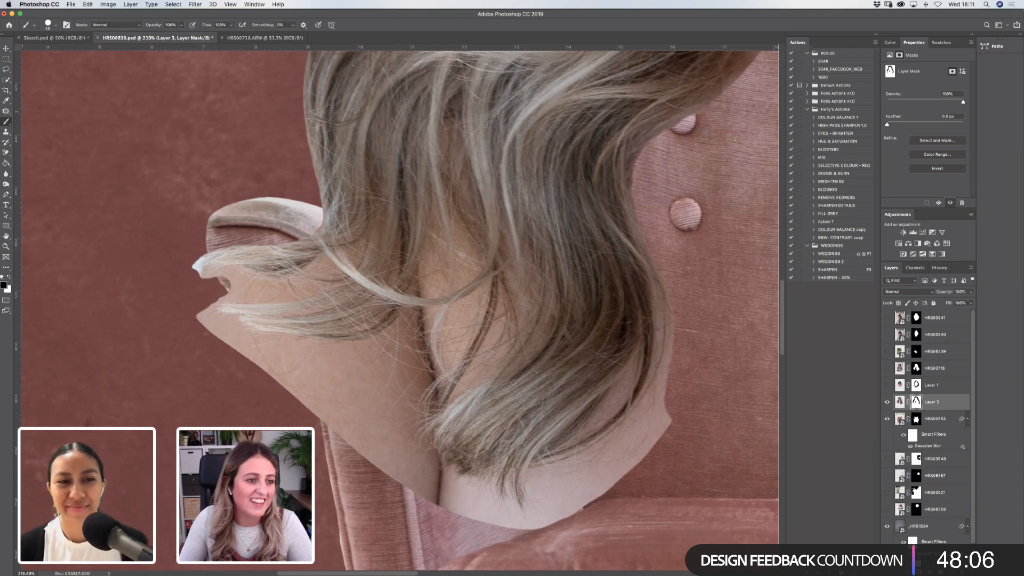
Erase the skin between the hair strands over the left armrest from Layer 3's pixels with the Background Eraser.
left_click(7, 154)
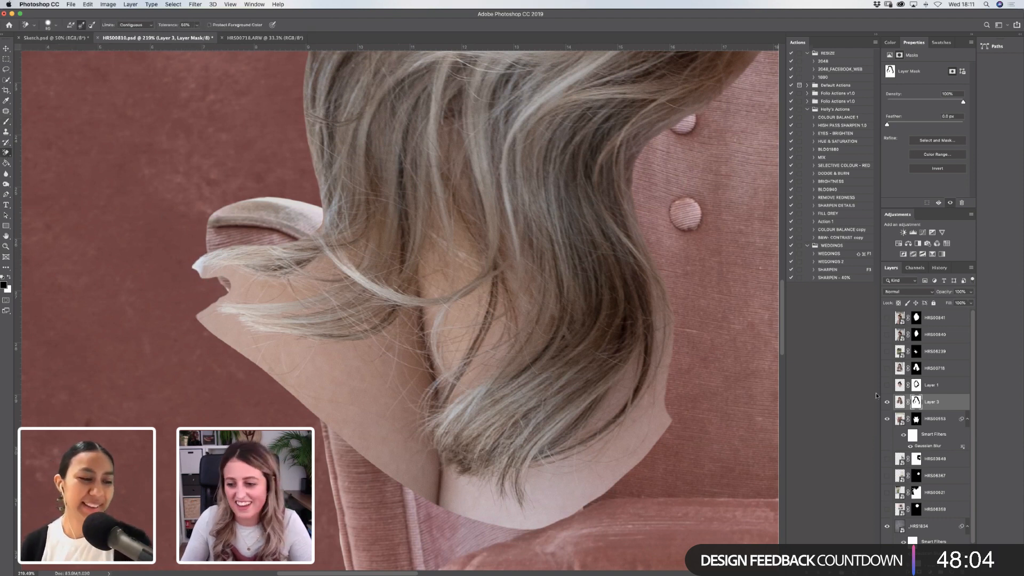
left_click(899, 401)
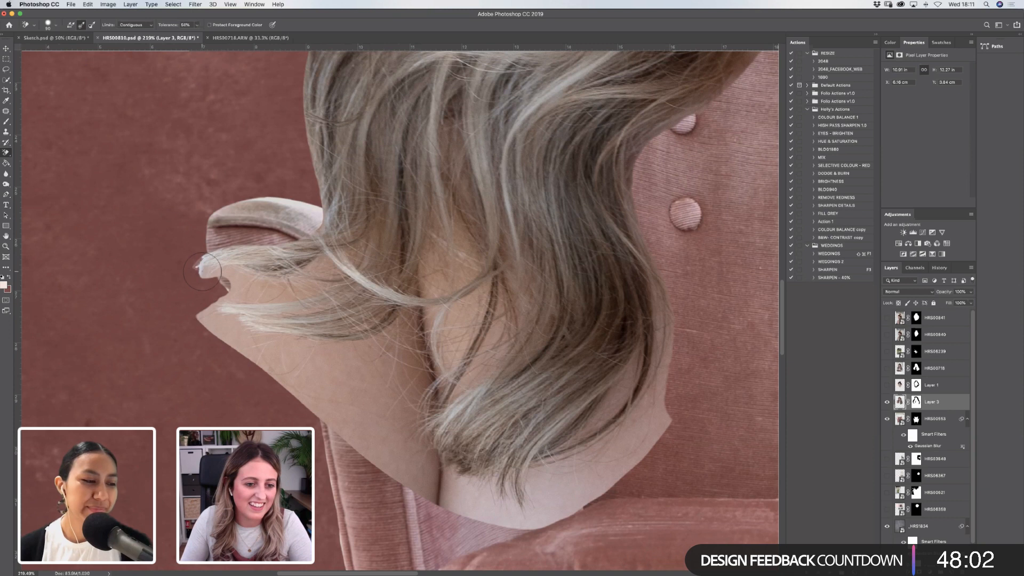
left_click_drag(203, 275, 251, 296)
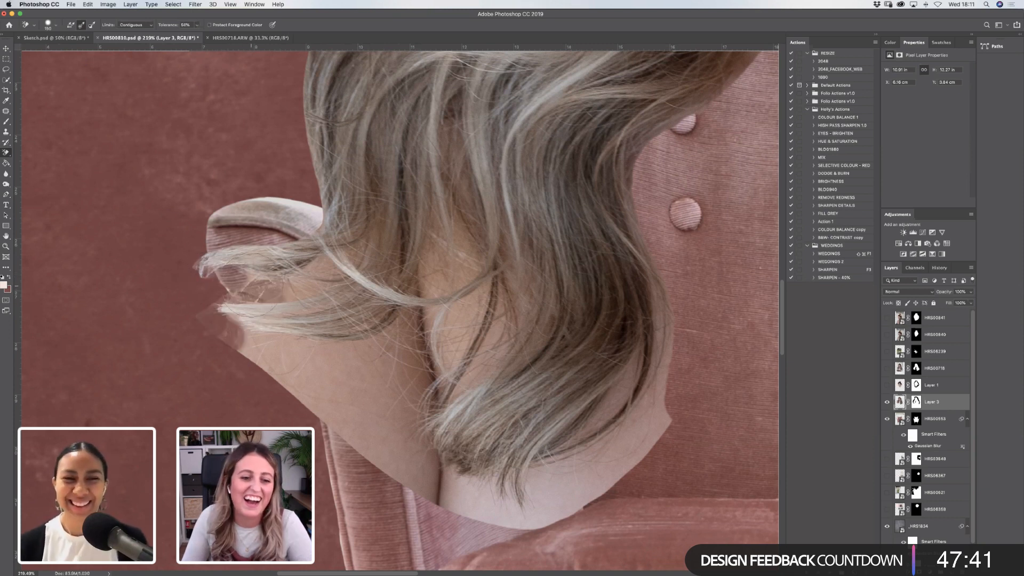
left_click_drag(281, 296, 285, 297)
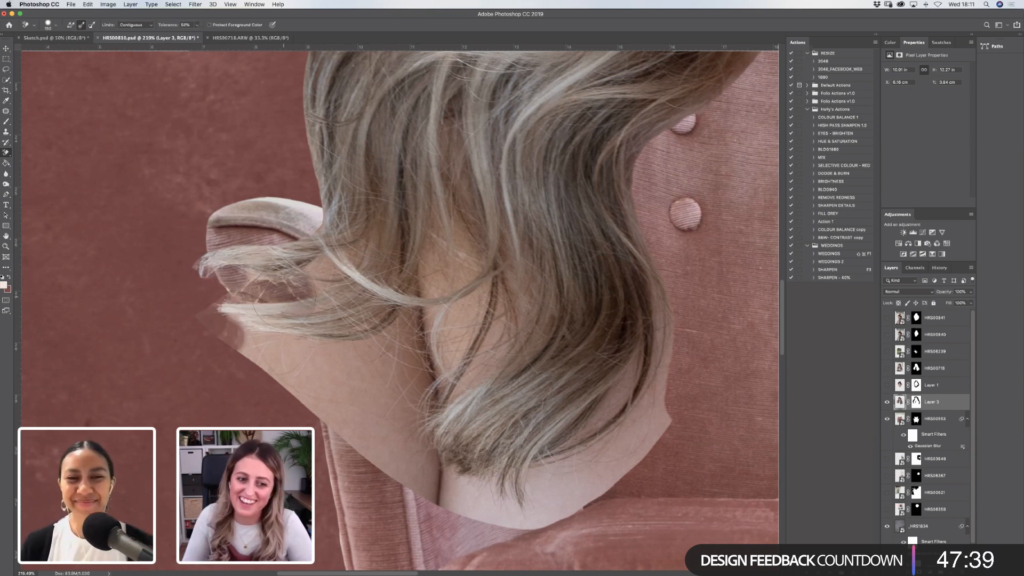
key("bracketleft")
key("bracketleft")
key("bracketleft")
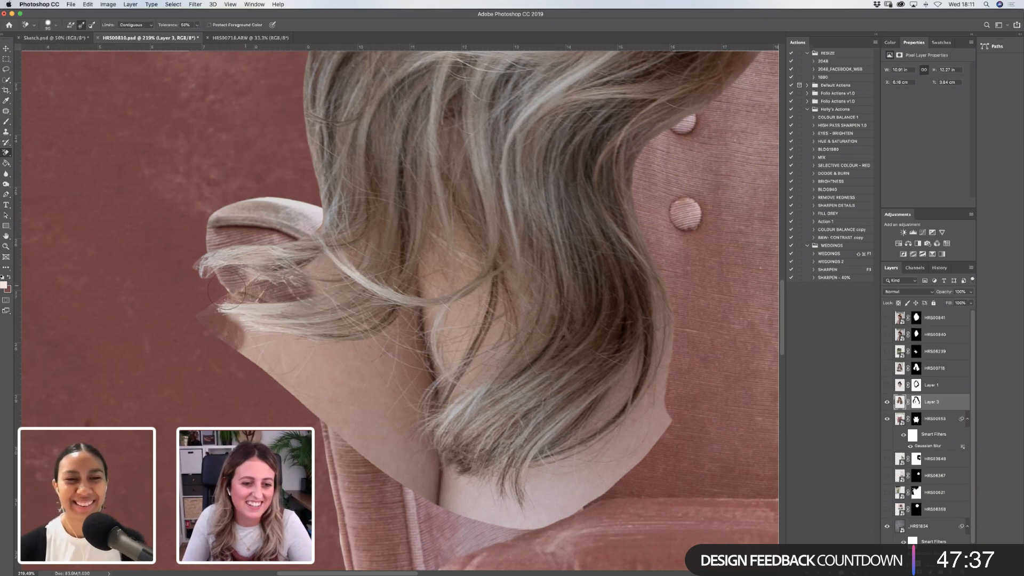
Paint black on Layer 3's mask to clean the smudgy remnants around the hair tips at the left armrest.
left_click(7, 122)
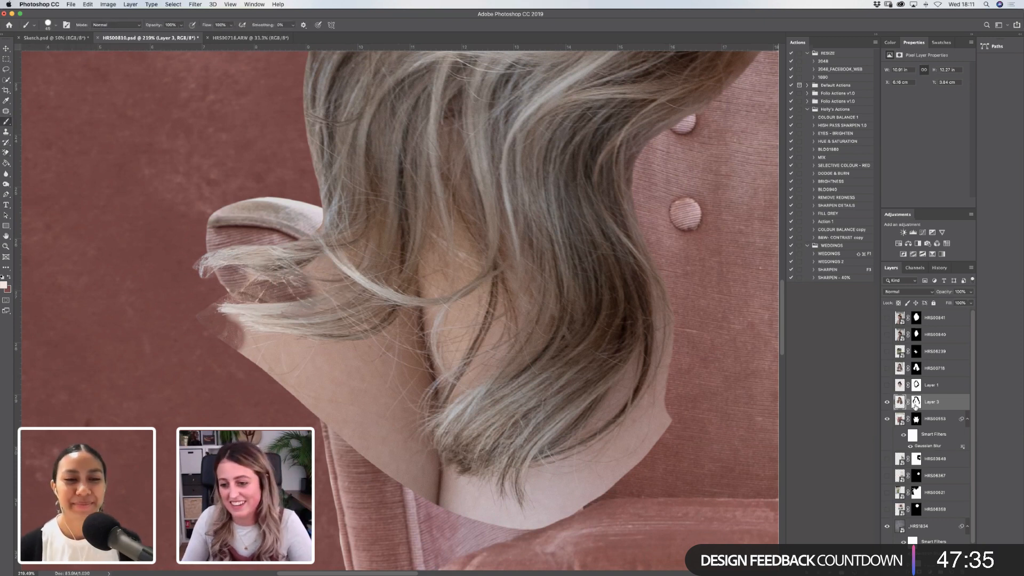
left_click(916, 403)
left_click_drag(198, 301, 202, 330)
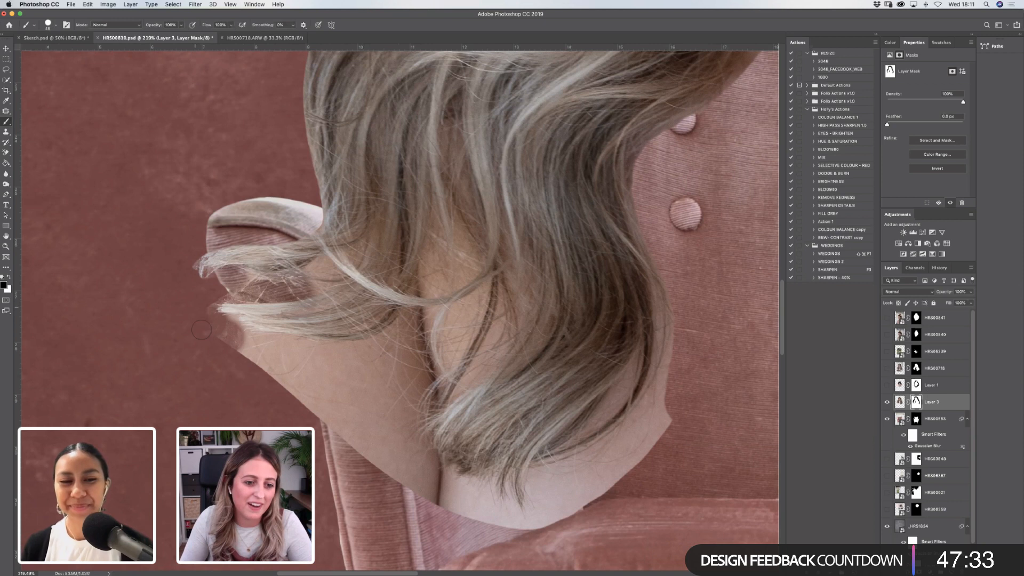
key("]")
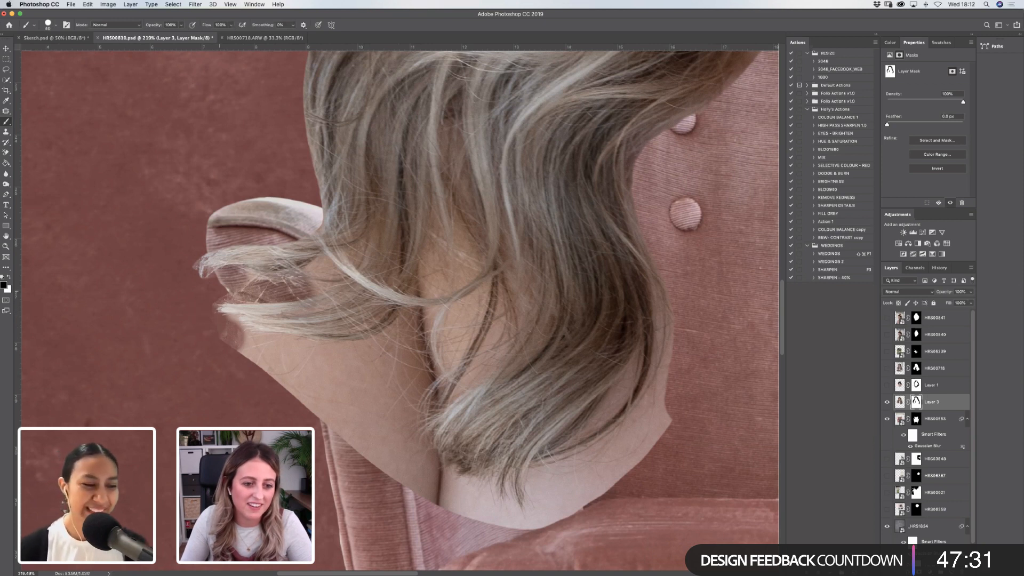
key("bracketleft")
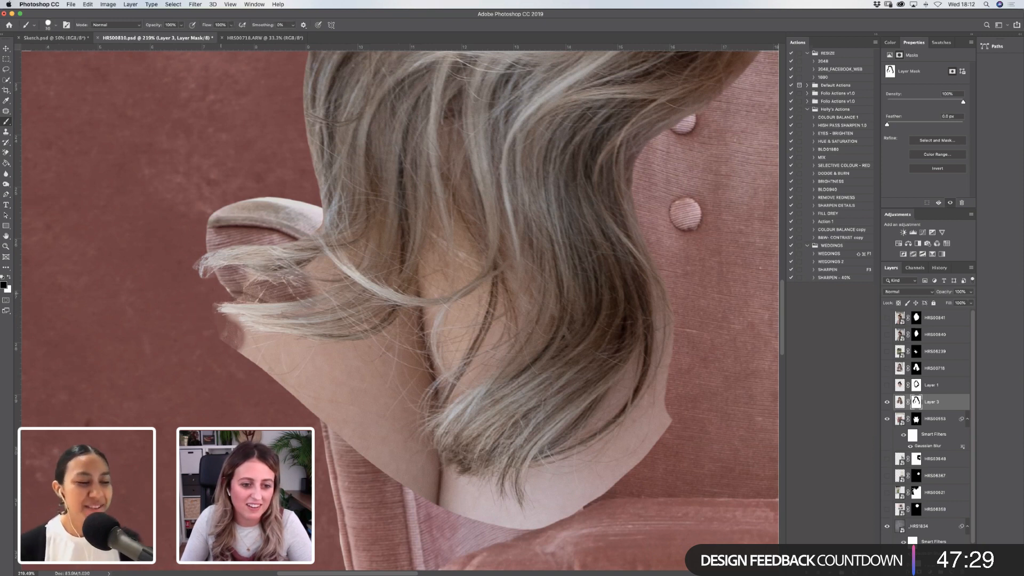
key("bracketleft")
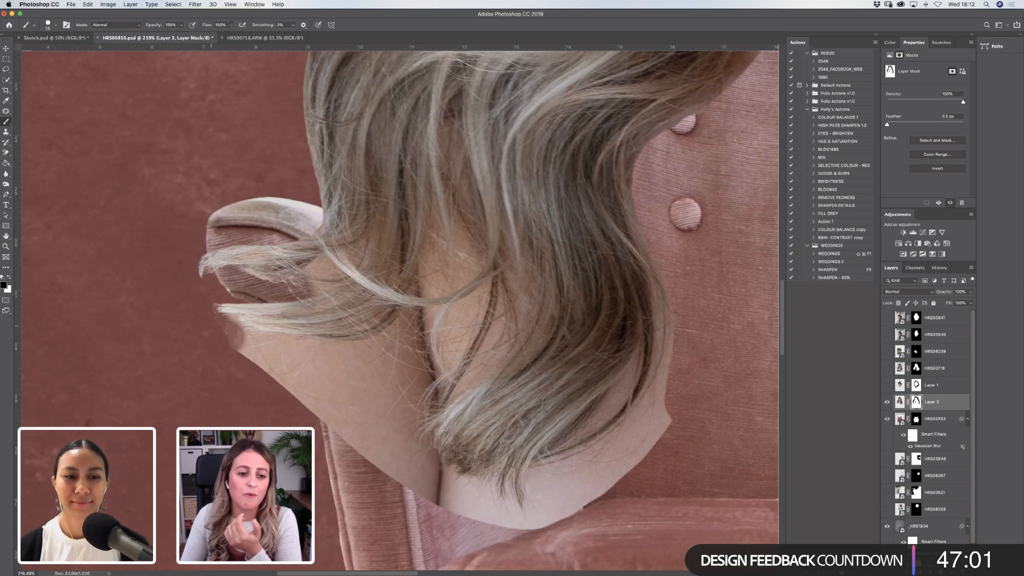
View the sketch document, and switch to Chrome to browse the portraits on the Three Facts One Face page.
left_click(53, 37)
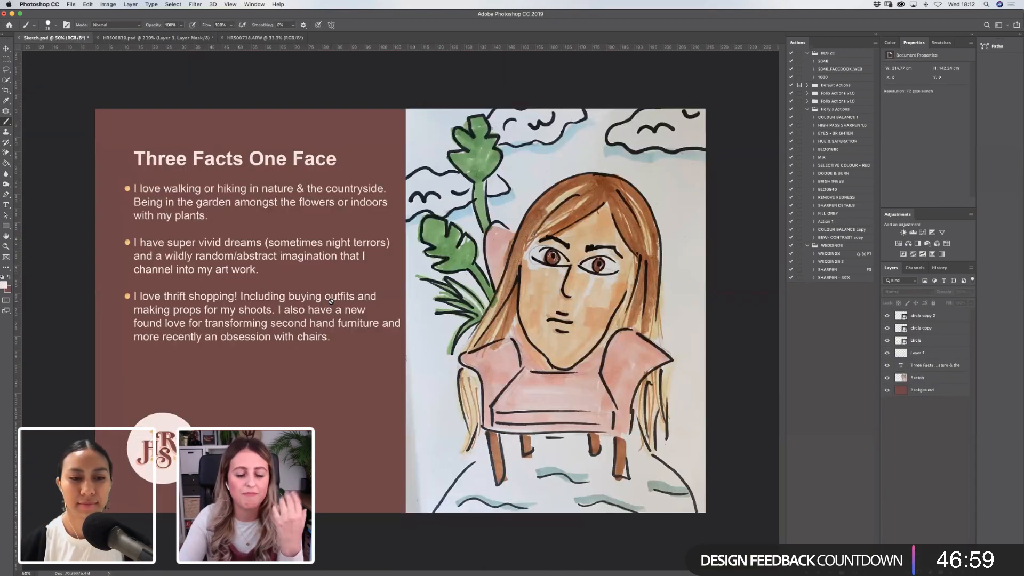
mouse_move(395, 566)
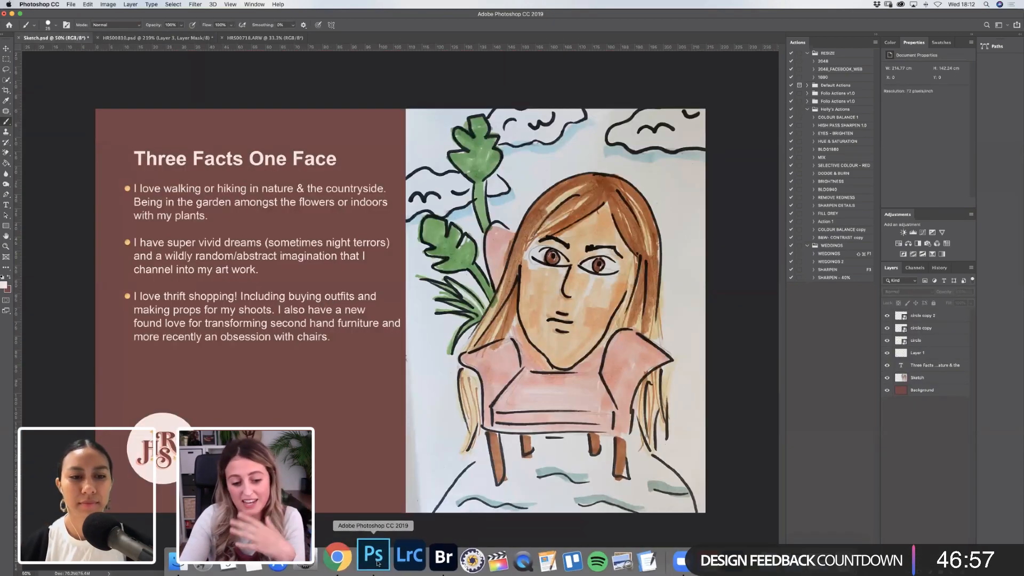
left_click(346, 556)
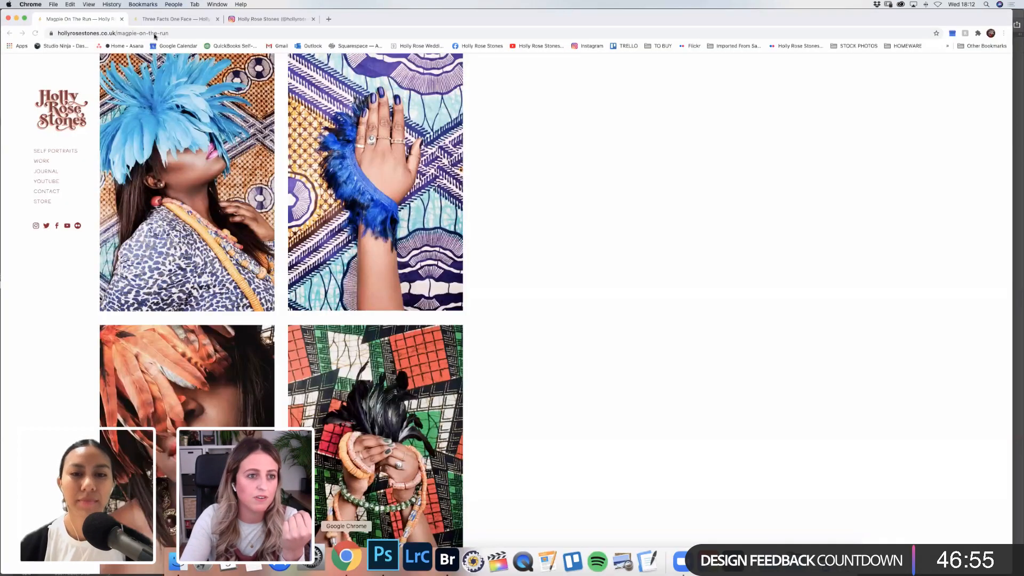
left_click(160, 19)
scroll(597, 380, "down", 15)
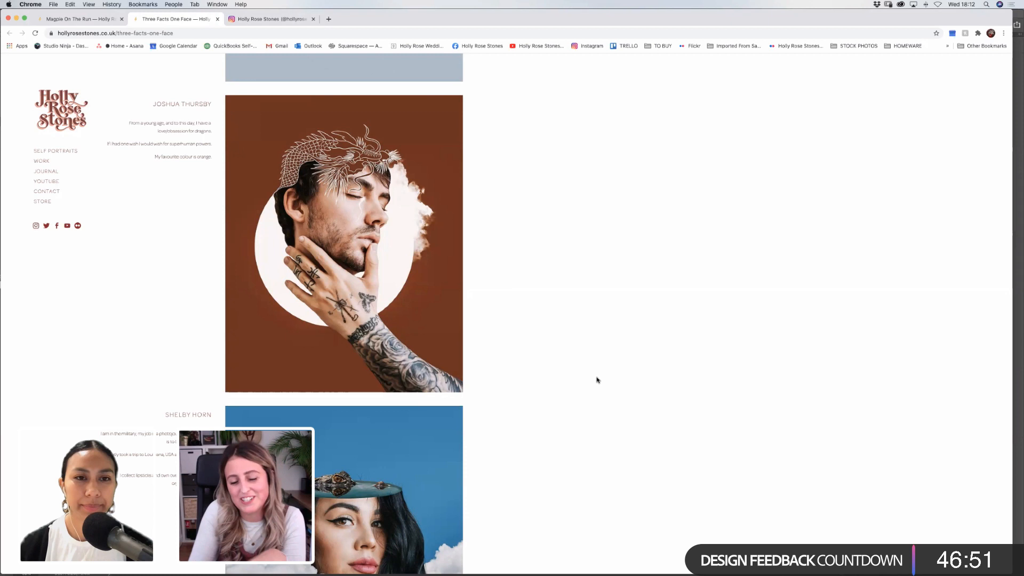
scroll(444, 400, "down", 5)
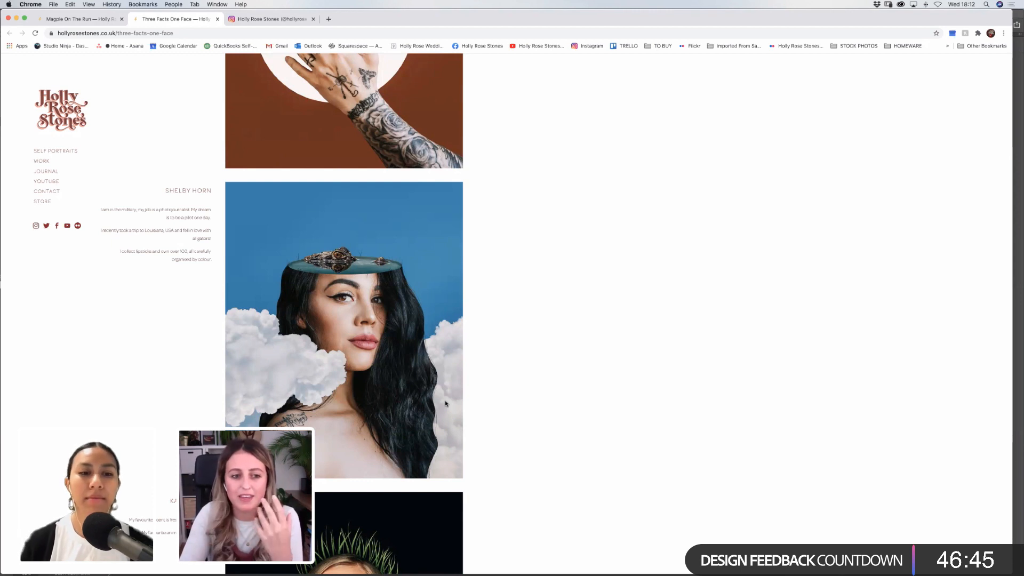
scroll(533, 295, "down", 6)
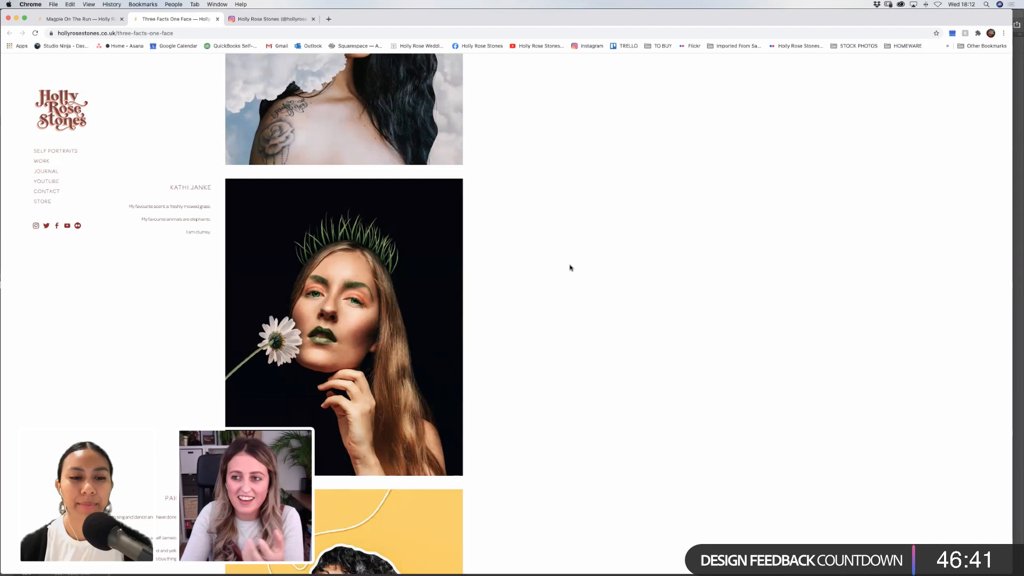
Switch back to Photoshop and bring up the document with the portrait and chair composite.
mouse_move(427, 570)
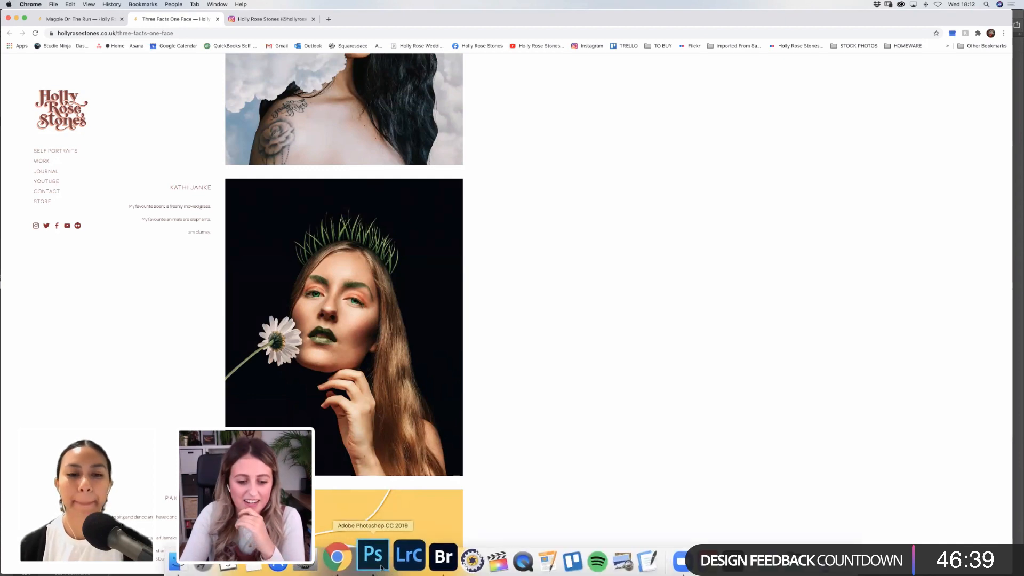
left_click(385, 557)
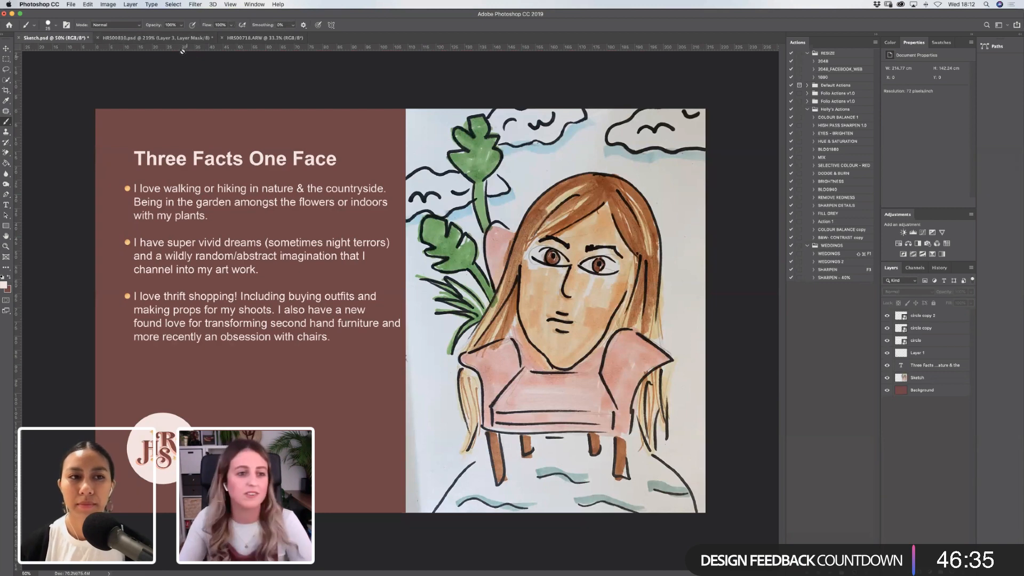
left_click(170, 39)
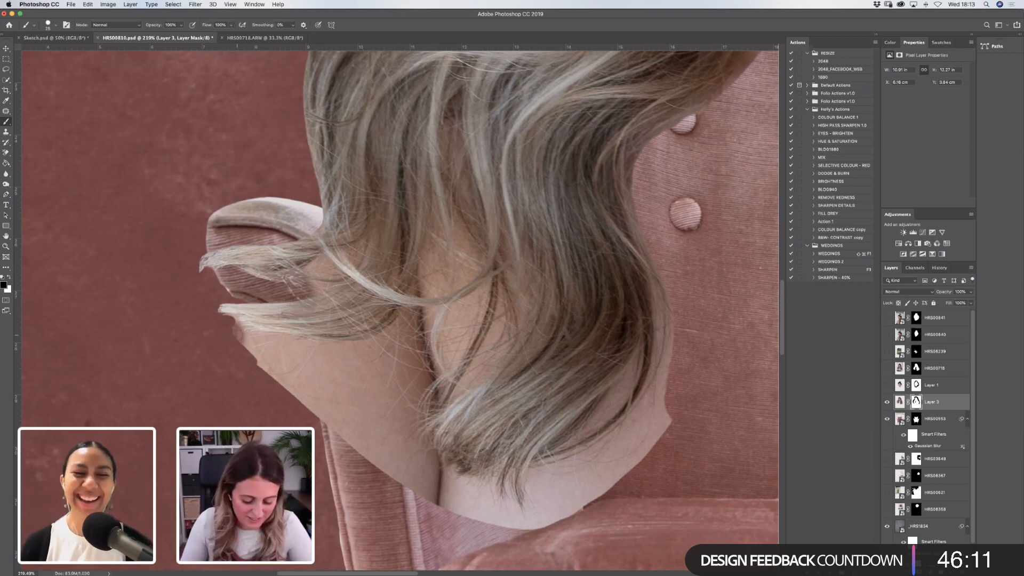
Erase the skin just below the hair tips at the left armrest from Layer 3's pixels with a larger Background Eraser tip.
left_click(6, 152)
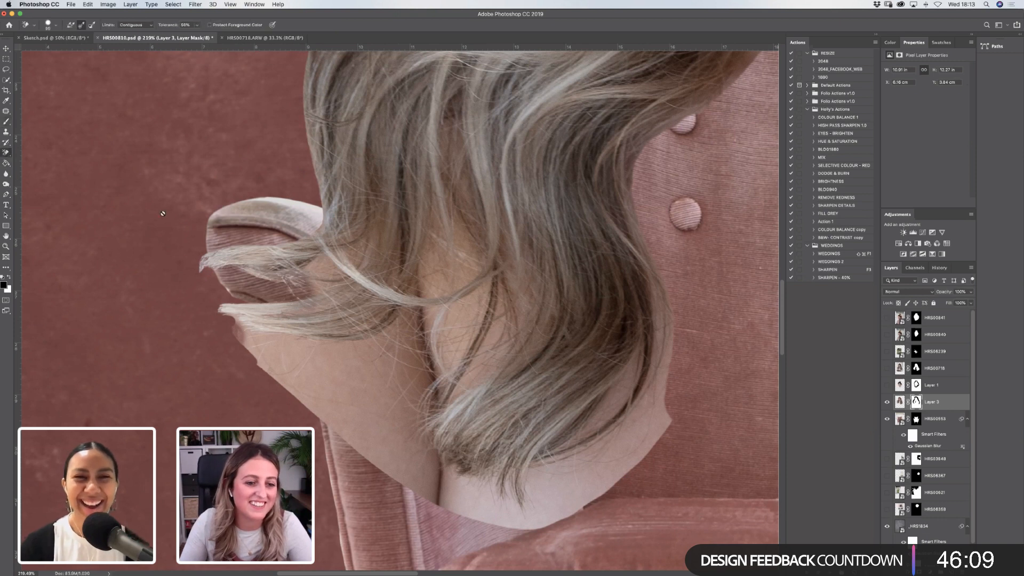
left_click(900, 401)
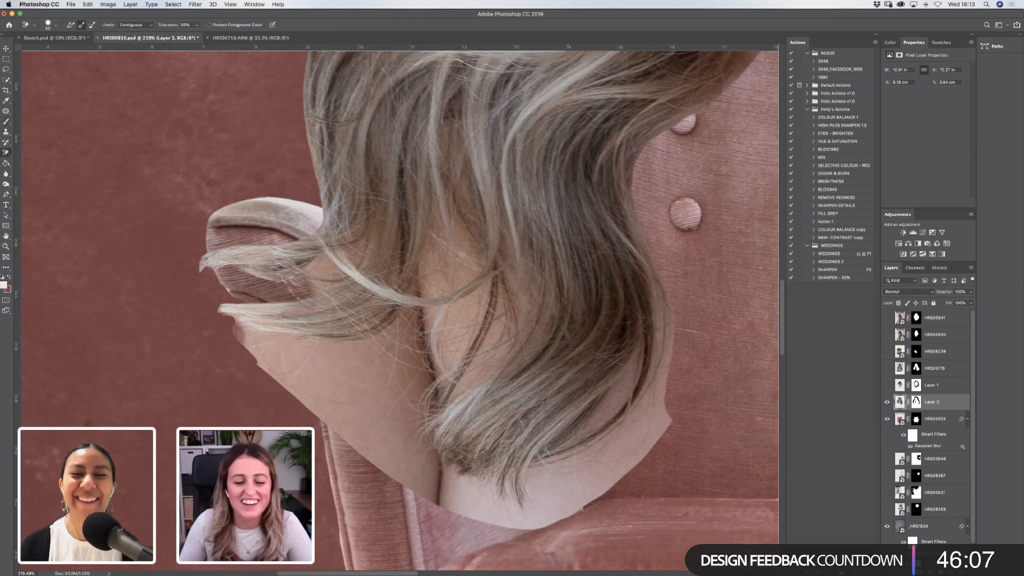
mouse_move(236, 321)
left_mouse_down()
mouse_move(248, 323)
mouse_move(244, 345)
left_mouse_up()
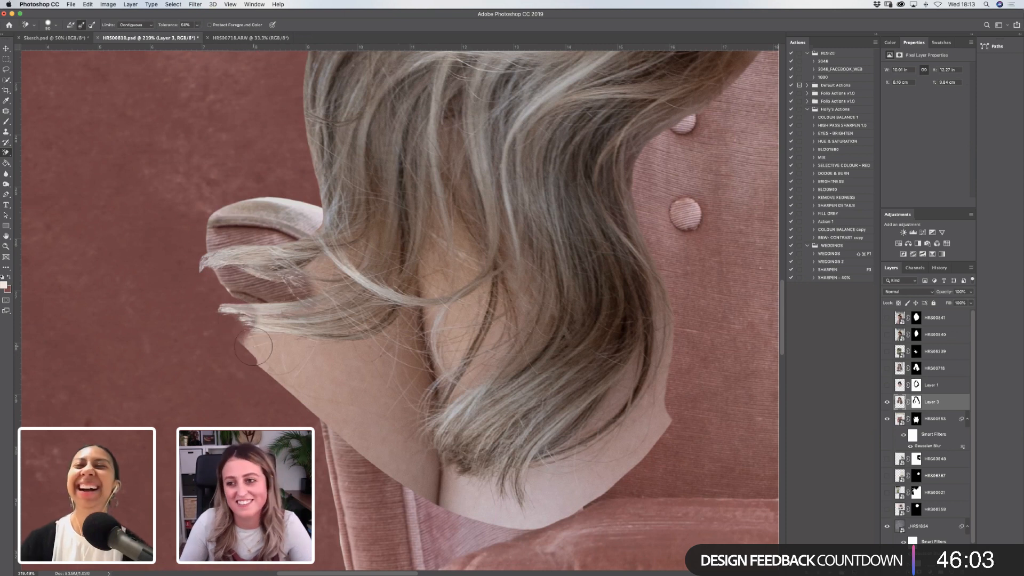
key("bracketright")
key("bracketright")
key("bracketright")
key("bracketright")
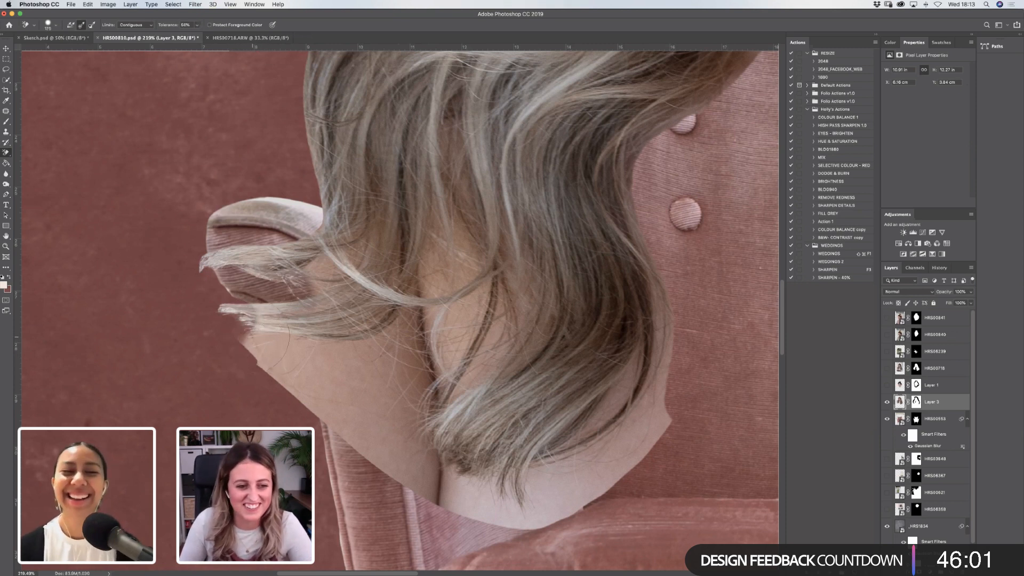
key("super+z")
left_click(255, 346)
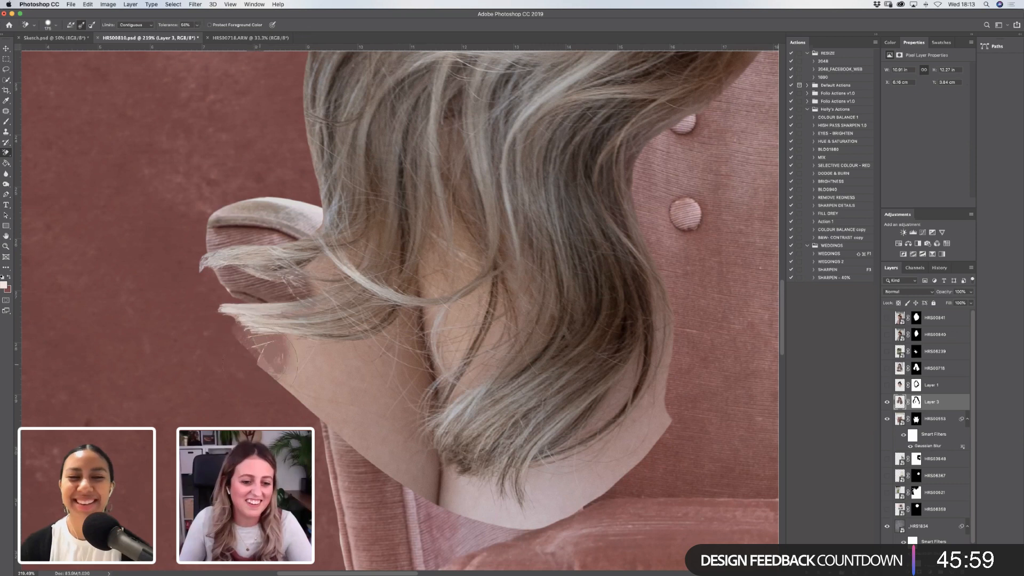
Paint black on Layer 3's mask over the leftover skin edge beneath the hair tips at the left armrest.
left_click(6, 122)
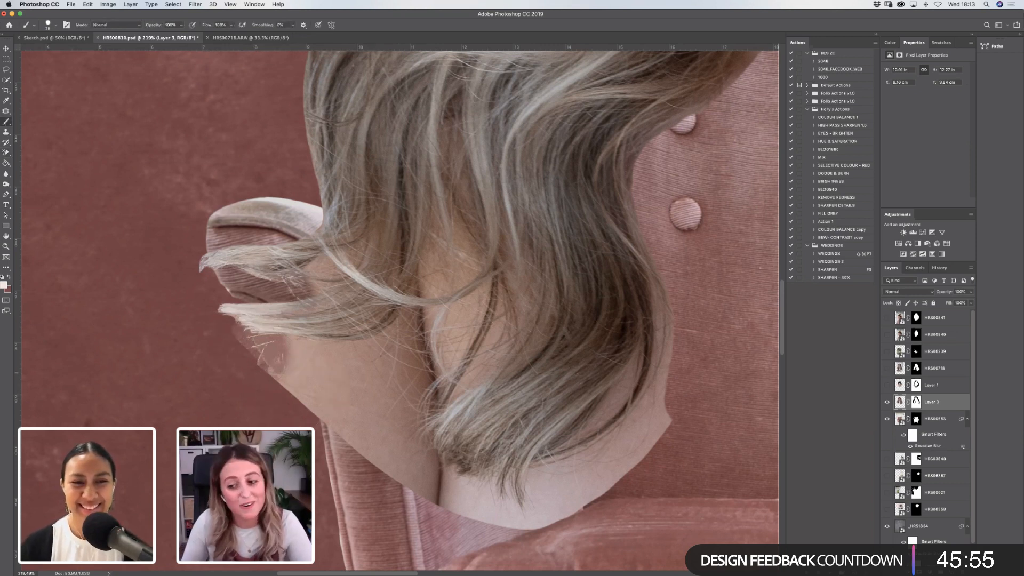
left_click(916, 401)
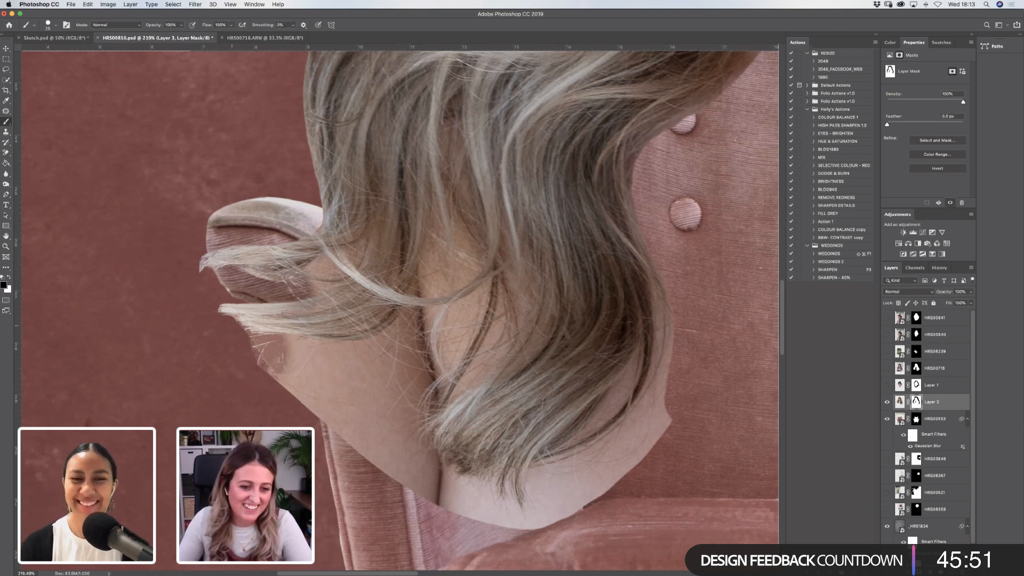
mouse_move(234, 328)
left_mouse_down()
mouse_move(301, 349)
mouse_move(282, 397)
left_mouse_up()
Mask out the skin below the left hair and between the two hair sections with a larger black brush on Layer 3's mask.
left_click(6, 246)
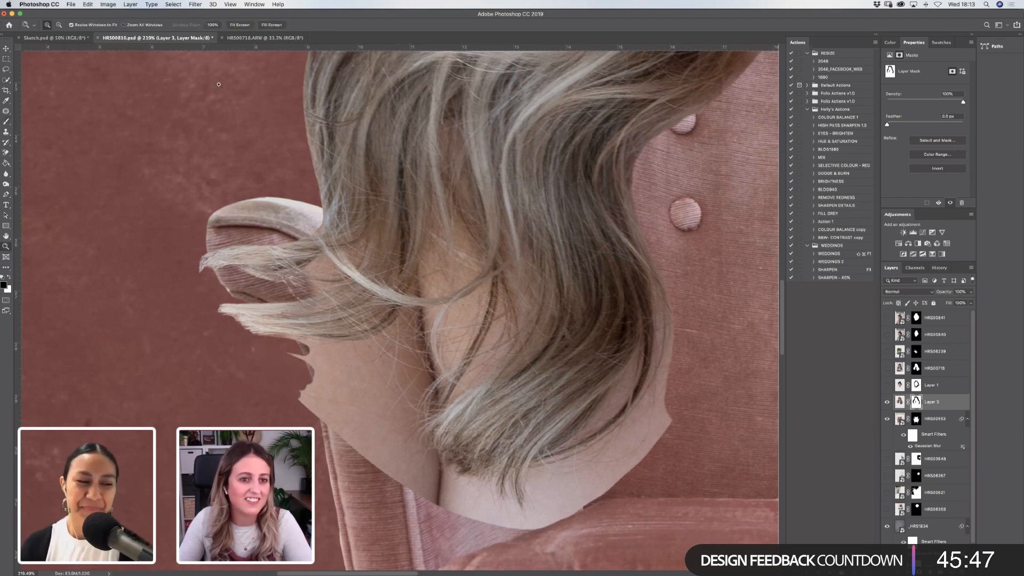
left_click(240, 24)
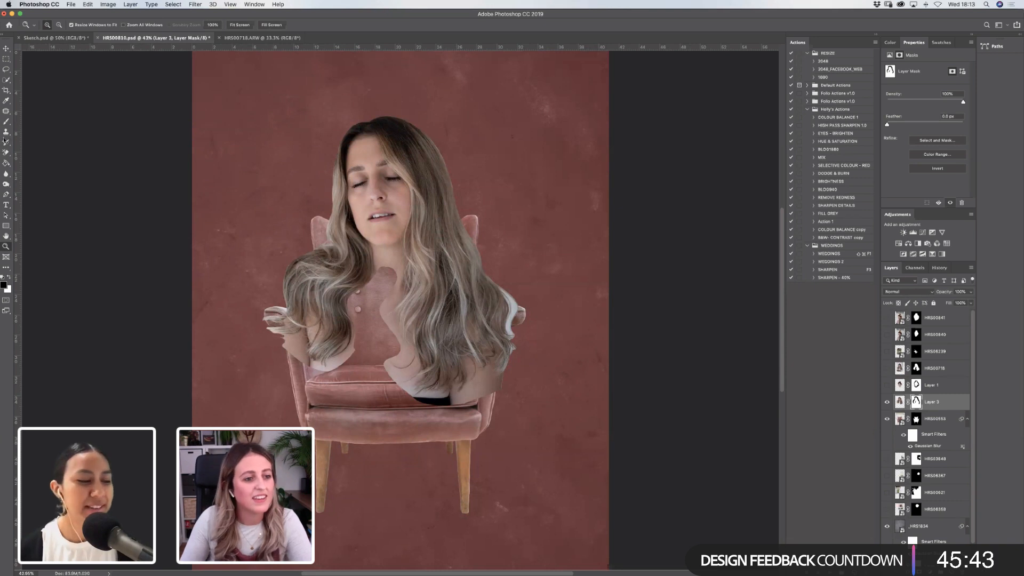
key("b")
key("bracketright")
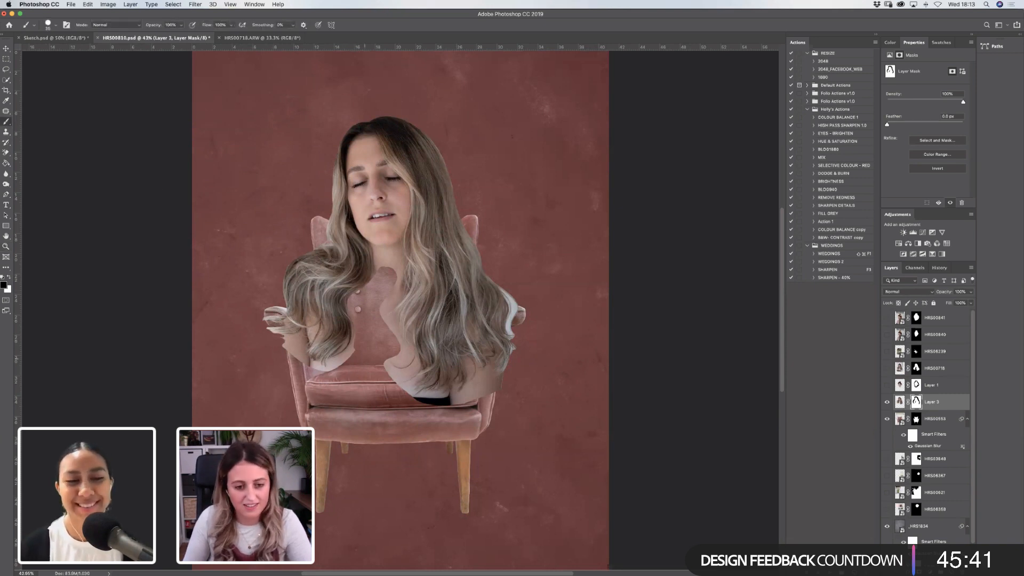
key("bracketright")
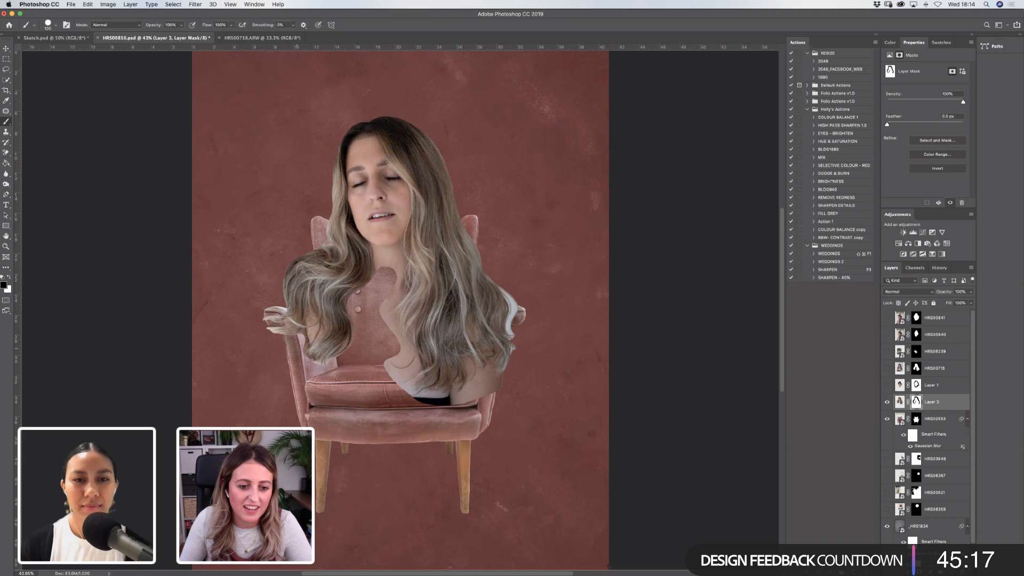
left_click_drag(383, 357, 406, 358)
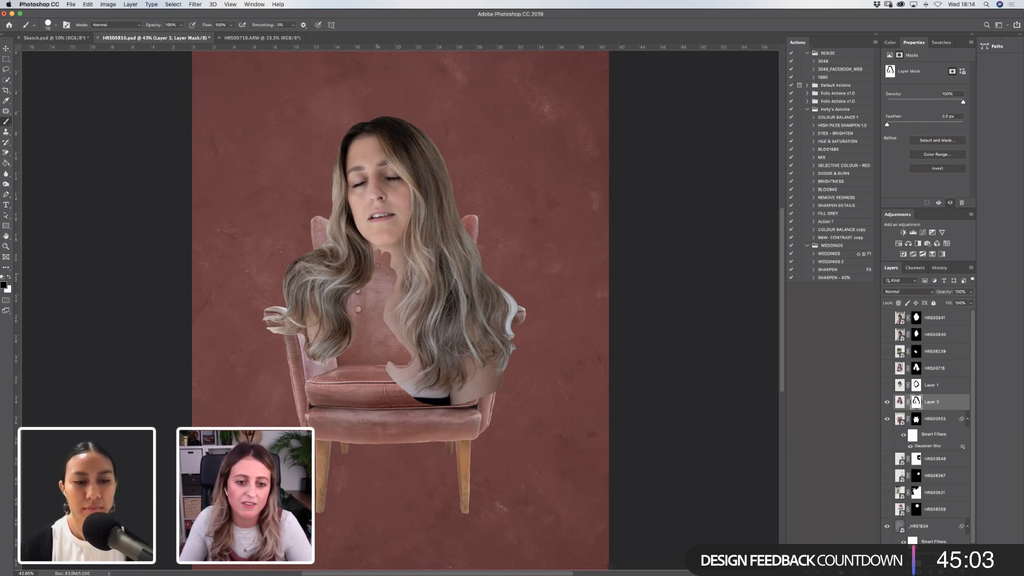
Refine Layer 3's mask under the chin and jaw with a smaller black brush.
left_click(6, 246)
left_click_drag(277, 101, 555, 382)
key("b")
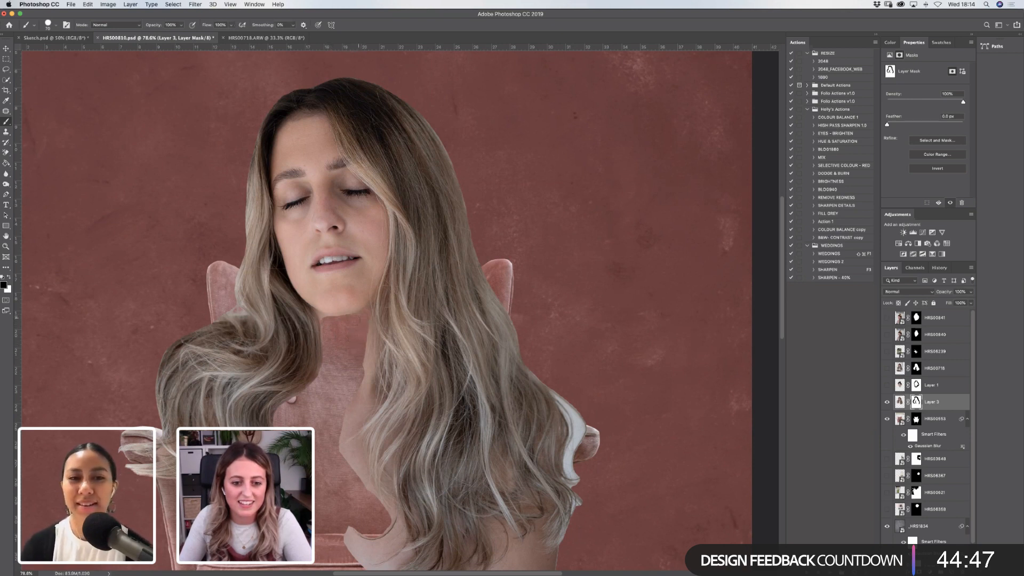
key("bracketleft")
key("bracketleft")
key("bracketleft")
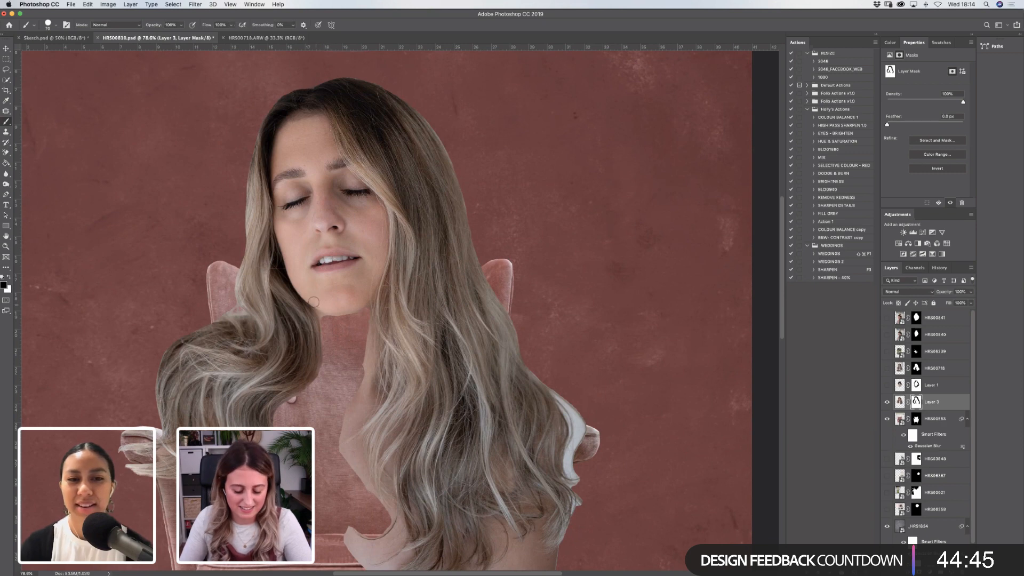
key("bracketleft")
key("bracketleft")
key("bracketleft")
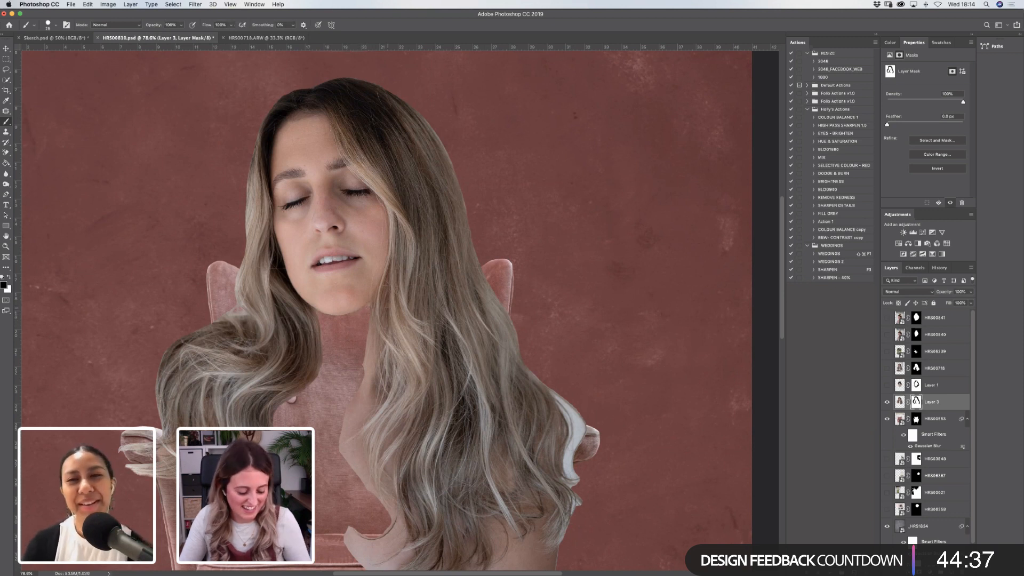
Clean Layer 3's mask along the inner edge of the right hair section beside the neck, alternating white and black brush strokes.
key("x")
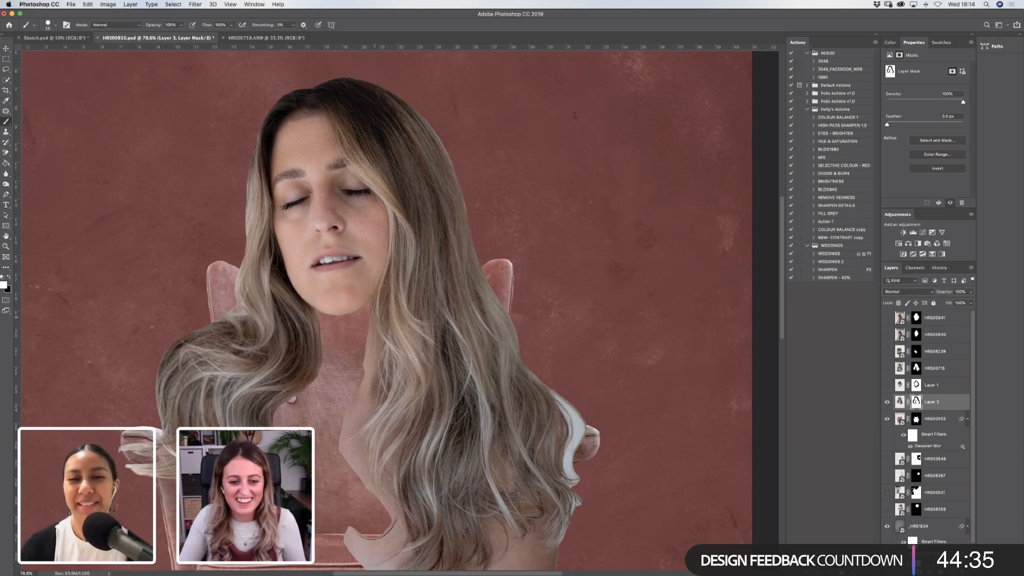
key("x")
key("x")
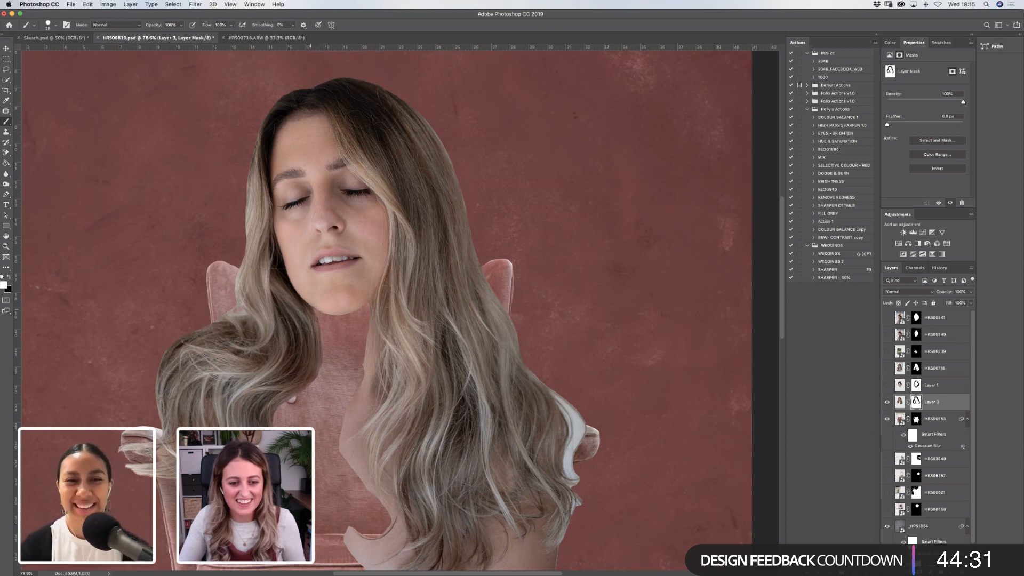
key("bracketright")
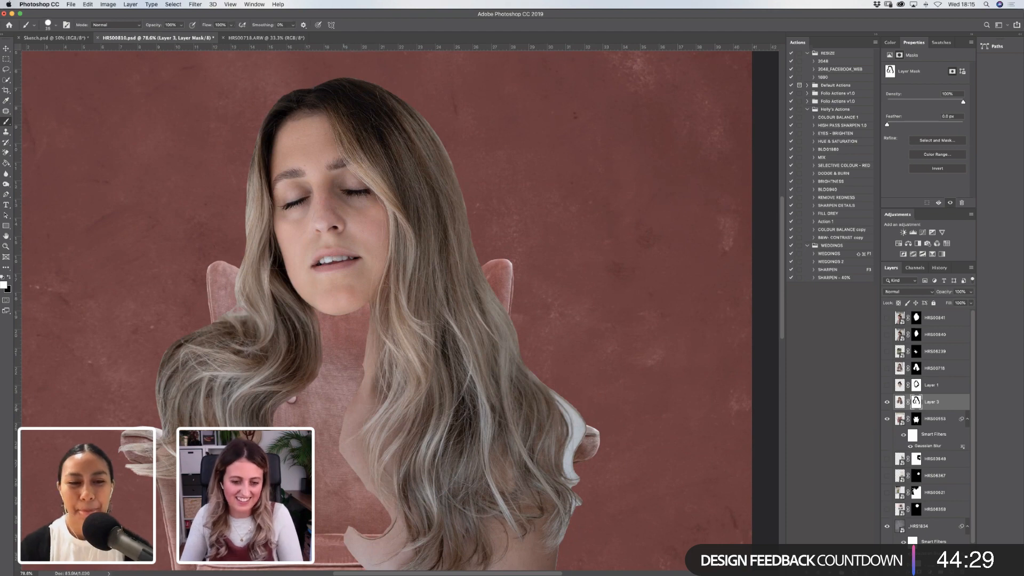
key("bracketleft")
key("bracketleft")
key("bracketleft")
key("bracketleft")
key("x")
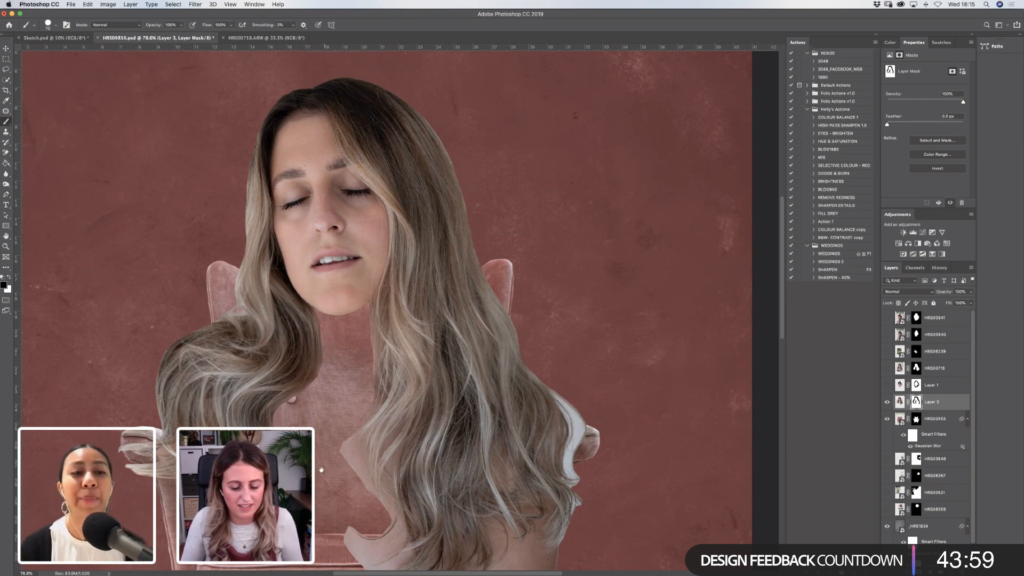
Target Layer 3's pixels with the Background Eraser, enlarging its tip and setting the tolerance to 70%.
scroll(205, 262, "down", 10)
scroll(205, 263, "right", 5)
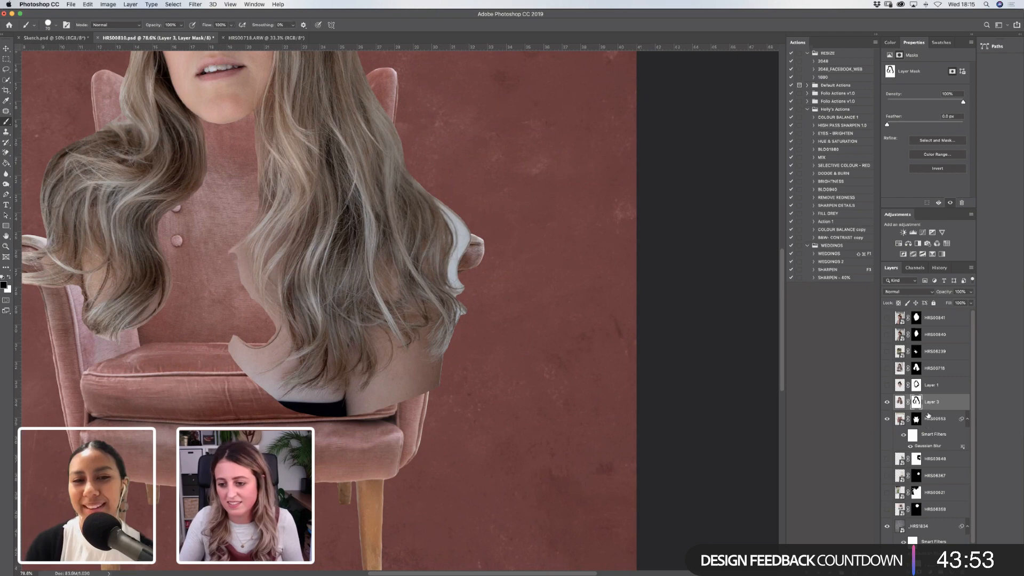
left_click(899, 401)
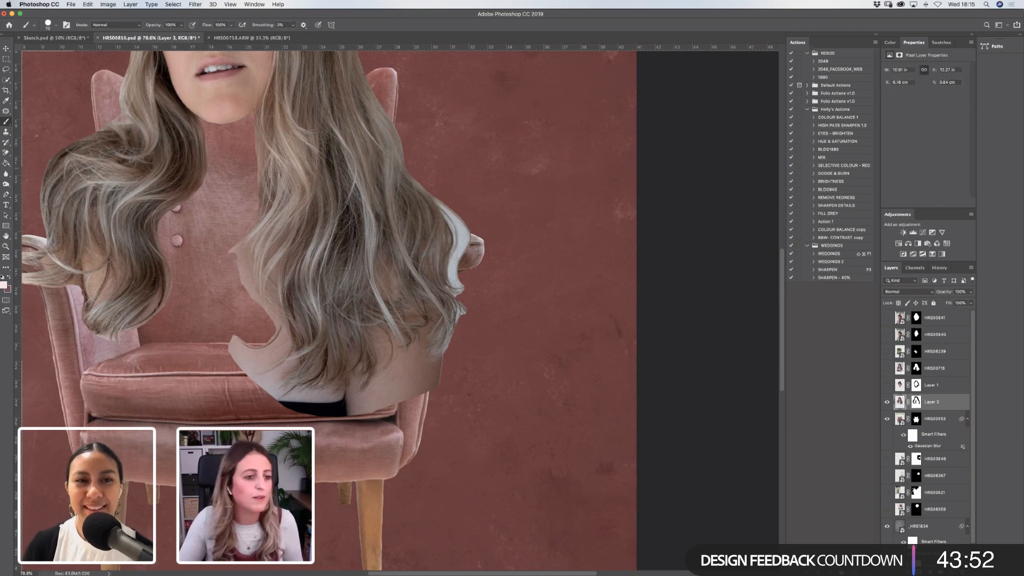
left_click(6, 153)
key("bracketright")
key("bracketright")
key("bracketright")
key("bracketright")
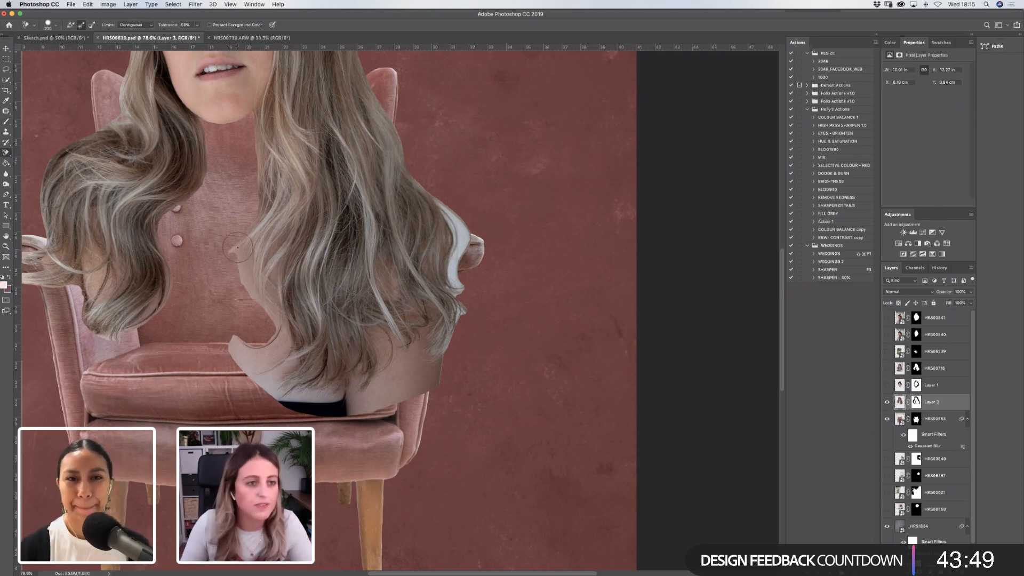
left_click(197, 25)
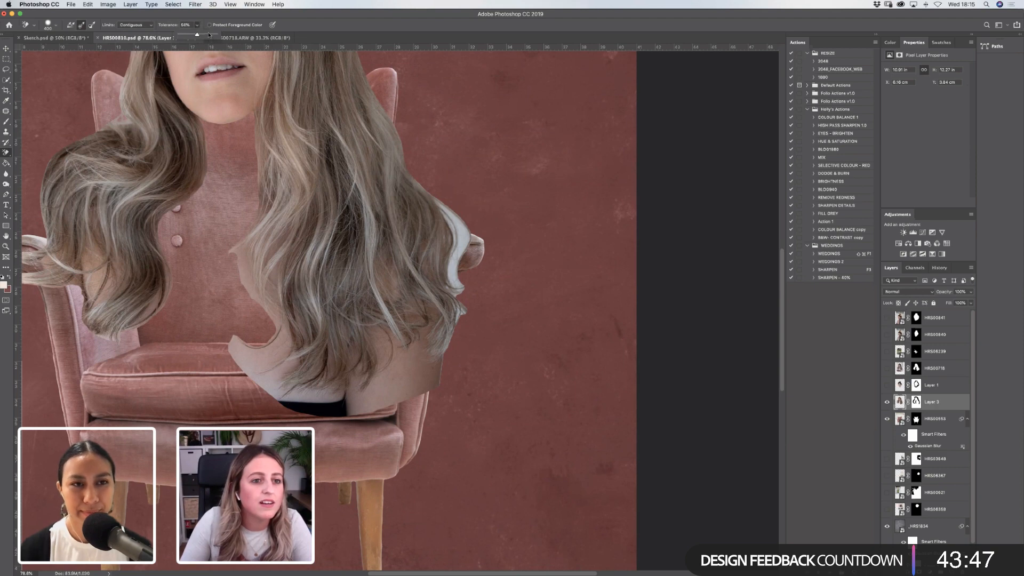
left_click(204, 35)
left_click_drag(205, 35, 205, 35)
Erase the skin along the right hair section's inner edge, over the seat cushion and below its tips with the Background Eraser.
left_click(245, 272)
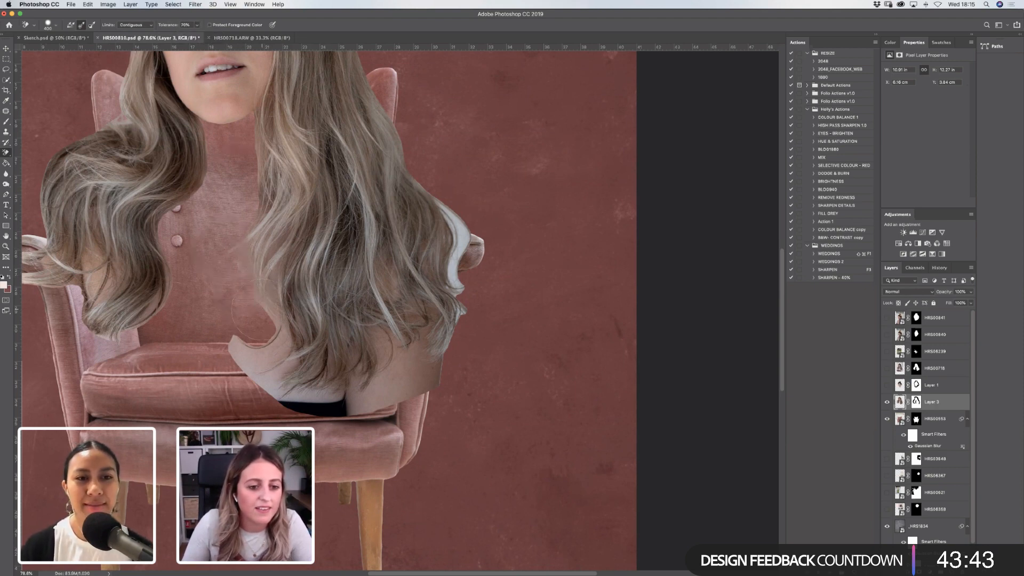
left_click(272, 320)
left_click(237, 344)
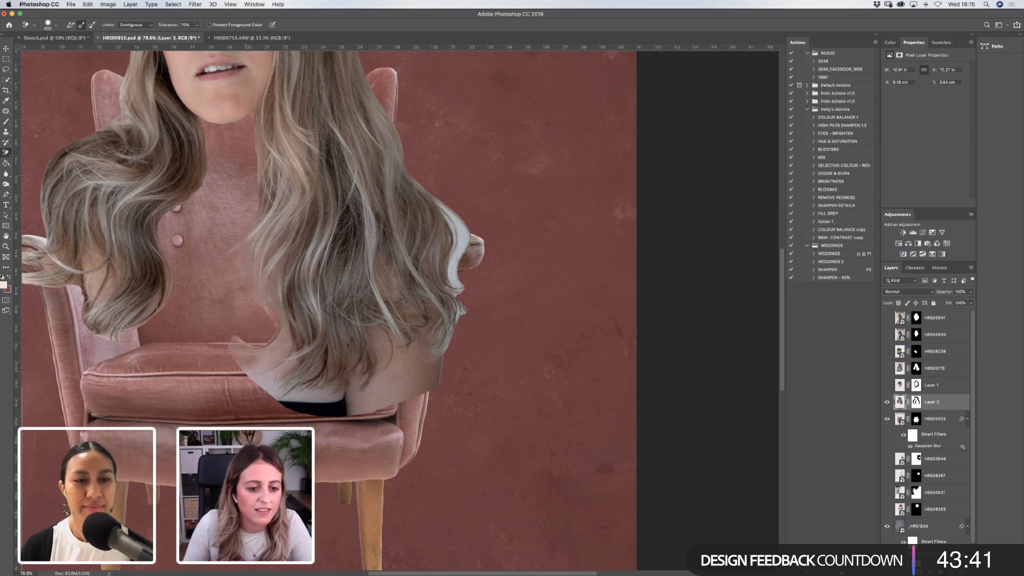
left_click(251, 366)
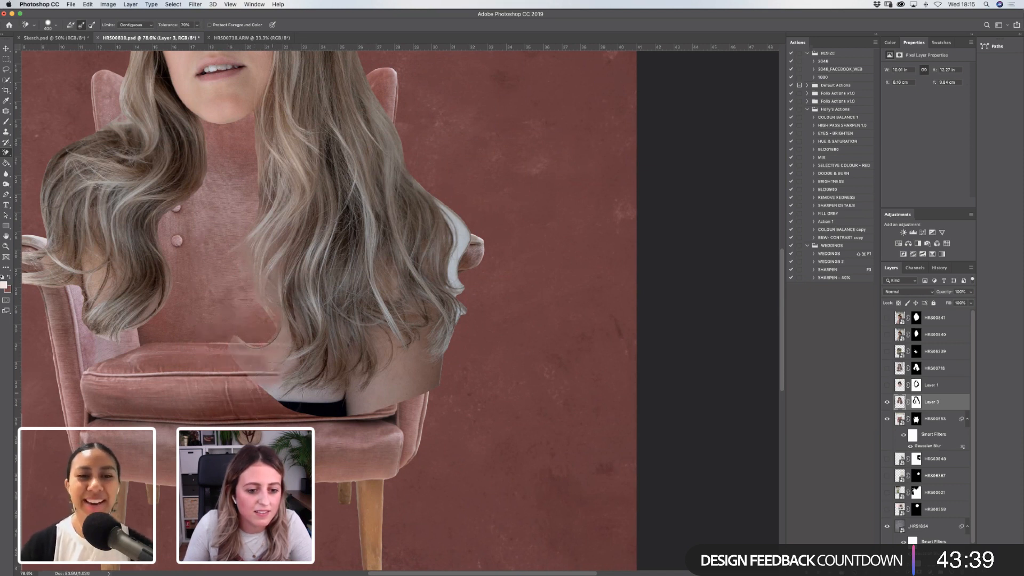
left_click(298, 398)
left_click(392, 384)
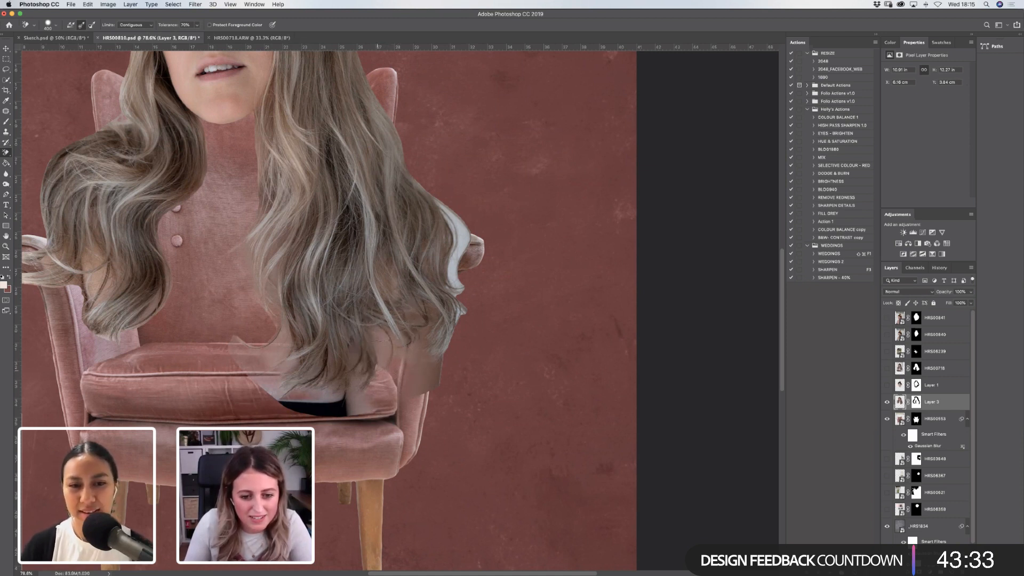
Undo the last Background Eraser stroke at the hair tips beside the right armrest.
key("z")
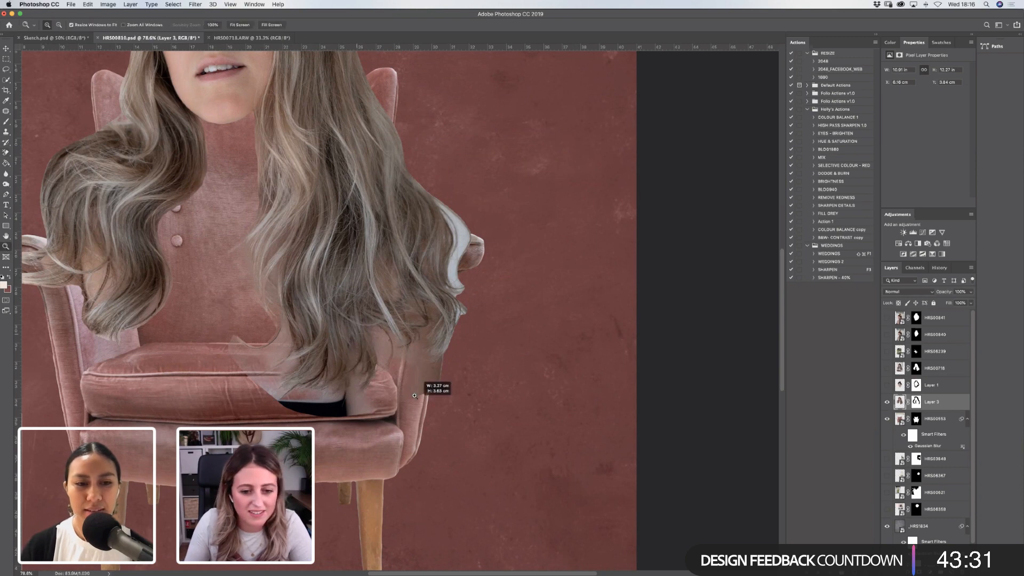
left_click_drag(434, 388, 333, 318)
key("super+z")
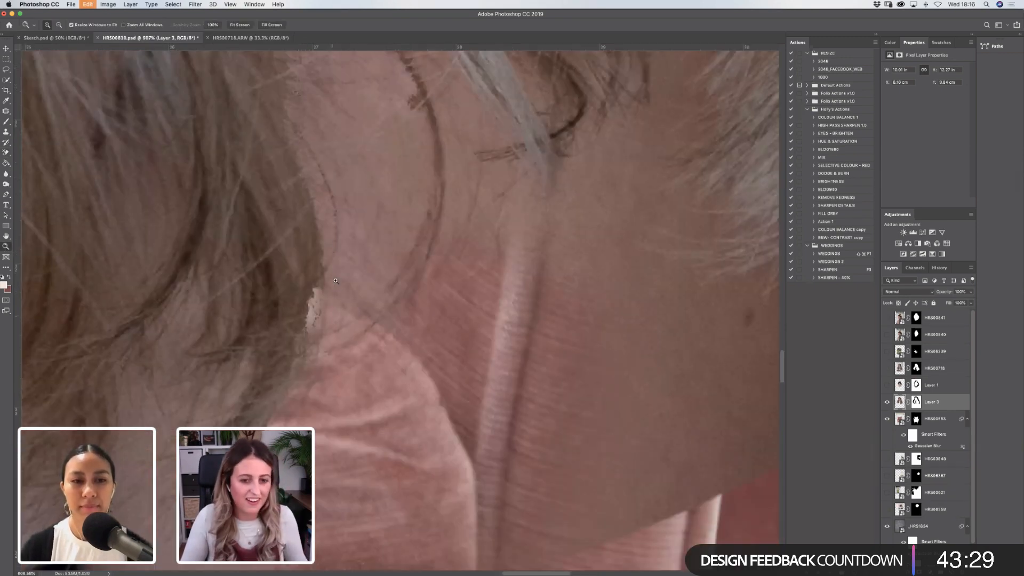
left_click(6, 122)
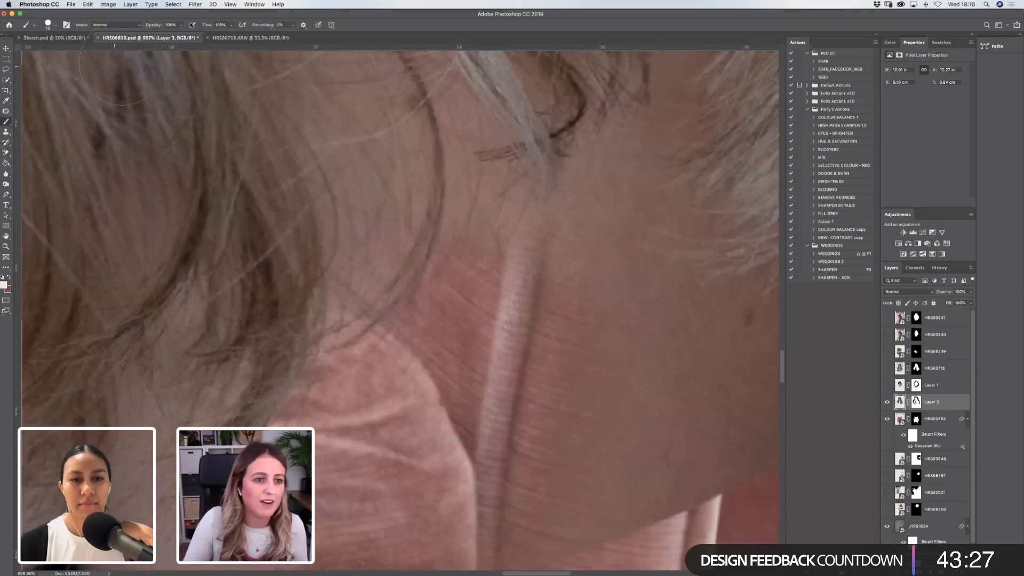
left_click(6, 153)
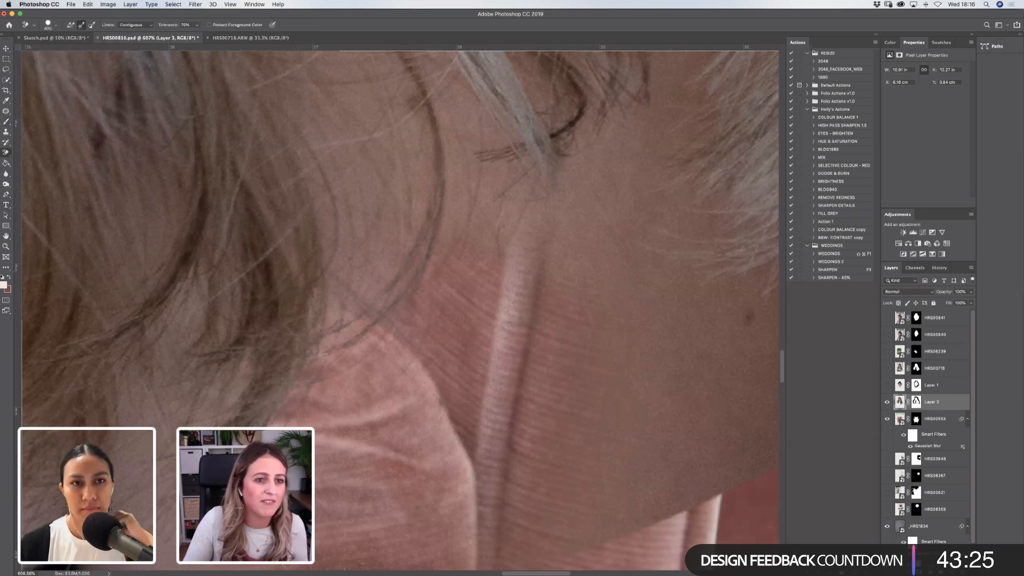
Erase the skin and black top over the seat cushion and the skin over the right side of the chair with the Background Eraser.
left_click(6, 246)
left_click(239, 25)
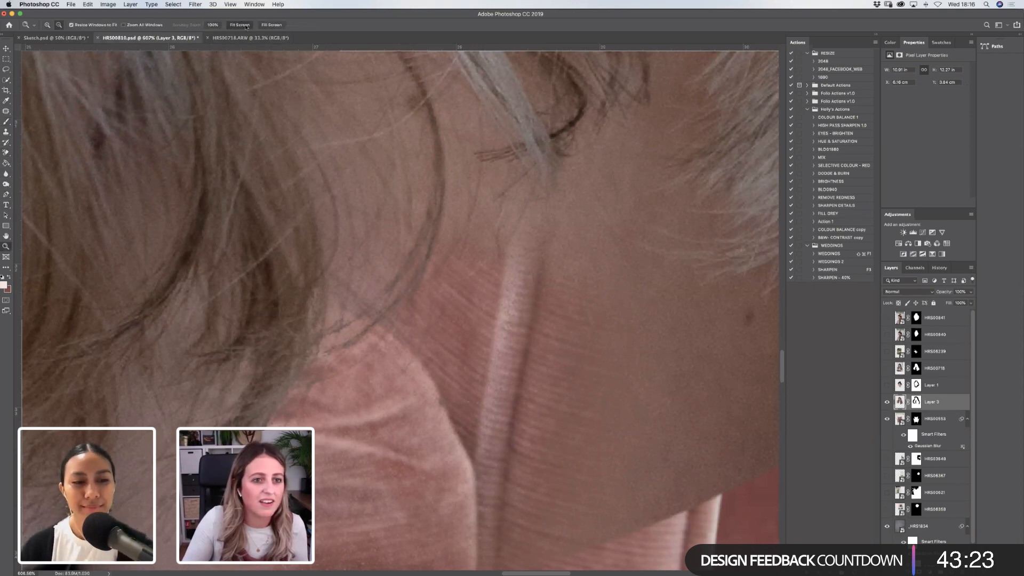
left_click_drag(355, 280, 592, 459)
left_click(6, 153)
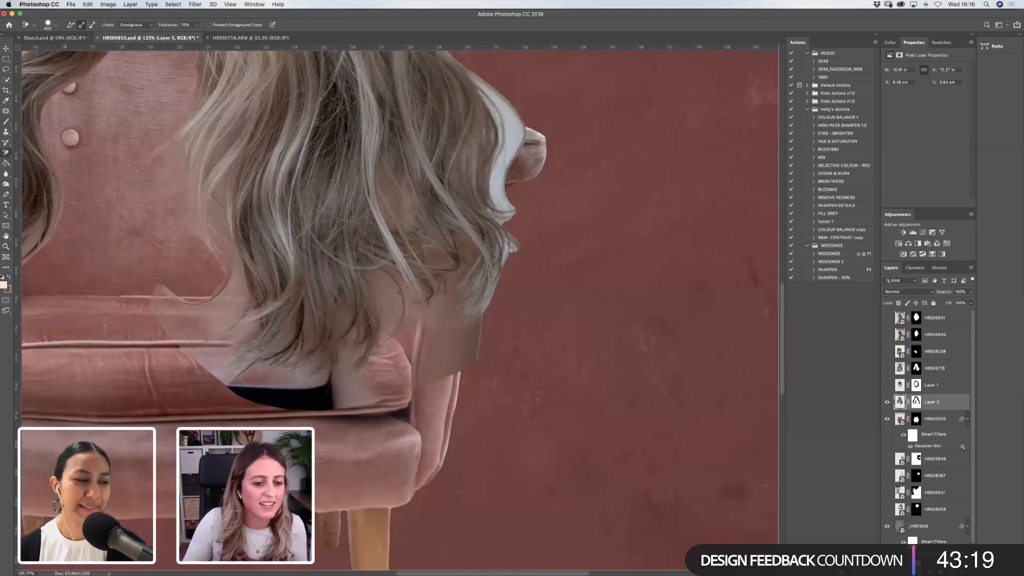
mouse_move(204, 362)
left_mouse_down()
mouse_move(237, 285)
mouse_move(277, 298)
mouse_move(270, 285)
mouse_move(282, 320)
mouse_move(248, 331)
mouse_move(271, 397)
mouse_move(224, 389)
mouse_move(309, 391)
mouse_move(301, 368)
mouse_move(350, 378)
left_mouse_up()
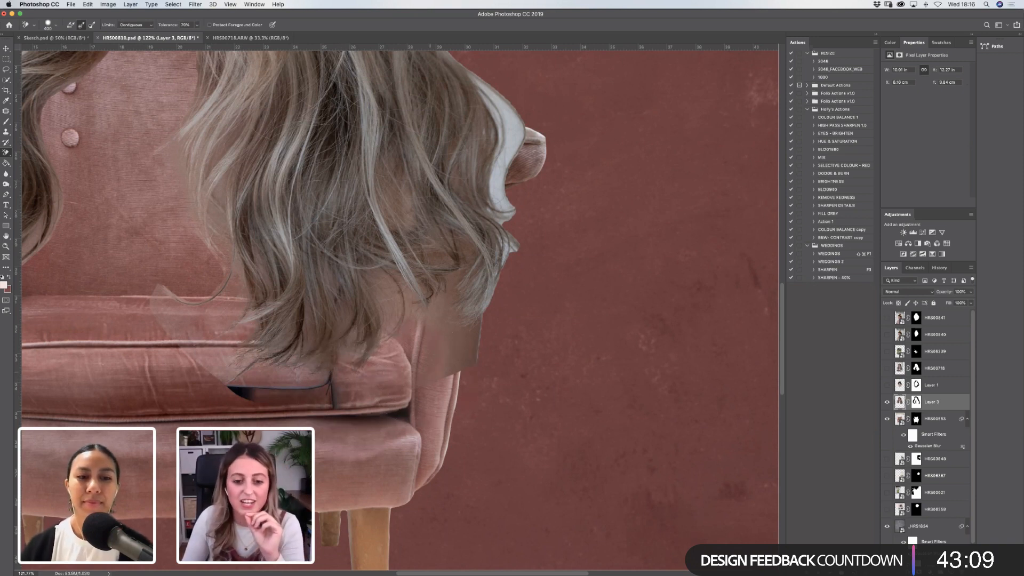
left_click_drag(448, 356, 463, 351)
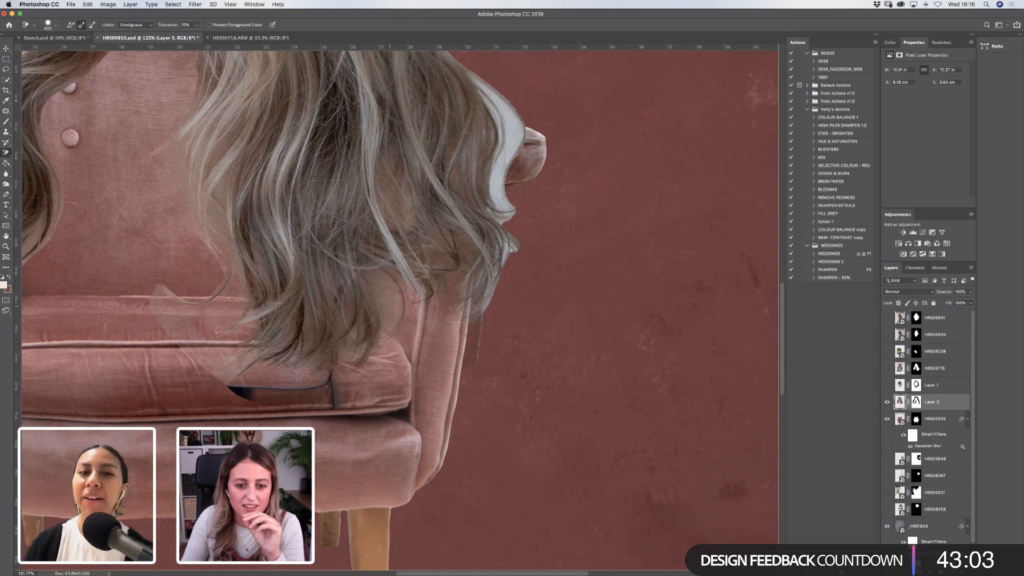
Hide the leftover black top and skin over the seat cushion by painting black on Layer 3's mask with the Brush.
left_click(916, 401)
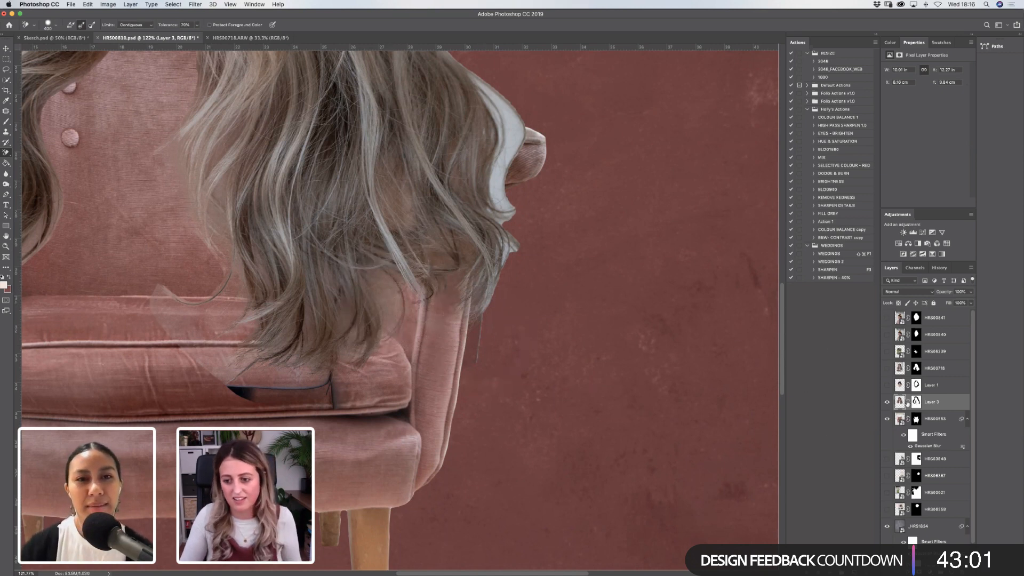
key("b")
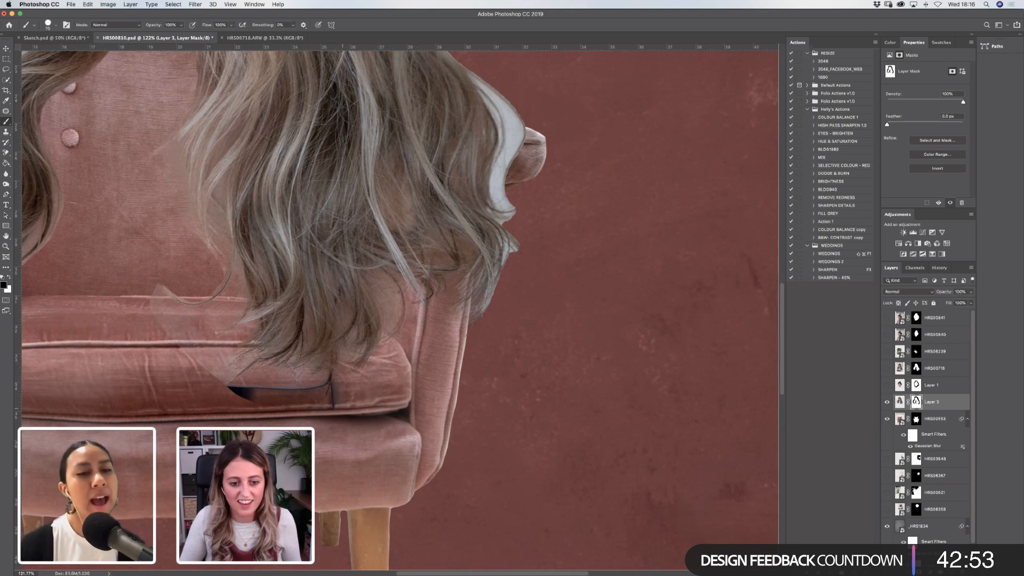
mouse_move(351, 395)
left_mouse_down()
mouse_move(339, 377)
mouse_move(325, 384)
left_mouse_up()
left_click_drag(230, 393, 295, 389)
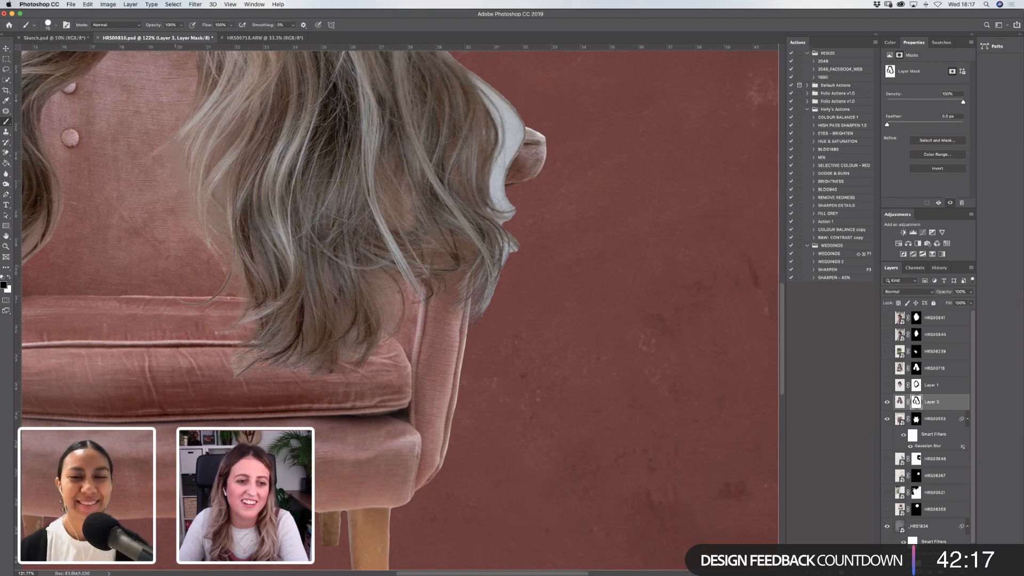
Erase the pale backdrop caught in the outer hair curls beside the right armrest from Layer 3's pixels with the Background Eraser.
left_click(10, 249)
key("super+0")
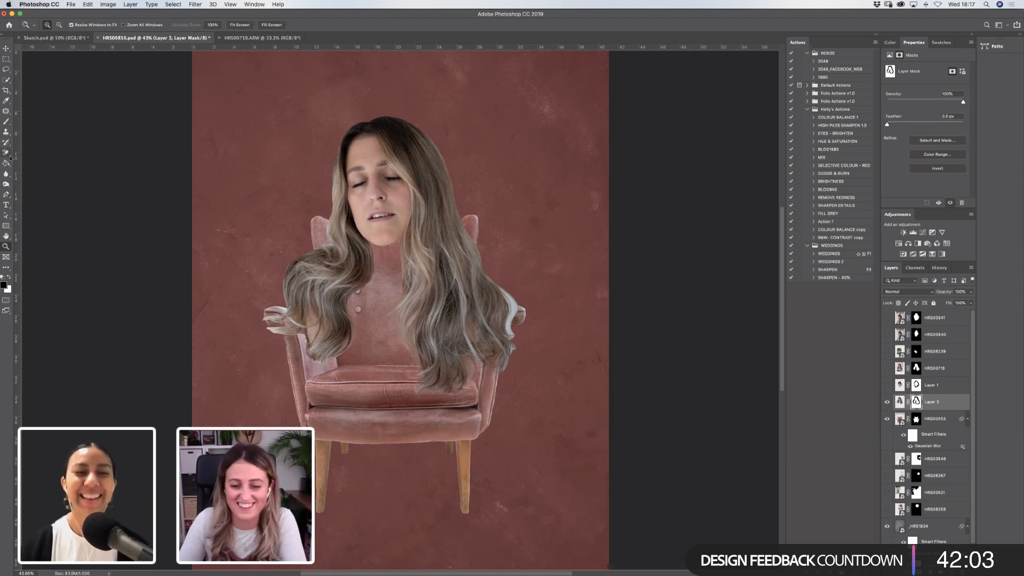
left_click_drag(559, 403, 410, 217)
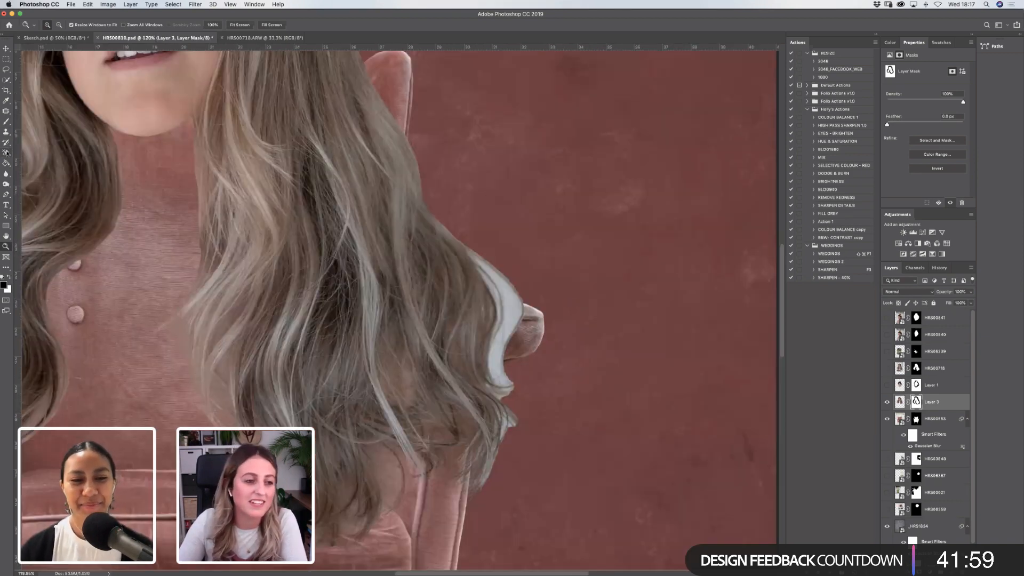
left_click(7, 152)
left_click(899, 401)
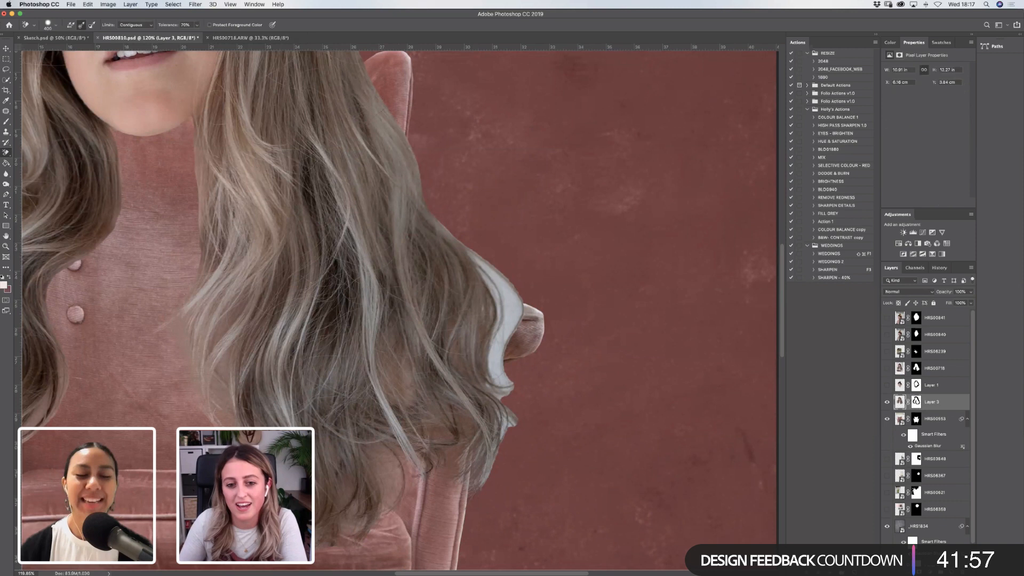
left_click_drag(509, 270, 502, 346)
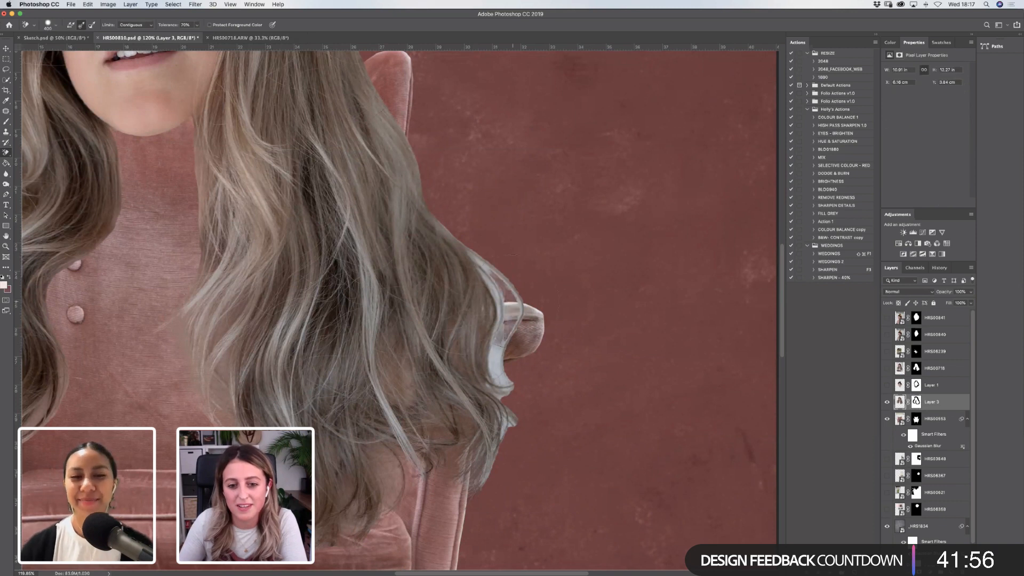
left_click(494, 282)
key("super+z")
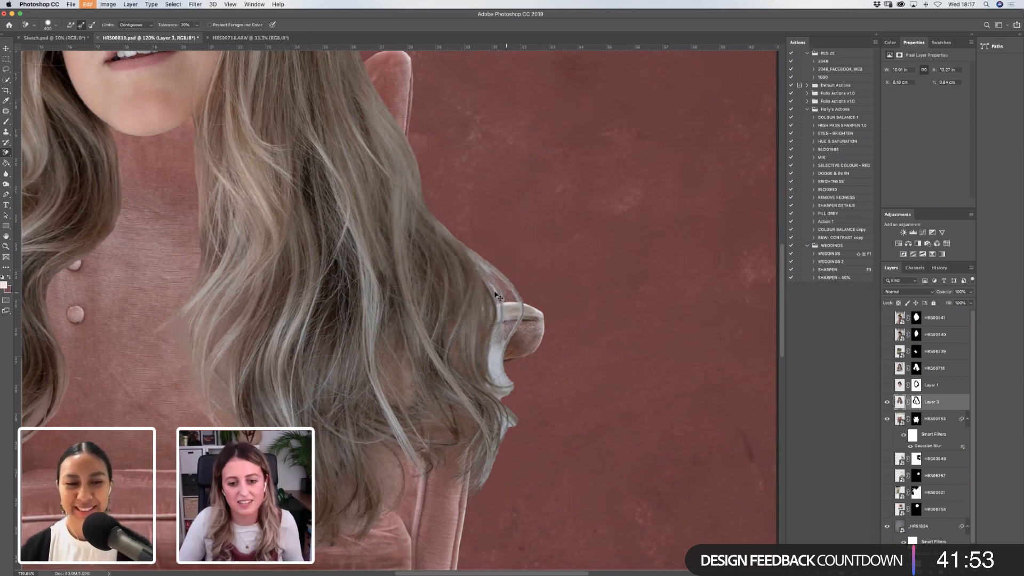
left_click(504, 282)
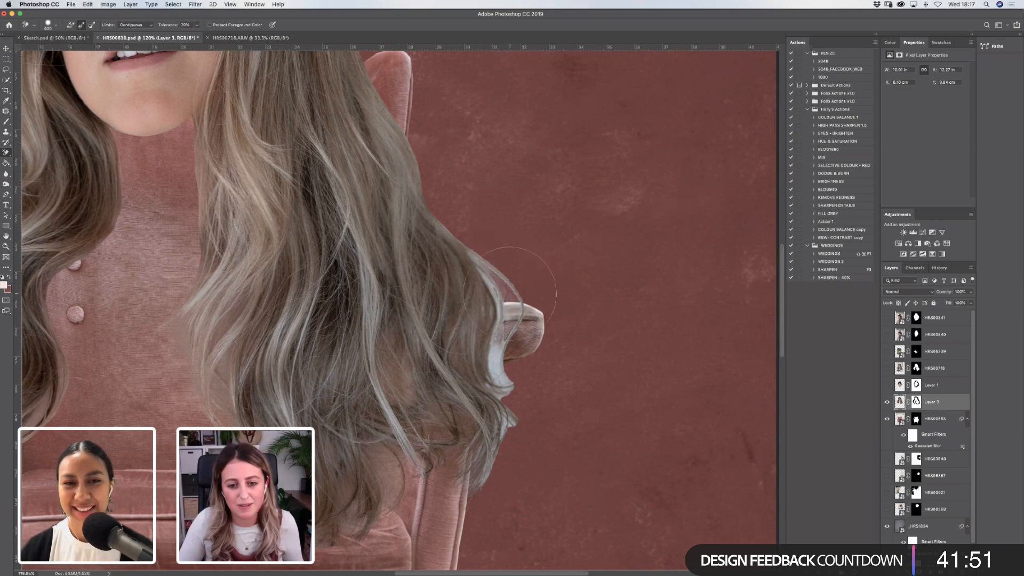
left_click(498, 360)
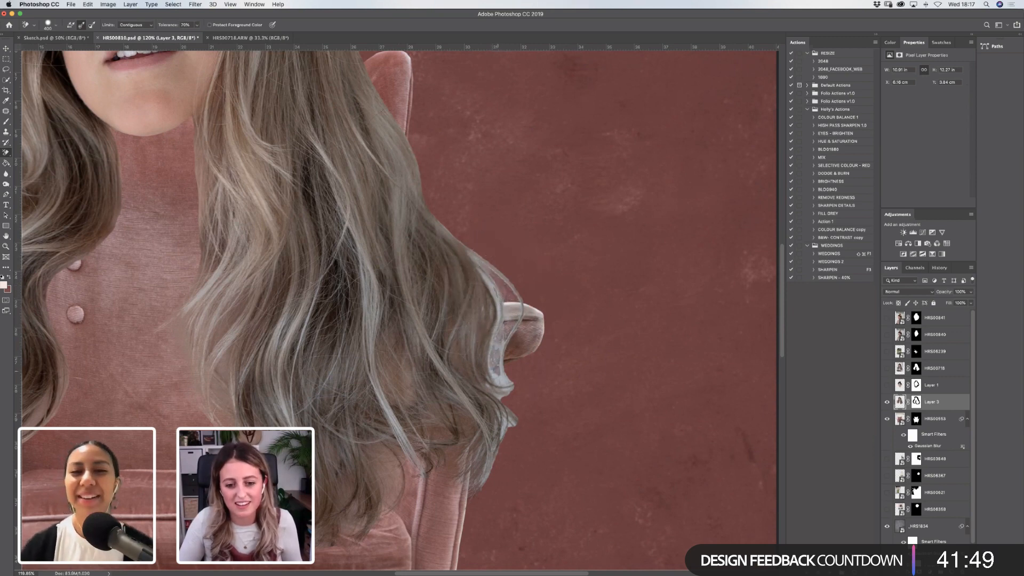
left_click(500, 373)
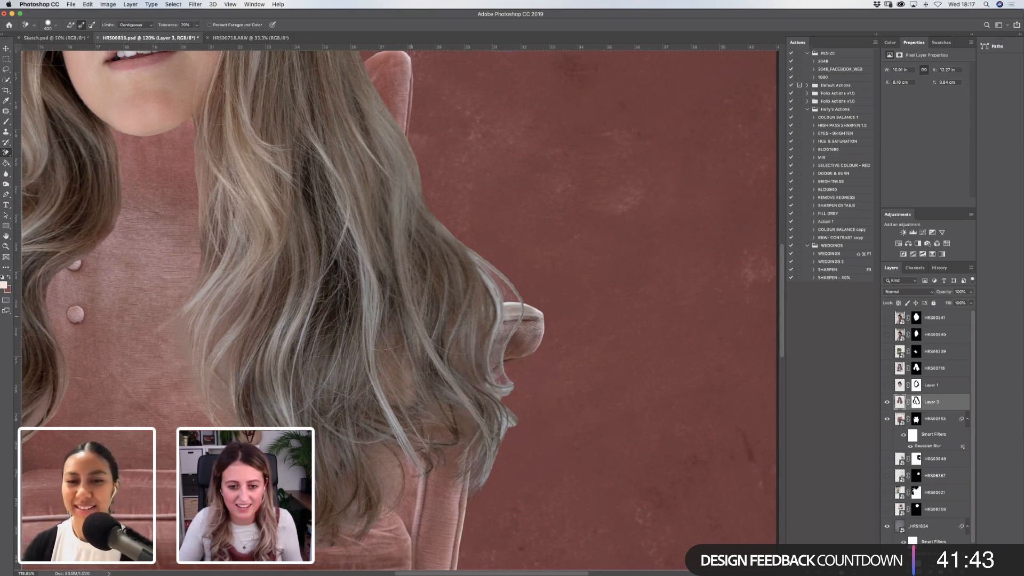
Try to refine the hair's outer edge above the right armrest on Layer 3's mask with a much smaller brush.
key("b")
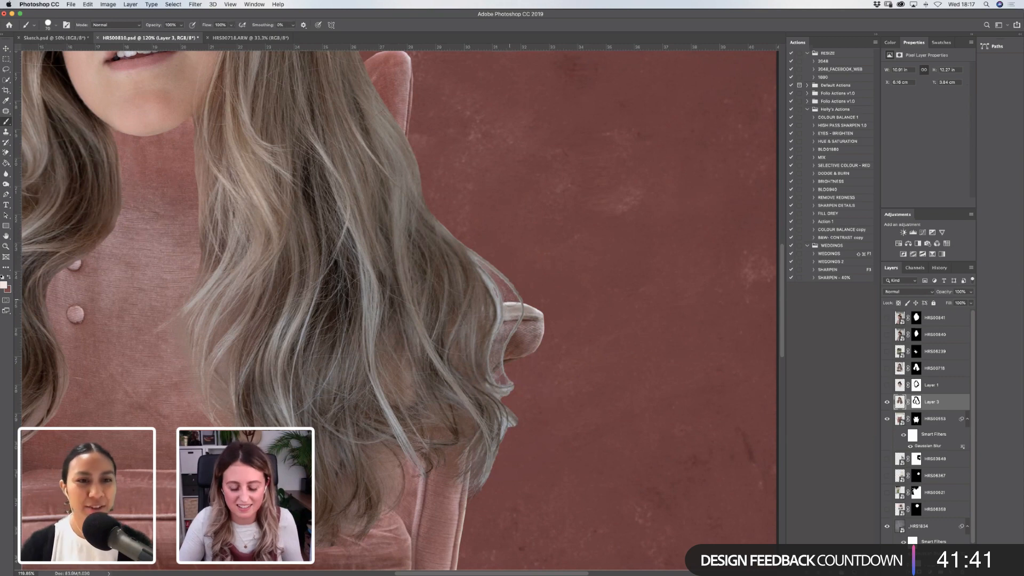
key("bracketleft")
key("bracketleft")
key("bracketleft")
key("bracketleft")
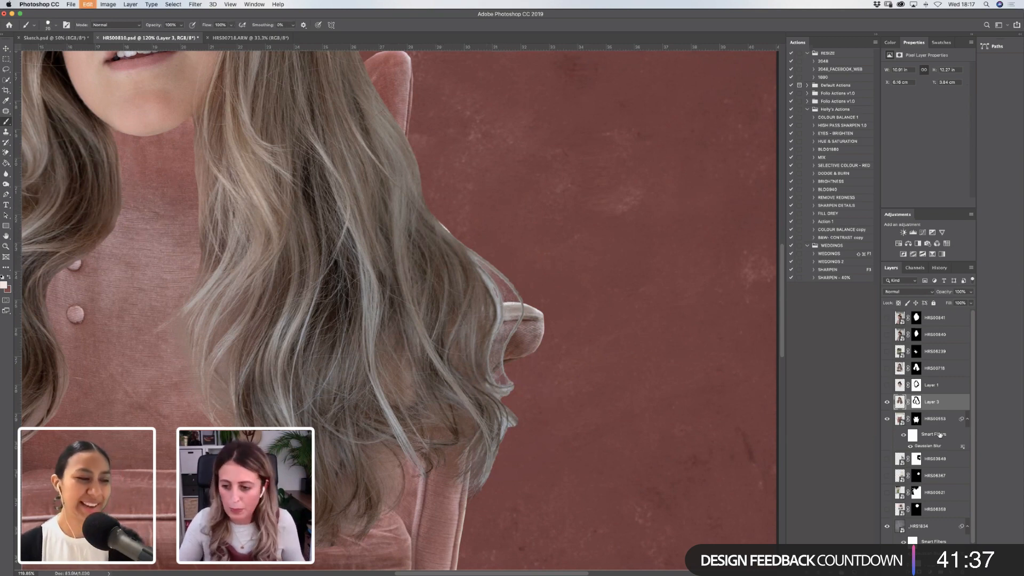
left_click(916, 401)
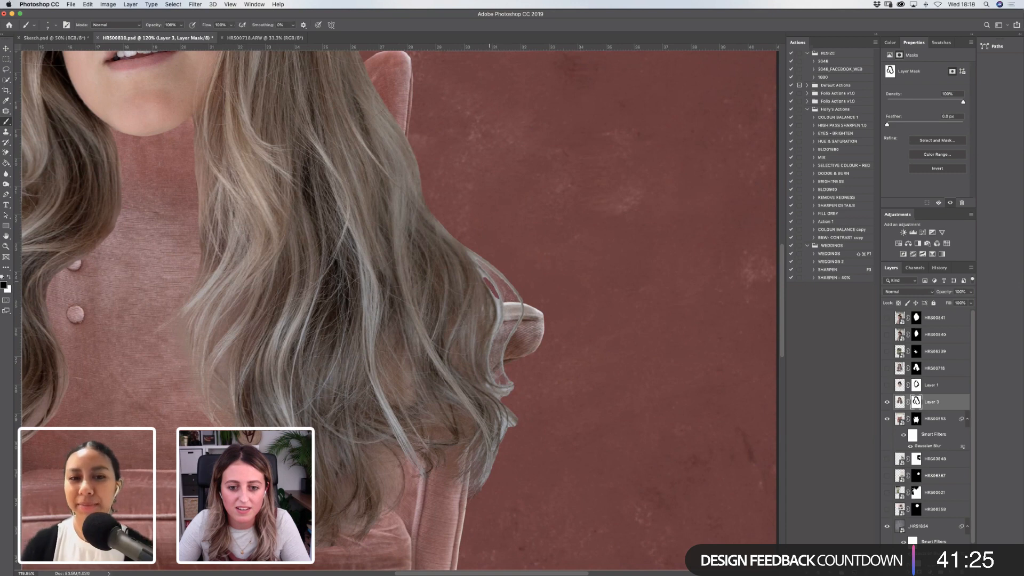
key("super+z")
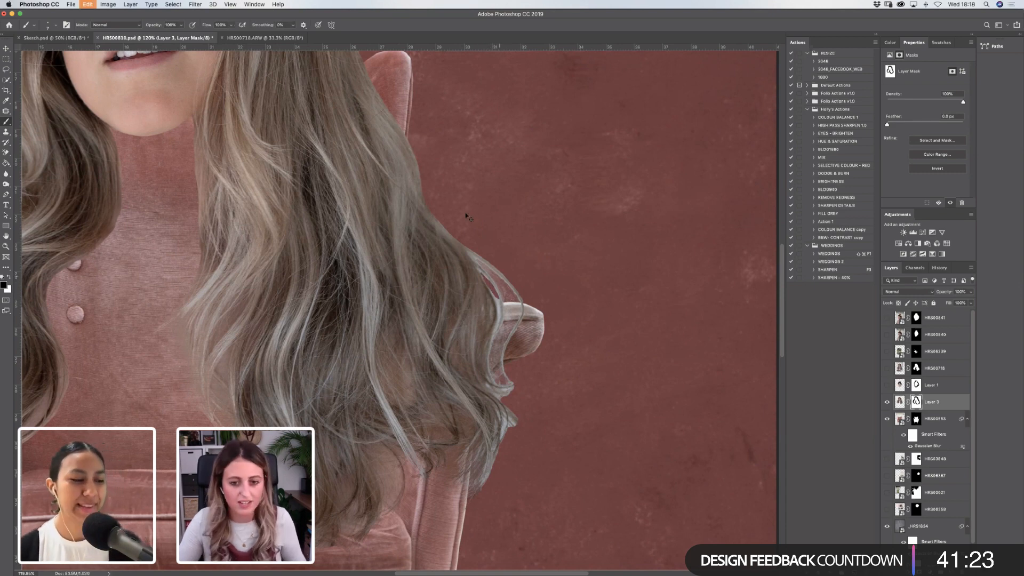
Review the whole composite and briefly preview the hidden layer HRS06367 and the one directly above it.
left_click(6, 246)
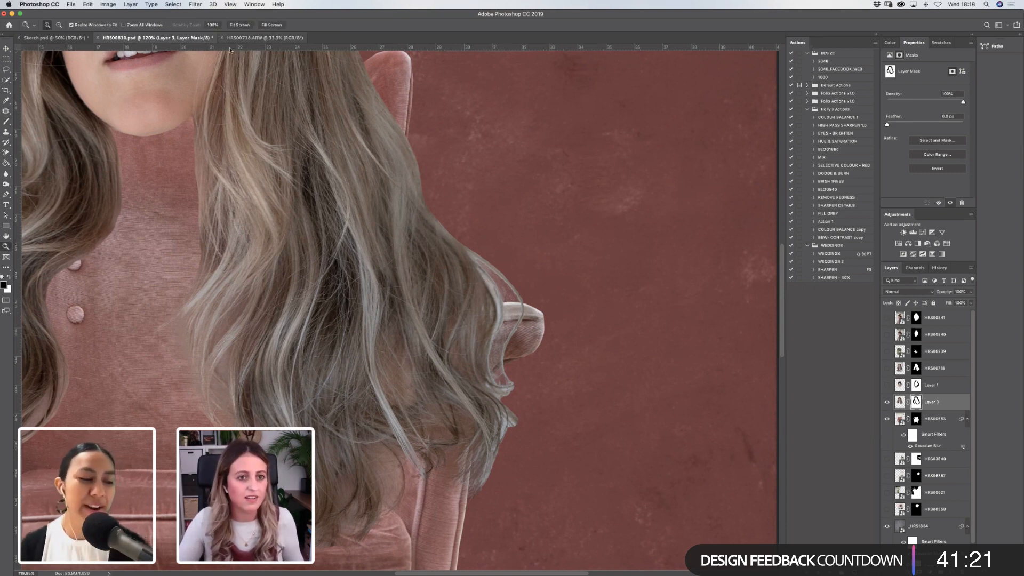
left_click(240, 24)
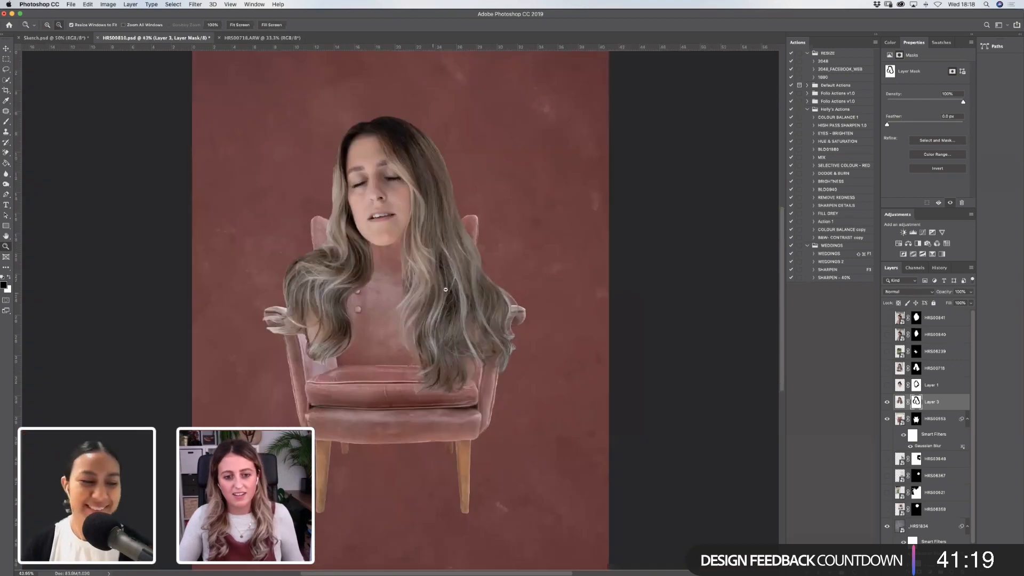
left_click(431, 294, "alt")
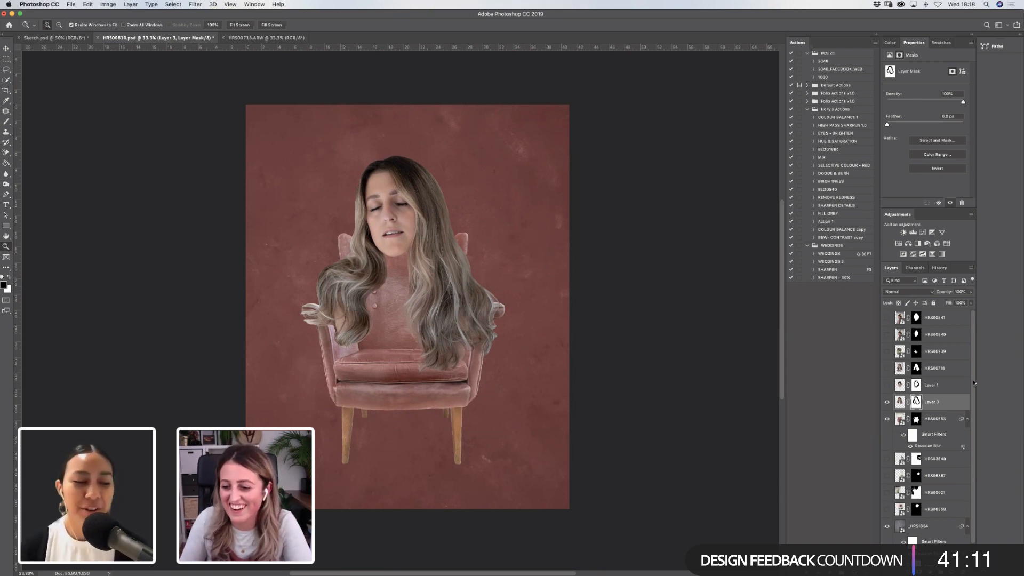
left_click_drag(972, 379, 974, 388)
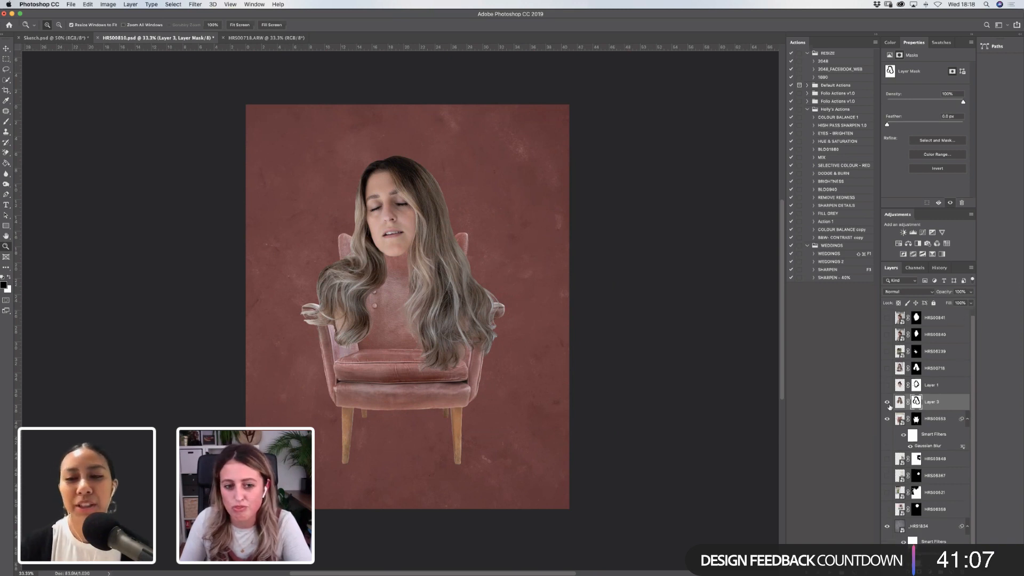
left_click(887, 459)
left_click(887, 460)
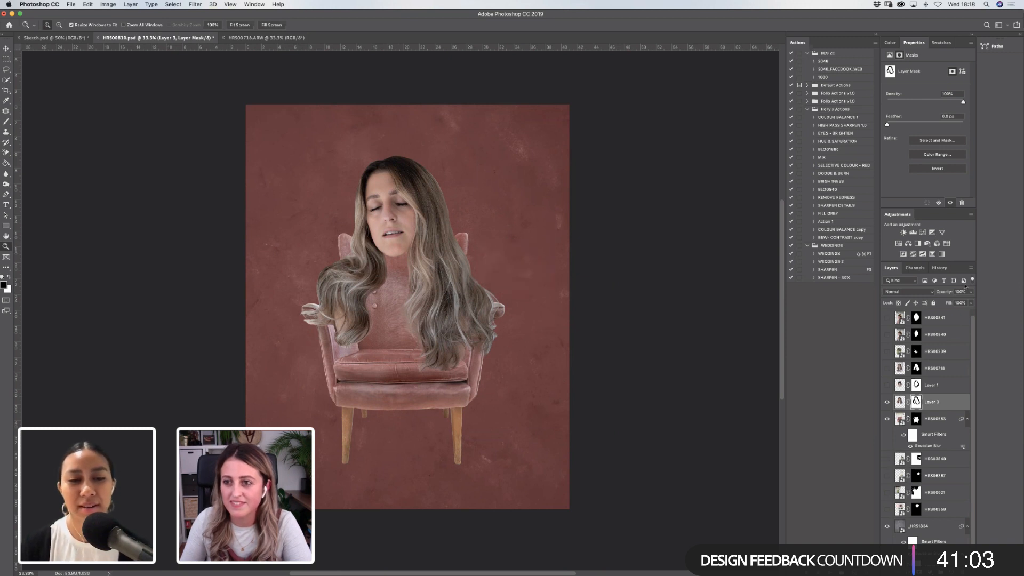
left_click(886, 475)
left_click(887, 476)
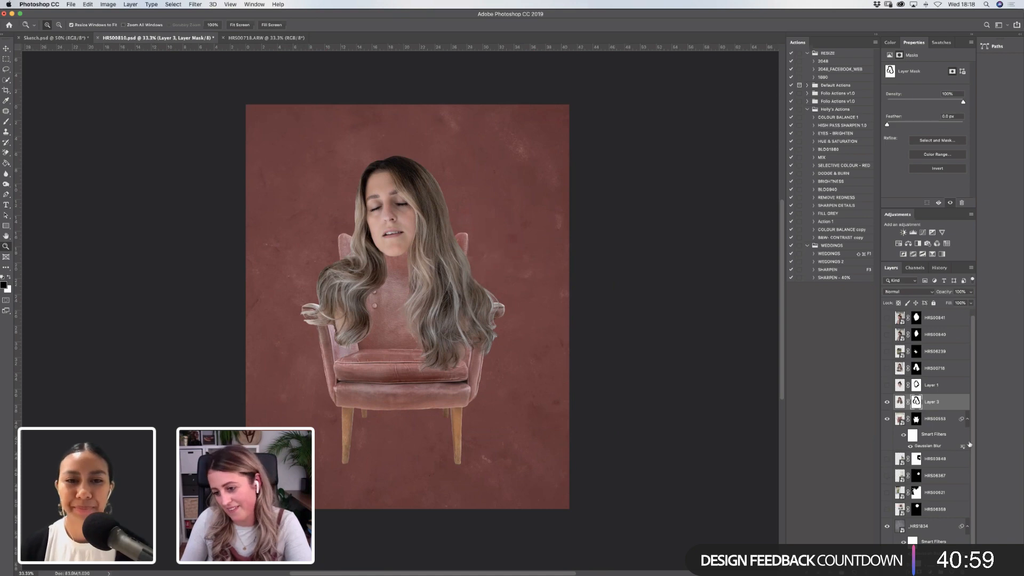
mouse_move(972, 442)
left_mouse_down()
mouse_move(970, 466)
mouse_move(972, 429)
left_mouse_up()
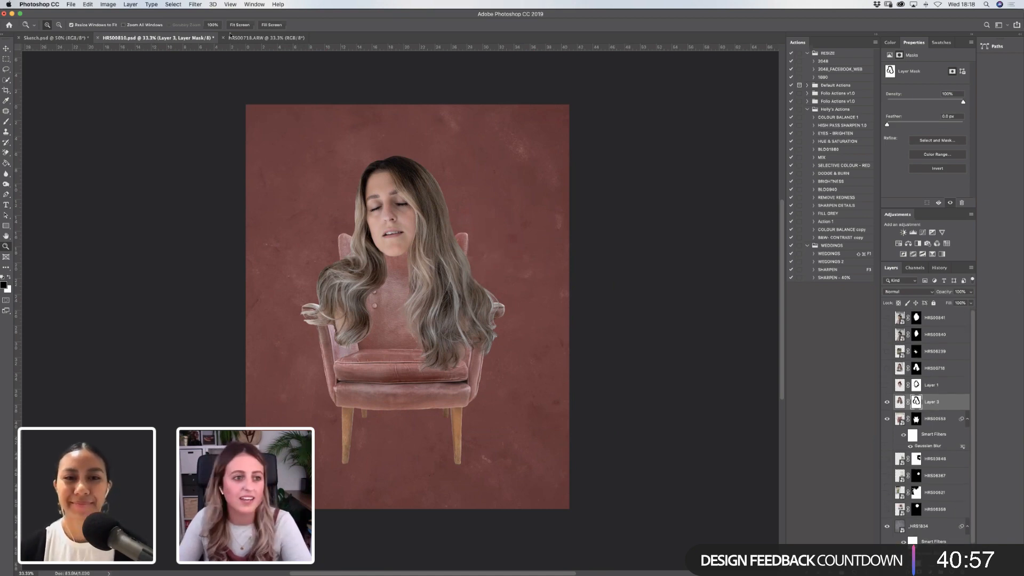
Compare the composite with the Sketch document and make the white daisy layer HRS06367 visible behind the hair.
left_click(71, 39)
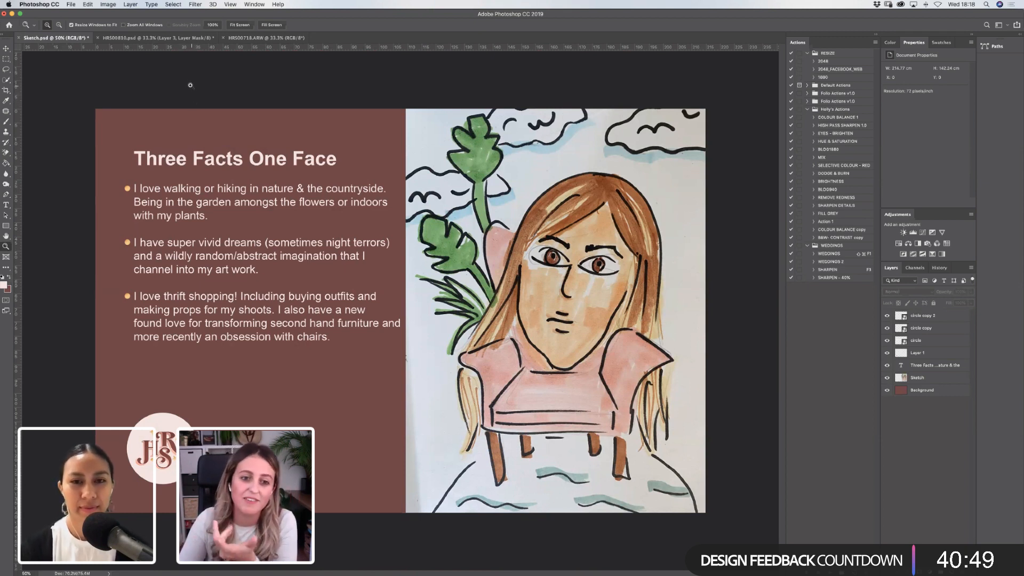
left_click(165, 39)
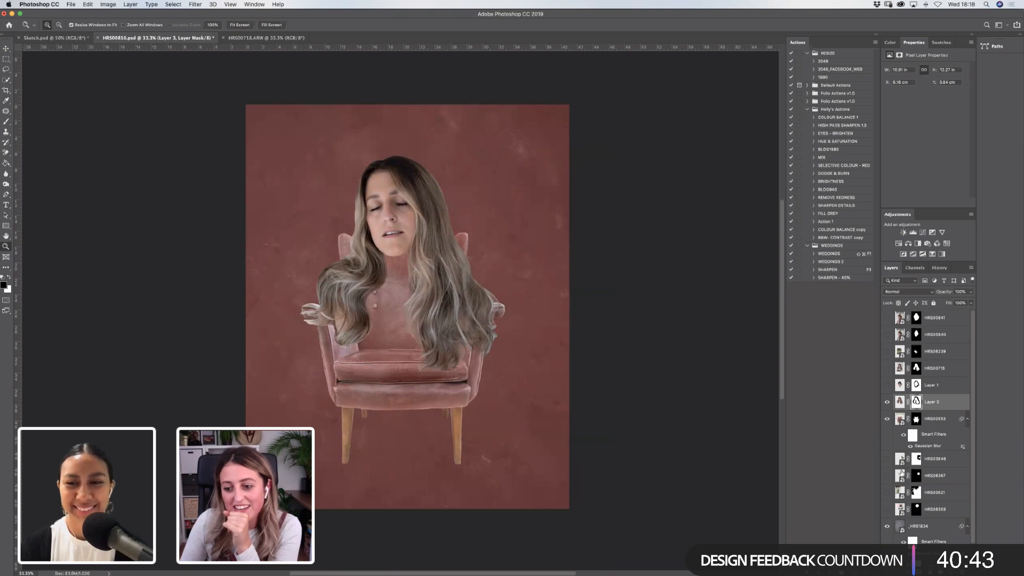
scroll(968, 426, "down", 1)
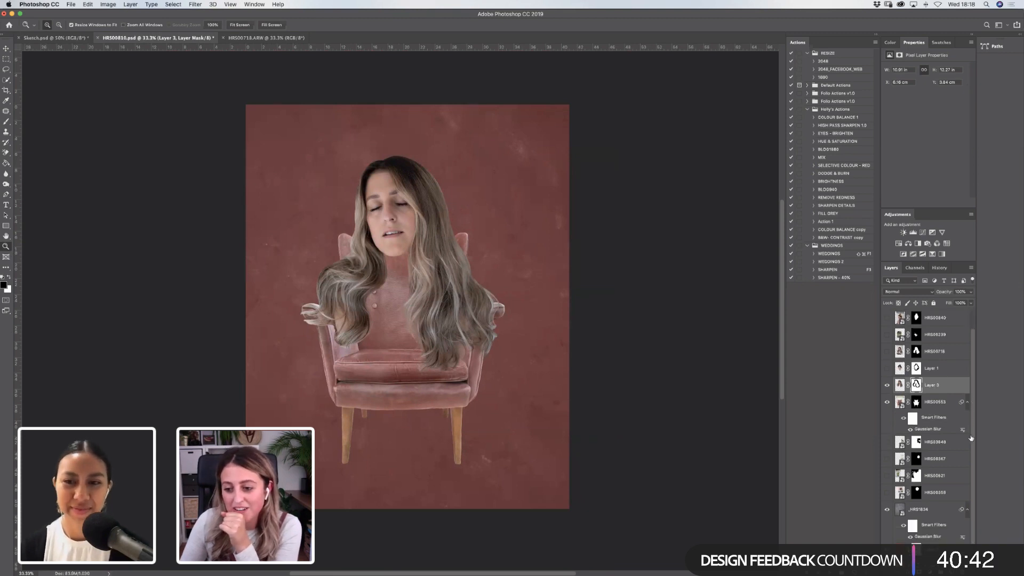
left_click(887, 442)
left_click(887, 442)
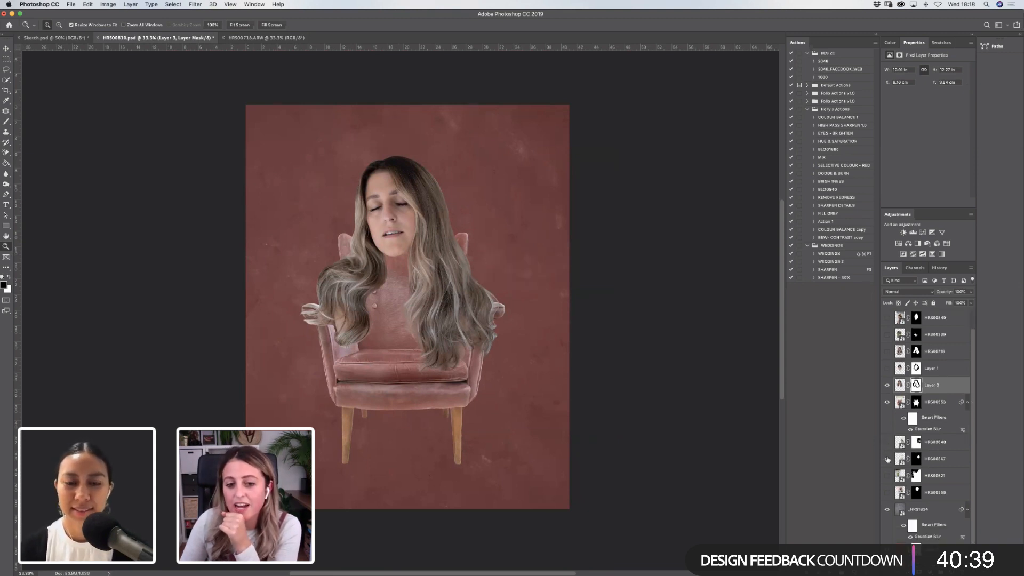
left_click(887, 459)
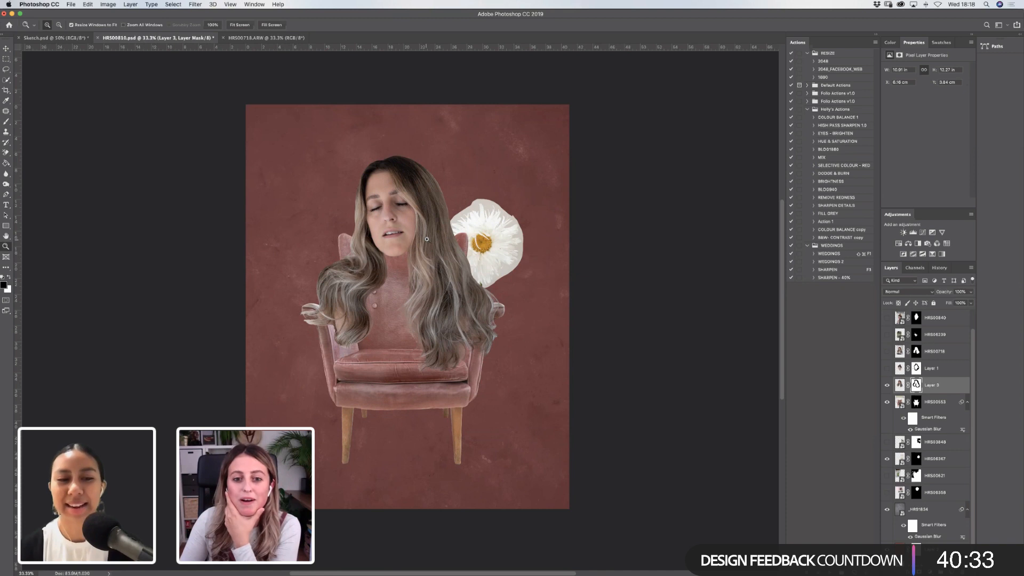
left_click_drag(390, 183, 582, 307)
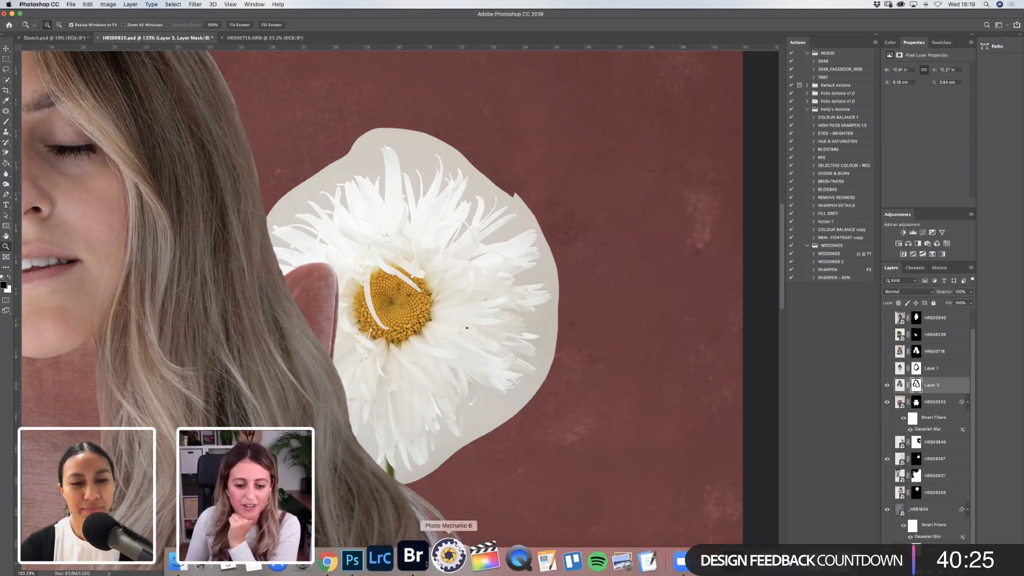
Switch to Adobe Bridge, preview flame photos HRS08677 and HRS08695 in the Stock Photos Fire folder, and return to Stock Photos.
left_click(426, 560)
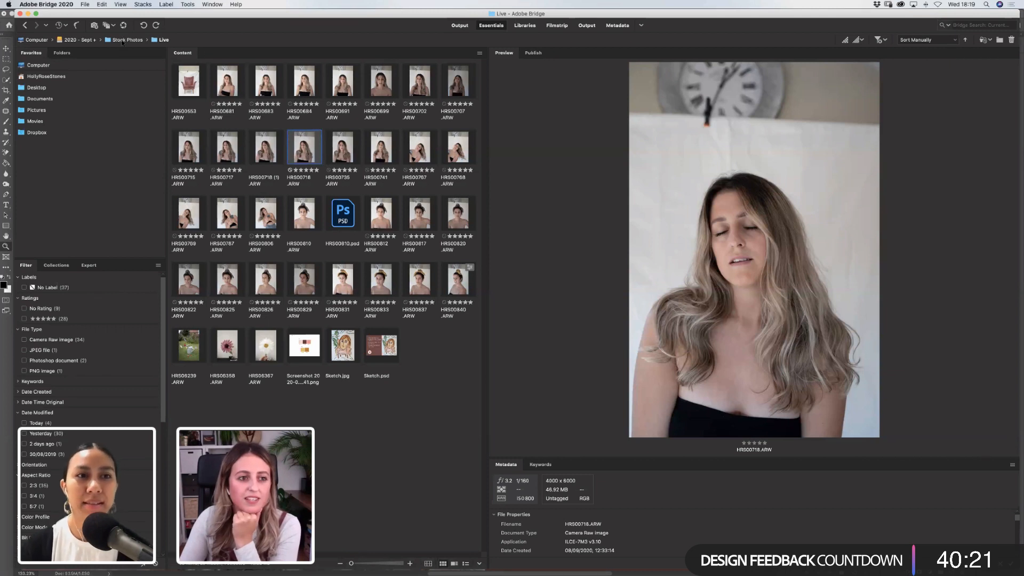
left_click(124, 40)
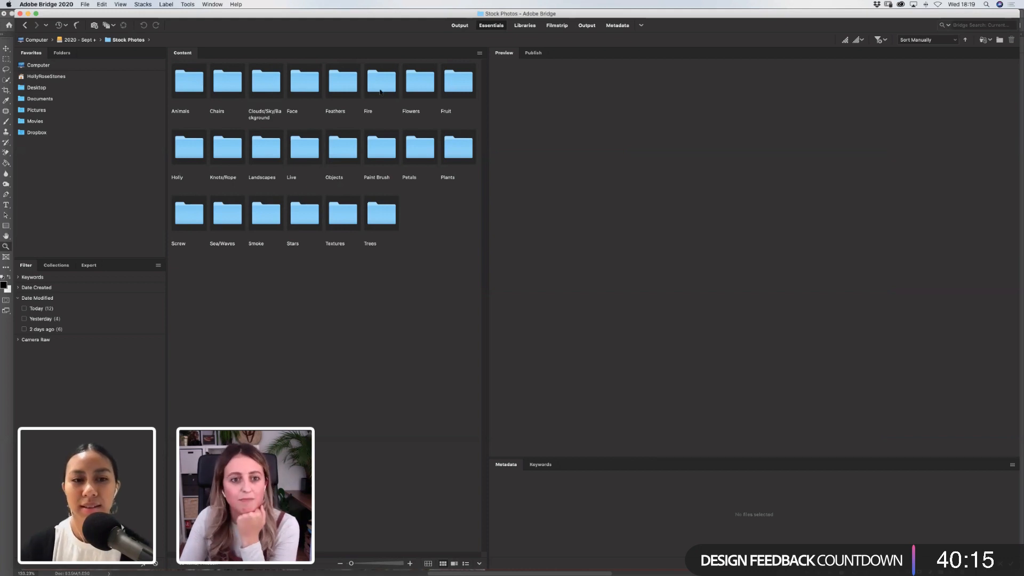
double_click(368, 112)
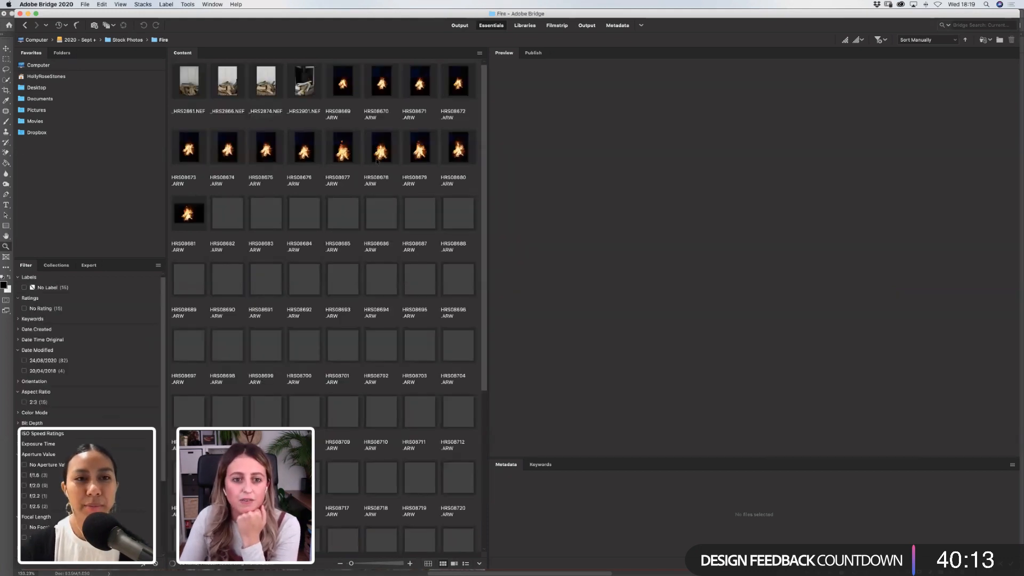
left_click(360, 171)
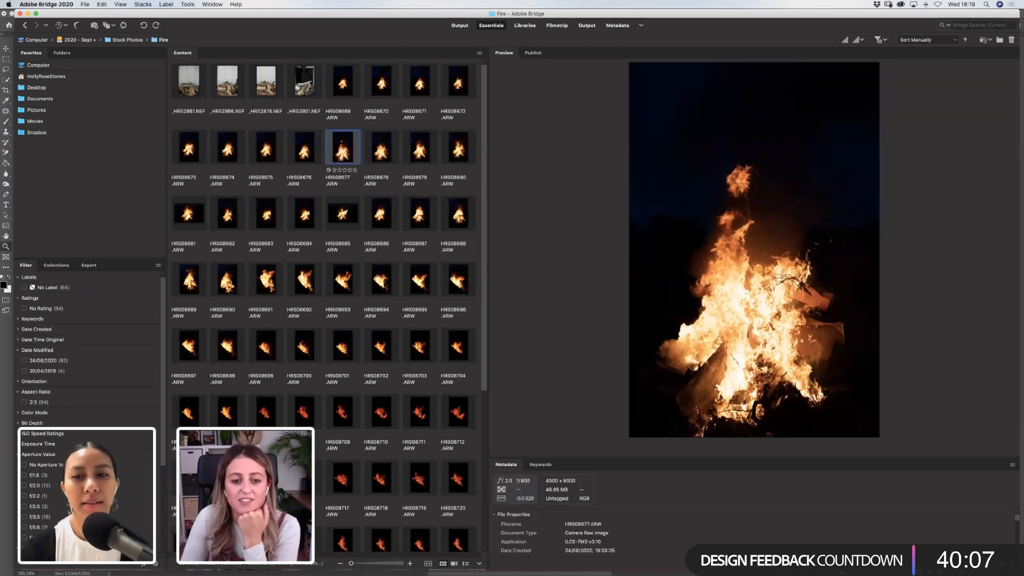
left_click(381, 279)
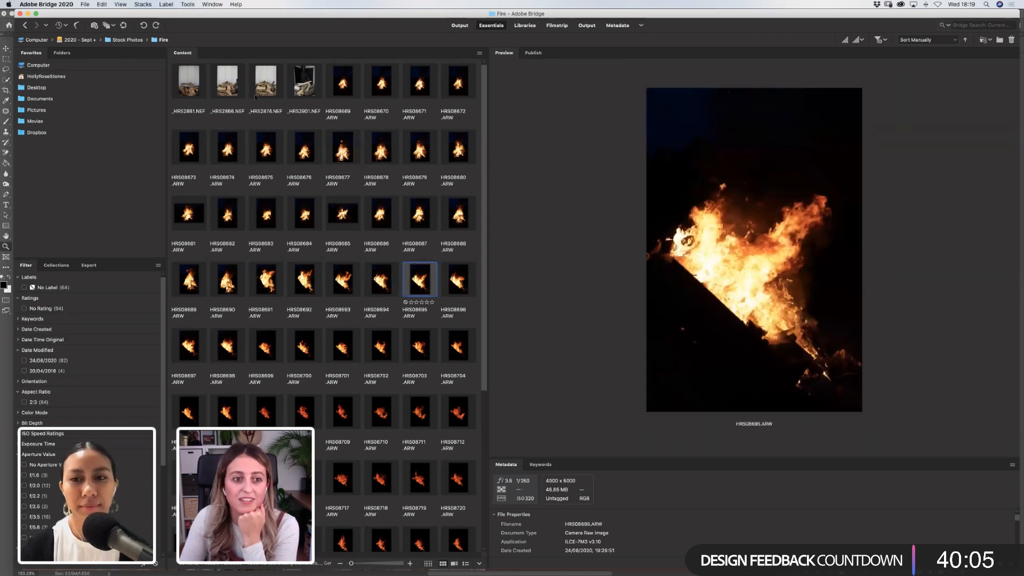
left_click(420, 283)
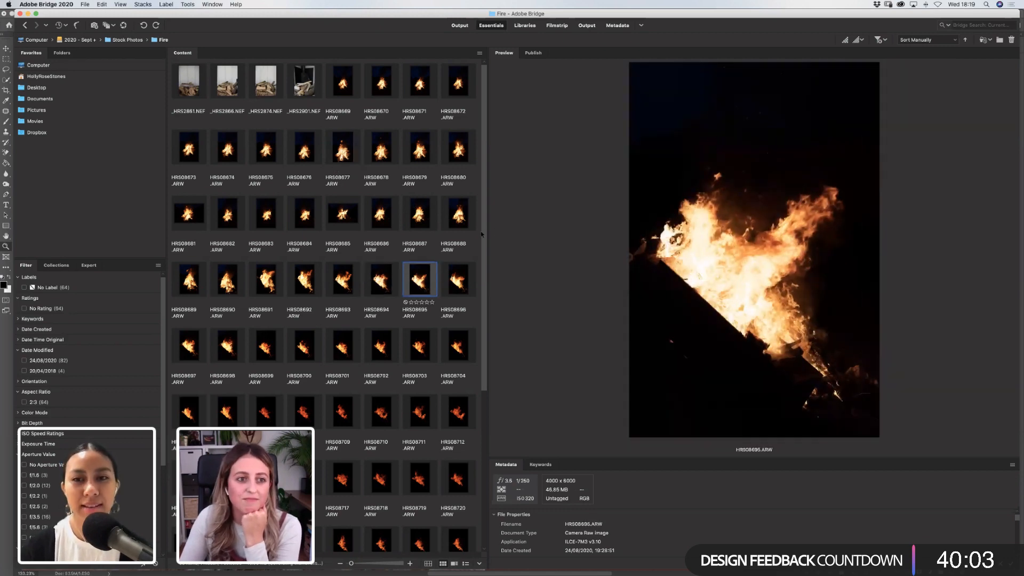
scroll(481, 234, "down", 3)
left_click(128, 39)
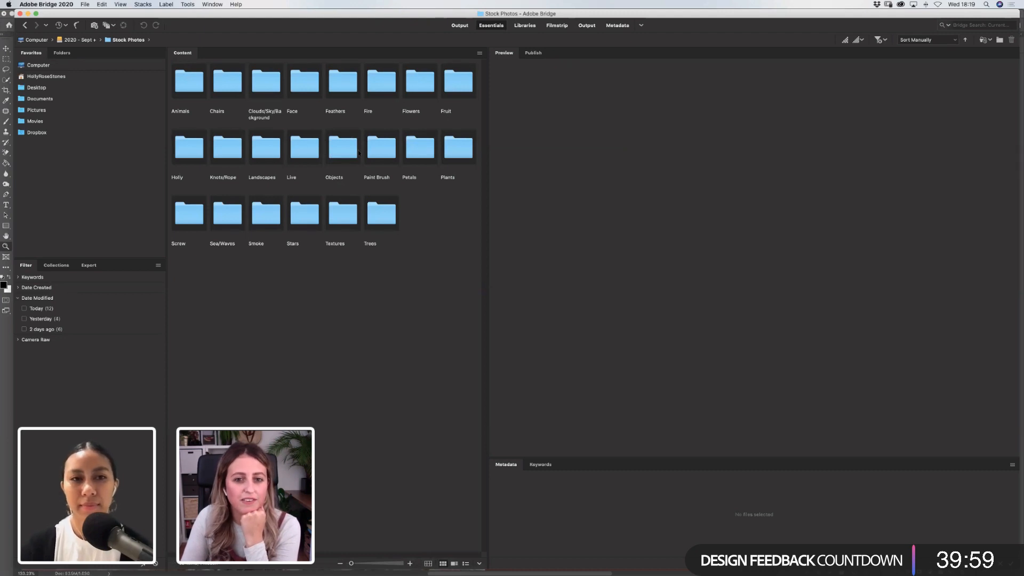
Open the Flowers folder in Stock Photos and preview the watering can photos HRS06239.ARW and HRS06239-2.jpg.
double_click(425, 83)
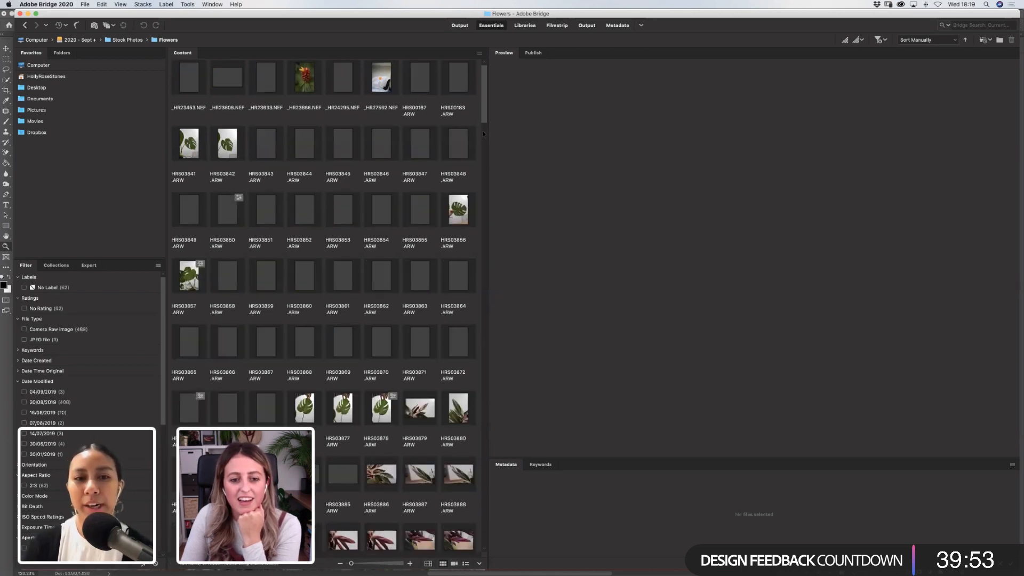
scroll(482, 139, "down", 2)
scroll(482, 138, "down", 10)
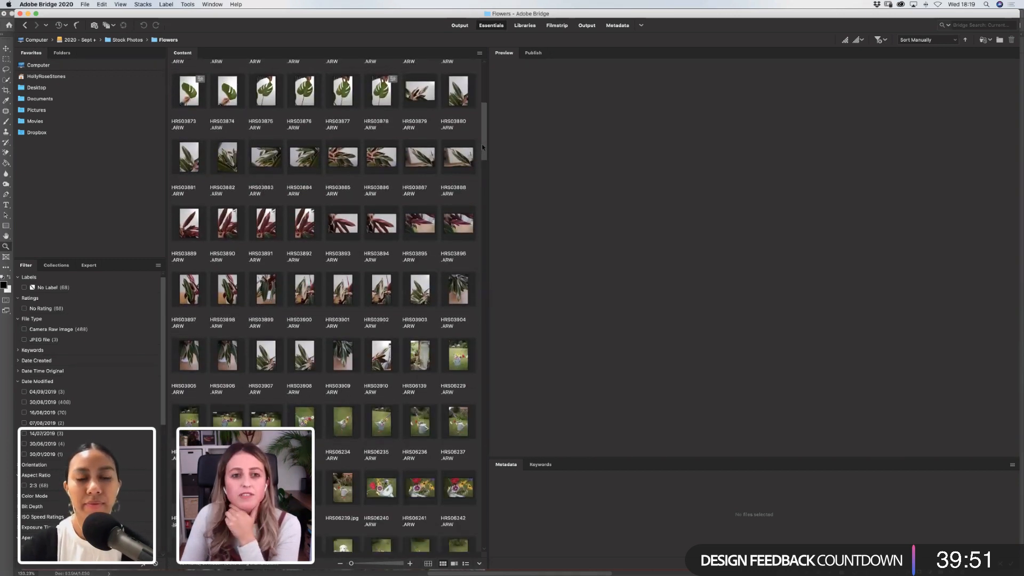
left_click_drag(482, 145, 478, 168)
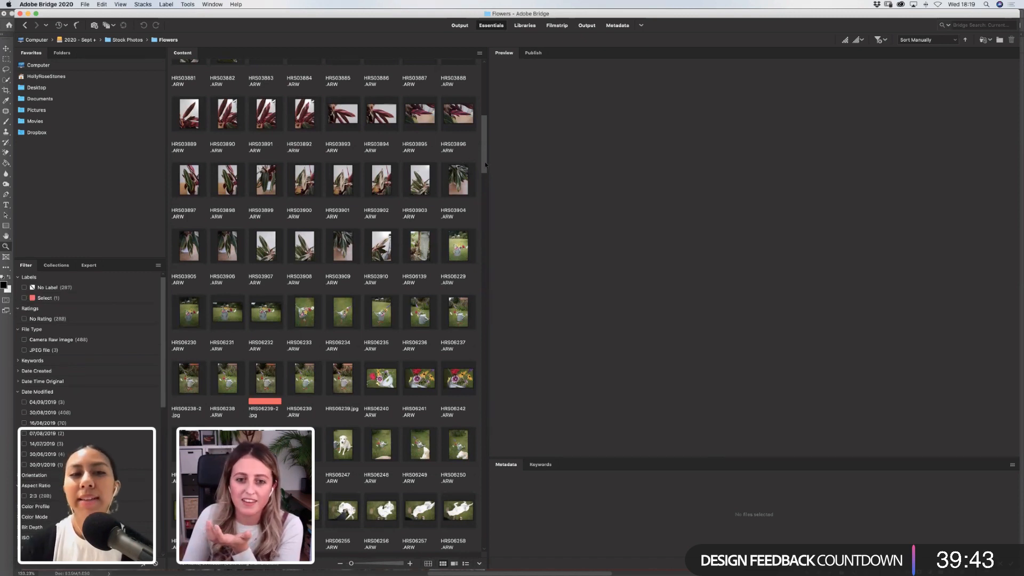
left_click_drag(485, 162, 482, 177)
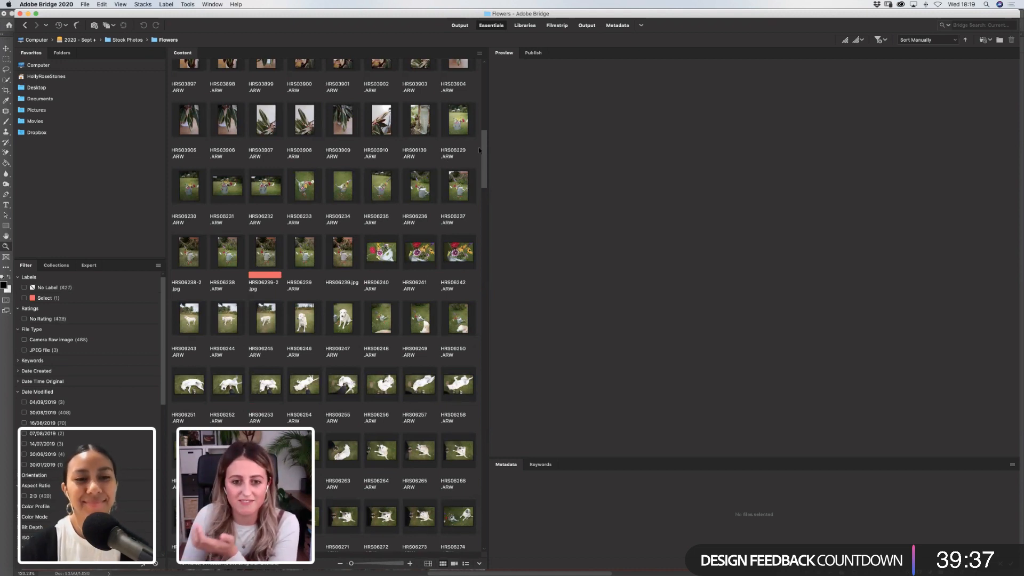
left_click(305, 251)
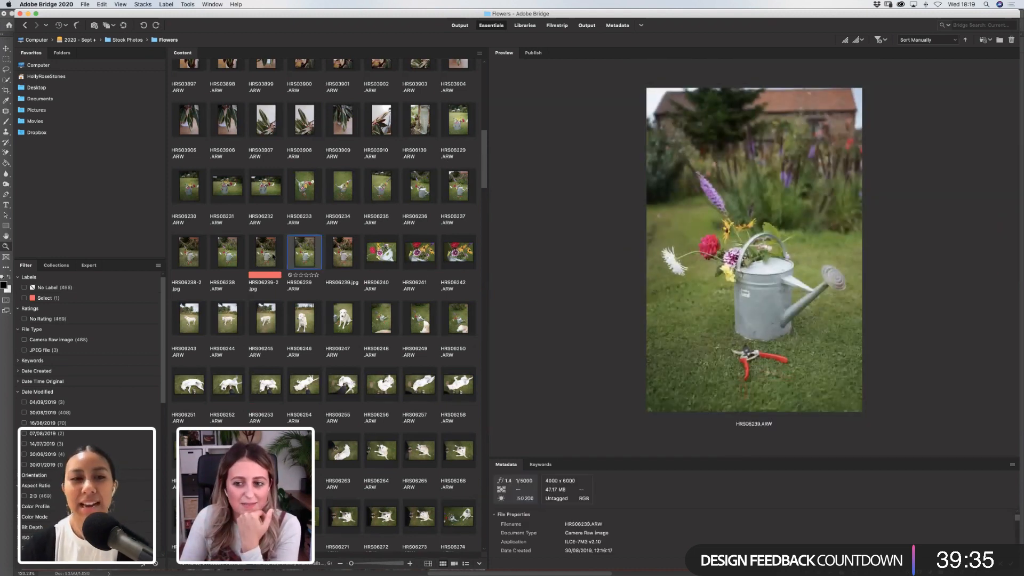
left_click(273, 257)
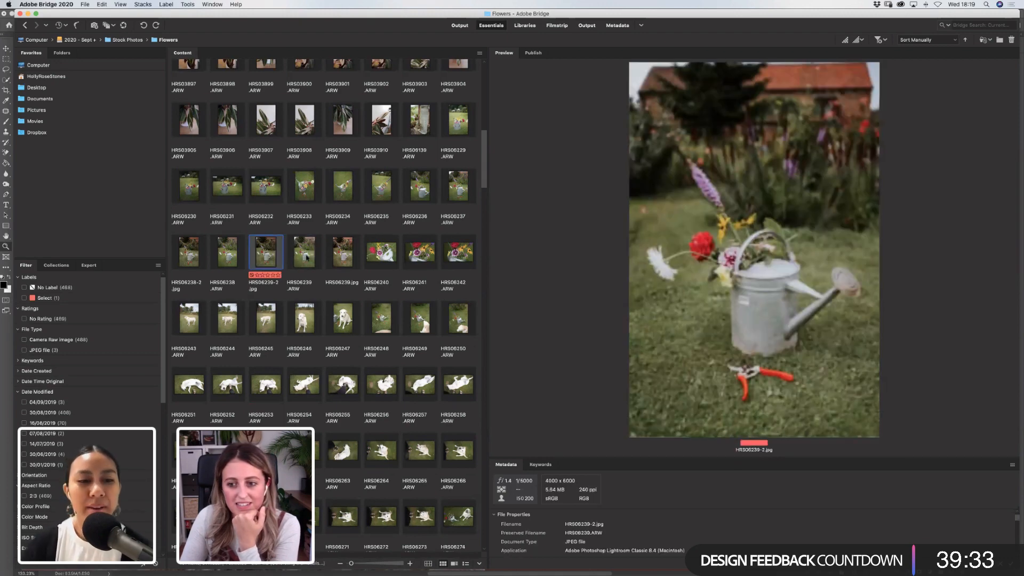
left_click(307, 256)
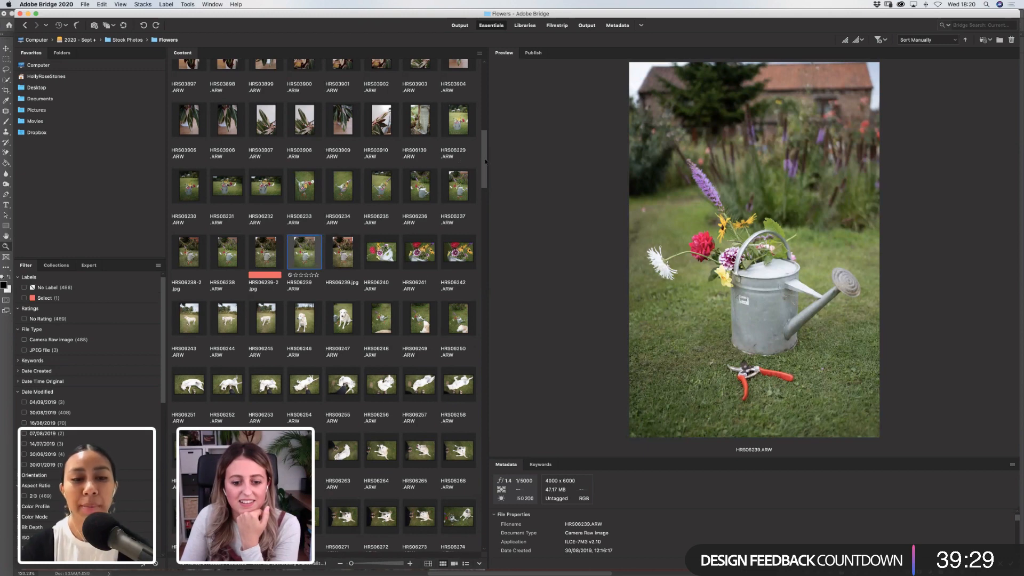
Browse the plant, dog and garden thumbnails around HRS06239.ARW in the Flowers folder for usable flowers.
scroll(469, 165, "down", 4)
scroll(486, 171, "up", 1)
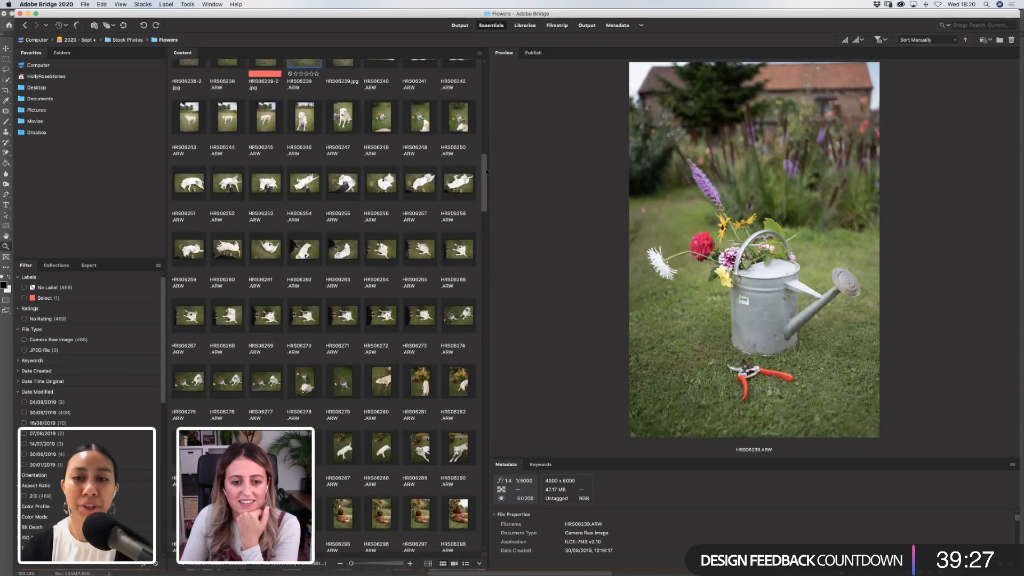
scroll(480, 129, "up", 8)
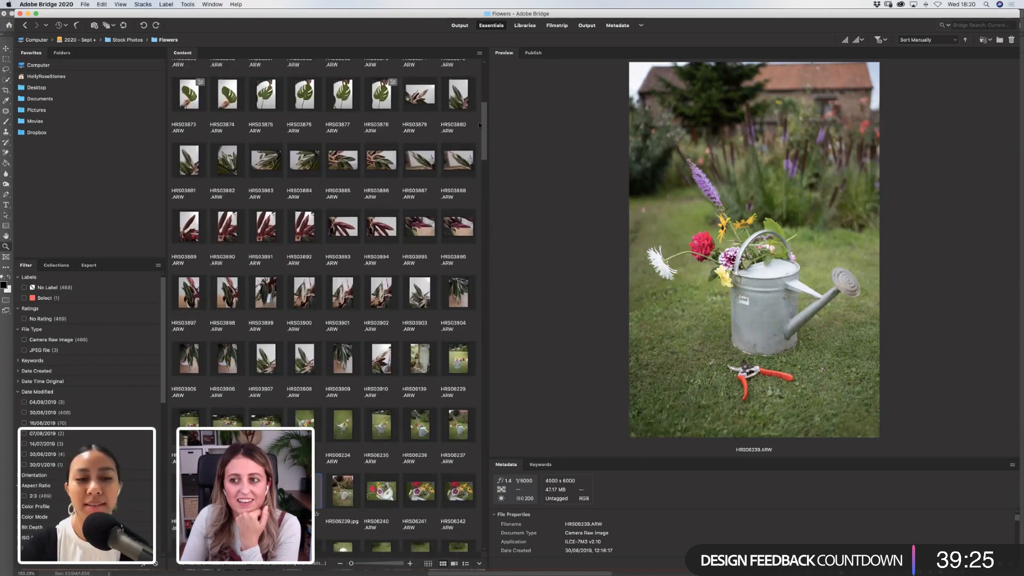
scroll(479, 127, "down", 3)
scroll(481, 138, "down", 1)
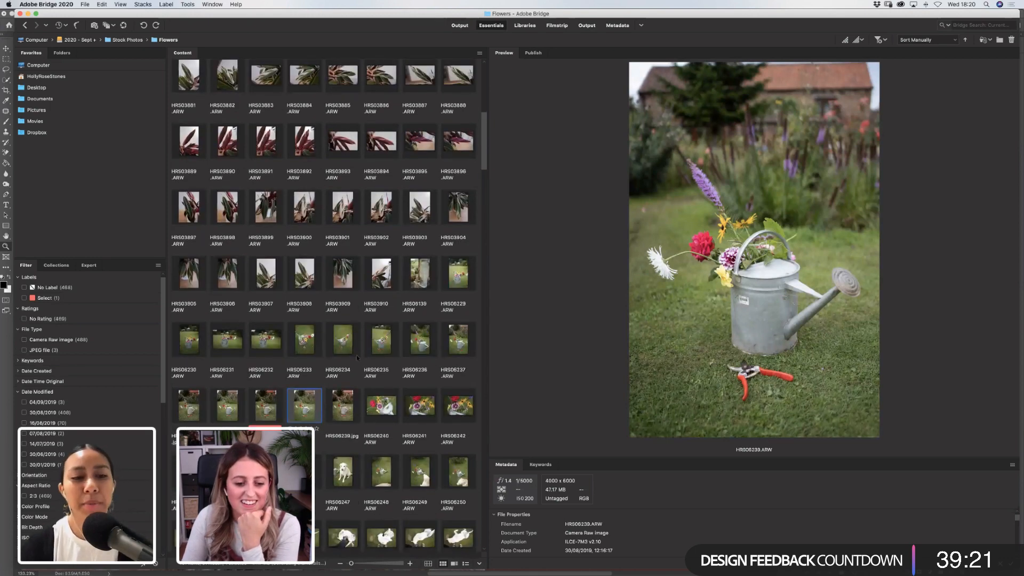
left_click_drag(485, 158, 486, 235)
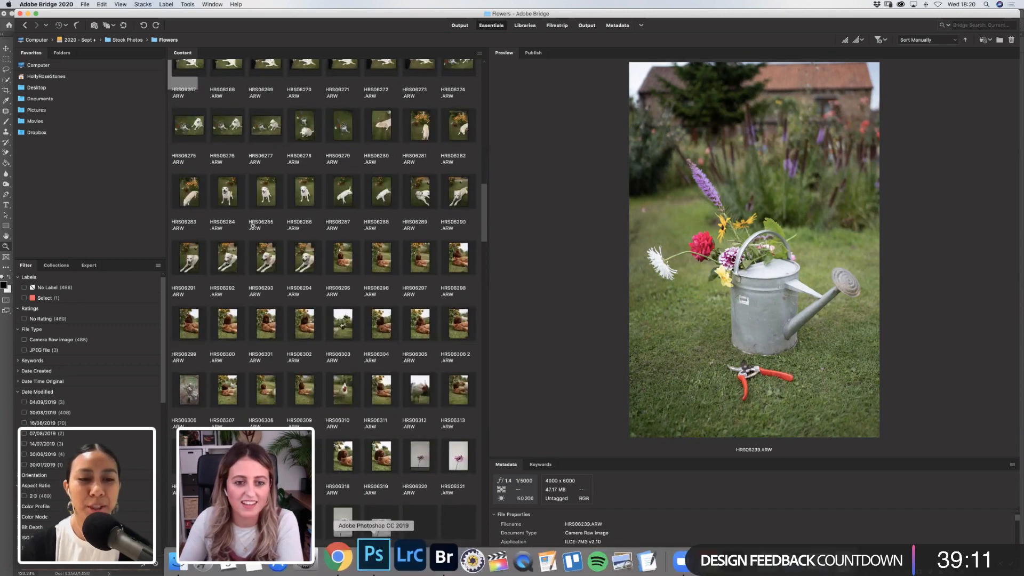
Switch to Photoshop, make Layer 3's image active instead of its mask, and fit the whole composite on screen.
left_click(381, 561)
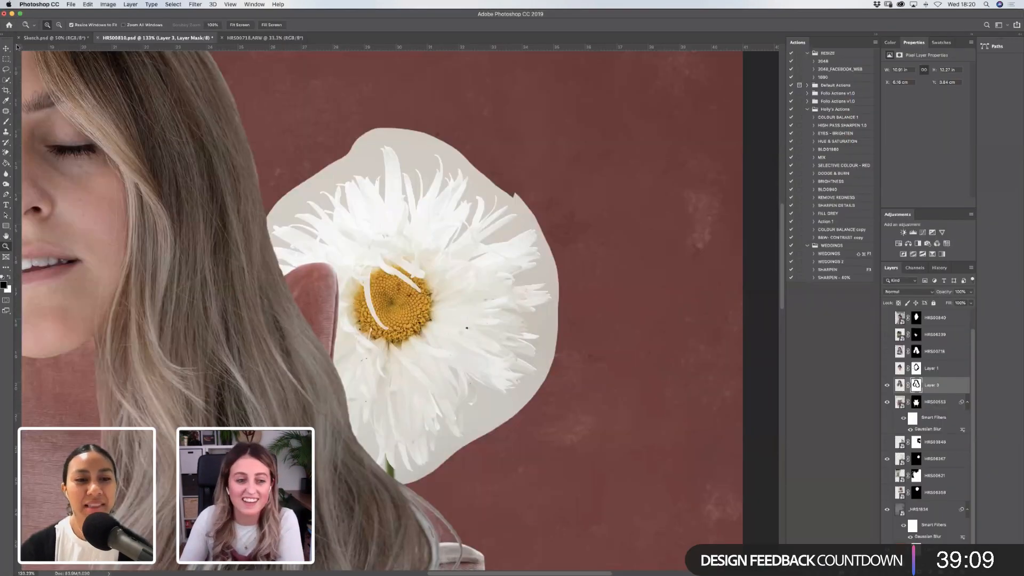
left_click(6, 81)
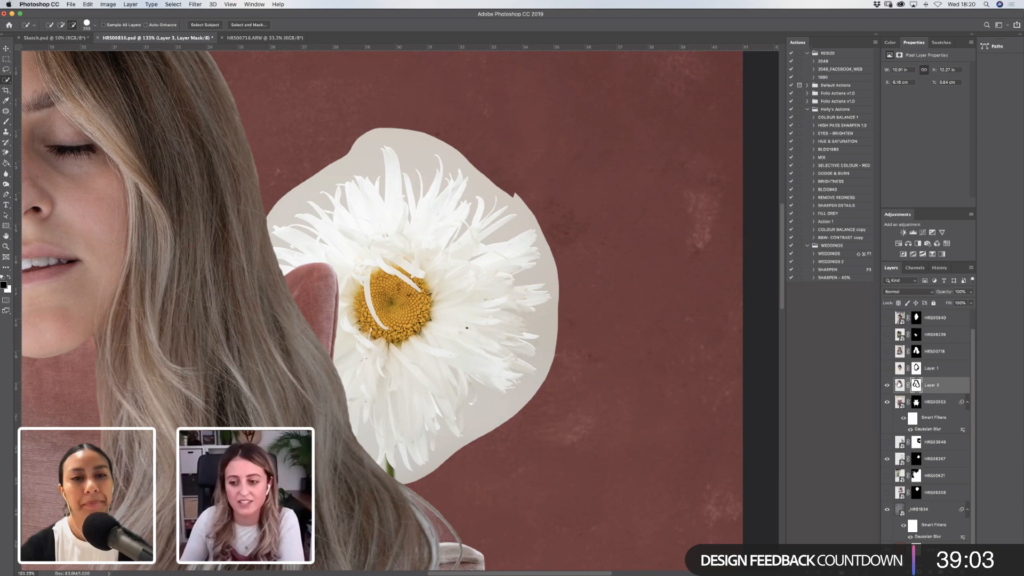
left_click(899, 384)
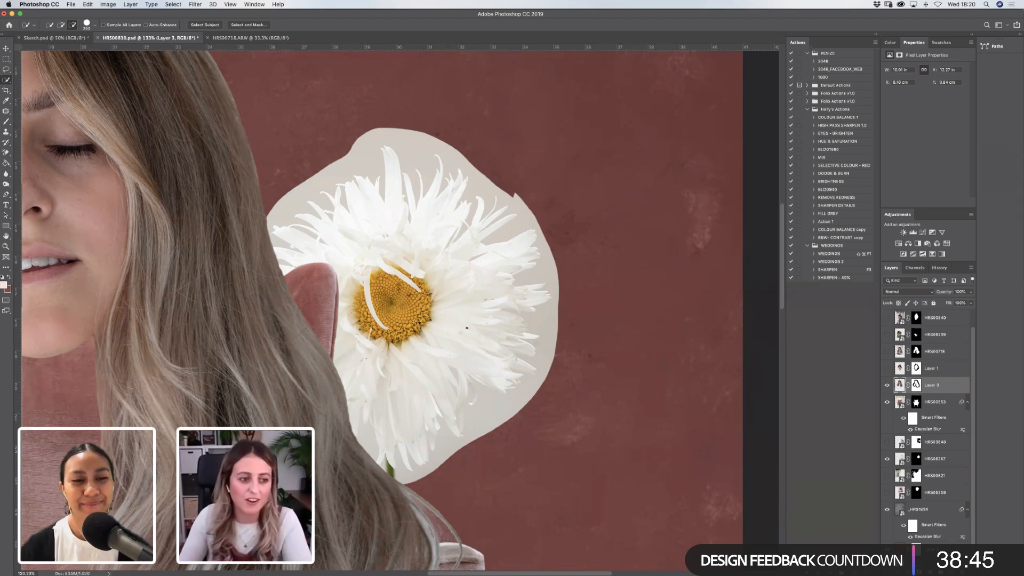
key("z")
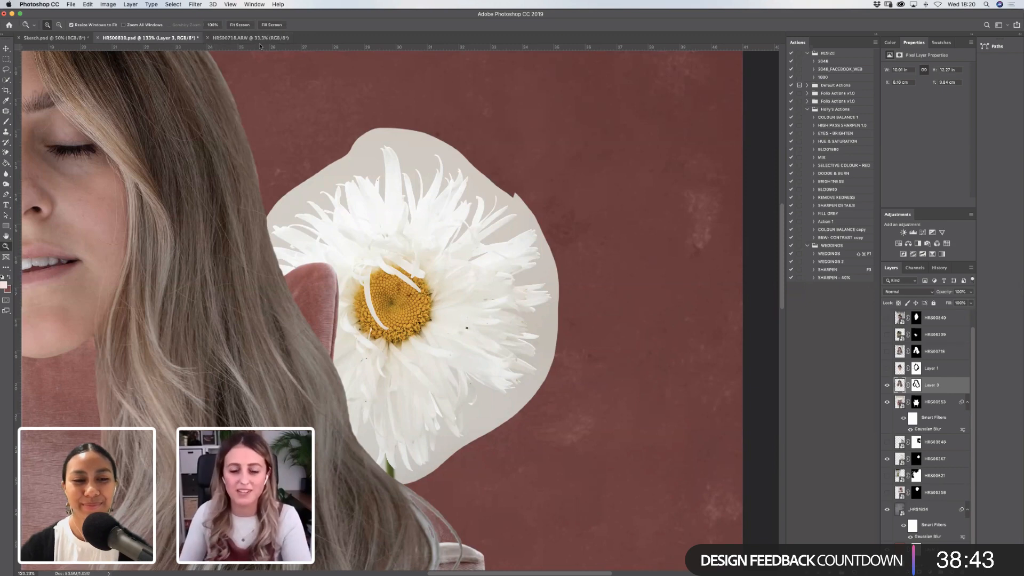
left_click(241, 26)
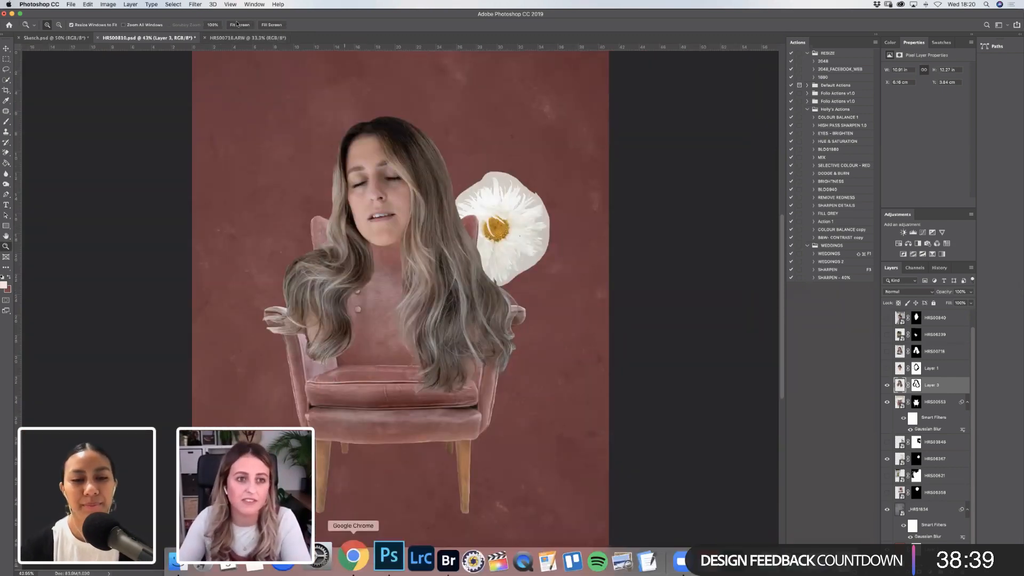
Switch to Chrome, open the Self Portraits gallery, and view the lightning bolt, feather wing and burning hair portraits enlarged.
left_click(353, 557)
left_click(68, 153)
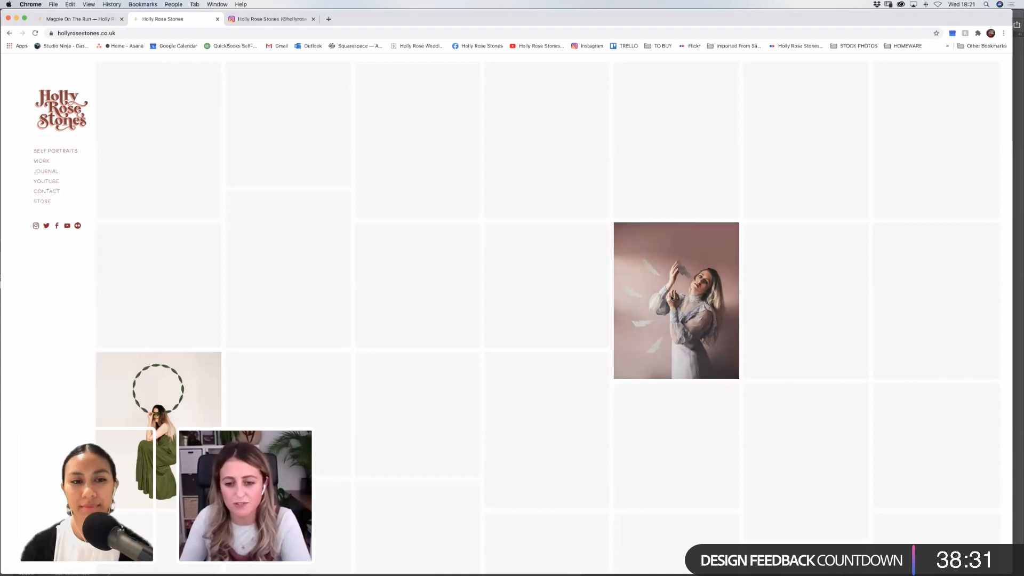
left_click(672, 297)
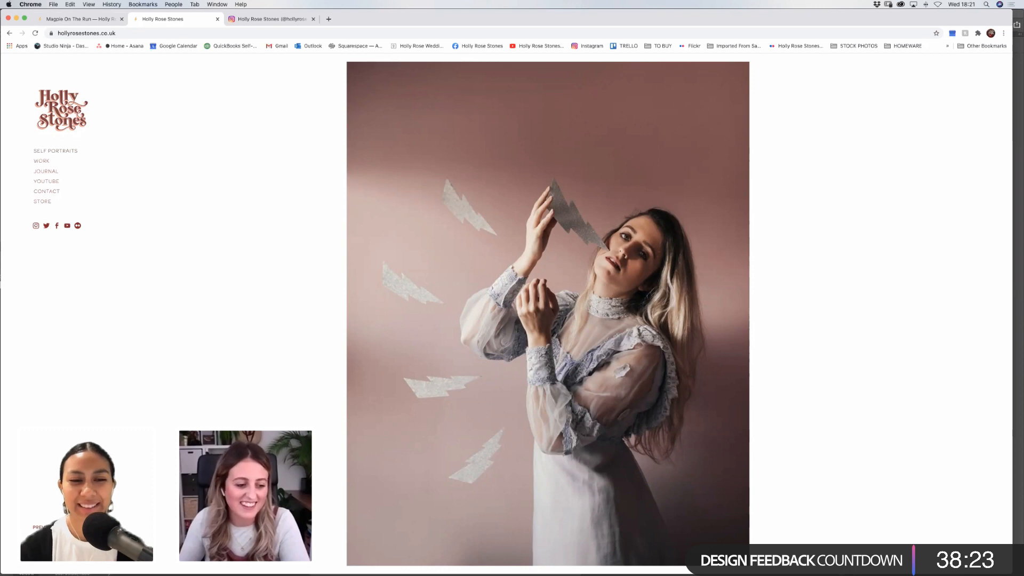
left_click(176, 296)
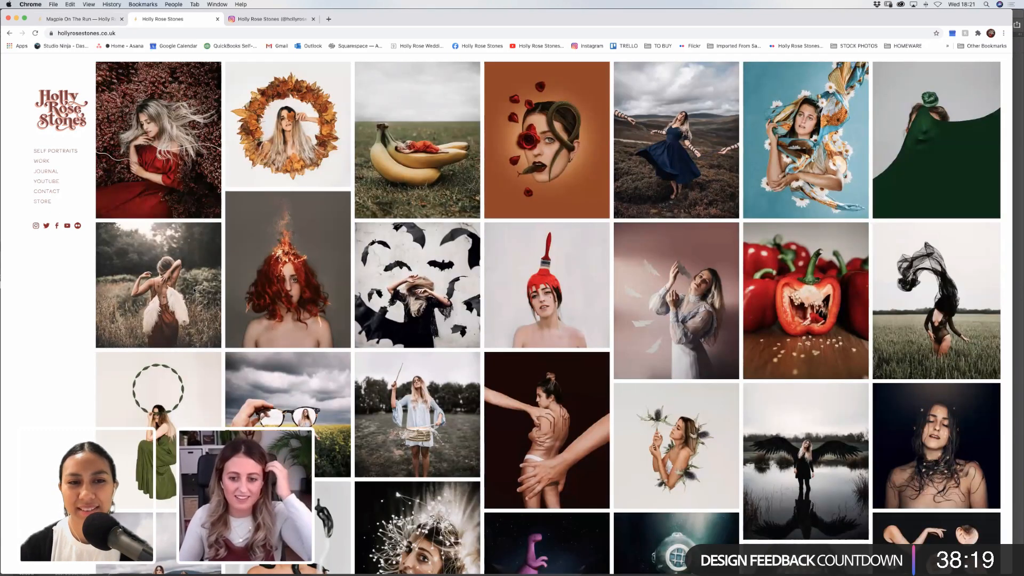
left_click(194, 289)
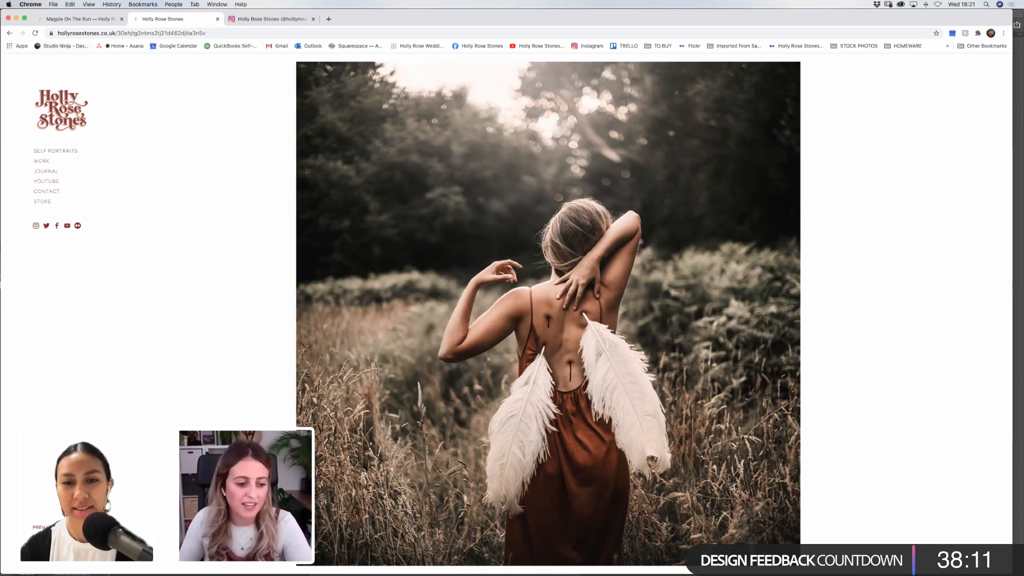
left_click(50, 536)
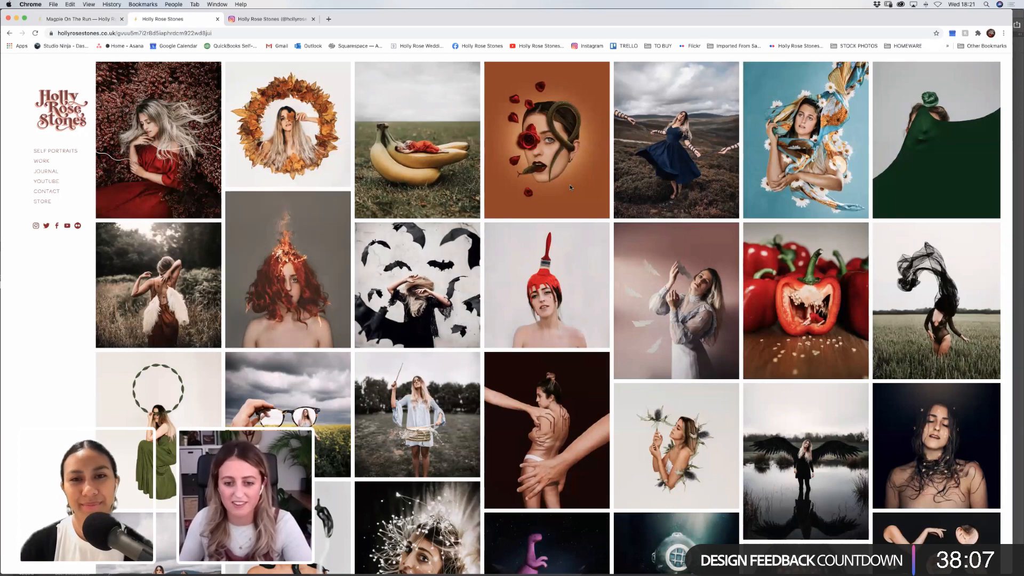
left_click(287, 270)
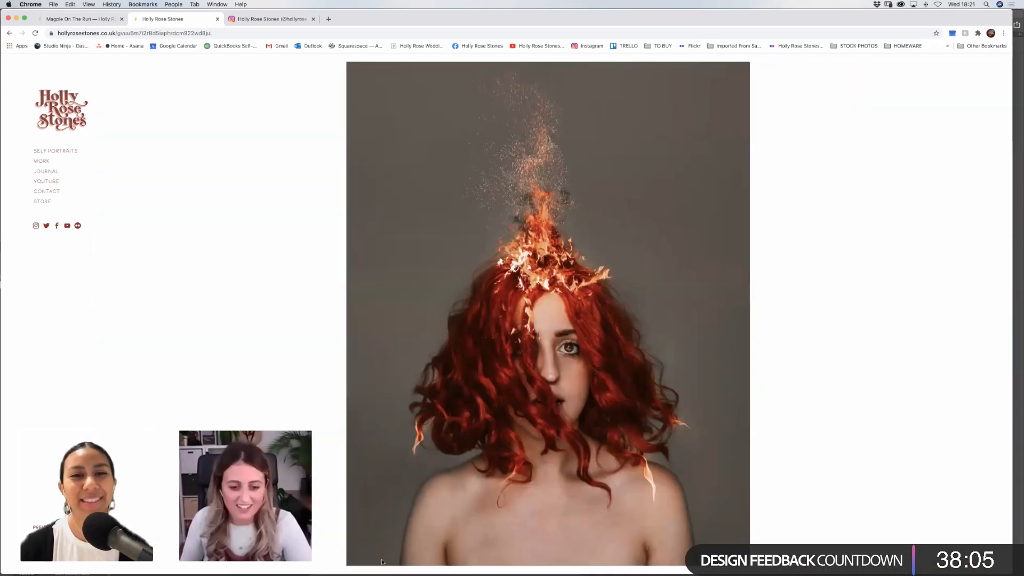
Switch back to Photoshop and inspect the daisy beside the hair up close, finishing with the whole composite fitted on screen.
mouse_move(380, 562)
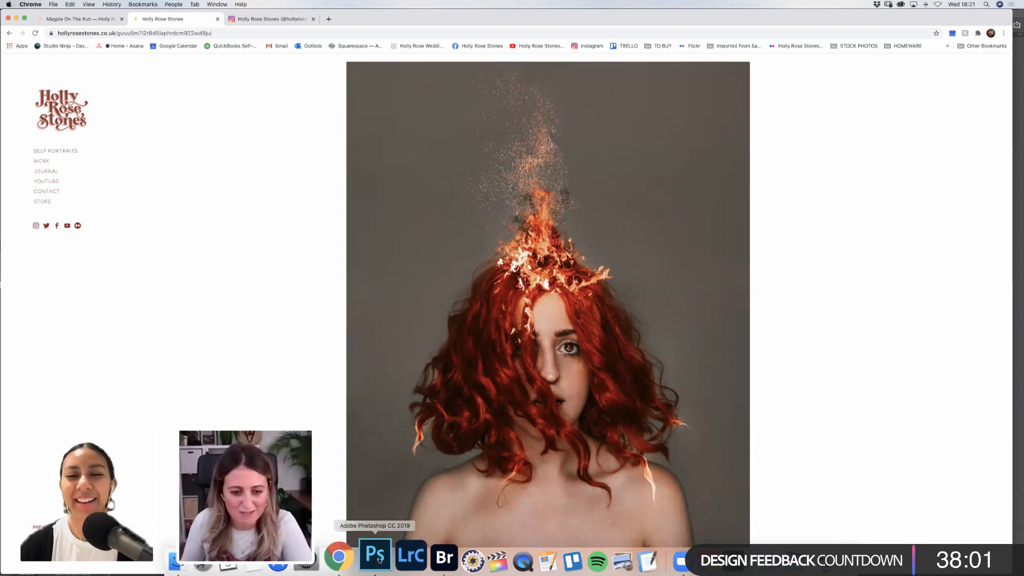
left_click(377, 562)
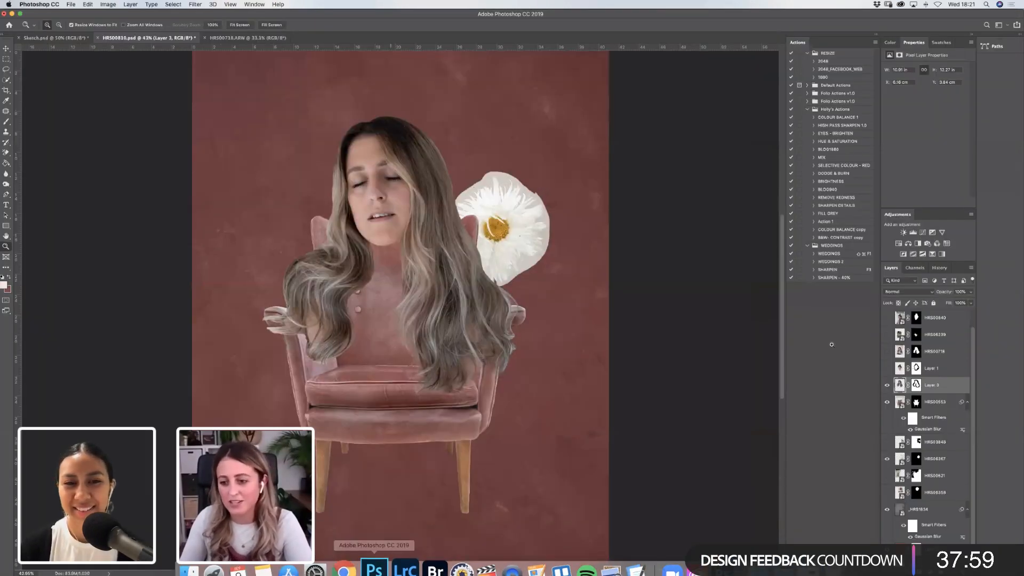
left_click_drag(433, 153, 585, 308)
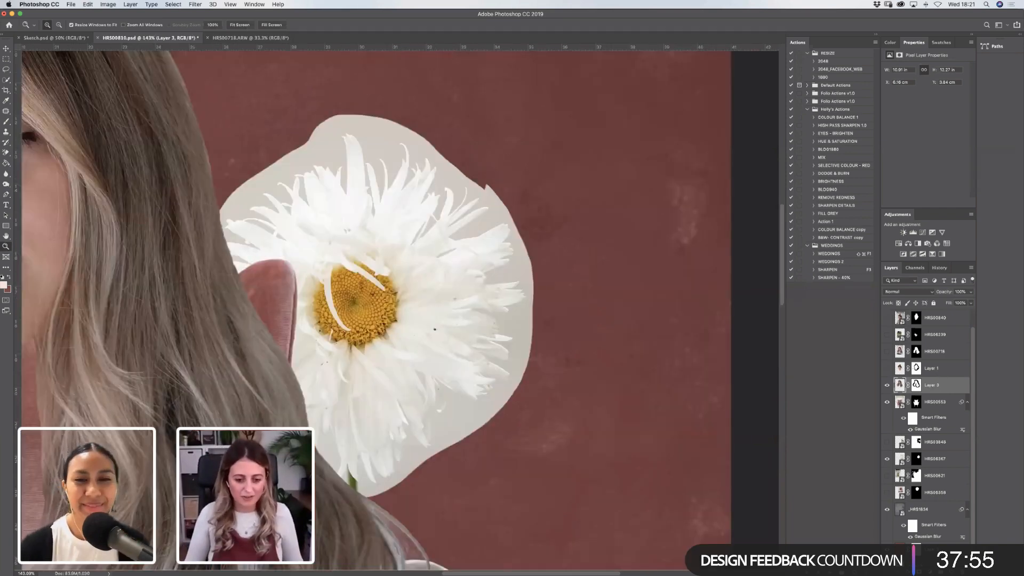
left_click(240, 25)
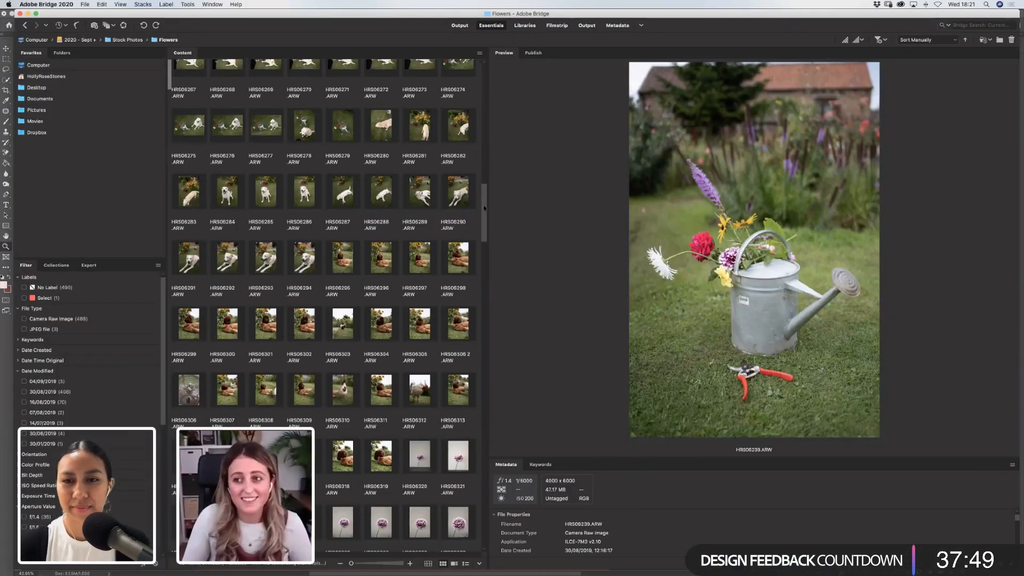
Switch to Bridge, preview the dog photo HRS06294.ARW, and return to the start of the Flowers folder.
left_click(304, 258)
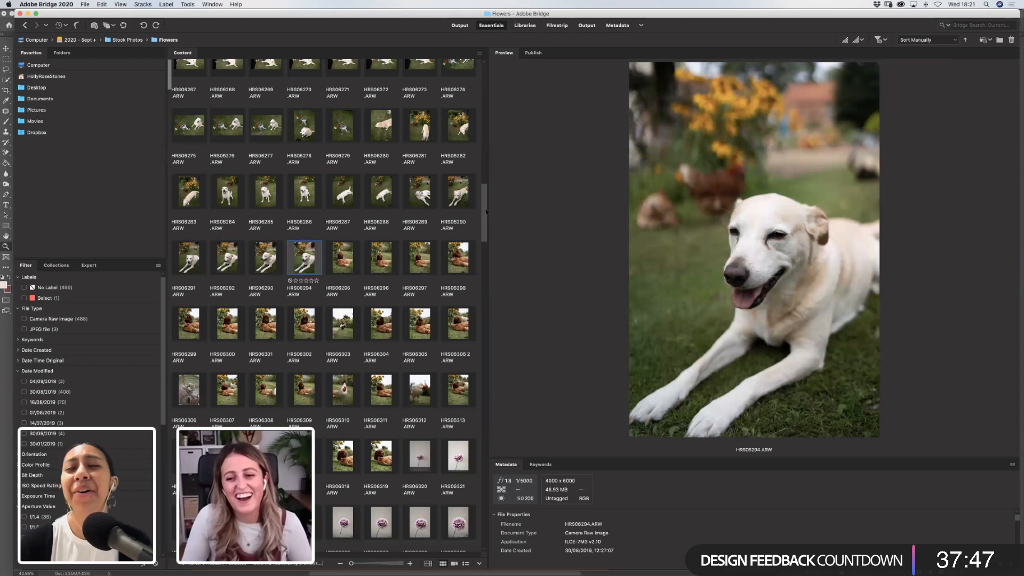
scroll(481, 192, "up", 3)
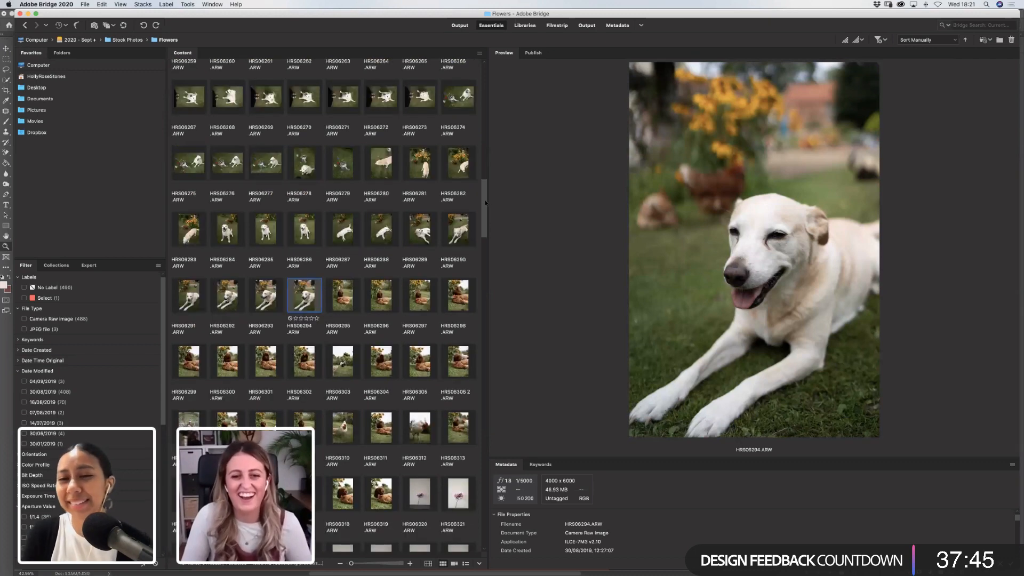
scroll(479, 166, "up", 10)
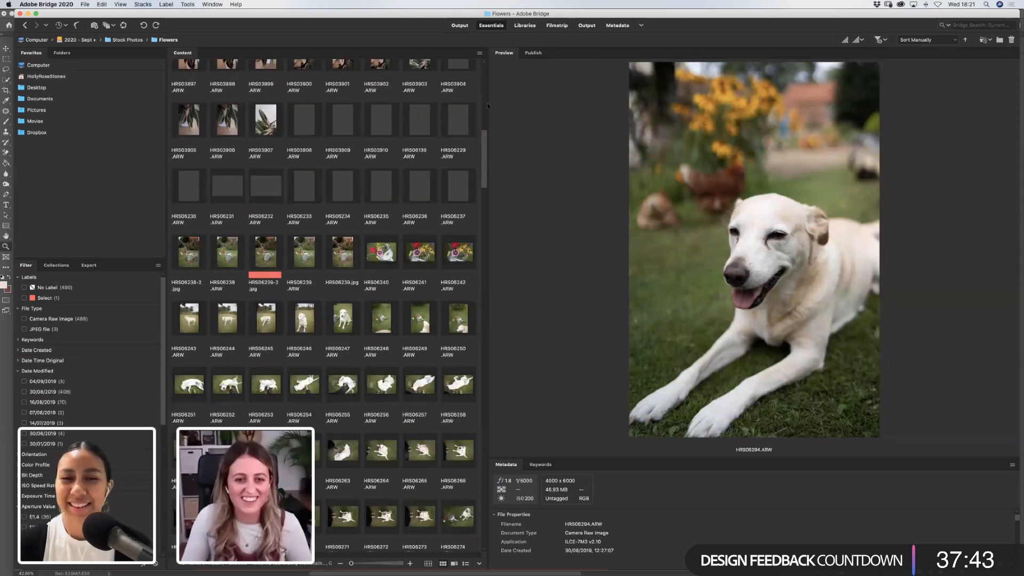
scroll(430, 111, "up", 8)
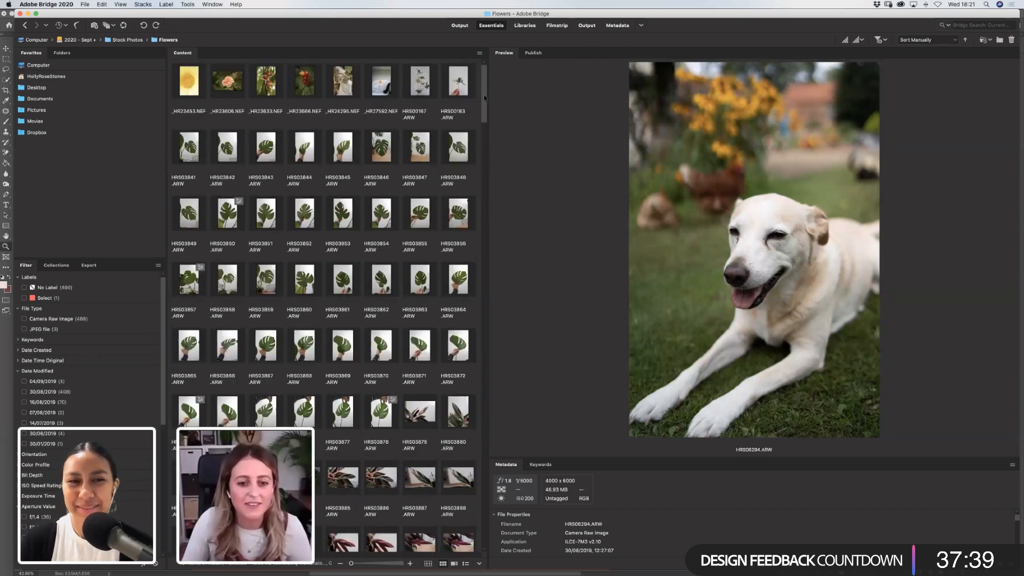
Search the flower photos near the end of the Flowers folder and preview the yellow rose HRS06624.ARW.
left_click_drag(484, 95, 490, 398)
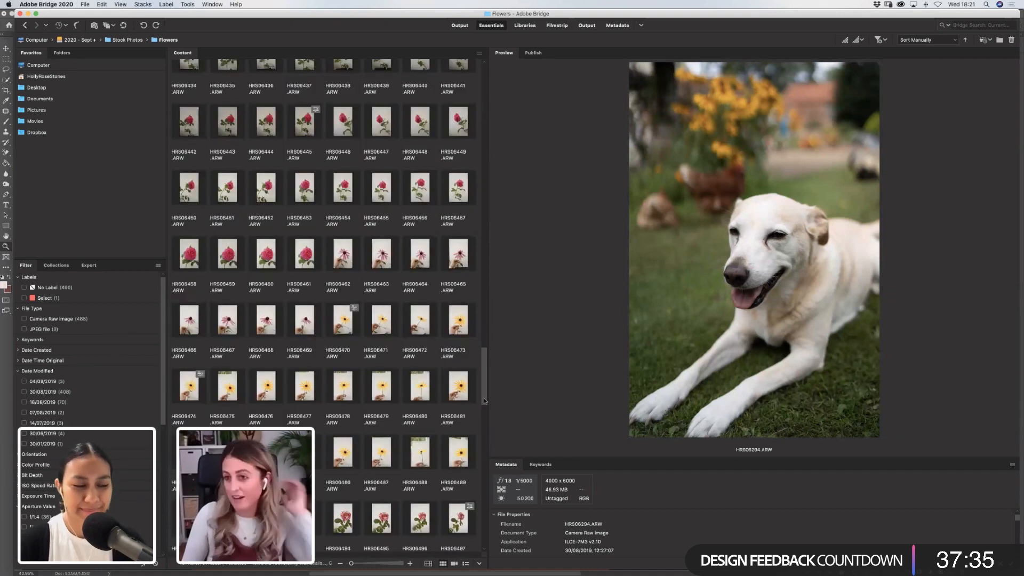
scroll(482, 399, "down", 3)
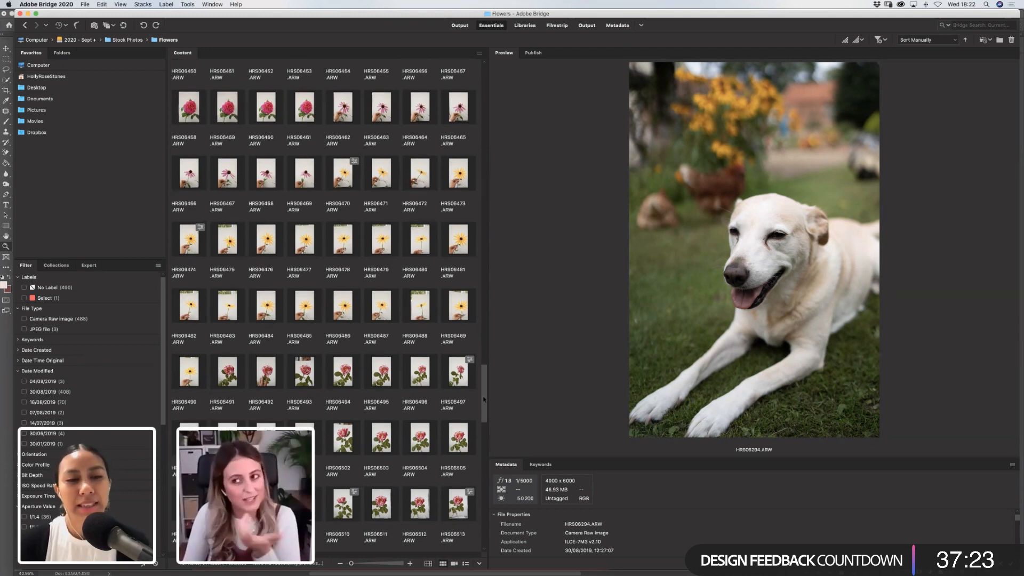
left_click_drag(485, 385, 484, 462)
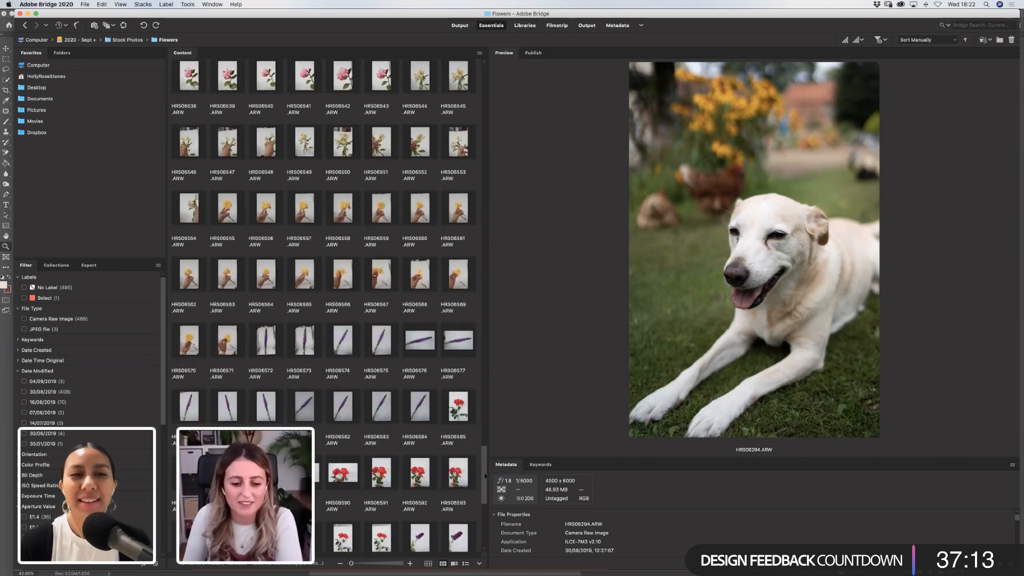
scroll(484, 473, "up", 3)
scroll(438, 466, "down", 8)
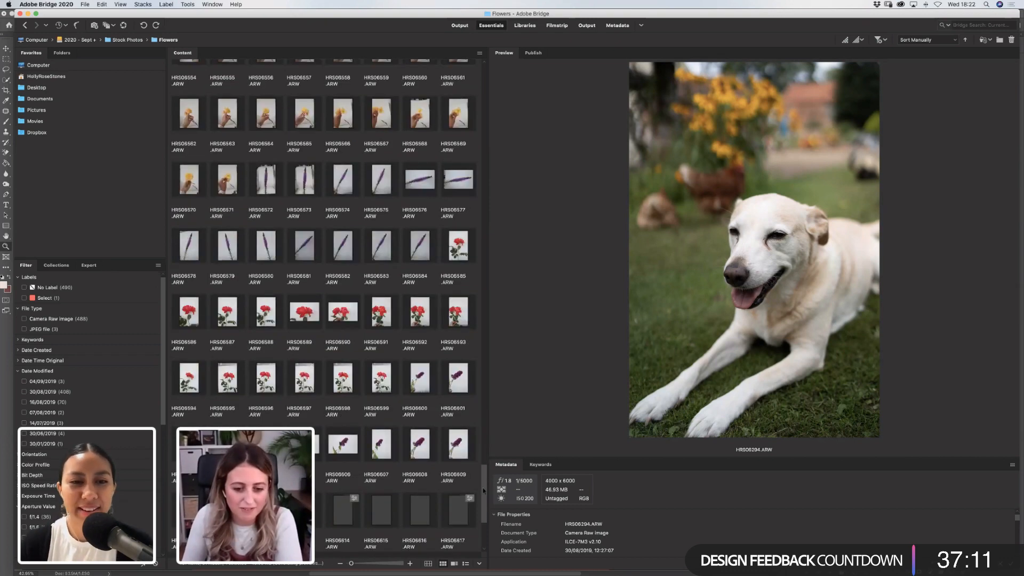
left_click(435, 465)
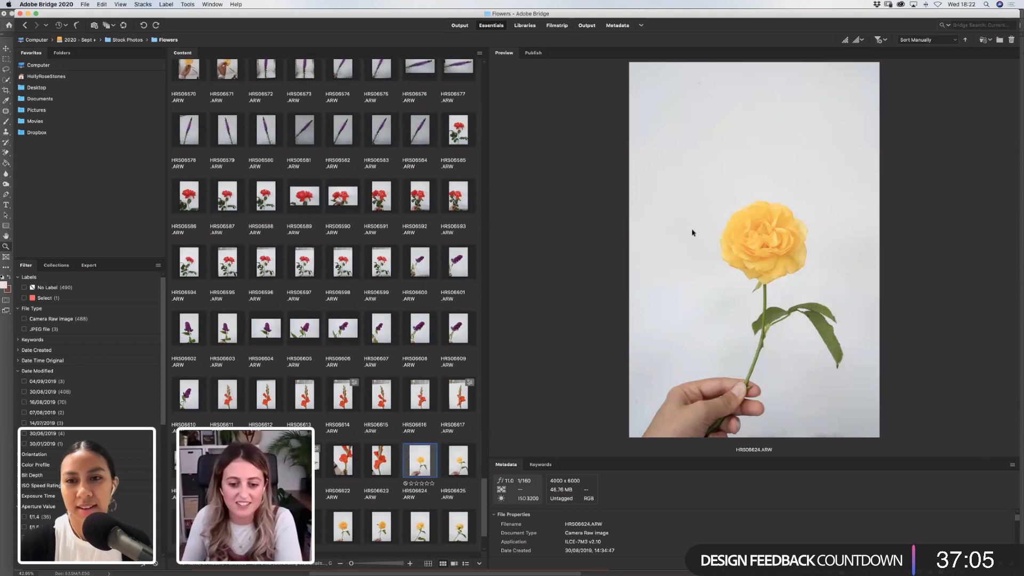
Look back through the Flowers folder and open the yellow rose photo HRS06624.ARW in Photoshop.
scroll(485, 501, "up", 3)
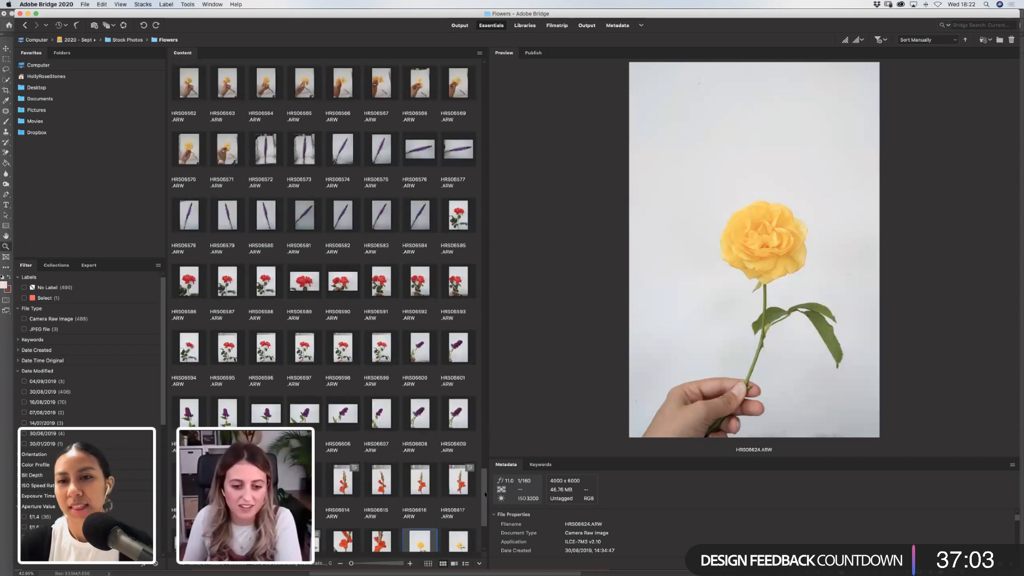
left_click_drag(485, 470, 484, 392)
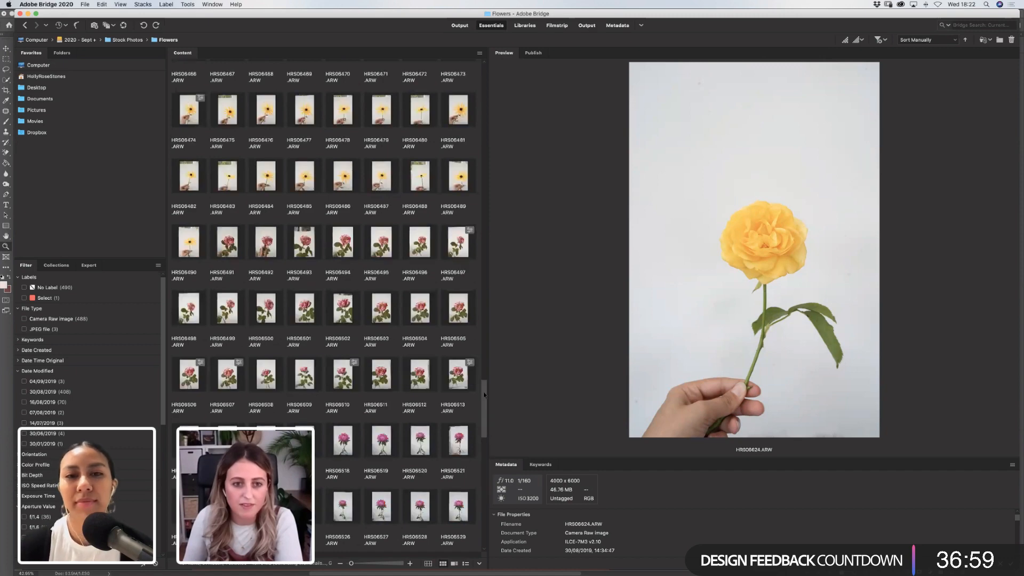
left_click(482, 520)
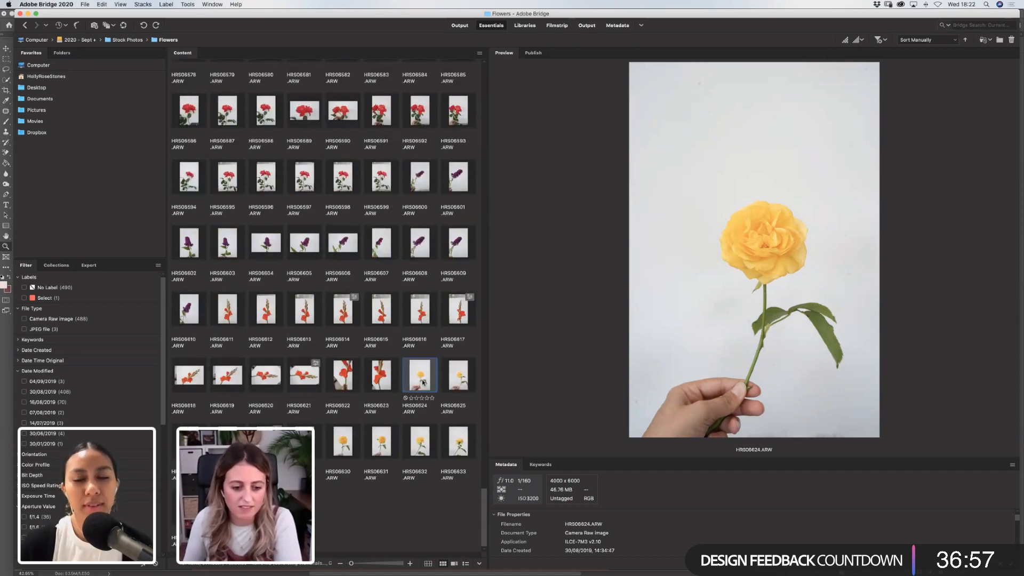
left_click(368, 557)
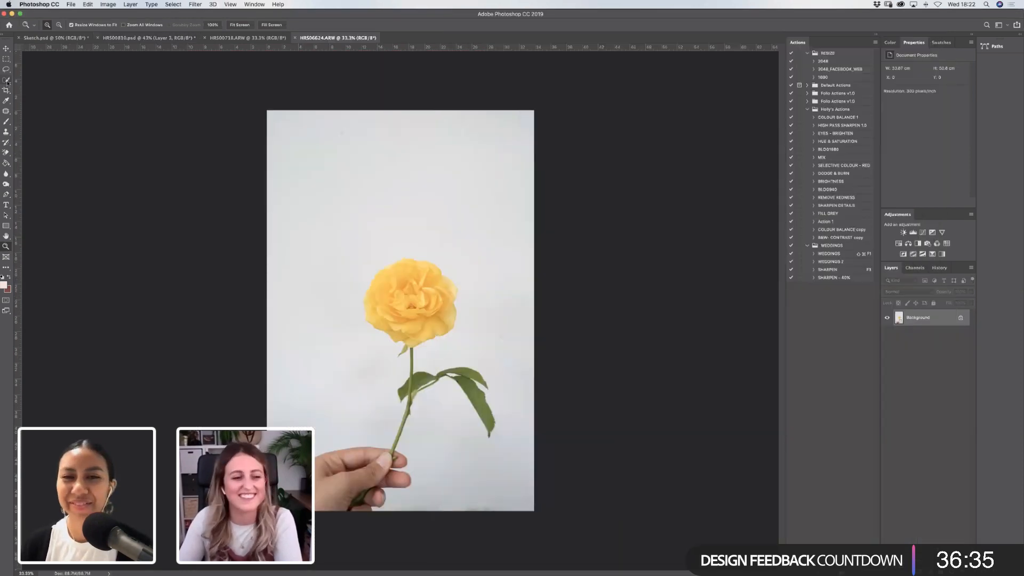
Select only the yellow rose bloom with the Quick Selection tool, leaving out the main stem and leaves.
left_click(8, 80)
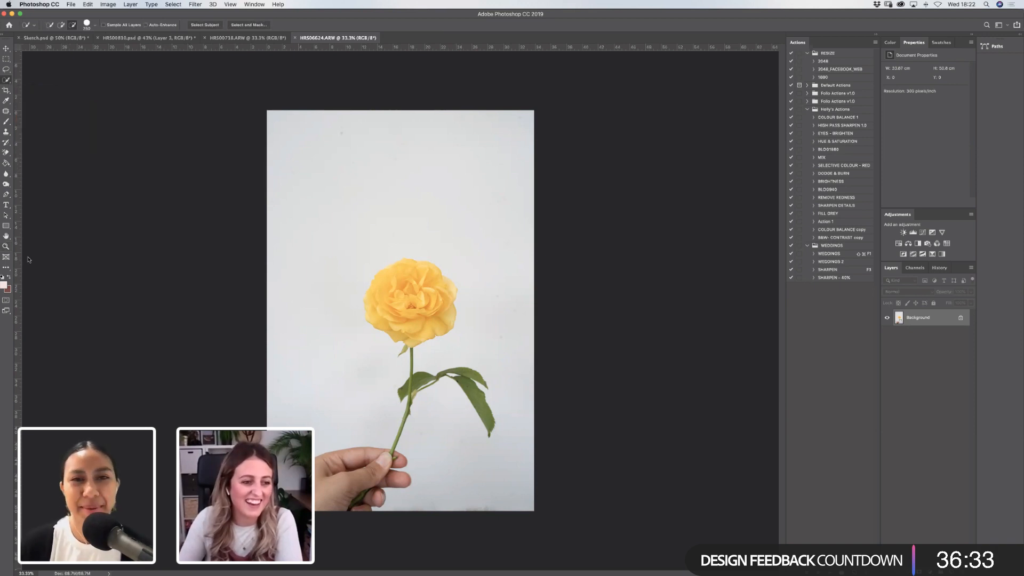
key("z")
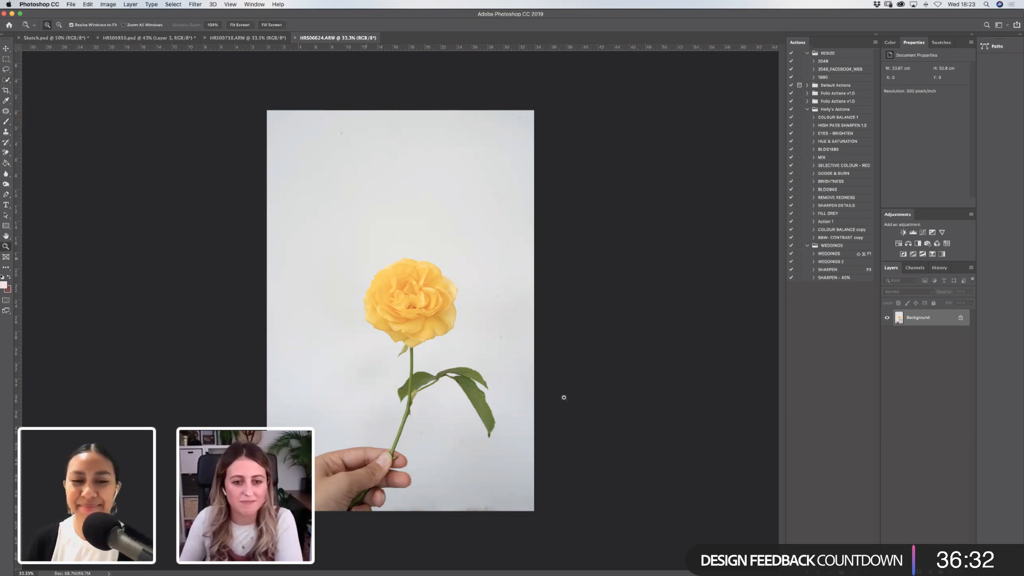
left_click(419, 252)
key("w")
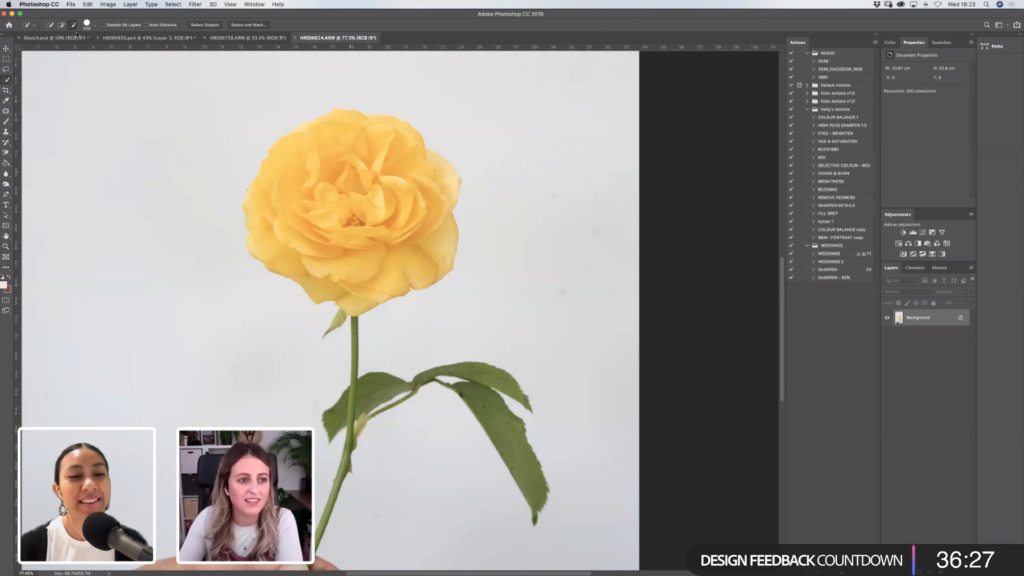
left_click(49, 24)
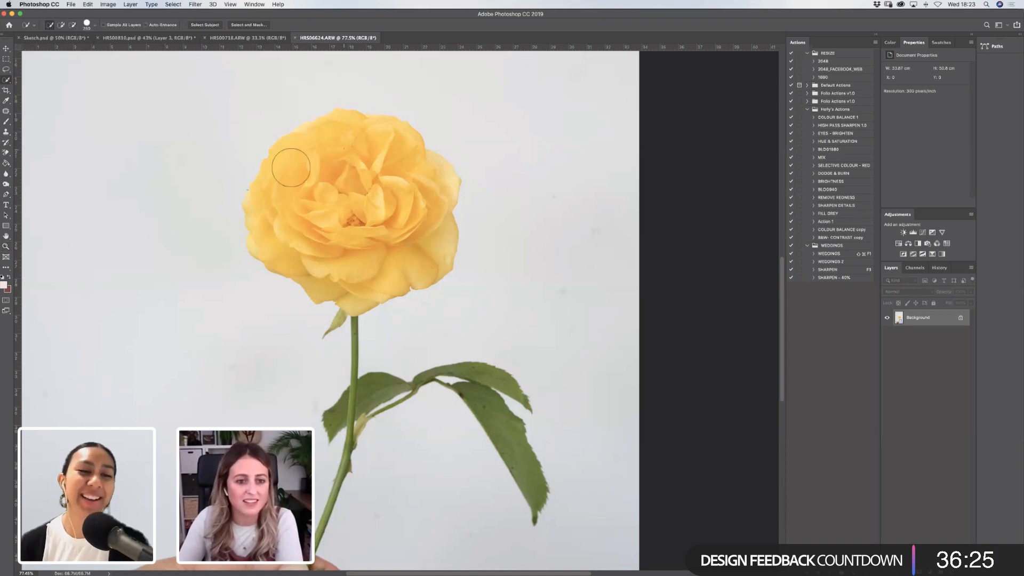
left_click_drag(284, 180, 275, 216)
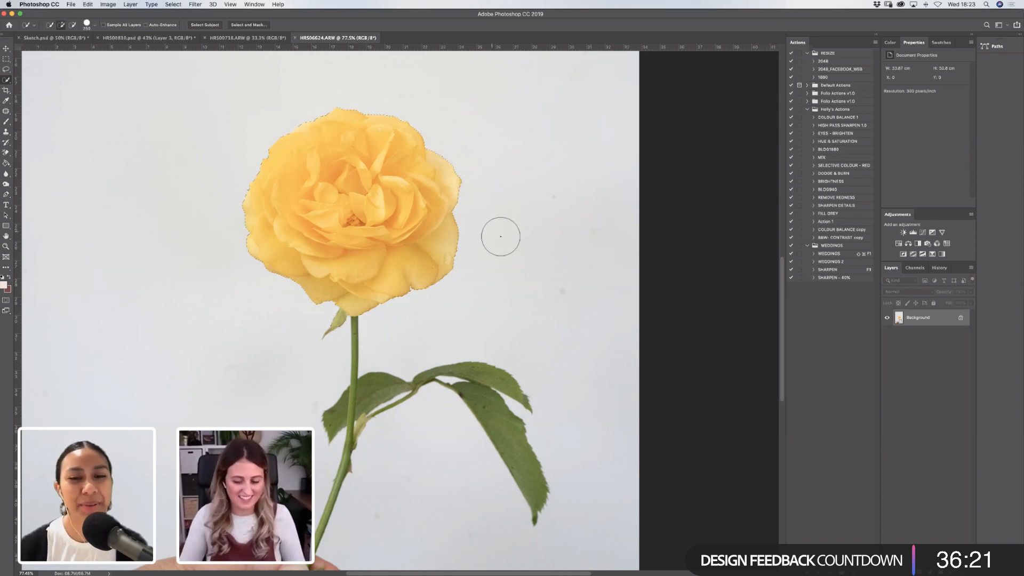
Convert the rose photo's background into an editable layer named Layer 0 and mask it to the selected bloom.
double_click(945, 318)
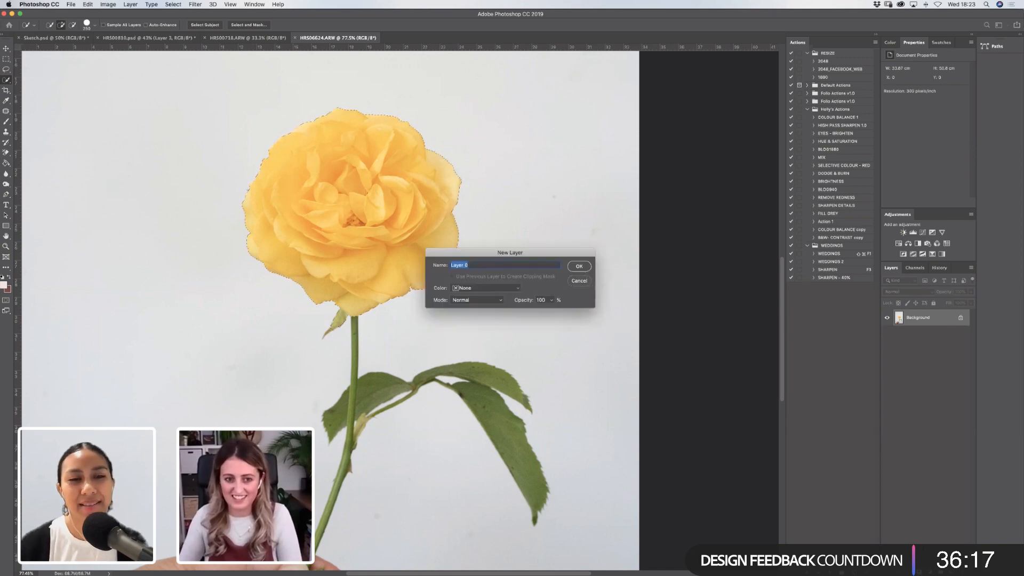
key("Return")
key("super+m")
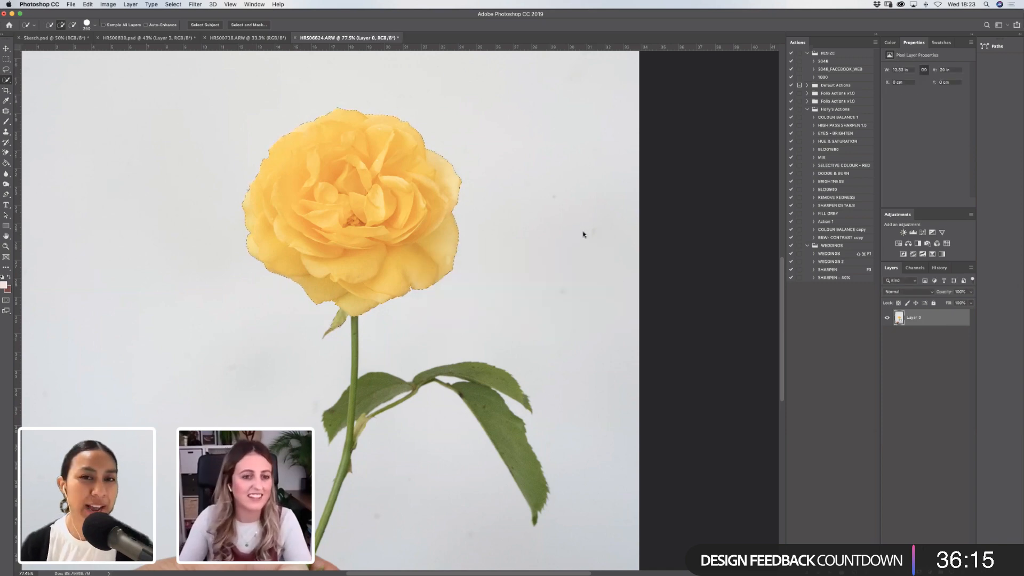
Bring the masked yellow rose layer into the portrait and pink chair composite.
left_click(9, 50)
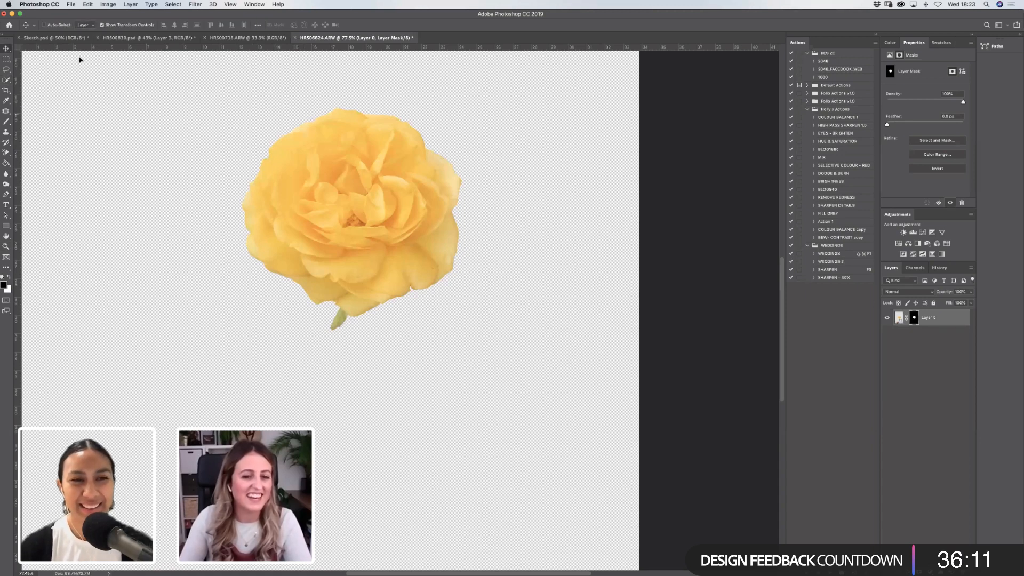
left_click(248, 37)
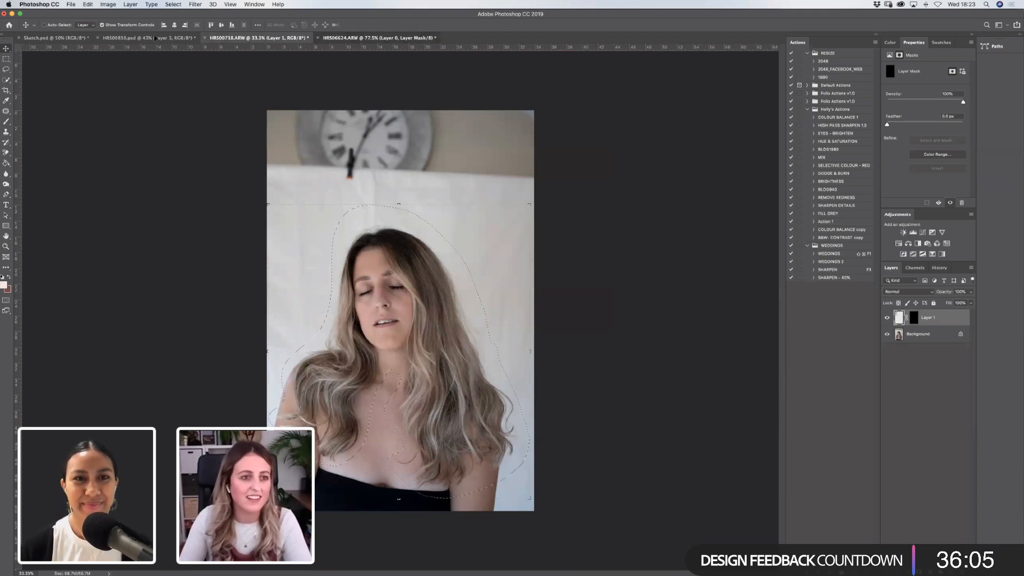
key("ctrl+Tab")
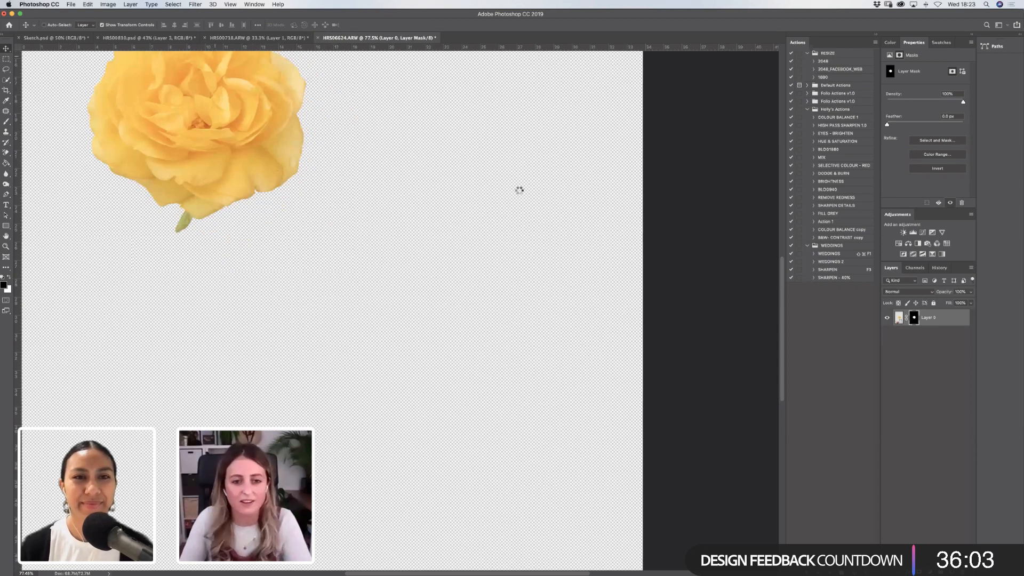
key("ctrl+Tab")
key("ctrl+Tab")
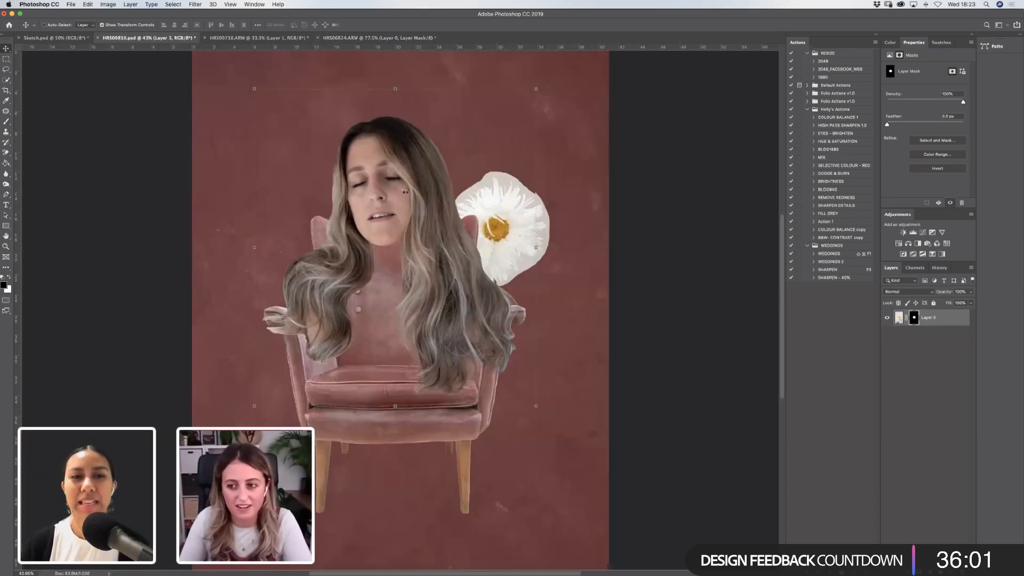
key("ctrl+v")
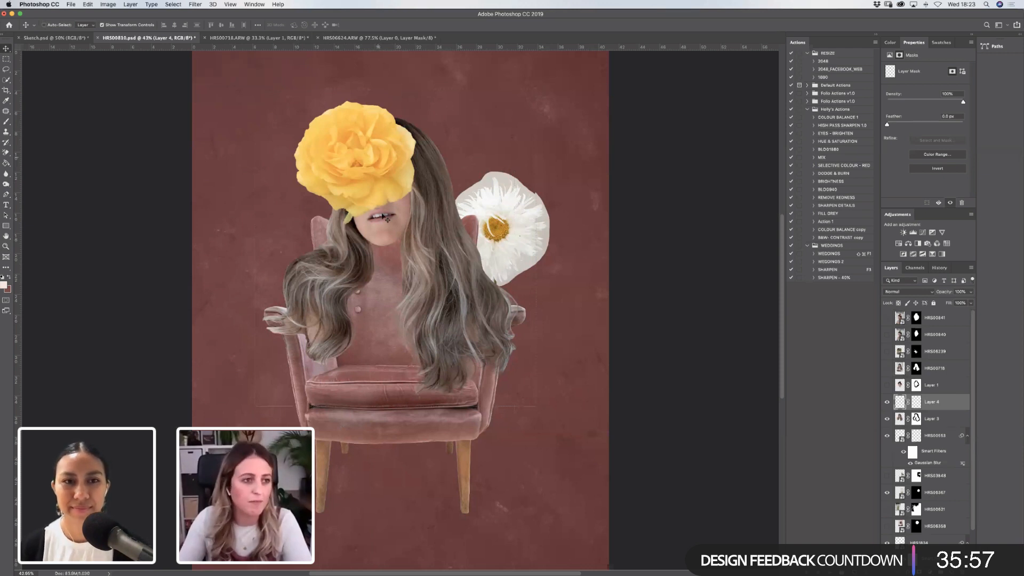
Scale the yellow rose down to about 82% and place it beside the face, opposite the daisy.
left_click_drag(371, 132, 380, 282)
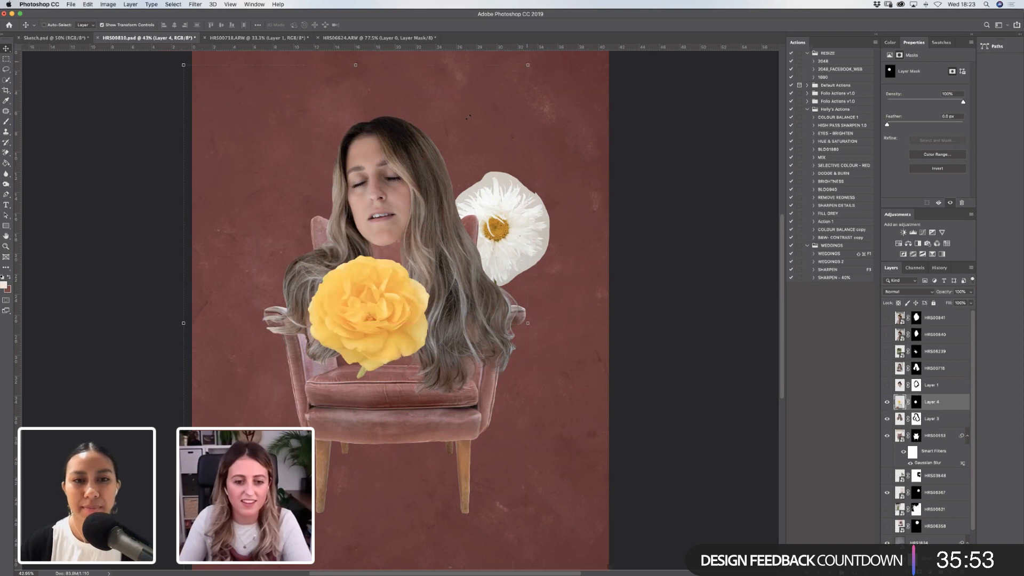
left_click_drag(527, 64, 476, 141)
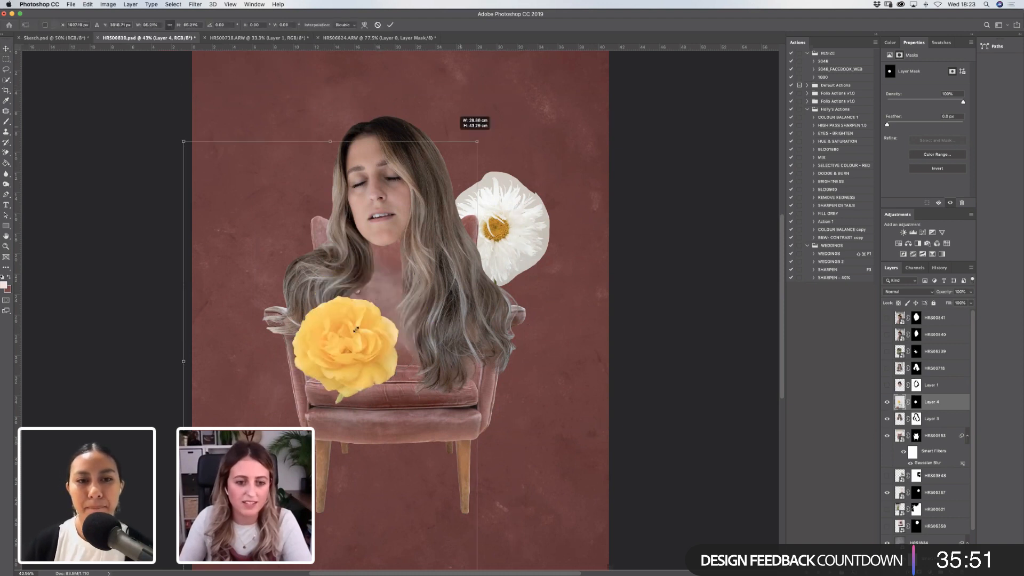
left_click_drag(356, 329, 330, 177)
key("Return")
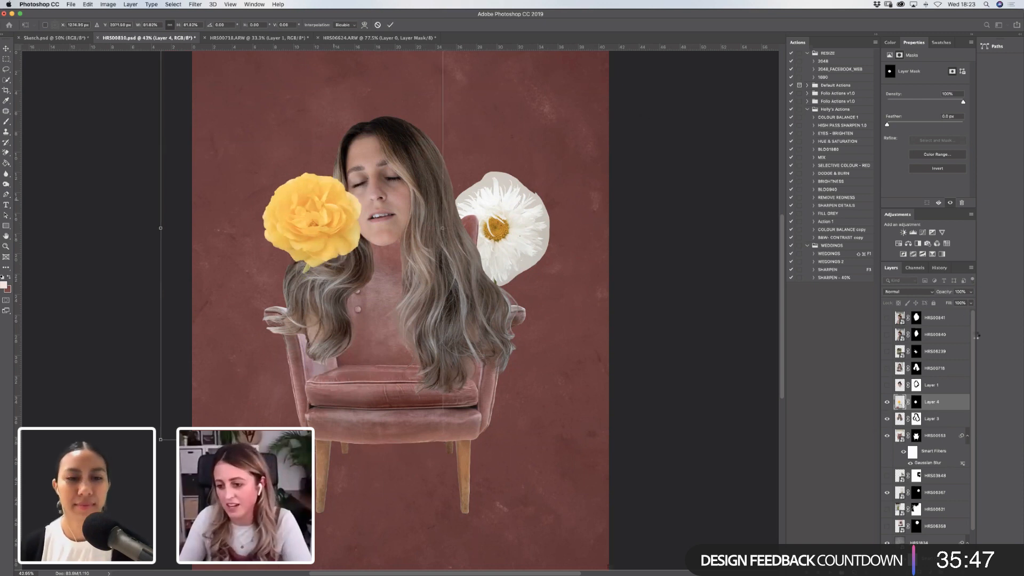
Try the rose against the green striped leaves by showing their layer and shifting the rose closer to the face.
scroll(891, 491, "down", 2)
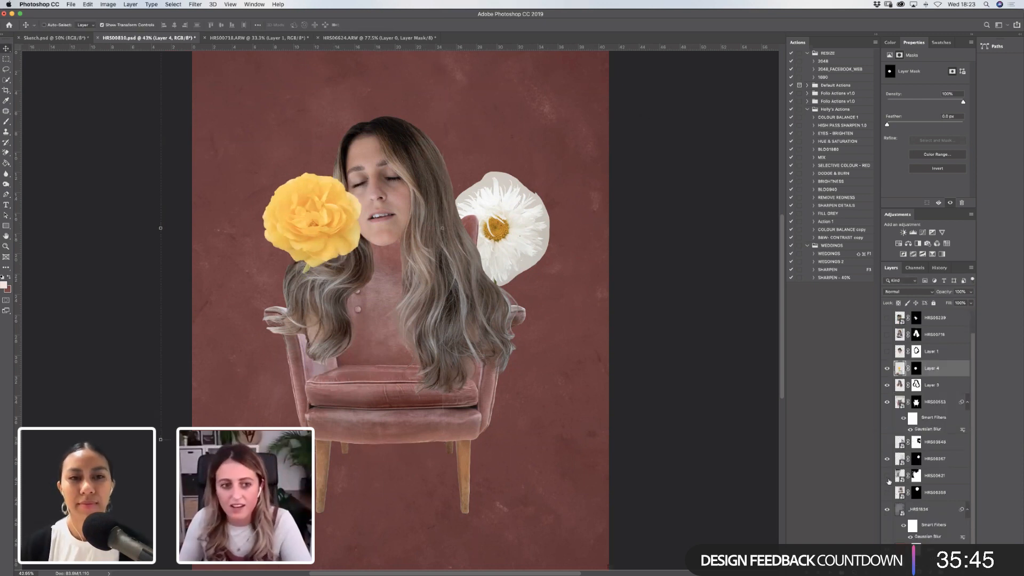
left_click(886, 476)
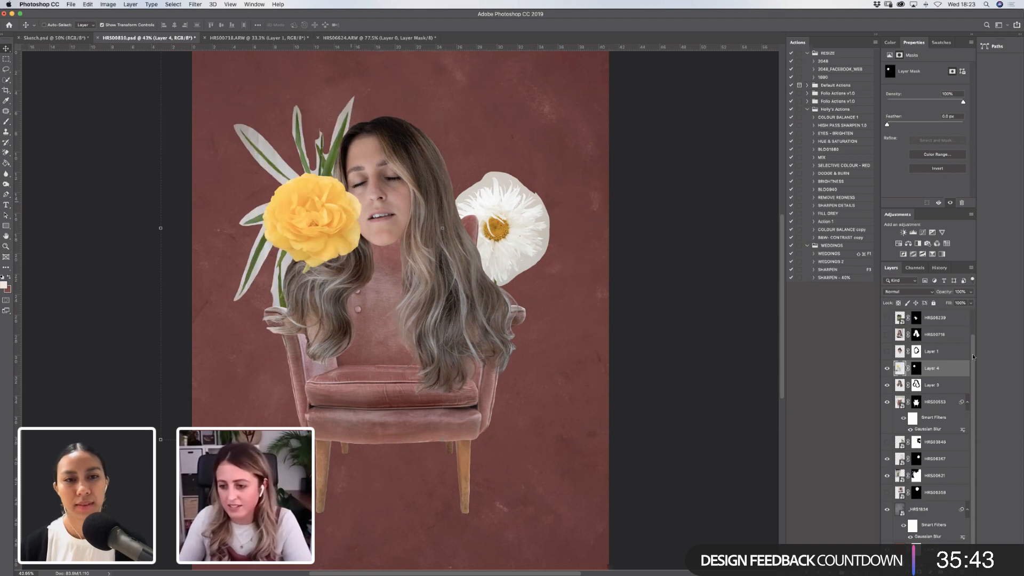
scroll(973, 356, "up", 2)
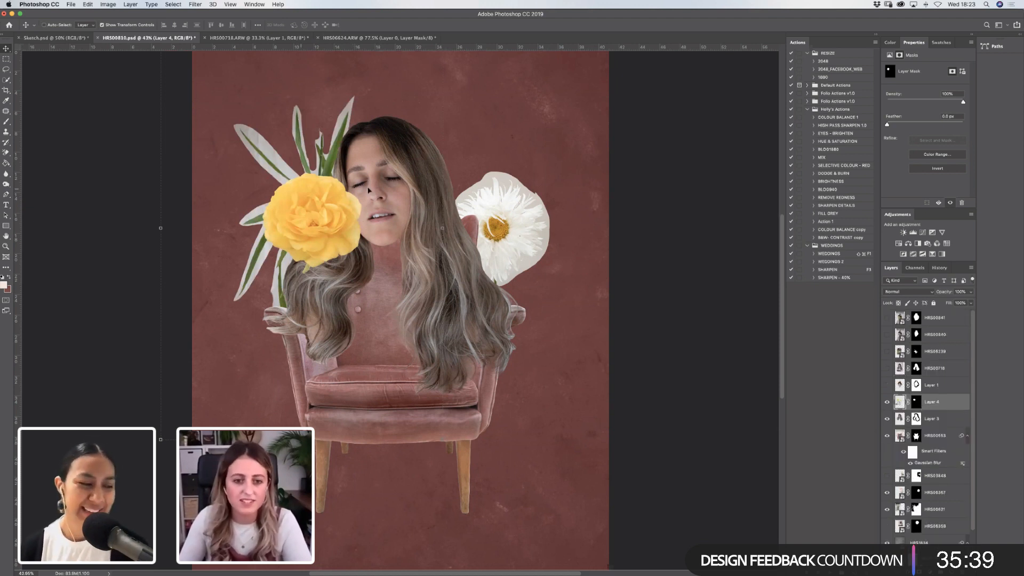
left_click_drag(294, 184, 315, 181)
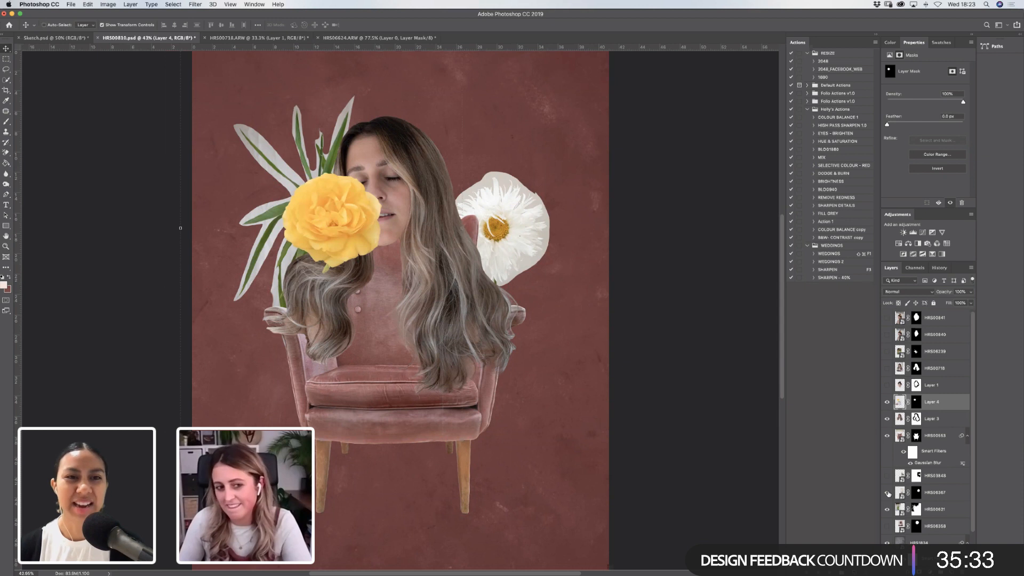
scroll(928, 427, "down", 1)
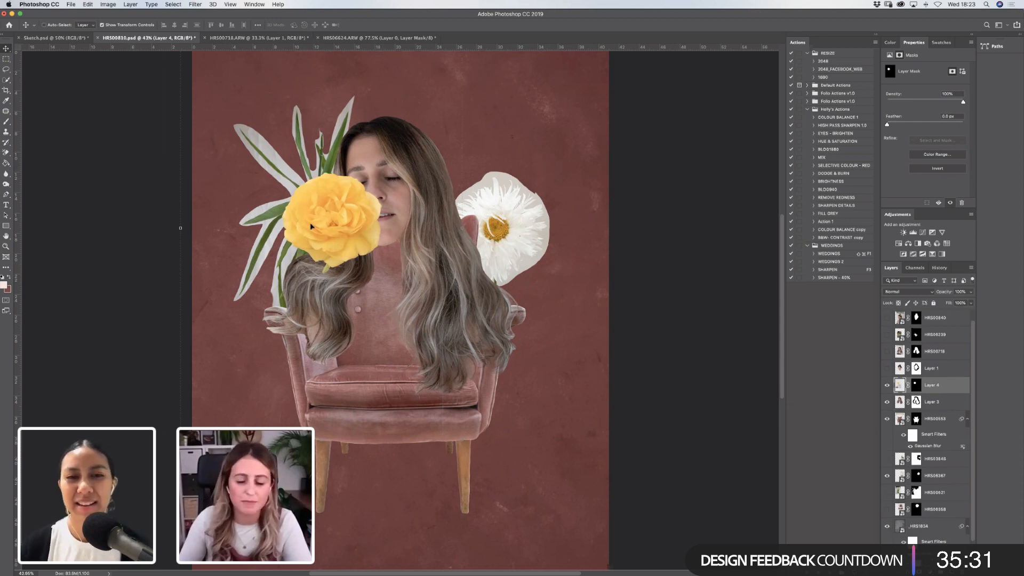
Place the rose layer directly below the daisy layer and reposition the bloom behind the hair, above the chair back's corner.
left_click_drag(311, 226, 283, 231)
left_click_drag(936, 385, 941, 485)
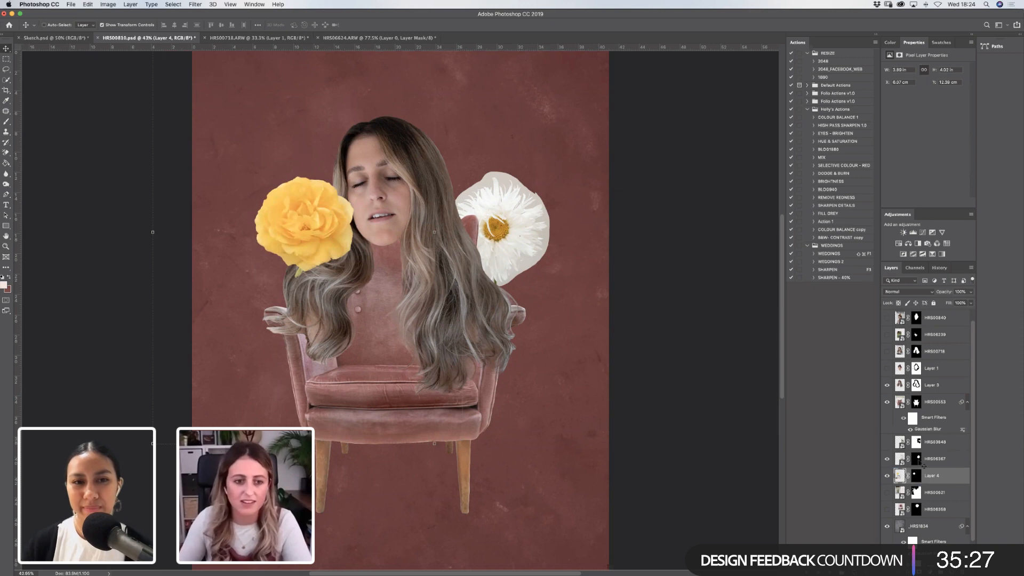
left_click_drag(305, 205, 304, 180)
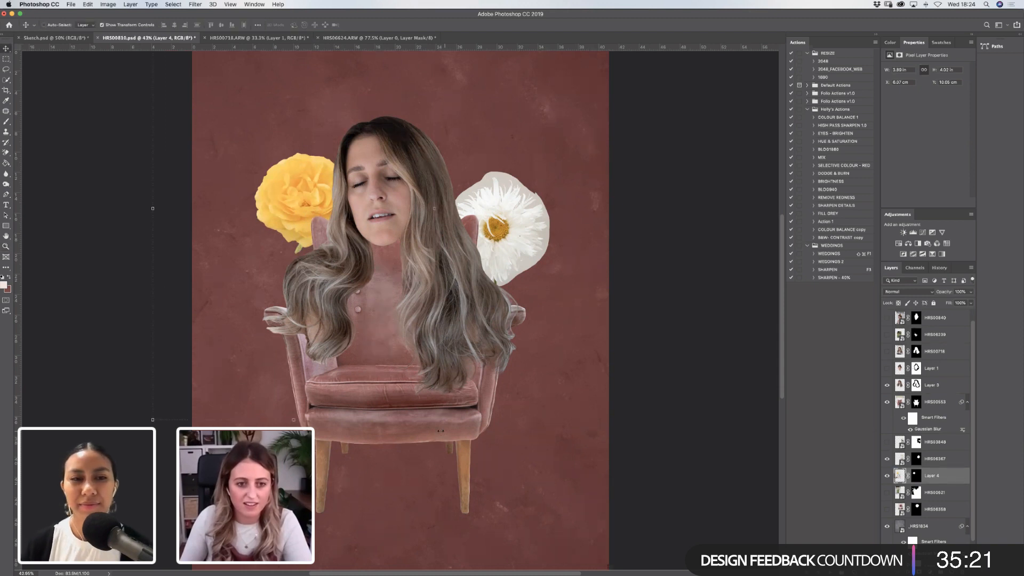
Rotate the rose about 10 degrees counter-clockwise and nudge it slightly towards the hair.
left_click_drag(441, 430, 399, 31)
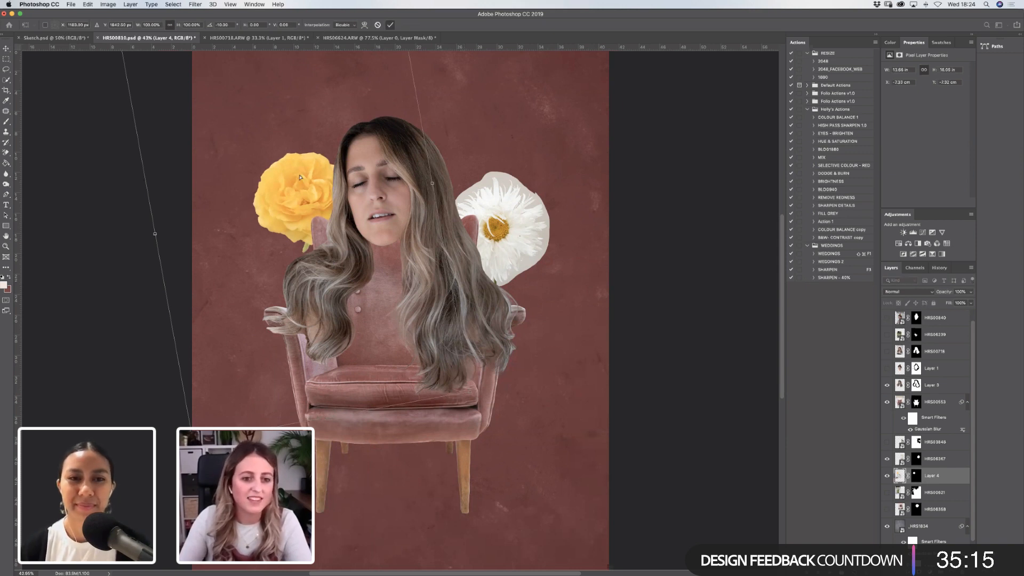
left_click(390, 24)
left_click_drag(320, 187, 325, 183)
Refine the rose's layer mask by painting black along the outer petal edges, enlarging the small brush as needed.
key("z")
left_click_drag(235, 134, 420, 247)
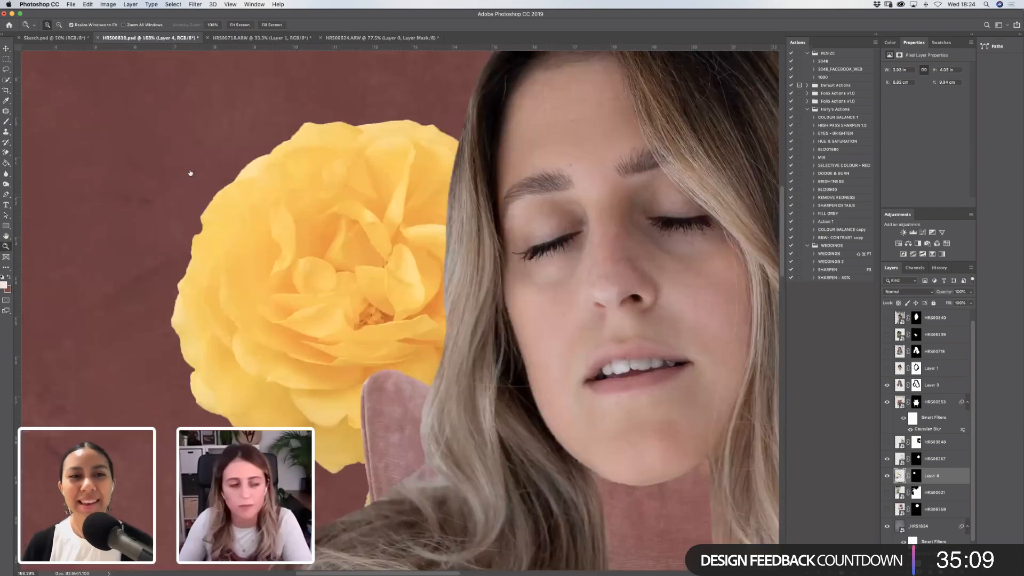
left_click(6, 121)
left_click(916, 475)
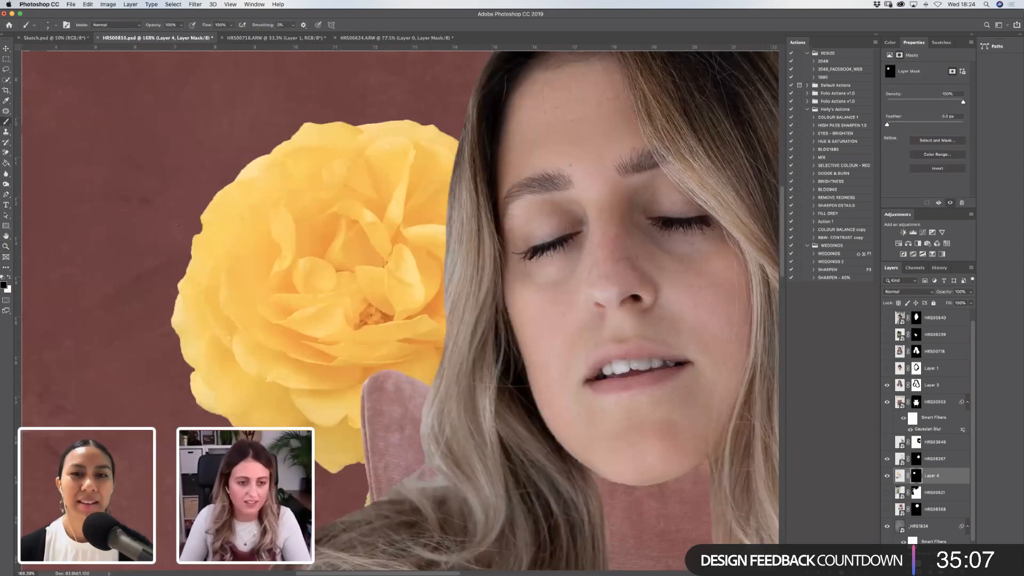
key("]")
key("]")
key("]")
key("]")
key("]")
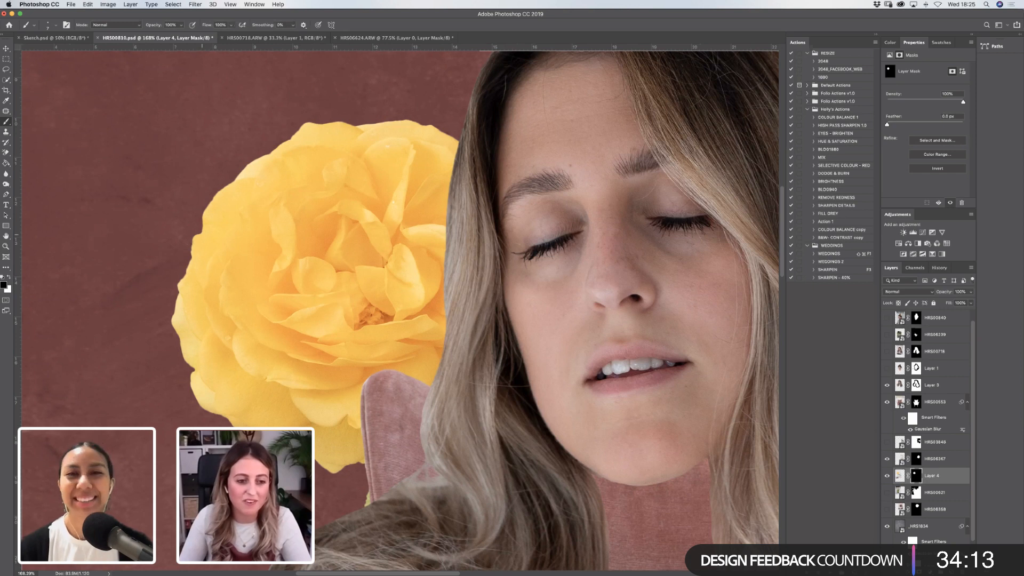
key("bracketright")
key("bracketright")
key("bracketright")
key("bracketright")
key("bracketright")
key("bracketright")
key("bracketright")
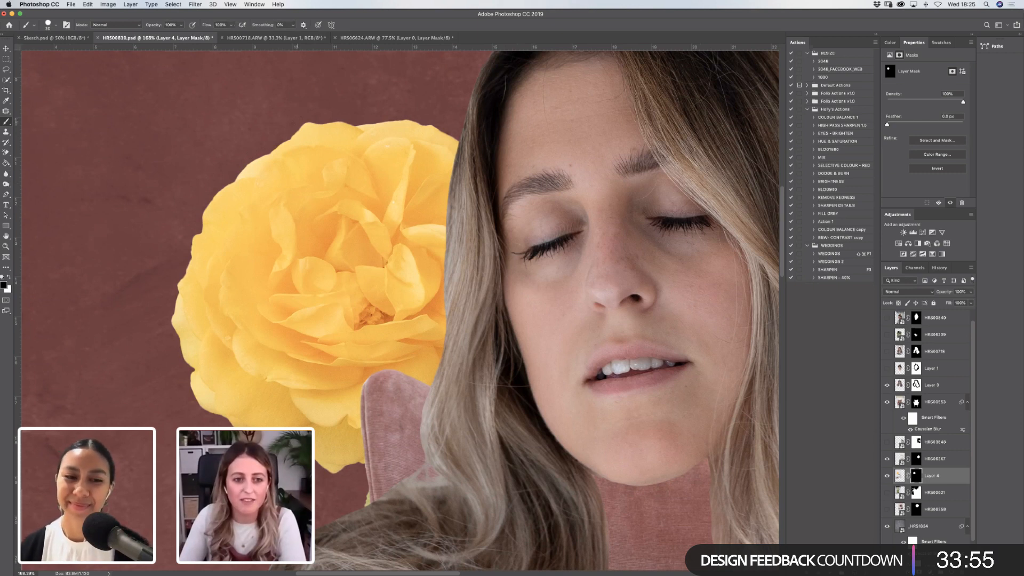
Scale the rose layer down to about 76% and tuck the bloom behind the hair just above the chair back's corner.
key("z")
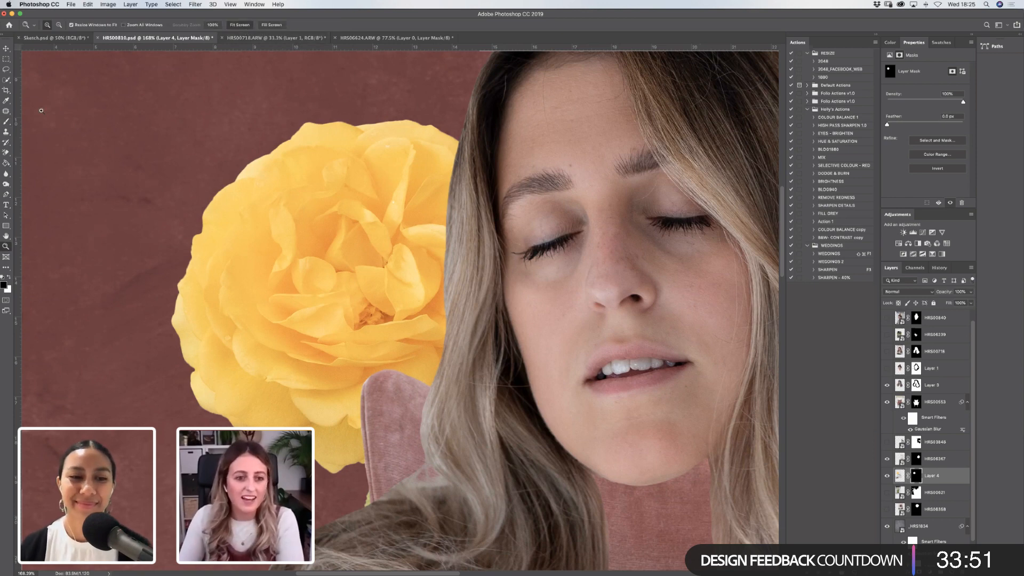
left_click(239, 24)
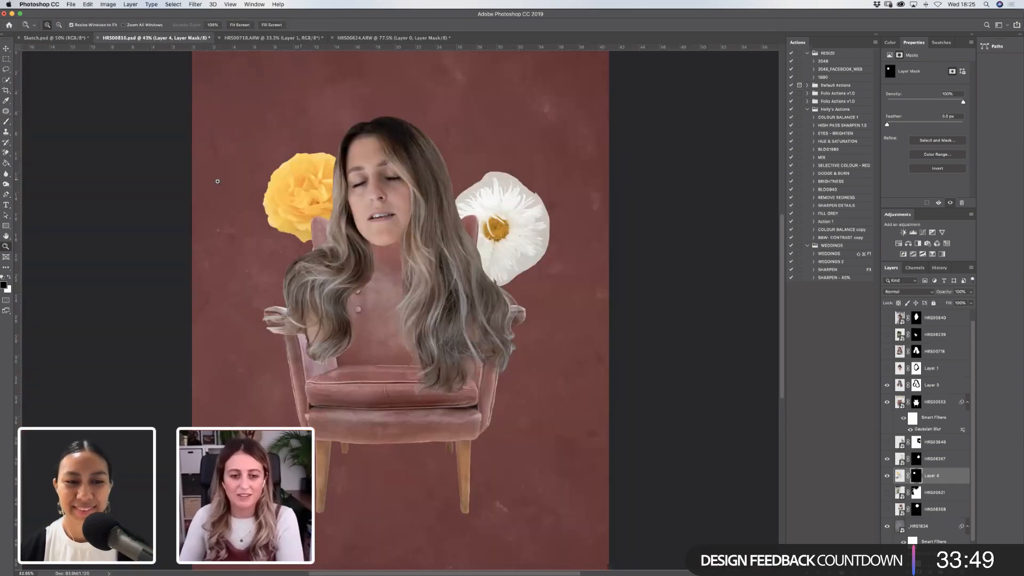
left_click(6, 48)
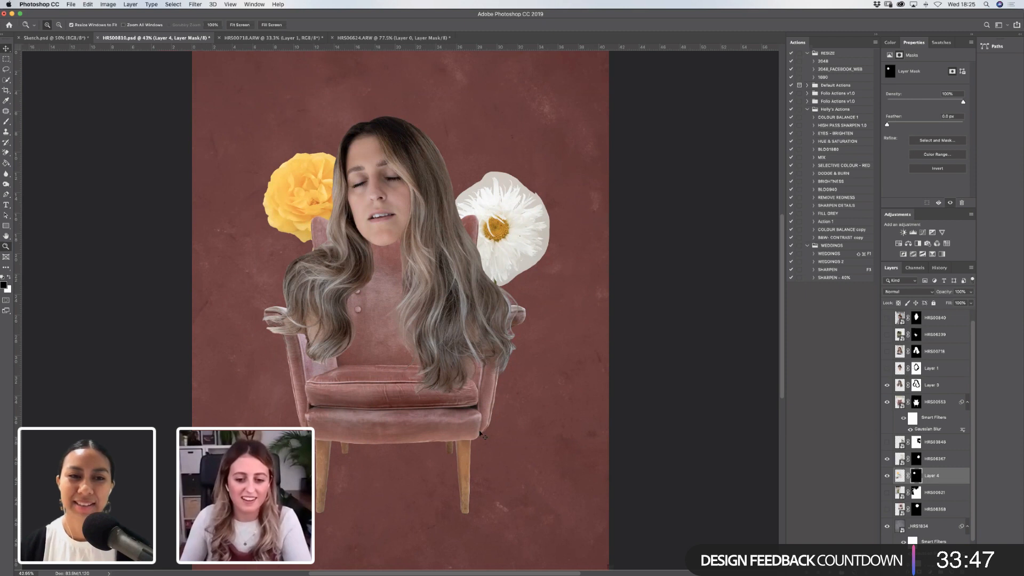
left_click_drag(479, 441, 408, 336)
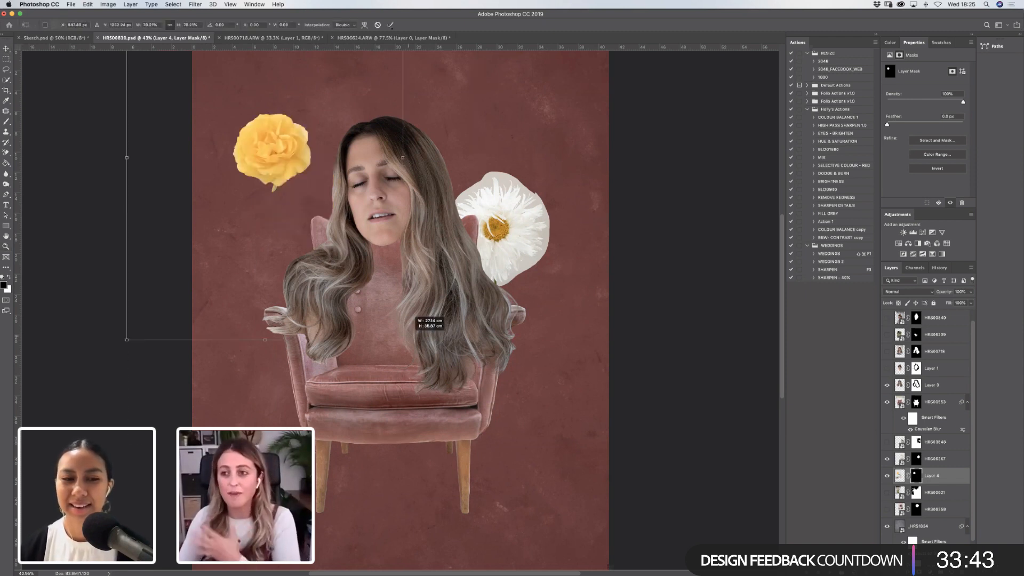
left_click(390, 24)
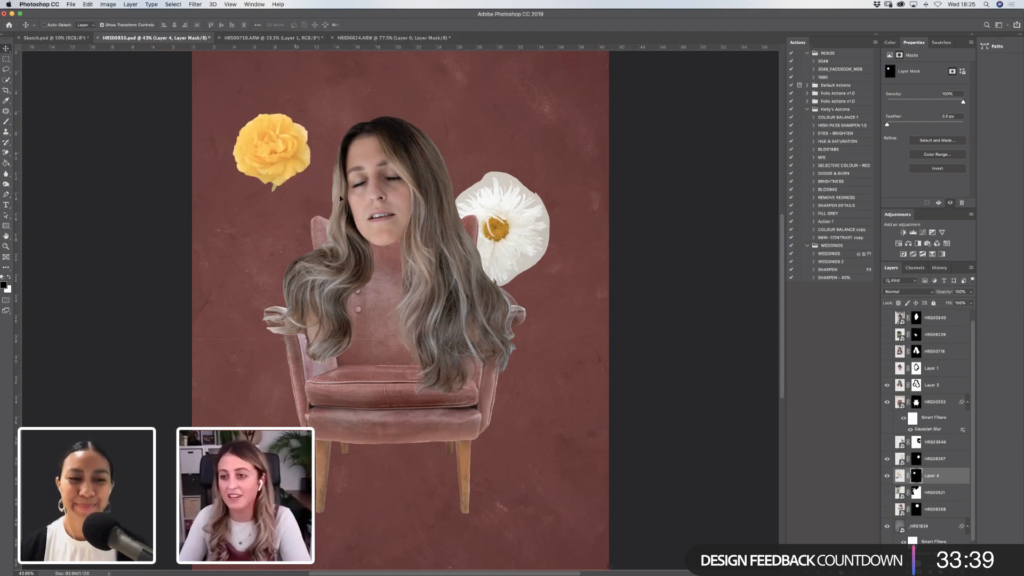
left_click_drag(295, 153, 347, 200)
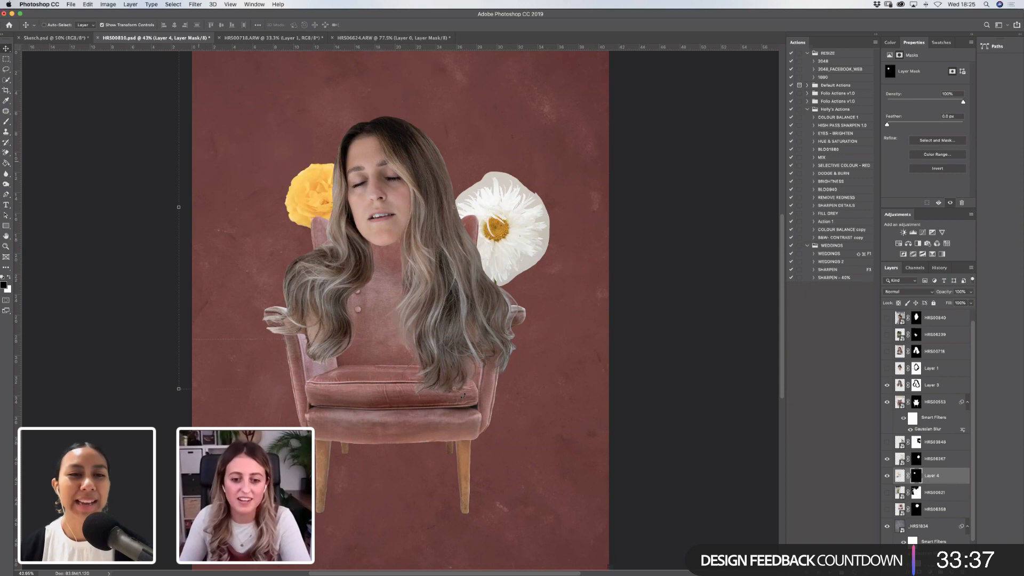
Rotate the rose about 10 degrees counter-clockwise behind the hair.
key("super+t")
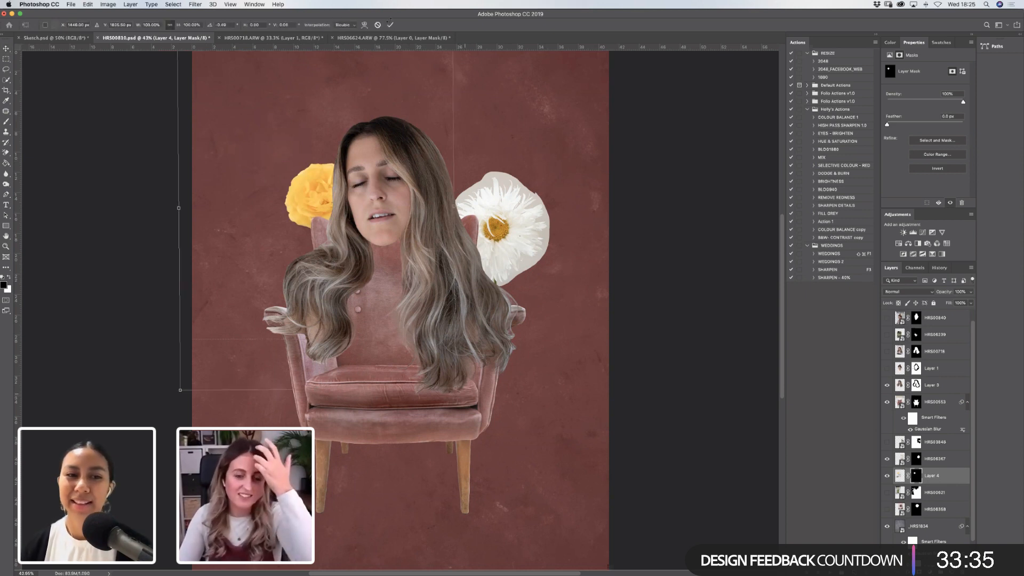
left_click_drag(463, 395, 493, 357)
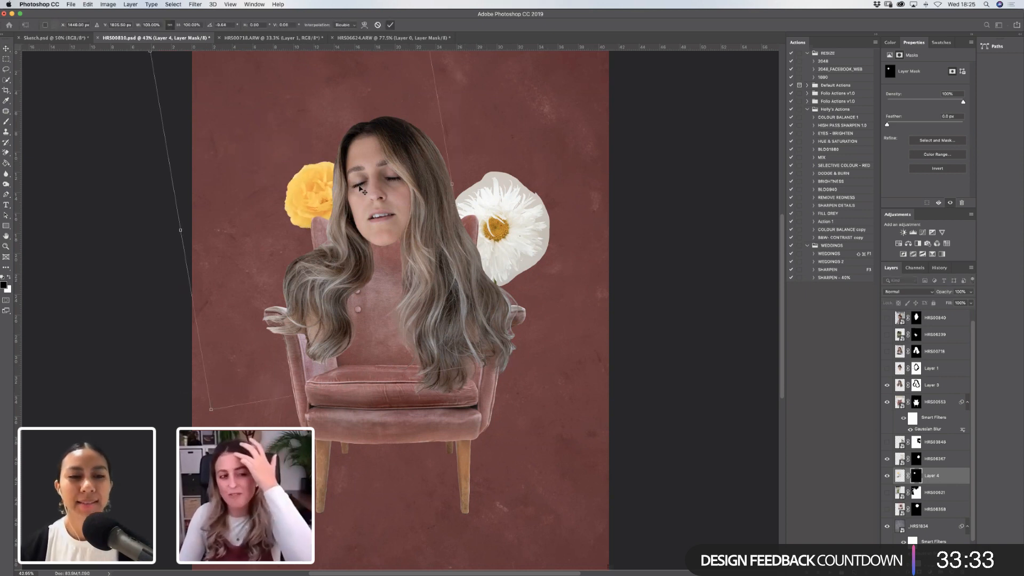
key("Escape")
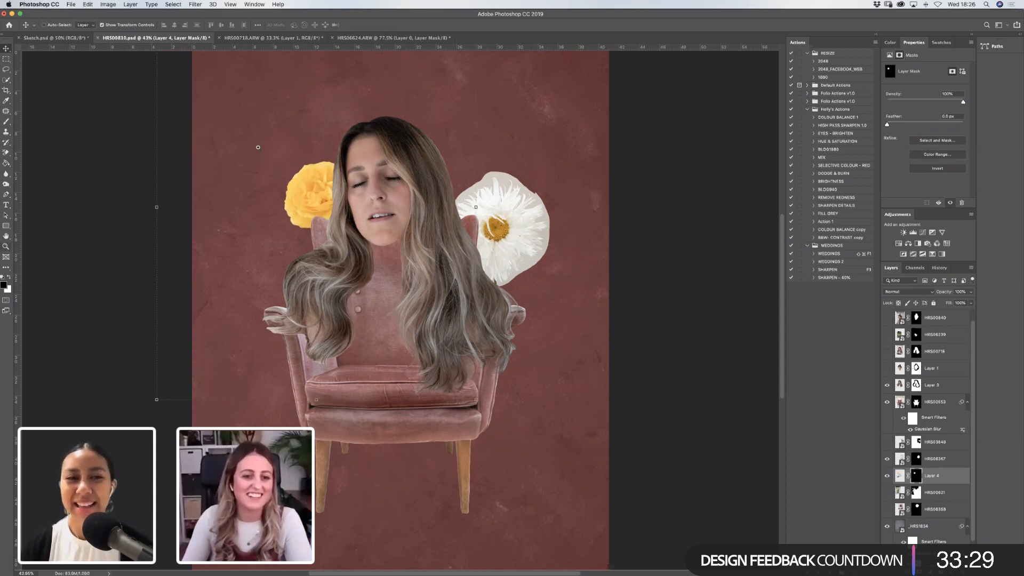
Examine the rose's masked petal edges up close and check the bloom against the whole composition.
key("z")
left_click_drag(246, 140, 417, 252)
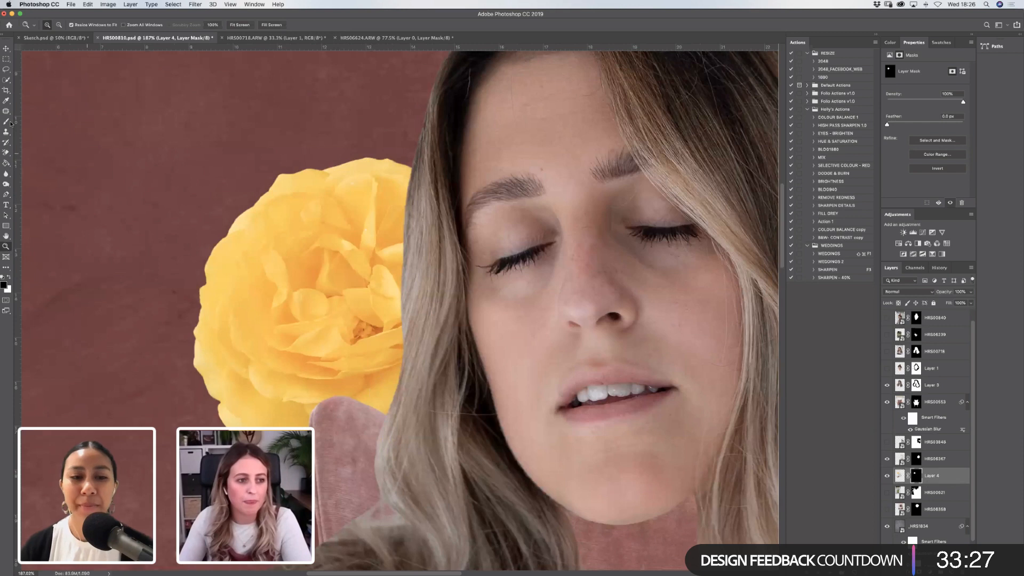
left_click(8, 122)
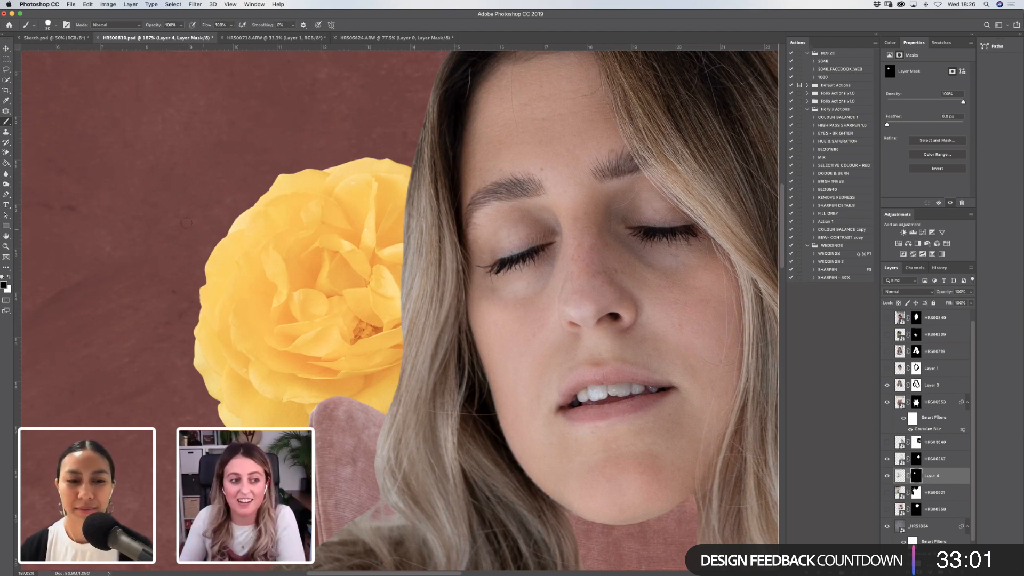
left_click(6, 247)
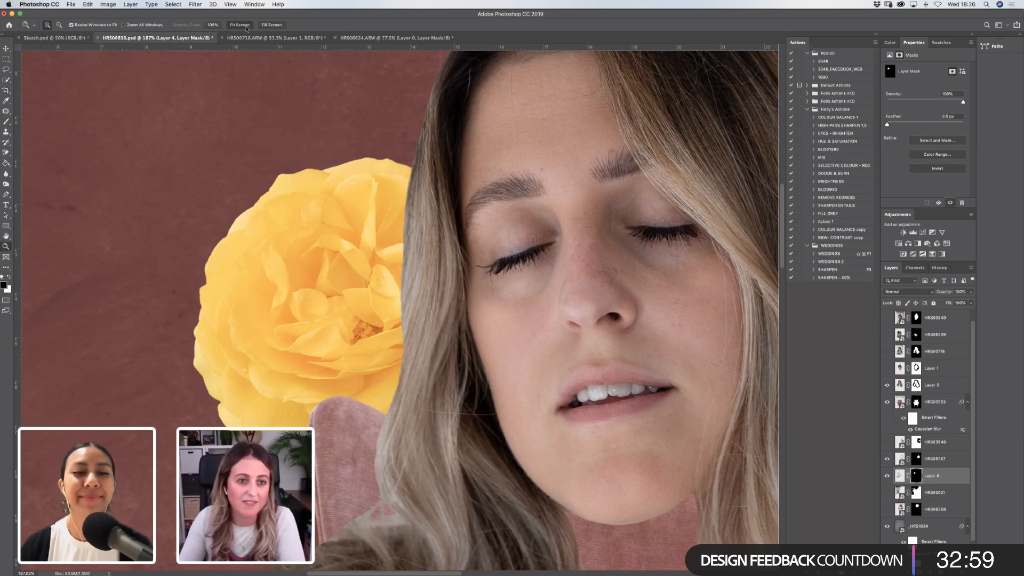
left_click(241, 25)
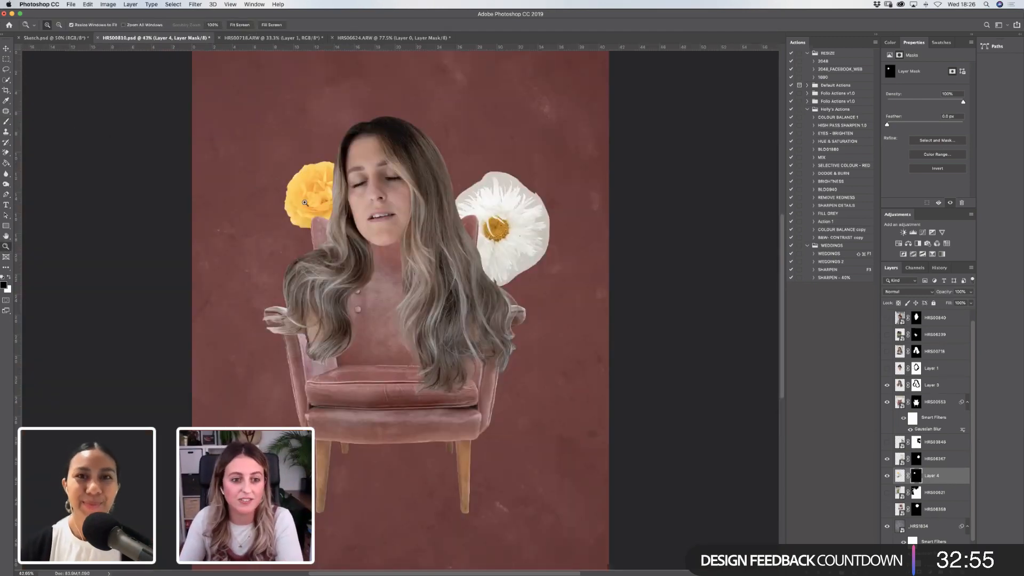
mouse_move(246, 151)
left_mouse_down()
mouse_move(382, 218)
mouse_move(468, 291)
left_mouse_up()
key("b")
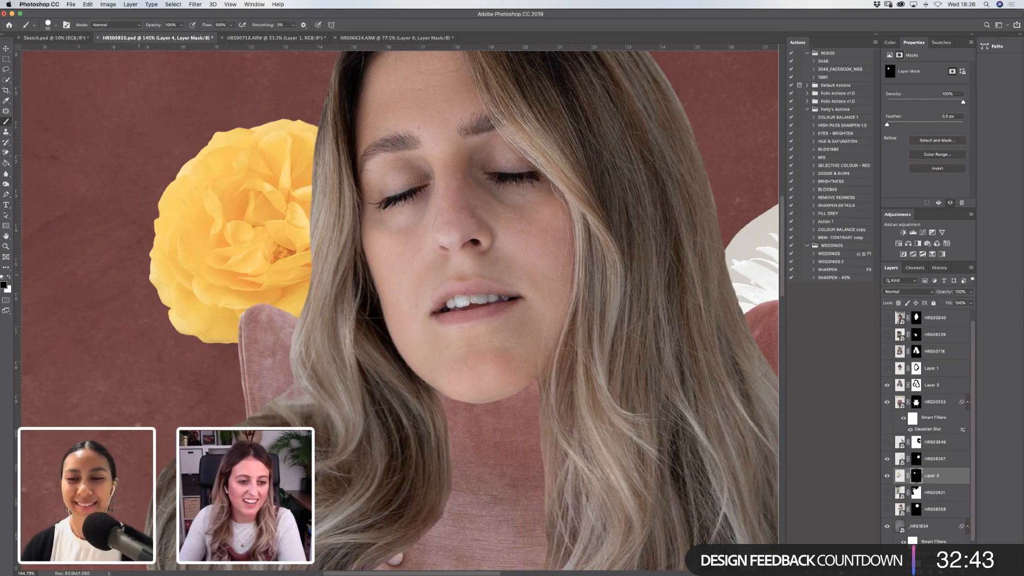
key("z")
key("super+0")
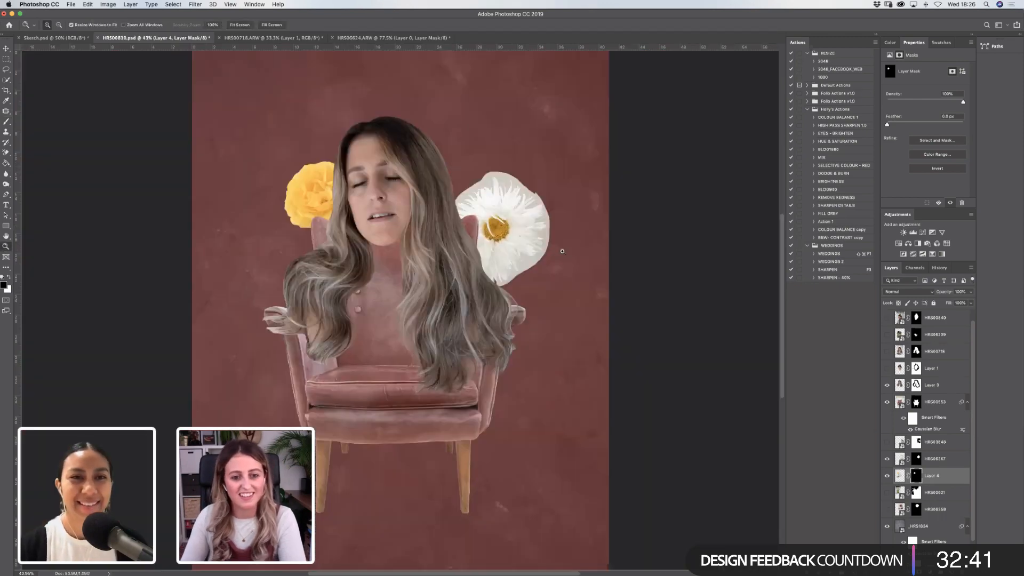
Rotate the rose about 23 degrees clockwise and apply the transformation.
key("v")
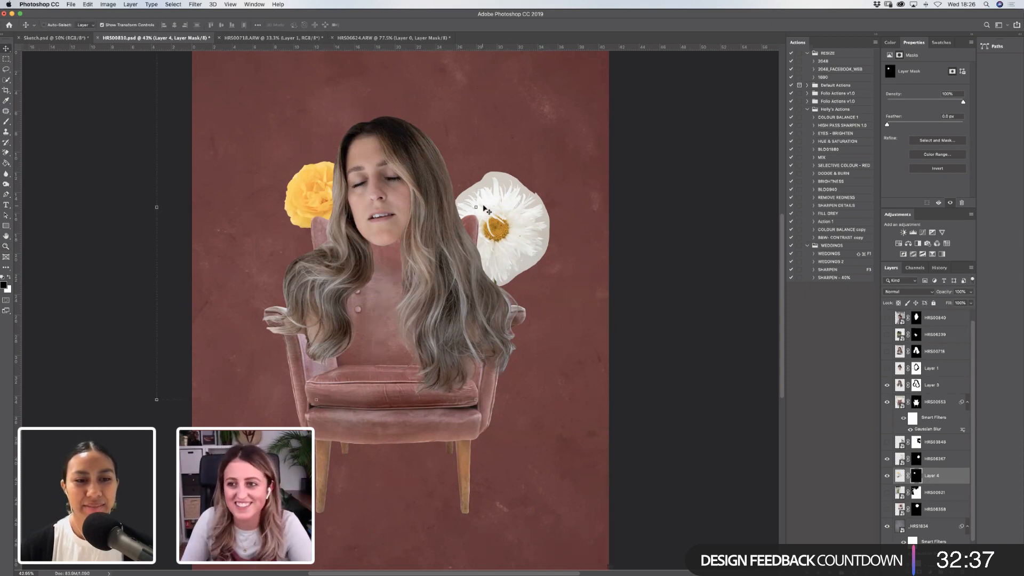
left_click_drag(484, 205, 459, 252)
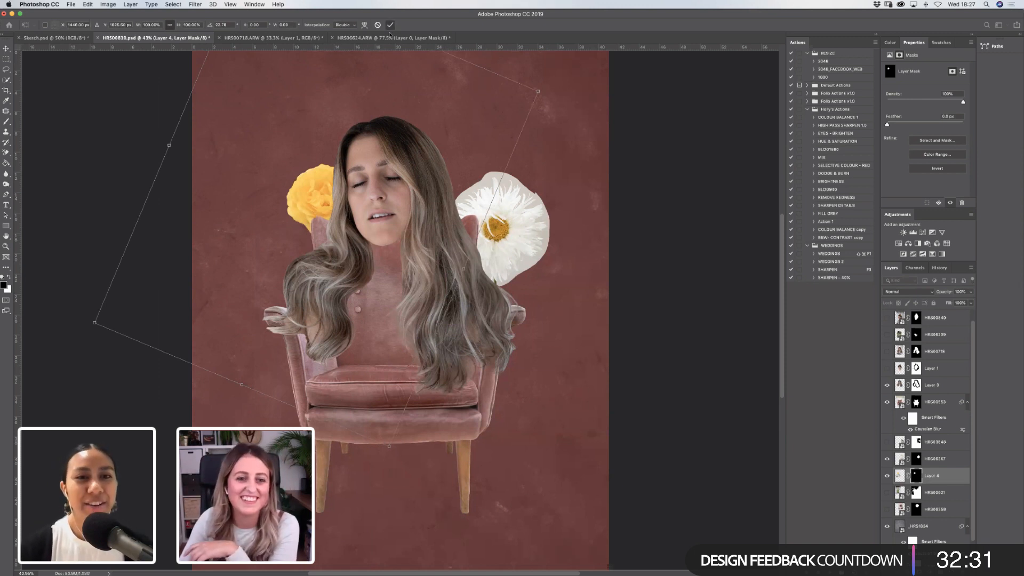
key("Return")
Move the rose to the daisy's side of the head and place its layer directly above the daisy layer.
left_click_drag(343, 184, 506, 150)
left_click_drag(935, 459, 936, 453)
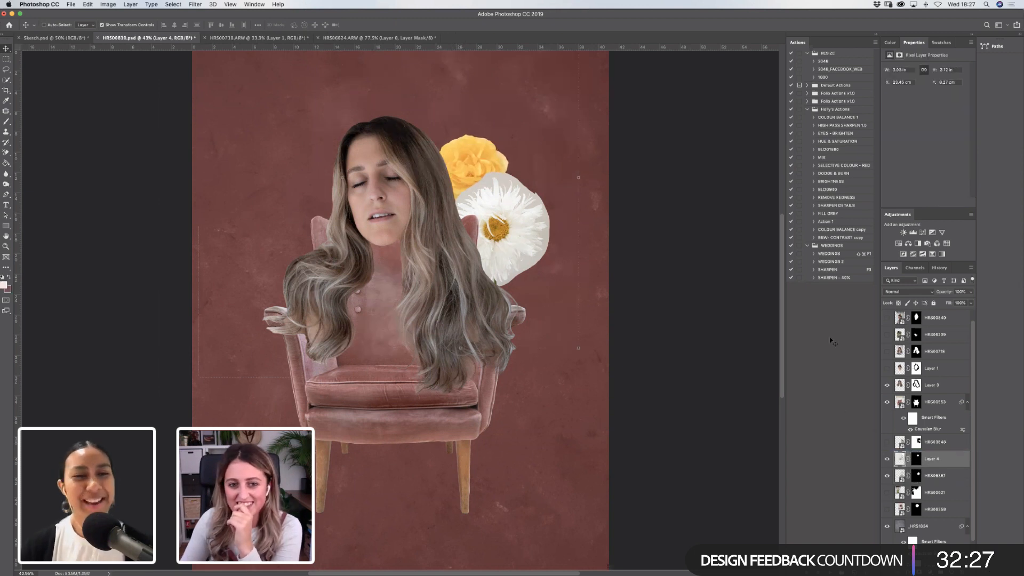
left_click_drag(489, 166, 461, 145)
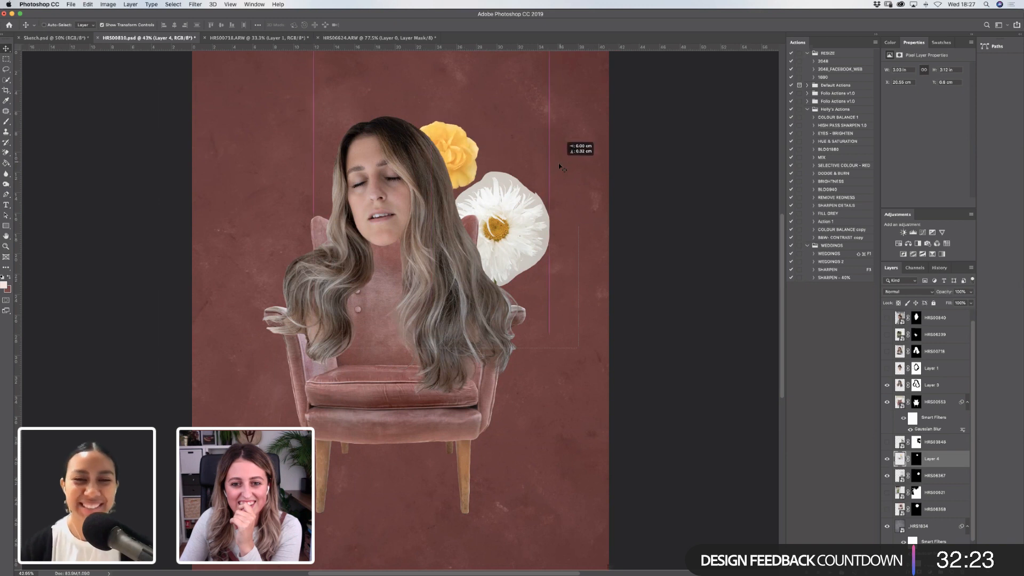
Rotate the rose slightly and raise it so it peeks out behind the crown of the head, above the daisy.
key("super+t")
mouse_move(580, 149)
left_mouse_down()
mouse_move(569, 160)
mouse_move(460, 151)
mouse_move(457, 141)
mouse_move(460, 133)
mouse_move(572, 147)
left_mouse_up()
key("Return")
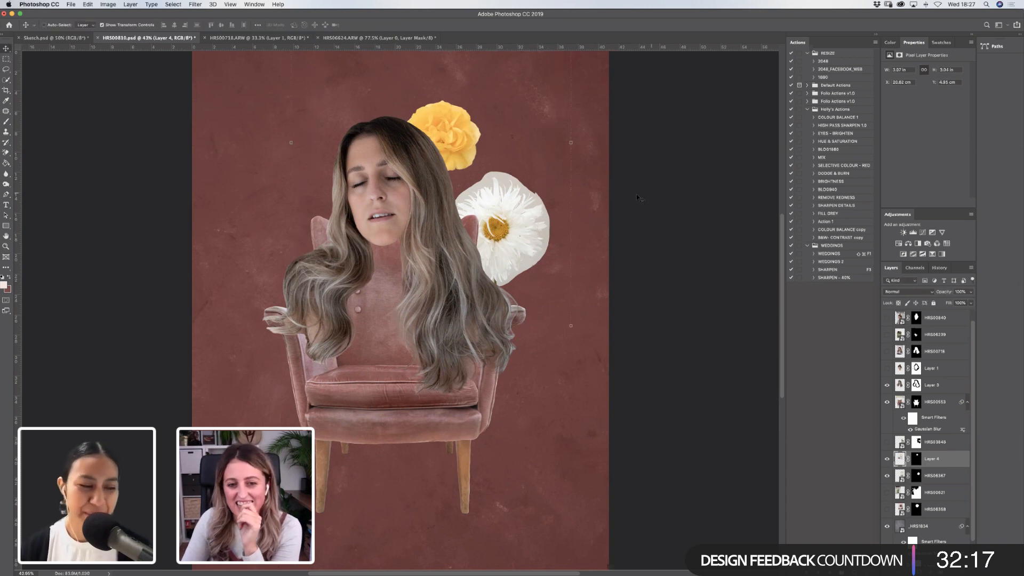
Compare the composition with and without the monstera leaf, and leave the leaf's layer shown over the daisy.
key("z")
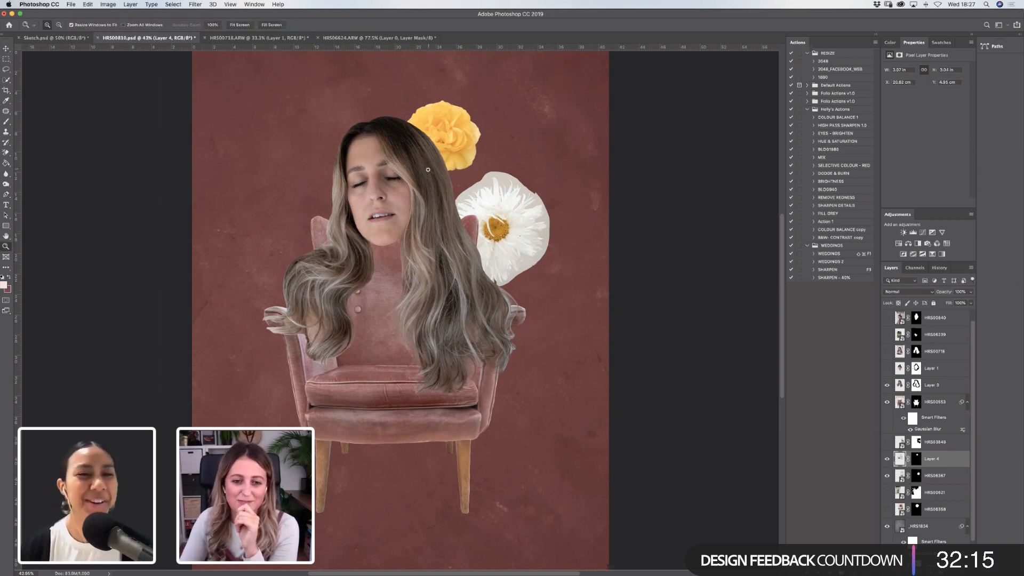
left_click(887, 442)
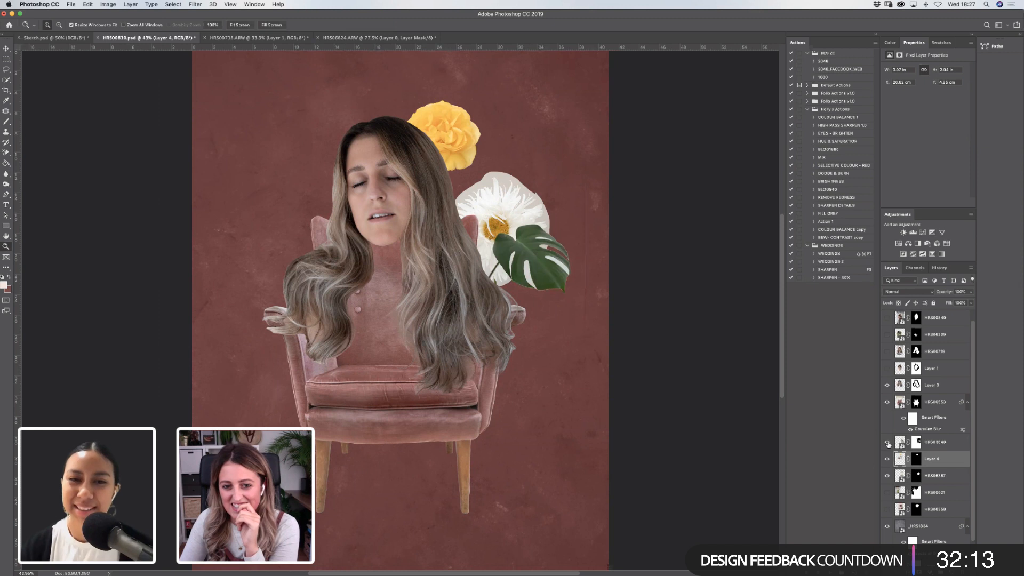
left_click(887, 442)
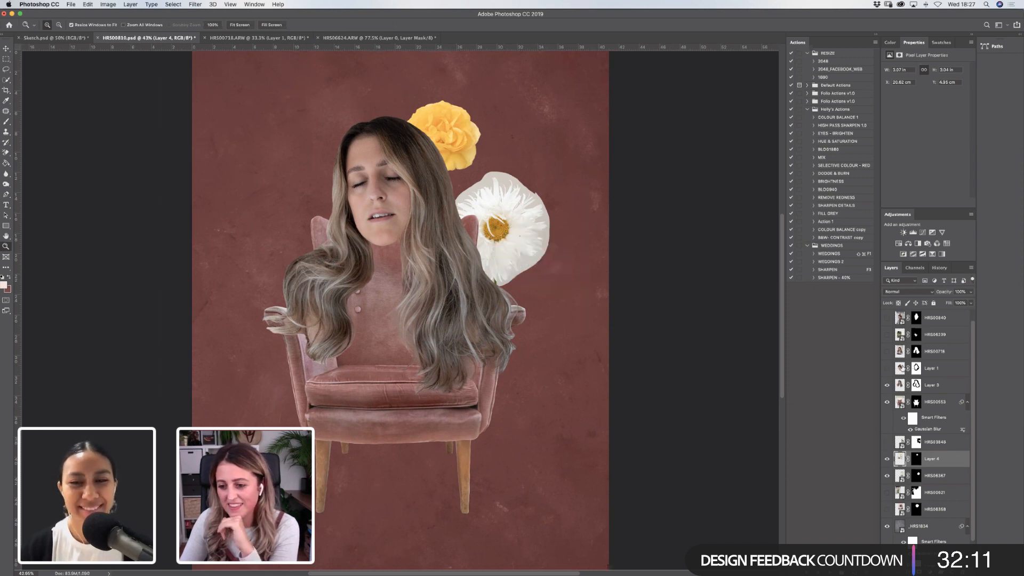
scroll(912, 429, "down", 1)
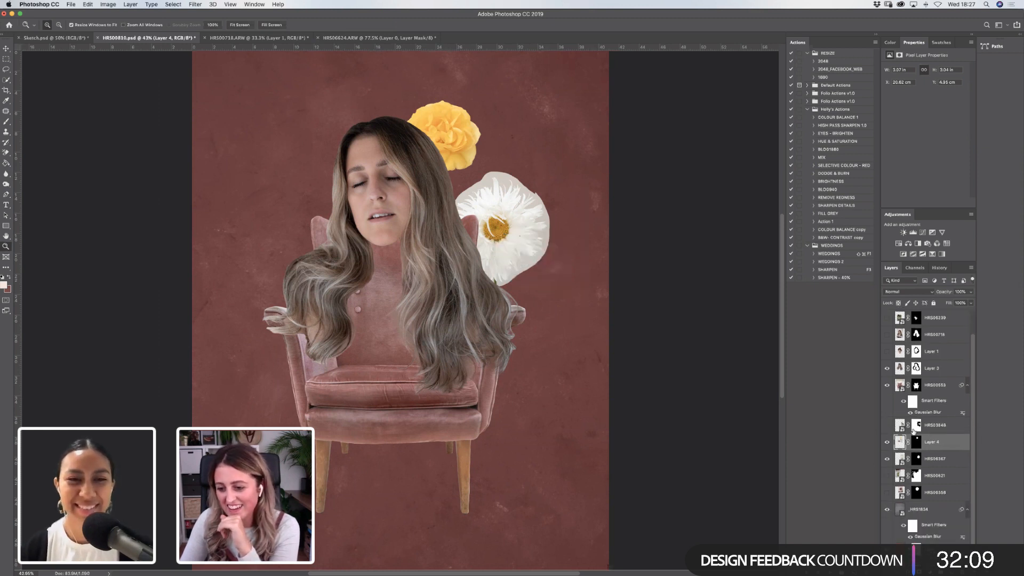
left_click(888, 428)
left_click(888, 430)
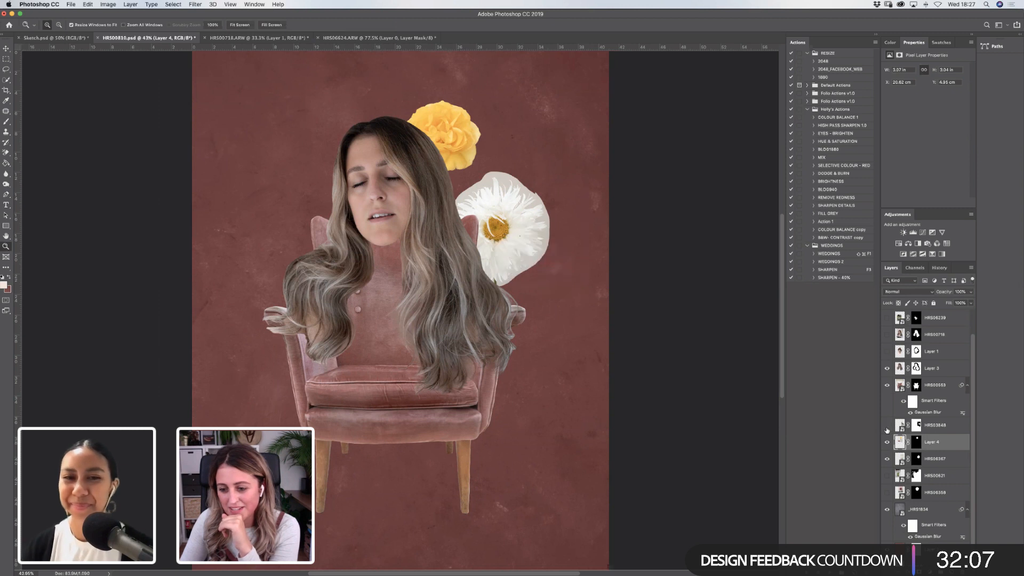
left_click(887, 428)
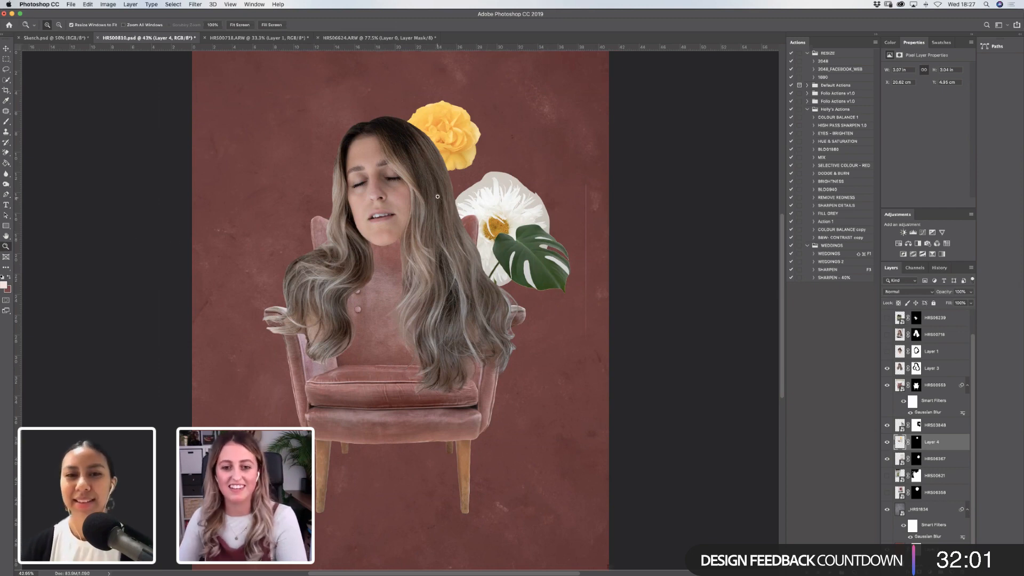
Refine the monstera leaf's layer mask by painting black along the leaf's outer edges, resizing the small brush as needed.
left_click_drag(439, 197, 594, 306)
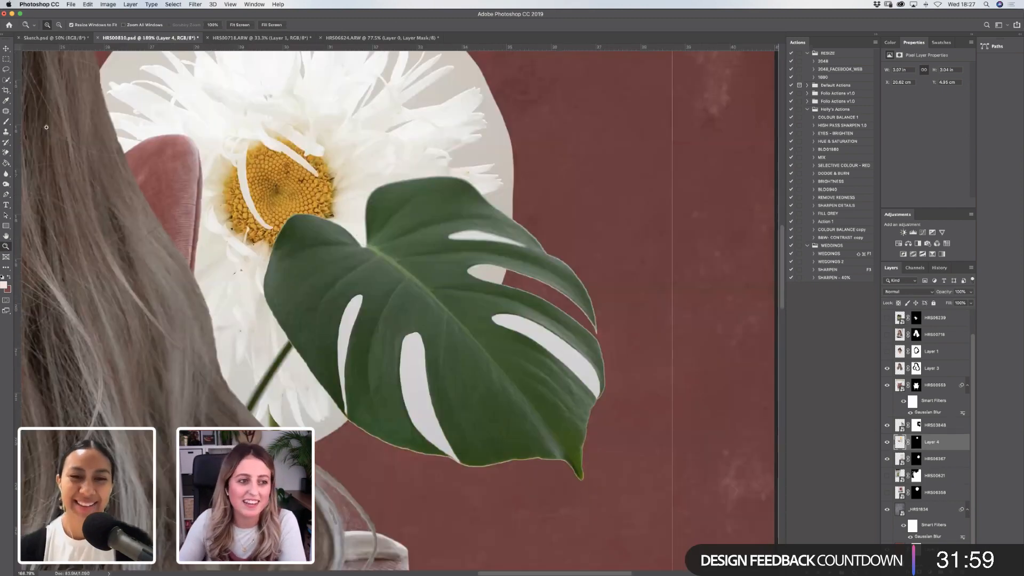
key("b")
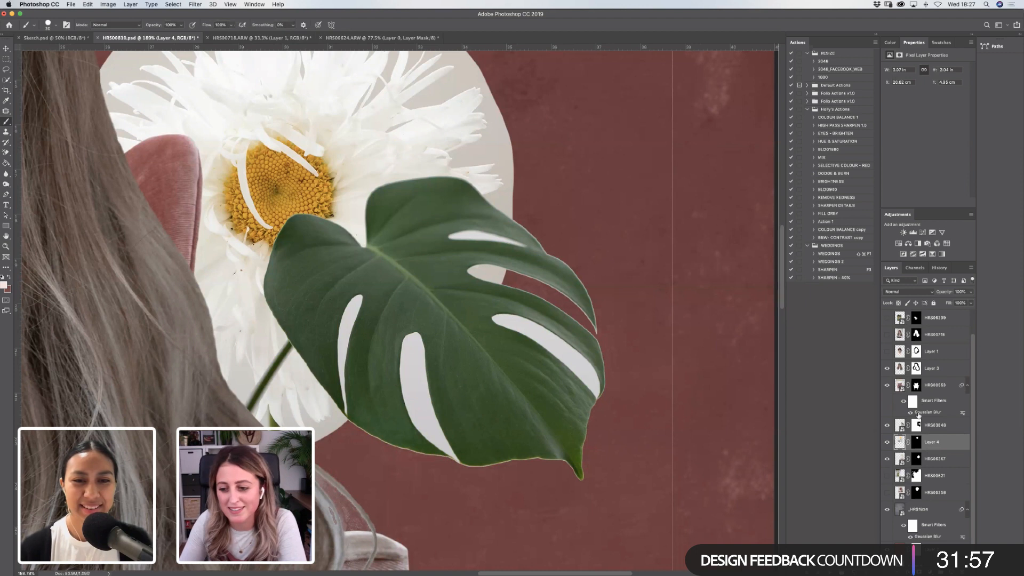
left_click(915, 442)
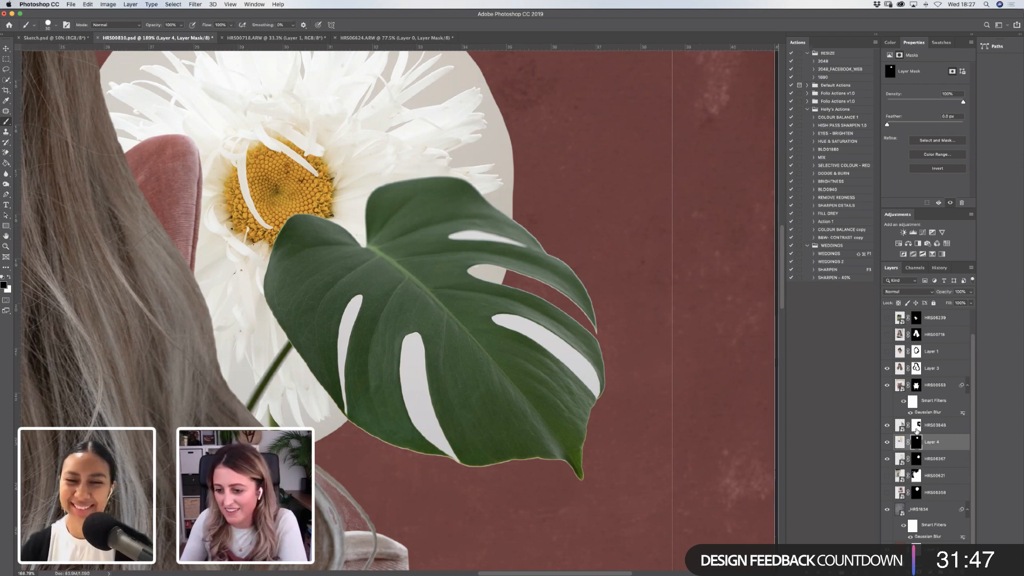
left_click(916, 425)
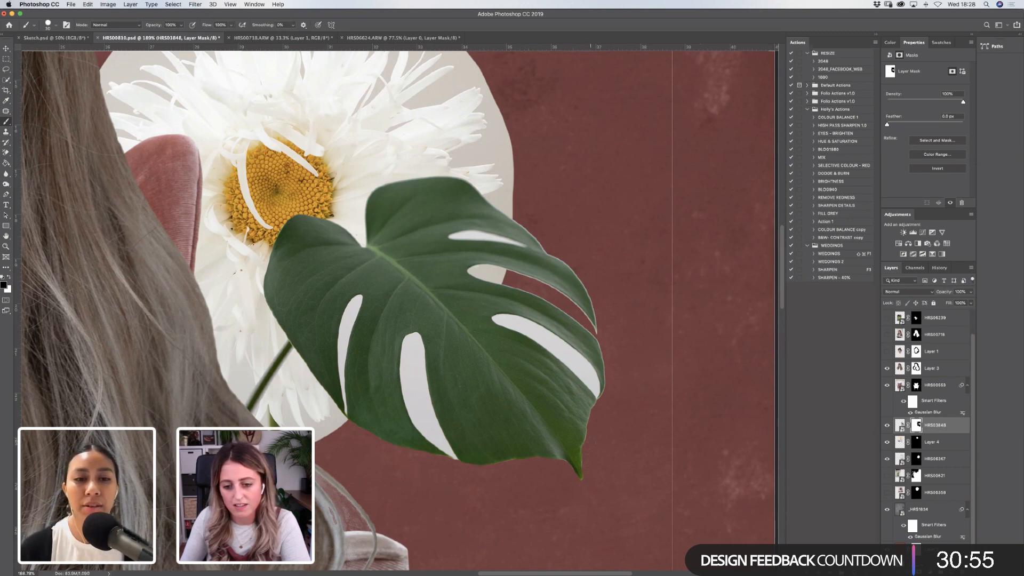
key("[")
key("[")
key("[")
key("[")
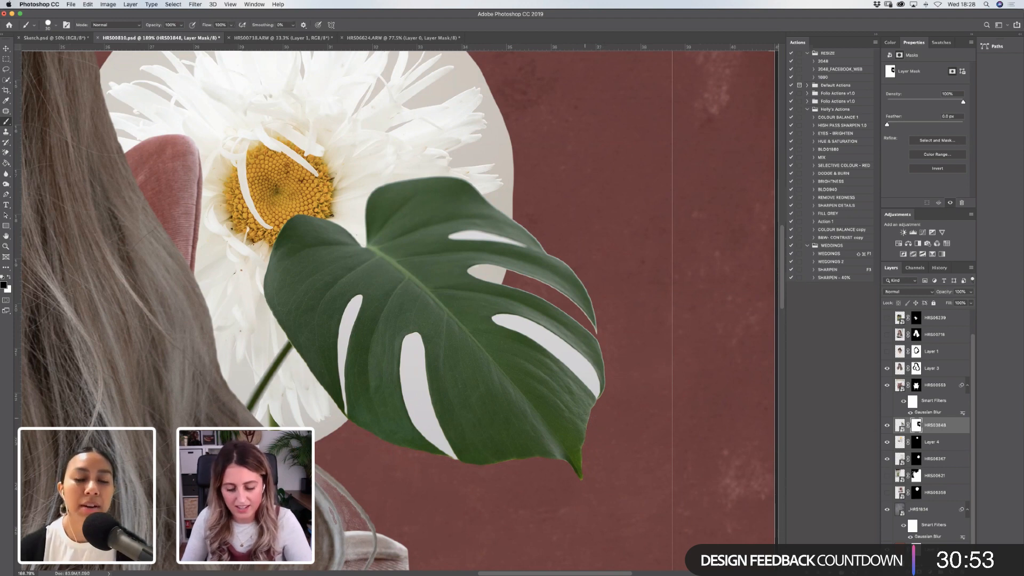
key("[")
key("[")
key("]")
key("]")
key("]")
key("]")
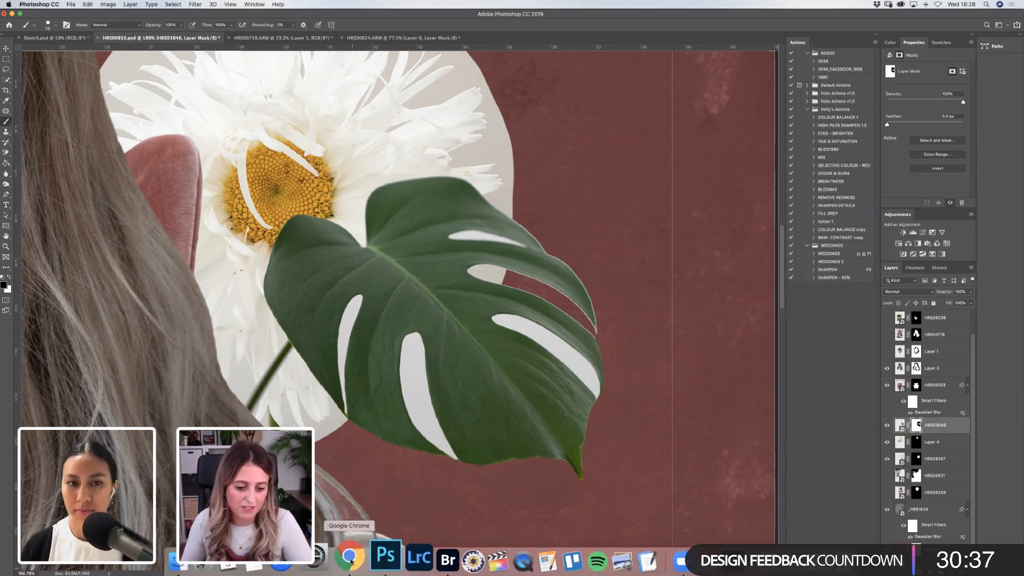
Switch to Google Chrome and open the Three Facts One Face project from the portfolio site's work page.
left_click(355, 563)
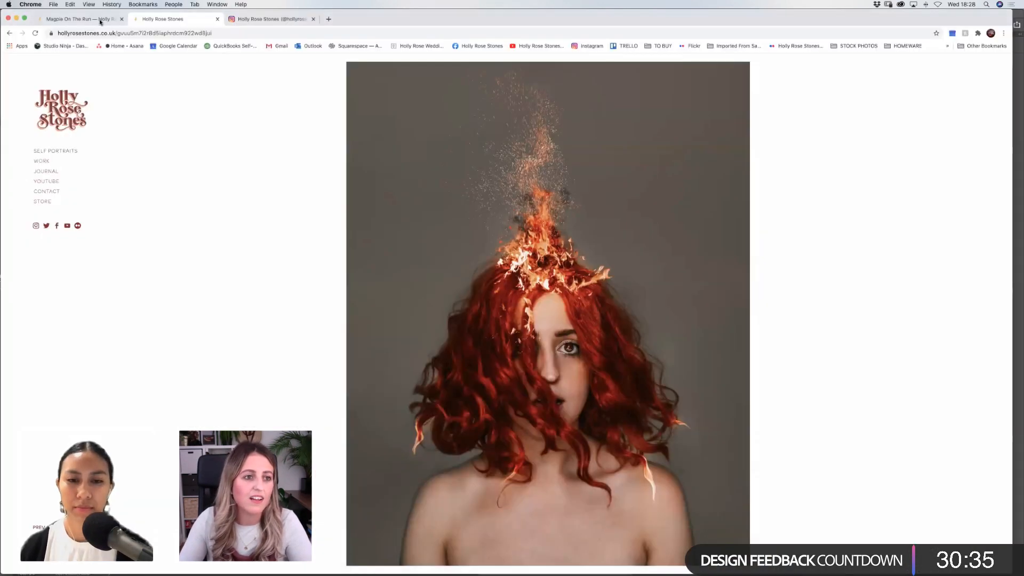
left_click(79, 154)
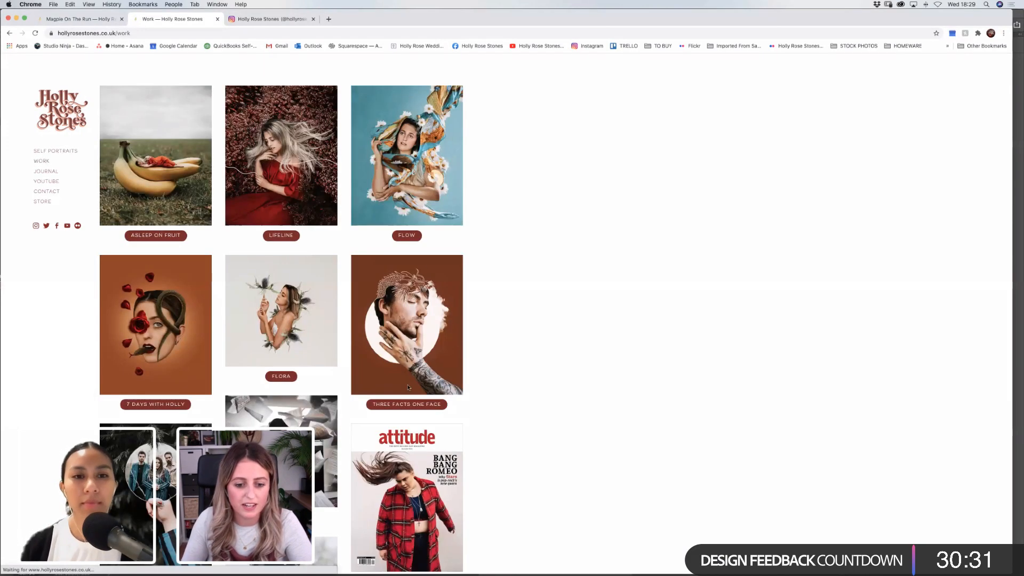
left_click(419, 405)
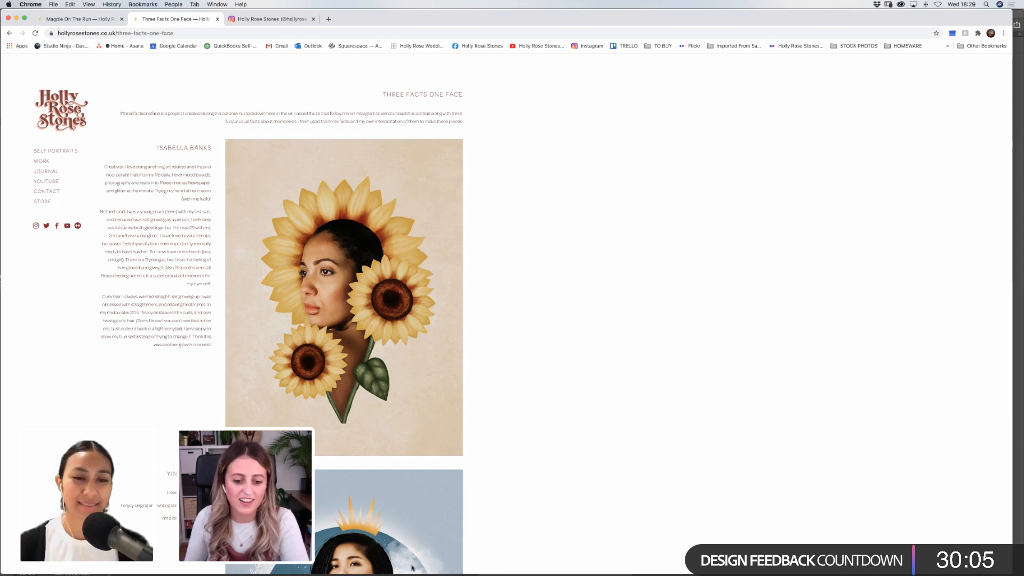
Switch back to Photoshop and paint black on the monstera leaf's mask in the pale gap near its outer edge, reducing the brush size.
mouse_move(429, 567)
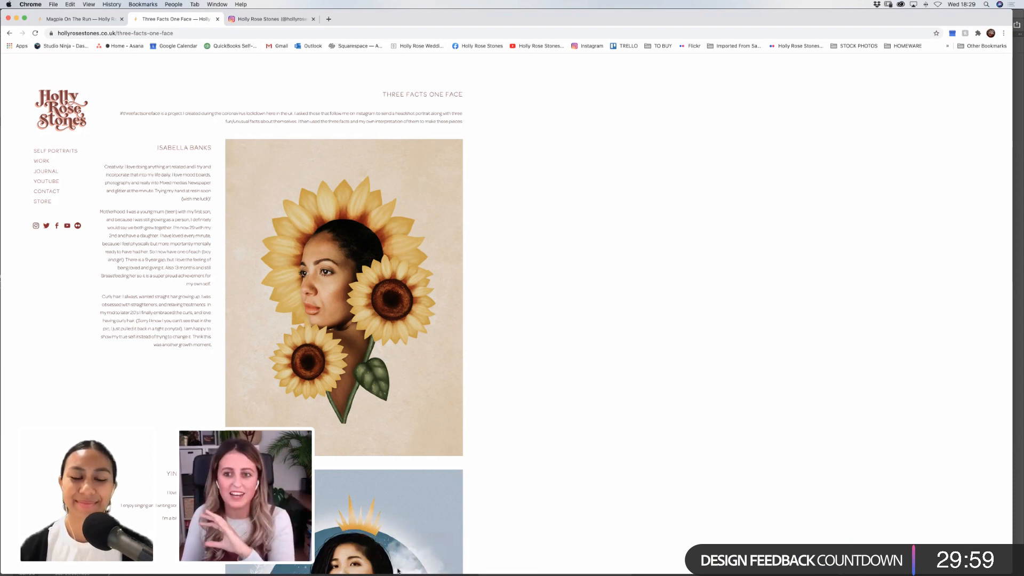
mouse_move(403, 546)
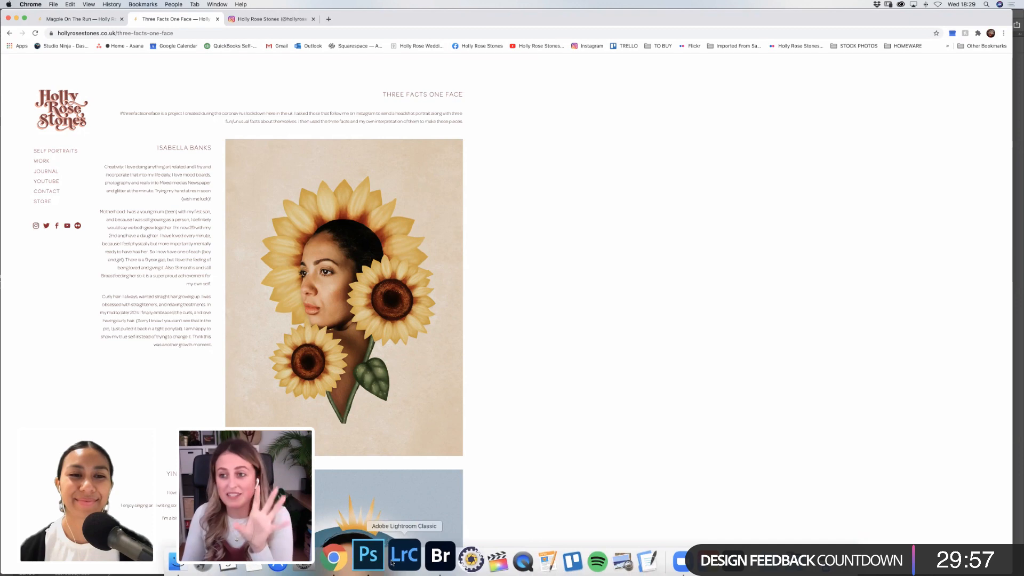
left_click(369, 555)
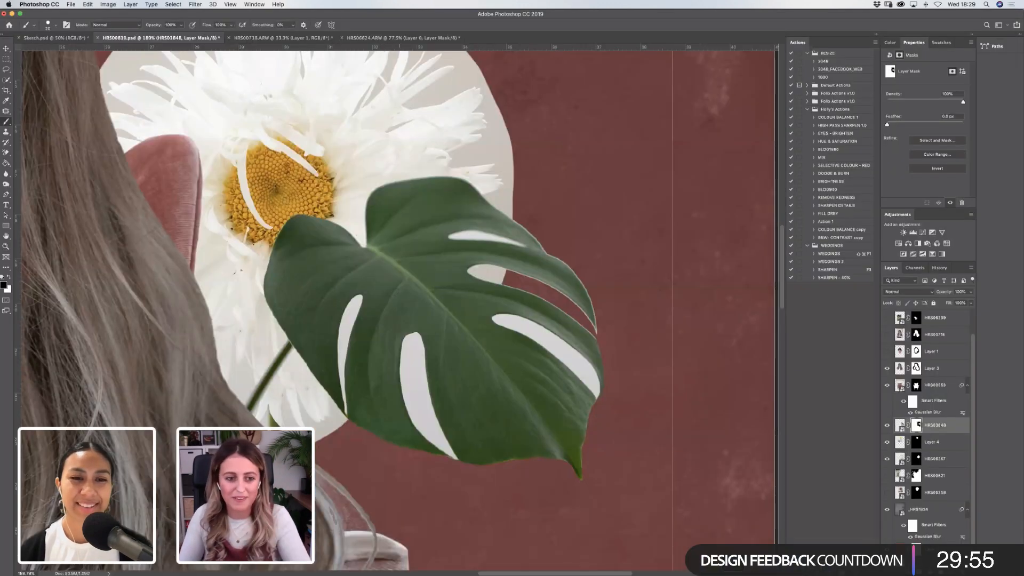
left_click_drag(586, 380, 543, 339)
key("bracketleft")
key("bracketleft")
key("bracketleft")
key("bracketleft")
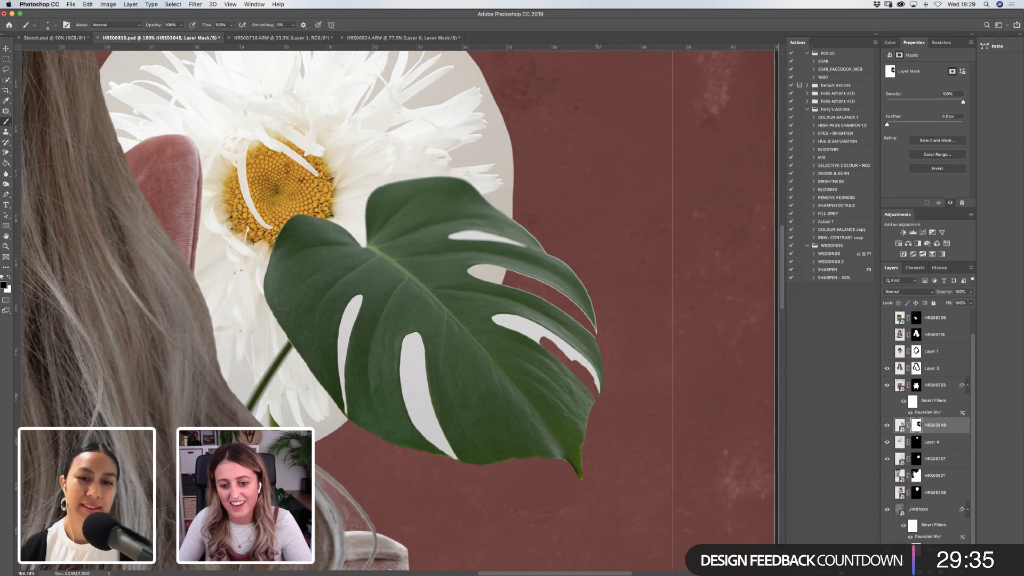
Select the pale gap near the leaf's outer edge with the Magic Wand, sampling the leaf image rather than its mask.
left_click(8, 78)
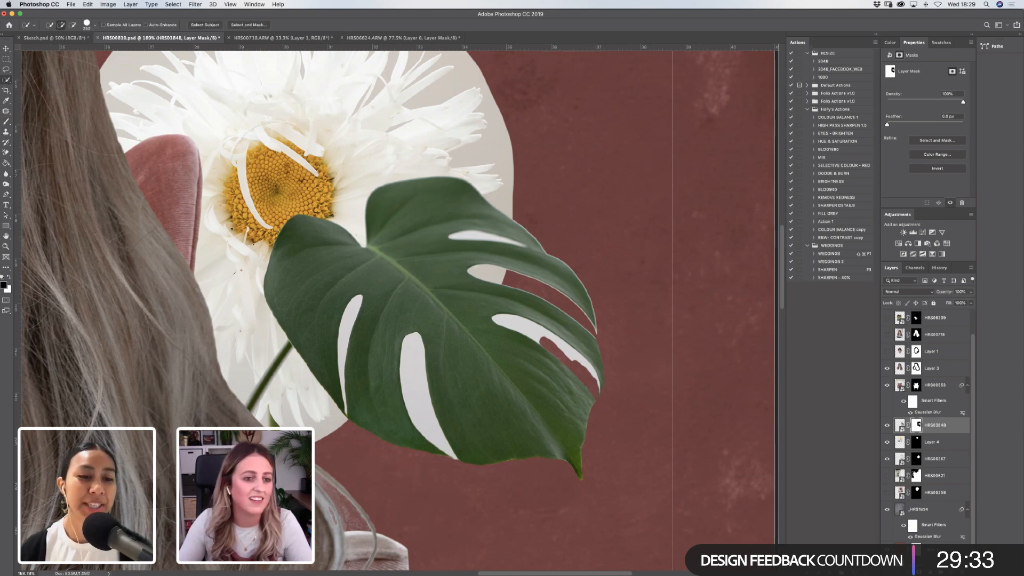
right_click(8, 78)
left_click(29, 88)
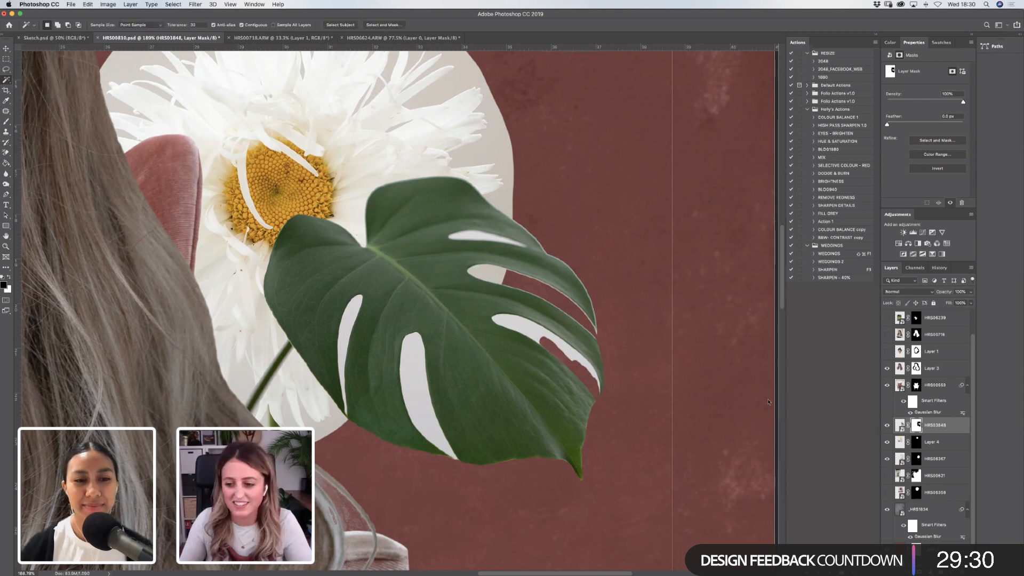
left_click(900, 425)
left_click(535, 337)
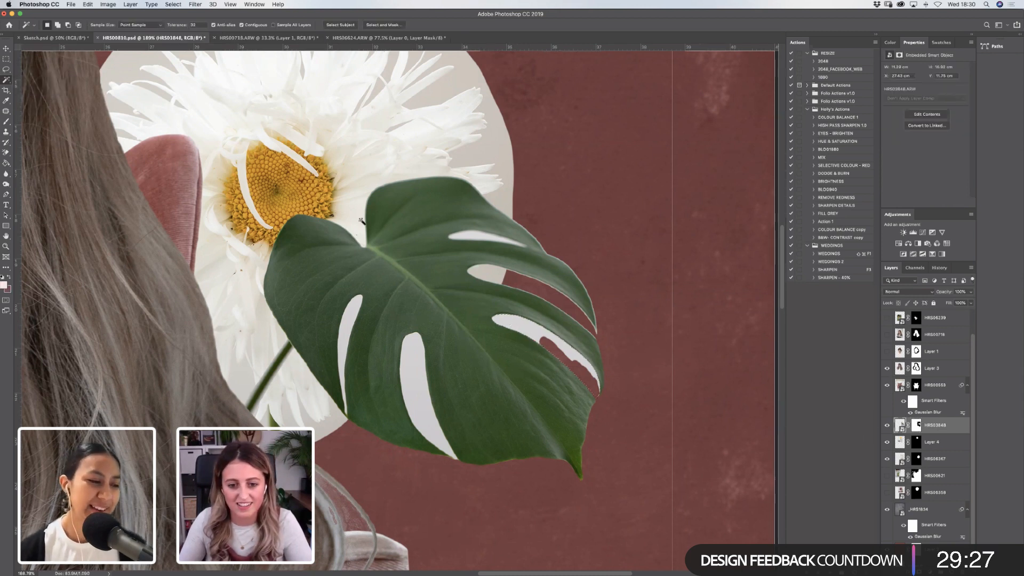
Paint black with a larger brush on the leaf's mask inside the selected gap, and clear the selection.
left_click(7, 122)
left_click(916, 425)
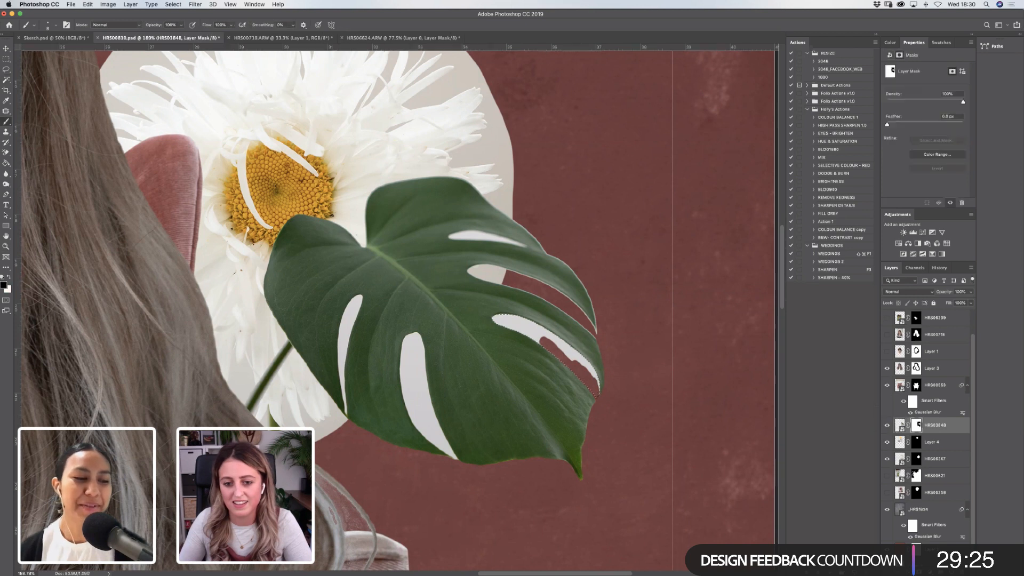
key("bracketright")
mouse_move(500, 319)
left_mouse_down()
mouse_move(561, 353)
mouse_move(542, 334)
mouse_move(565, 338)
left_mouse_up()
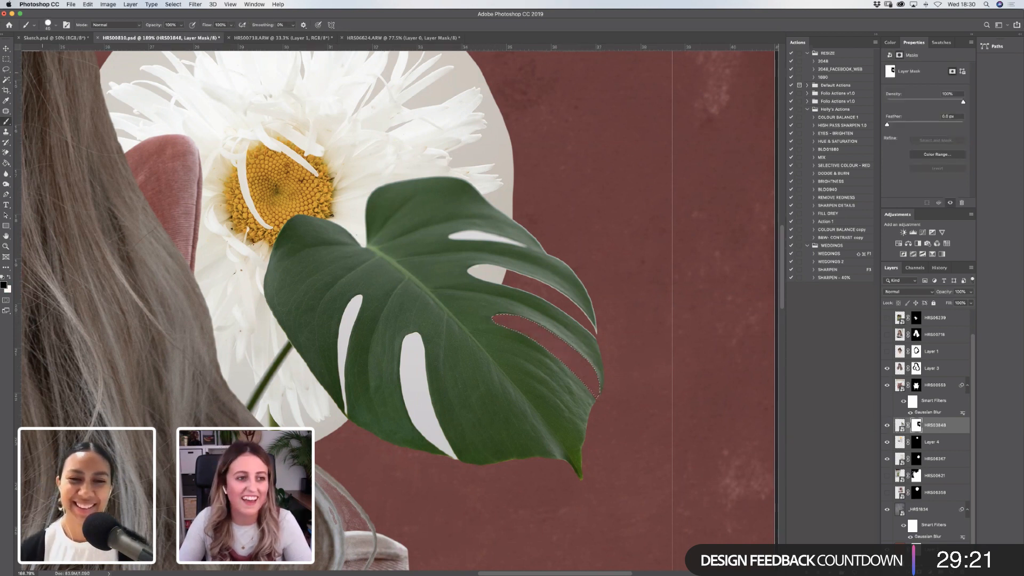
left_click(6, 70)
key("ctrl+d")
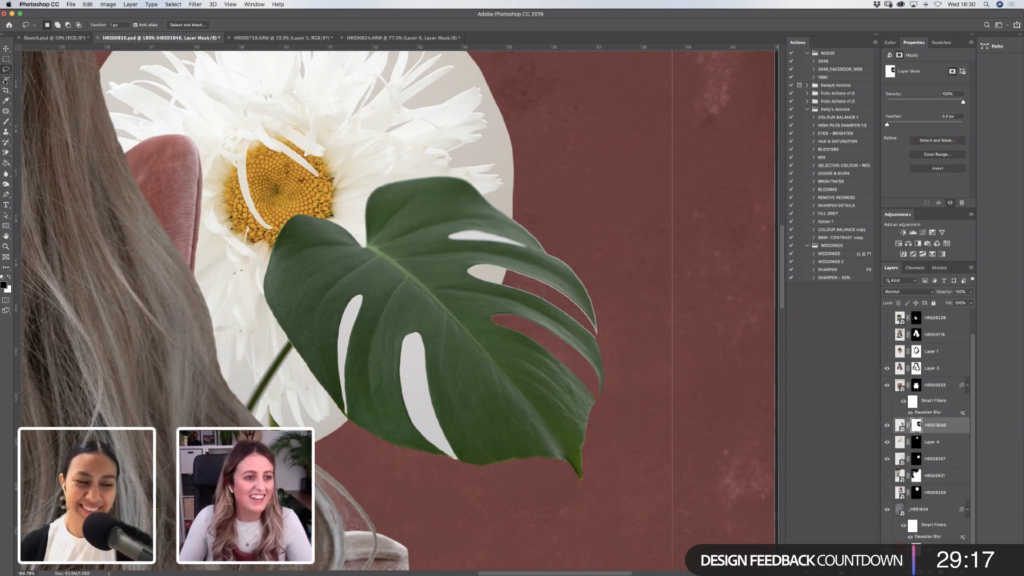
Make a Magic Wand selection from the partly masked gap above, and set the Lasso tool to subtract from the selection.
left_click(6, 80)
left_click(509, 285)
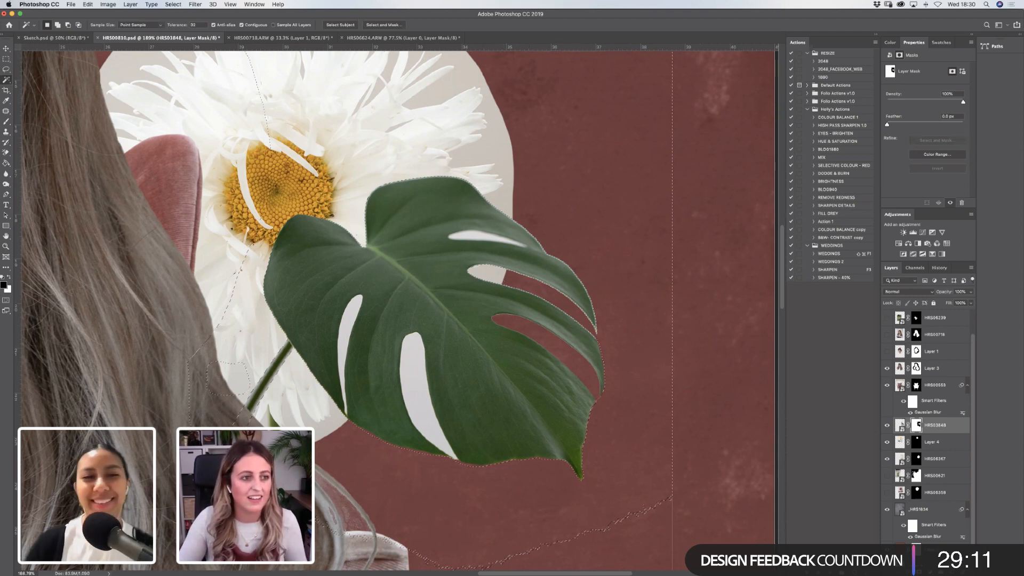
left_click(6, 70)
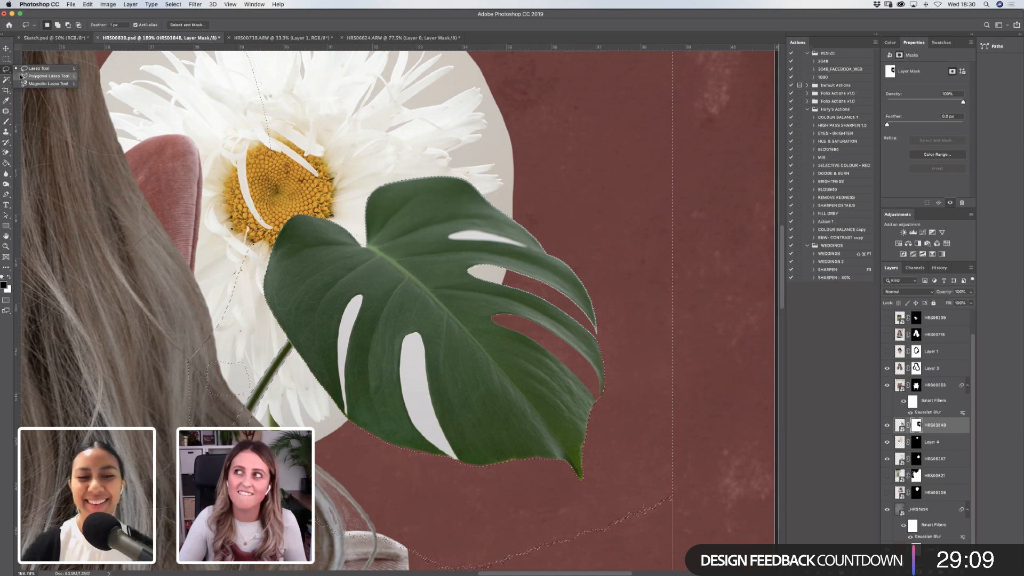
left_click(23, 72)
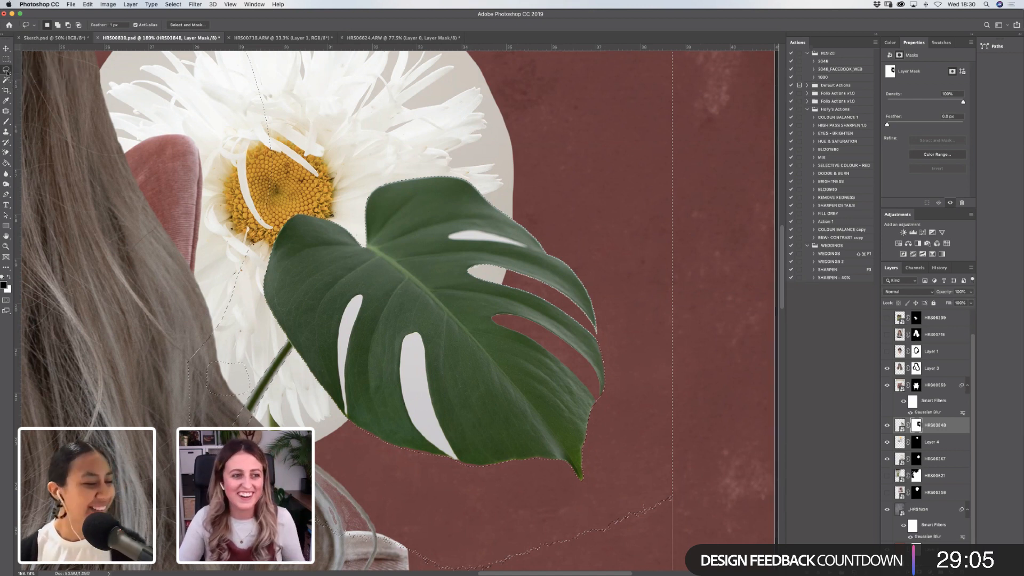
left_click(6, 69)
left_click(18, 69)
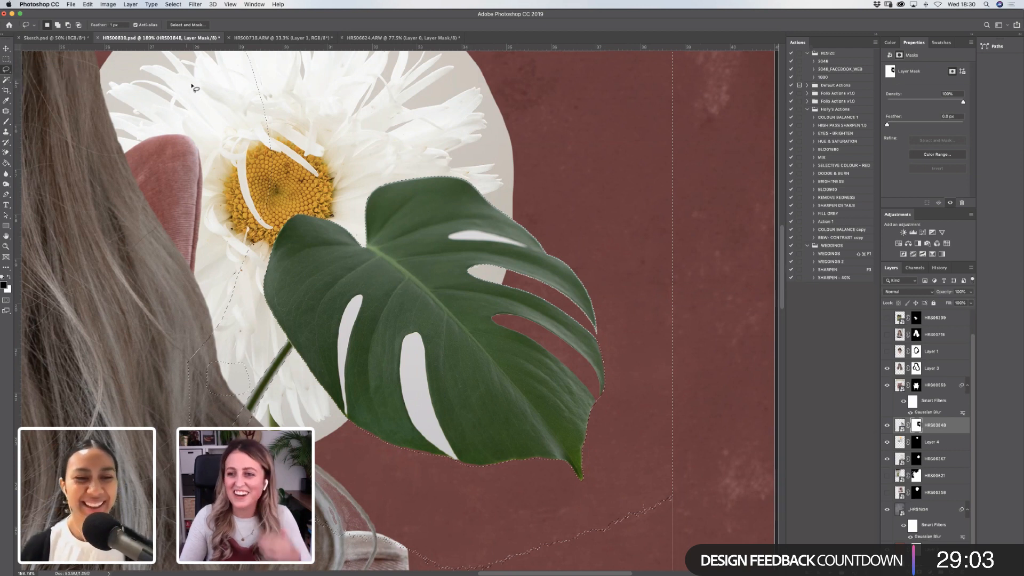
left_click(6, 70)
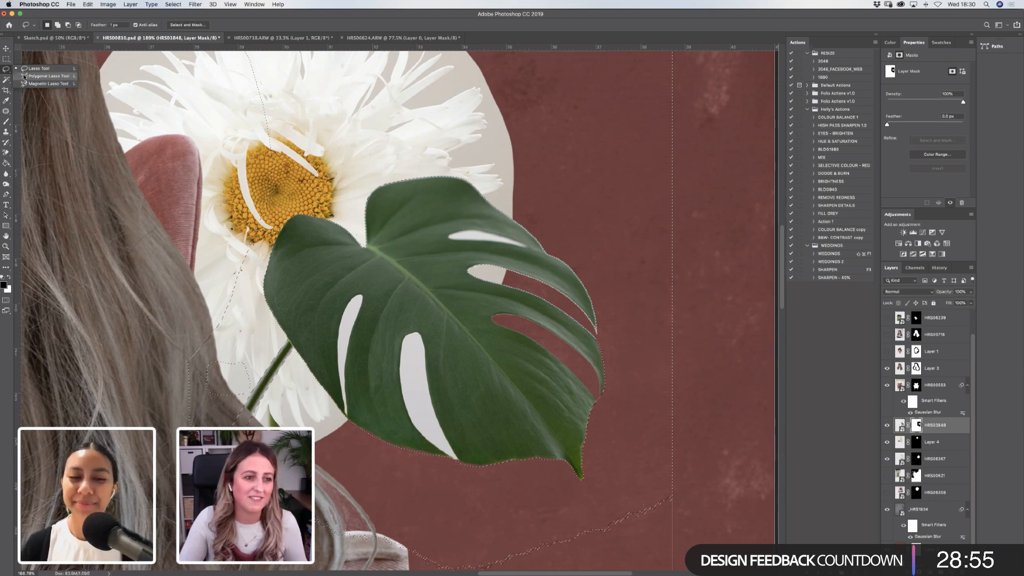
left_click(57, 25)
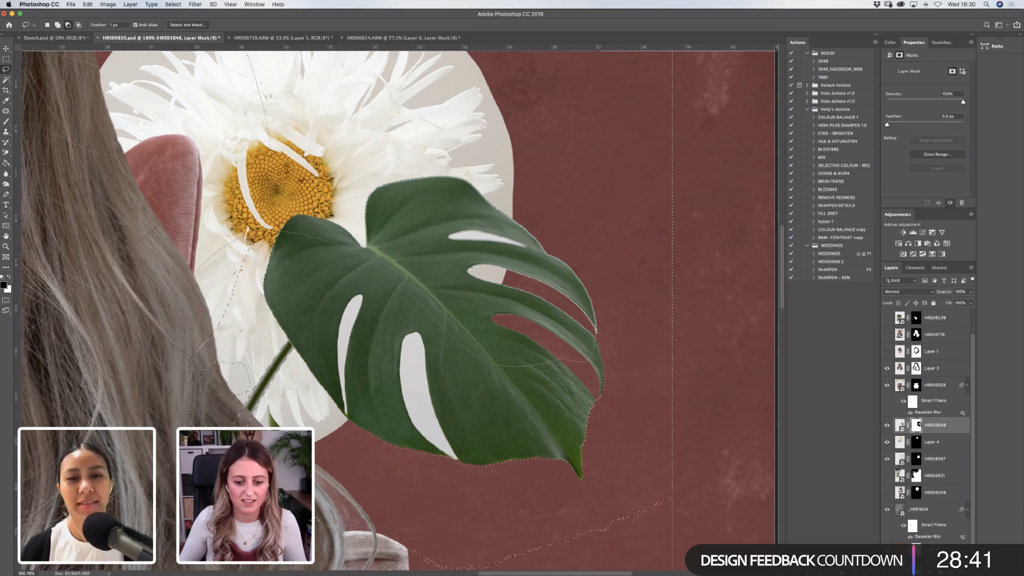
Lasso off the excess selection below, beside and above the leaf so only the partly masked gap stays selected.
mouse_move(750, 429)
left_mouse_down()
mouse_move(719, 378)
mouse_move(601, 311)
left_mouse_up()
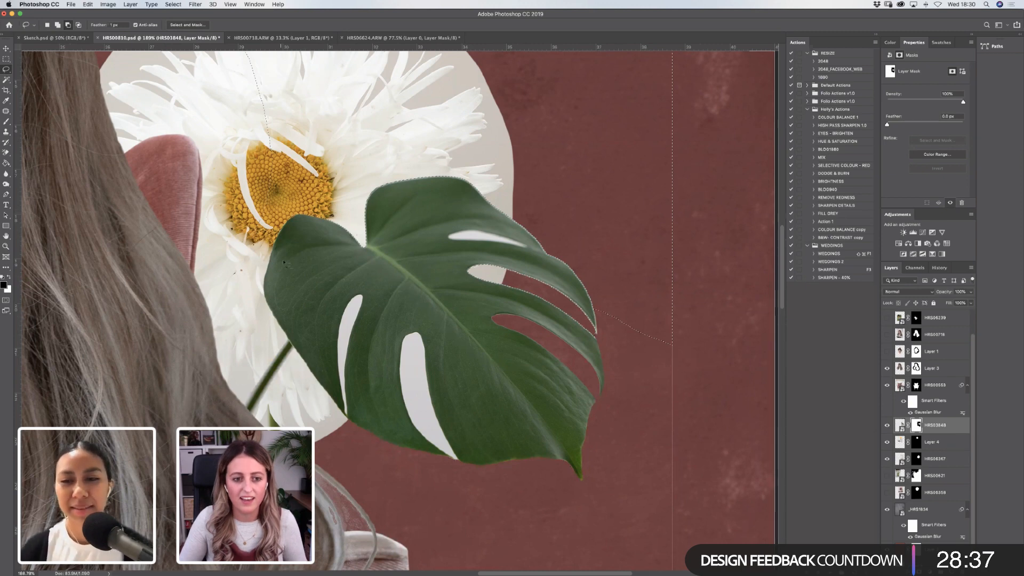
scroll(283, 258, "up", 5)
scroll(283, 258, "right", 3)
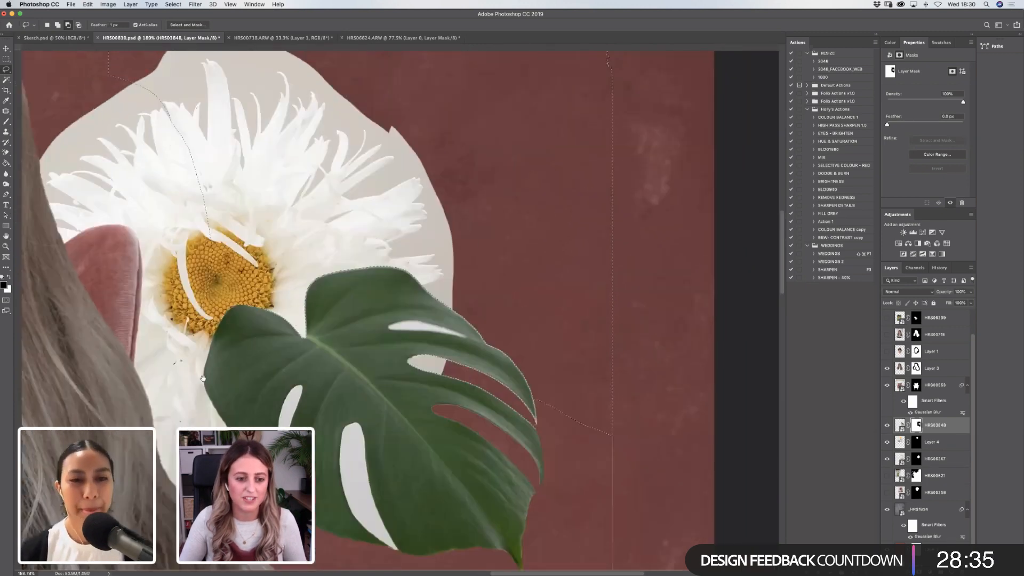
left_click_drag(322, 375, 412, 370)
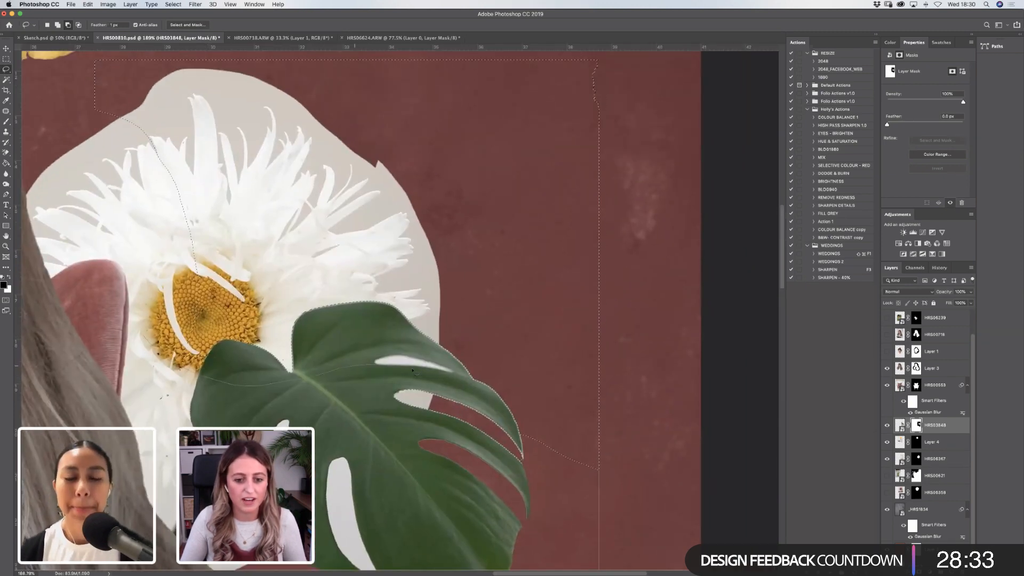
mouse_move(487, 401)
left_mouse_down()
mouse_move(536, 457)
mouse_move(586, 480)
mouse_move(634, 453)
mouse_move(658, 288)
mouse_move(648, 148)
mouse_move(621, 72)
left_mouse_up()
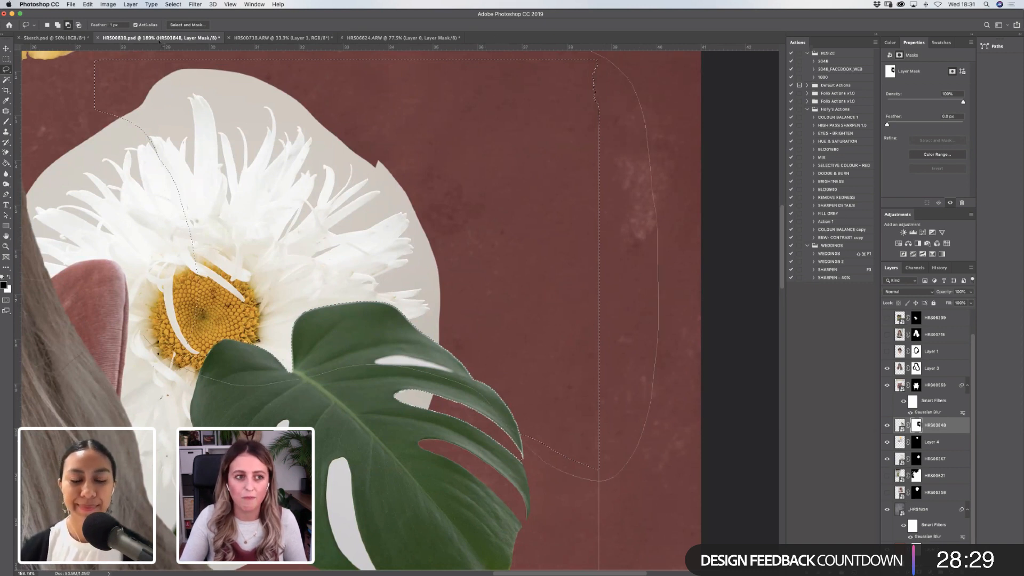
mouse_move(61, 97)
left_mouse_down()
mouse_move(128, 283)
mouse_move(198, 374)
left_mouse_up()
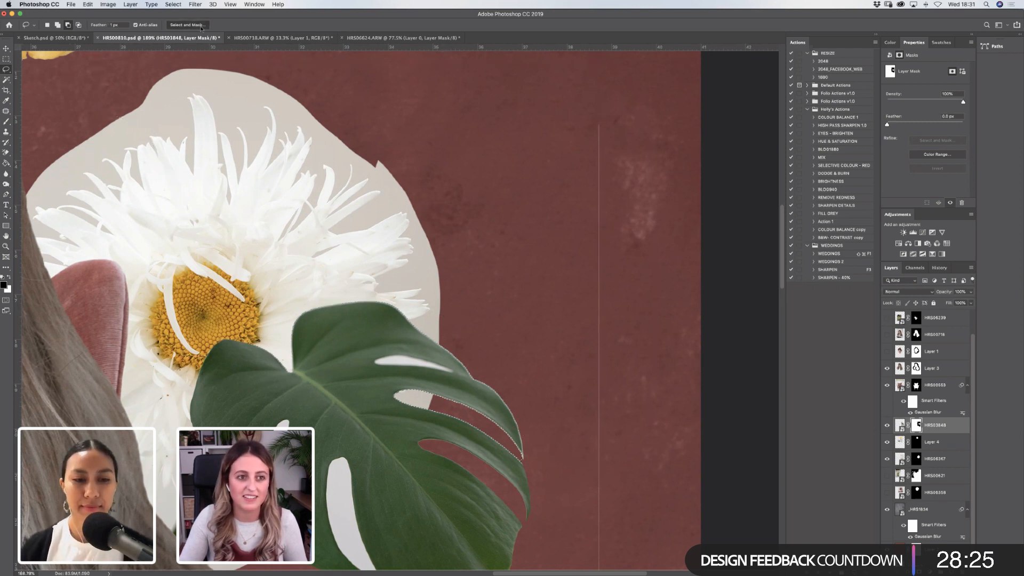
Open the gap selection in Select and Mask and set the preview transparency to 100% to inspect its edge up close.
key("super+alt+r")
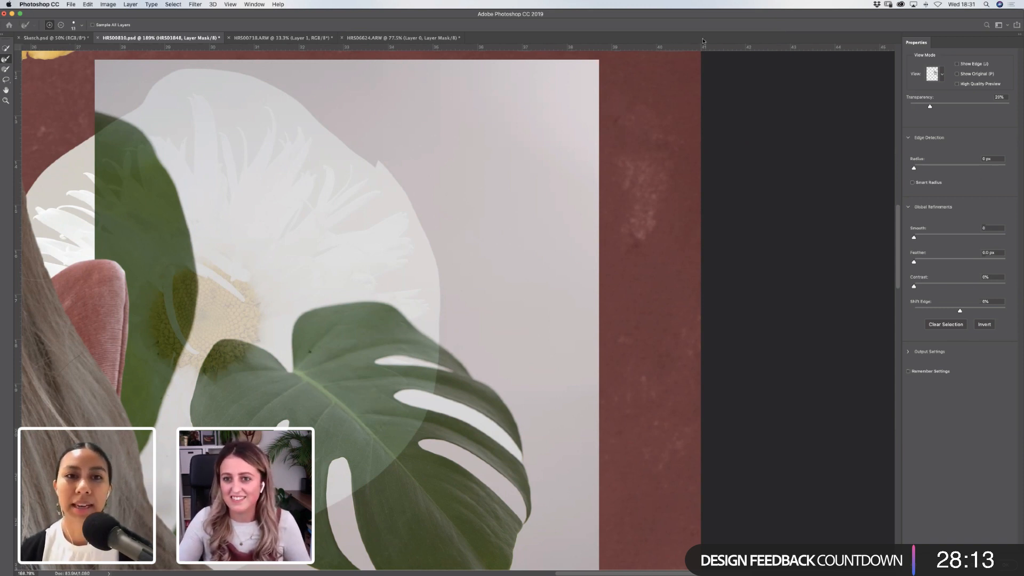
left_click(935, 107)
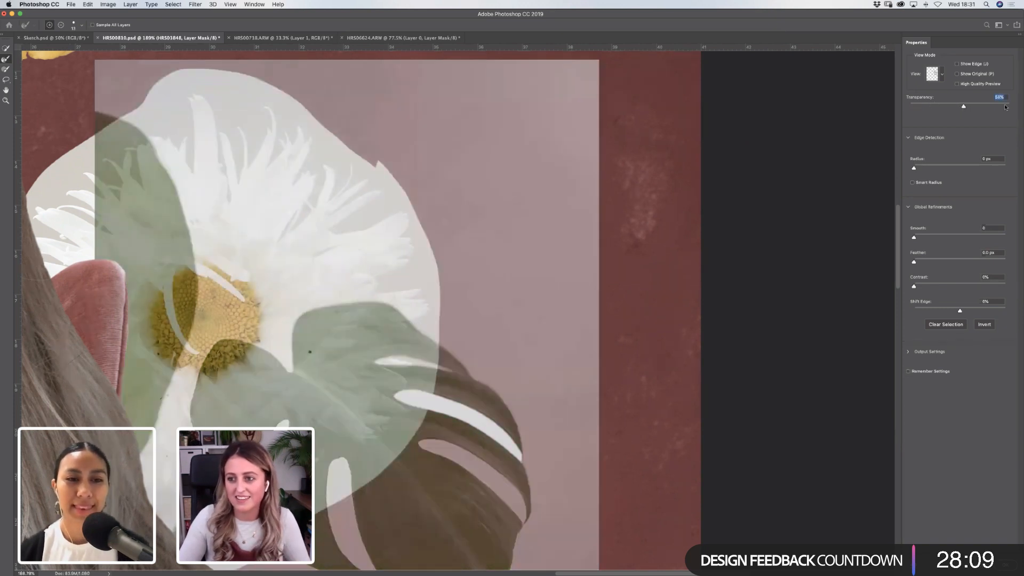
left_click_drag(963, 107, 1009, 106)
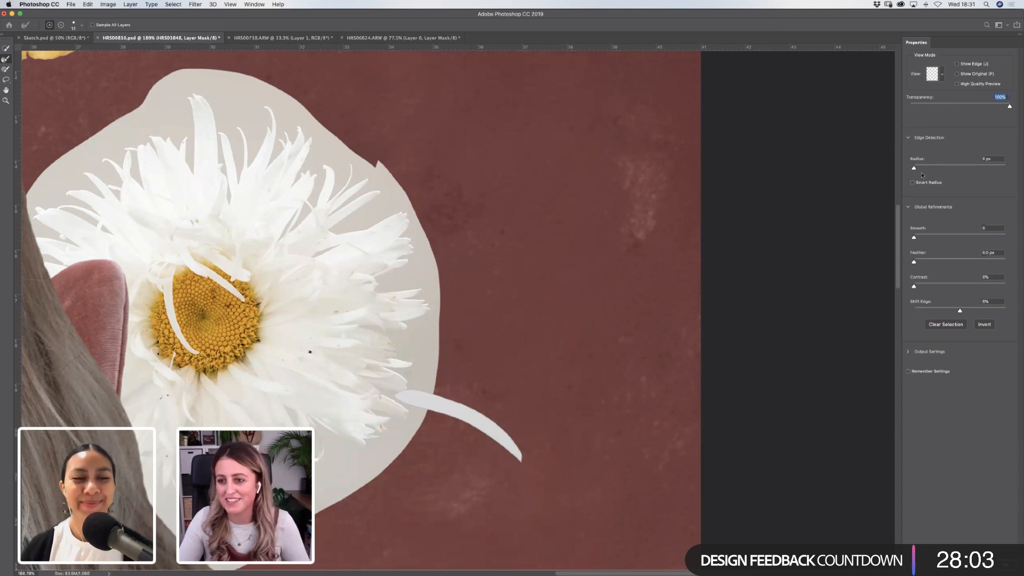
key("z")
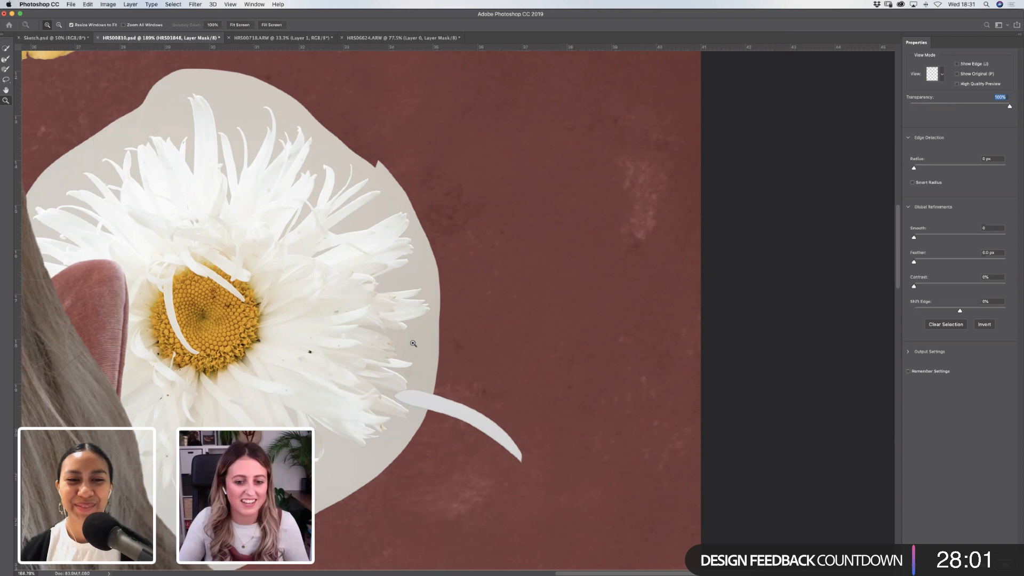
left_click_drag(329, 320, 564, 474)
left_click_drag(525, 446, 525, 446)
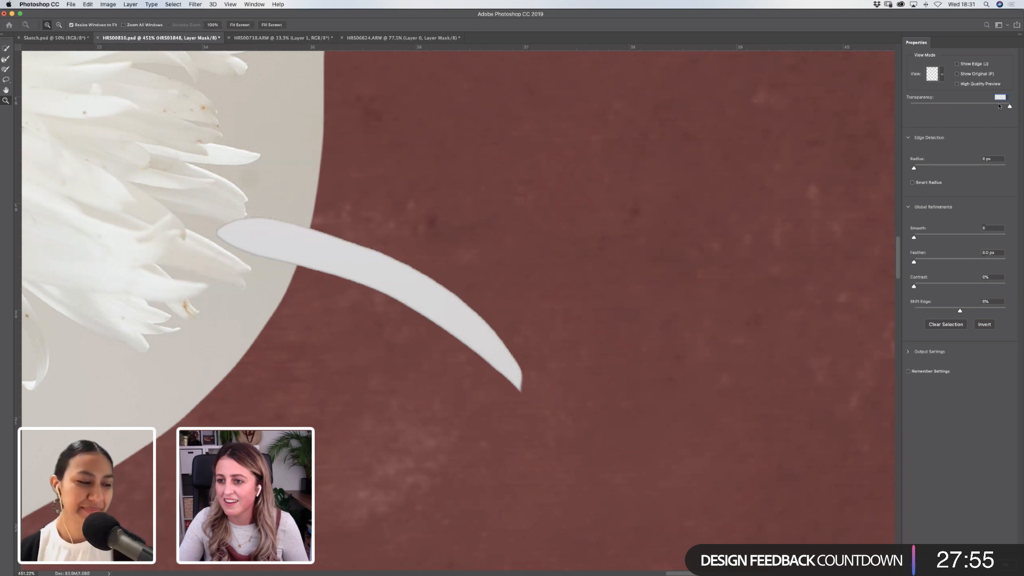
Set Smooth to 11 for the gap selection, check its edge at 100% transparency, and apply the refinement.
left_click_drag(1009, 106, 953, 105)
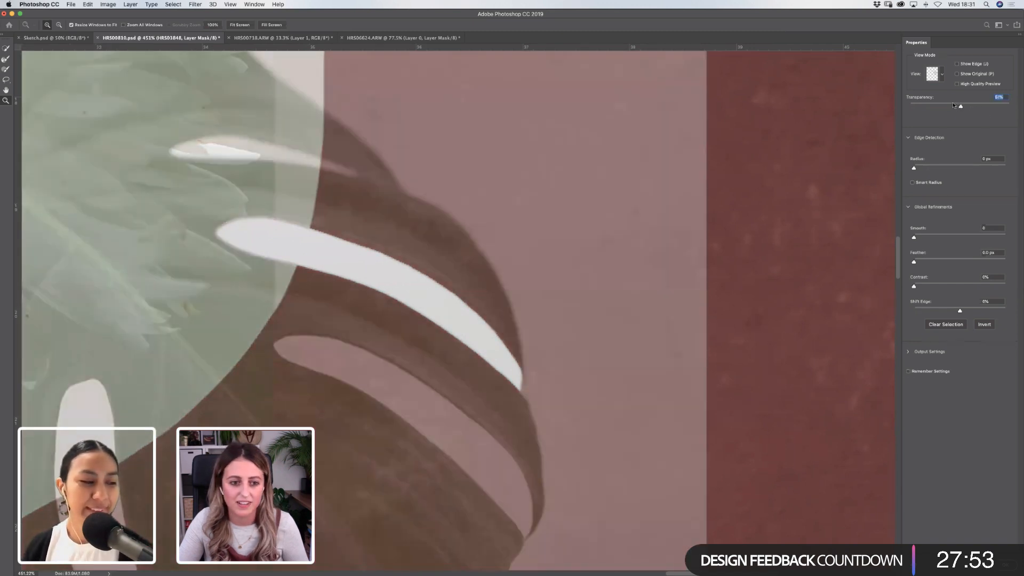
mouse_move(914, 237)
left_mouse_down()
mouse_move(943, 238)
mouse_move(926, 239)
left_mouse_up()
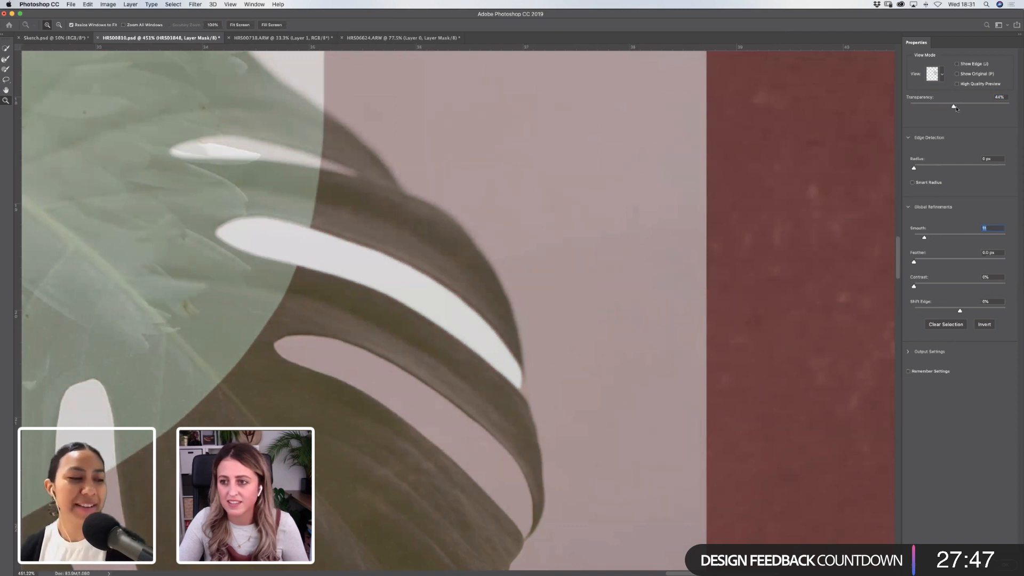
left_click_drag(953, 107, 1009, 107)
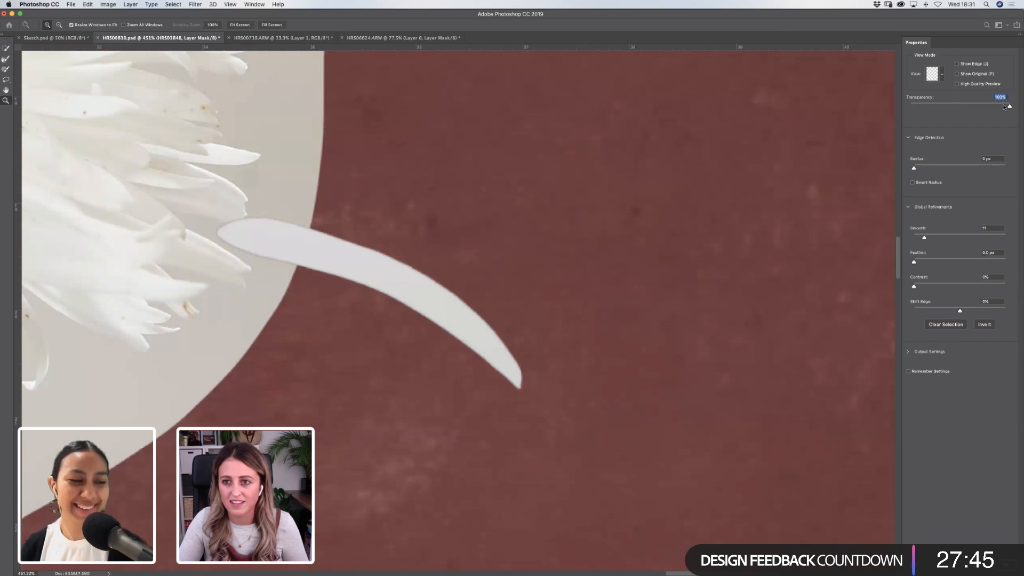
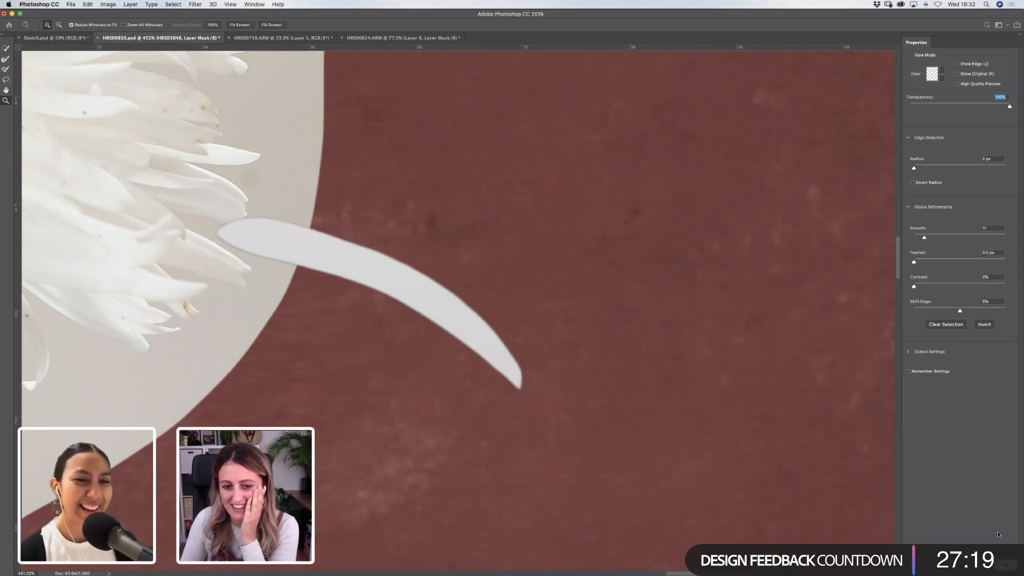
key("Return")
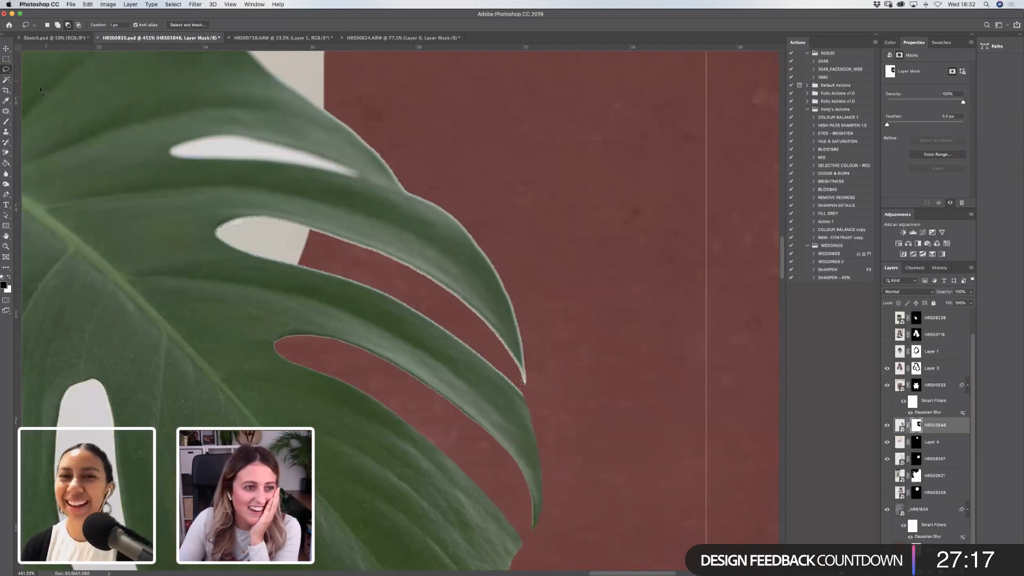
Paint black on the leaf's mask along the edges inside the smoothed gap selection to remove the pale fringe.
key("b")
mouse_move(298, 228)
left_mouse_down()
mouse_move(349, 245)
mouse_move(480, 325)
mouse_move(493, 371)
left_mouse_up()
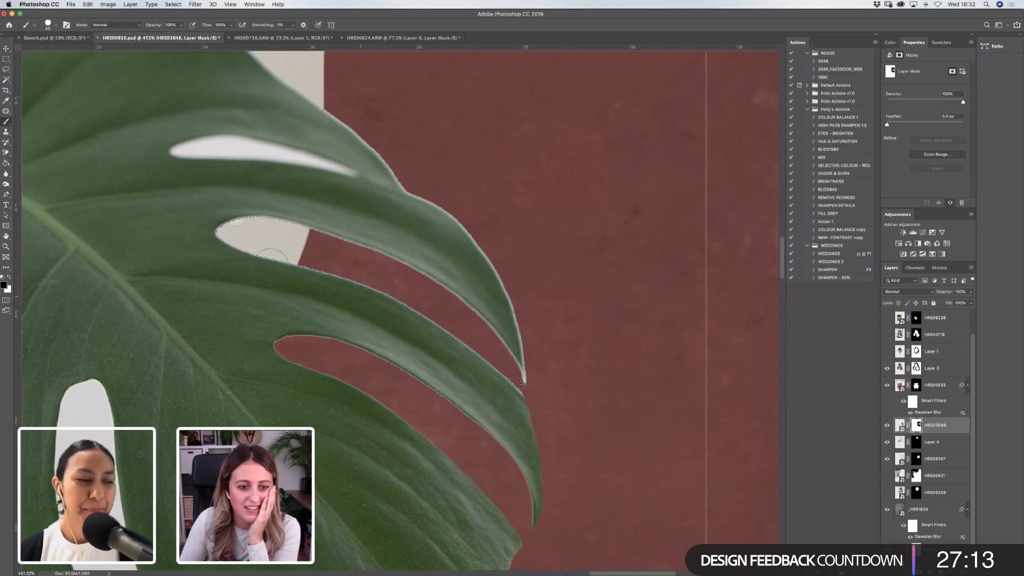
left_click(6, 69)
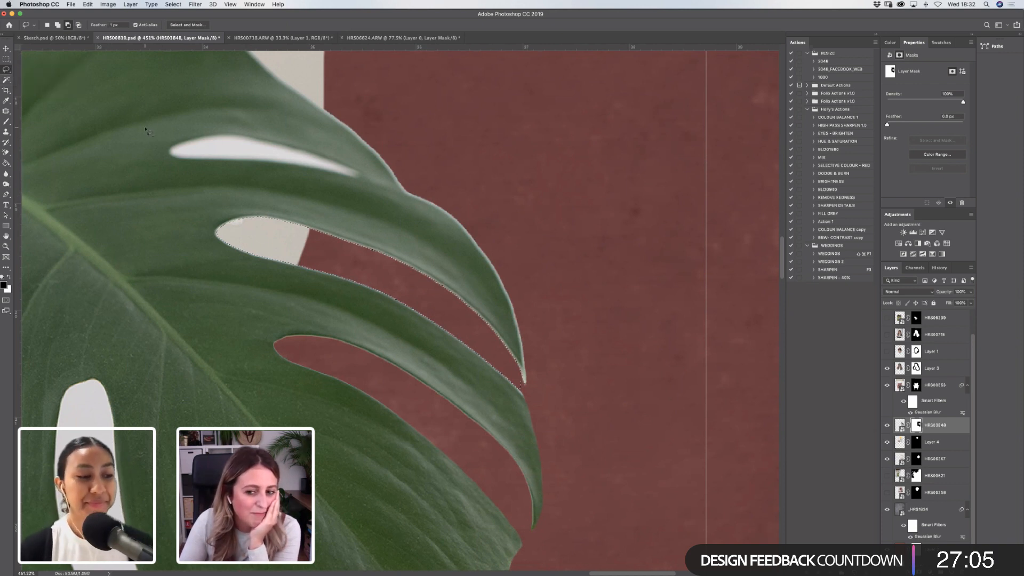
key("z")
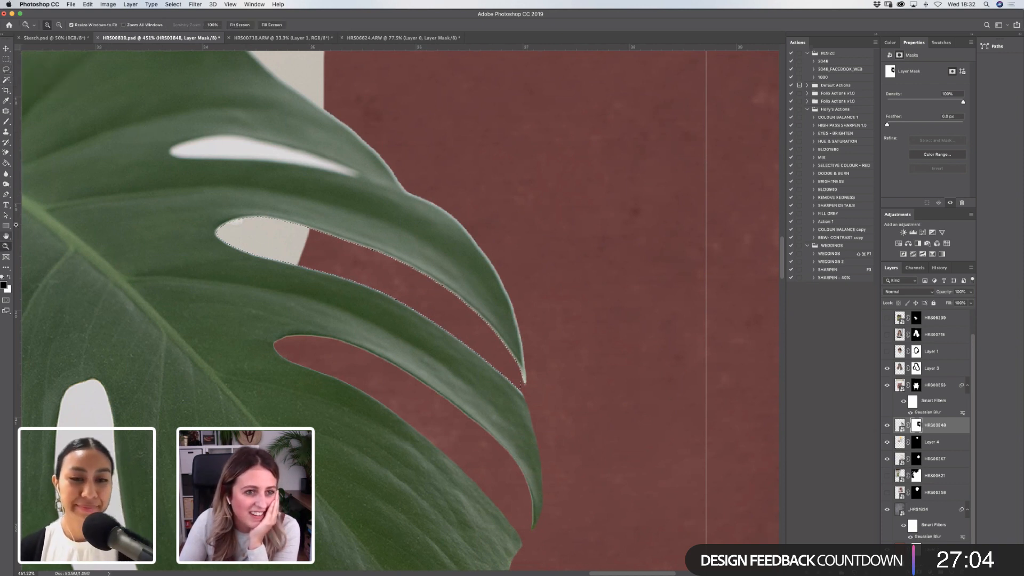
left_click(240, 25)
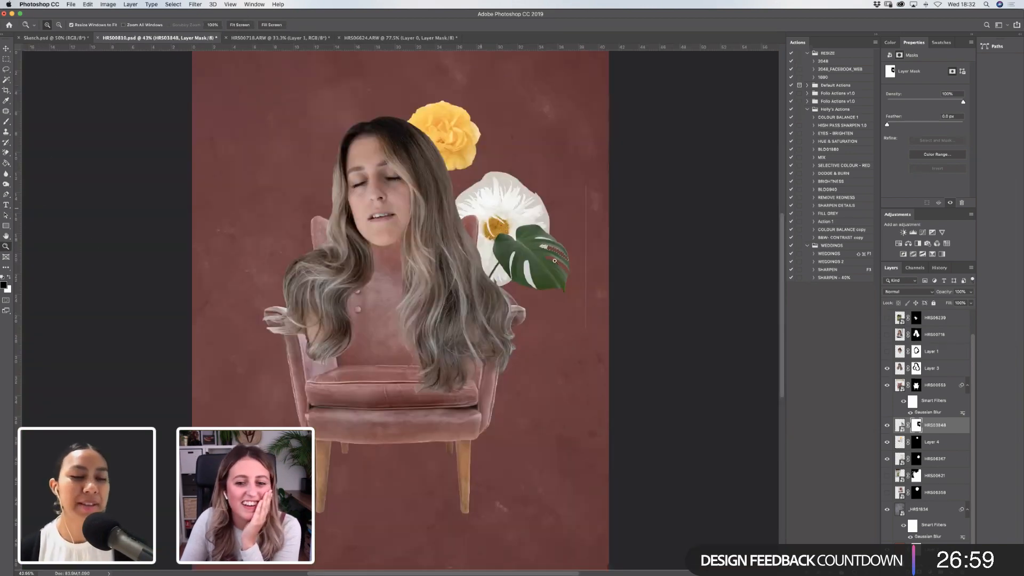
Clear the remaining selection around the gaps of the monstera leaf.
left_click_drag(481, 207, 606, 301)
key("l")
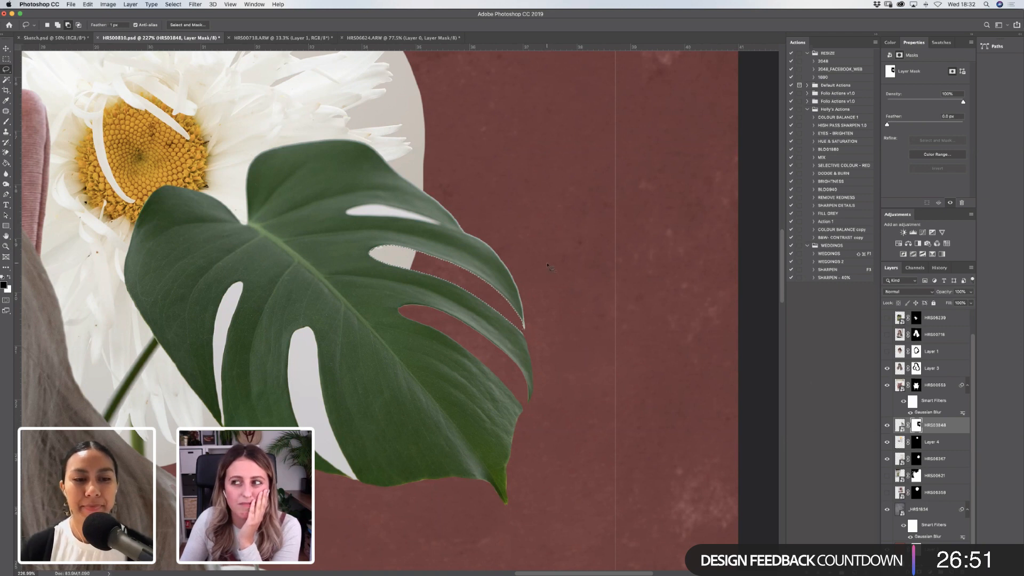
left_click(47, 24)
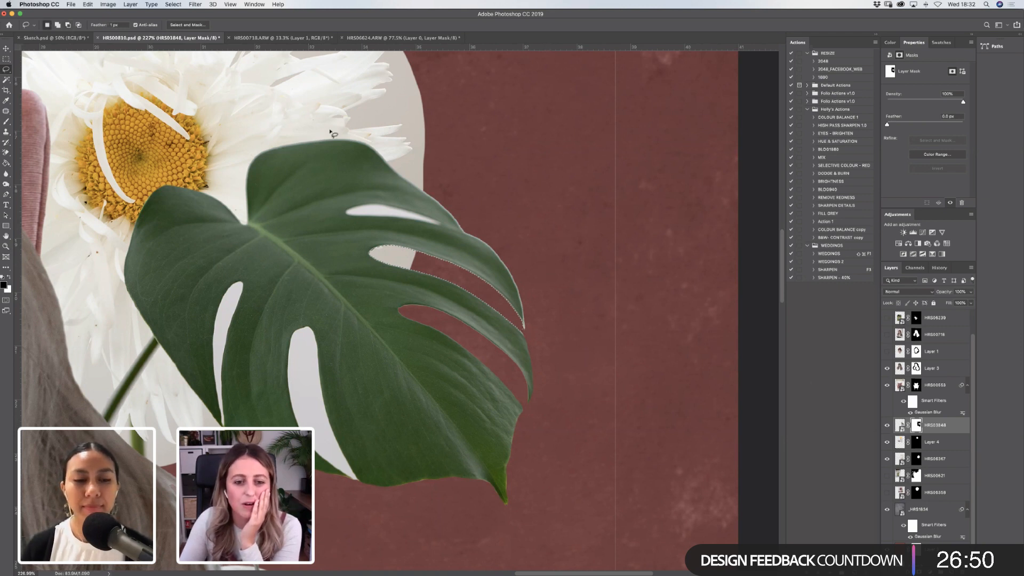
left_click(403, 176)
Paint black on the leaf's mask with a small brush along its outer upper-right edge and tip to remove the pale fringe.
key("b")
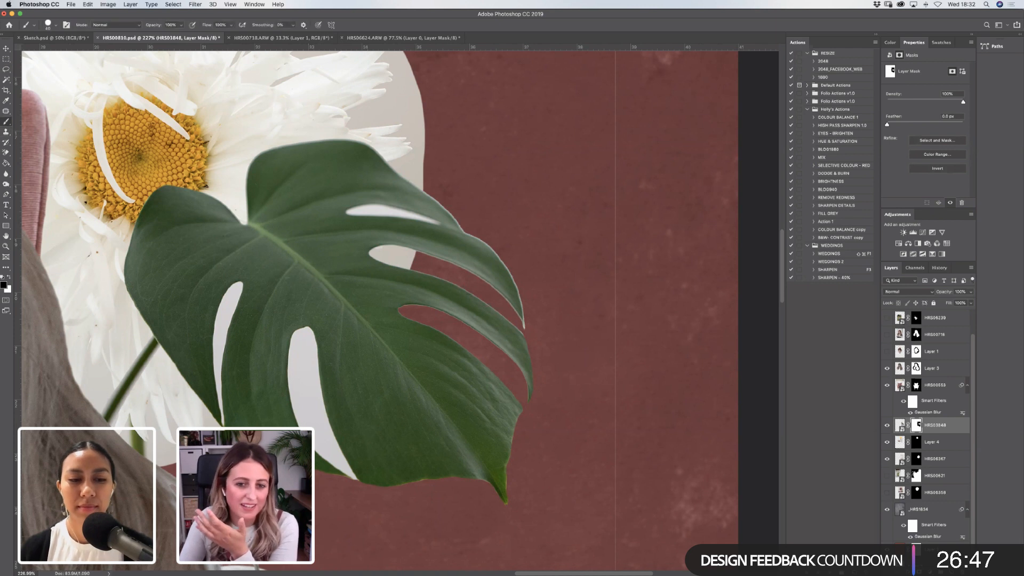
key("bracketleft")
key("bracketleft")
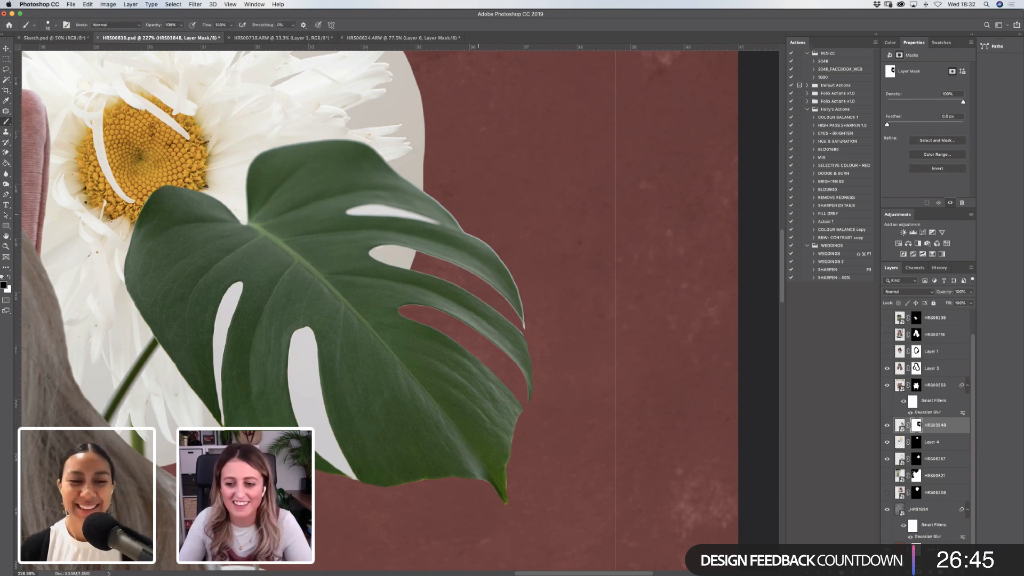
key("bracketright")
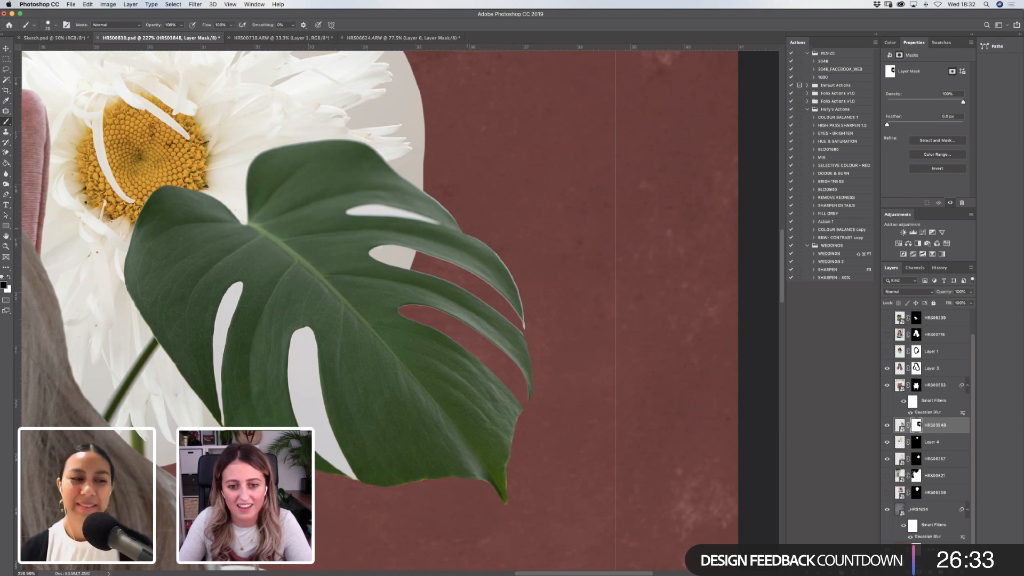
left_click_drag(482, 241, 510, 281)
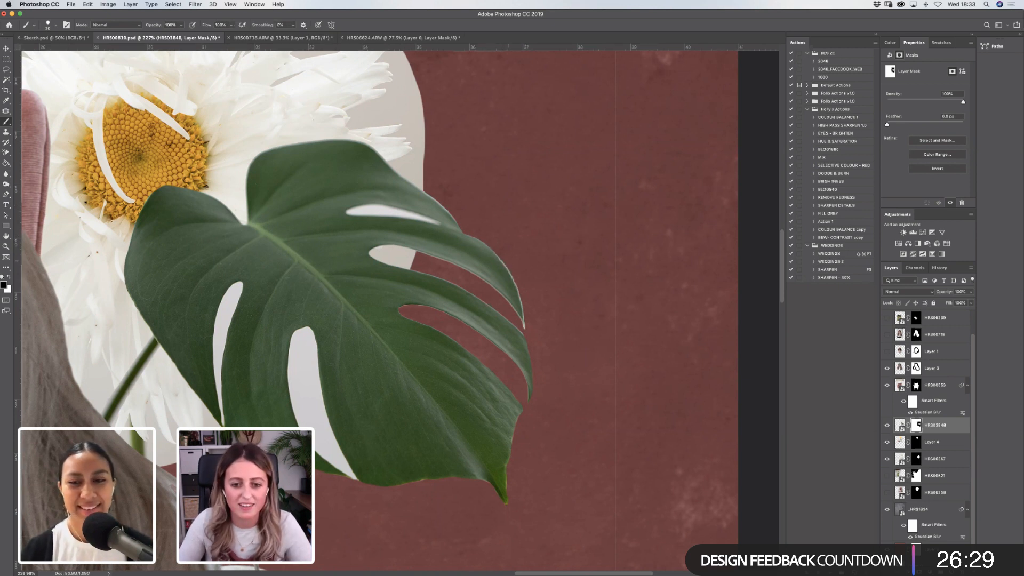
left_click_drag(511, 272, 528, 314)
left_click(530, 325)
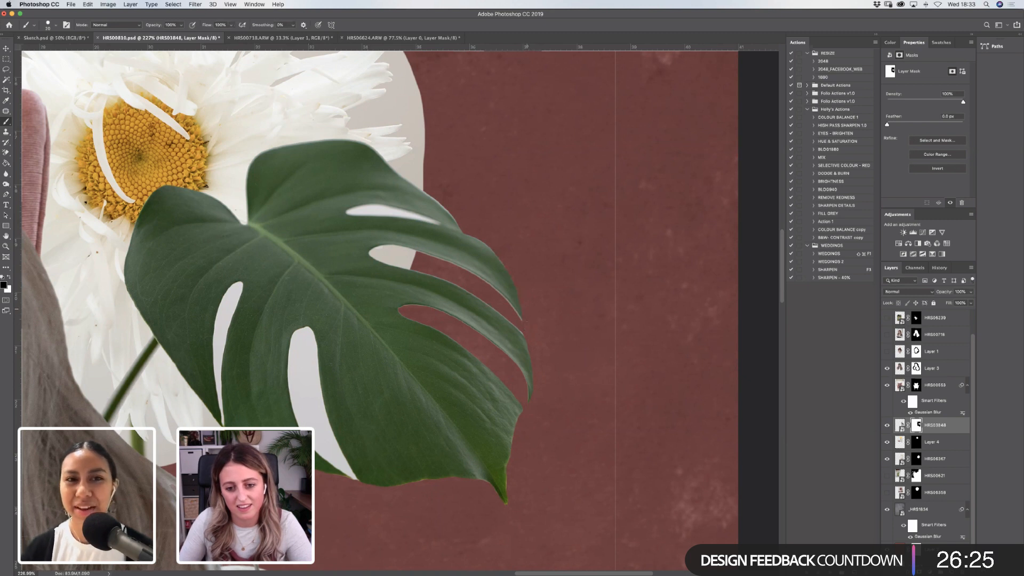
key("bracketleft")
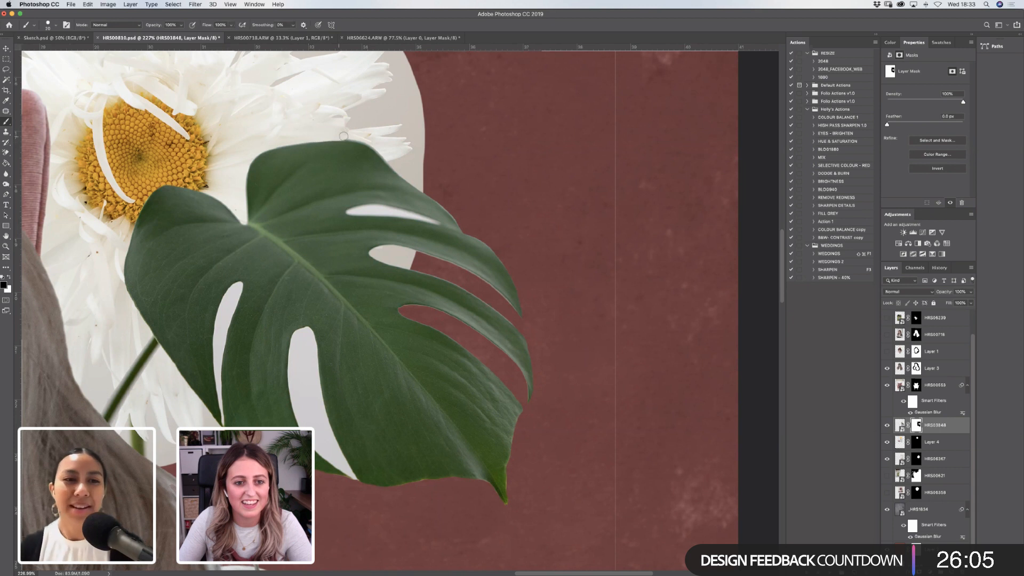
Select the large pale gap in the leaf's lower half with the Magic Wand, paint it out in black on the mask, and deselect.
left_click(6, 246)
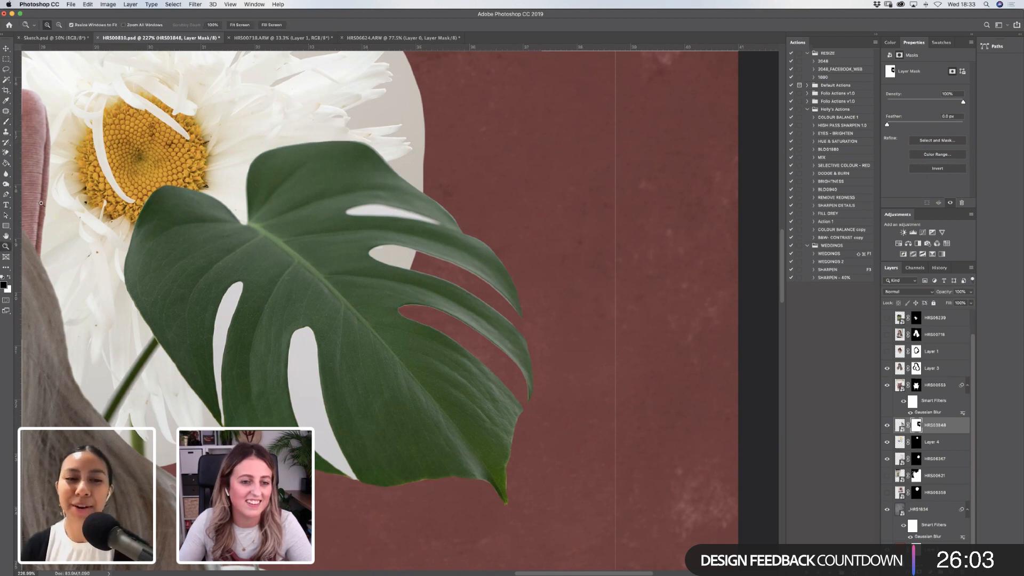
left_click(240, 25)
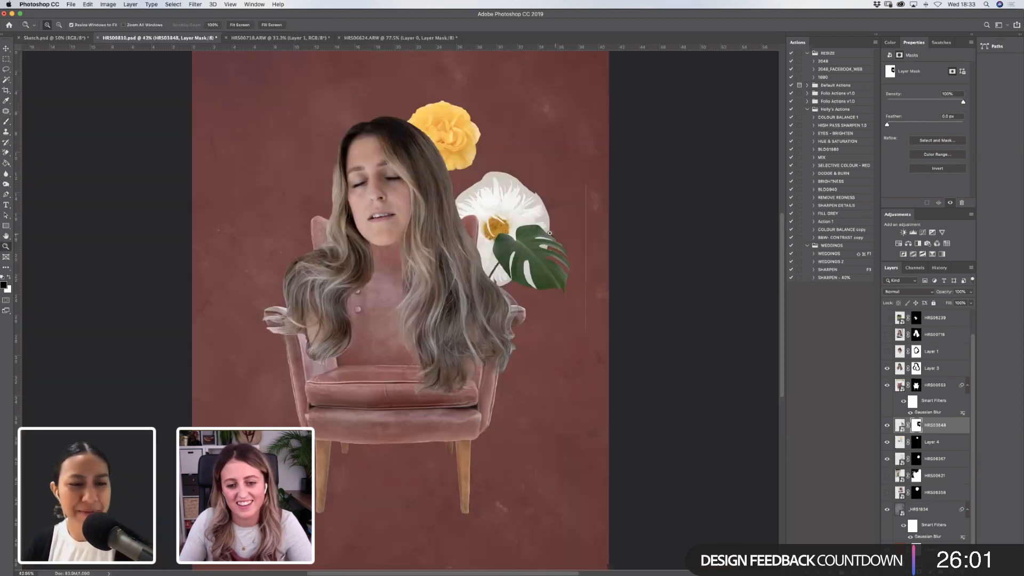
left_click_drag(449, 206, 612, 331)
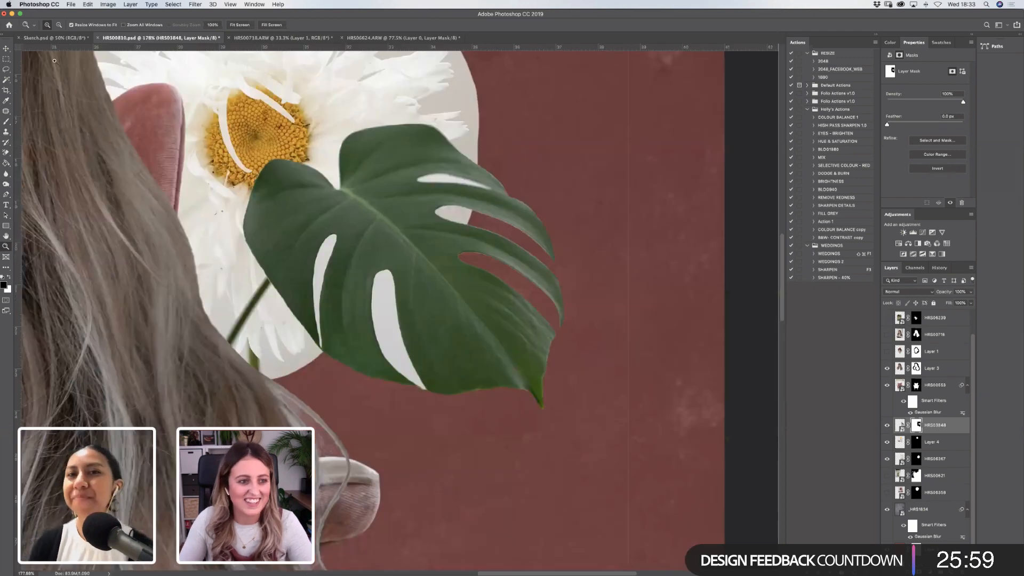
left_click(6, 80)
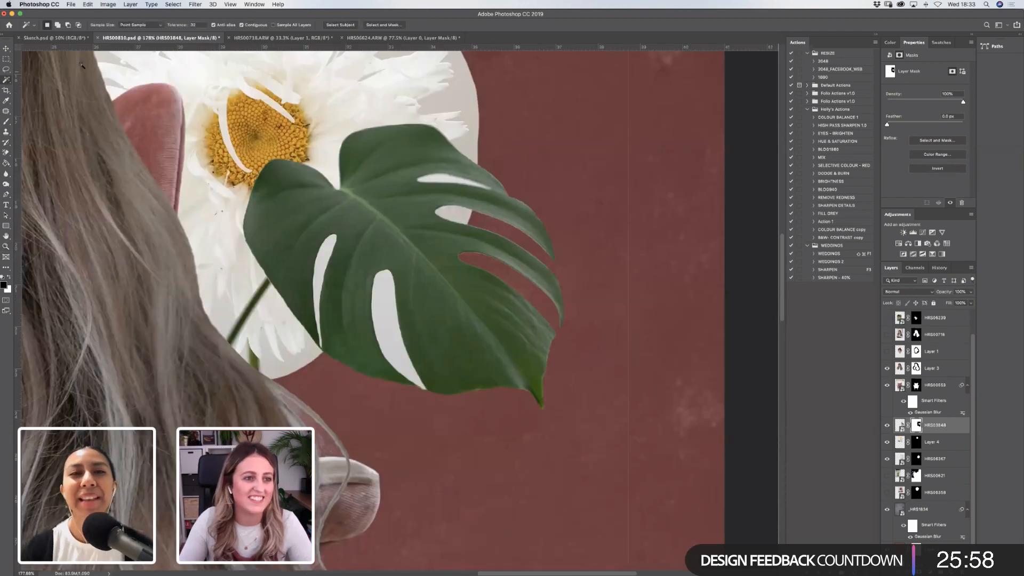
double_click(203, 24)
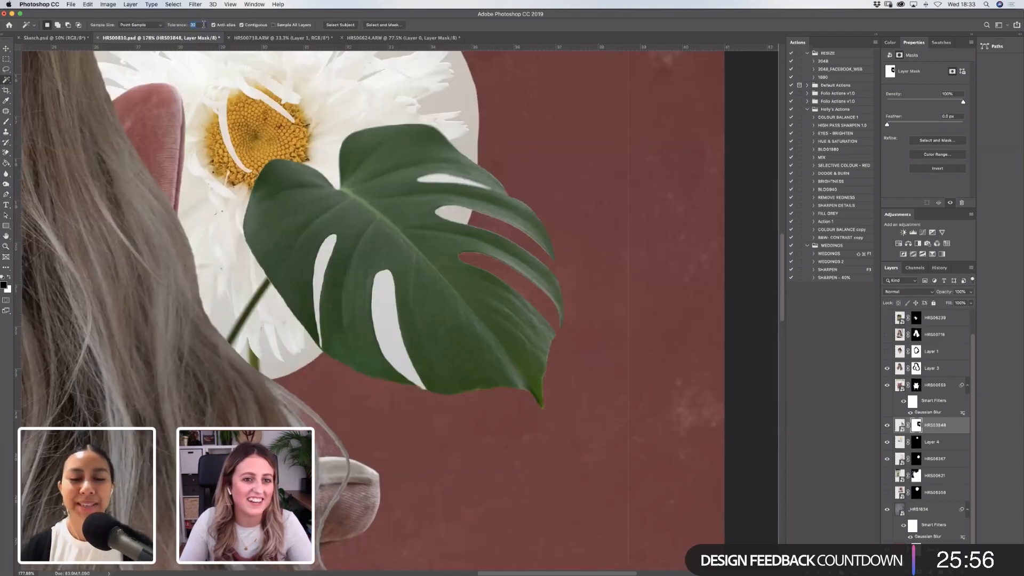
left_click(391, 299)
key("b")
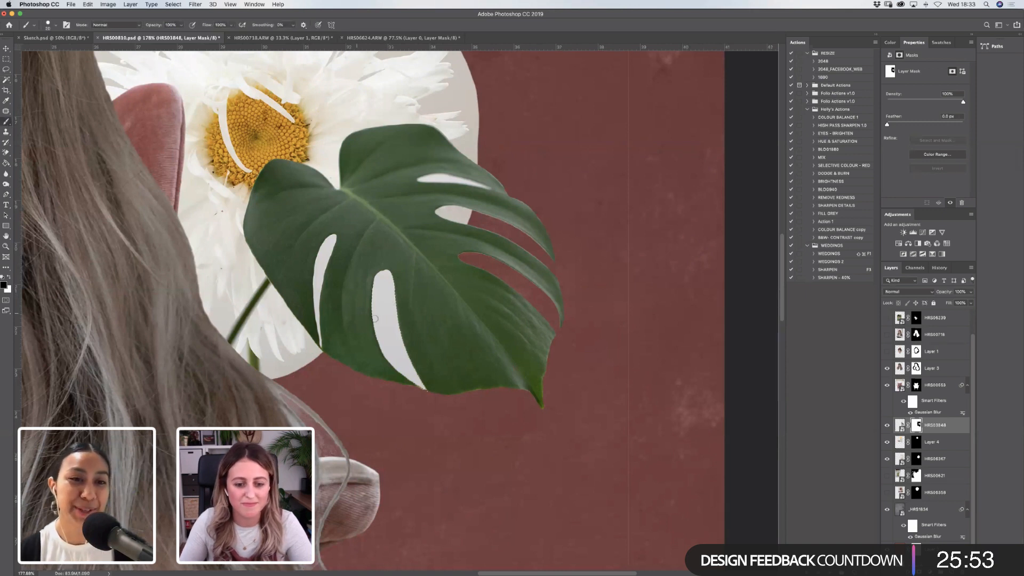
key("bracketright")
key("bracketright")
mouse_move(382, 291)
left_mouse_down()
mouse_move(397, 362)
mouse_move(420, 381)
left_mouse_up()
left_click(6, 69)
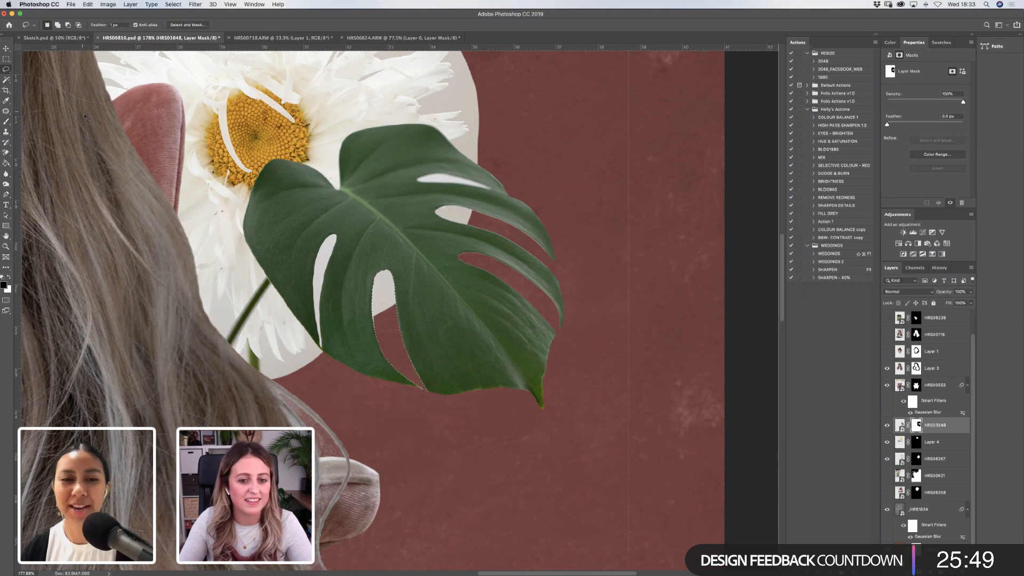
left_click(102, 80)
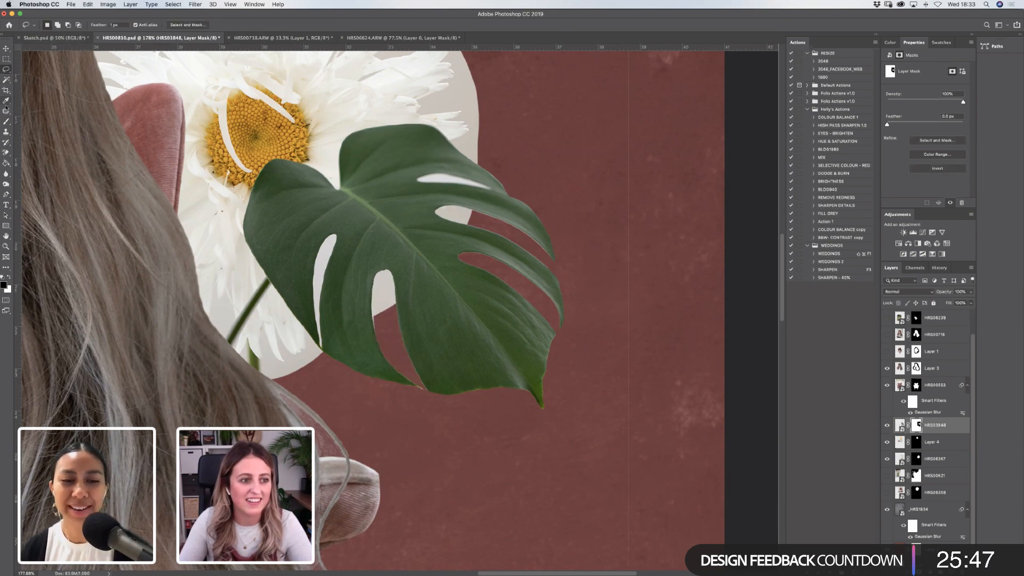
Consult the sketch document, and in the composite paint black on the leaf's mask along the large lower gap's edges to remove the fringe.
key("b")
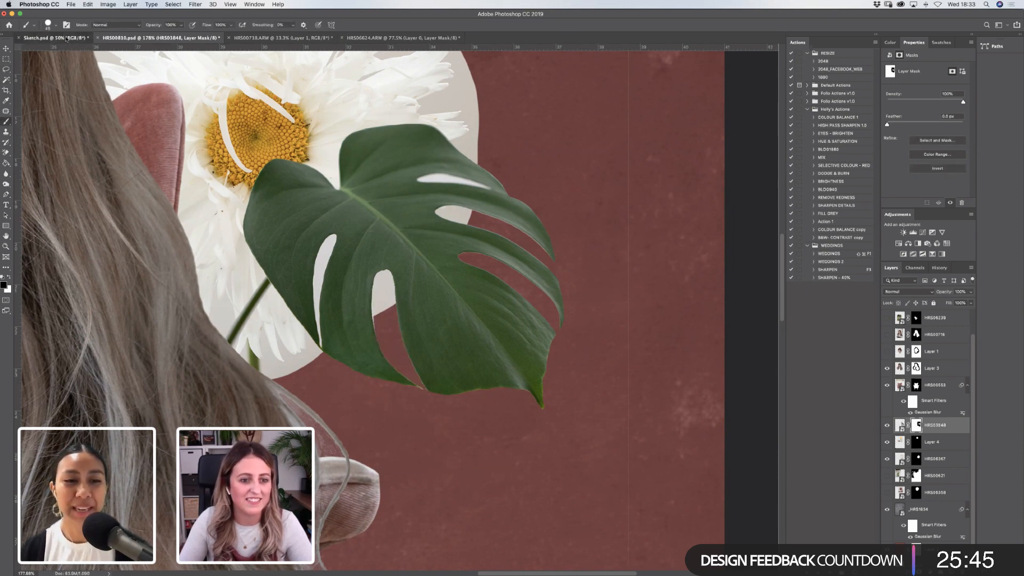
left_click(64, 37)
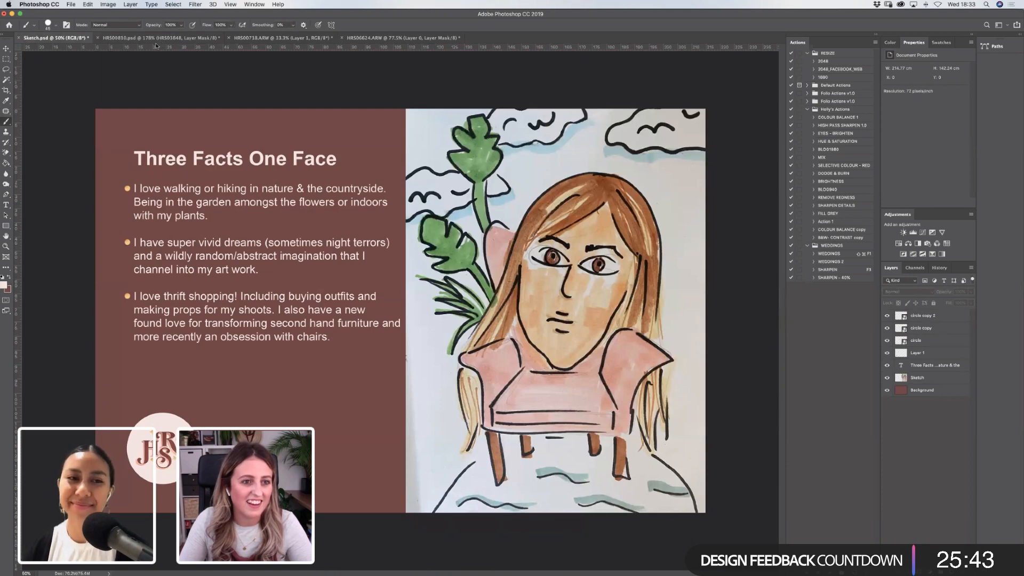
left_click(160, 38)
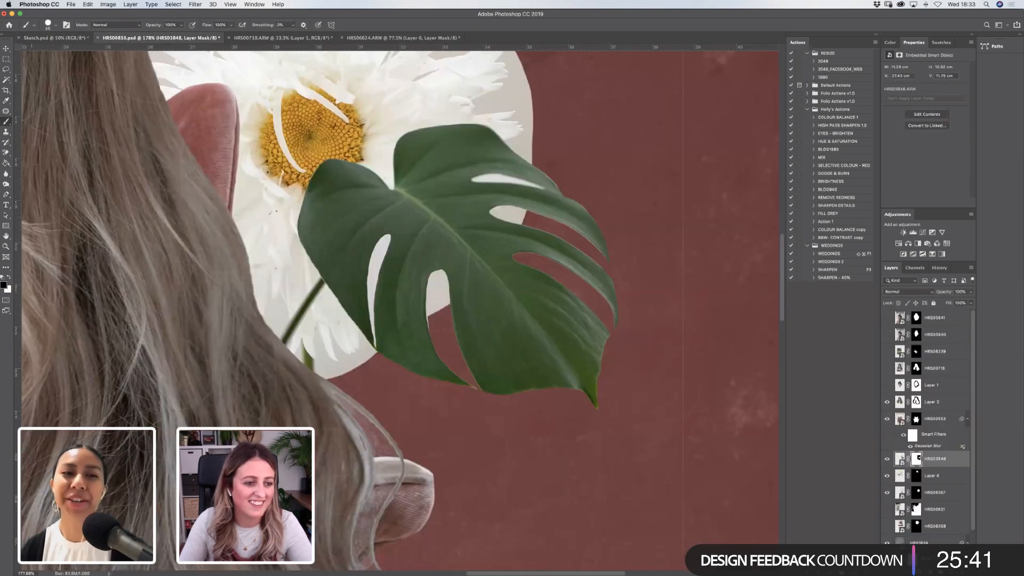
left_click(6, 247)
left_click_drag(340, 219, 535, 432)
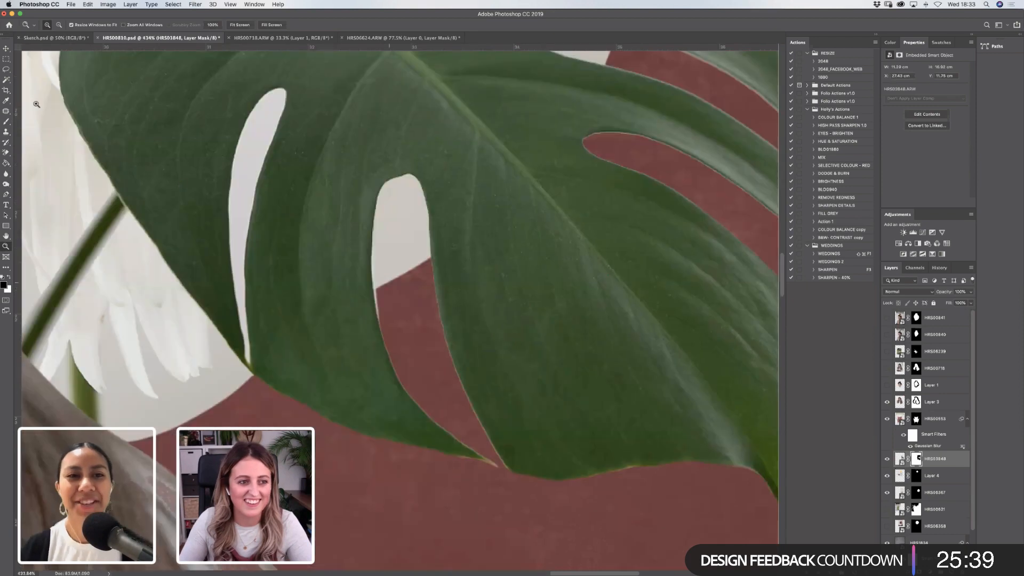
left_click(5, 122)
key("[")
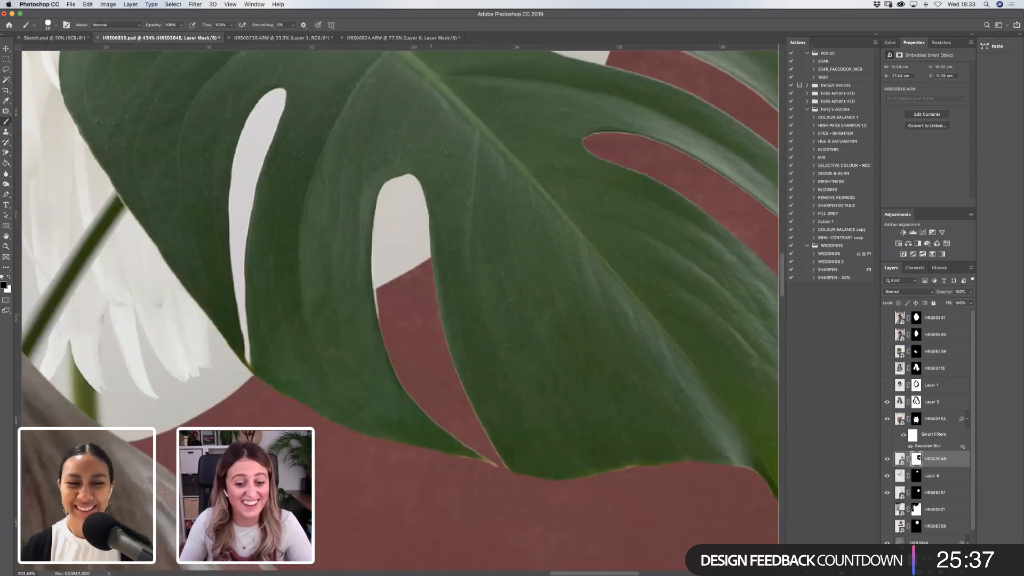
key("[")
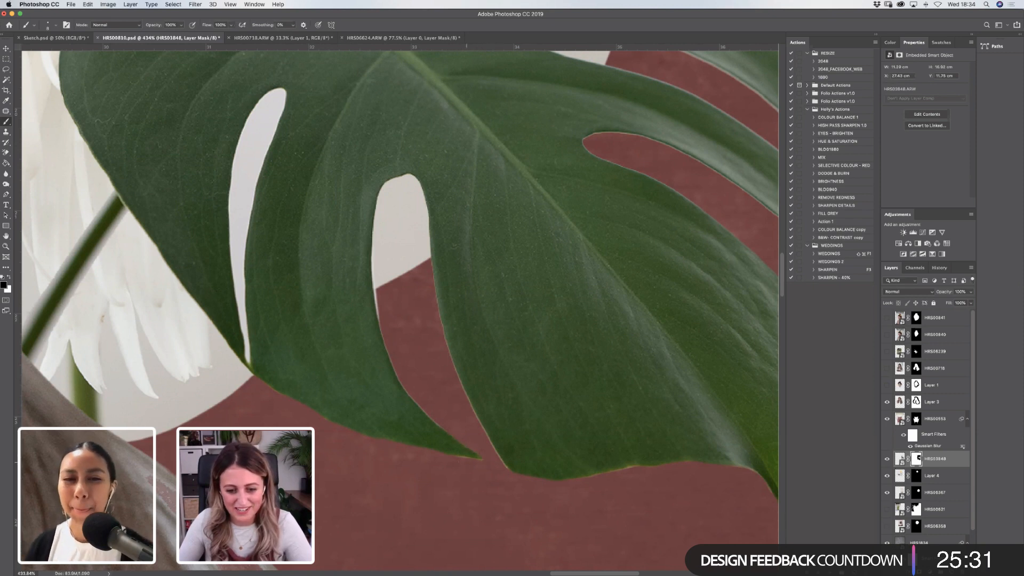
key("bracketright")
key("bracketright")
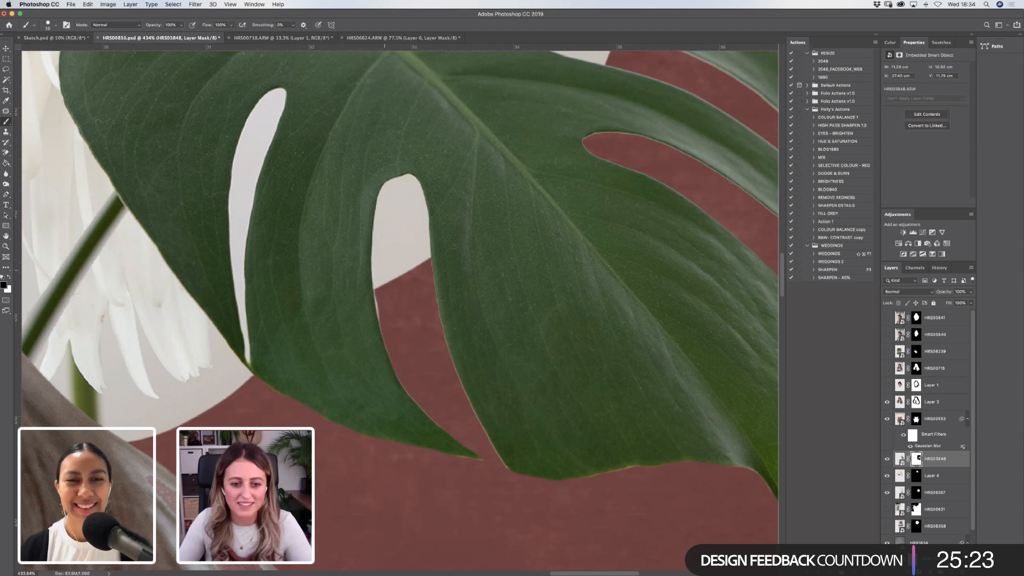
left_click_drag(384, 271, 382, 274)
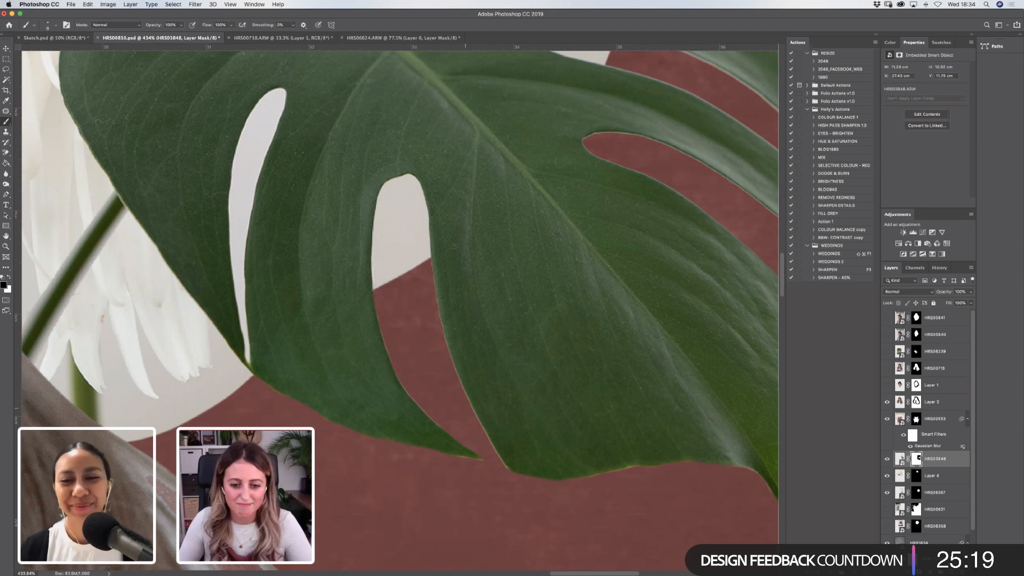
left_click_drag(454, 382, 501, 460)
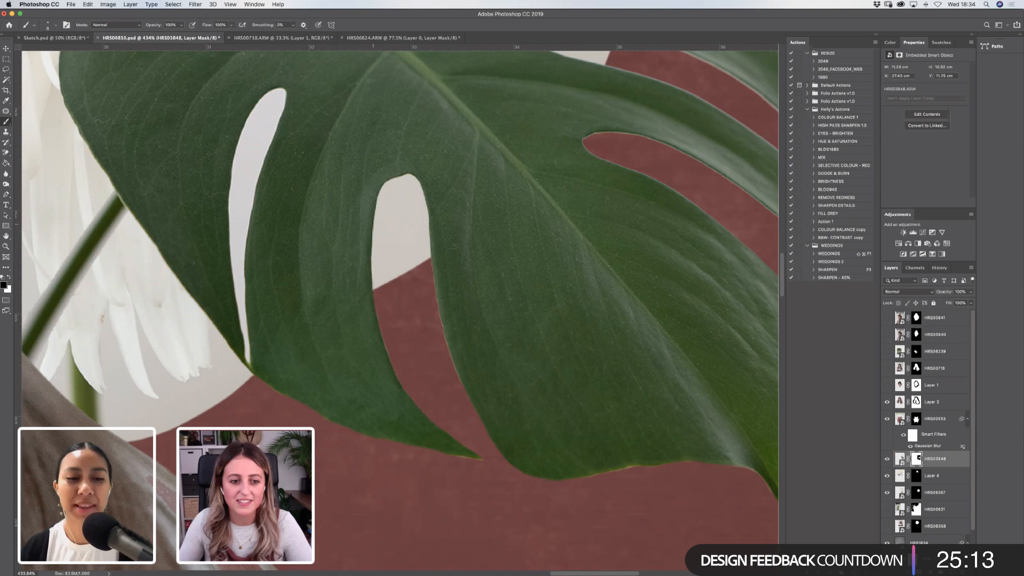
Select the narrow pale gap near the leaf's lower-left edge with the Magic Wand, paint it out on the mask, and deselect.
left_click(6, 80)
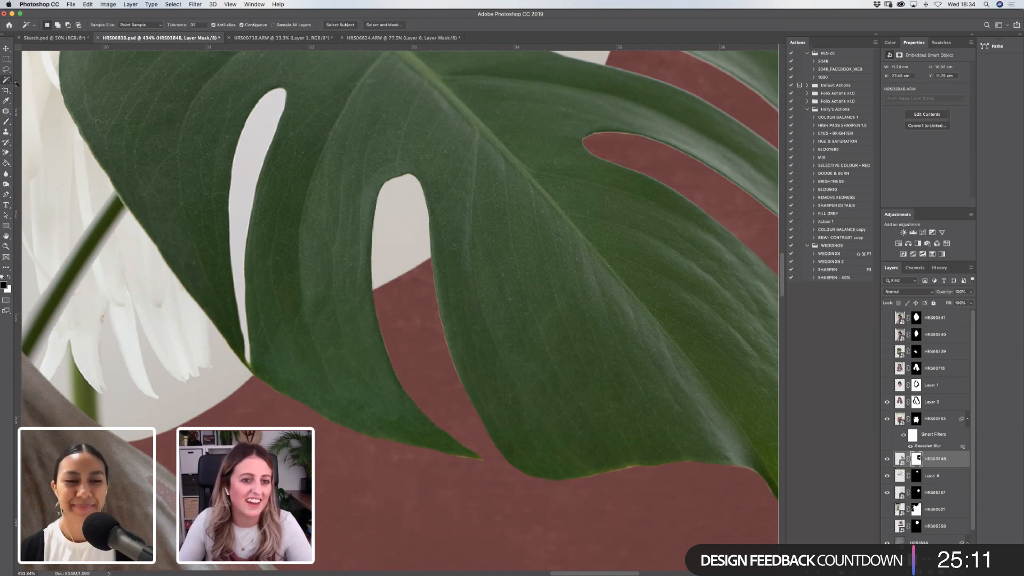
key("b")
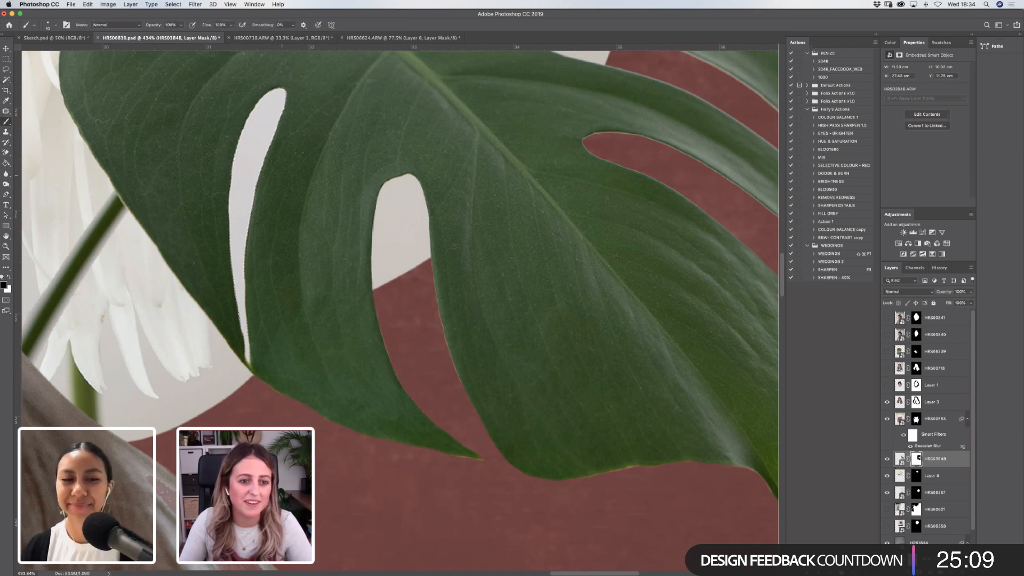
mouse_move(253, 157)
left_mouse_down()
mouse_move(280, 99)
mouse_move(247, 180)
mouse_move(242, 364)
left_mouse_up()
left_click(6, 69)
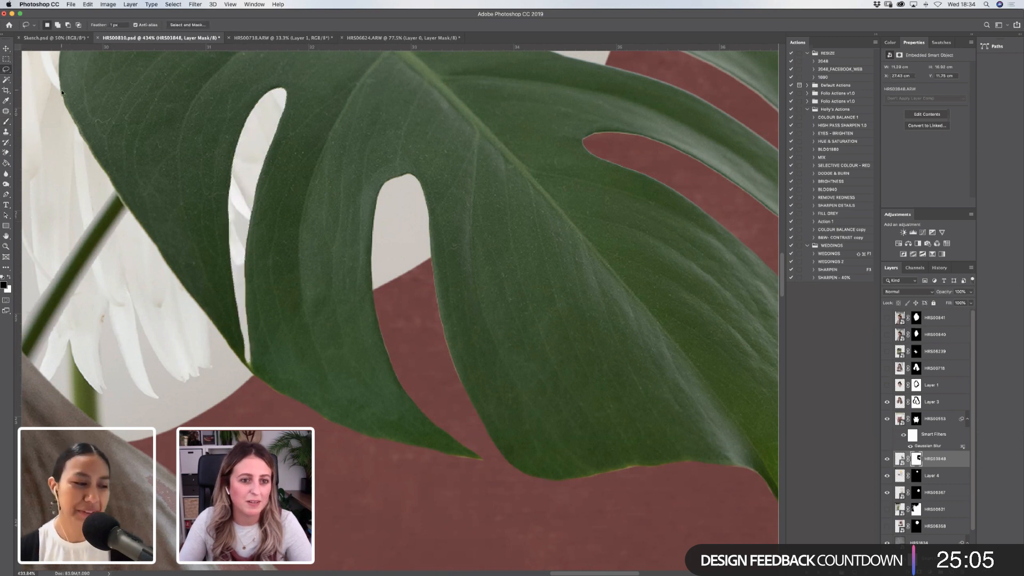
left_click(64, 115)
key("Return")
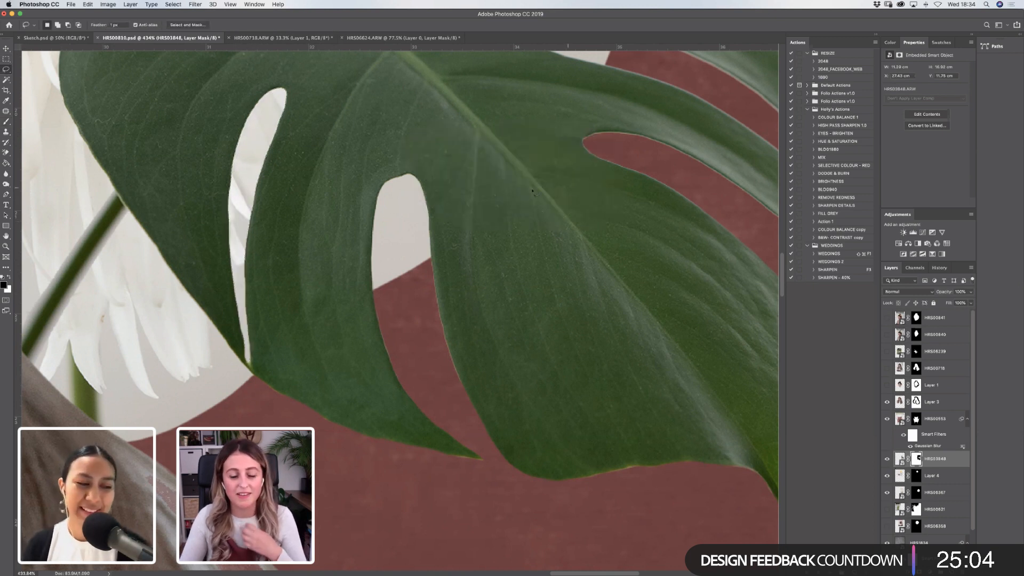
Move the monstera leaf slightly up and to the left over the daisy.
left_click(6, 246)
left_click(239, 25)
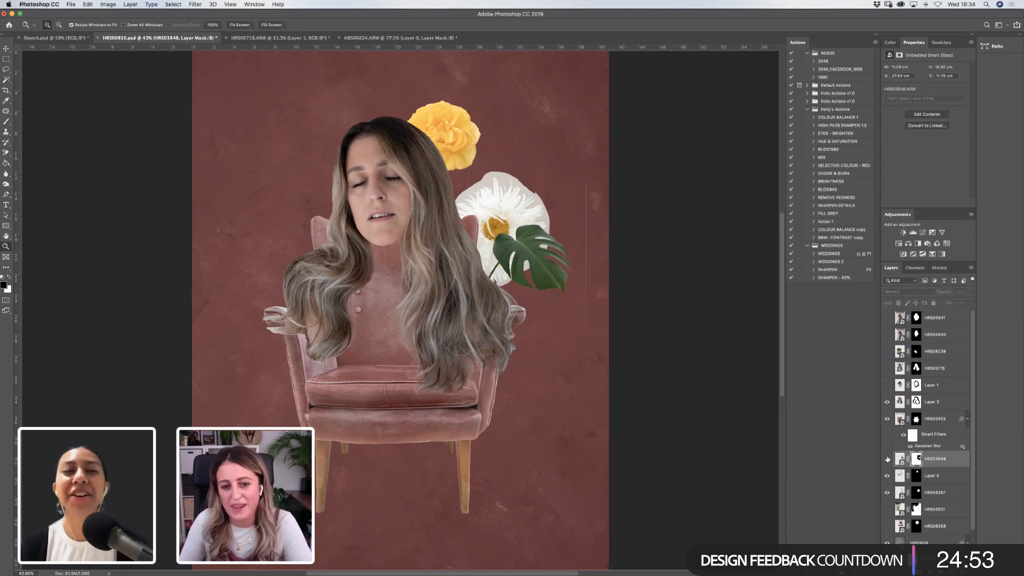
key("v")
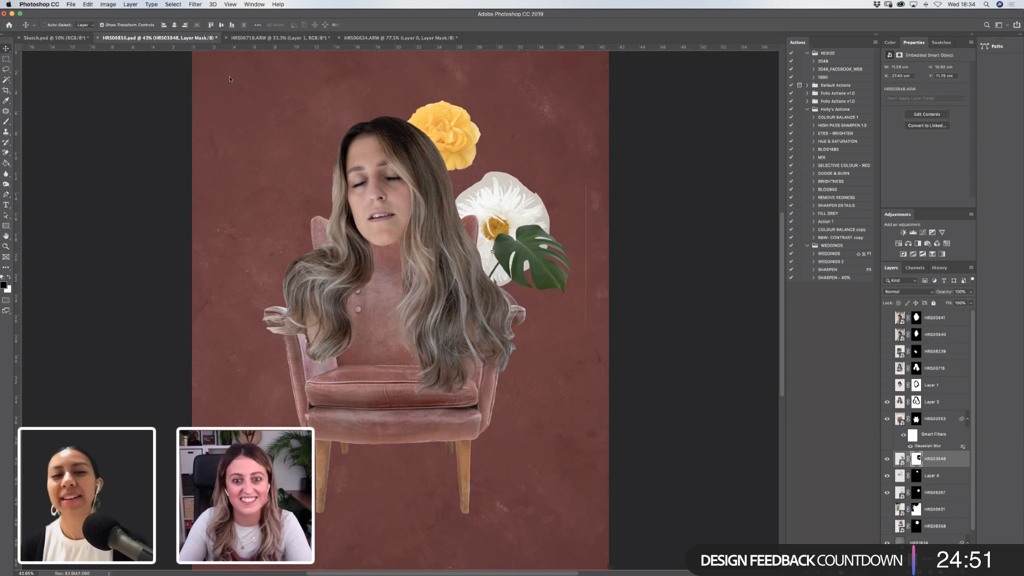
mouse_move(536, 240)
left_mouse_down()
mouse_move(482, 184)
mouse_move(354, 176)
mouse_move(484, 175)
mouse_move(533, 204)
mouse_move(533, 258)
mouse_move(558, 265)
mouse_move(516, 255)
mouse_move(541, 259)
mouse_move(528, 253)
mouse_move(533, 230)
mouse_move(549, 236)
mouse_move(526, 223)
mouse_move(535, 148)
mouse_move(532, 250)
left_mouse_up()
left_click(900, 459)
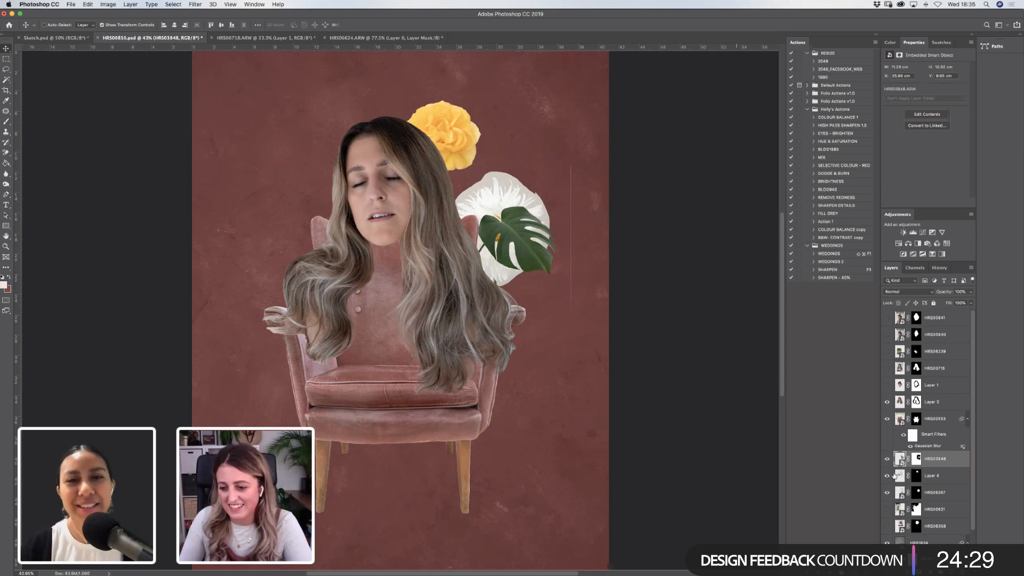
Identify the daisy's layer by toggling its visibility and move the daisy up between the yellow rose and the leaf.
left_click(887, 492)
left_click(887, 492)
left_click(915, 493)
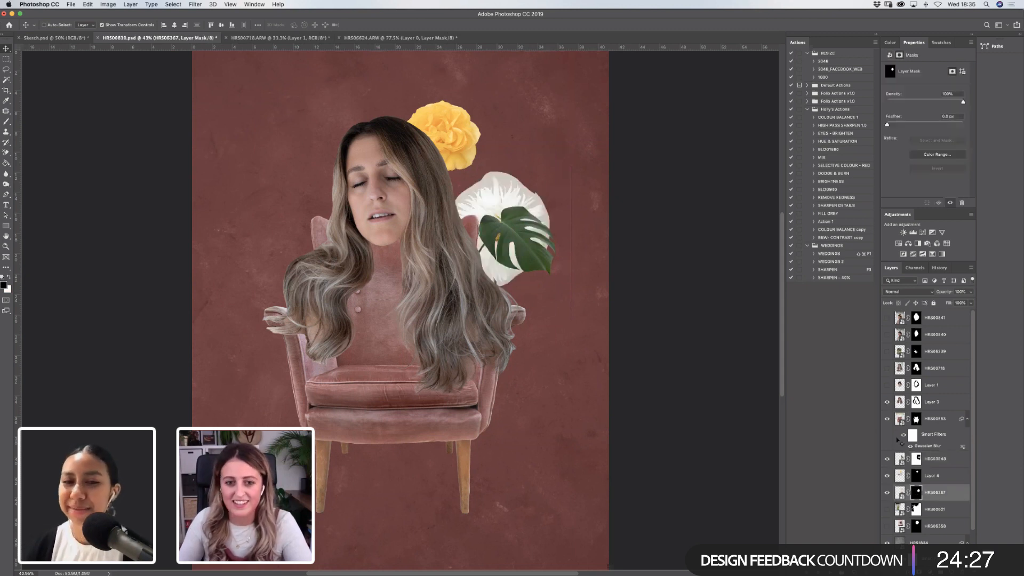
left_click_drag(490, 192, 486, 143)
Try to select the pale background around the daisy with the Magic Wand, and deselect.
left_click(7, 245)
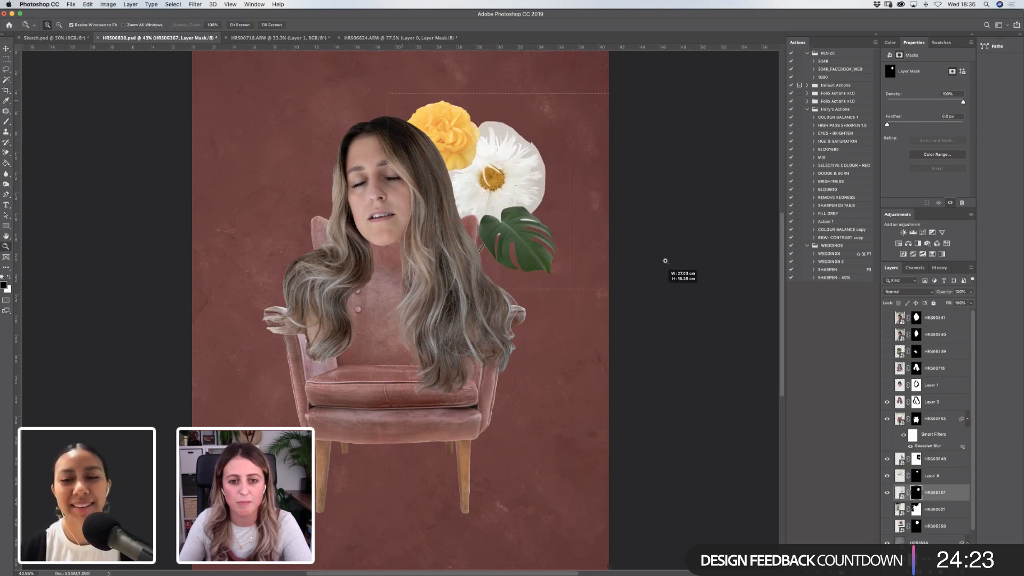
left_click(669, 286)
key("w")
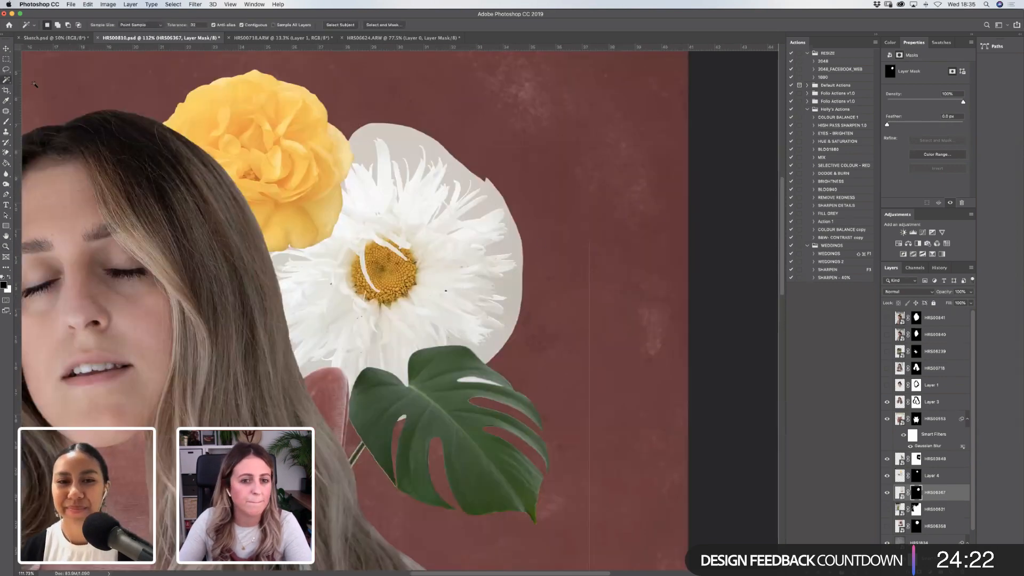
left_click(427, 145)
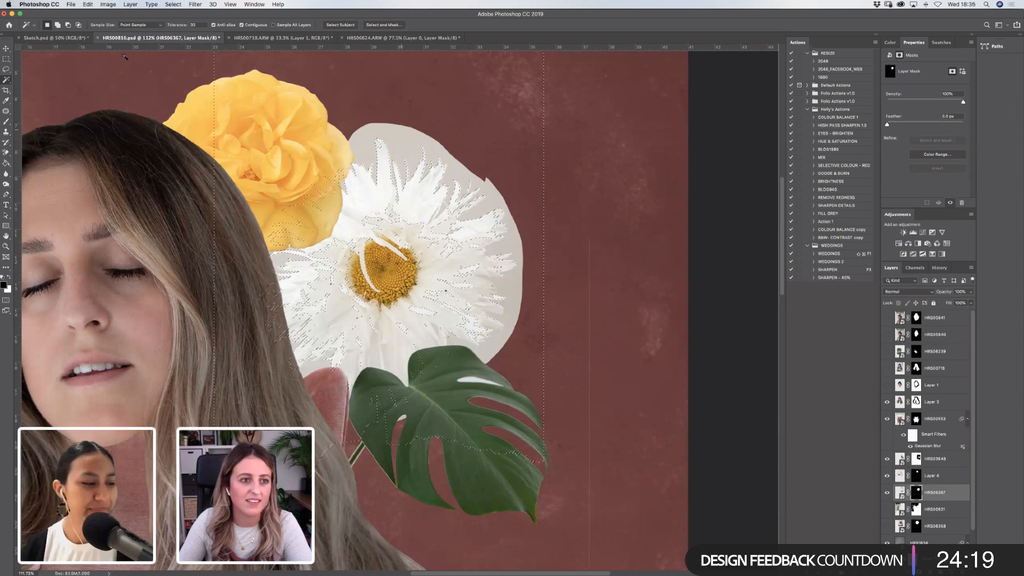
left_click(7, 59)
key("super+d")
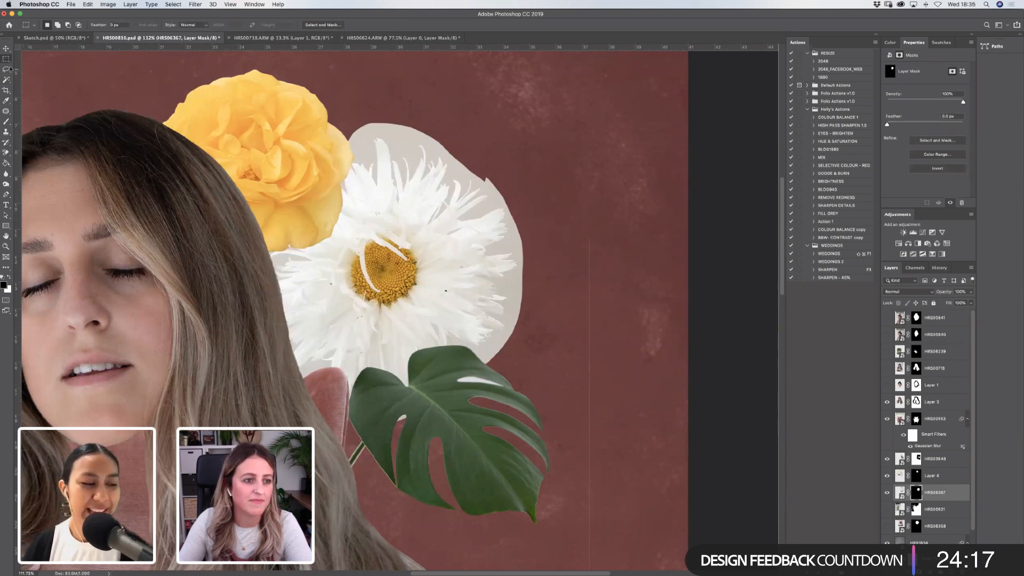
Try to select the daisy's pale background with the Magic Wand at a tolerance of 100.
left_click(6, 80)
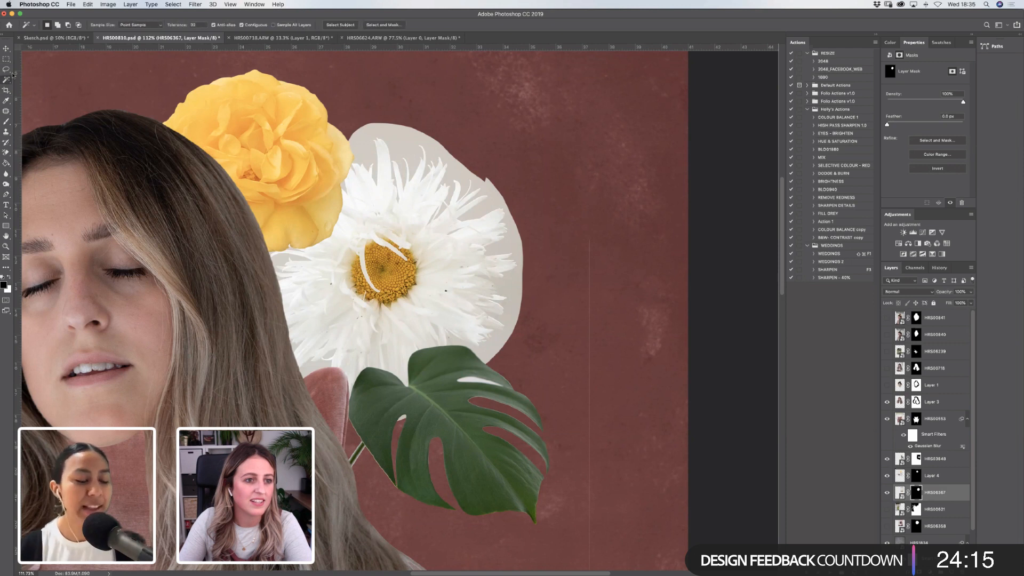
left_click(202, 25)
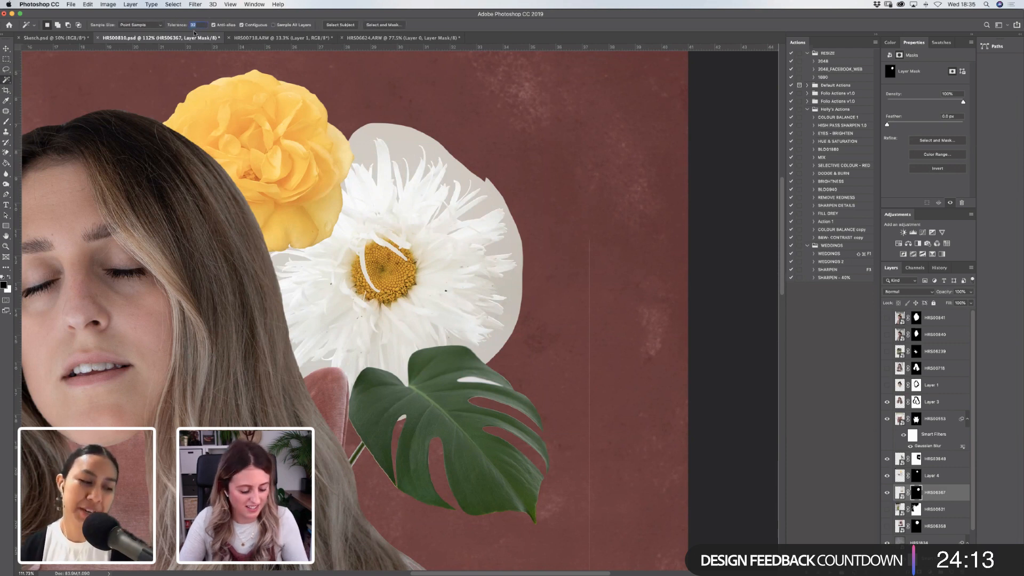
type("100")
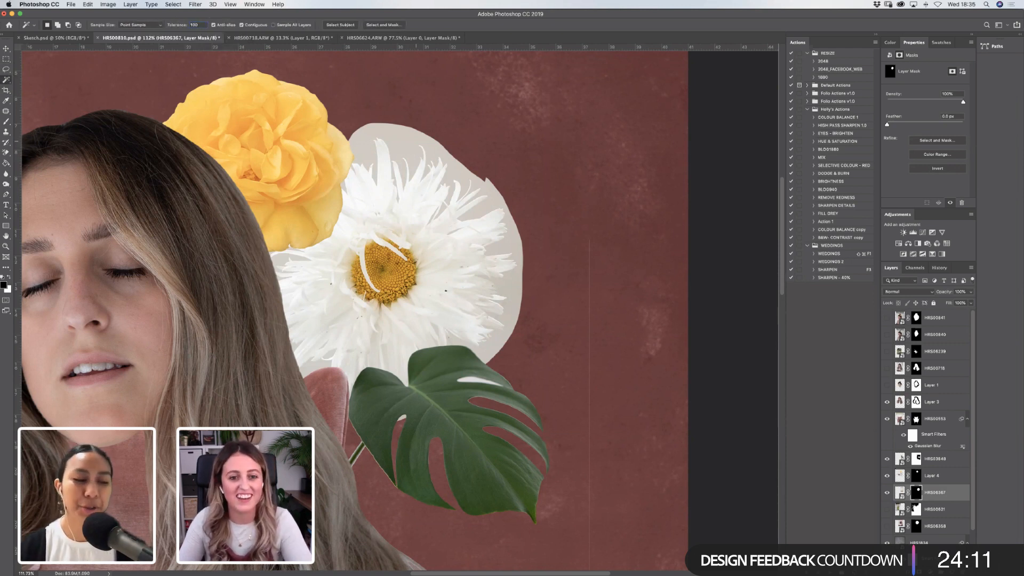
left_click(414, 139)
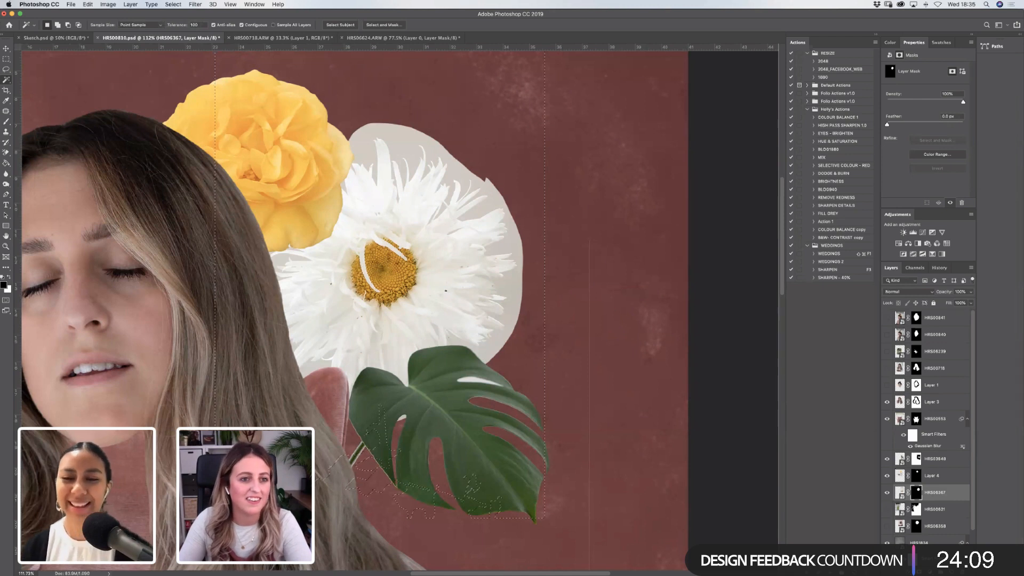
Set the Magic Wand tolerance to 10 and select the pale background along the daisy's upper and left petals.
key("Return")
type("10")
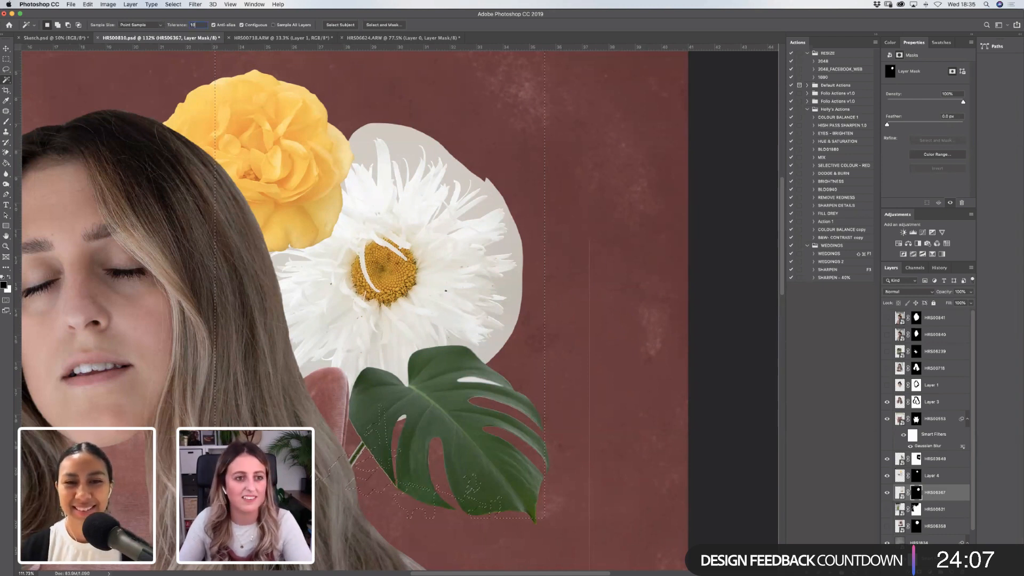
left_click(440, 188)
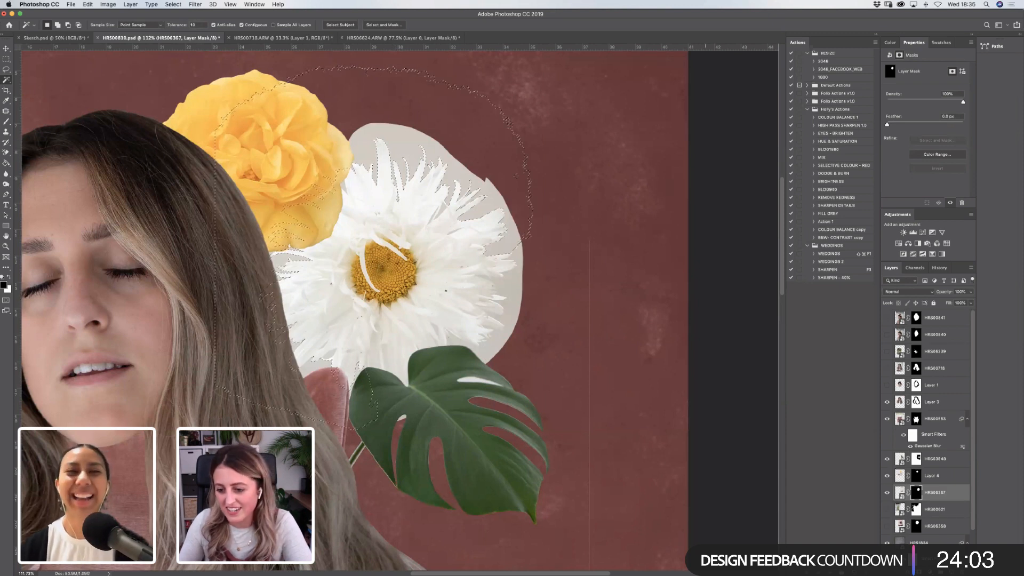
Paint black on the daisy's mask inside the selection to remove the pale background above, left and lower left of the petals, and deselect.
key("b")
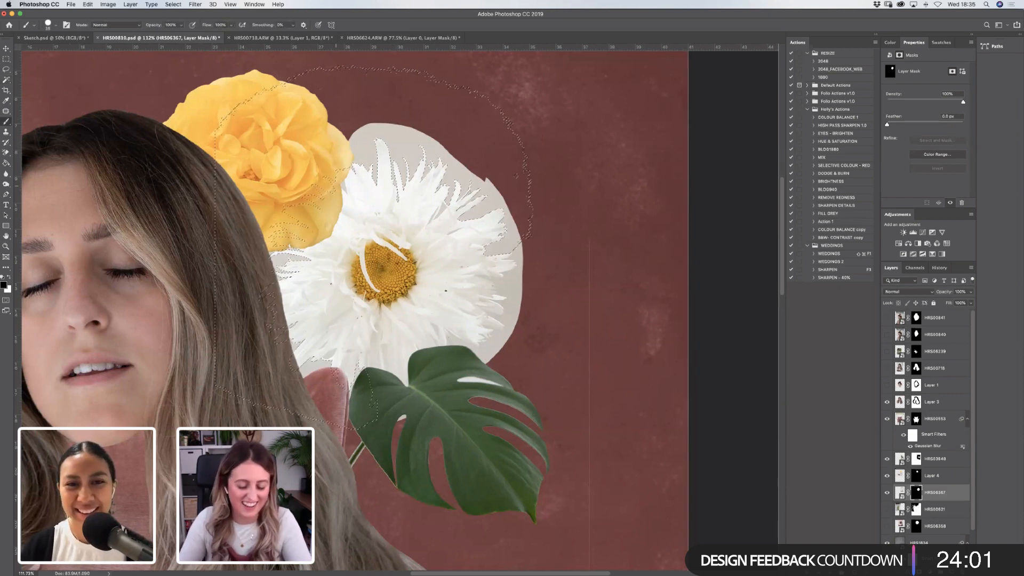
mouse_move(351, 141)
left_mouse_down()
mouse_move(480, 192)
mouse_move(516, 246)
left_mouse_up()
left_click_drag(347, 235, 290, 281)
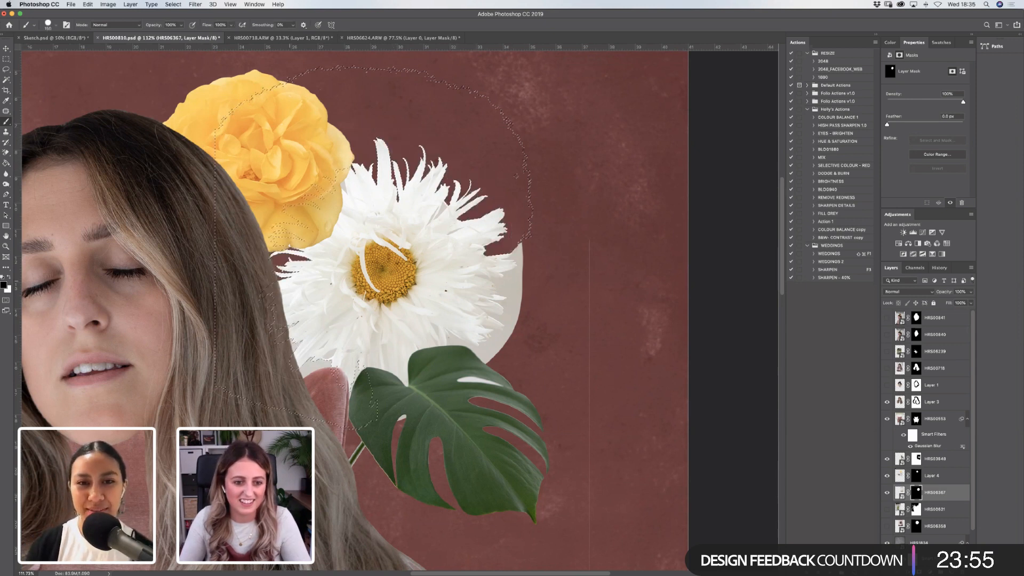
mouse_move(290, 339)
left_mouse_down()
mouse_move(315, 368)
mouse_move(357, 382)
left_mouse_up()
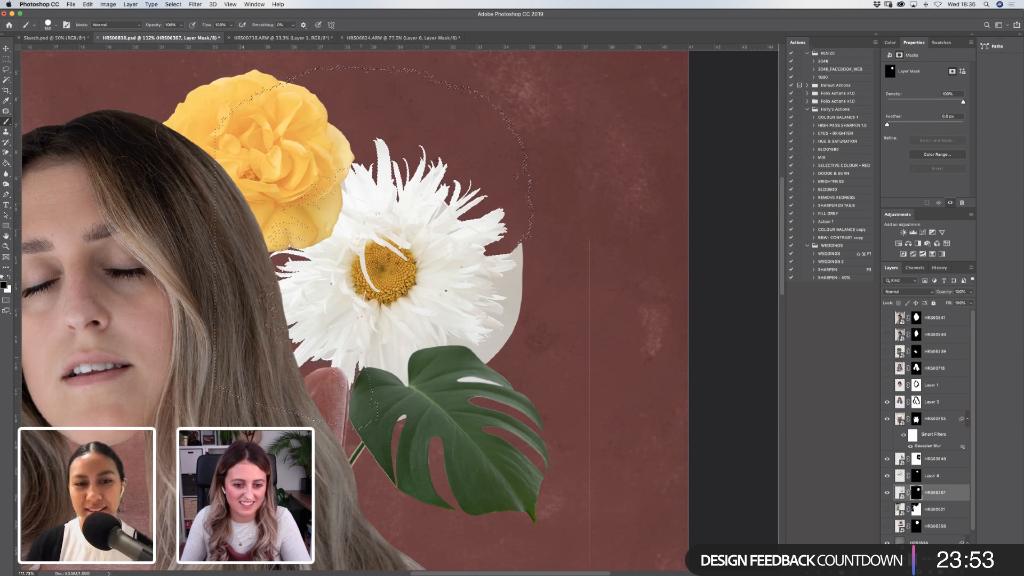
left_click(6, 58)
left_click(46, 85)
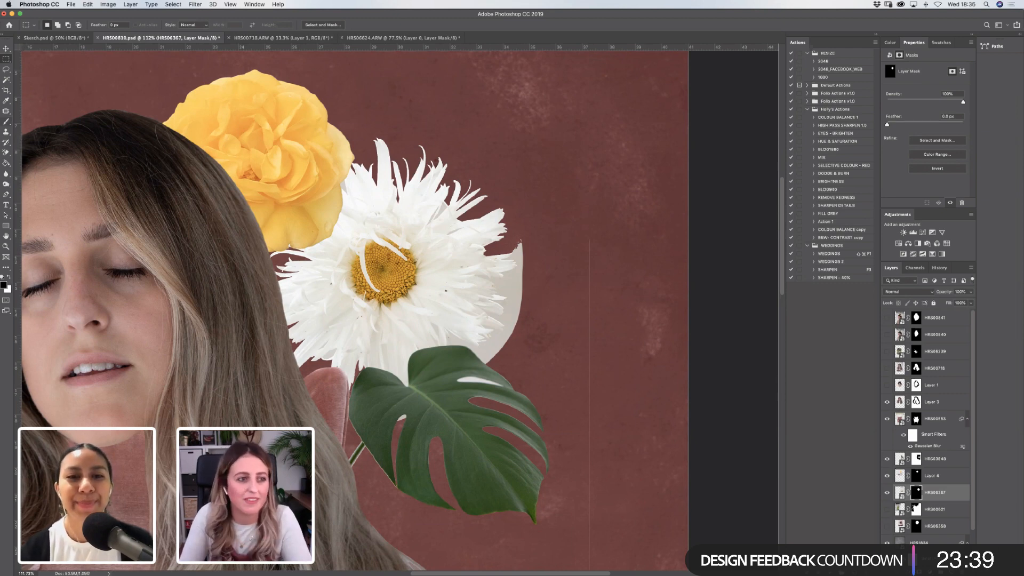
Select the remaining pale patch right of the daisy with the Magic Wand, paint it out on the mask, and deselect.
key("w")
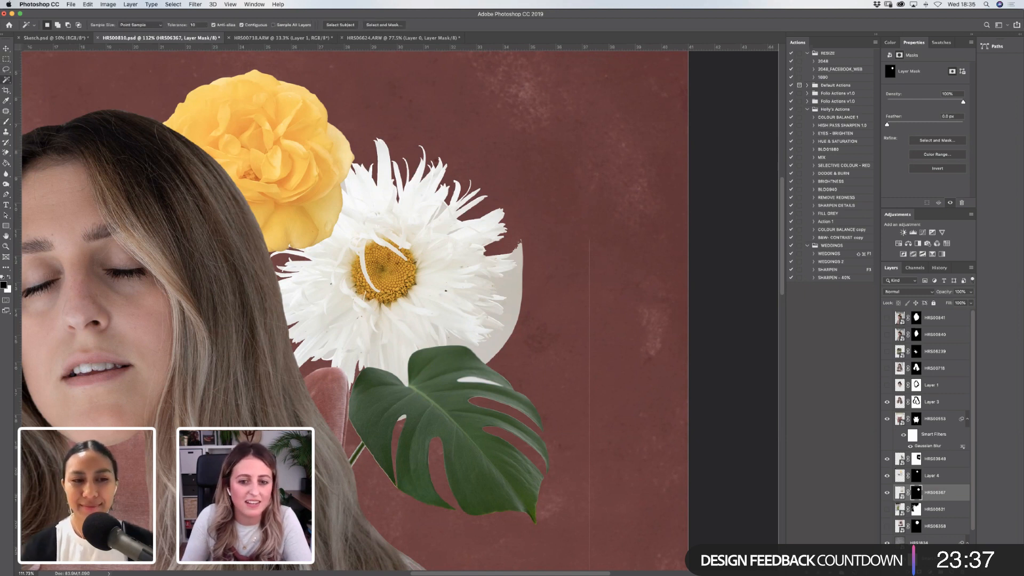
left_click(492, 148)
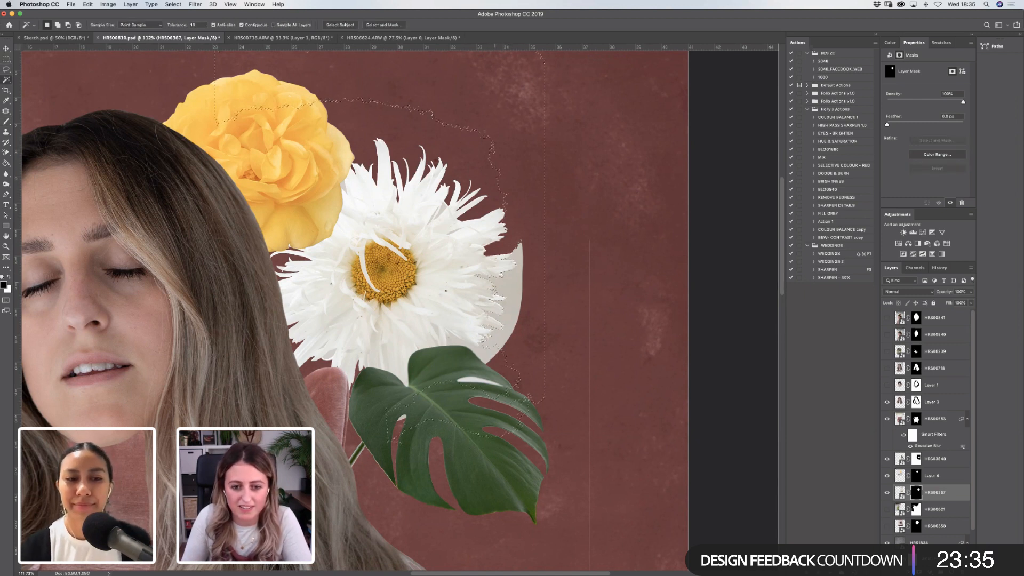
key("b")
mouse_move(486, 283)
left_mouse_down()
mouse_move(506, 299)
mouse_move(499, 344)
left_mouse_up()
key("super+d")
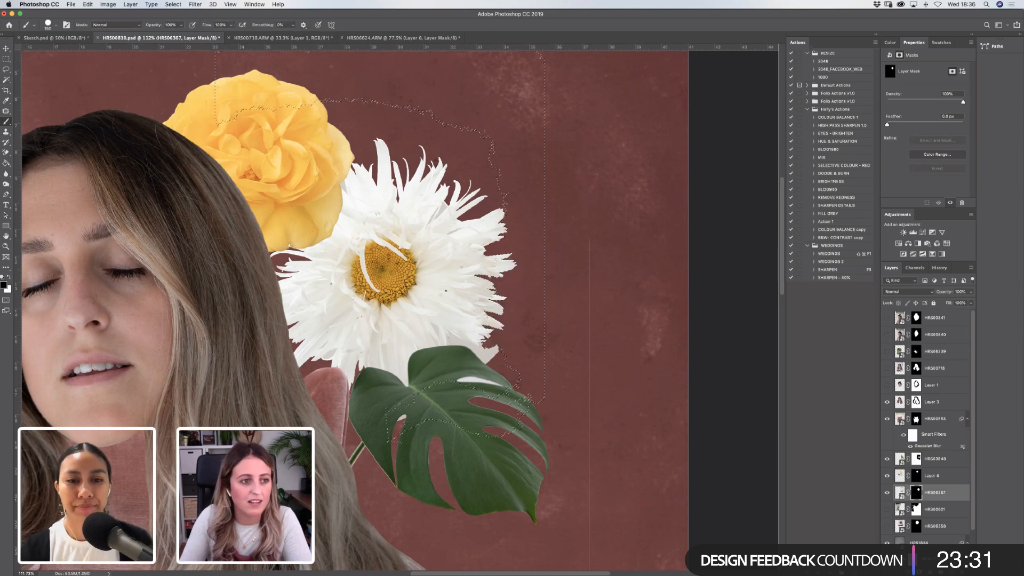
key("m")
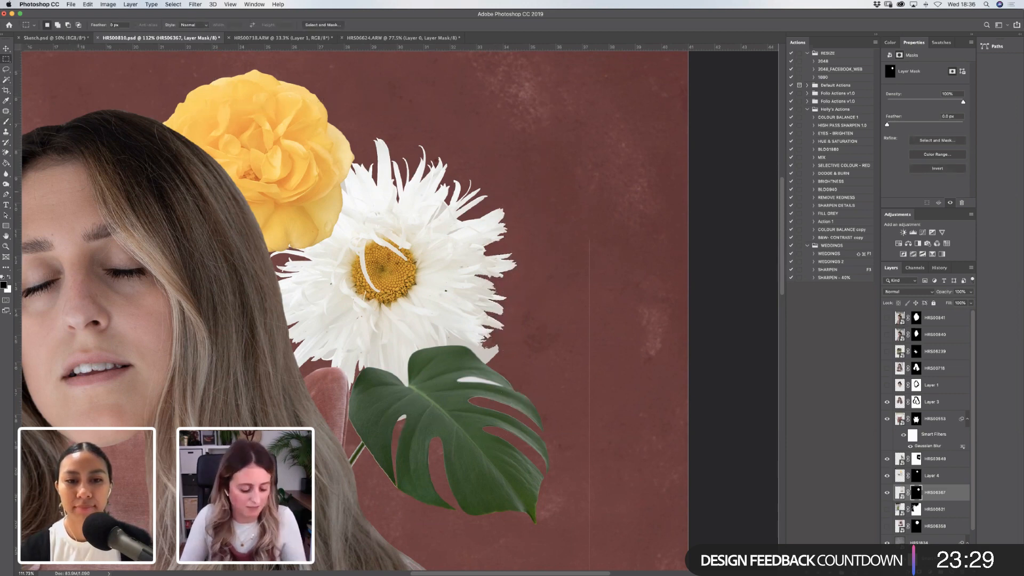
Undo the painting over the pale patch right of the daisy and clear the restored selection.
key("super+z")
key("super+z")
key("super+d")
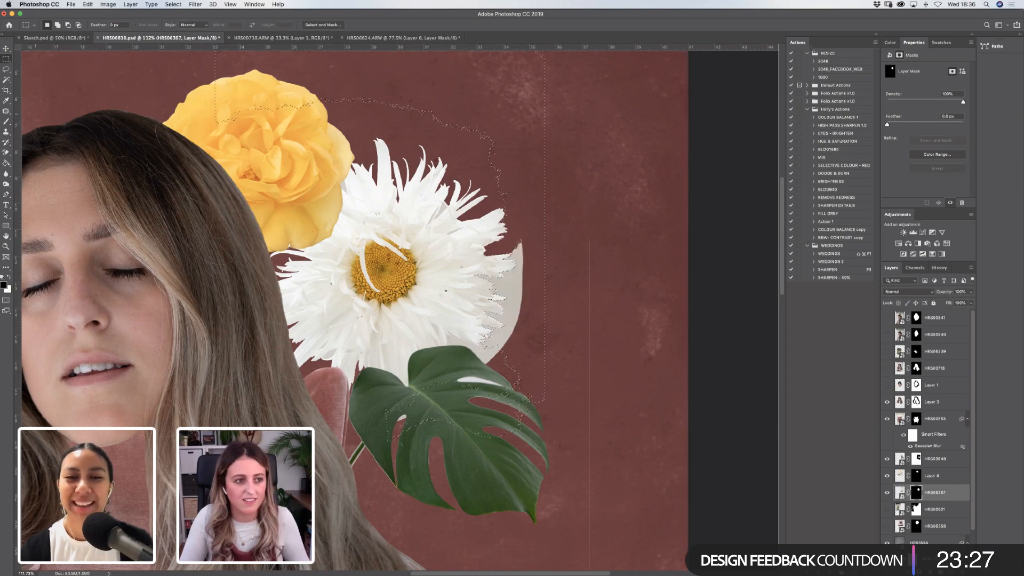
Shrink the brush and paint black on the daisy's mask over the upper tip of the pale patch beside the right petals.
key("l")
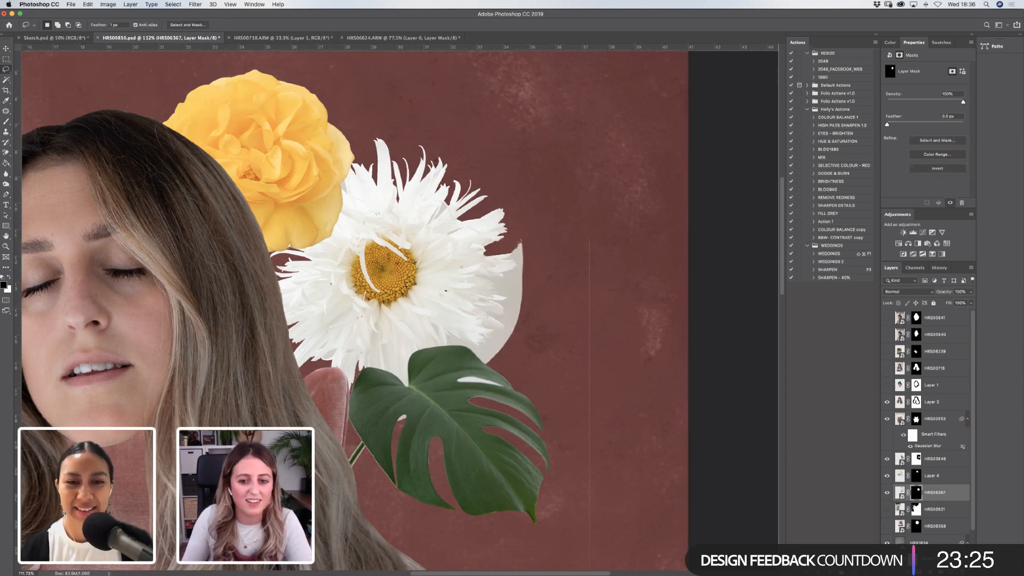
key("b")
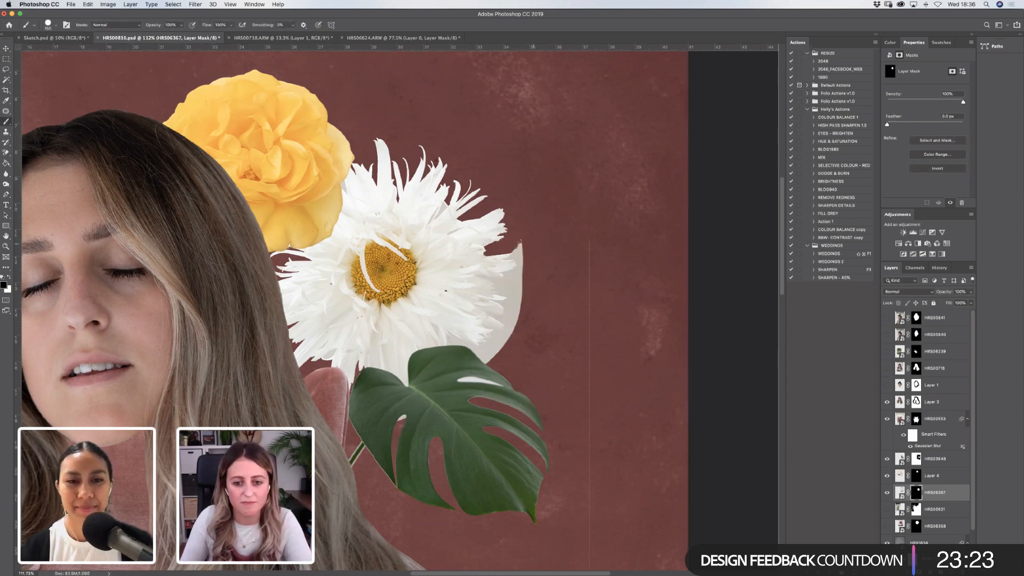
key("bracketleft")
key("bracketleft")
key("bracketleft")
key("bracketleft")
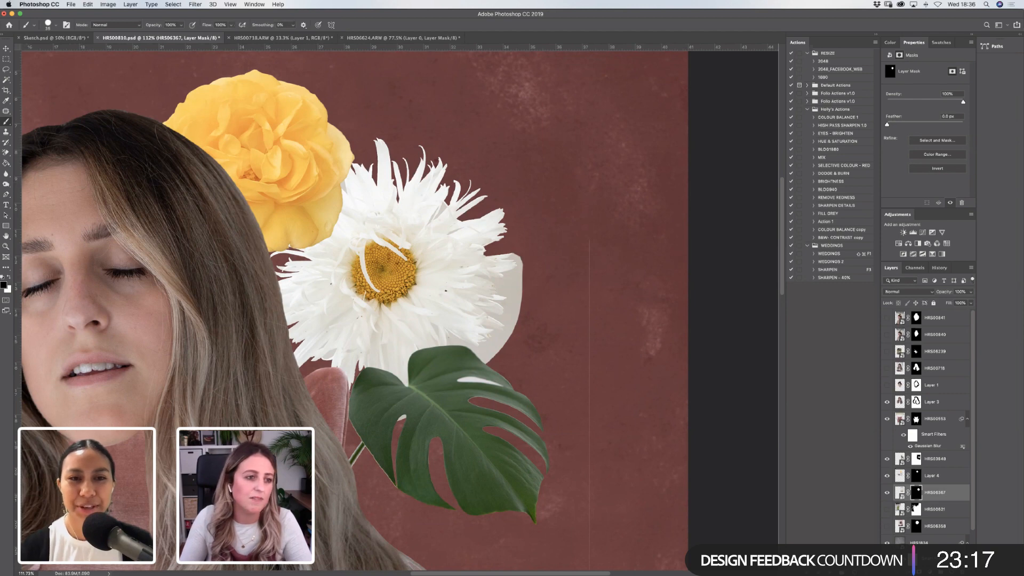
Rotate the white flower clockwise beneath the yellow flower and nudge it slightly closer to the woman's head.
left_click(6, 48)
left_click_drag(549, 266, 369, 377)
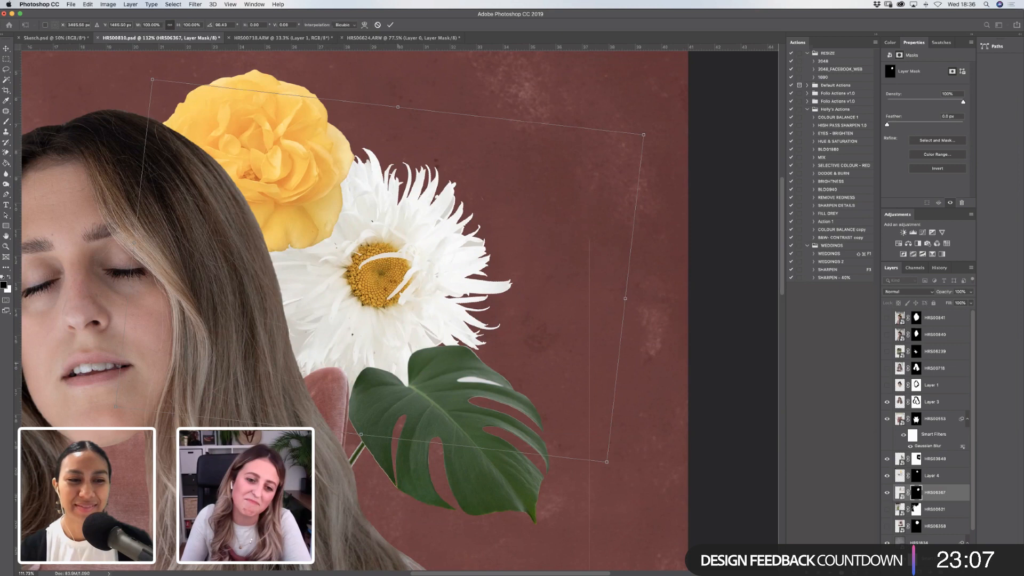
key("Return")
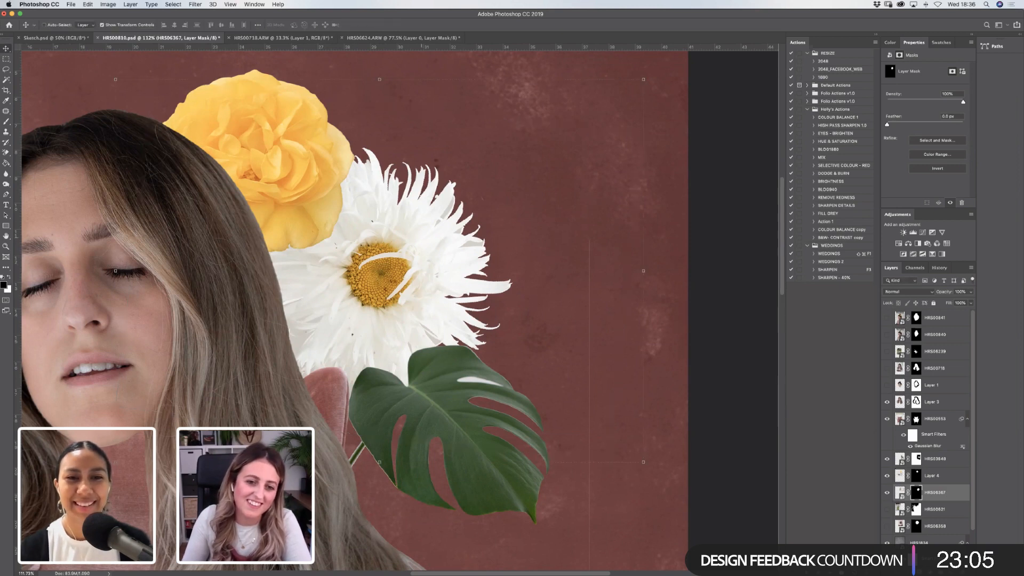
mouse_move(433, 240)
left_mouse_down()
mouse_move(419, 230)
mouse_move(426, 239)
left_mouse_up()
key("z")
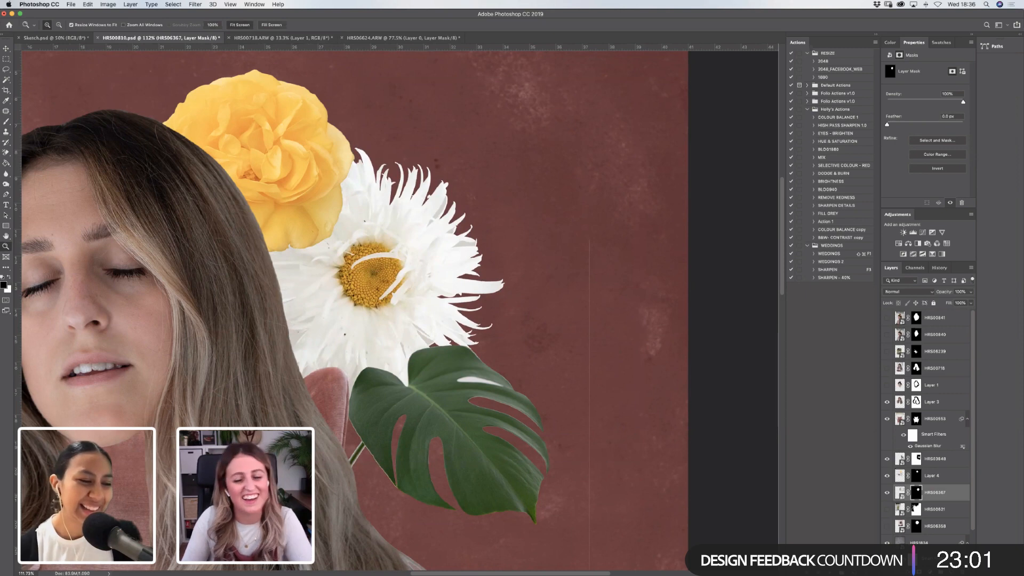
key("super+0")
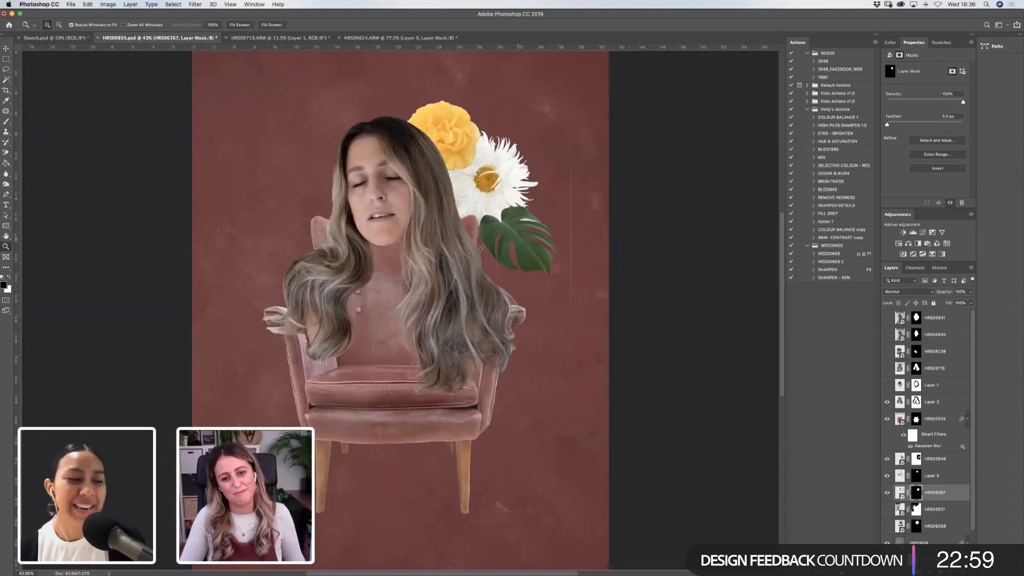
left_click(516, 233, "alt")
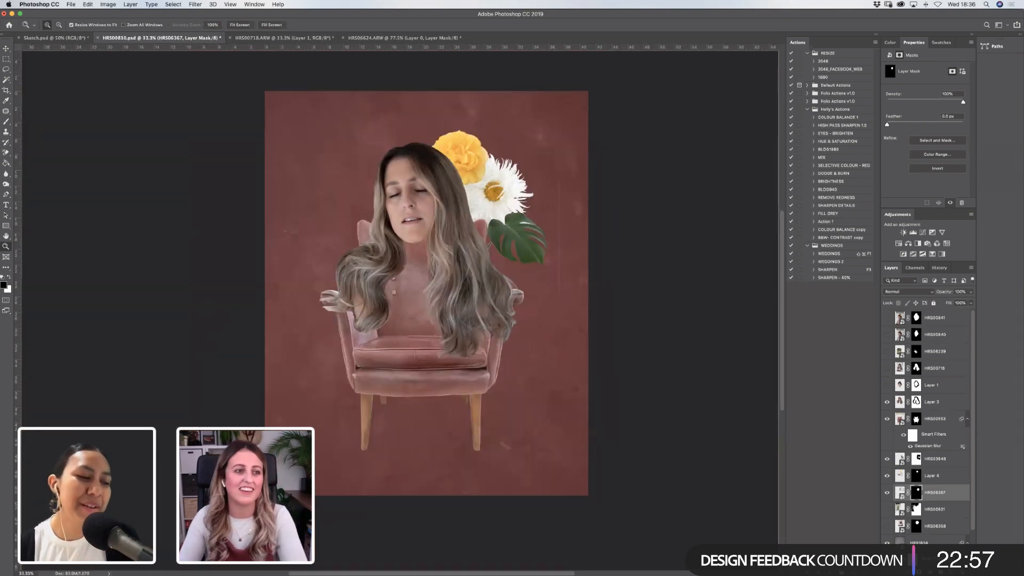
Move the white flower slightly down and inward so it tucks between the yellow flower, the leaf and the hair.
key("v")
left_click_drag(502, 161, 495, 167)
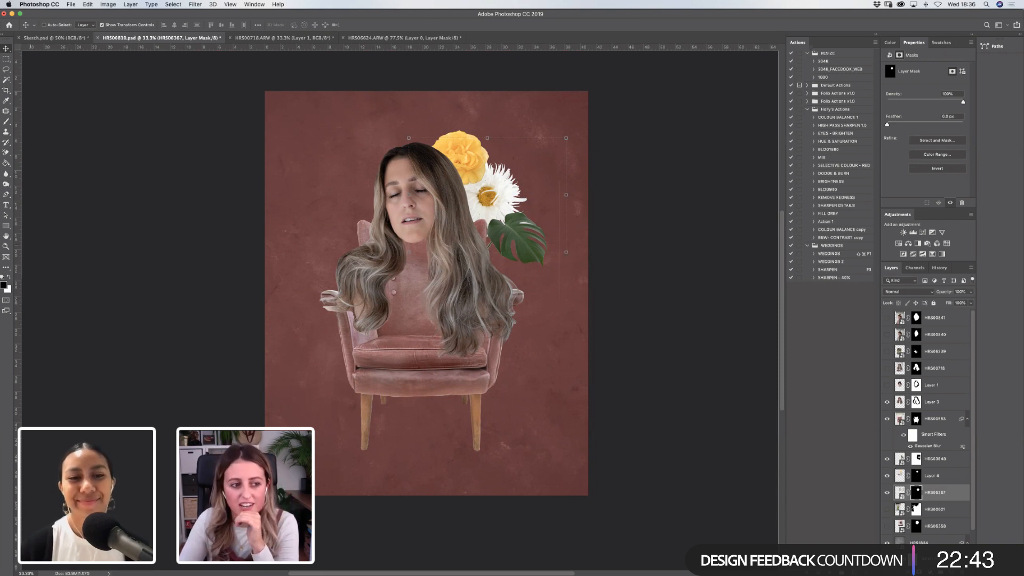
key("z")
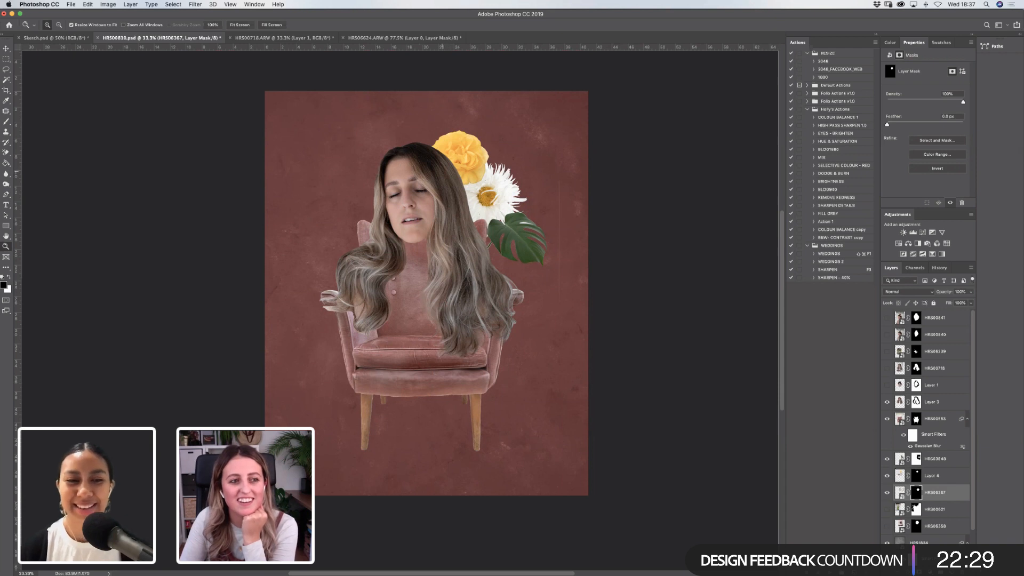
key("v")
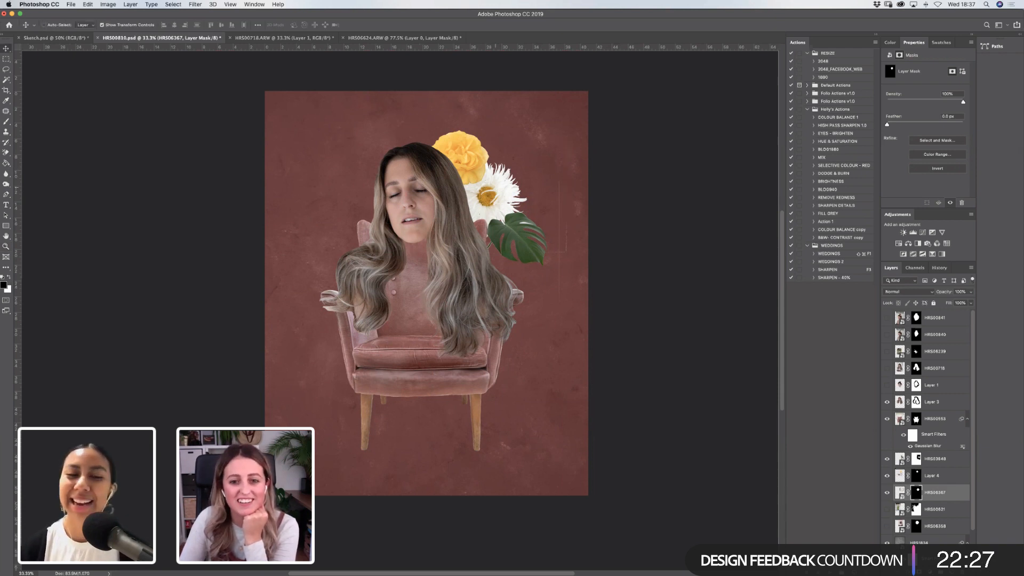
Move the white flower to the opposite side of the head, rotated counterclockwise and tucked behind the chair back and hair.
left_click_drag(496, 166, 430, 128)
key("ctrl+t")
left_click_drag(506, 130, 490, 105)
left_click_drag(421, 142, 378, 182)
left_click_drag(445, 147, 421, 127)
left_click_drag(385, 190, 372, 209)
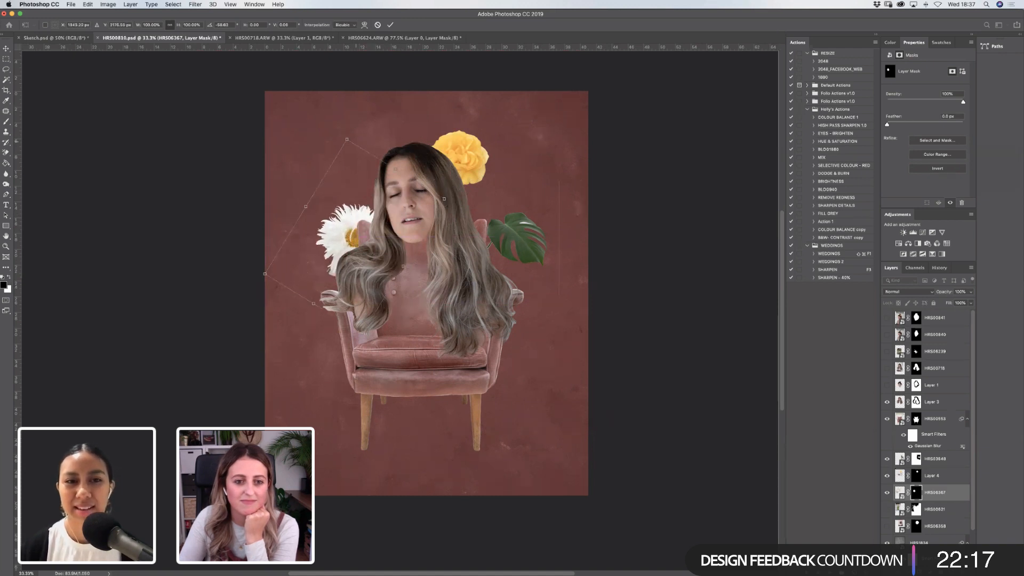
left_click_drag(404, 164, 397, 159)
left_click(390, 24)
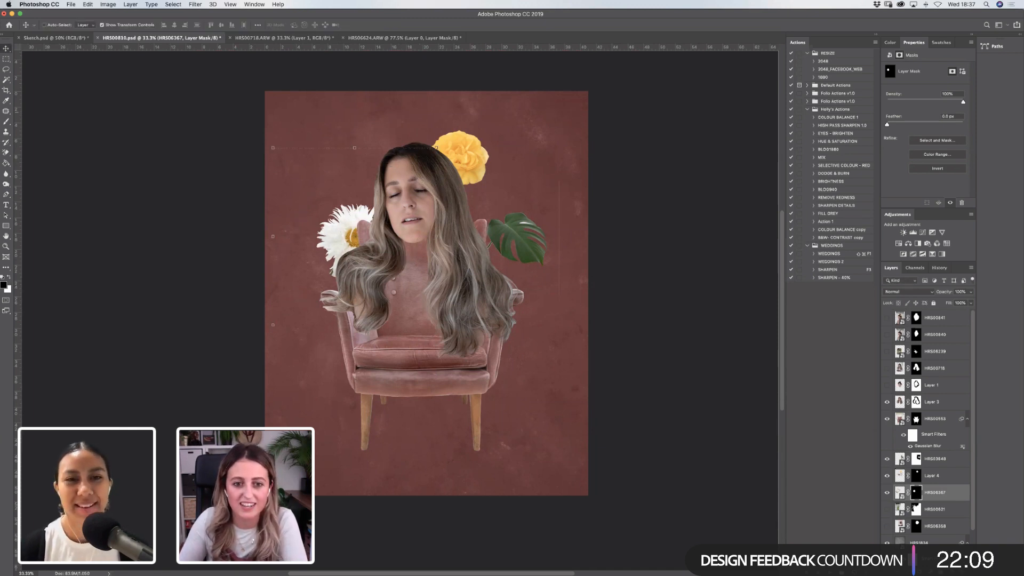
Rotate the white flower slightly counterclockwise and nudge it outward beside the chair back.
key("z")
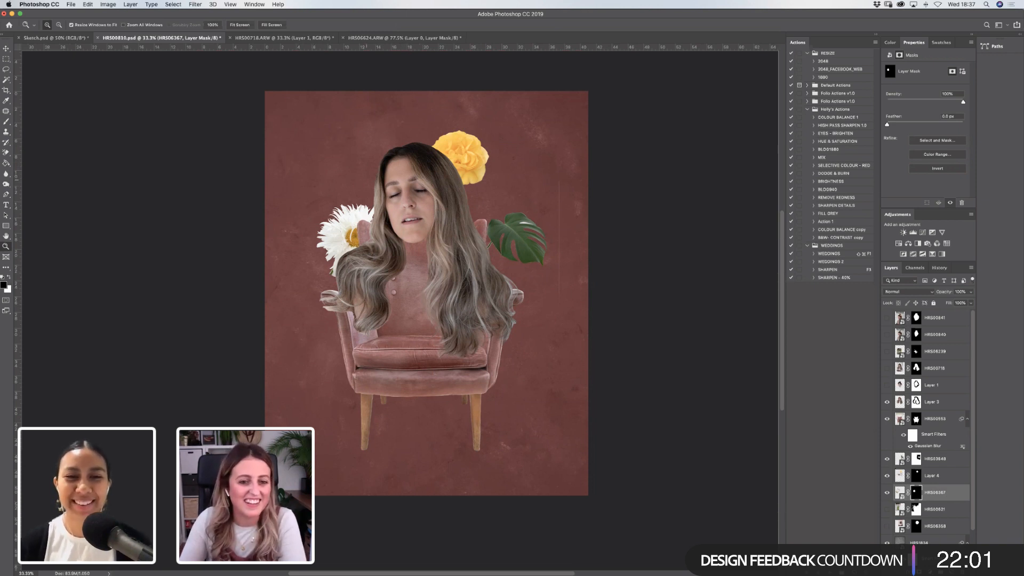
left_click_drag(248, 165, 474, 288)
key("v")
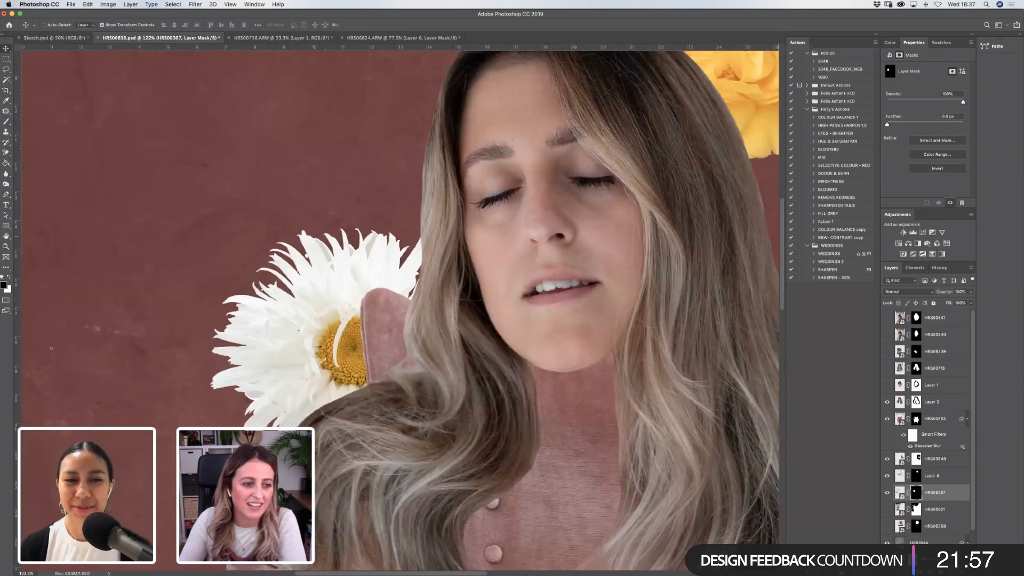
key("super+0")
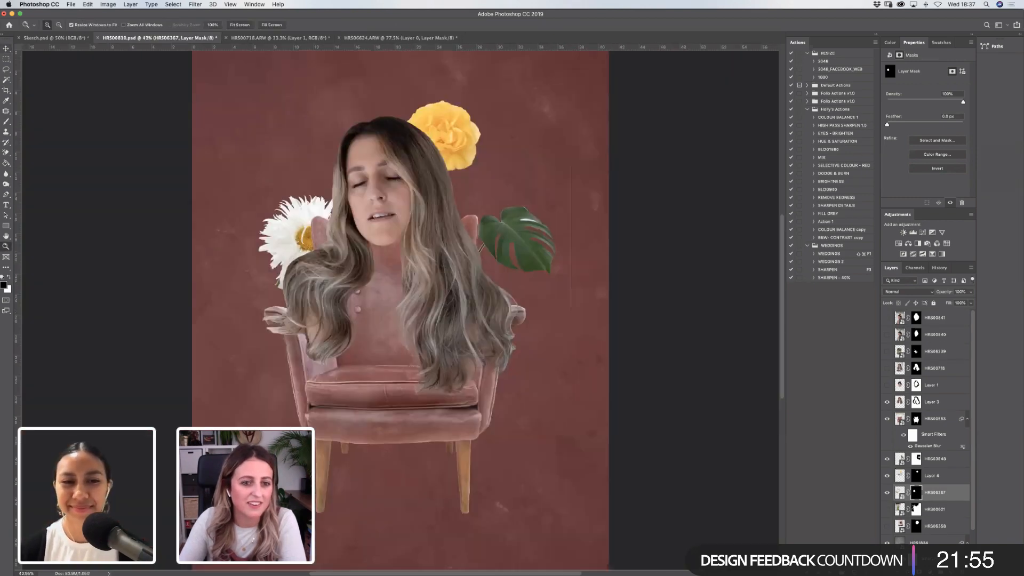
left_click_drag(428, 238, 422, 215)
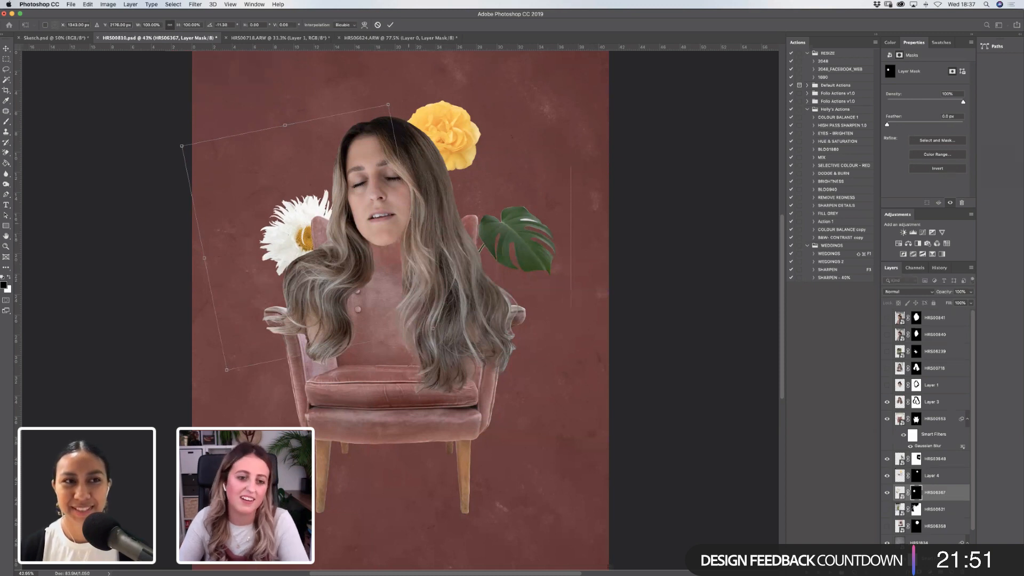
key("Return")
left_click_drag(342, 213, 340, 216)
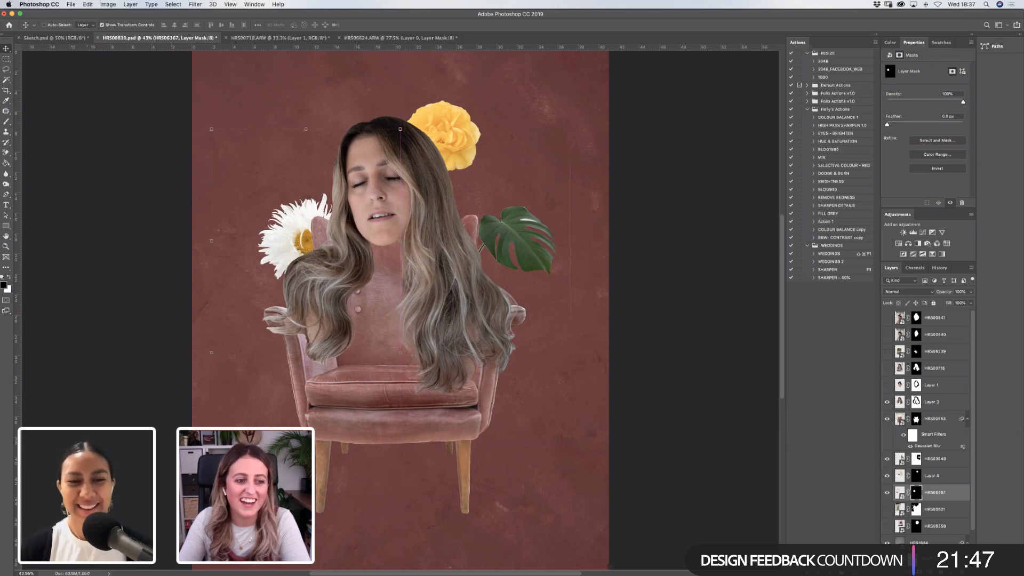
Compare the composite in HRS00850.psd with the hand-drawn concept in Sketch.psd, checking the placement of the plants around the chair.
key("z")
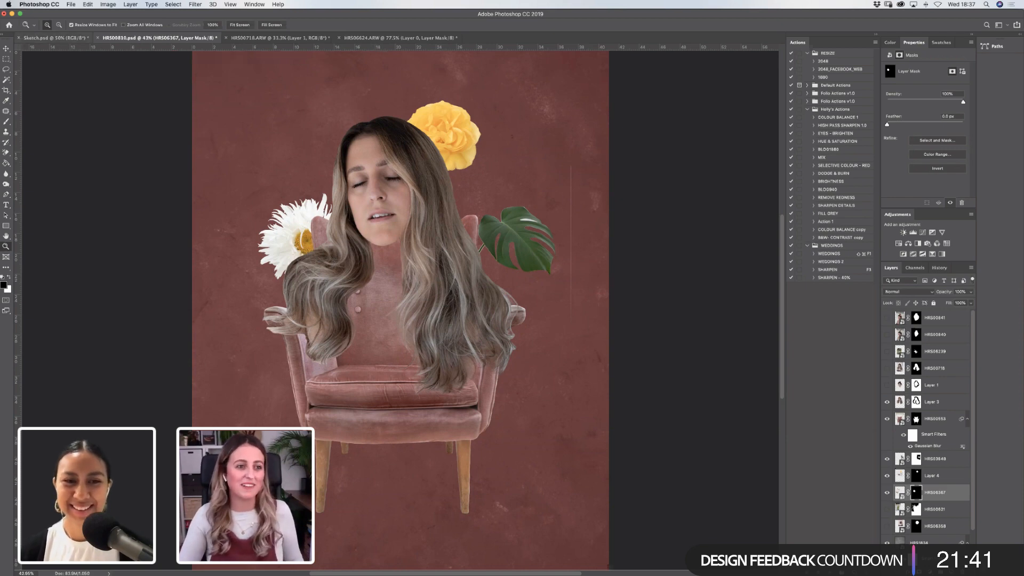
left_click(56, 38)
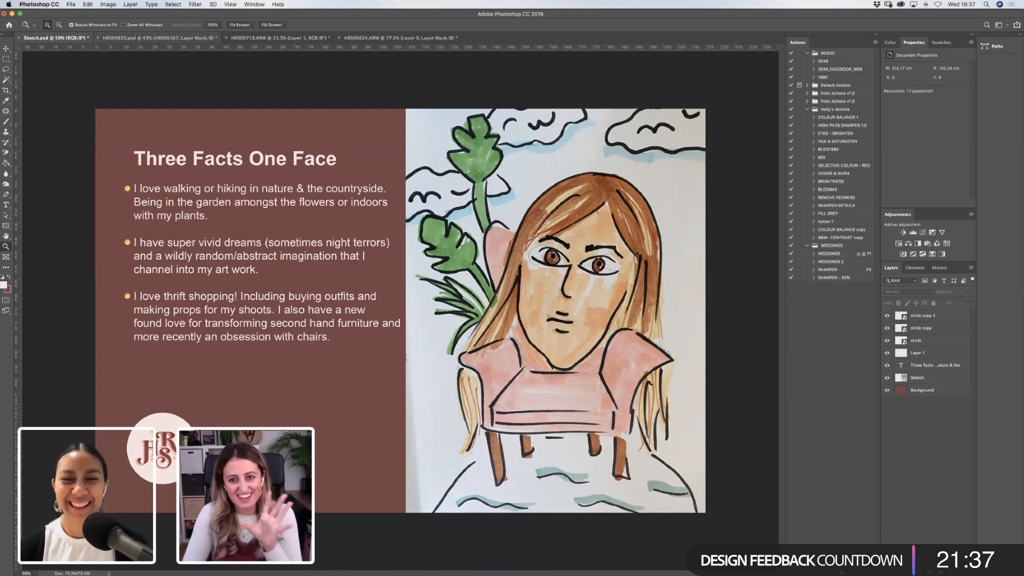
left_click(159, 38)
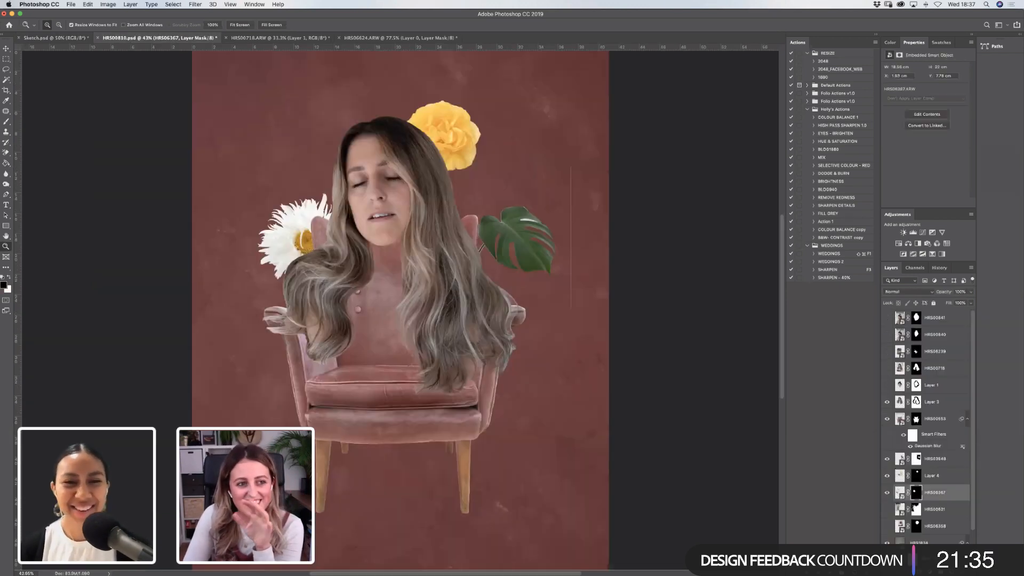
left_click(53, 37)
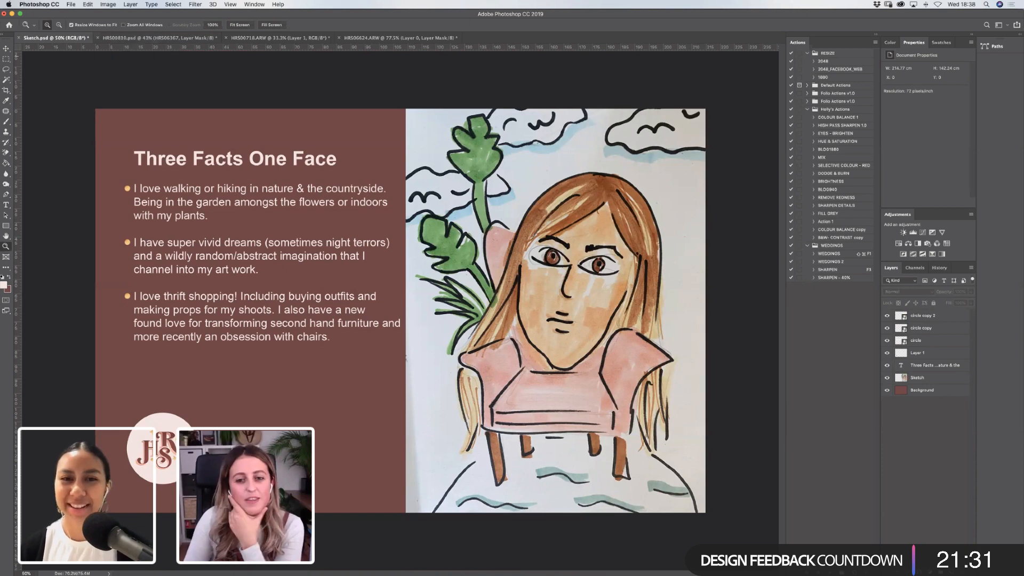
left_click(139, 38)
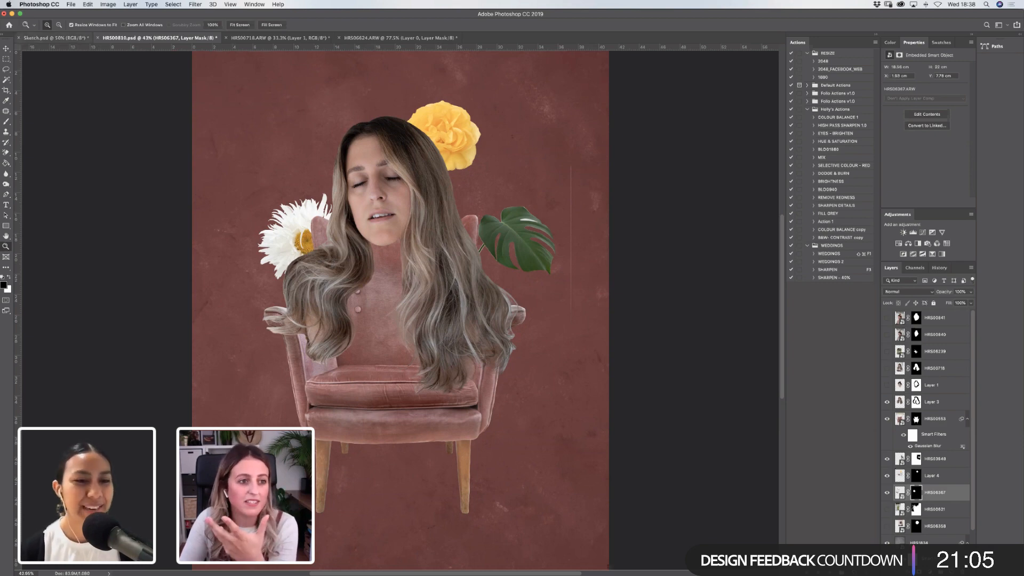
left_click(39, 38)
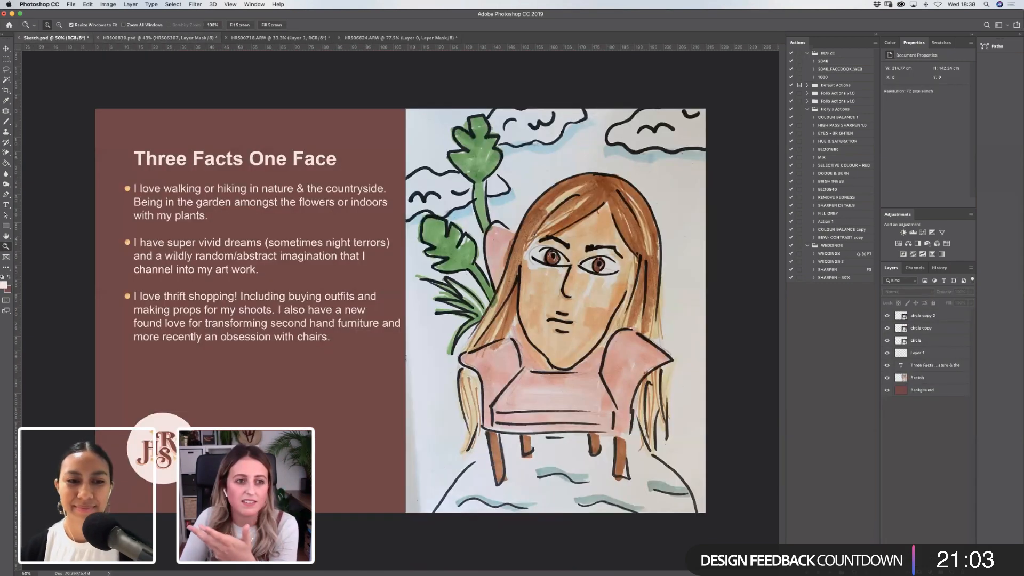
left_click(159, 38)
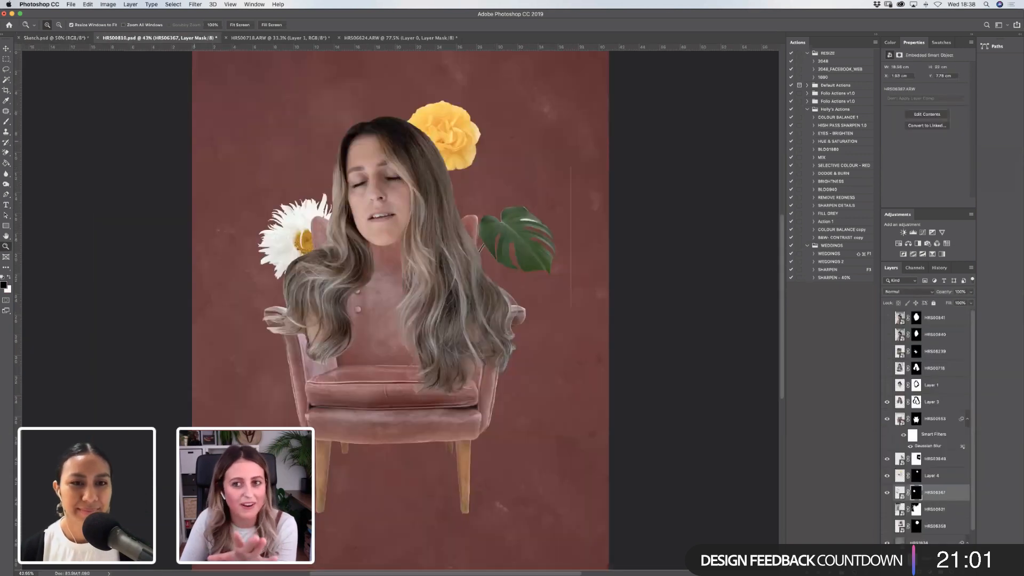
Select the large grey gap between the white flower's upper-left petals and paint it out in black on the HRS06367 layer mask.
left_click_drag(209, 167, 433, 292)
left_click_drag(168, 197, 512, 313)
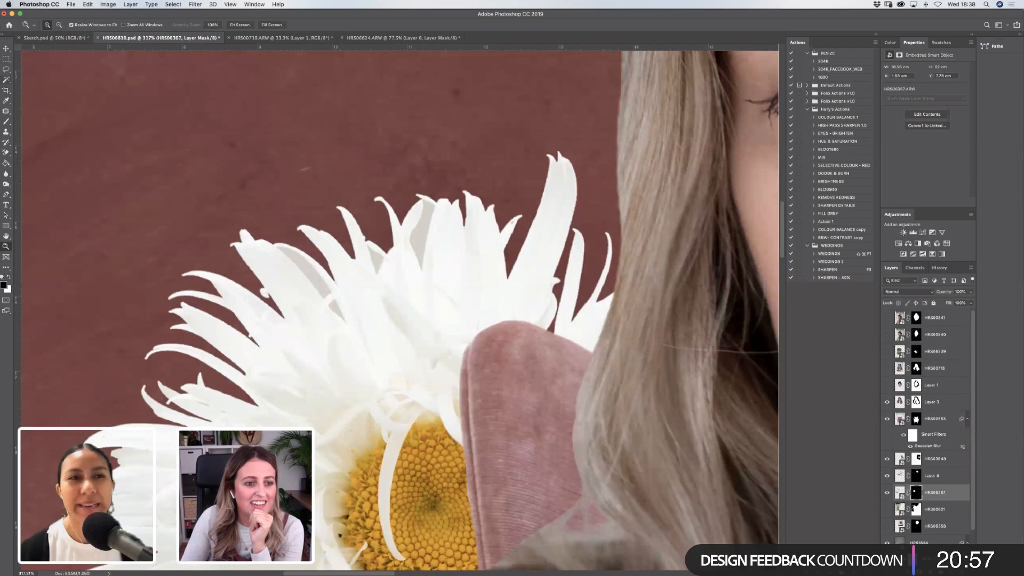
left_click(6, 80)
left_click(899, 493)
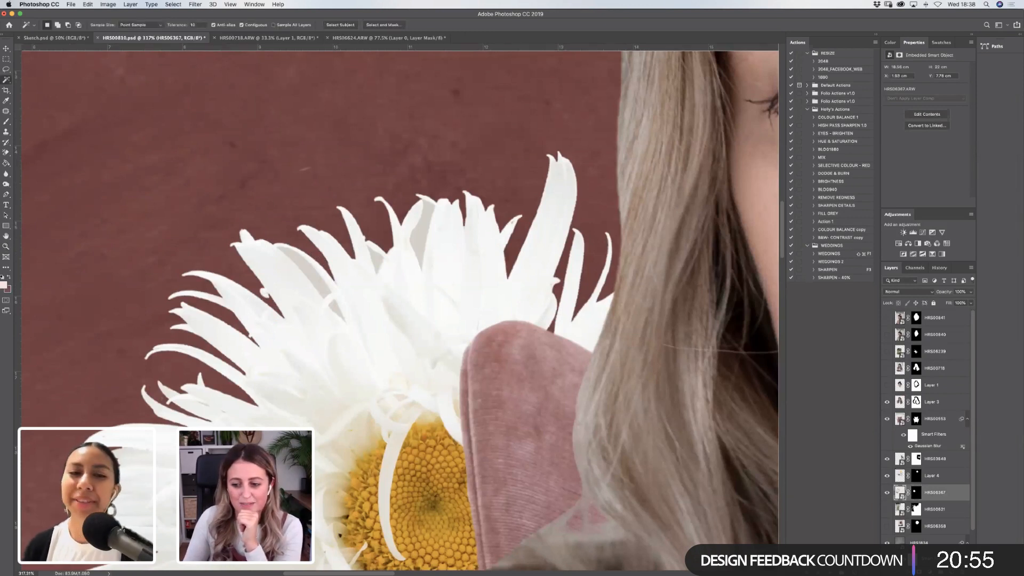
left_click(915, 492)
left_click(900, 492)
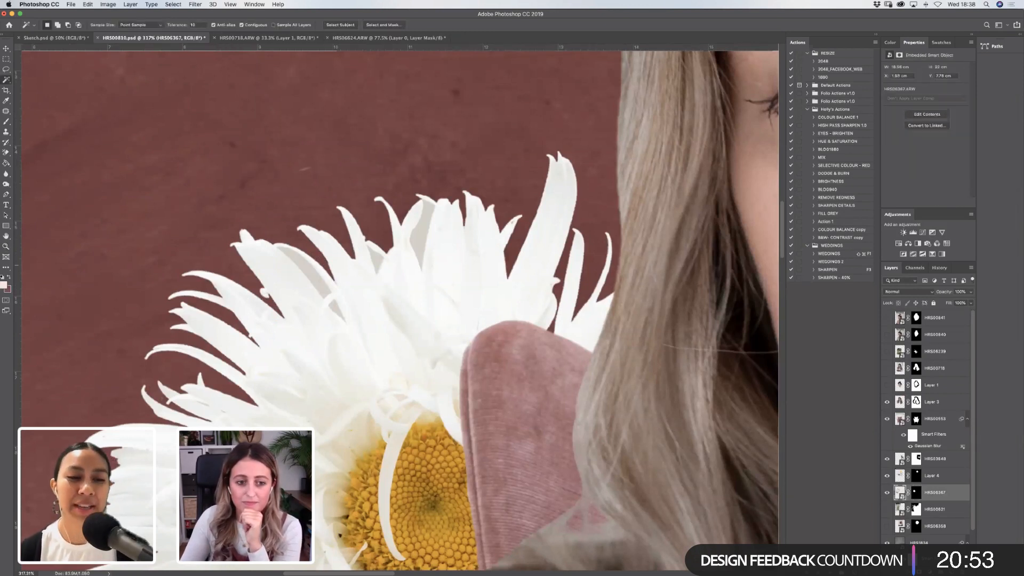
key("b")
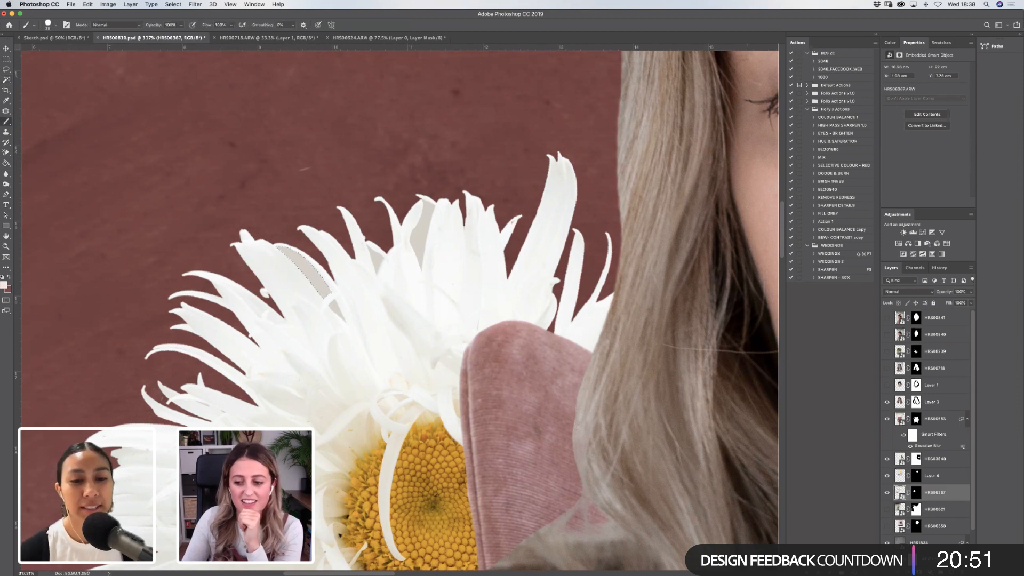
left_click(915, 492)
left_click_drag(296, 258, 319, 284)
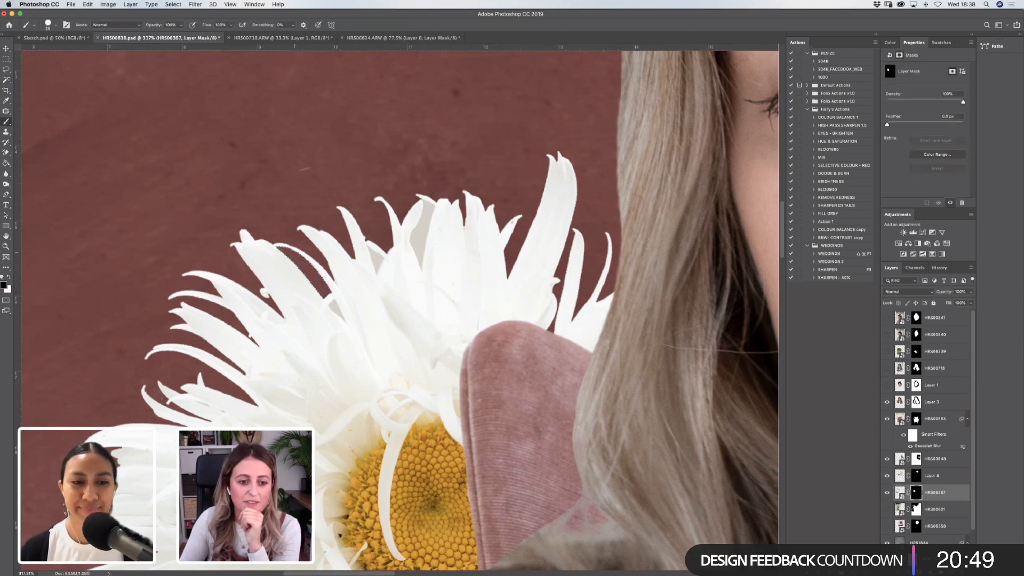
Select the two small grey gaps between the neighbouring petals with the Magic Wand and brush them out on the layer mask.
key("w")
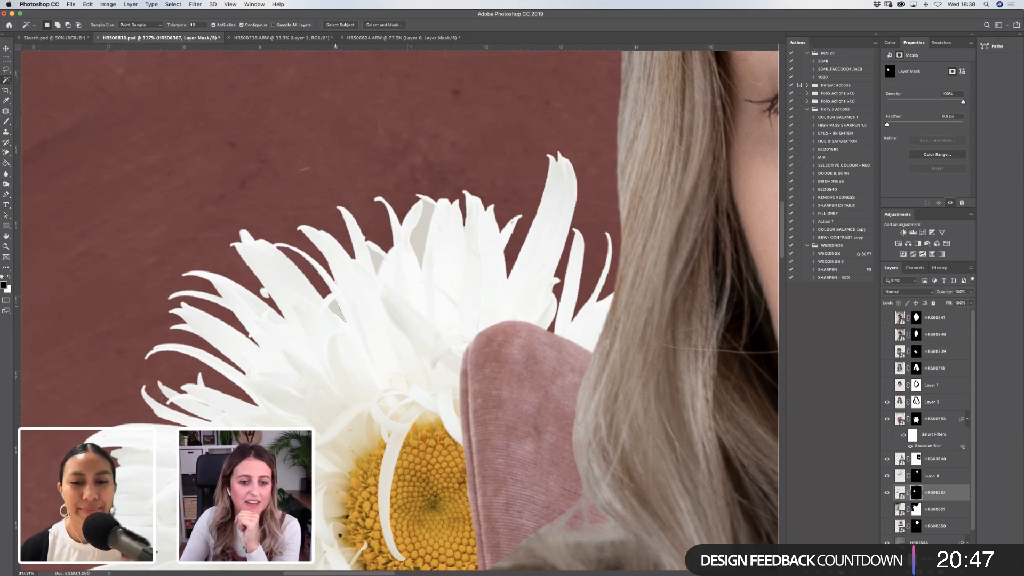
key("b")
left_click_drag(329, 299, 342, 318)
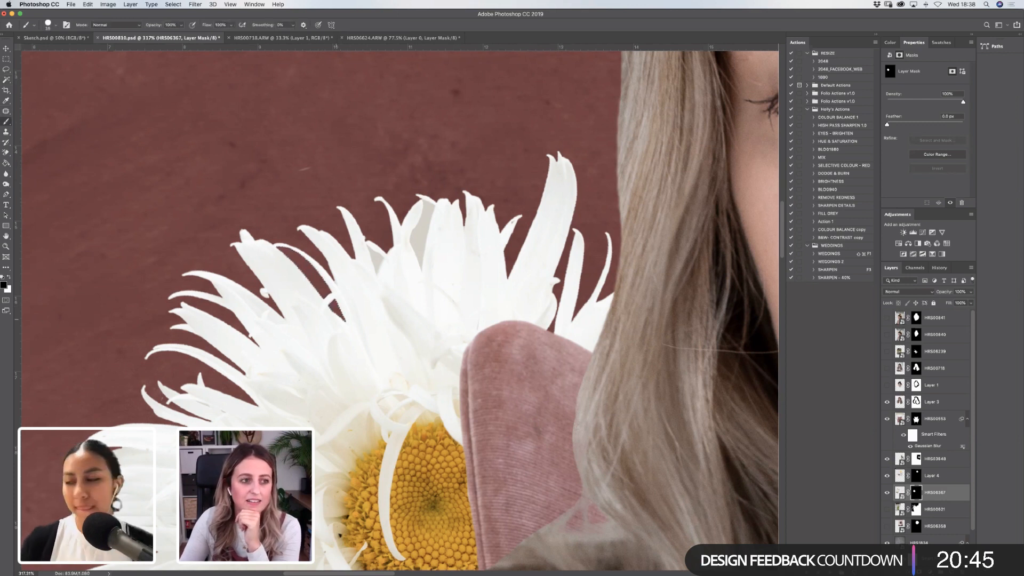
key("w")
left_click(375, 254)
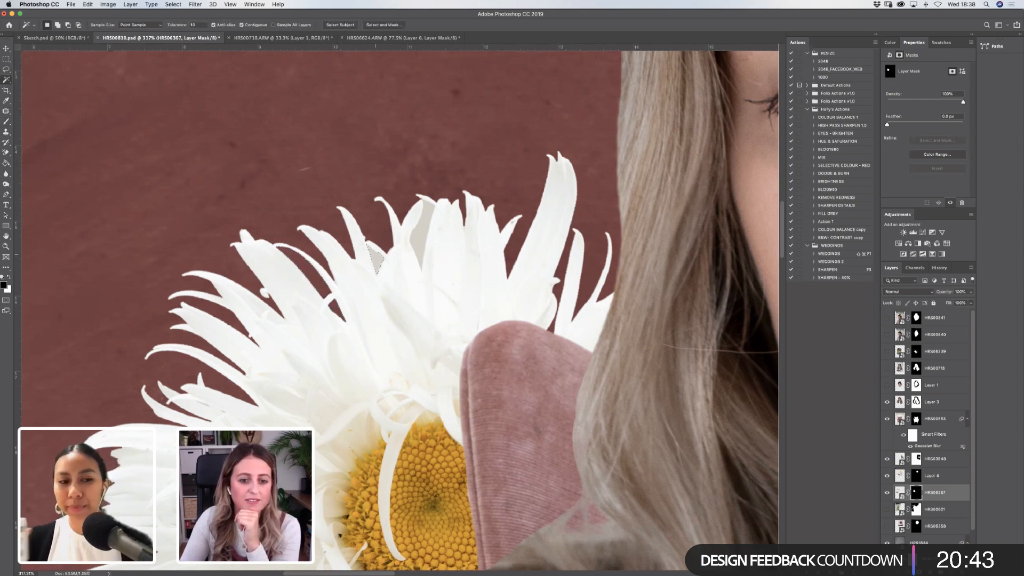
key("b")
left_click_drag(373, 249, 378, 267)
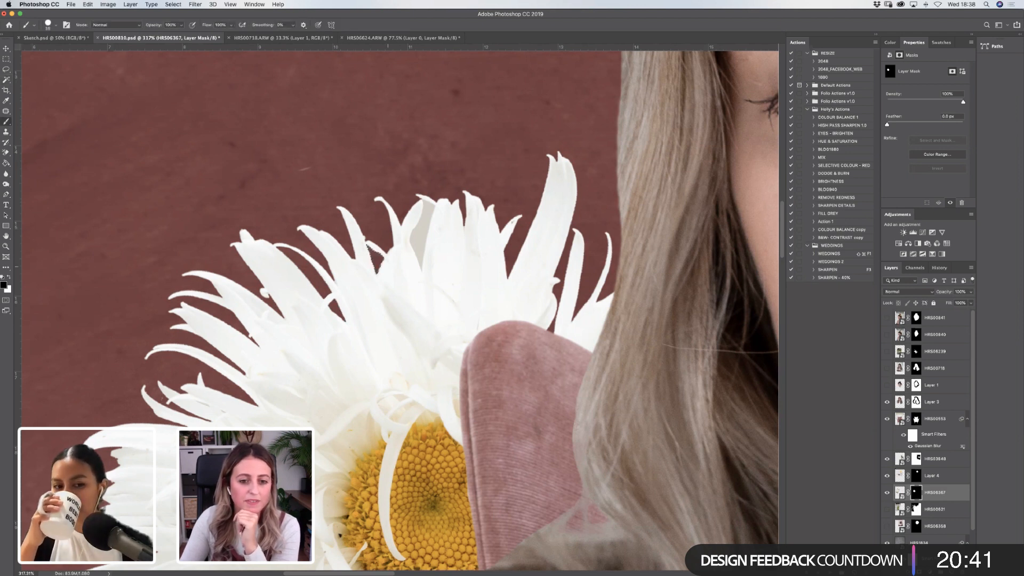
Select the tall grey gap near the flower's top petals, mask it out with black, and return to the whole composition.
key("w")
left_click(424, 235)
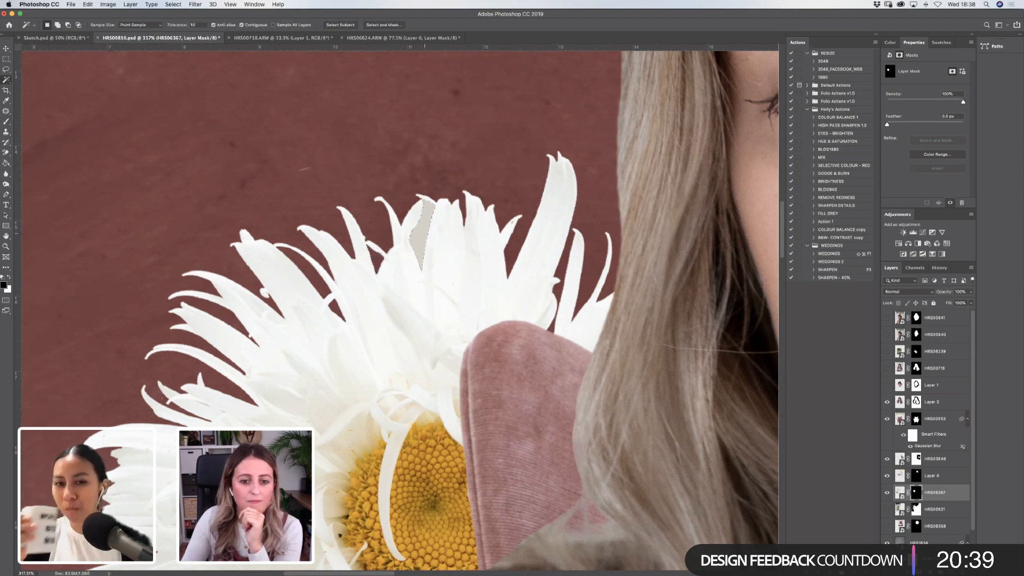
key("b")
left_click_drag(421, 202, 421, 270)
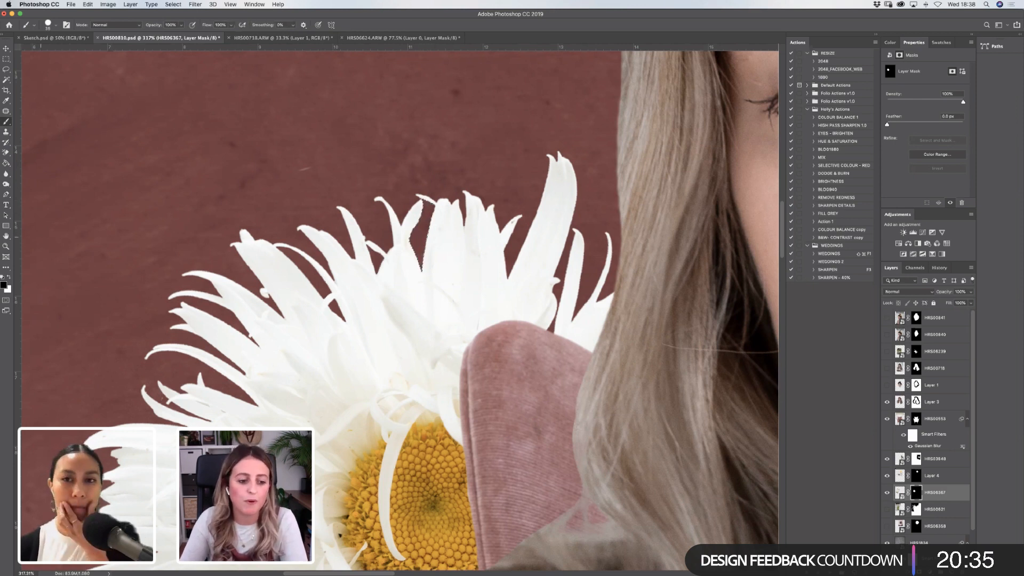
key("z")
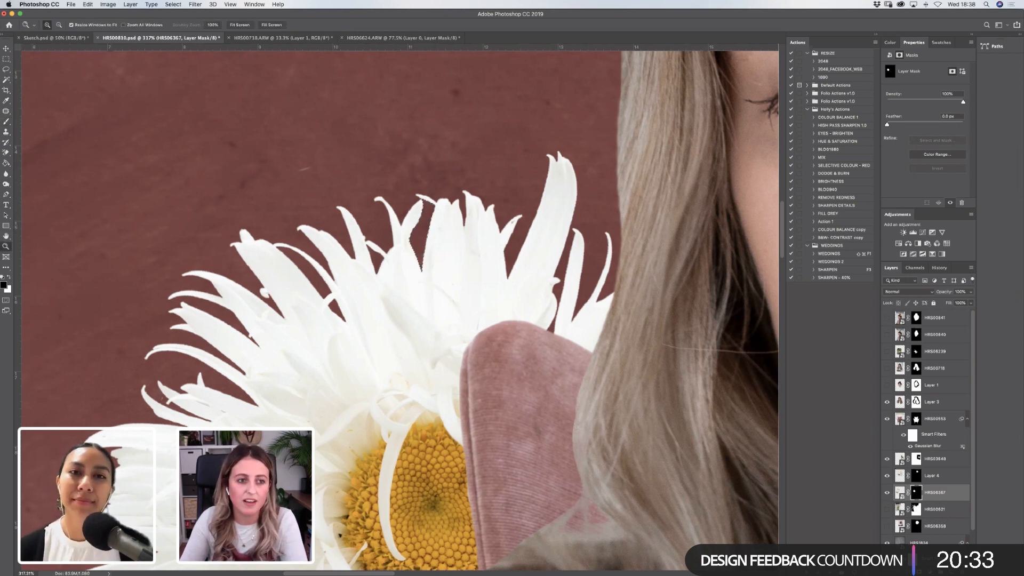
left_click(240, 24)
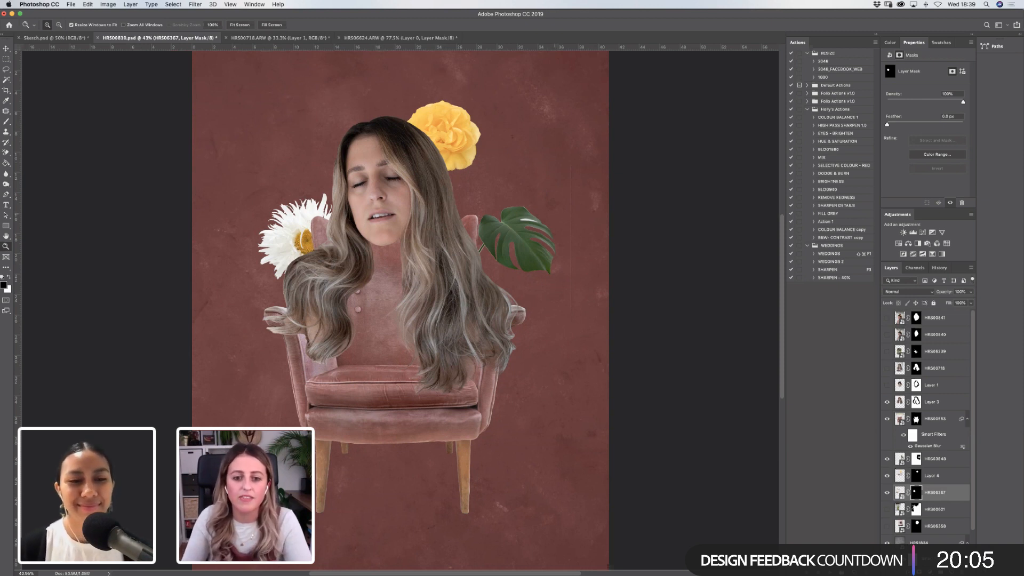
Activate the layer mask of the monstera leaf layer HRS03848 and toggle the layer's visibility to check the cut-out.
left_click_drag(466, 193, 605, 264)
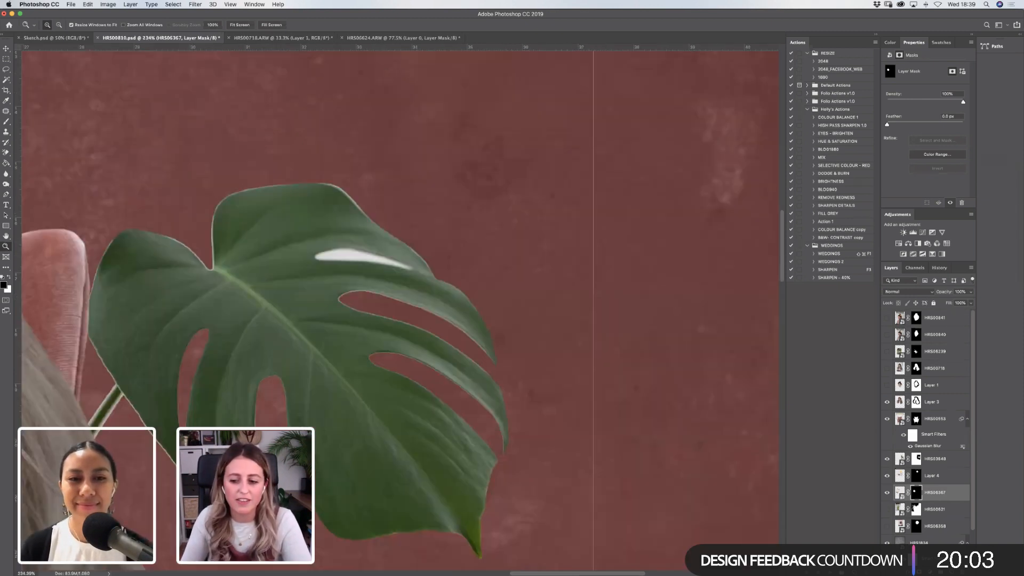
left_click(916, 458)
key("b")
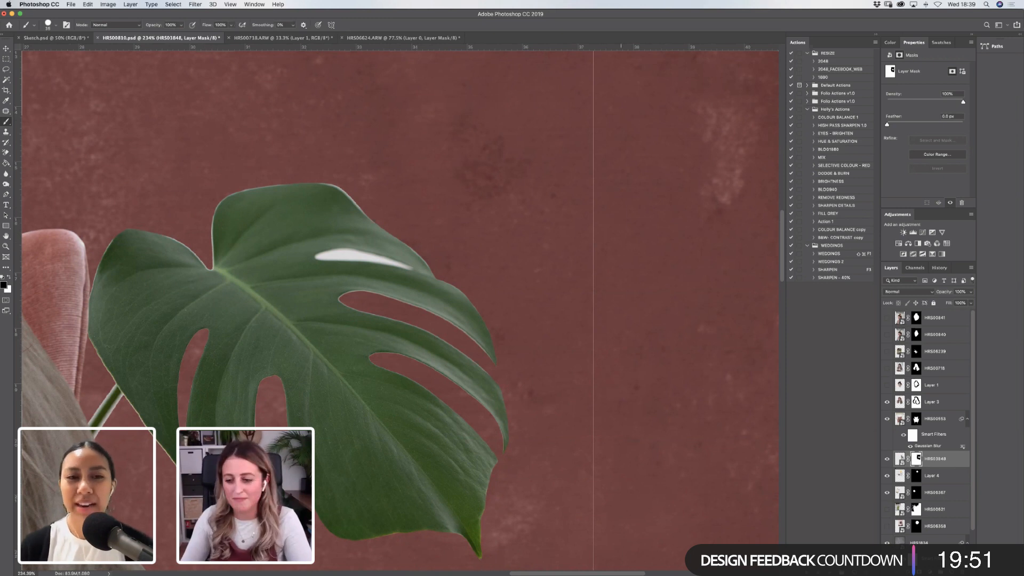
key("super+comma")
key("super+comma")
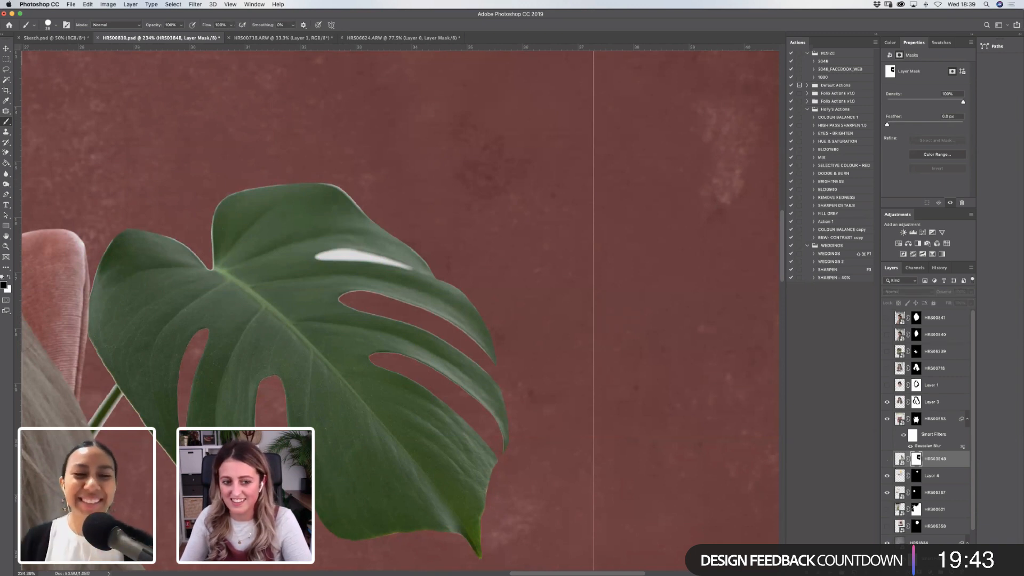
key("super+comma")
key("super+comma")
key("z")
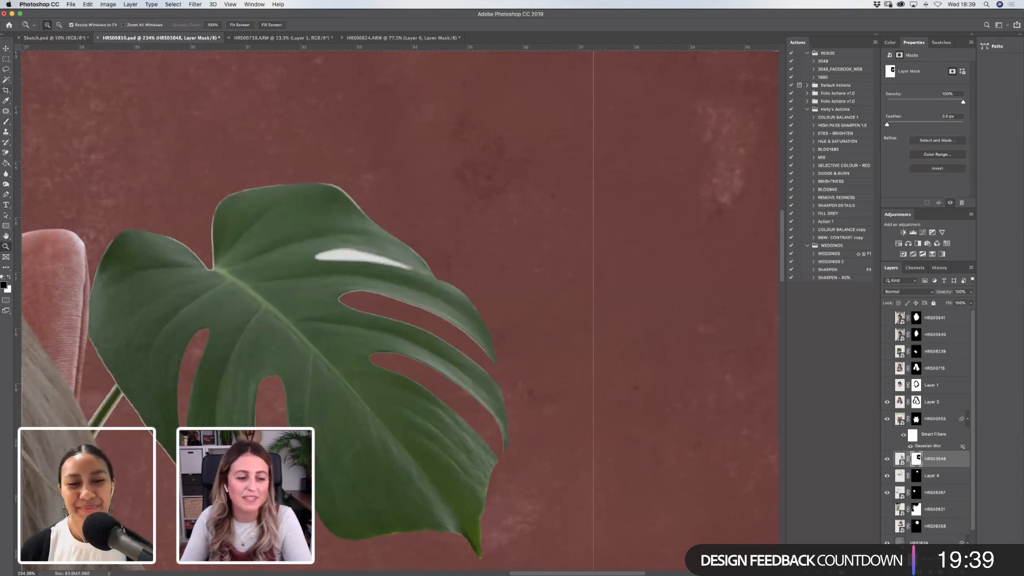
key("b")
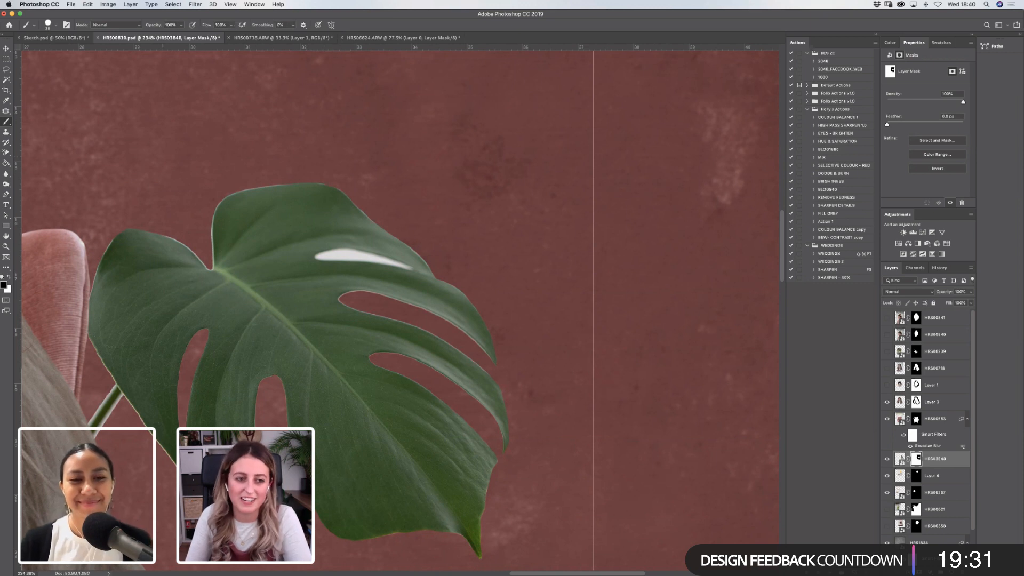
Adjust the brush size and paint out the left end of the leaf's white gap in black on the mask.
key("bracketleft")
key("bracketleft")
key("bracketleft")
key("bracketleft")
key("bracketleft")
key("bracketleft")
key("bracketleft")
key("bracketleft")
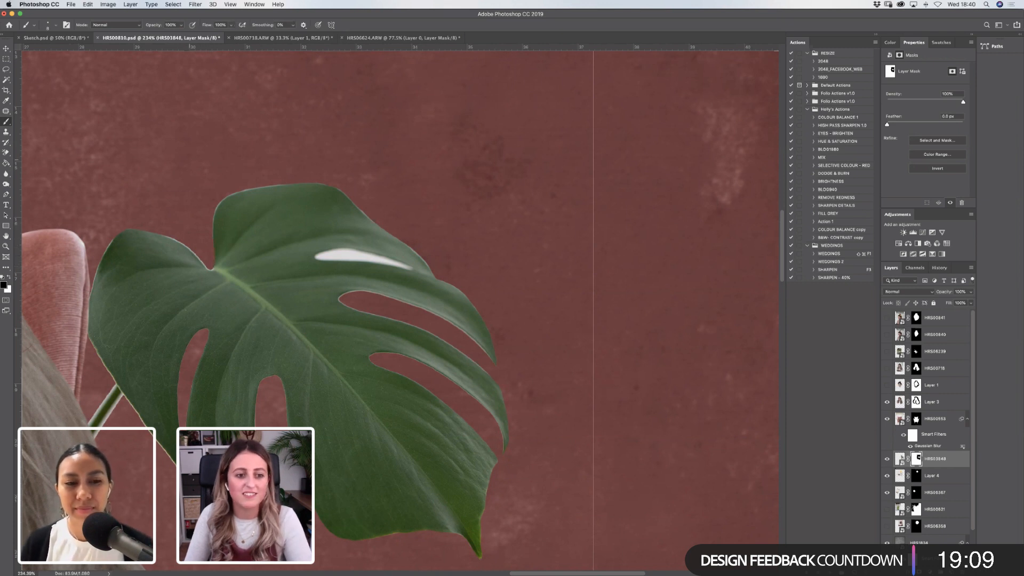
key("bracketright")
key("bracketright")
key("bracketright")
key("bracketright")
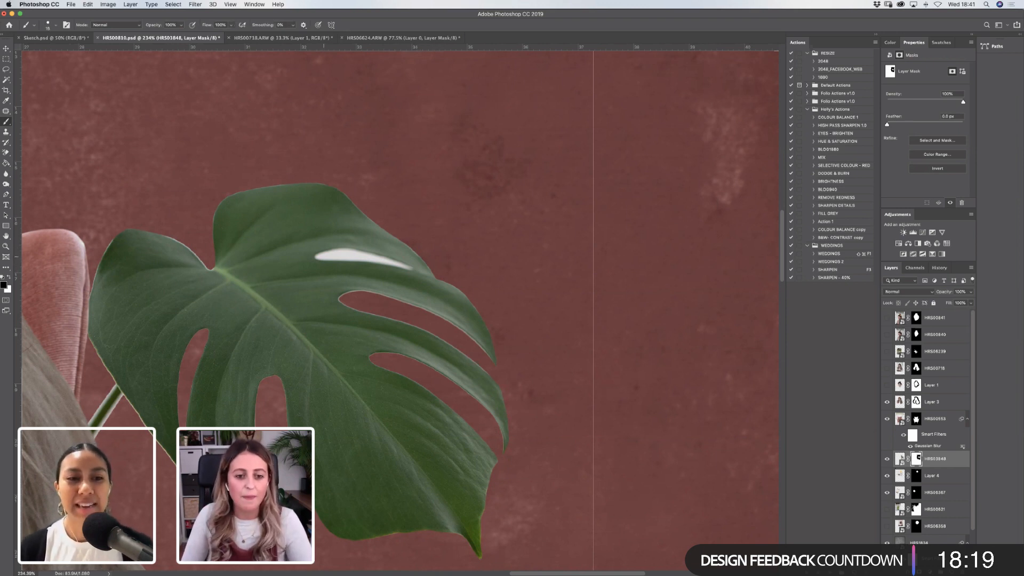
key("[")
left_click(338, 253)
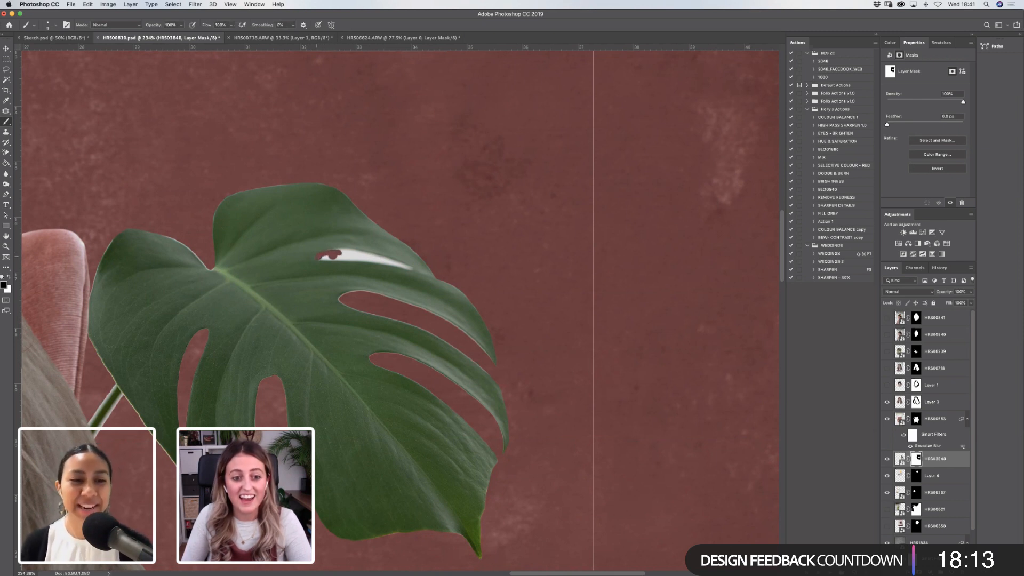
left_click(326, 259)
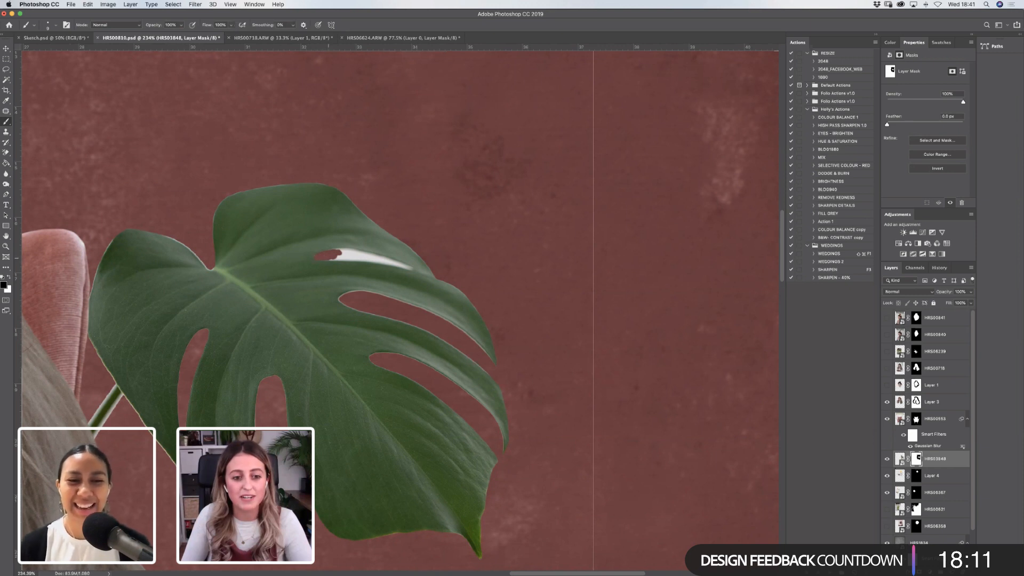
mouse_move(320, 258)
left_mouse_down()
mouse_move(340, 257)
mouse_move(324, 256)
left_mouse_up()
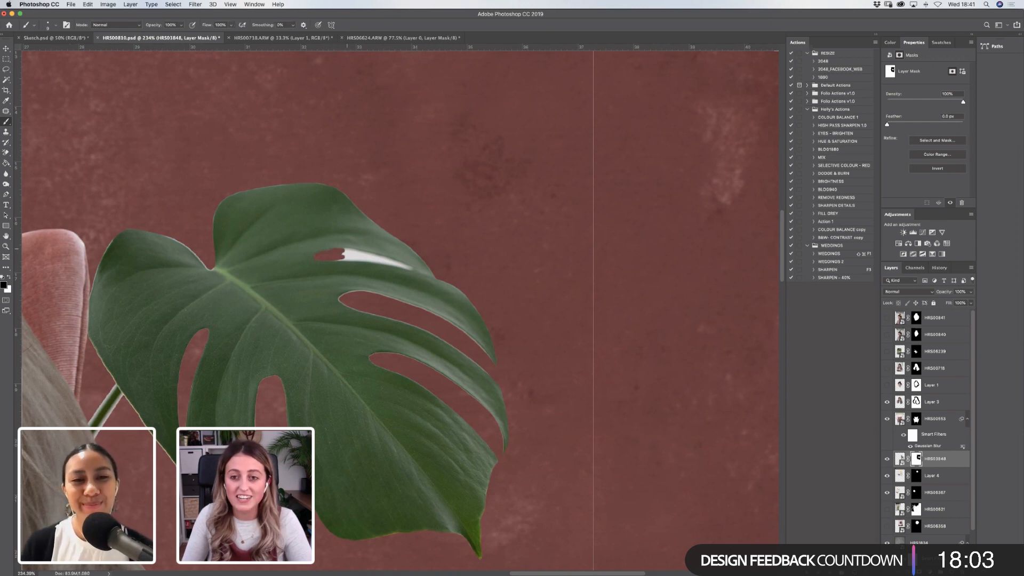
Mask out the rest of the white gap in small black strokes up to its narrow right tip.
key("bracketright")
key("bracketright")
key("bracketright")
left_click(341, 256)
key("bracketleft")
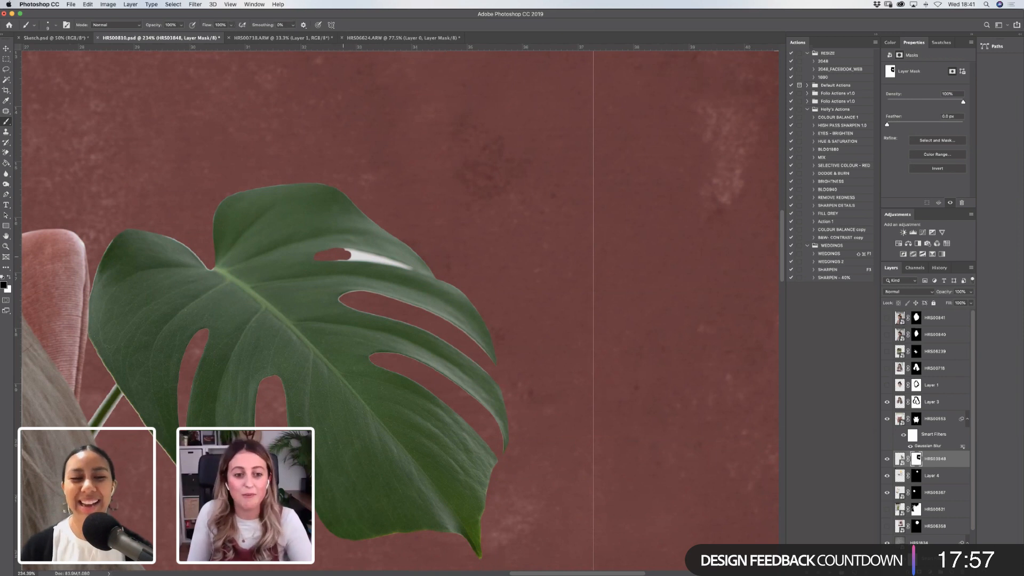
left_click_drag(346, 256, 367, 256)
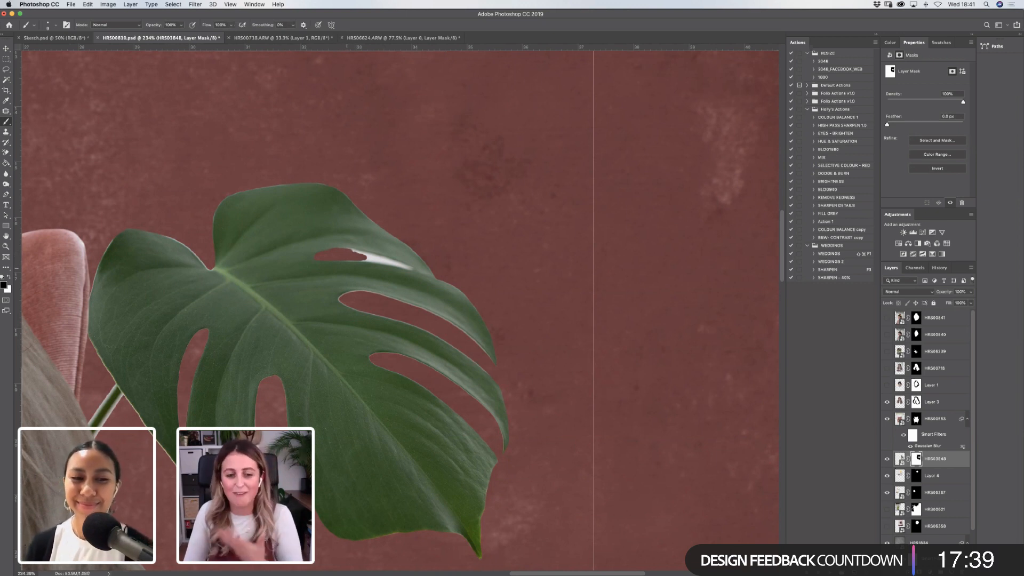
left_click_drag(358, 259, 367, 259)
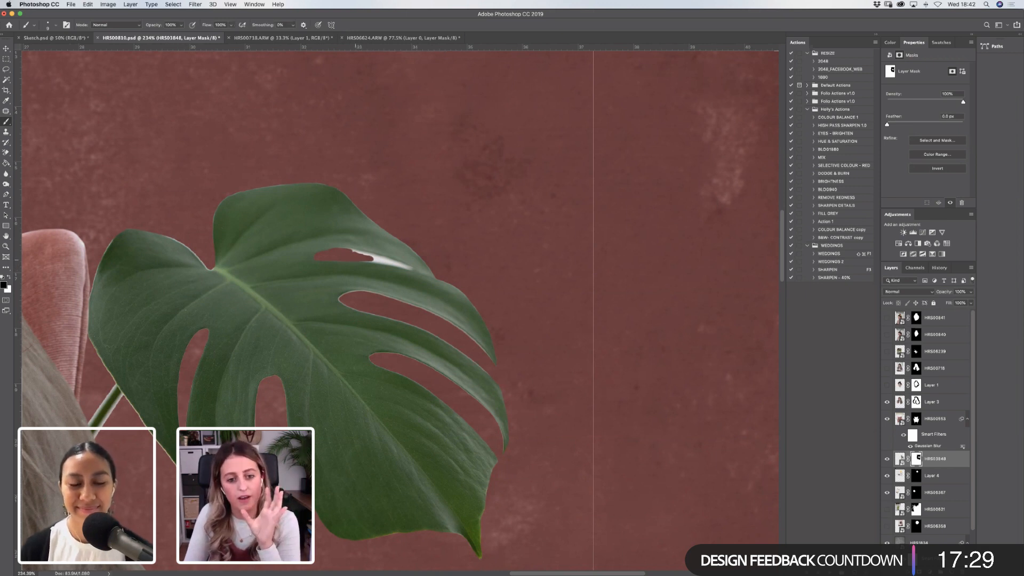
left_click_drag(372, 259, 382, 260)
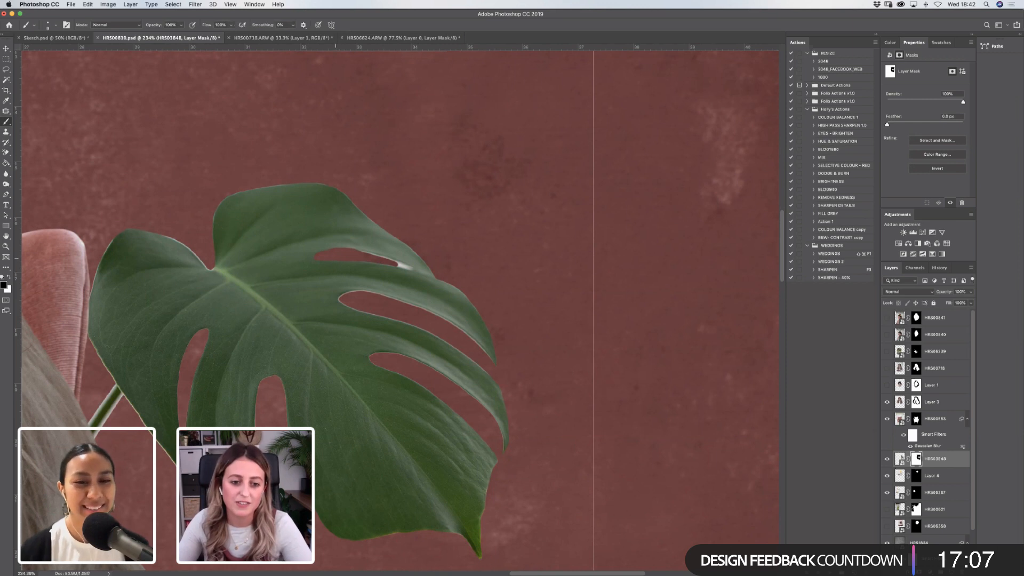
mouse_move(387, 262)
left_mouse_down()
mouse_move(410, 267)
mouse_move(391, 264)
left_mouse_up()
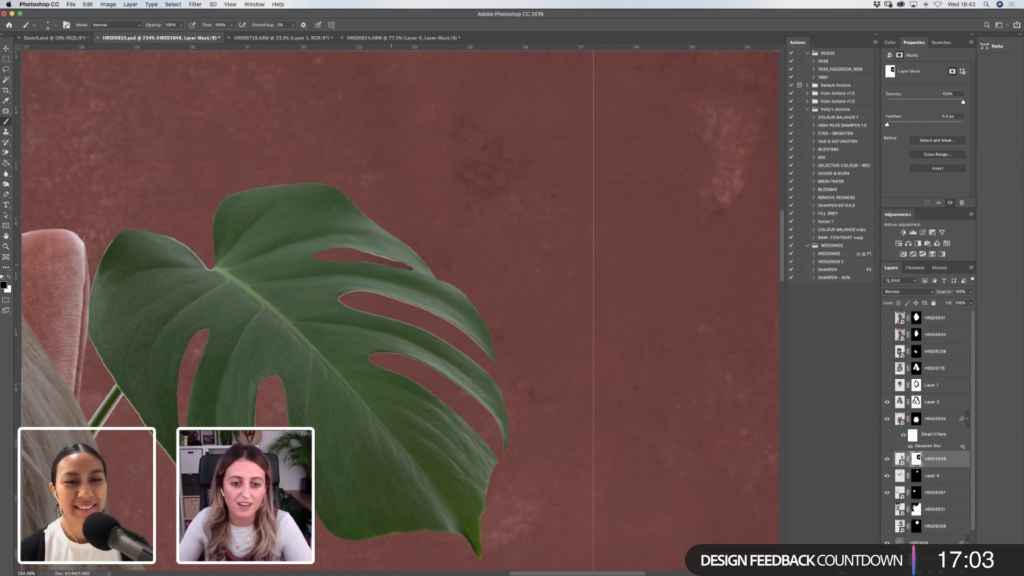
Clean the pale fringe along the leaf's stem and touch up its lower-left slit, alternating black and white on the mask.
key("x")
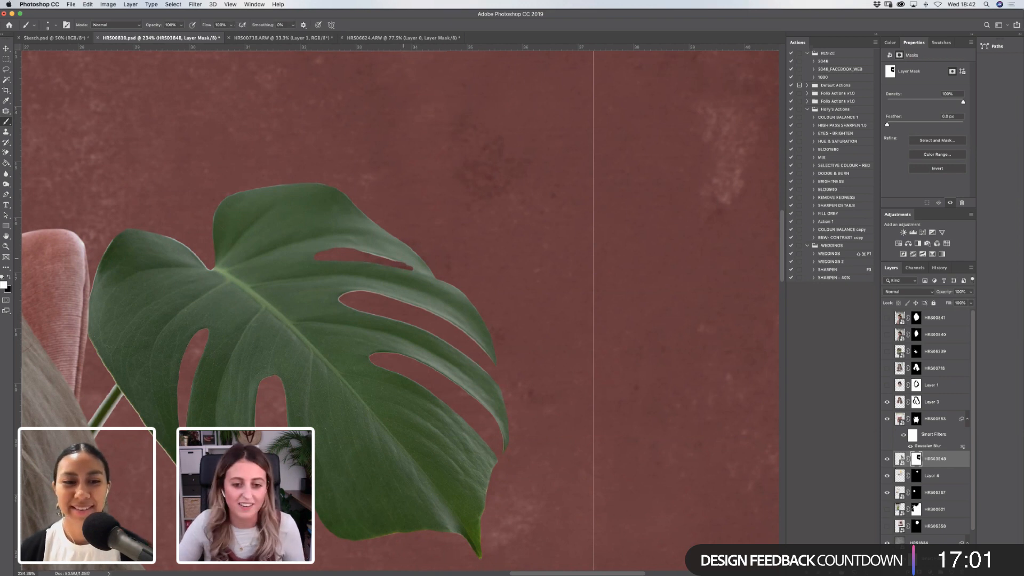
key("x")
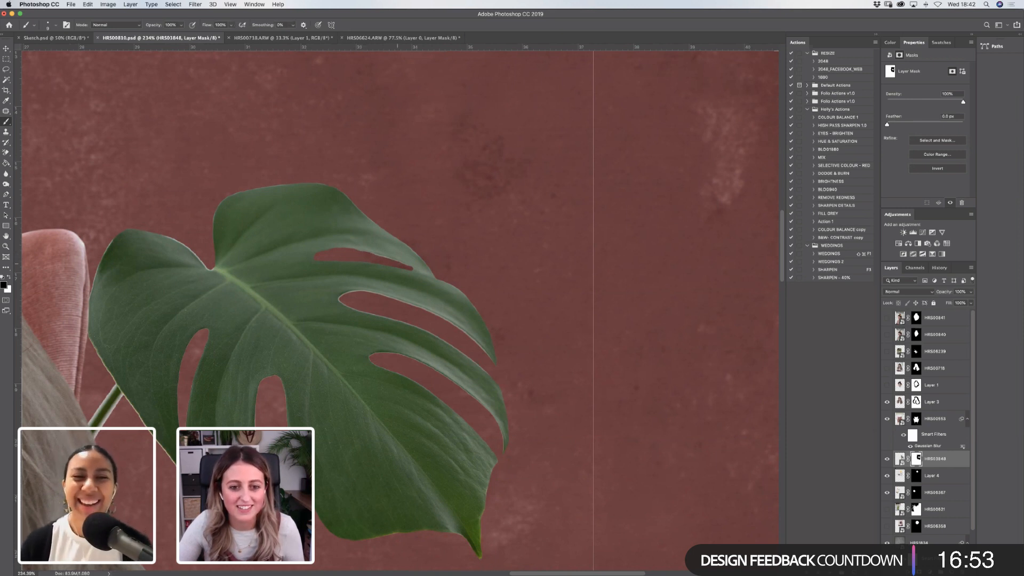
key("x")
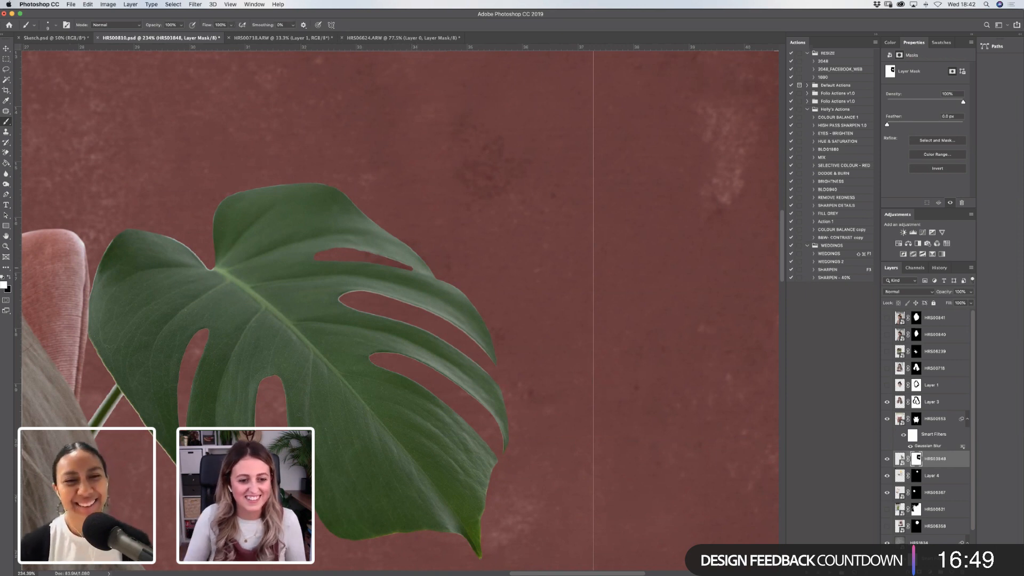
key("x")
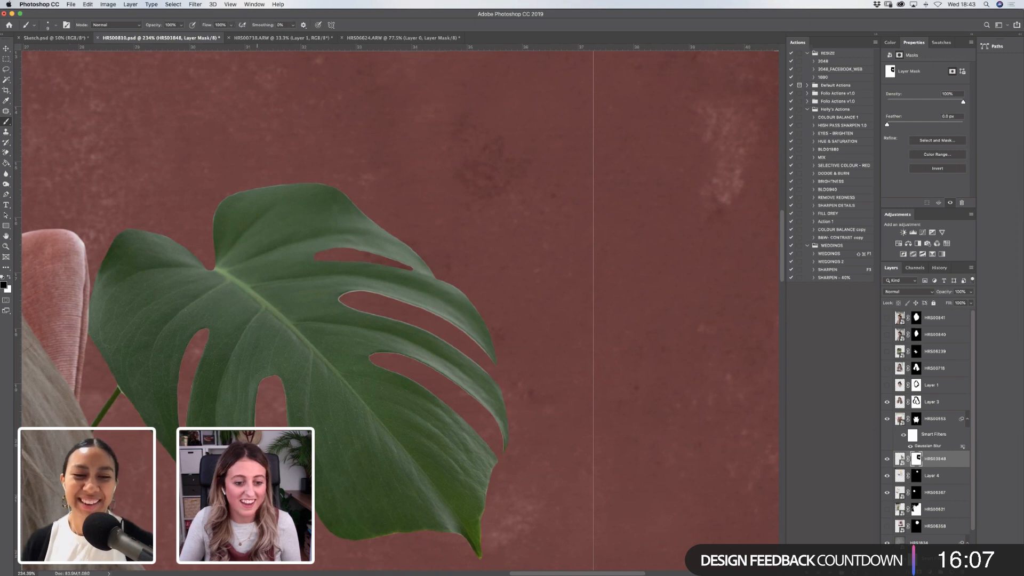
key("x")
left_click_drag(261, 403, 264, 427)
left_click_drag(267, 401, 261, 403)
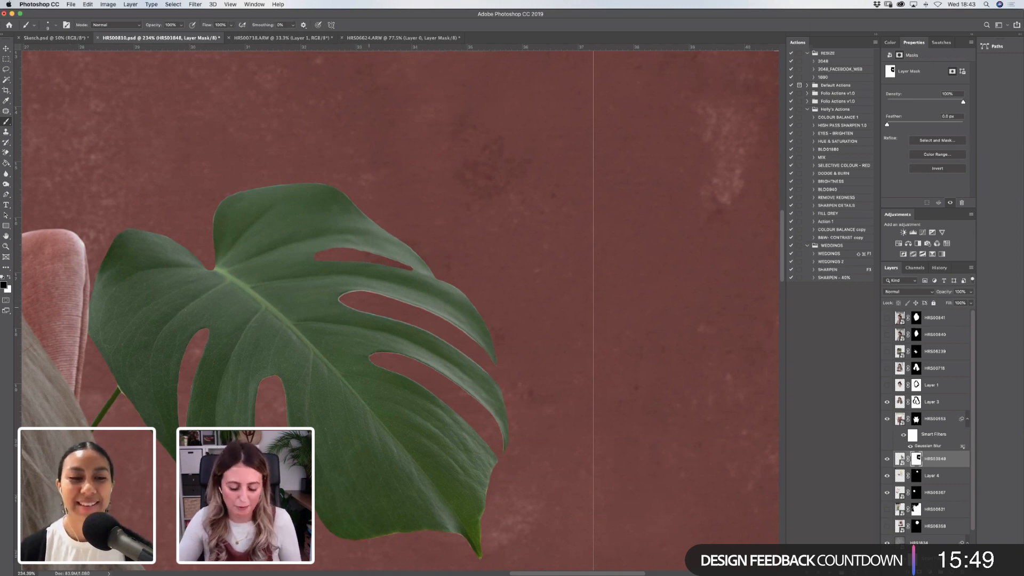
Paint away the pale fringe around the leaf's upper-right slit with a larger brush and return to the whole composition.
key("]")
key("]")
key("]")
key("]")
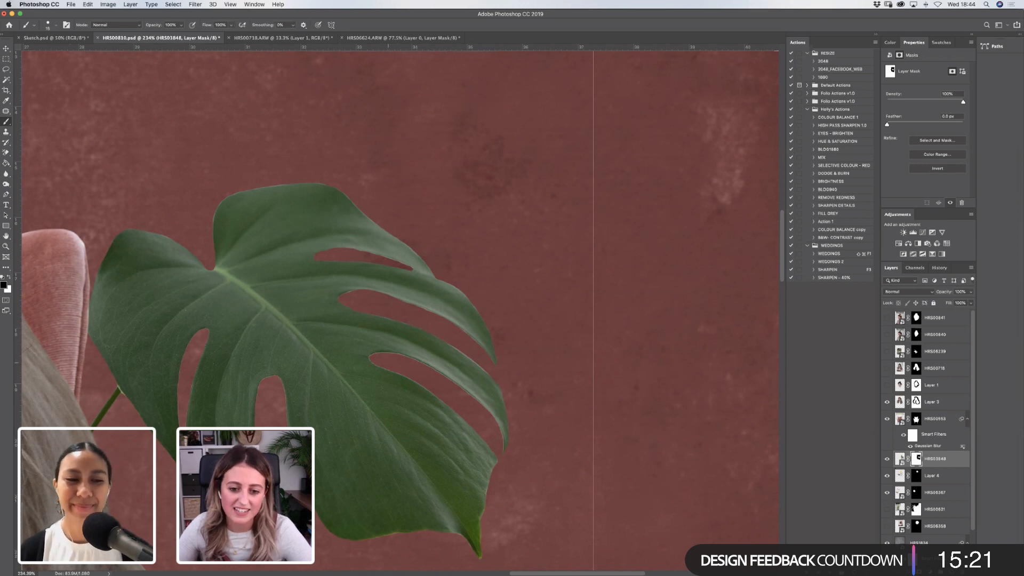
key("z")
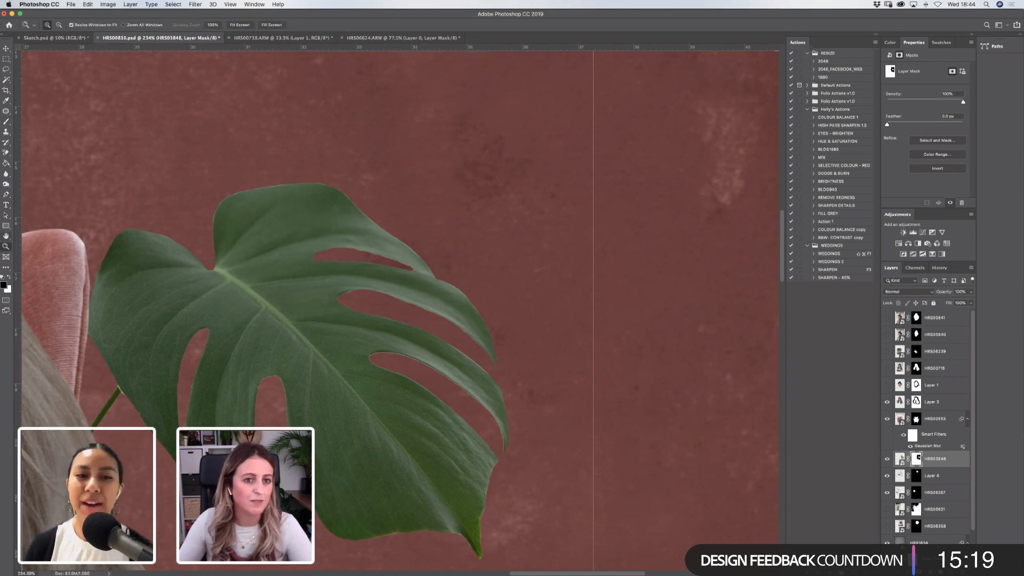
key("super+0")
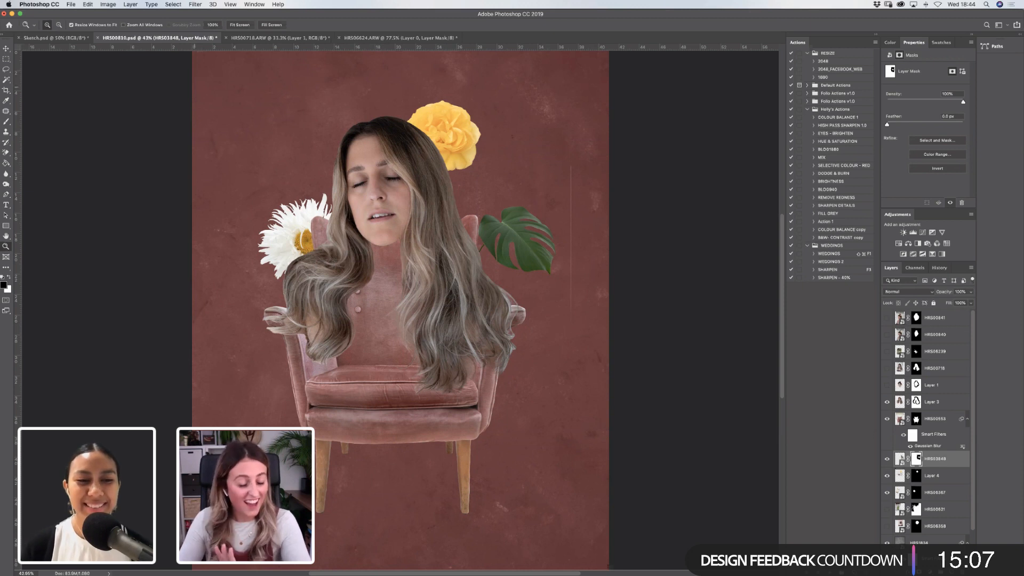
Move the monstera leaf up beside the woman's hair, just below the yellow flower, and review the full composition.
key("v")
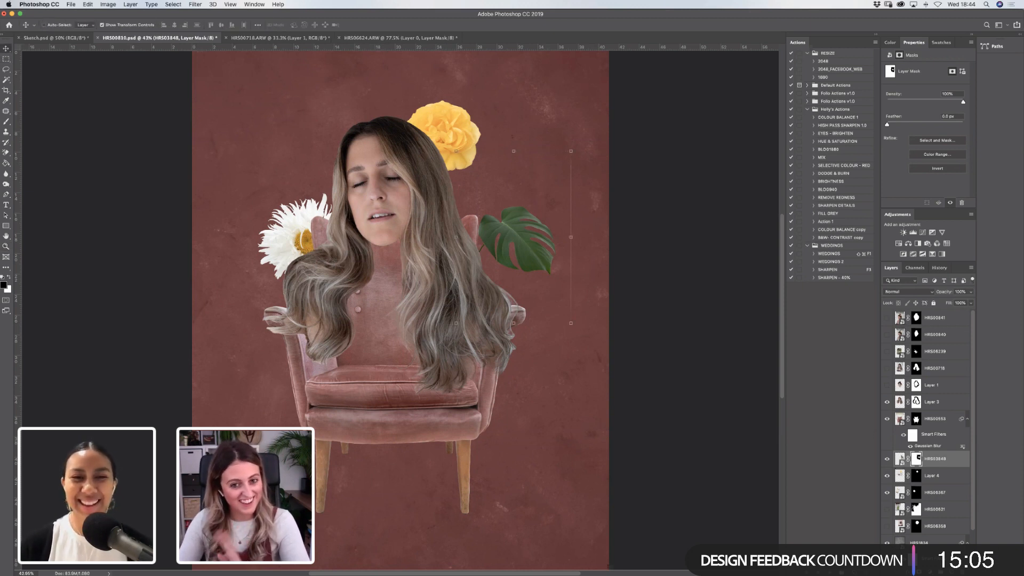
left_click_drag(530, 232, 525, 198)
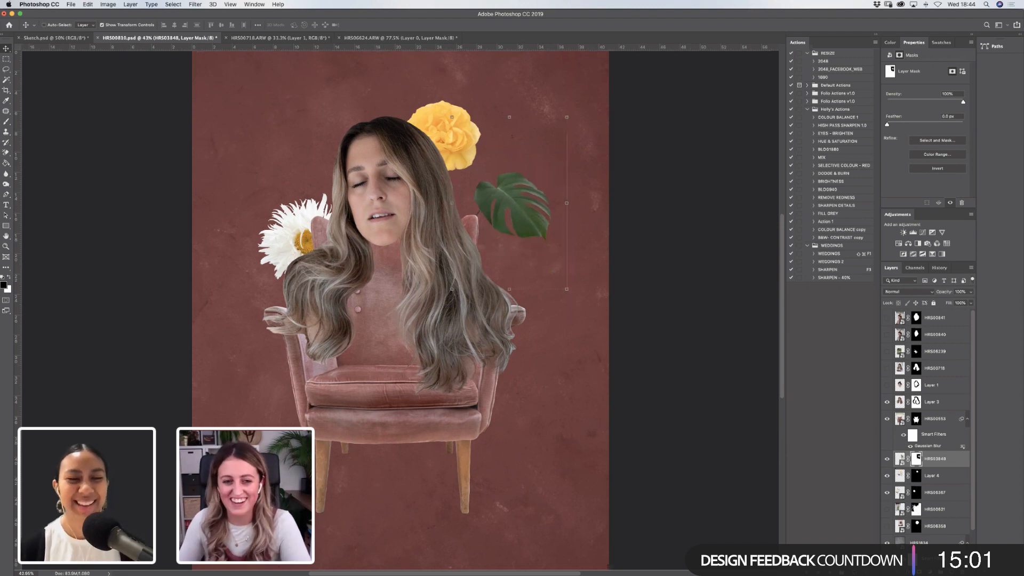
key("z")
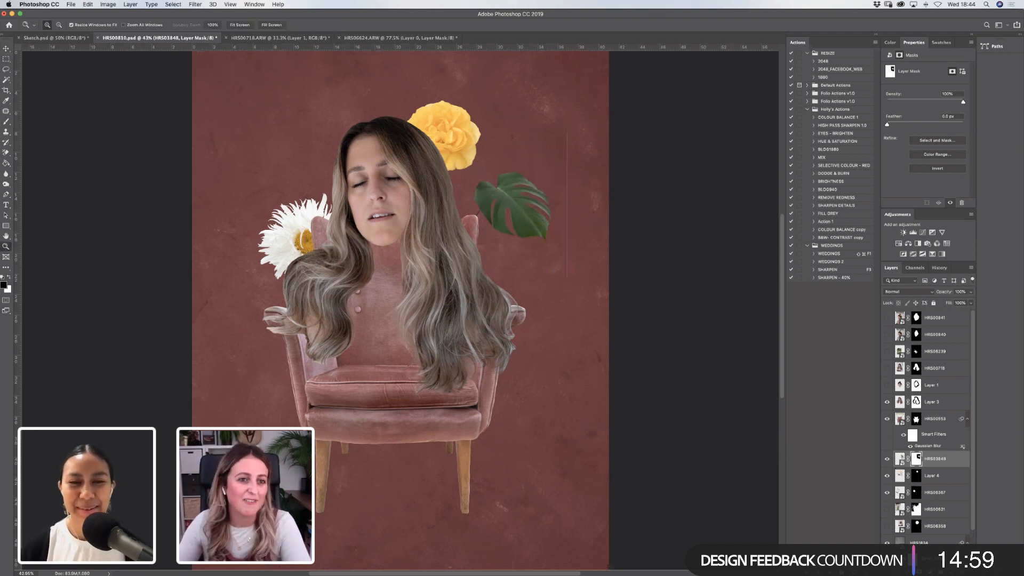
left_click(429, 257, "alt")
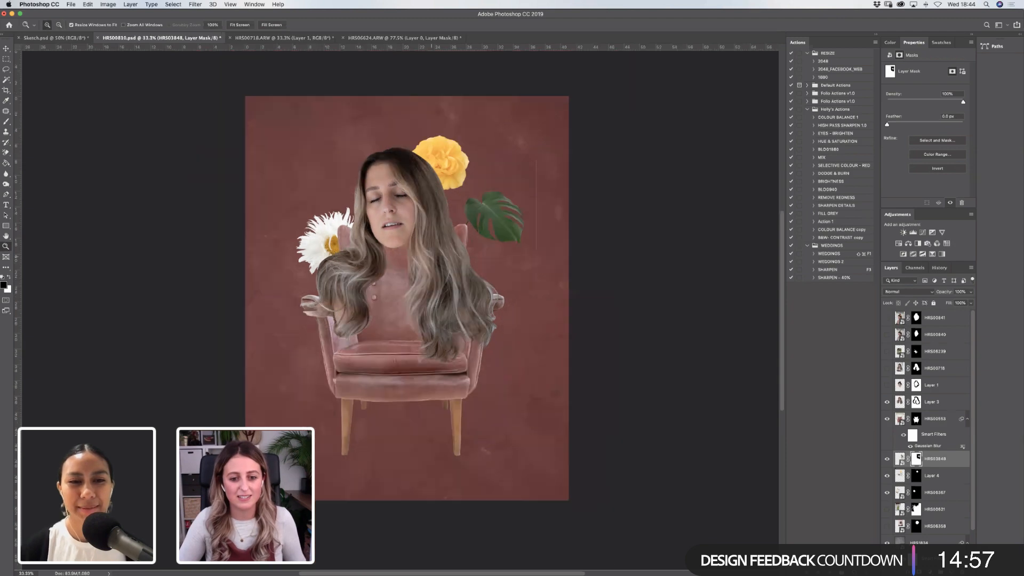
left_click_drag(258, 248, 581, 421)
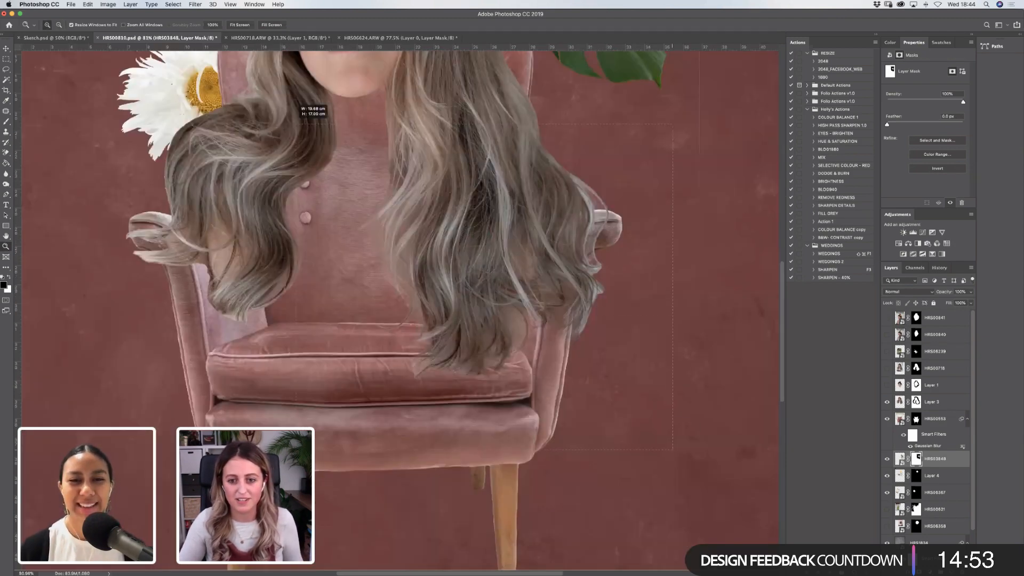
left_click(314, 106)
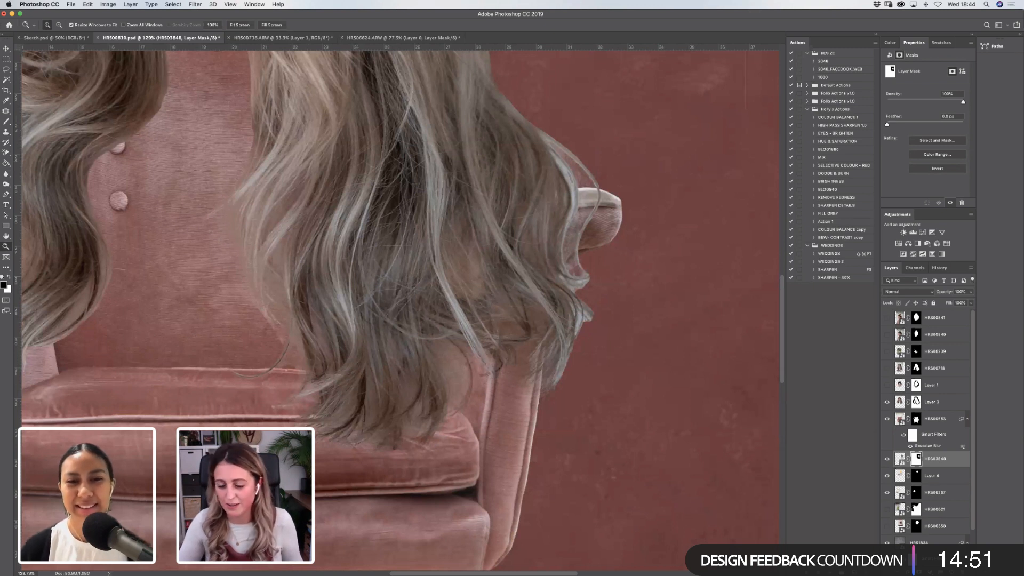
left_click(899, 401)
key("b")
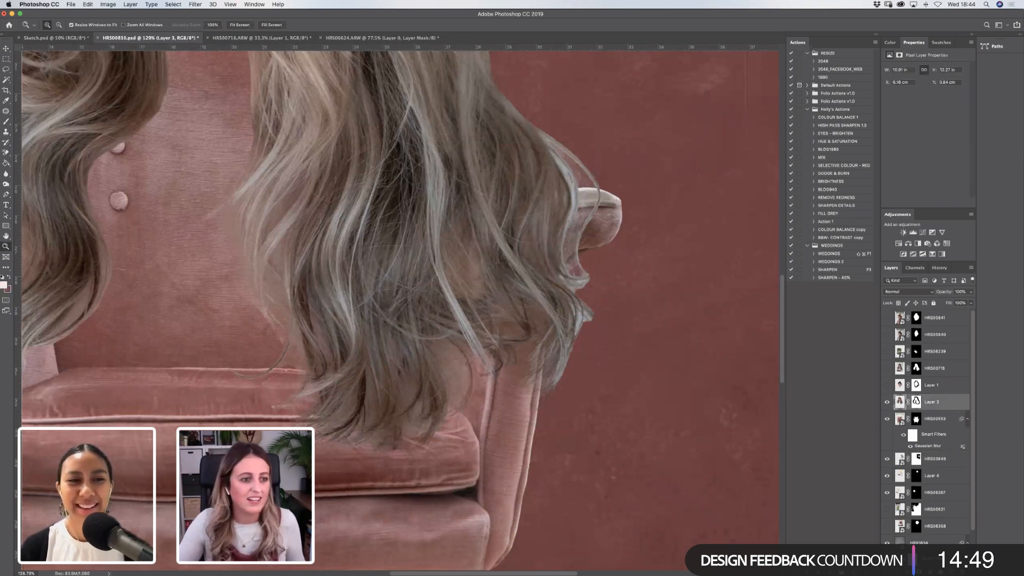
left_click_drag(587, 193, 585, 211)
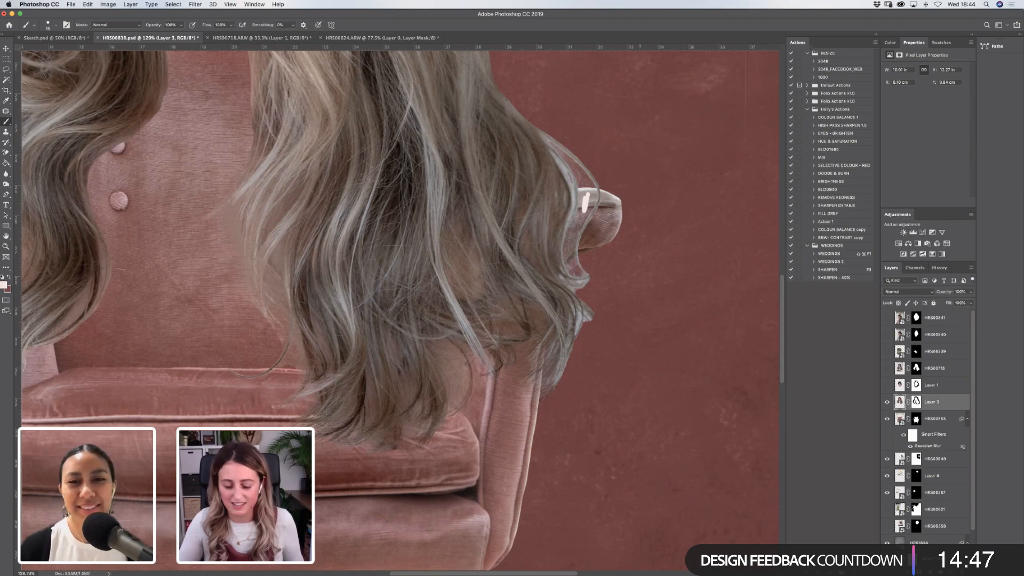
key("super+z")
Target the hair layer's mask and refine the loose strands where they overlap the chair's right armrest.
left_click(917, 402)
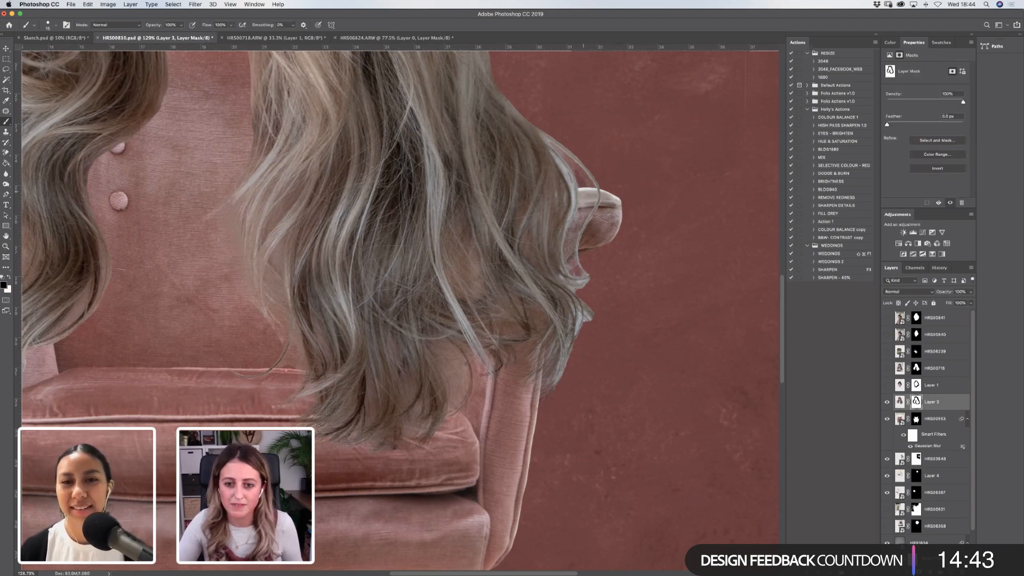
key("z")
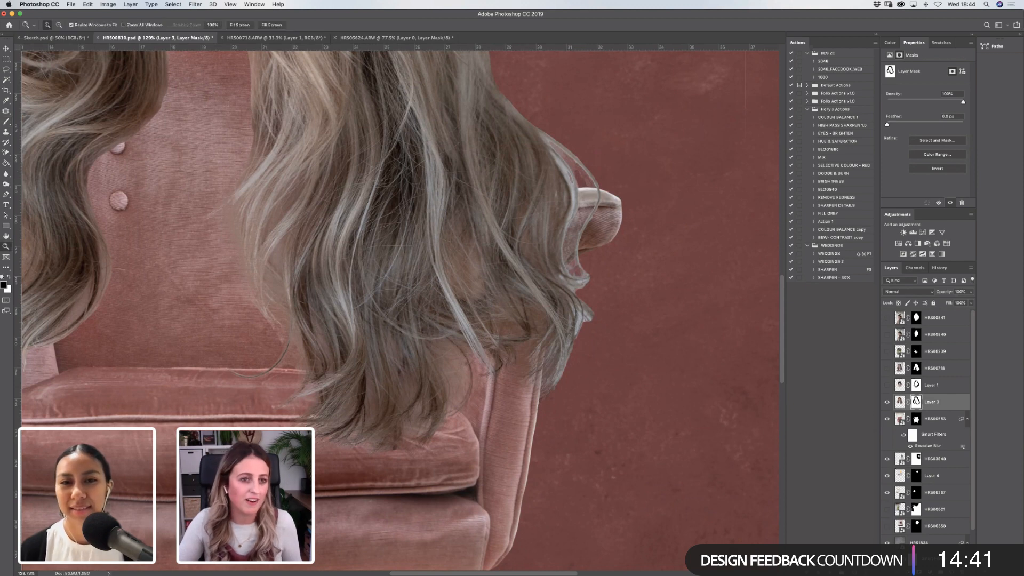
key("super+0")
mouse_move(570, 417)
left_mouse_down()
mouse_move(382, 250)
mouse_move(330, 226)
left_mouse_up()
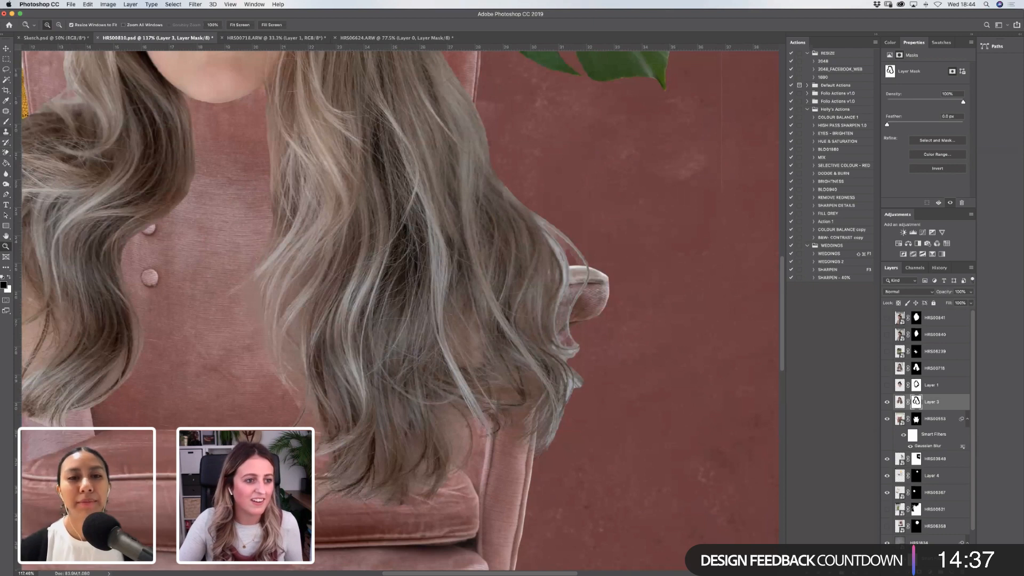
key("b")
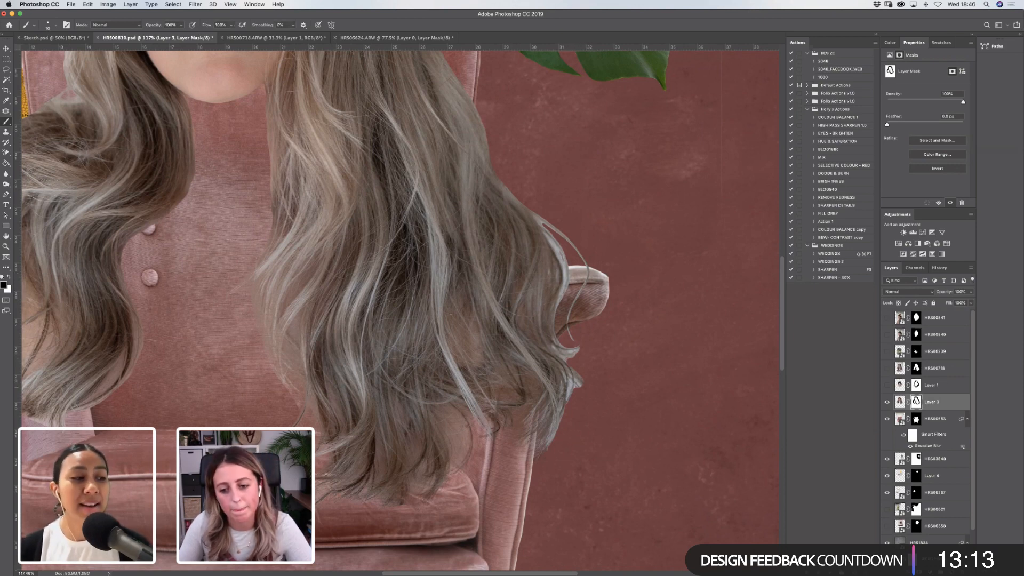
Try the Background Eraser on the hair layer beside the right armrest and return to the whole composition.
left_click(900, 402)
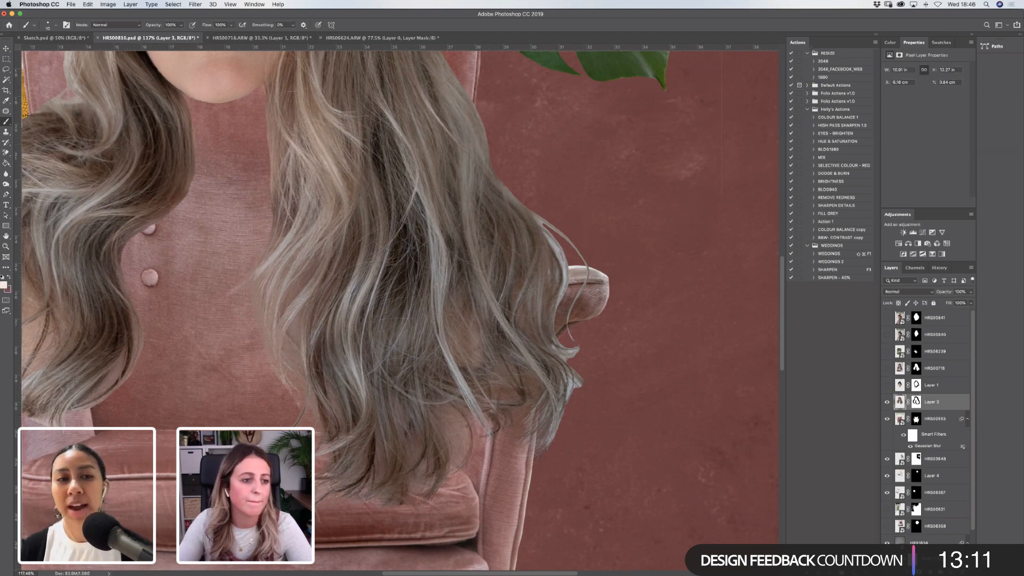
left_click(5, 152)
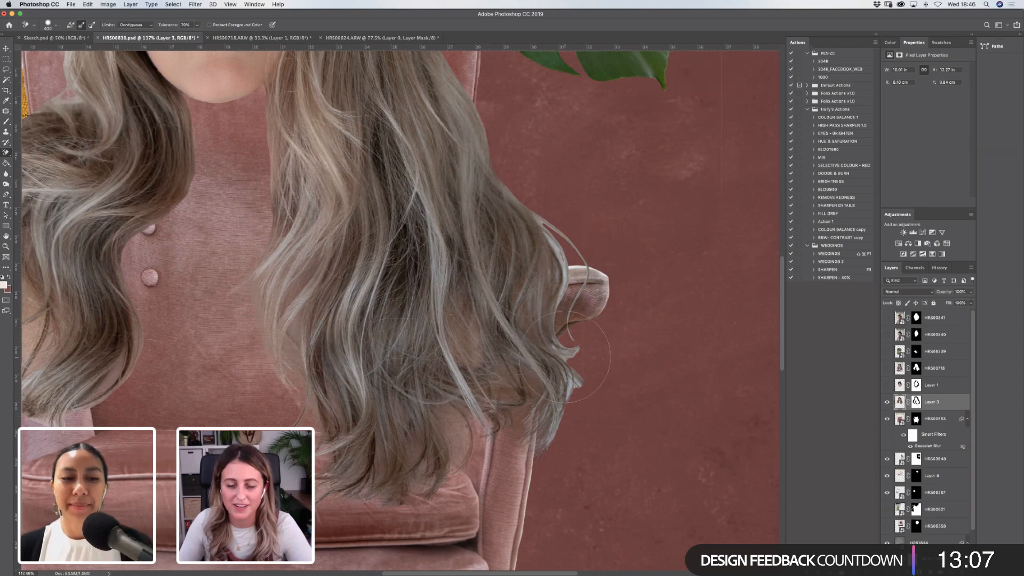
key("z")
left_click(239, 25)
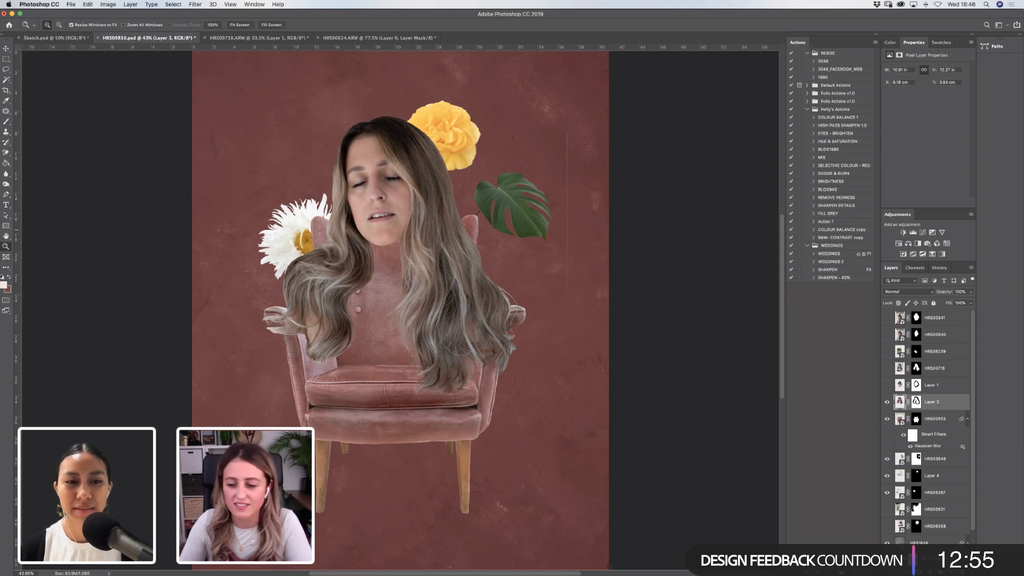
Select the armchair layer, HRS00553, and undo the blank layer added above it.
left_click(934, 419)
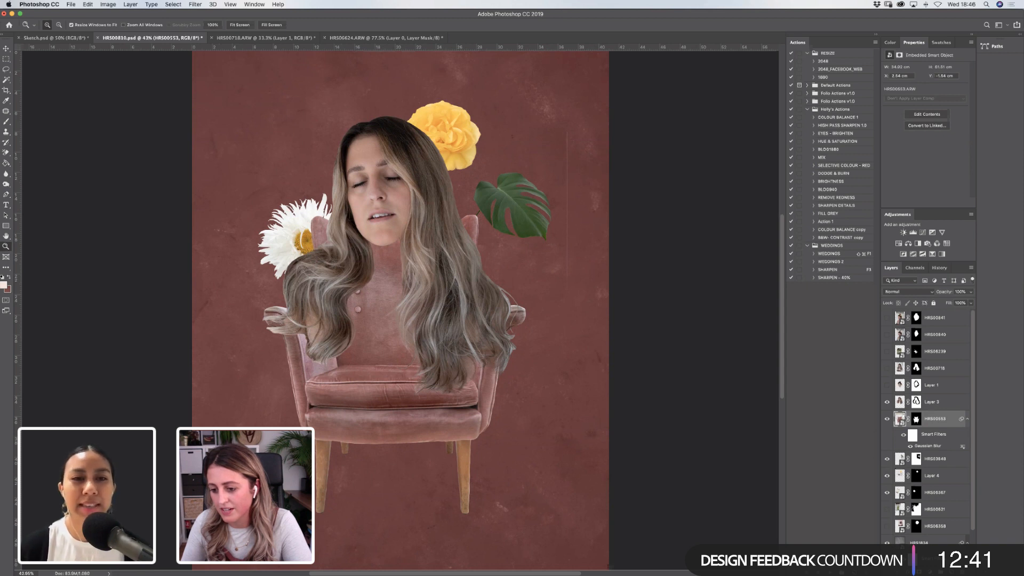
key("alt+shift+super+n")
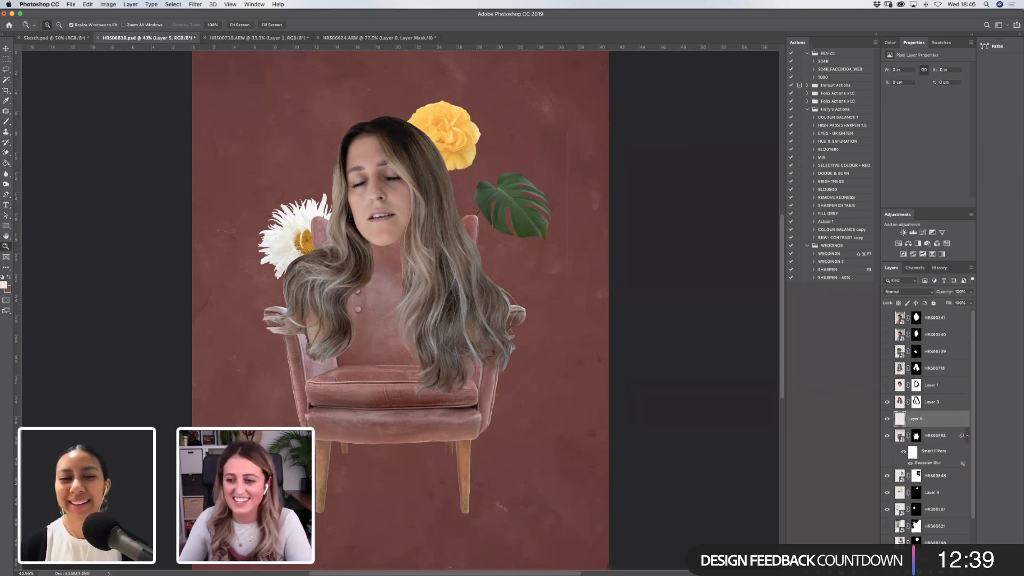
key("super+z")
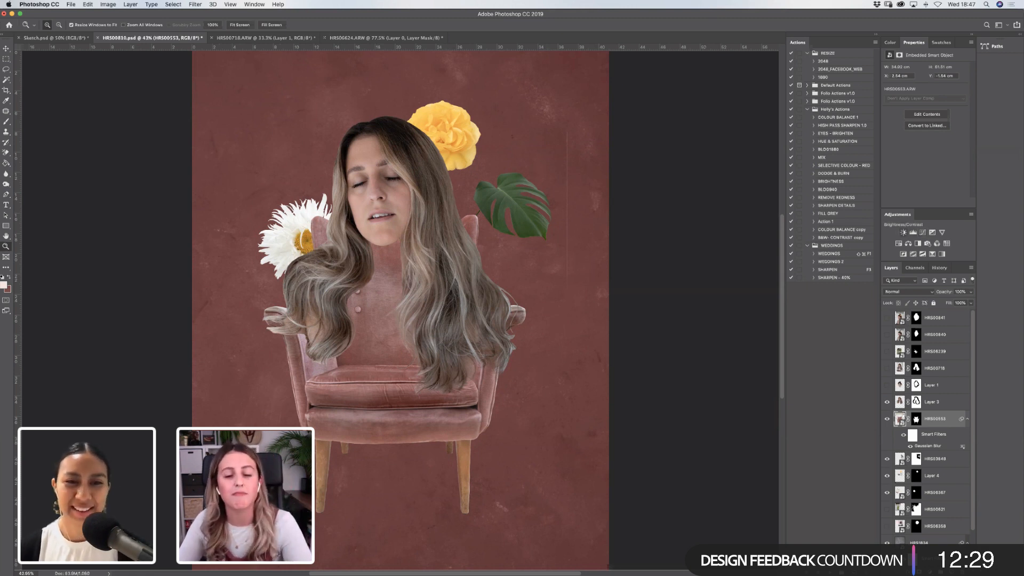
Switch to Chrome, view the "Going Bananas" post in the Instagram portfolio, and return to Photoshop.
left_click(347, 559)
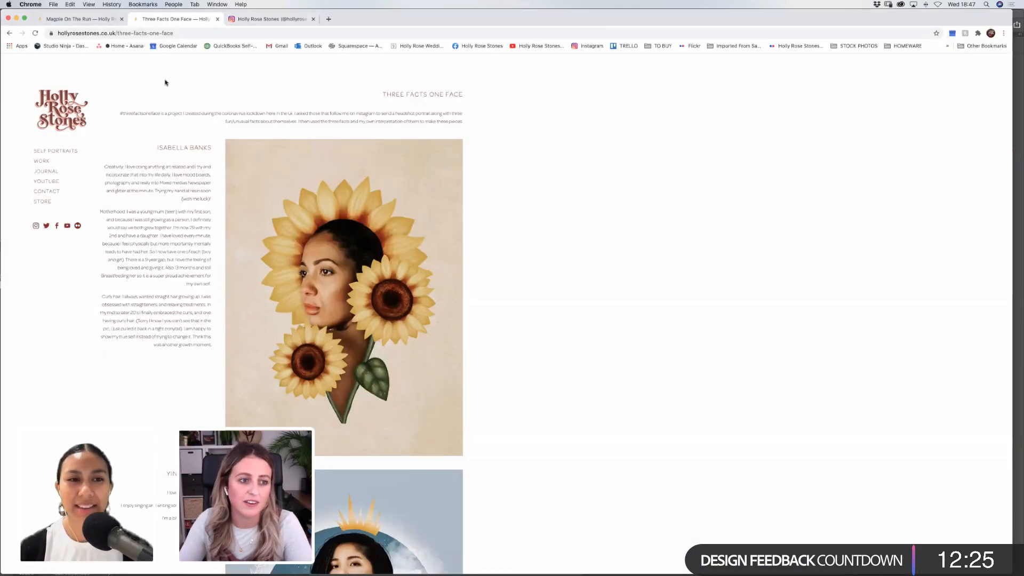
key("ctrl+Tab")
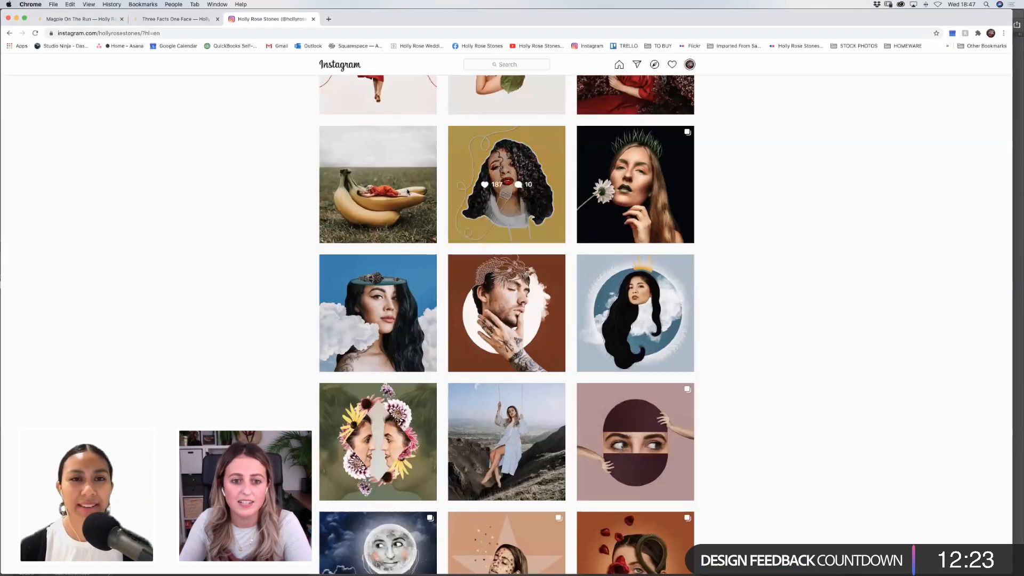
left_click(511, 226)
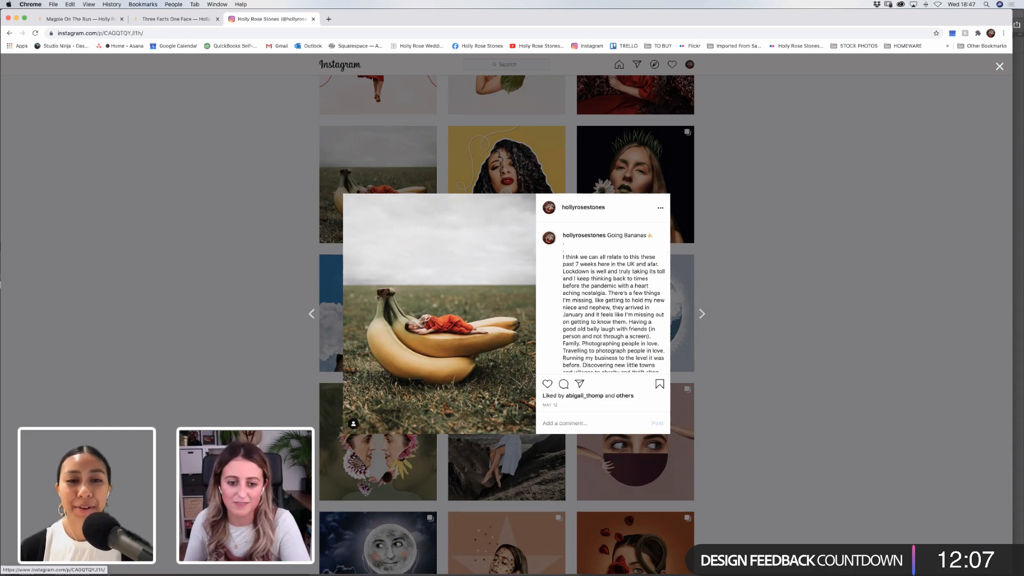
mouse_move(402, 572)
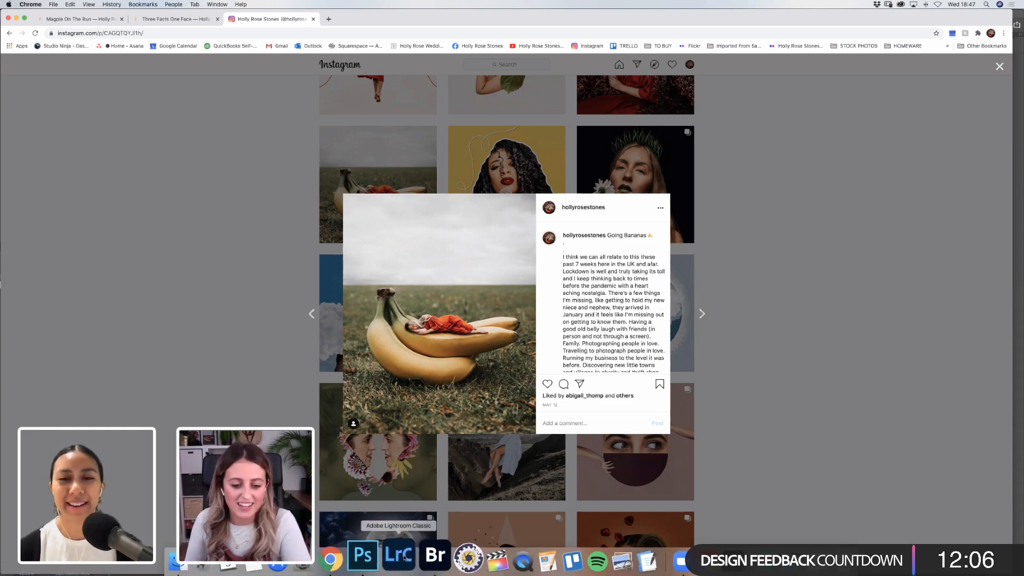
left_click(375, 556)
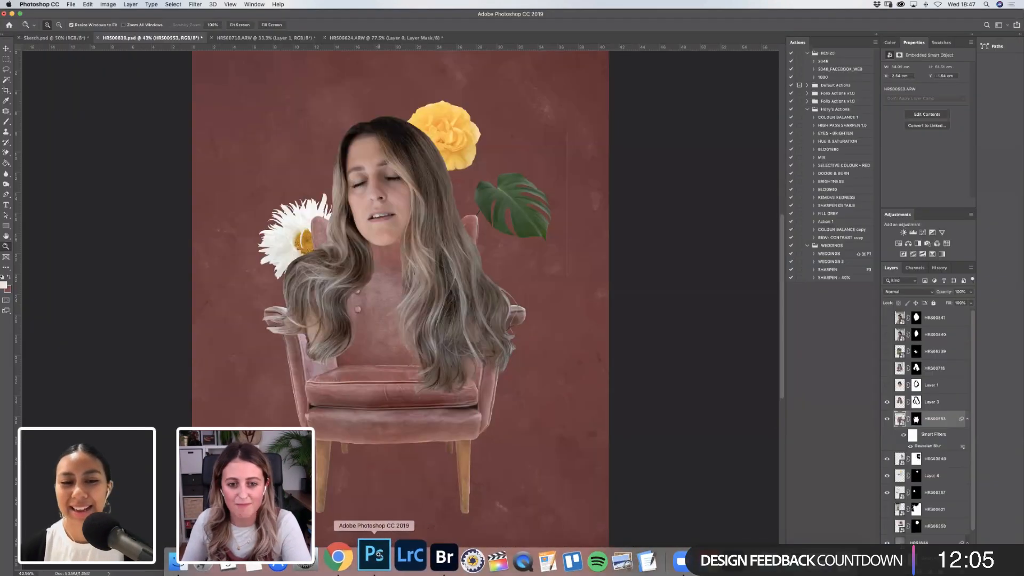
Add a darkening Curves adjustment above the armchair layer, pulling the midpoint down to output about 100, and set its blend mode to Overlay.
left_click(922, 236)
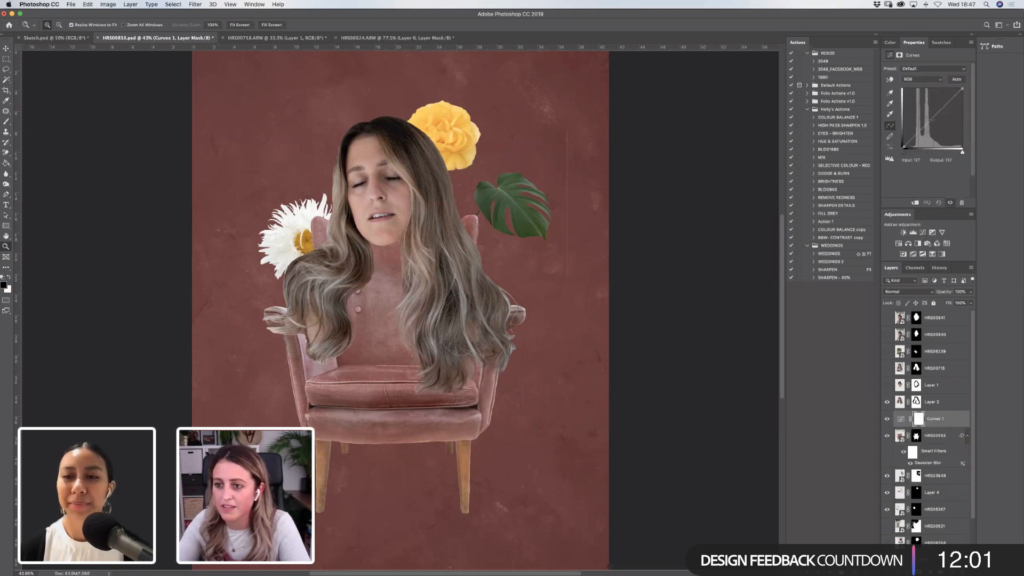
left_click_drag(934, 117, 939, 124)
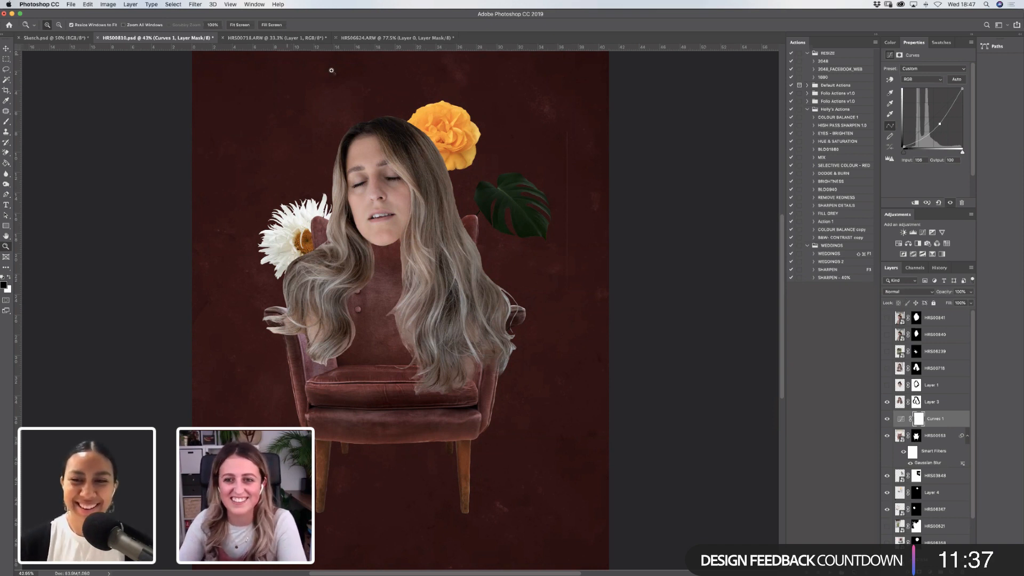
left_click(902, 293)
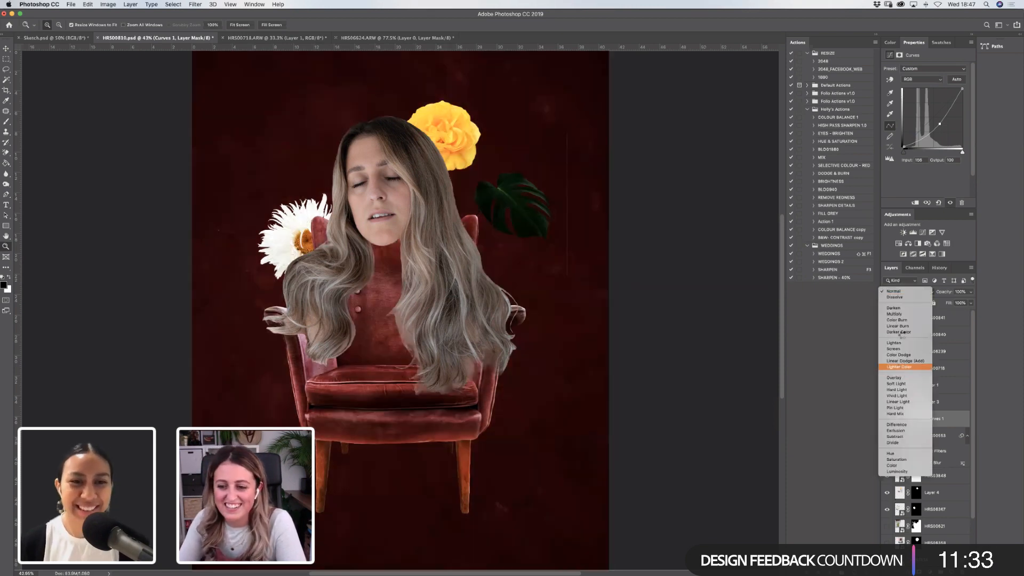
left_click(902, 377)
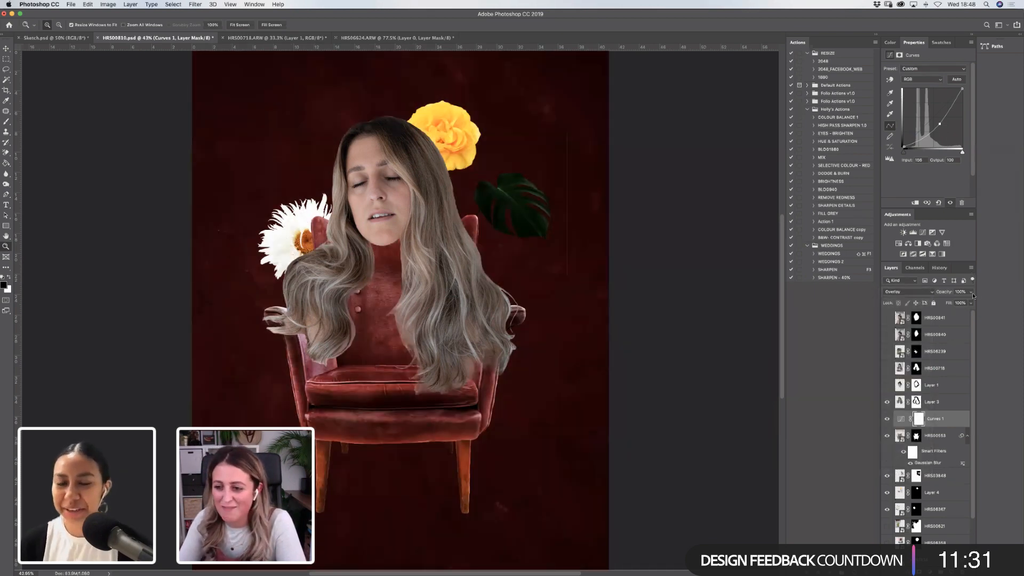
Keep the Overlay blend mode on the Curves adjustment and lower its opacity to 40%.
left_click(903, 292)
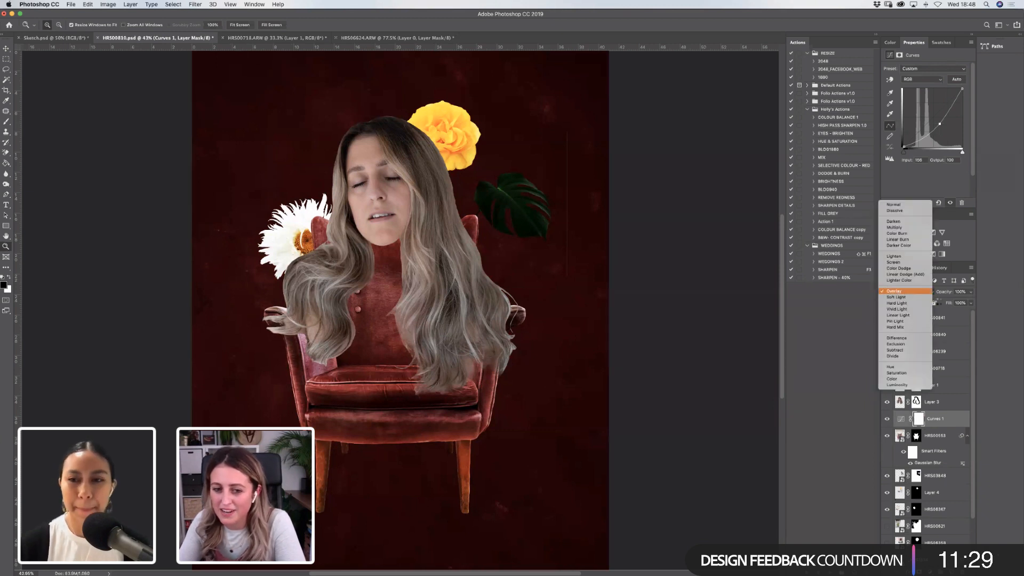
left_click(937, 297)
left_click(904, 291)
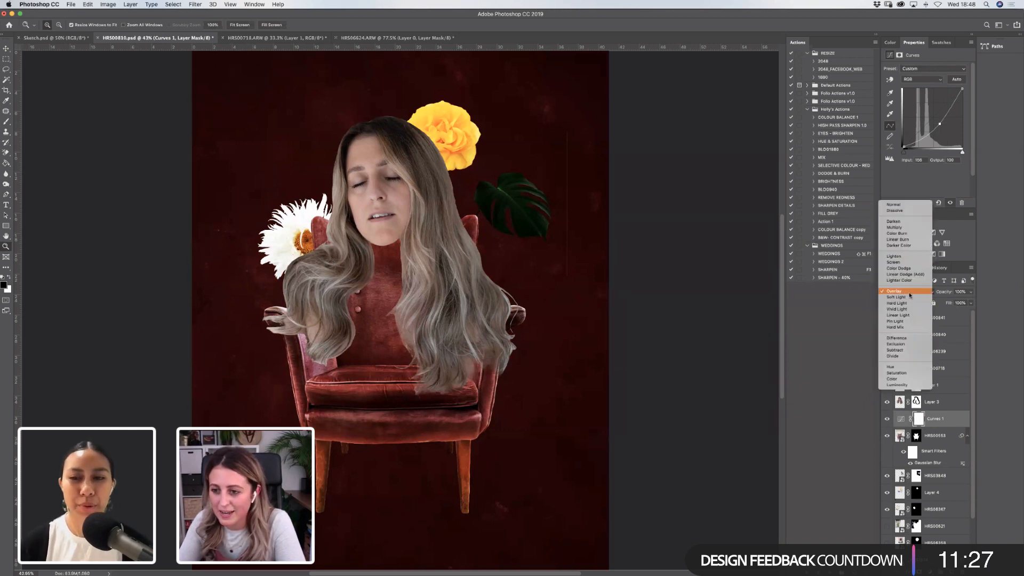
left_click(958, 297)
left_click(970, 292)
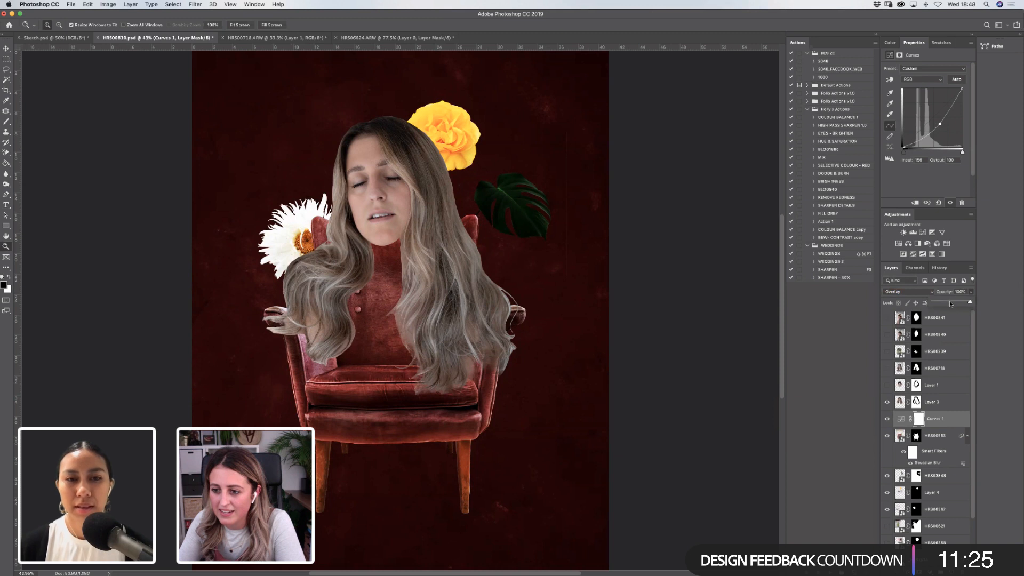
left_click_drag(950, 303, 948, 303)
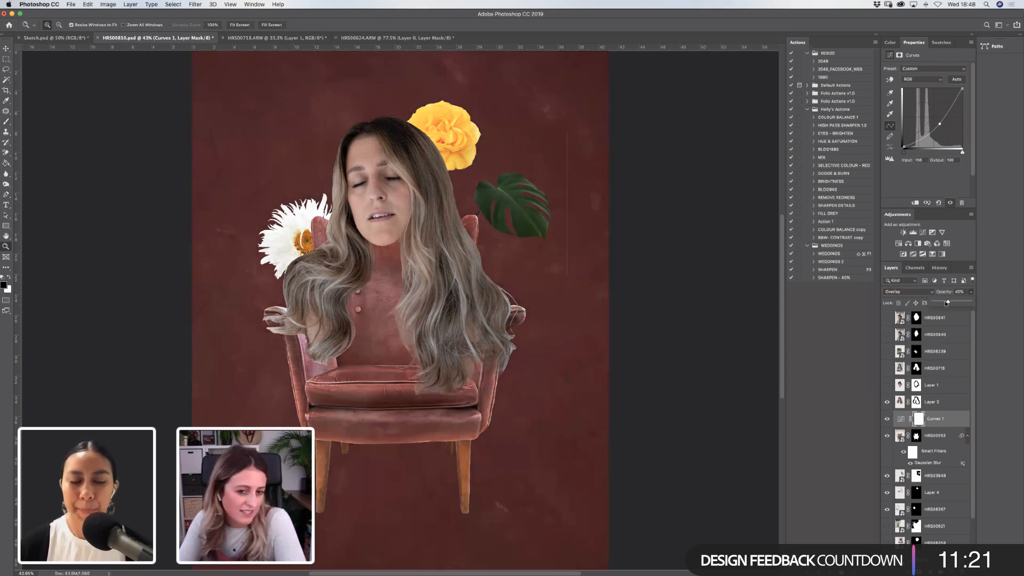
Invert the Curves adjustment's mask to black so the darkening is hidden.
left_click(916, 421)
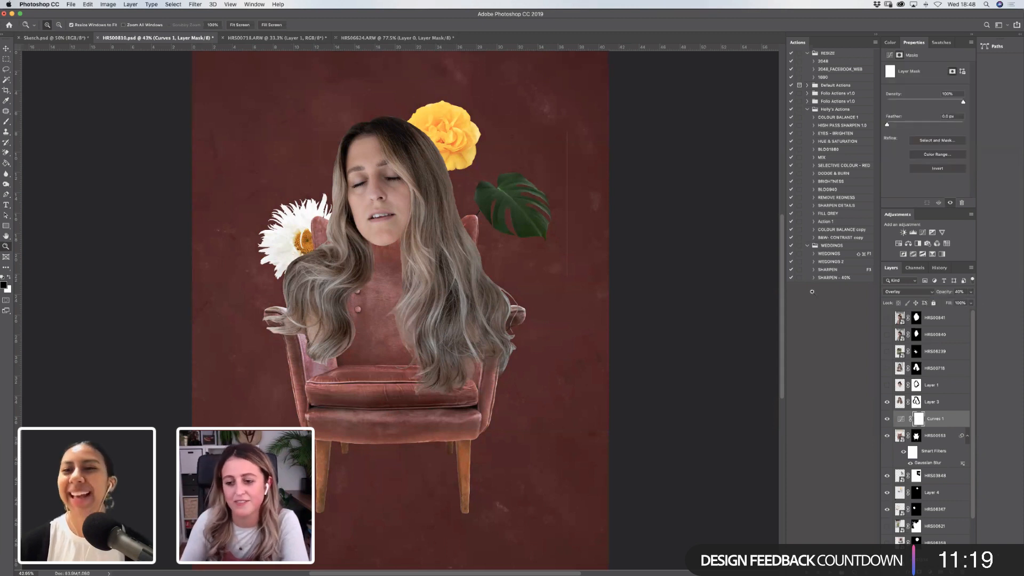
key("b")
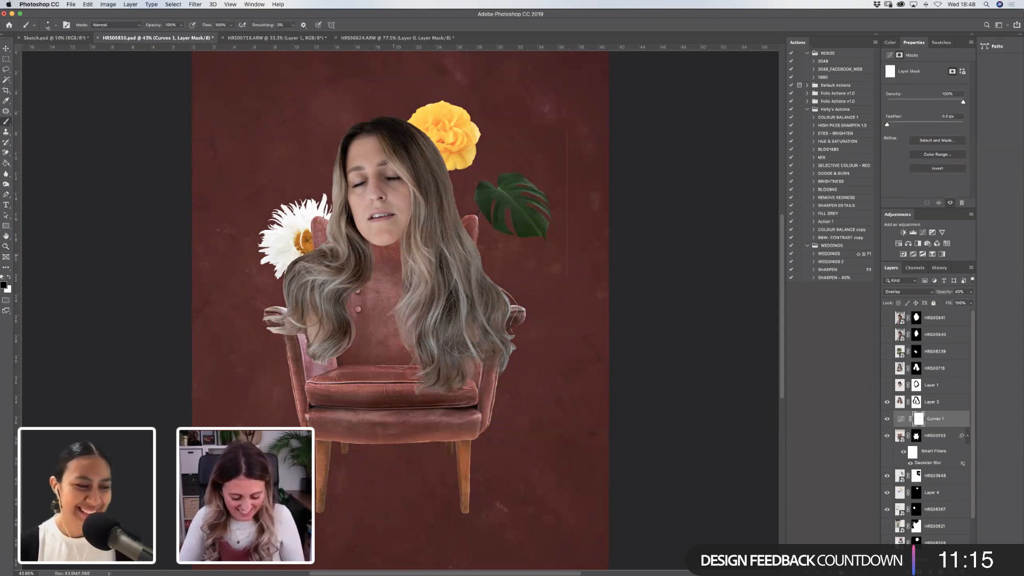
key("super+i")
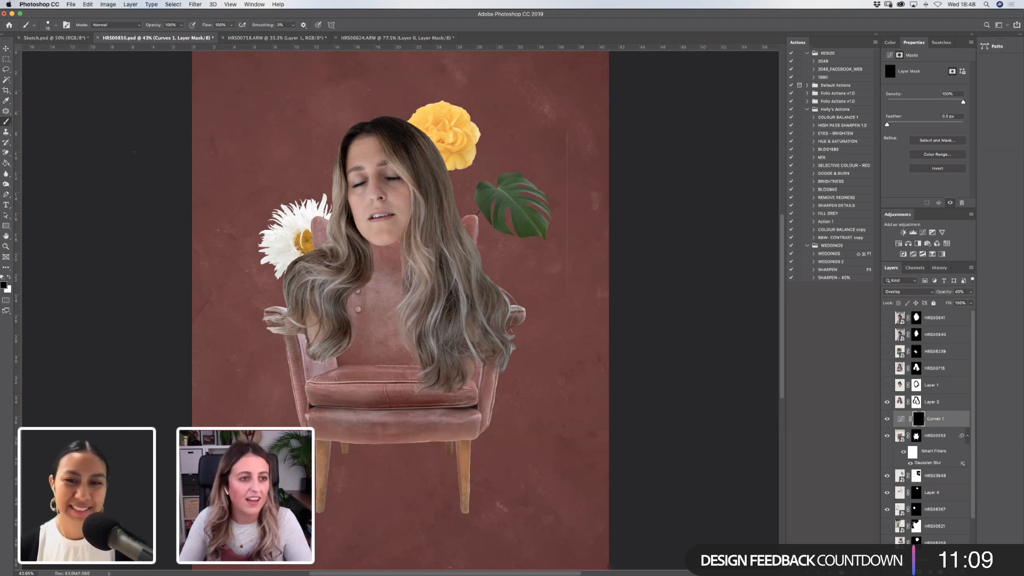
Paint a shadow onto the chair back below the chin with a larger Soft Round brush in white on the Curves mask.
left_click(48, 24)
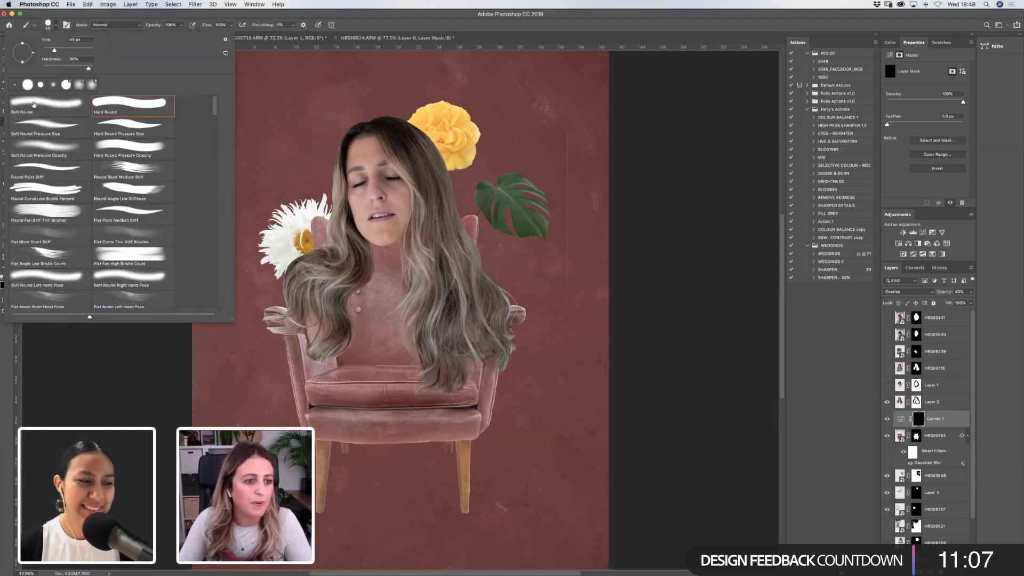
left_click(29, 106)
key("Return")
key("bracketright")
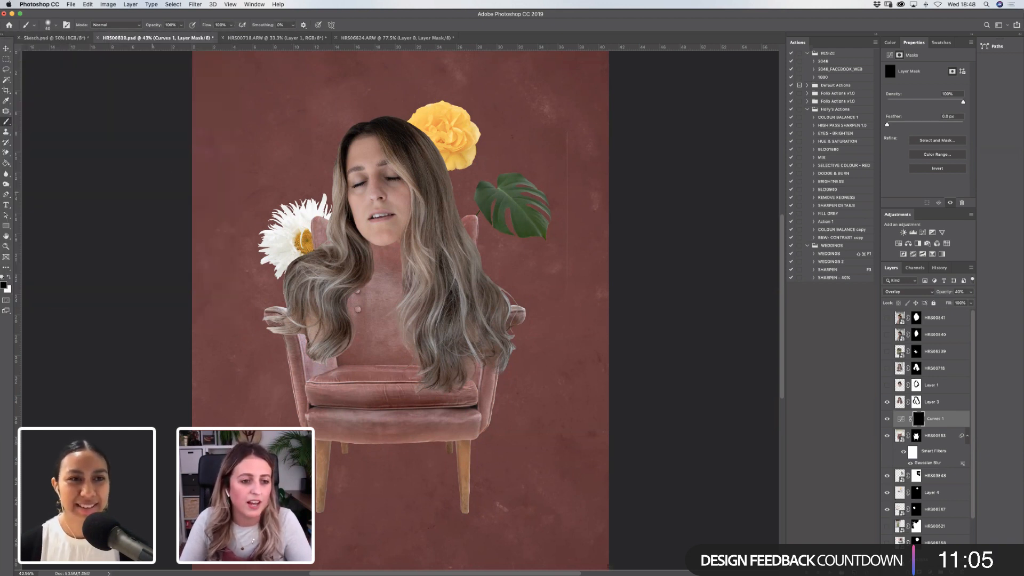
key("bracketright")
key("bracketright")
key("bracketright")
key("bracketright")
key("bracketright")
key("bracketright")
key("bracketright")
key("bracketright")
key("bracketright")
key("bracketright")
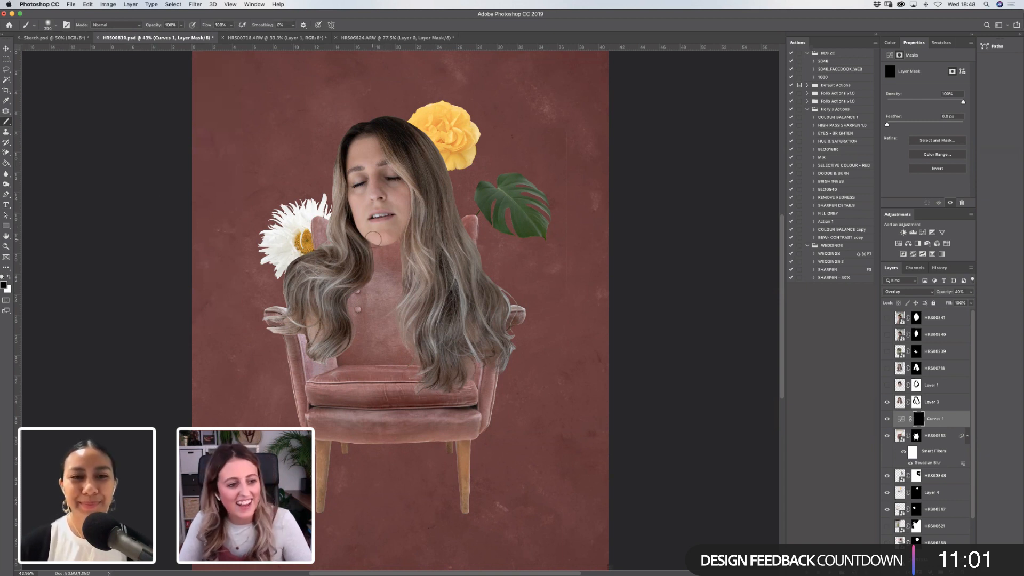
key("bracketright")
key("x")
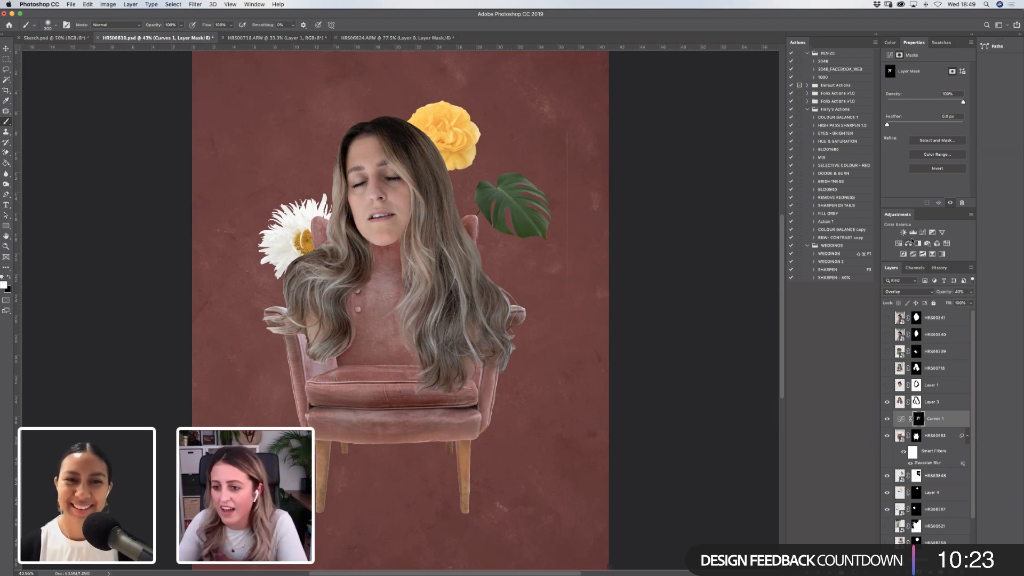
Add a Levels adjustment above the Curves layer with the black input at 23 and the white input at 247.
left_click(913, 232)
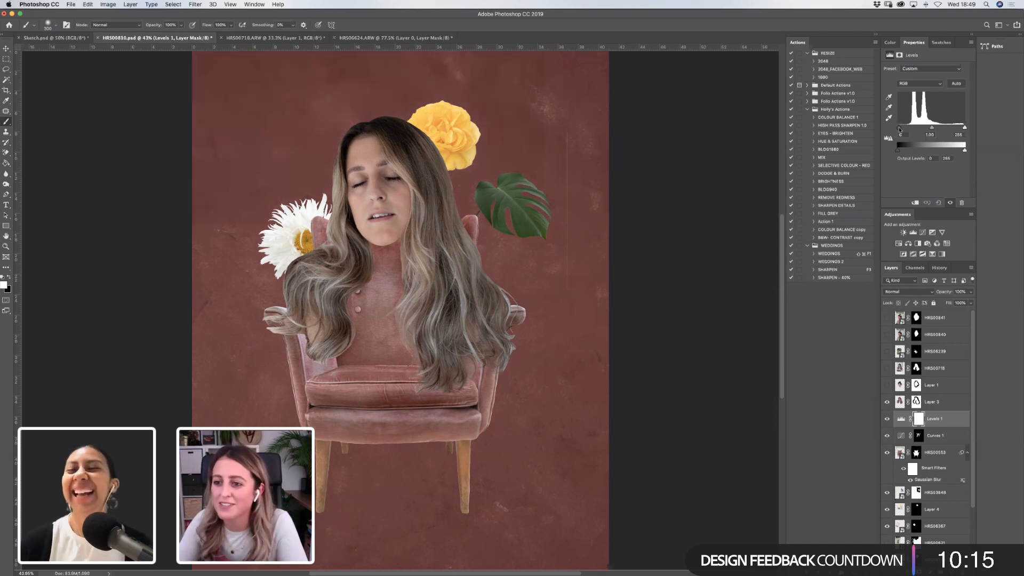
left_click_drag(901, 129, 906, 128)
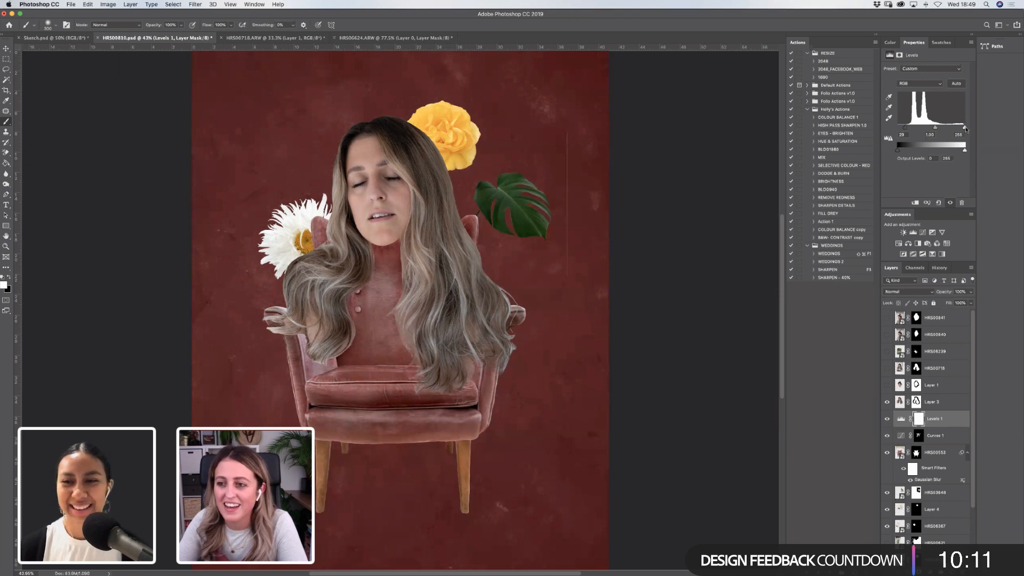
left_click_drag(907, 129, 963, 129)
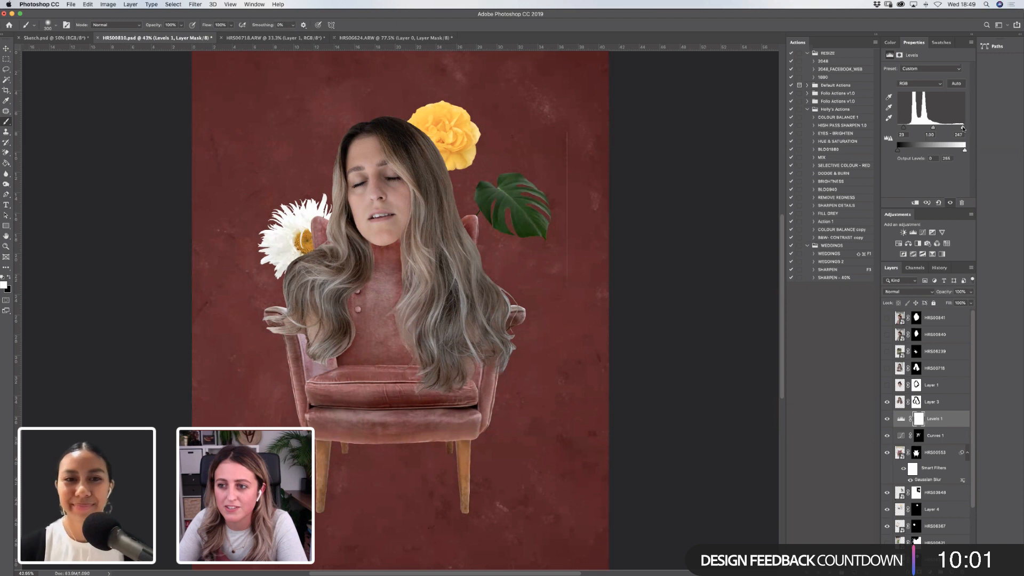
Keep the Levels adjustment in Normal blend mode and lower its opacity to about 38%.
left_click(895, 295)
left_click(940, 287)
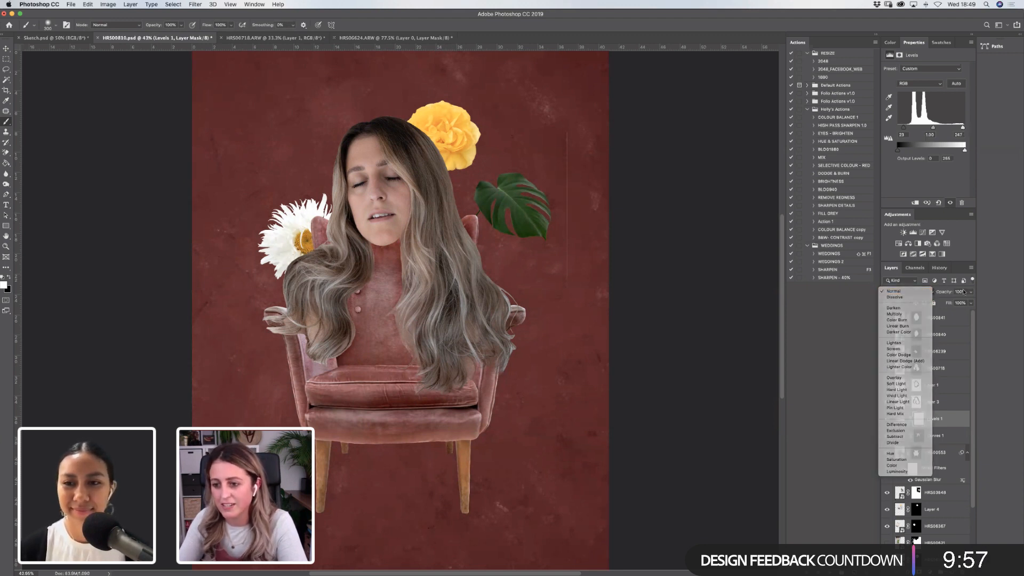
left_click(970, 292)
left_click(945, 302)
left_click_drag(945, 302, 943, 302)
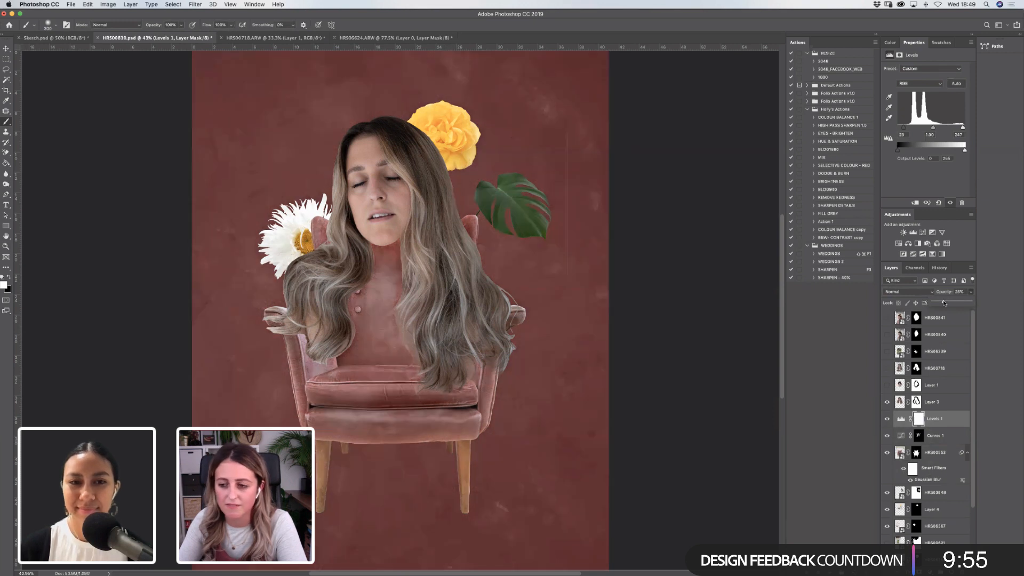
Invert the Levels adjustment's mask to black and paint the effect back in below the chin in white with a smaller brush.
left_click(917, 422)
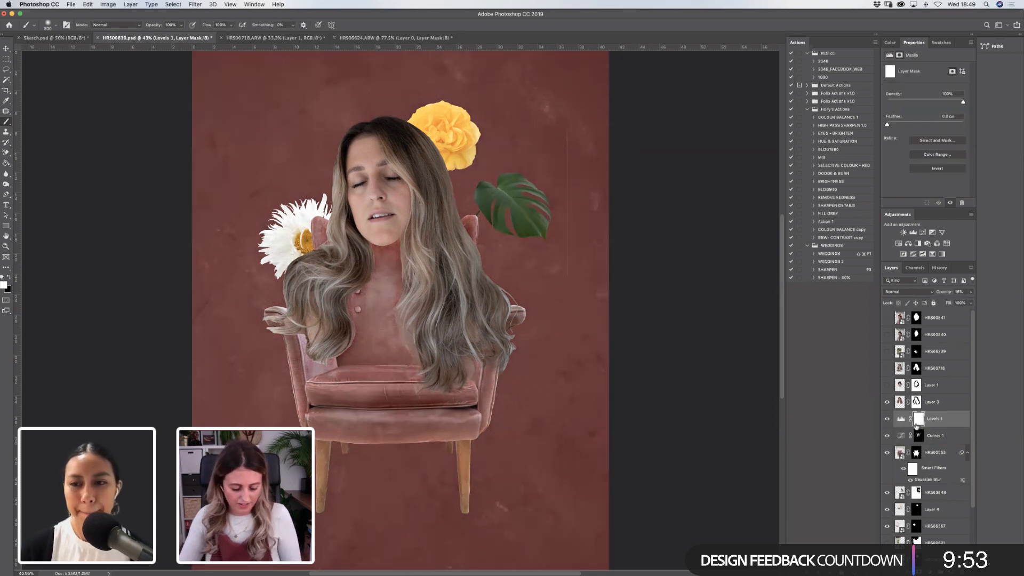
key("super+i")
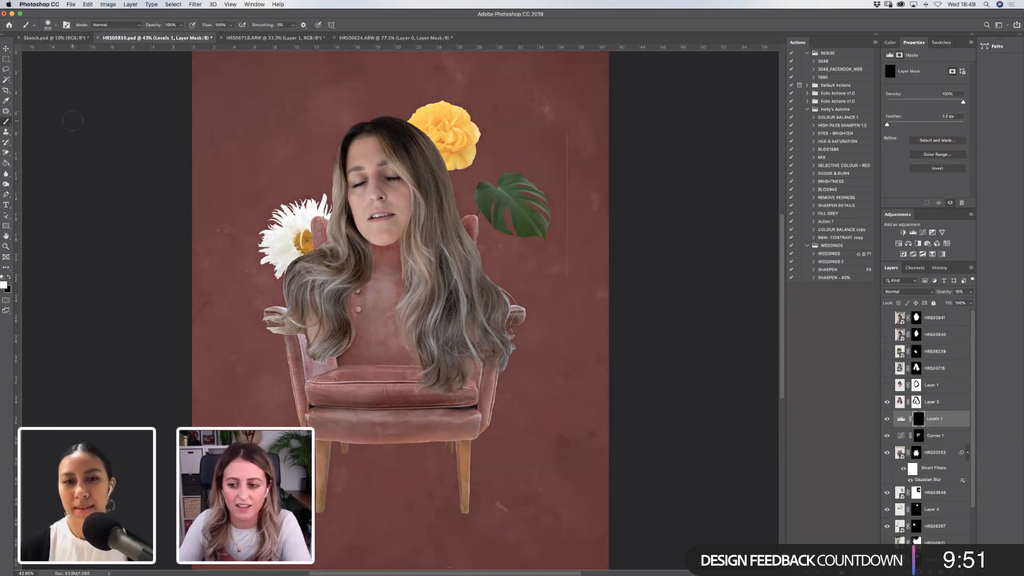
key("bracketleft")
key("bracketleft")
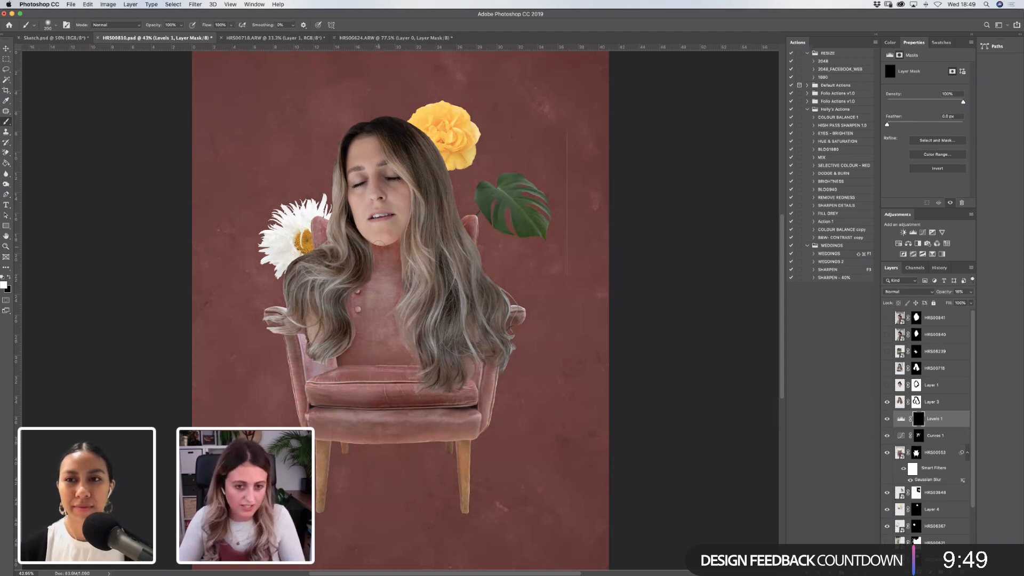
key("x")
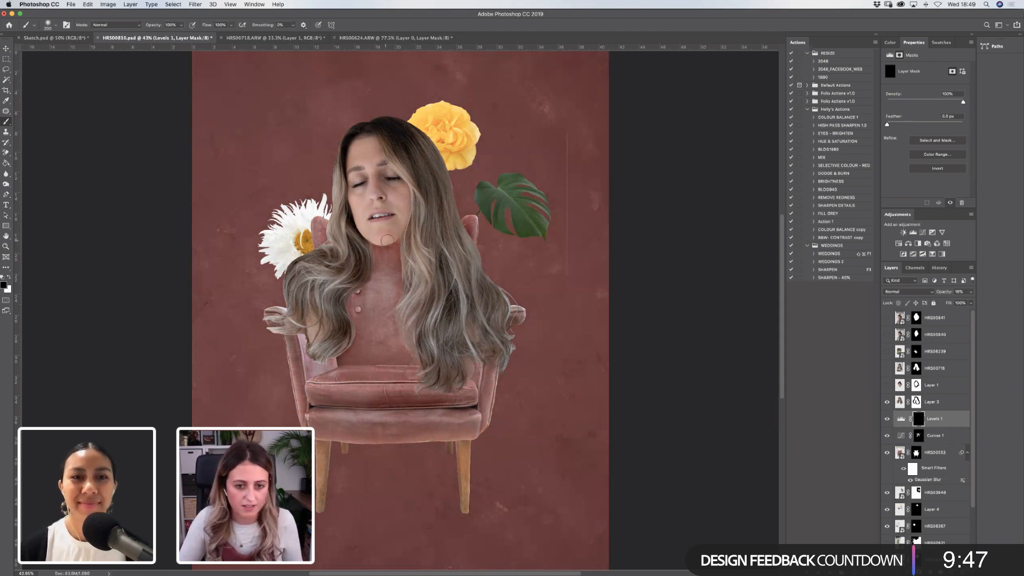
key("x")
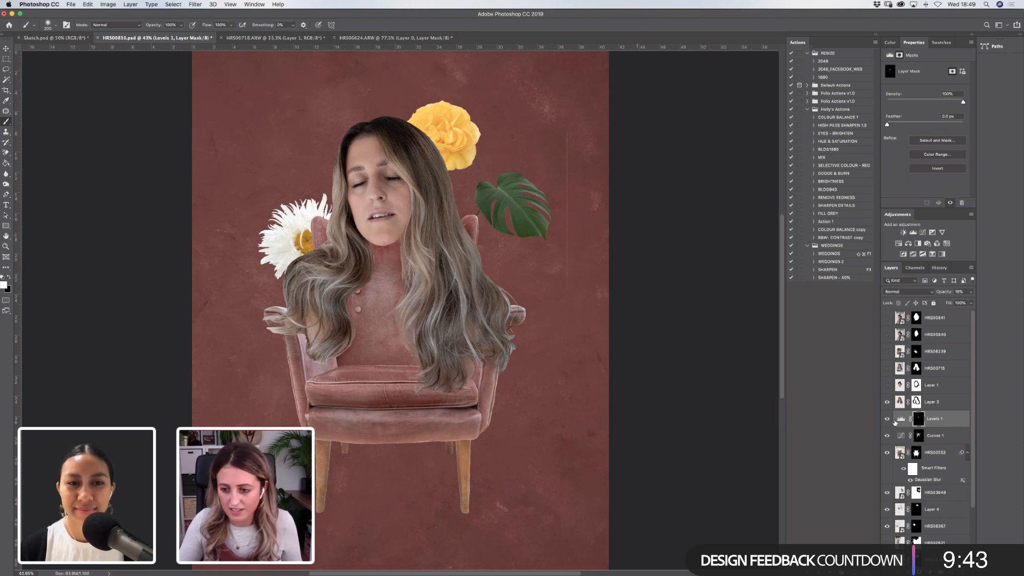
Raise the Levels adjustment's opacity to about 58% and compare the image with the adjustment hidden and shown.
left_click(887, 419)
left_click(887, 420)
left_click(971, 292)
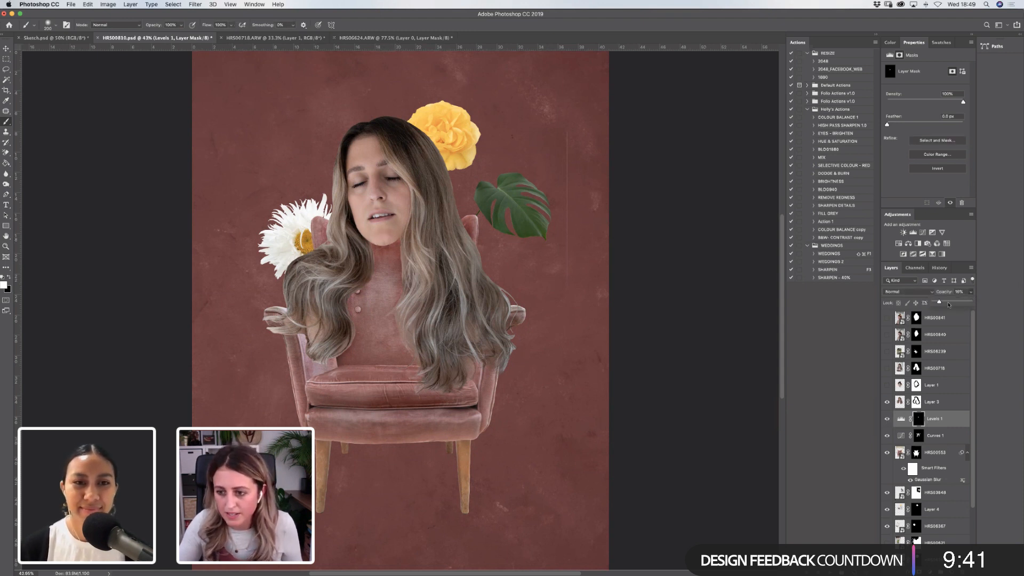
left_click_drag(951, 304, 953, 303)
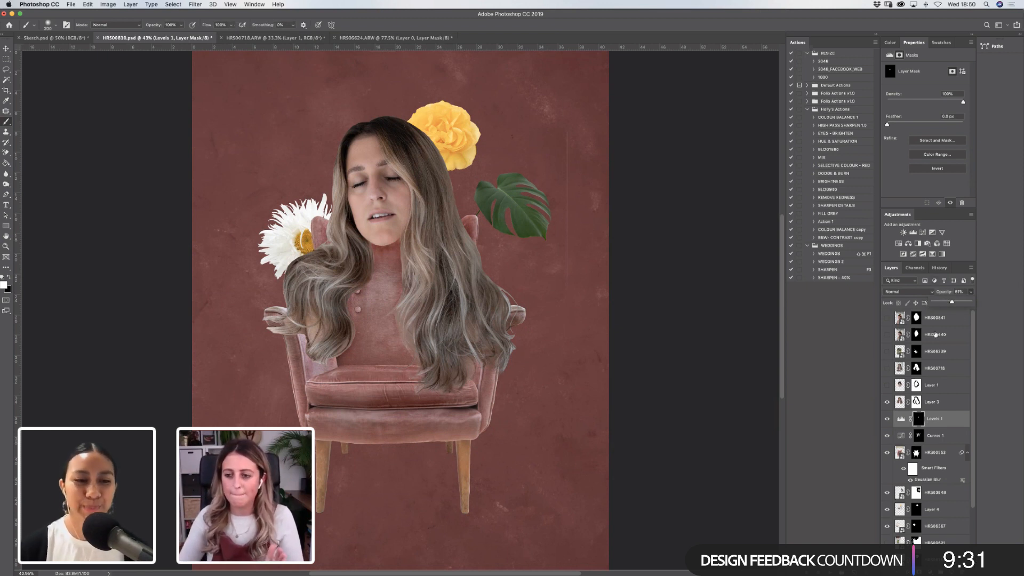
left_click_drag(956, 301, 954, 303)
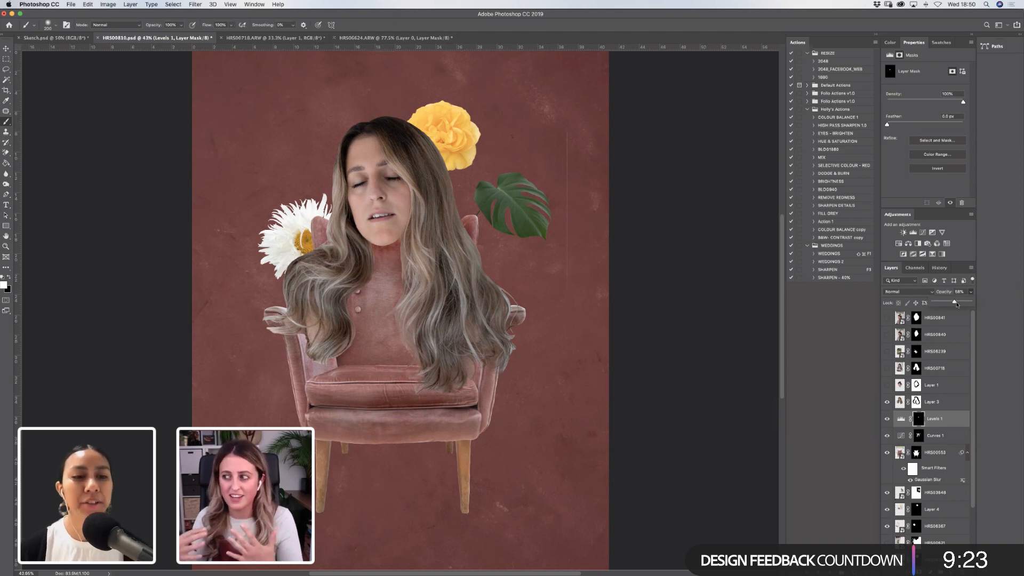
left_click(886, 420)
left_click(886, 419)
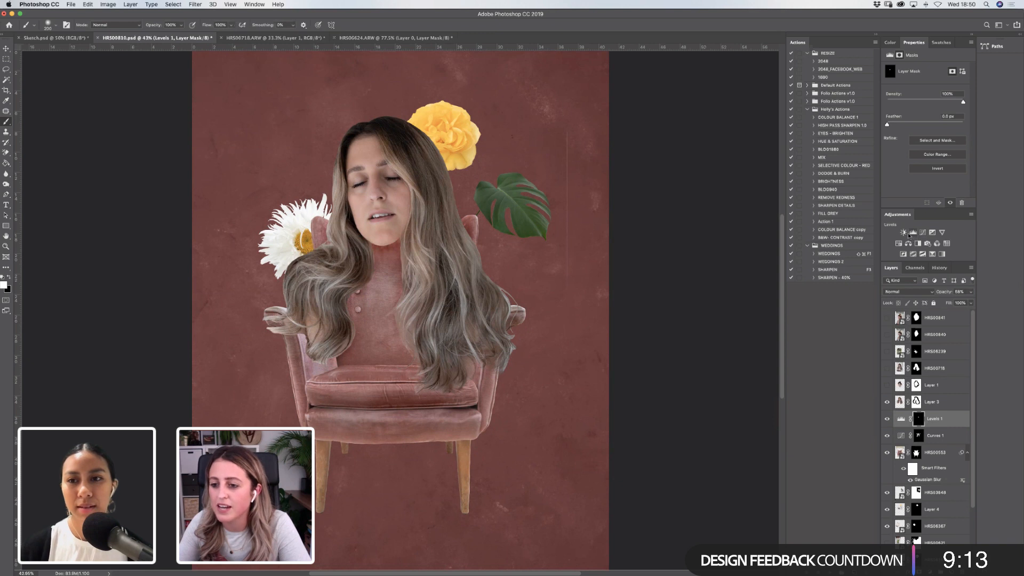
Add a new layer above the Levels adjustment and fill it with the dark red swatch colour using the Paint Bucket.
left_click(951, 571)
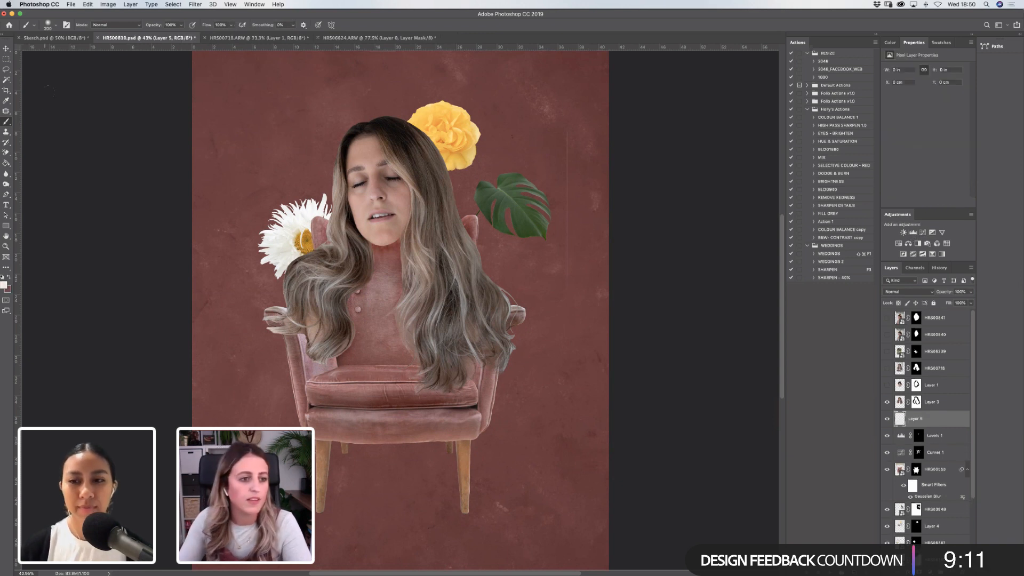
left_click(7, 163)
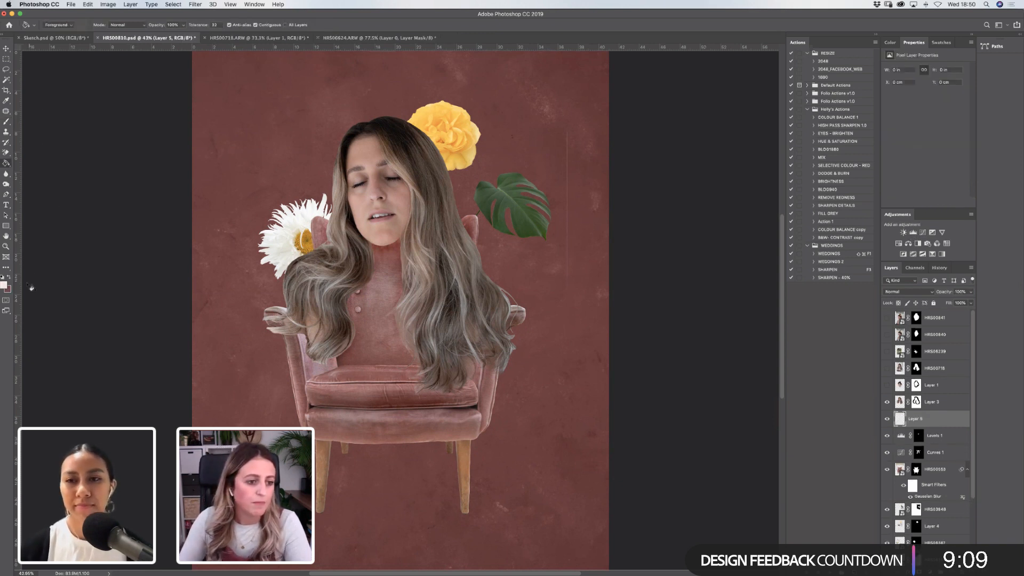
left_click(8, 278)
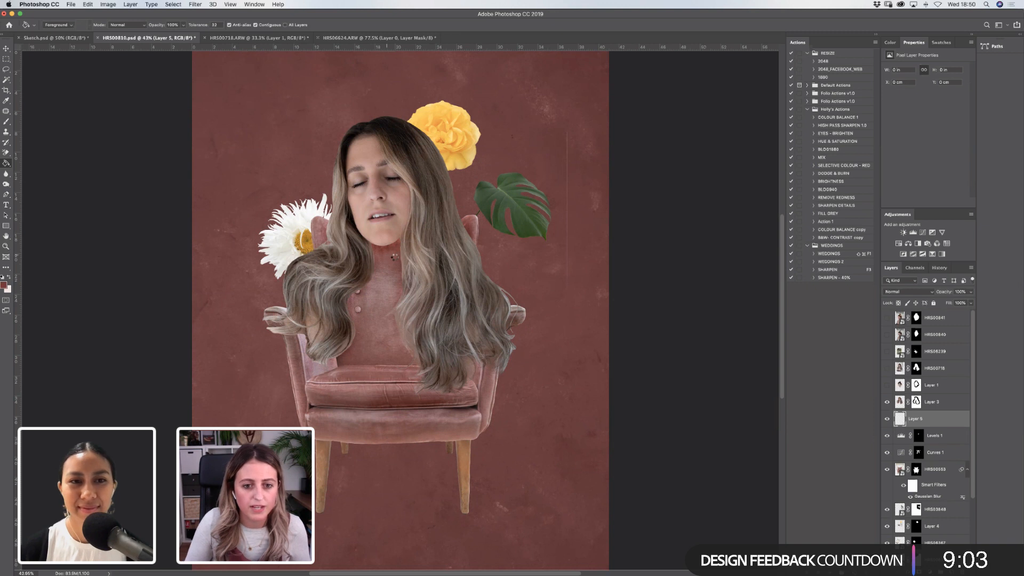
left_click(392, 260)
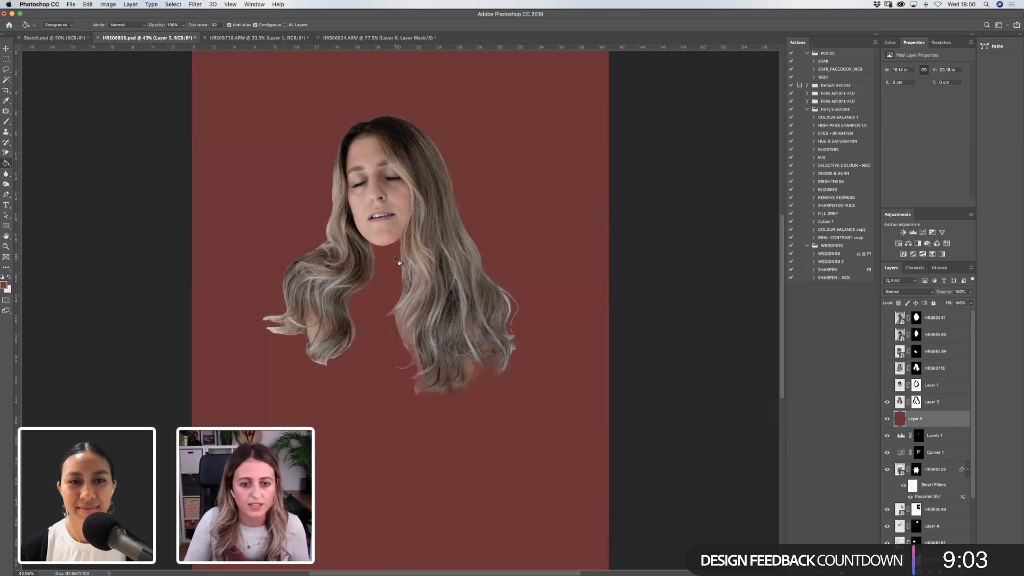
Try Soft Light on the red fill layer, settle on Overlay blend mode, and lower its opacity to about 49%.
left_click(906, 293)
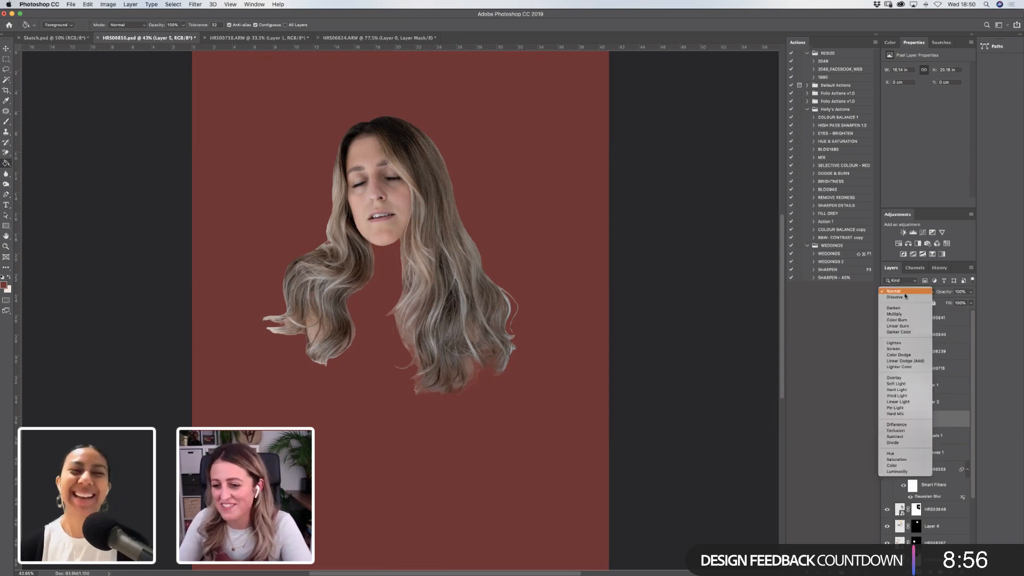
left_click(901, 384)
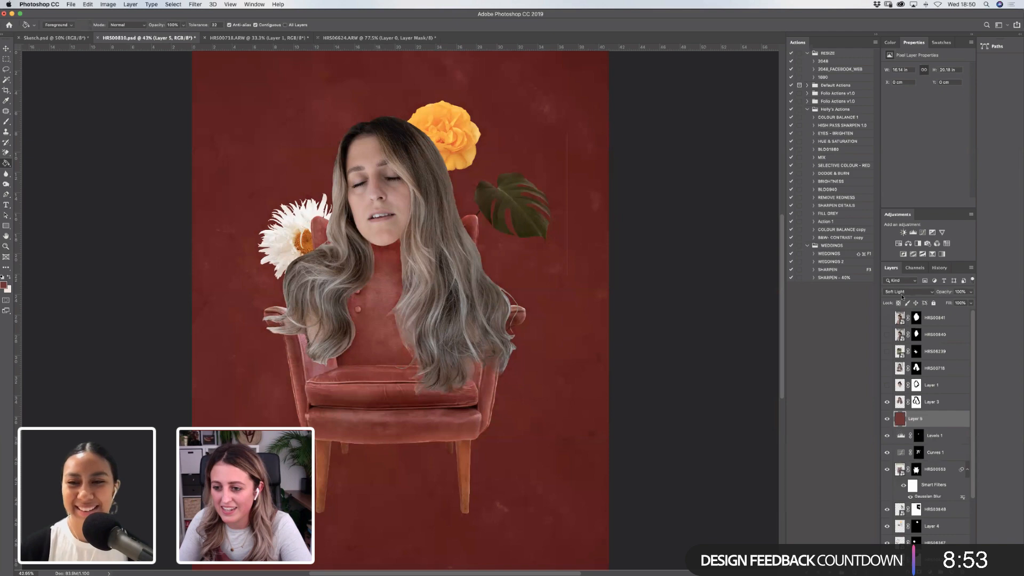
left_click(906, 291)
left_click(910, 285)
left_click(910, 291)
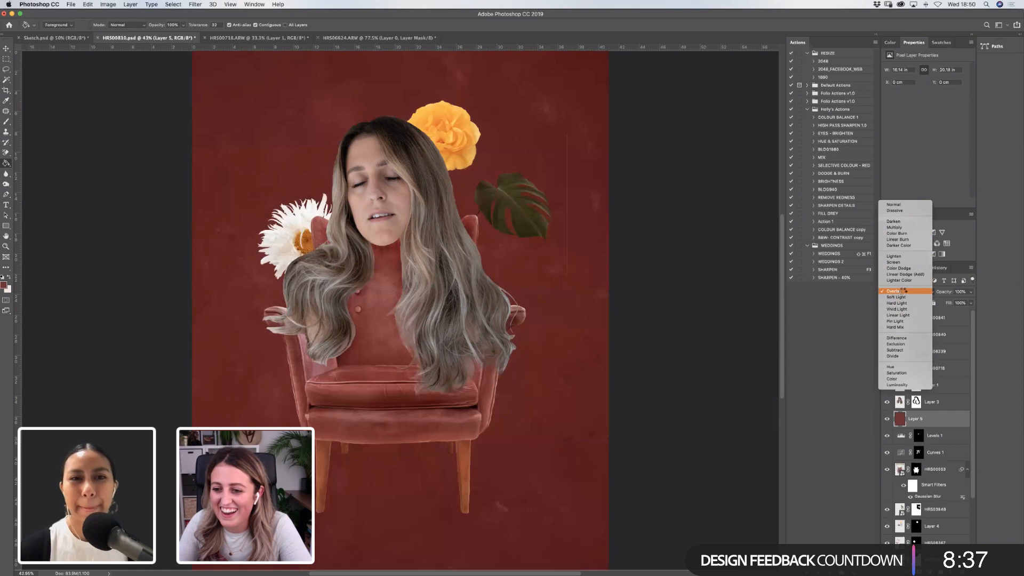
left_click(906, 291)
left_click(970, 292)
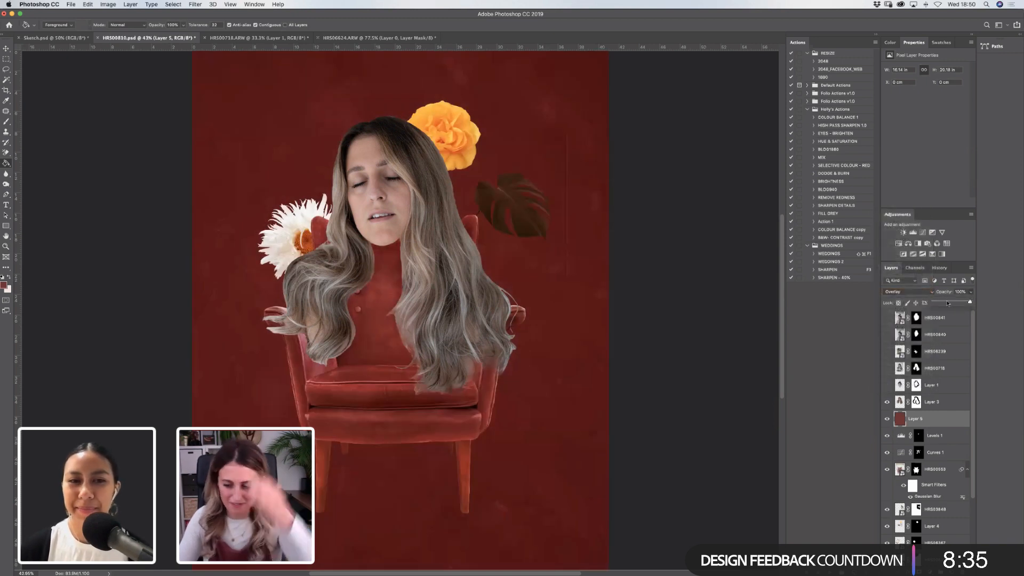
left_click(946, 302)
left_click_drag(945, 302, 951, 302)
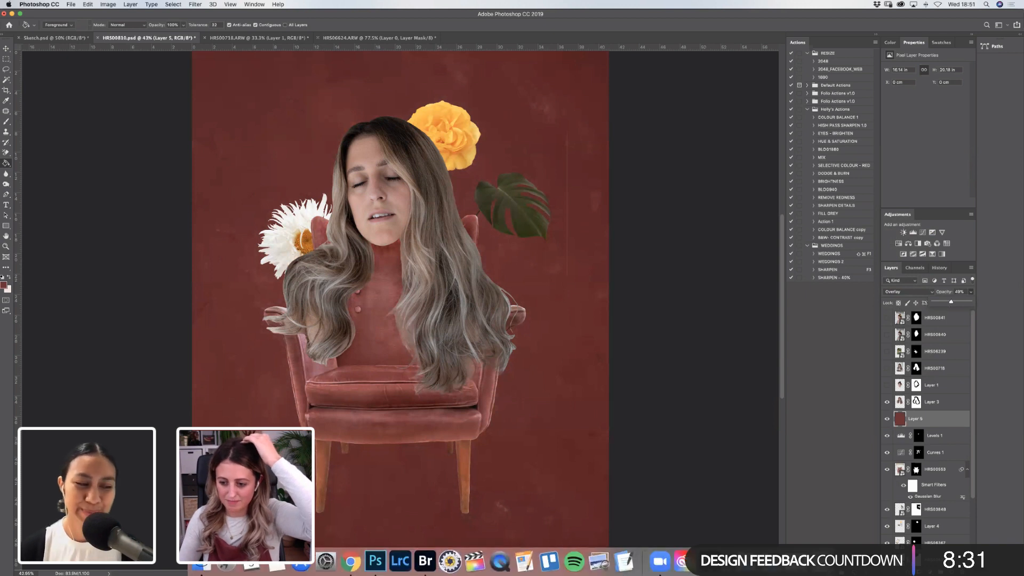
Add a black mask to the red fill layer and paint the red tint in below the chin in white with a larger brush.
left_click(918, 571)
key("super+i")
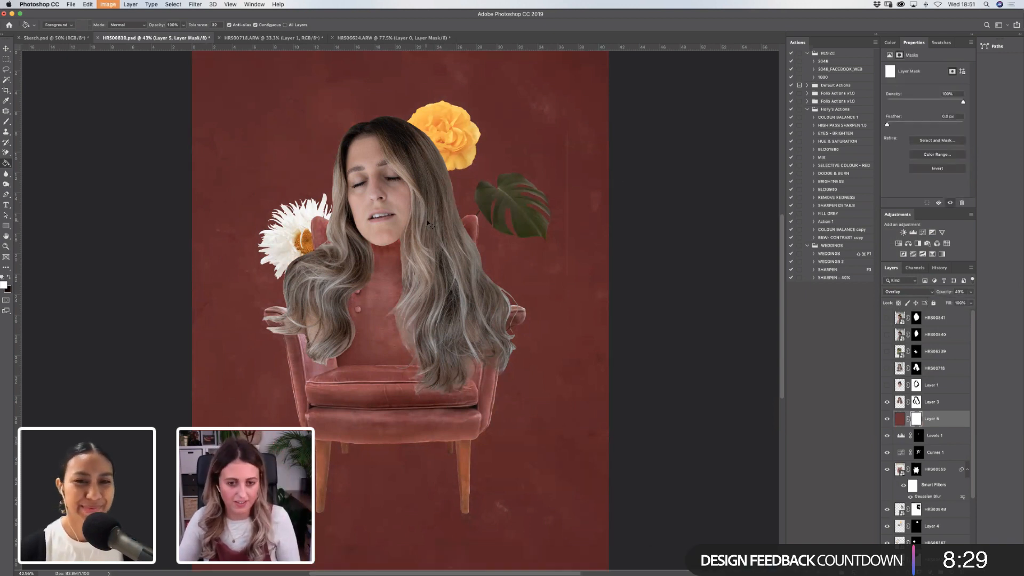
key("b")
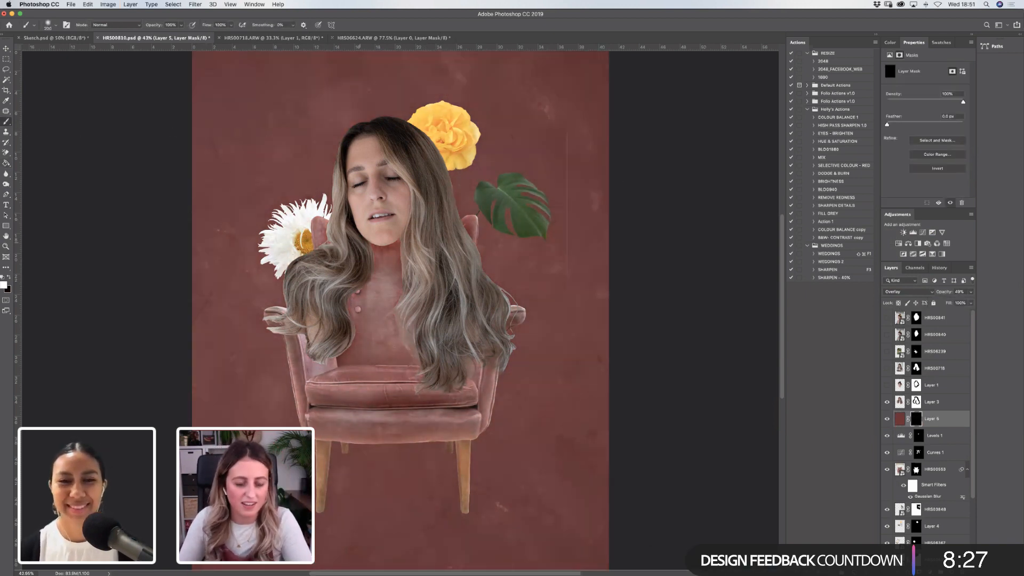
key("bracketright")
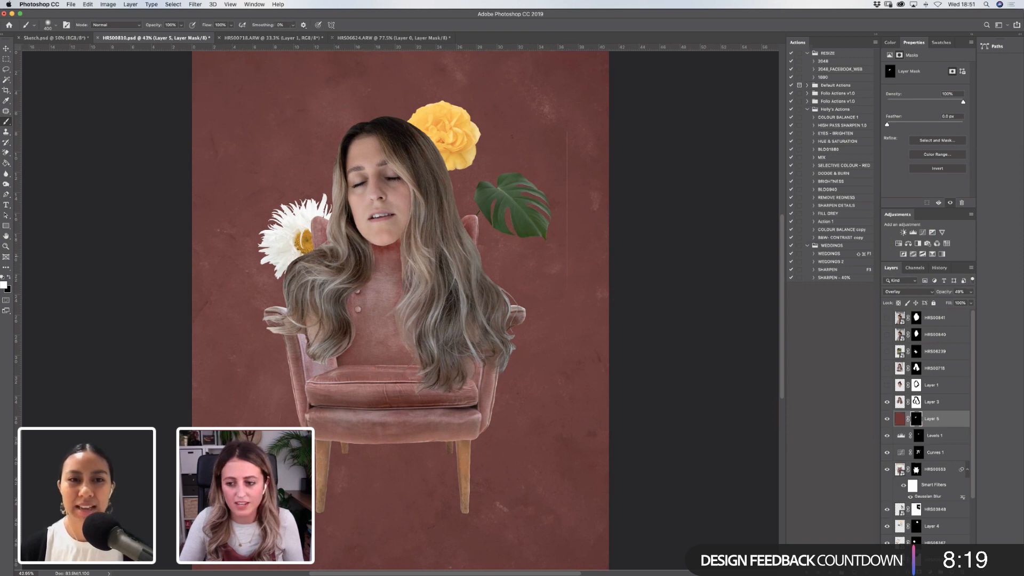
Compare the Curves shadow hidden and shown, and lower the Curves adjustment's opacity to about 22%.
left_click(887, 453)
left_click(887, 453)
left_click(888, 453)
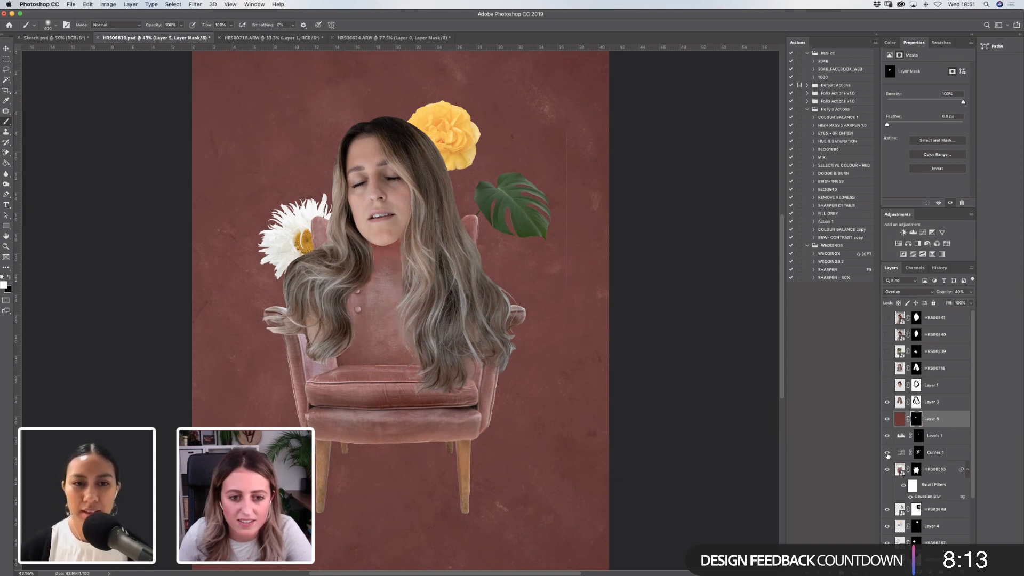
left_click(887, 453)
left_click(935, 453)
left_click(970, 292)
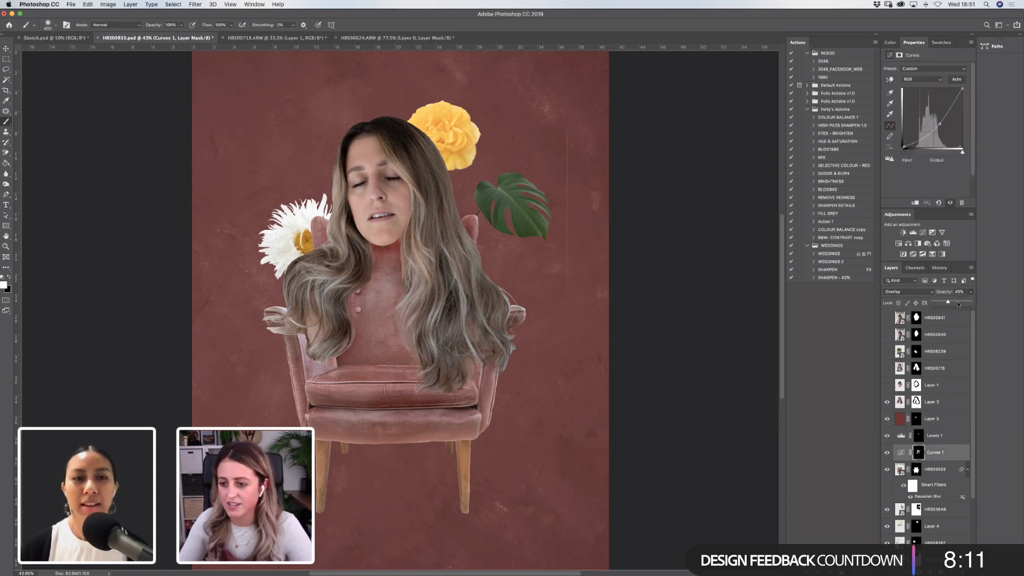
left_click_drag(947, 303, 941, 304)
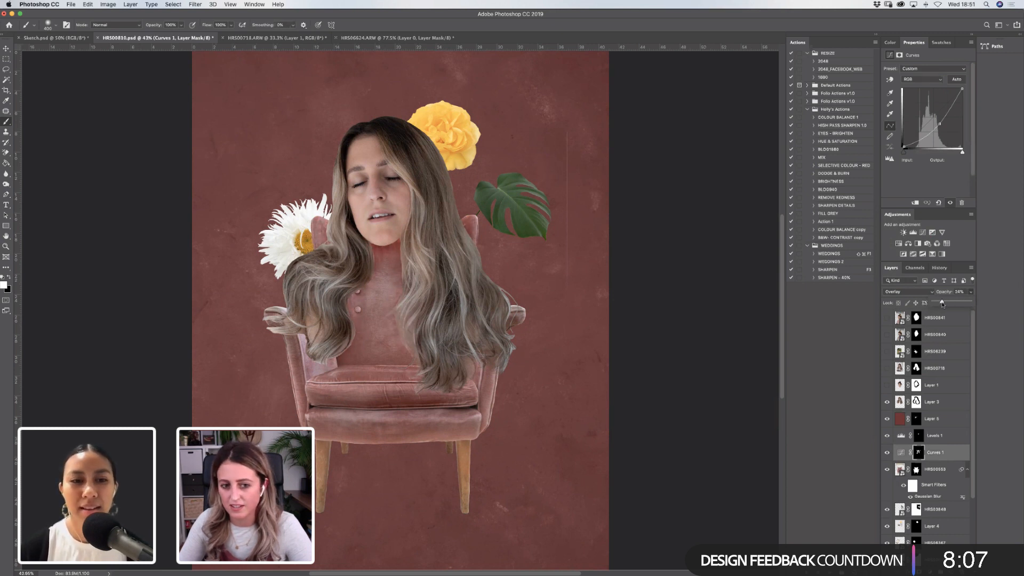
Add a new layer above the red fill layer and fill it with black.
left_click(887, 419)
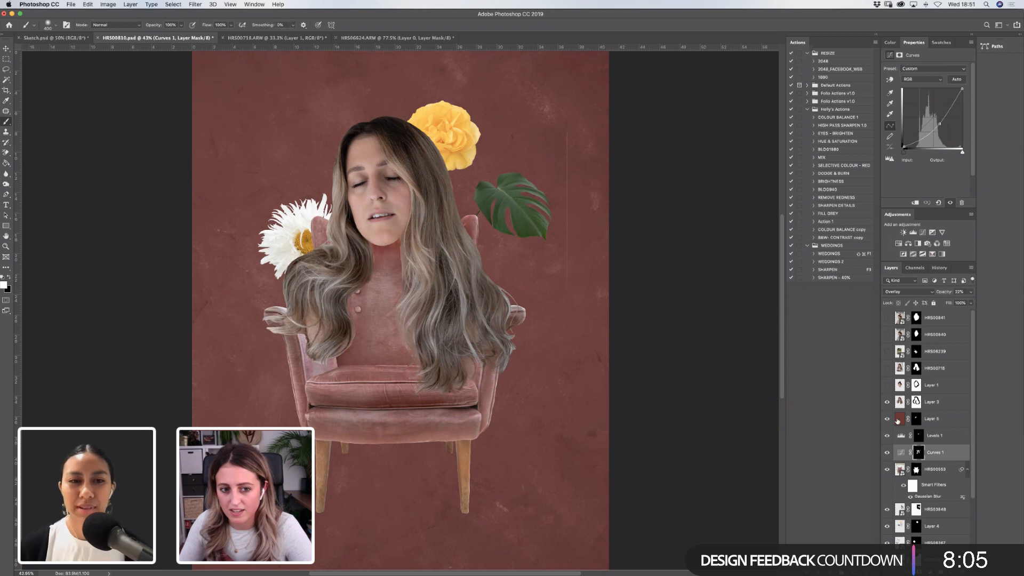
left_click(930, 420)
key("alt+shift+super+n")
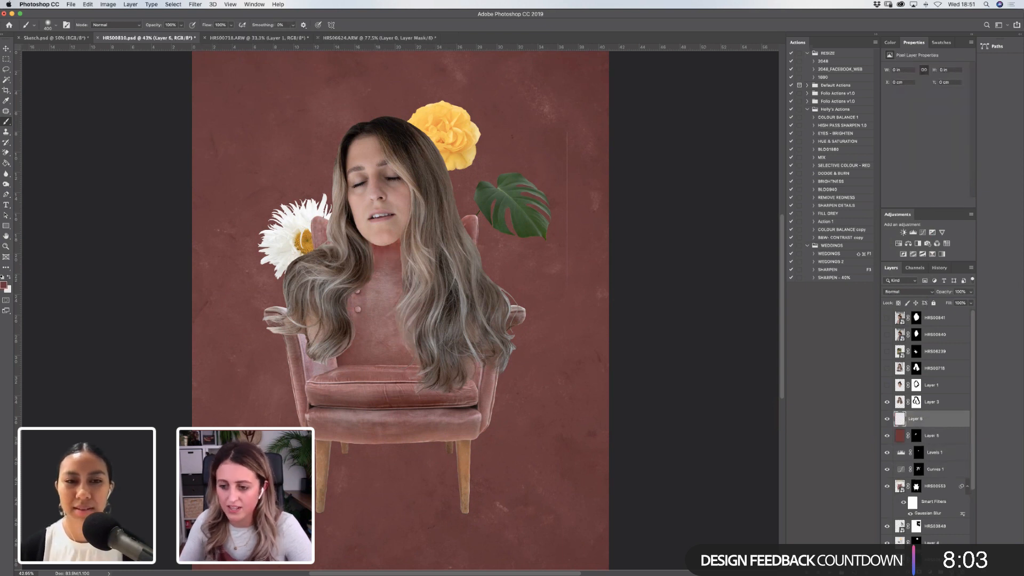
left_click(5, 285)
left_click_drag(749, 196, 661, 208)
key("Return")
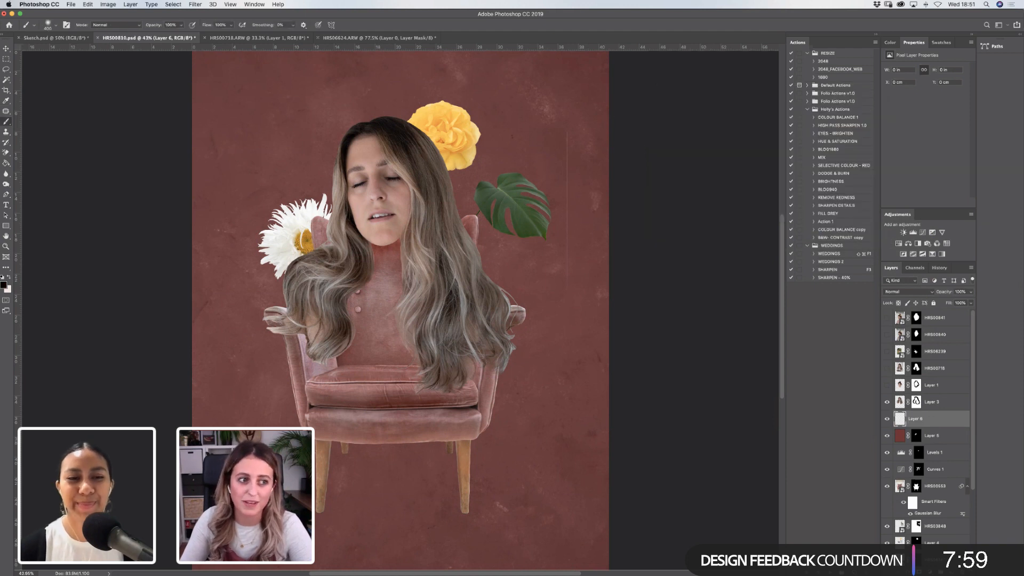
left_click(6, 163)
key("alt+BackSpace")
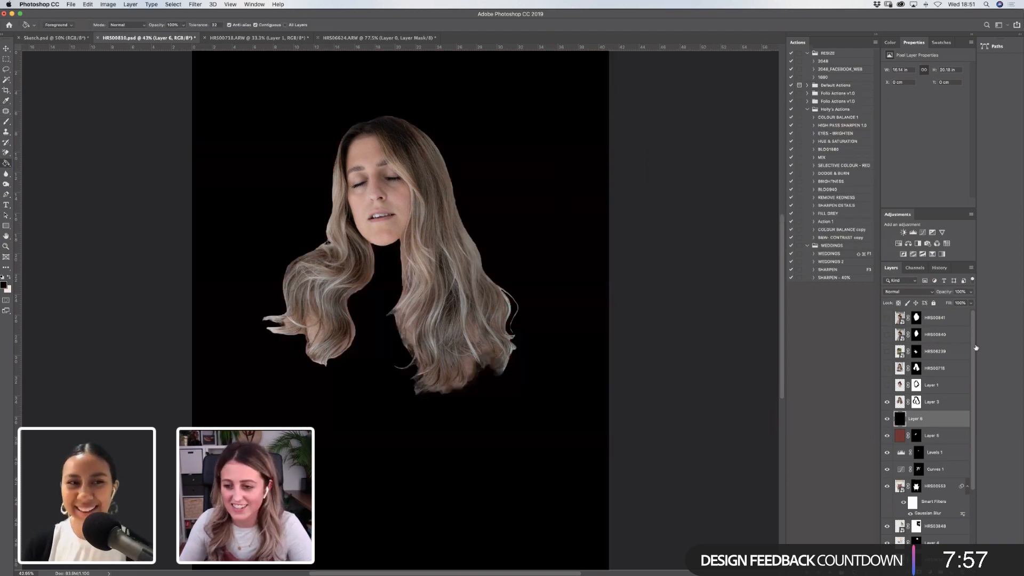
Add a layer mask to the black fill layer and invert the mask to black.
left_click(919, 571)
left_click(970, 292)
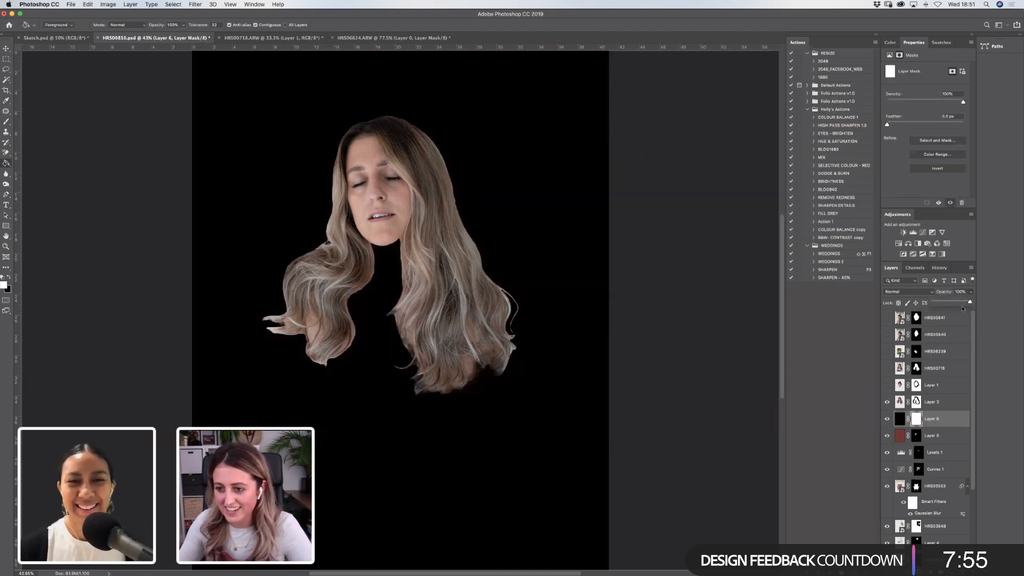
left_click(915, 420)
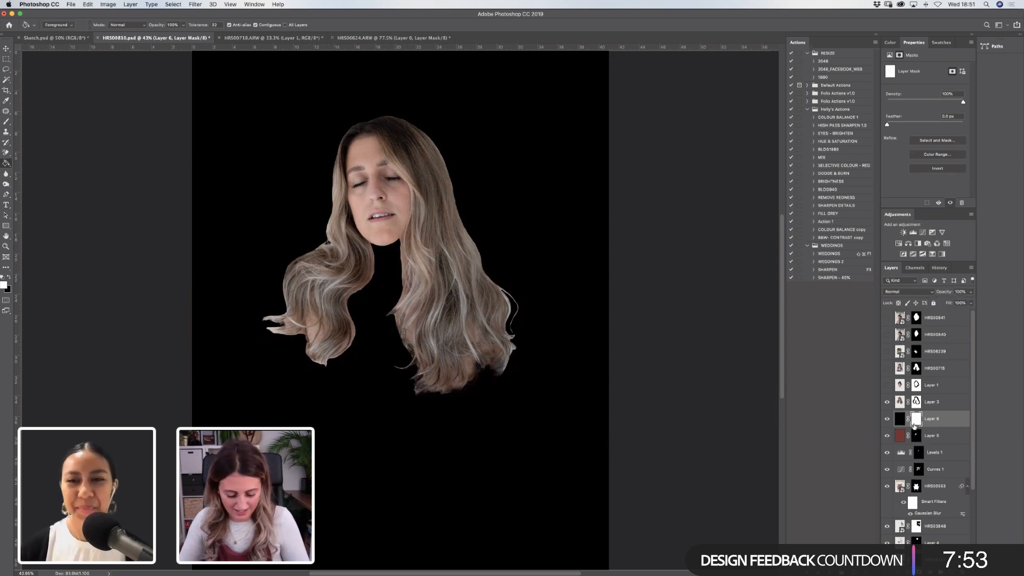
key("super+i")
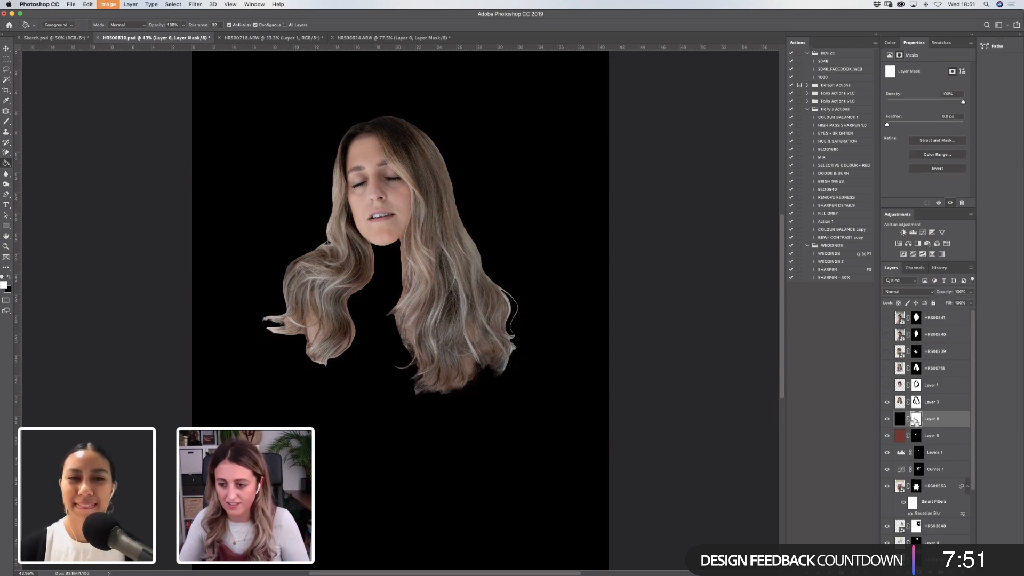
Set the black fill layer to Overlay at about 53% opacity and invert its mask to white.
left_click(901, 419)
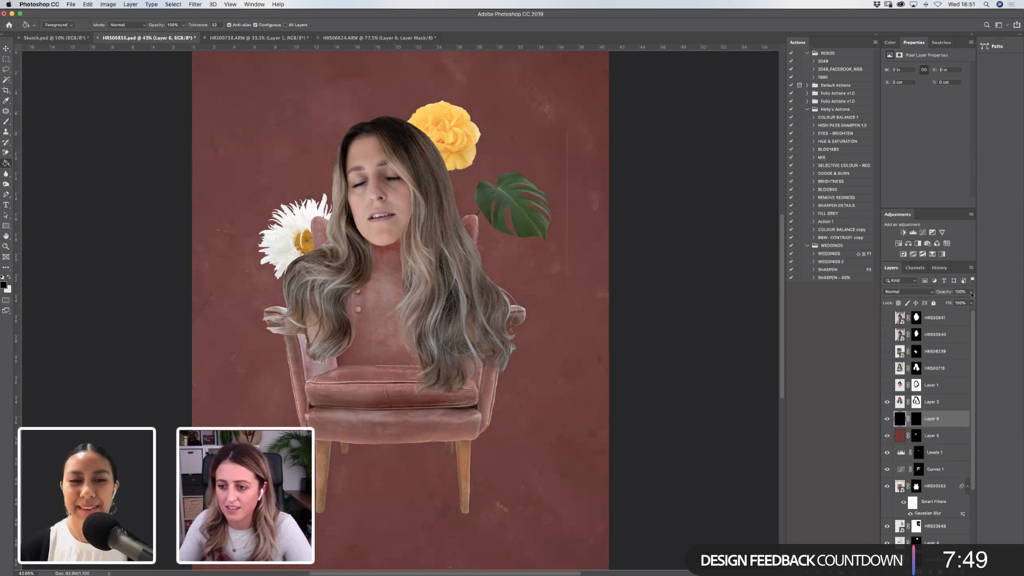
left_click_drag(970, 292, 953, 303)
left_click(918, 291)
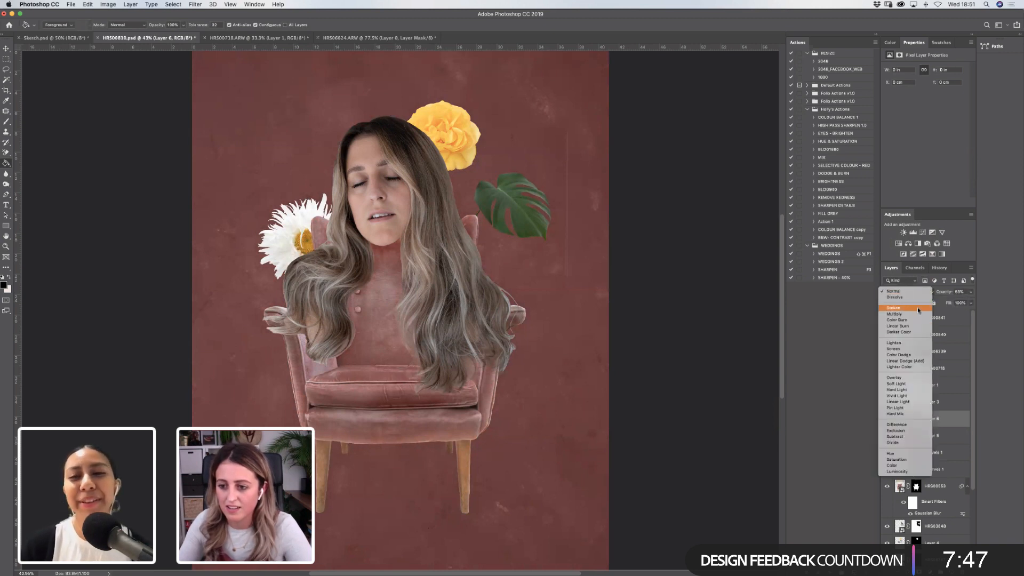
left_click(906, 377)
left_click(917, 417)
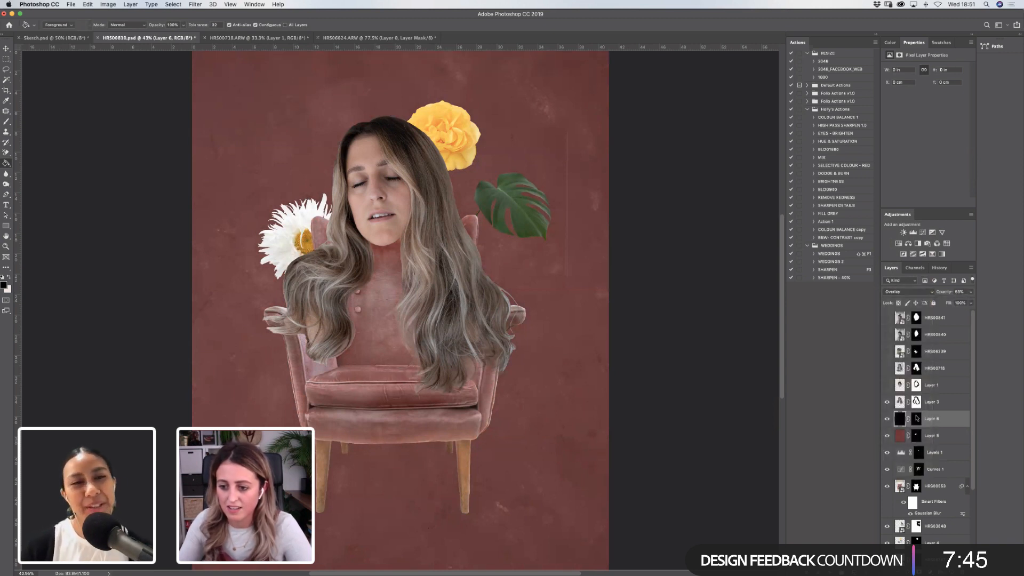
key("super+i")
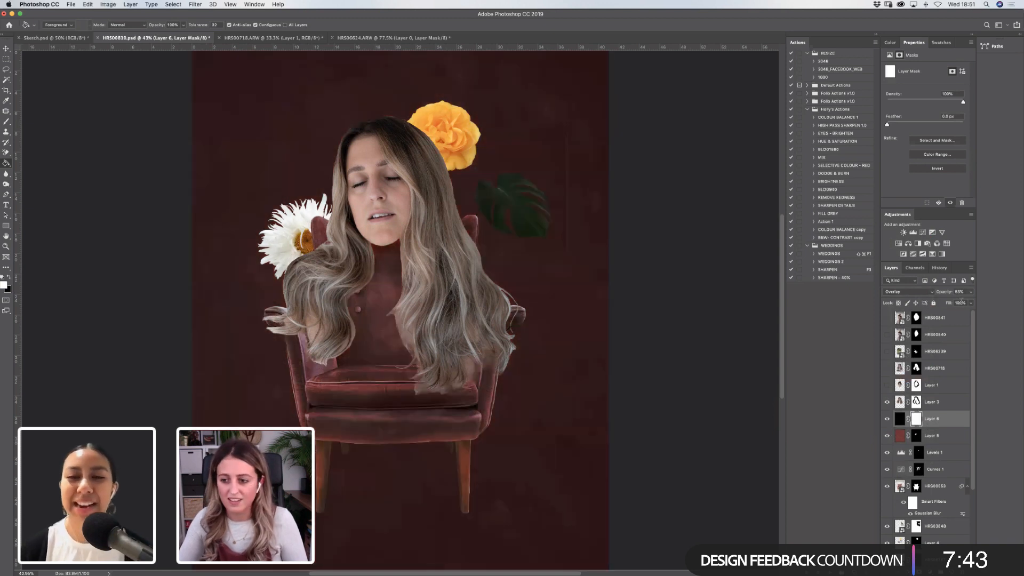
Lower the black Overlay fill layer's opacity to about 41% and invert its mask back to black.
left_click(971, 292)
left_click_drag(948, 304, 947, 303)
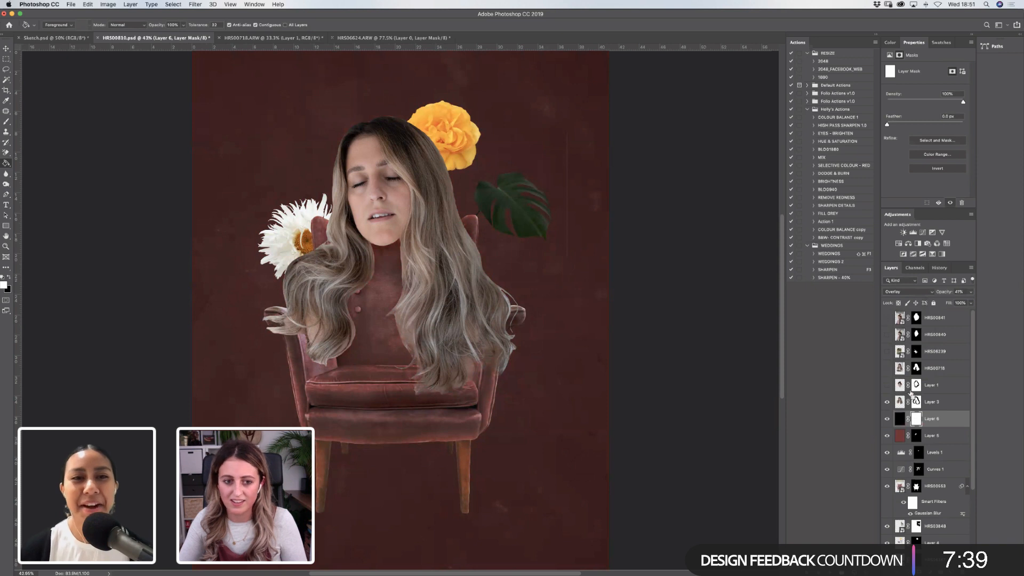
key("ctrl+i")
Brush white on the black fill layer's mask beneath the chin and compare the shadow with the layer hidden and shown.
key("z")
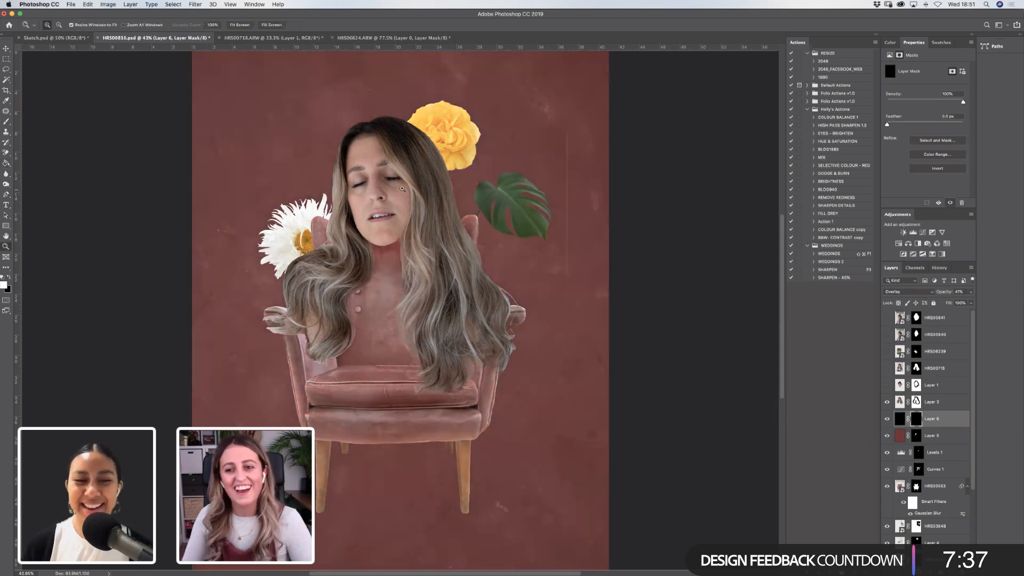
left_click(6, 123)
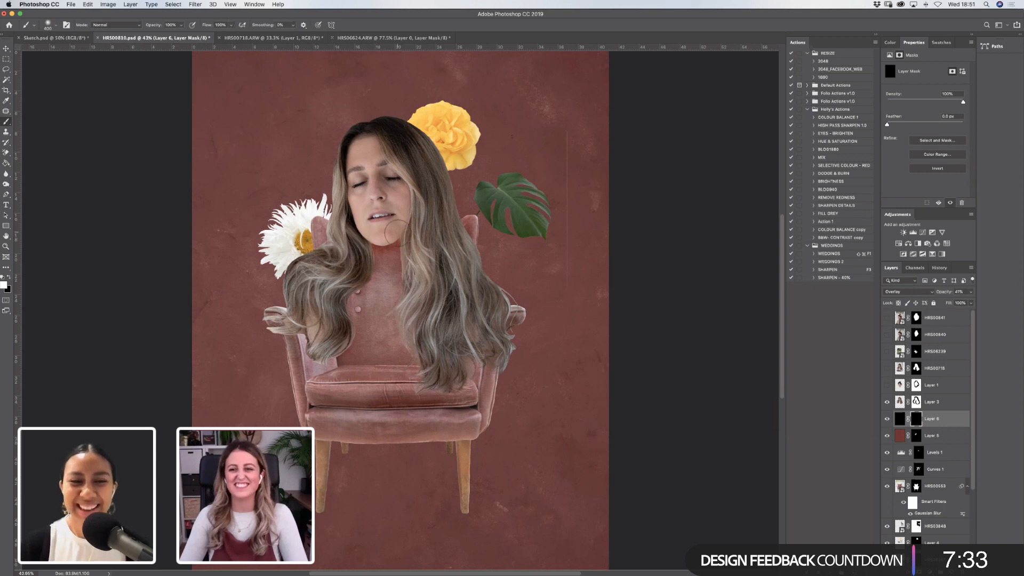
left_click_drag(381, 234, 381, 233)
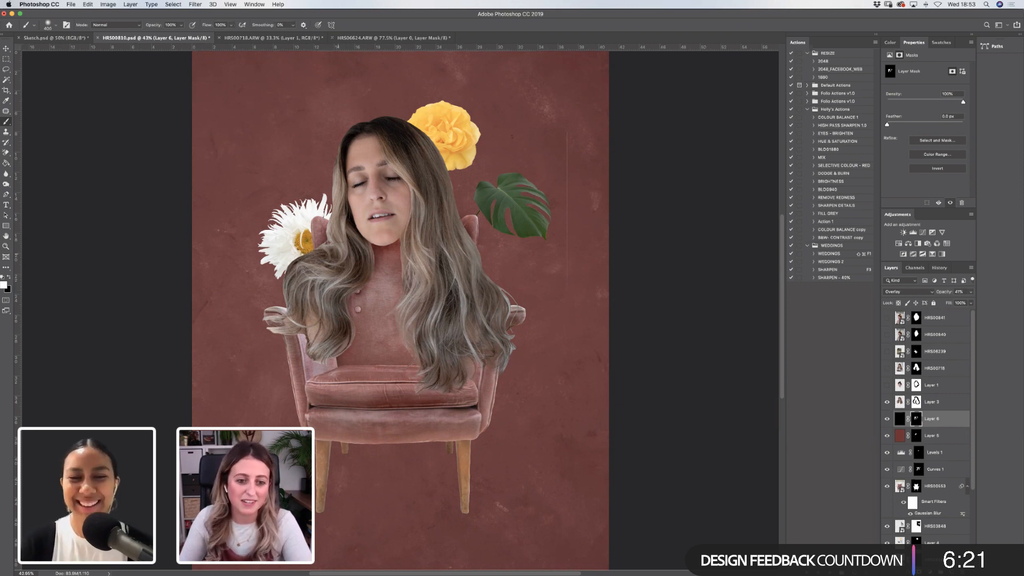
left_click(887, 418)
left_click(887, 418)
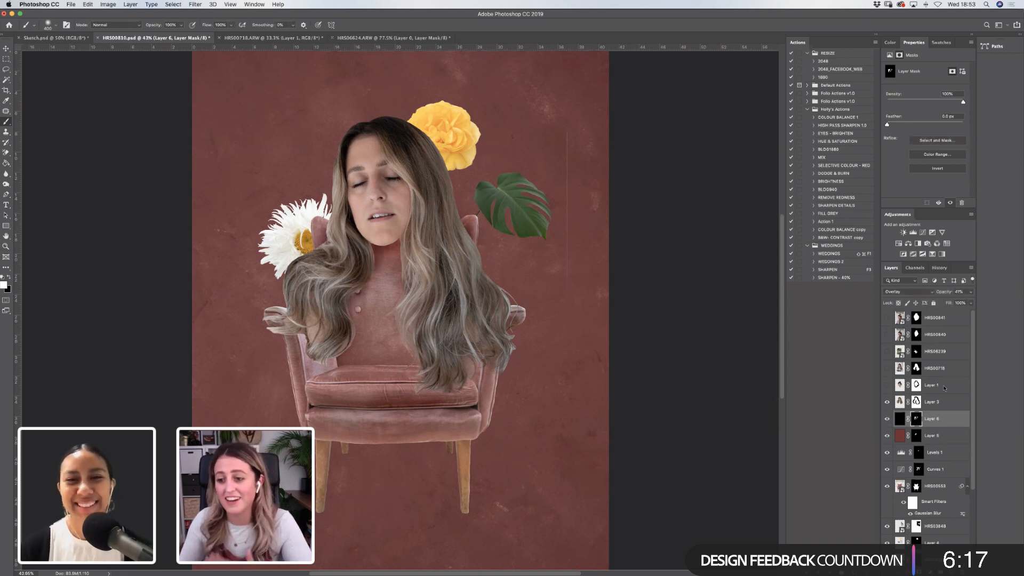
Raise the black fill layer's opacity to about 49% and readjust the opacity of the red fill layer.
left_click_drag(970, 293, 948, 302)
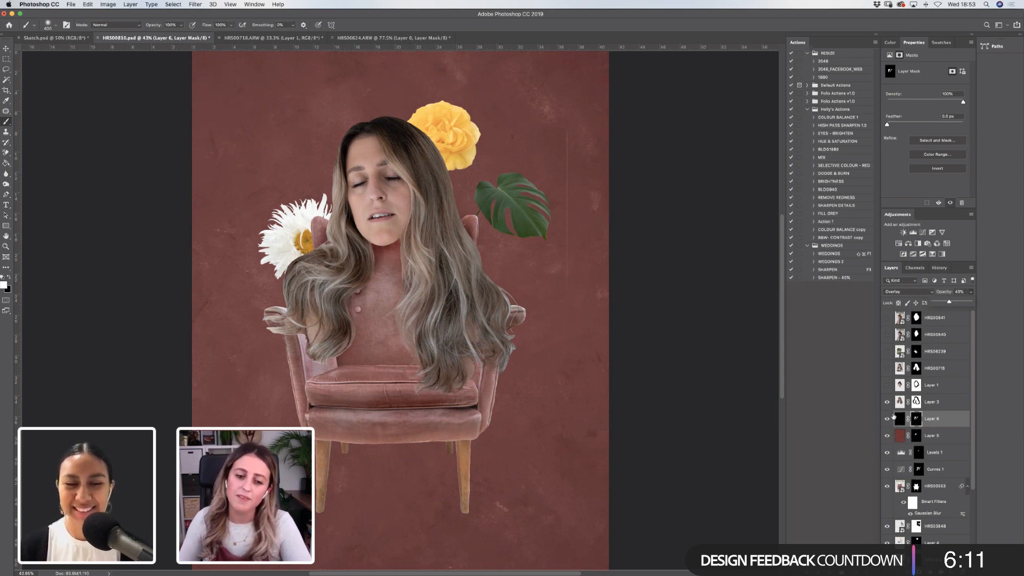
left_click(939, 436)
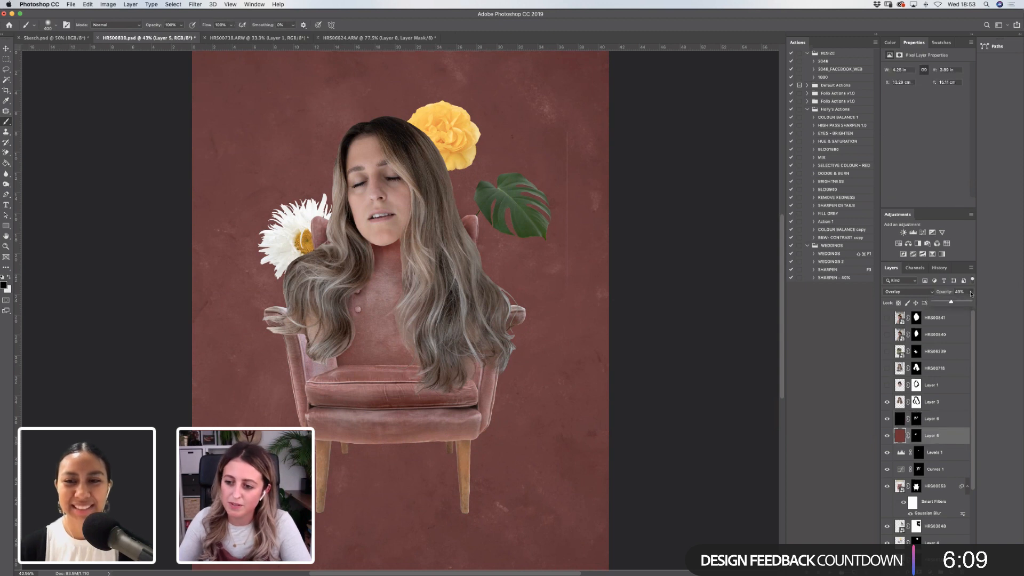
left_click(970, 292)
Set the Levels adjustment's opacity to about 40% and the Curves adjustment's opacity to about 29%.
left_click(941, 451)
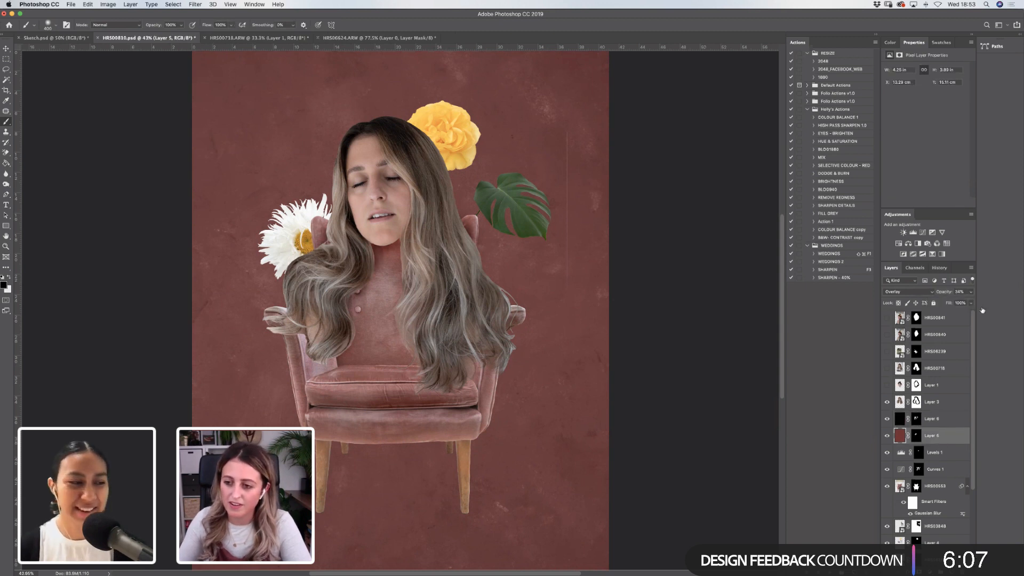
left_click(971, 292)
left_click_drag(953, 301, 945, 302)
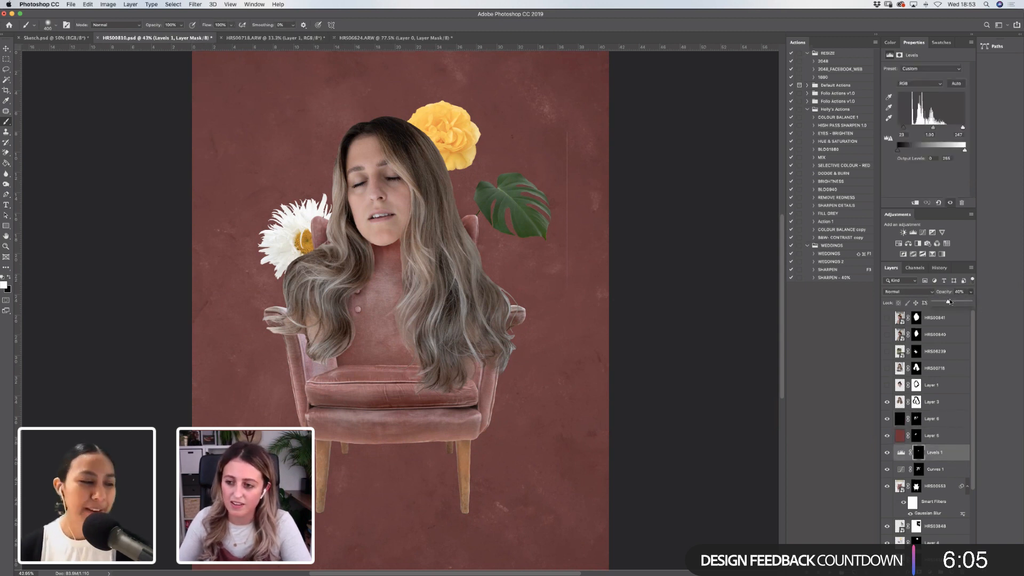
left_click(950, 469)
left_click(971, 291)
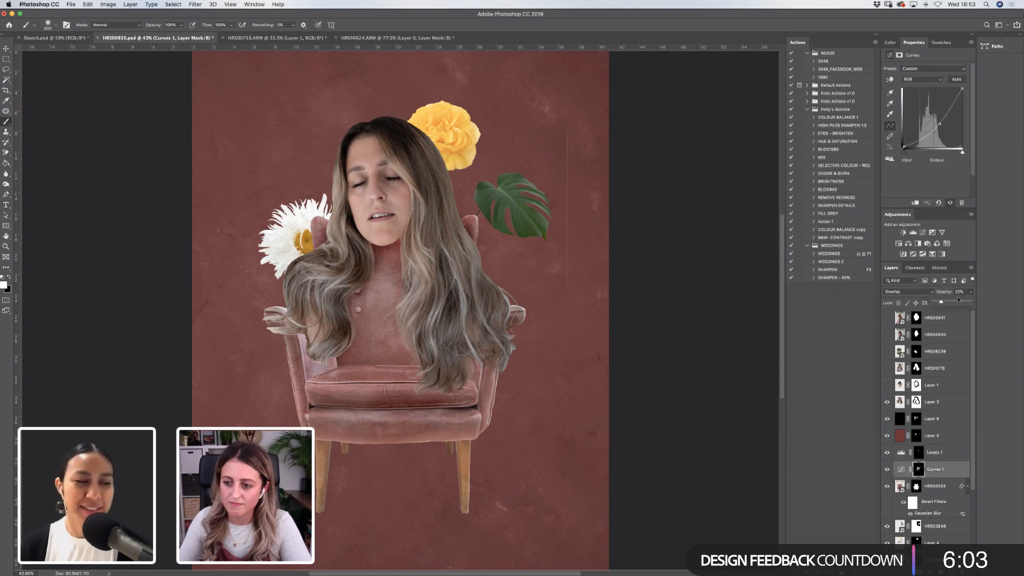
left_click_drag(941, 303, 944, 303)
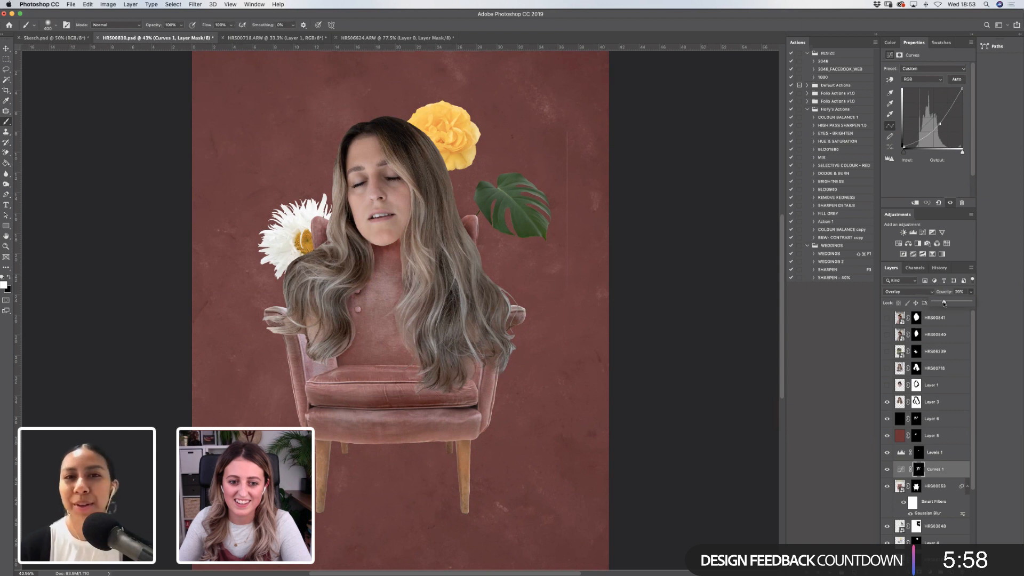
Examine the composite both reduced and up close, checking how the face, hair and neck shadow blend with the chair.
left_click(6, 246)
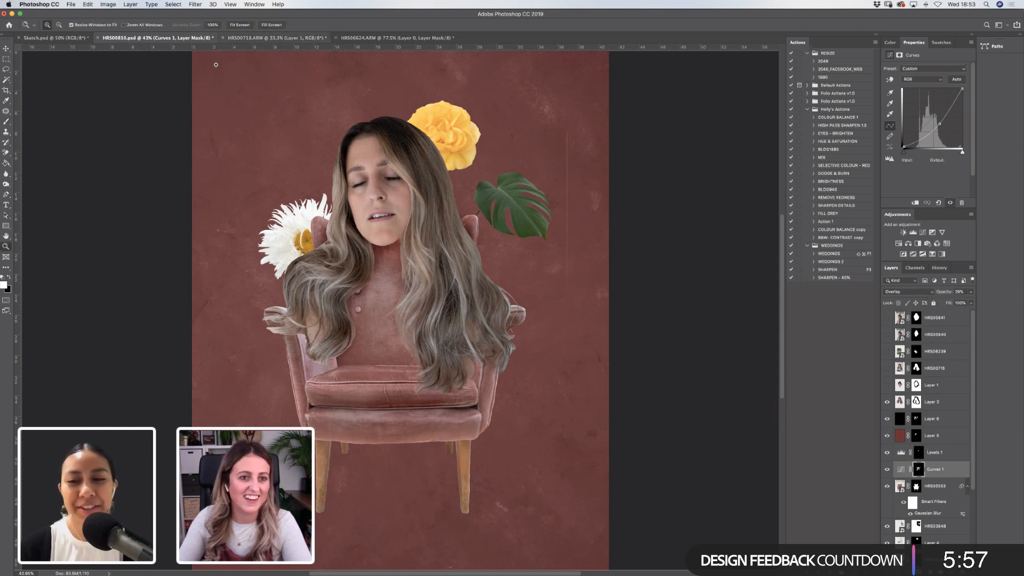
key("alt")
left_click(412, 227, "alt")
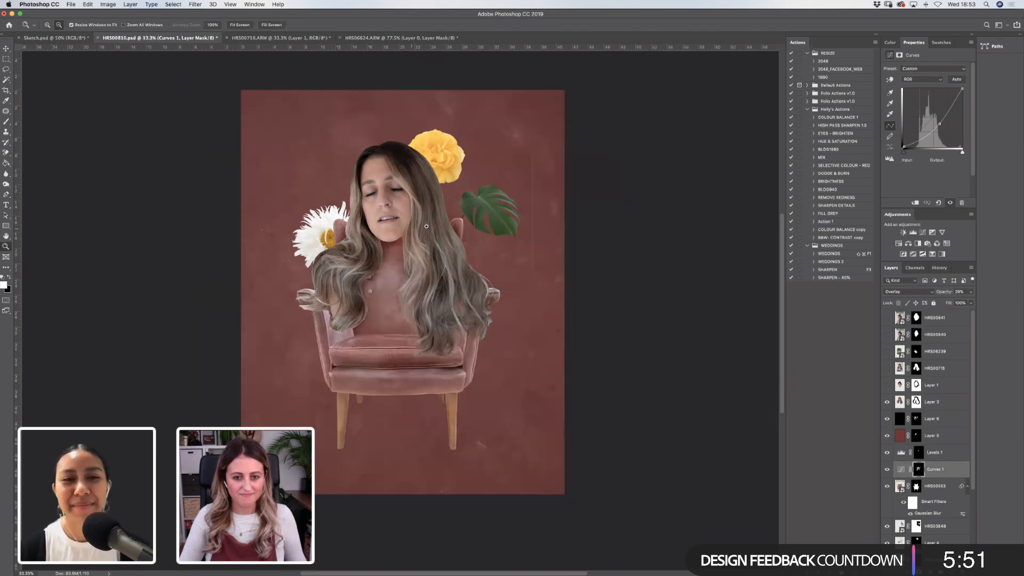
key("alt")
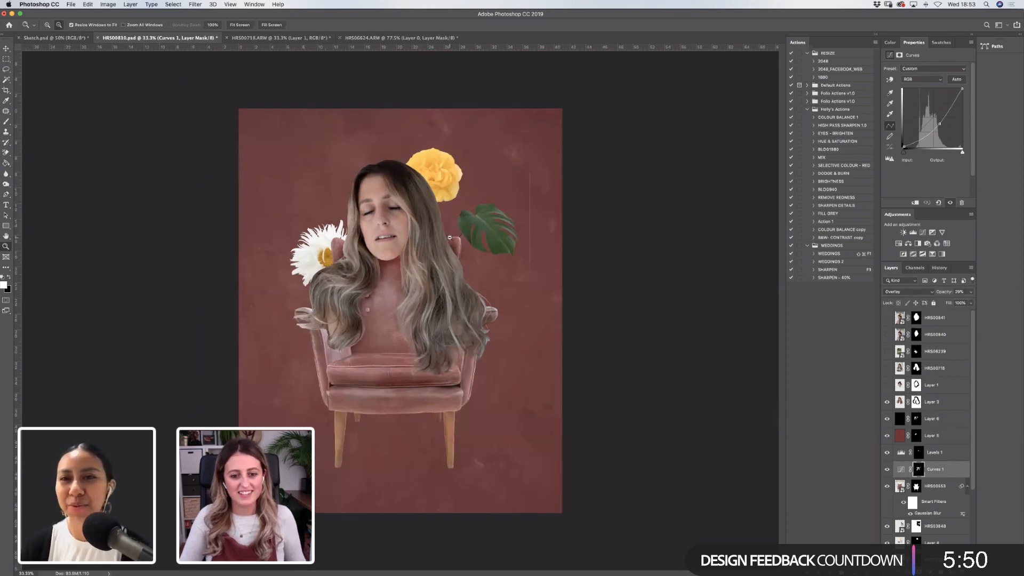
left_click(587, 278, "alt")
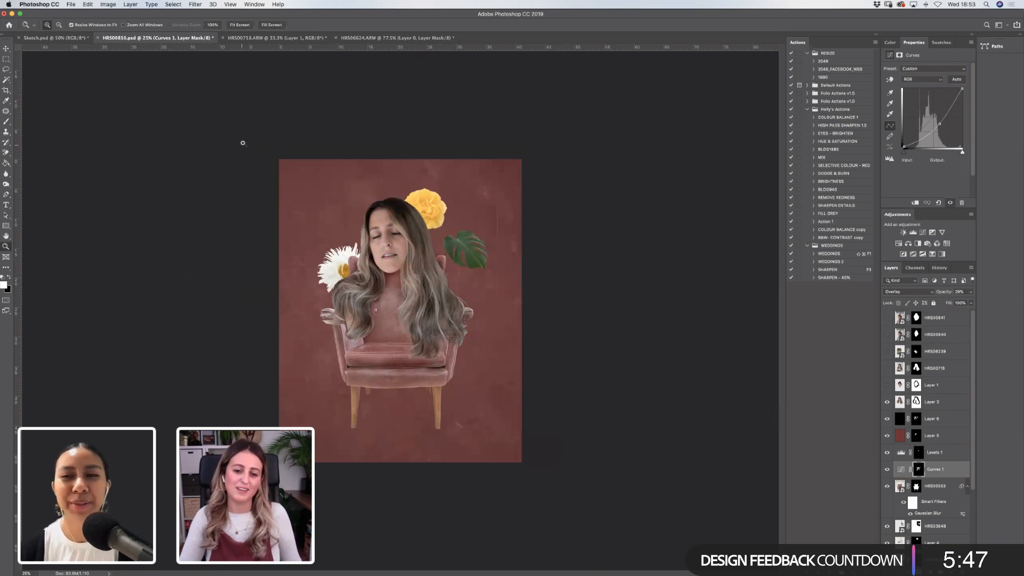
key("super+0")
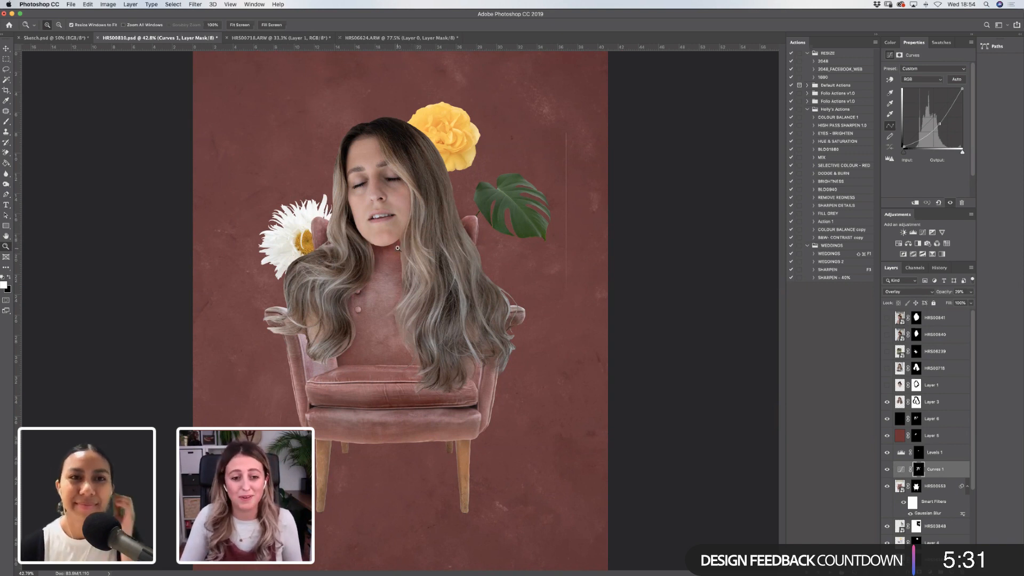
key("alt")
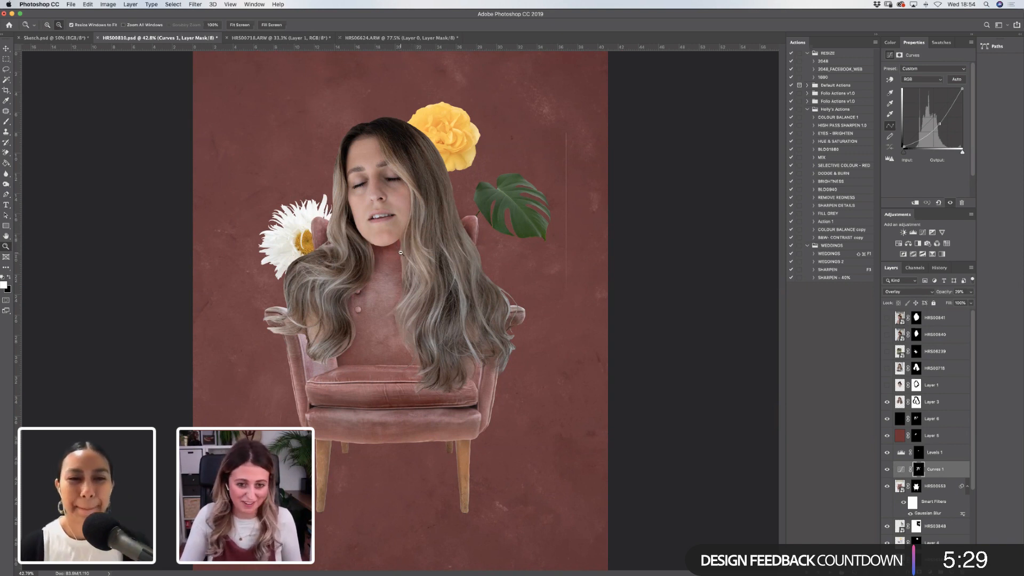
left_click(414, 258, "alt")
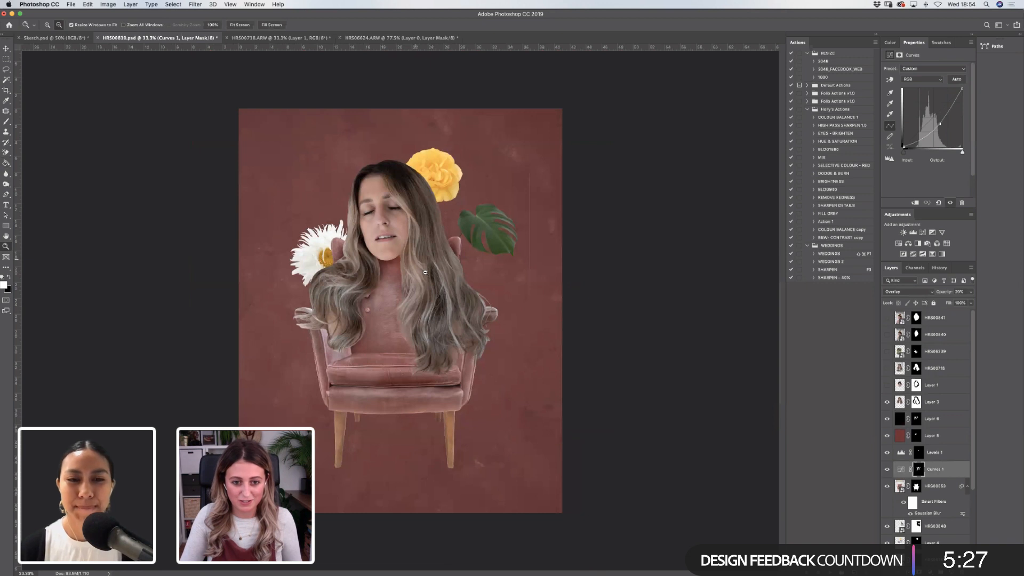
left_click(431, 277, "alt")
left_click(680, 317, "alt")
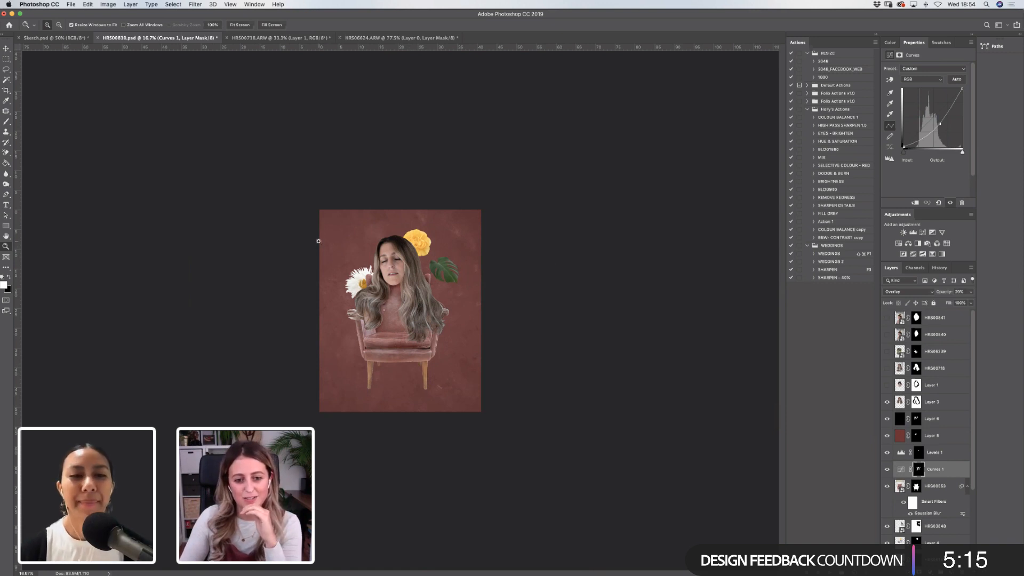
left_click_drag(312, 222, 520, 365)
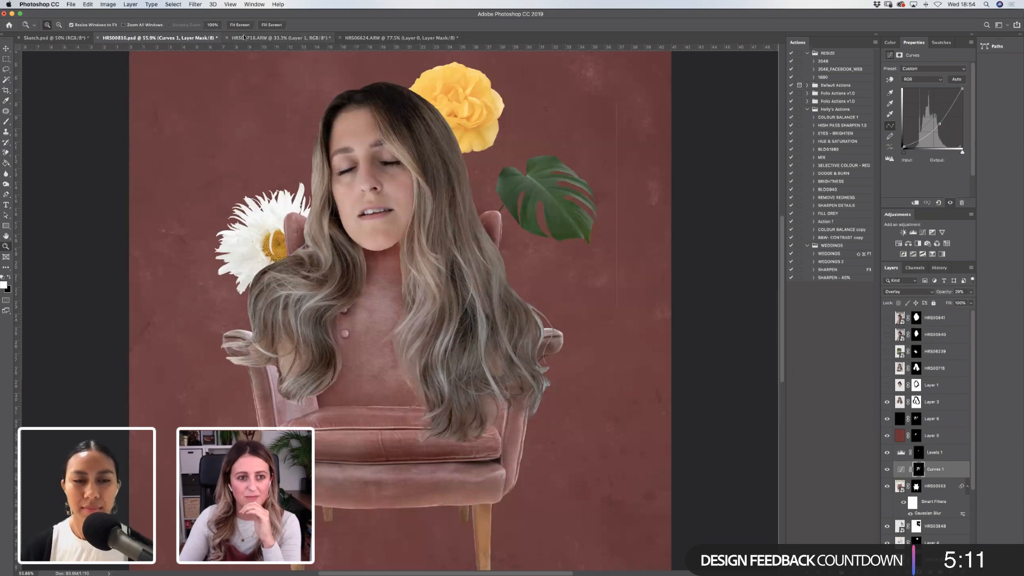
left_click_drag(293, 173, 545, 329)
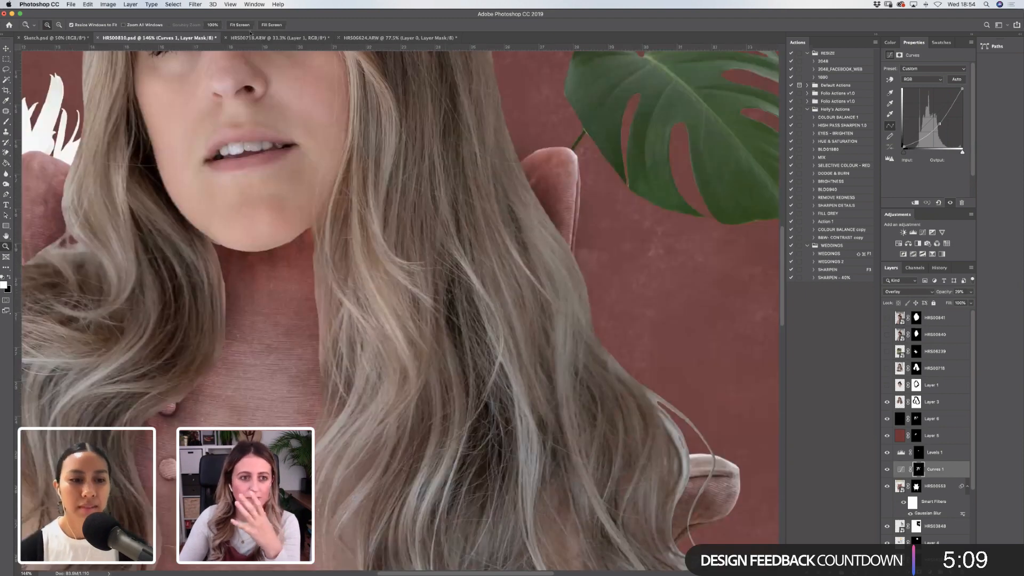
left_click(239, 24)
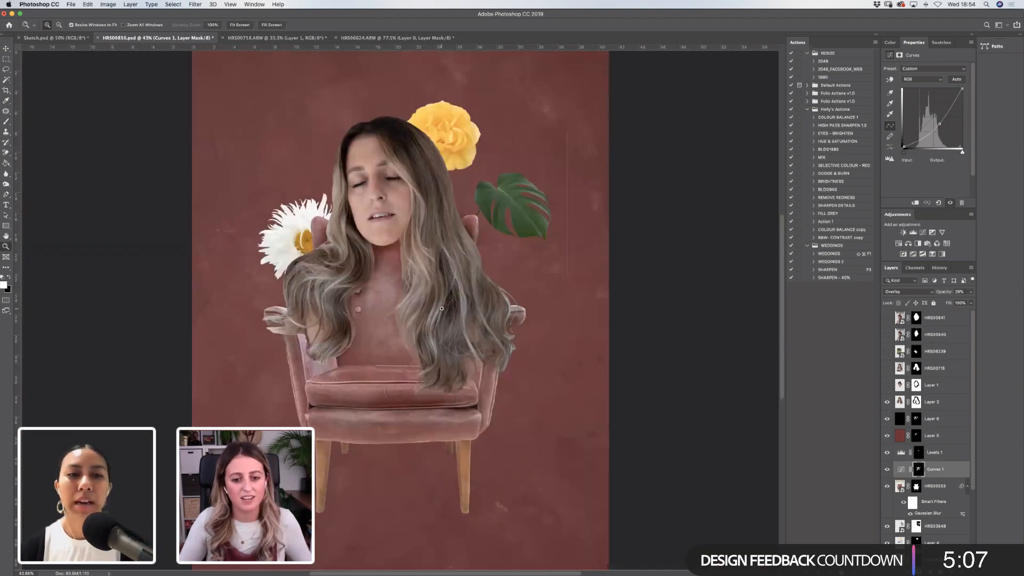
left_click(440, 305, "alt")
left_click(504, 313, "alt")
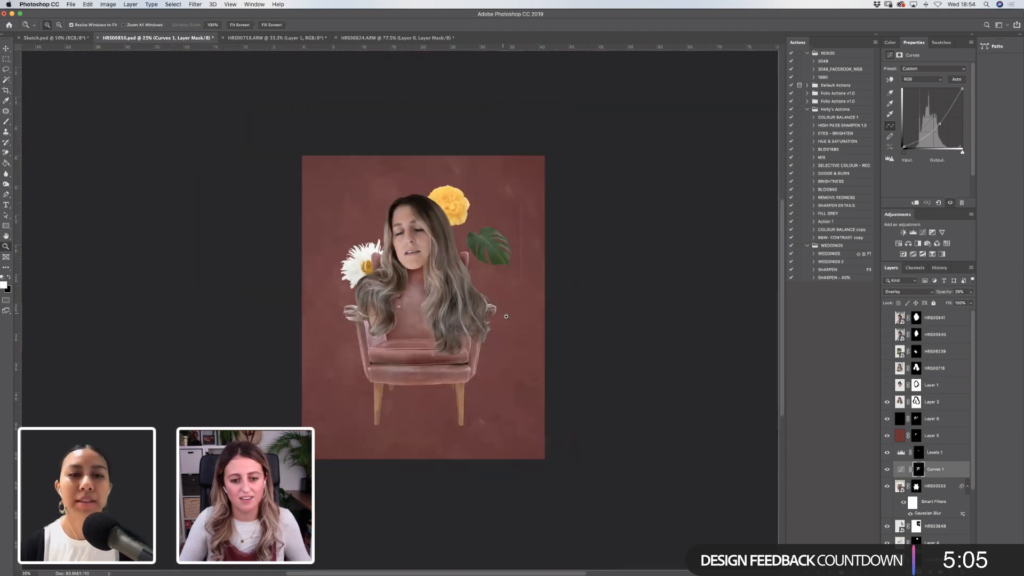
left_click(520, 365, "alt")
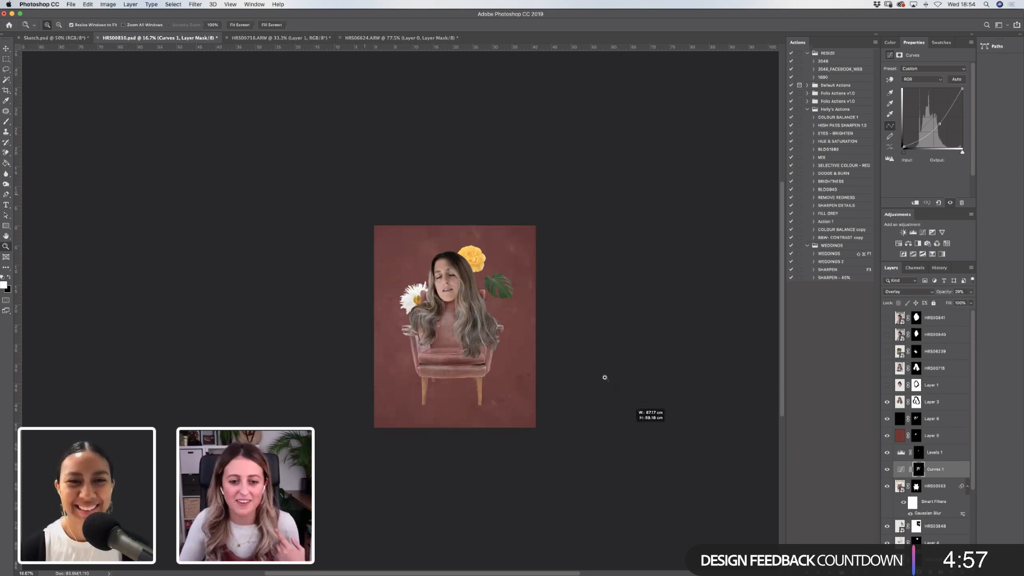
key("super+0")
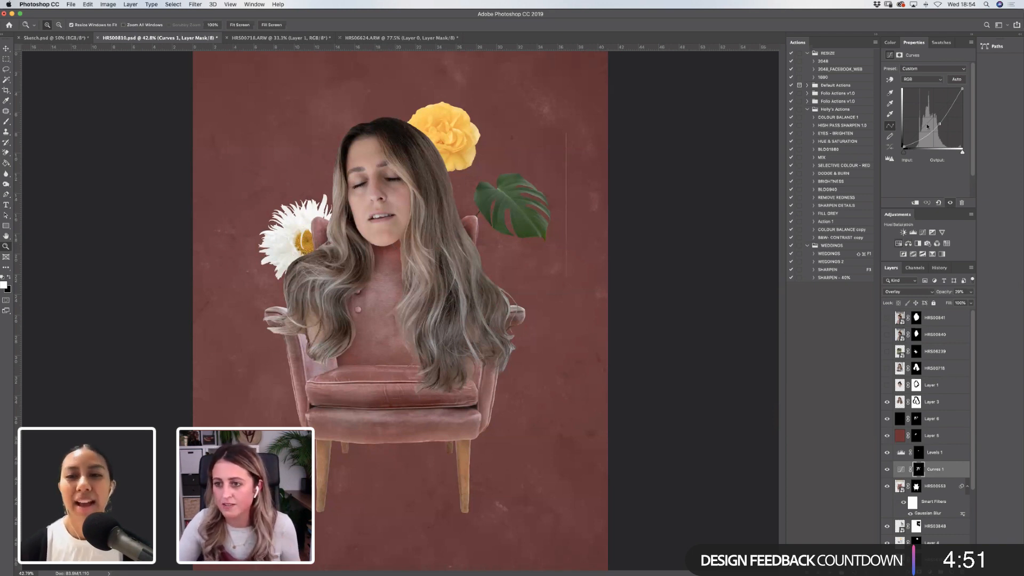
Add a Hue/Saturation adjustment above the Curves layer with saturation -31 and invert its mask to black.
left_click(899, 244)
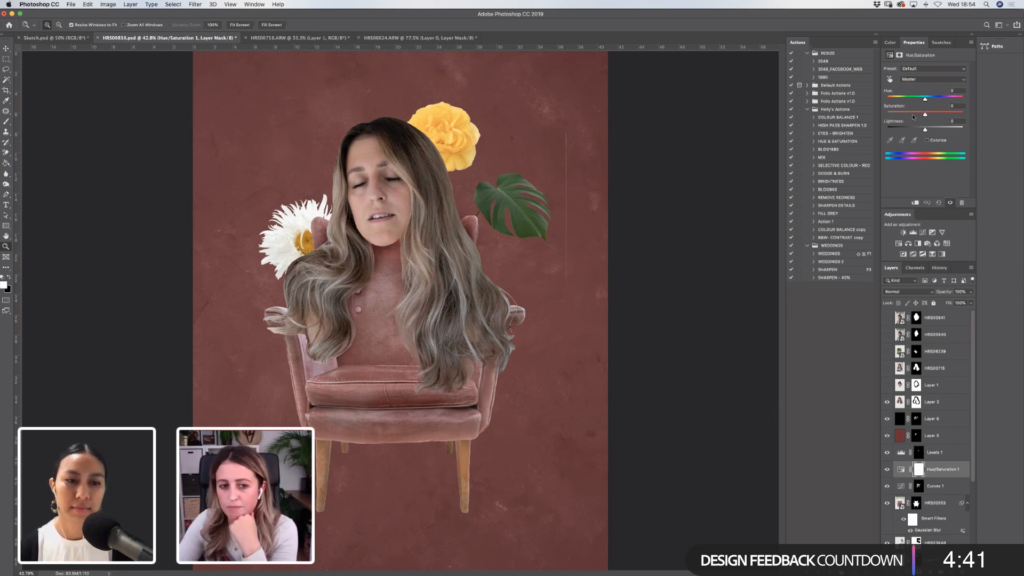
left_click_drag(924, 112, 913, 115)
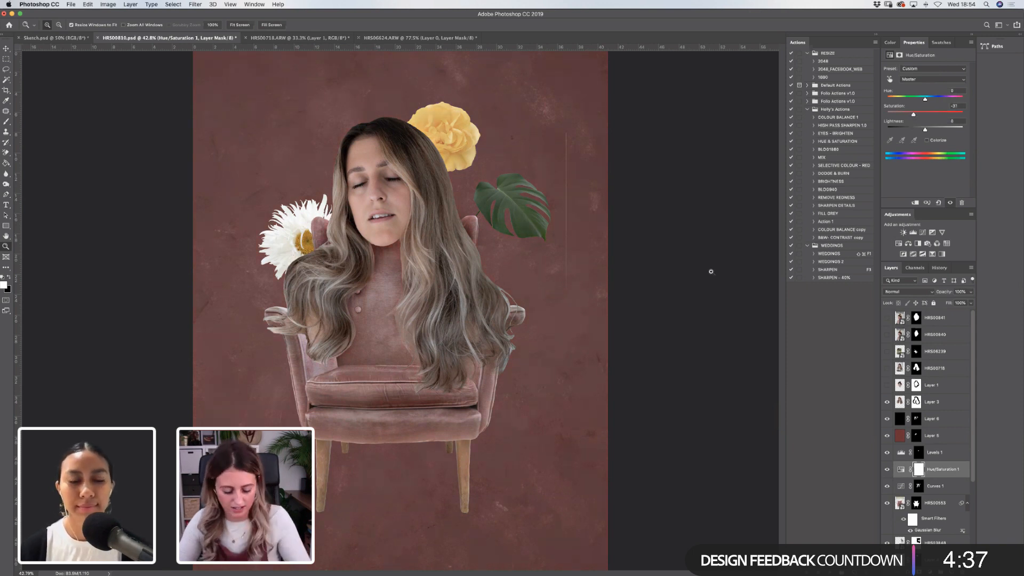
key("super+i")
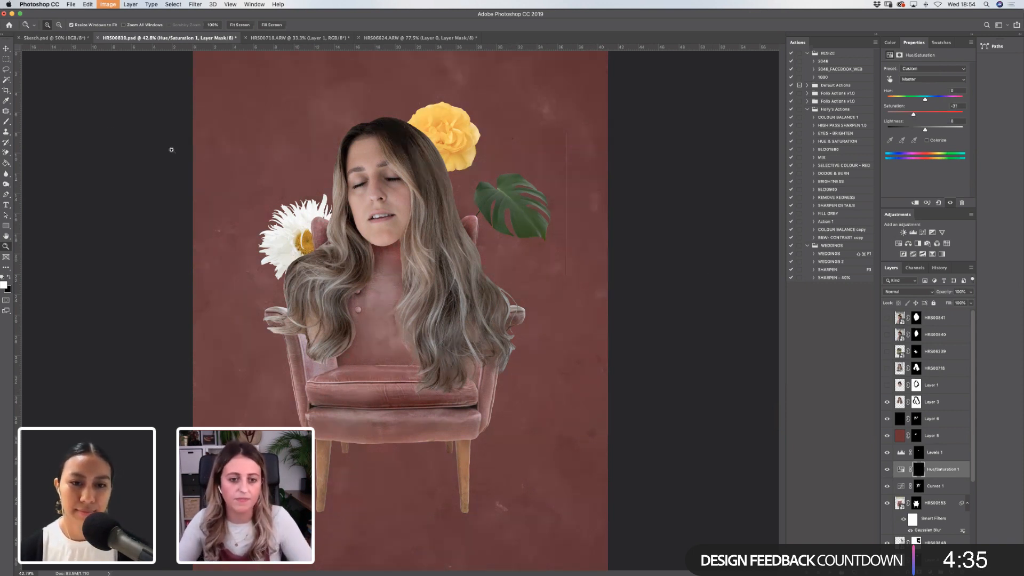
Brush the desaturation in beneath the chin on the Hue/Saturation mask and set the adjustment's opacity to about 71%.
left_click(7, 122)
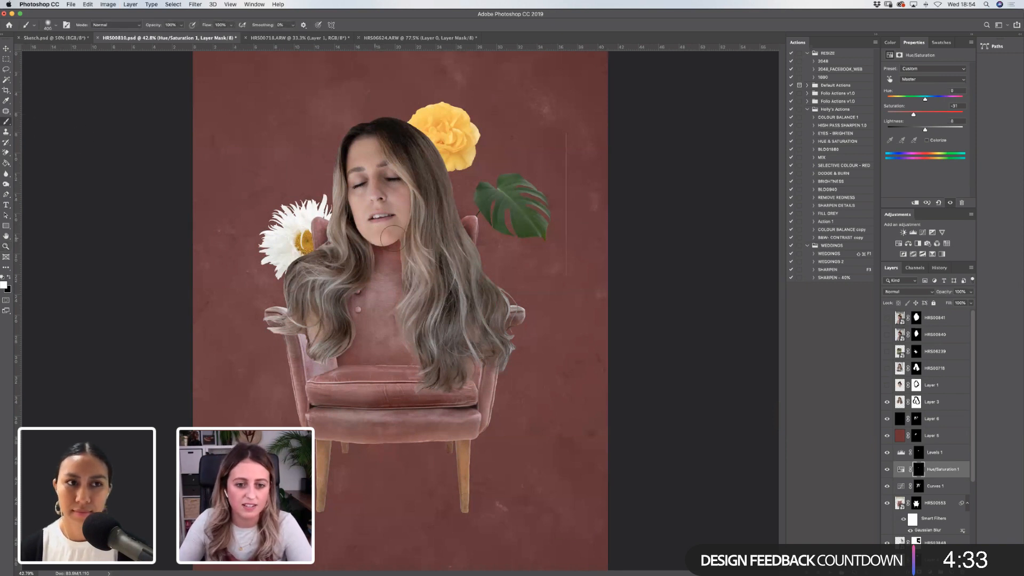
left_click(970, 302)
left_click(958, 302)
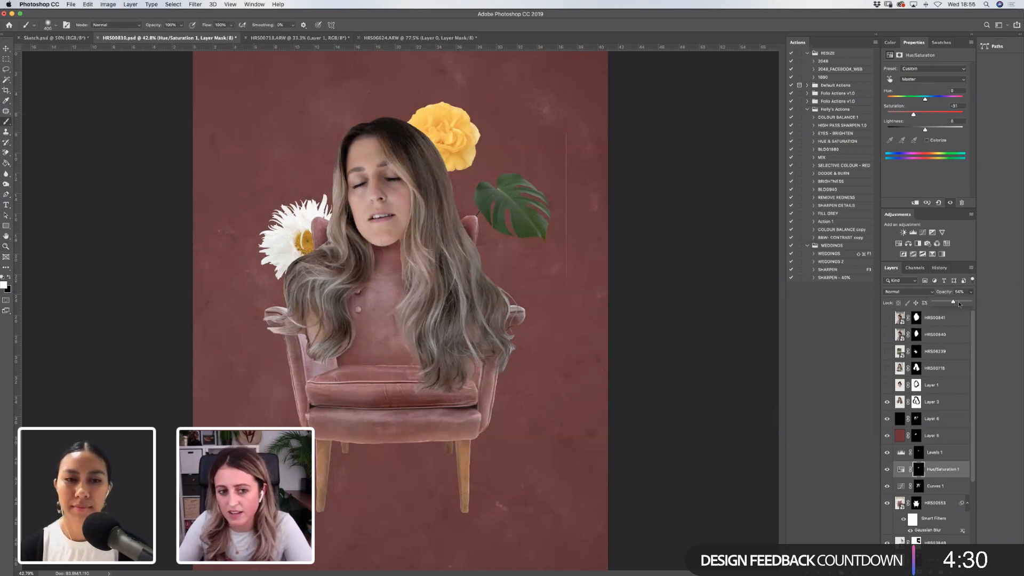
left_click(375, 229)
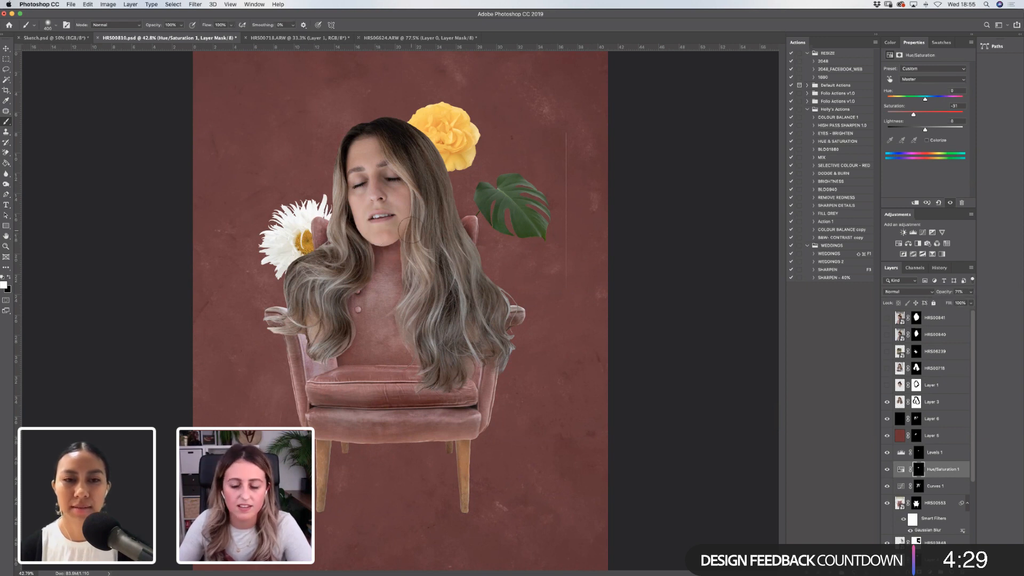
Add a new layer above the black fill layer and brush black (000000) across the neck area beneath the chin.
left_click(944, 419)
left_click(941, 571)
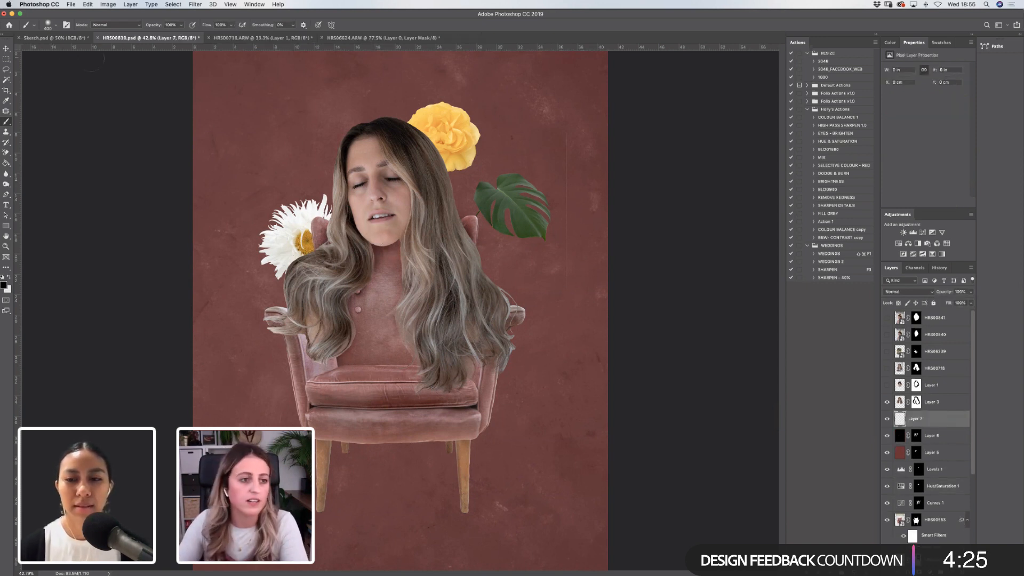
left_click(4, 284)
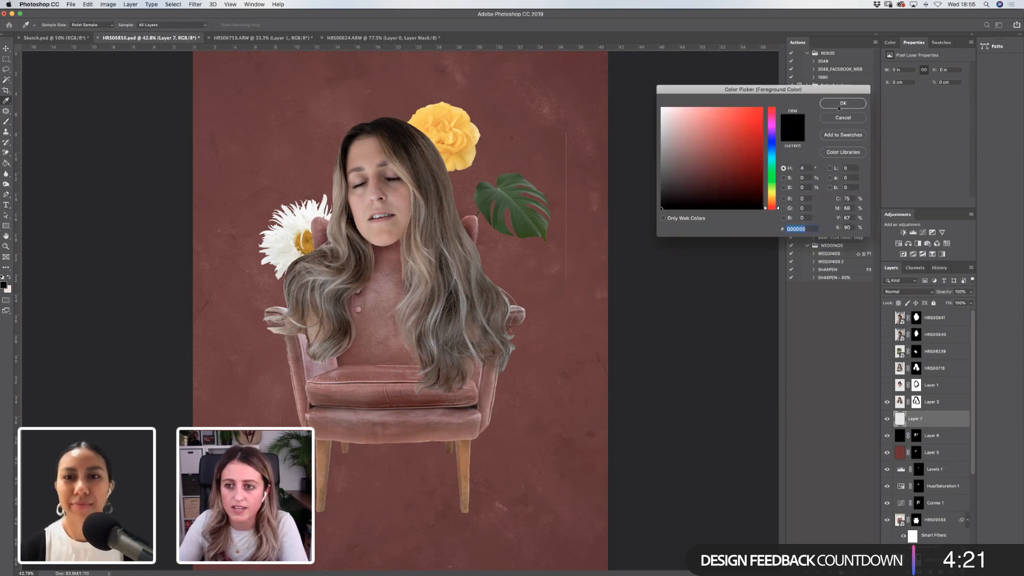
key("Return")
mouse_move(375, 234)
left_mouse_down()
mouse_move(384, 230)
mouse_move(357, 256)
left_mouse_up()
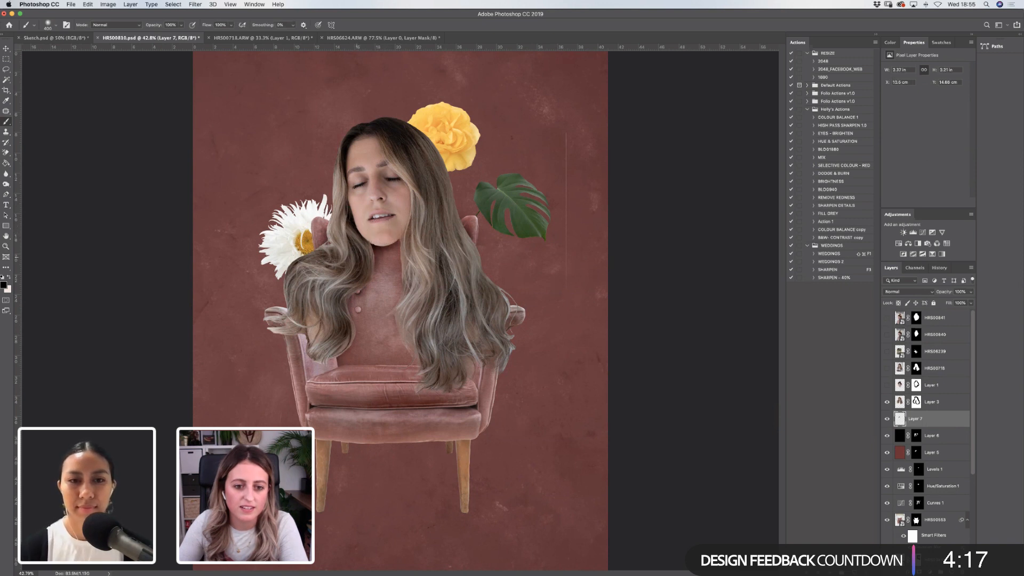
mouse_move(410, 228)
left_mouse_down()
mouse_move(361, 264)
mouse_move(342, 223)
left_mouse_up()
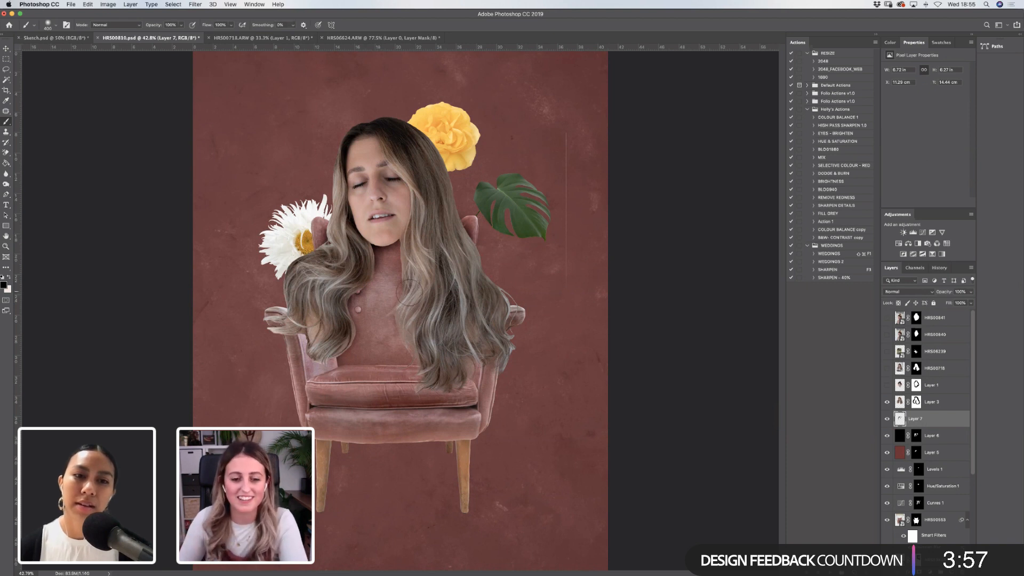
Brush more black shadow on Layer 7 behind the woman's lower hair, undo the last stroke and check the blend.
left_click_drag(325, 339, 323, 329)
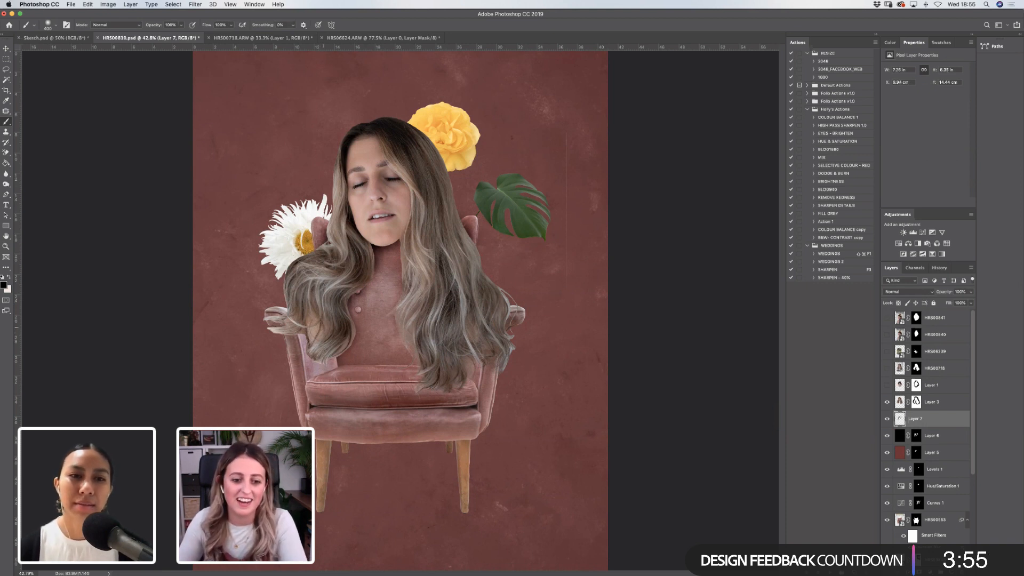
key("super+z")
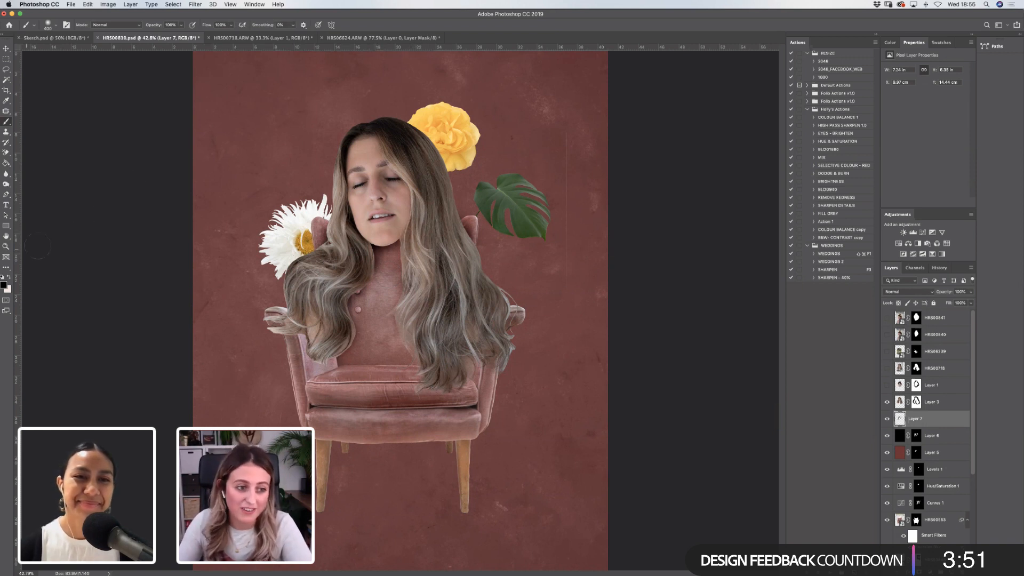
key("z")
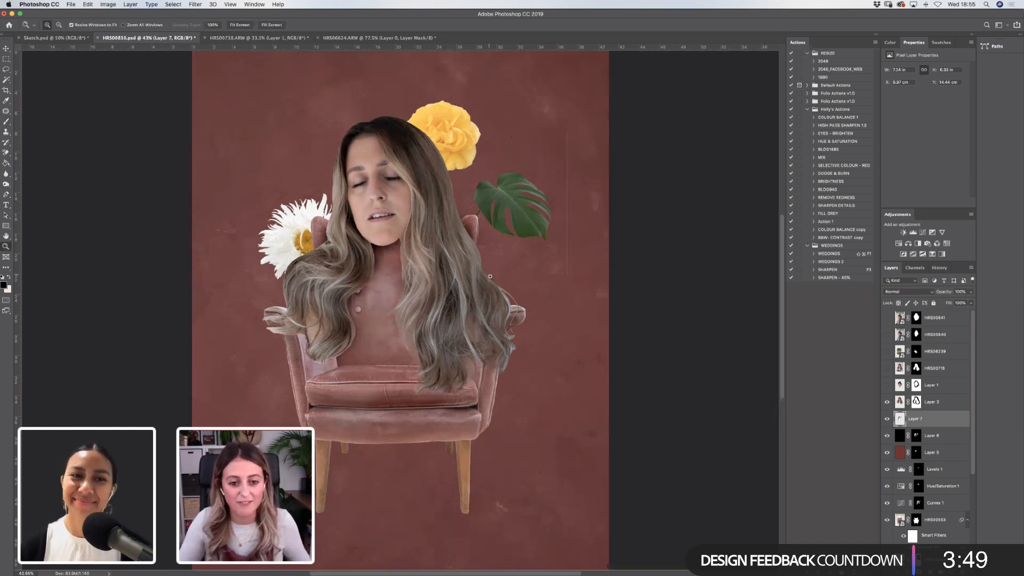
left_click(480, 283, "alt")
left_click(509, 273, "alt")
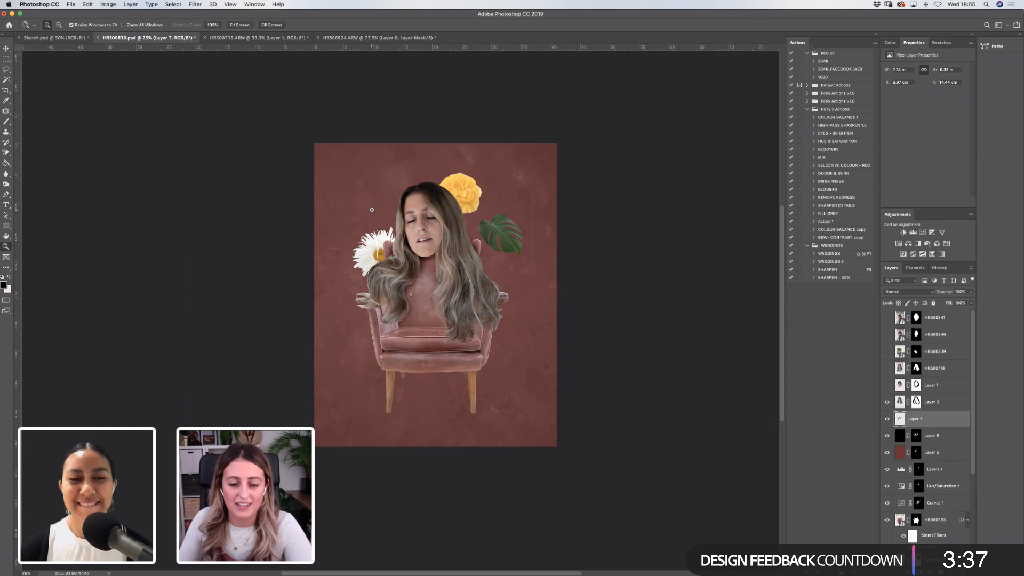
left_click_drag(327, 145, 554, 366)
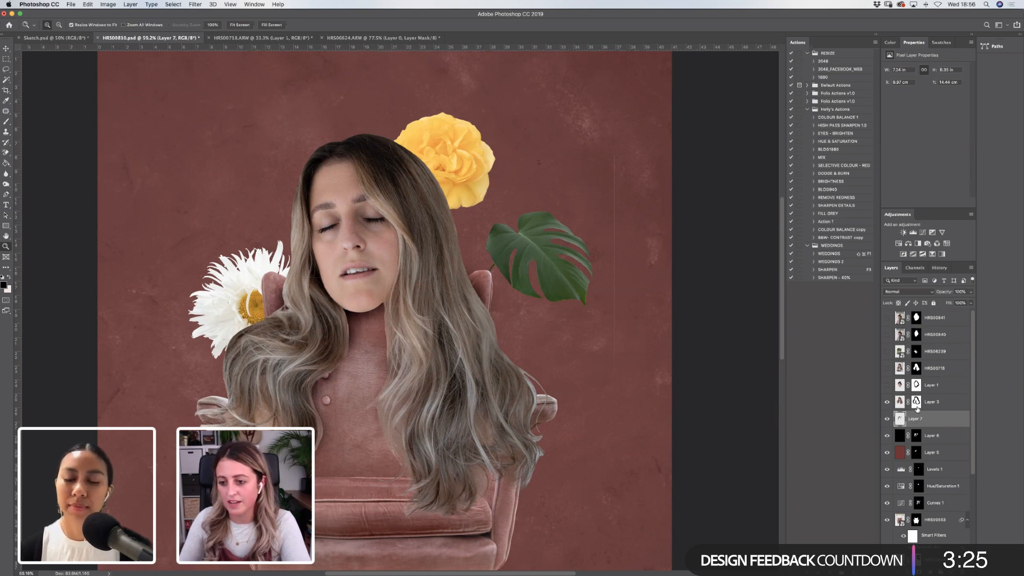
Add a new empty layer directly above the hair layer, Layer 3, and get the Paint Bucket ready.
left_click(944, 404)
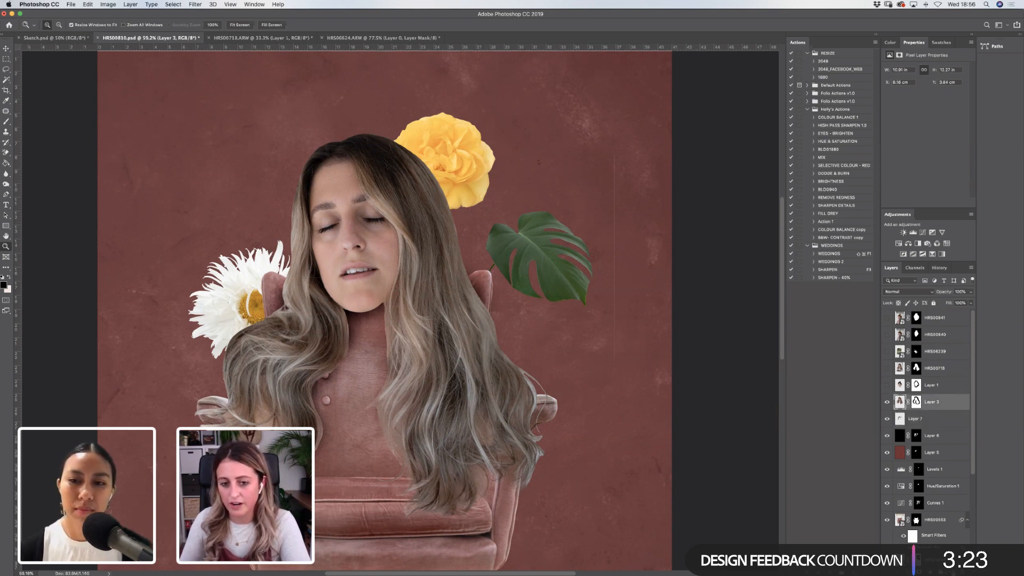
left_click(949, 571)
left_click(5, 121)
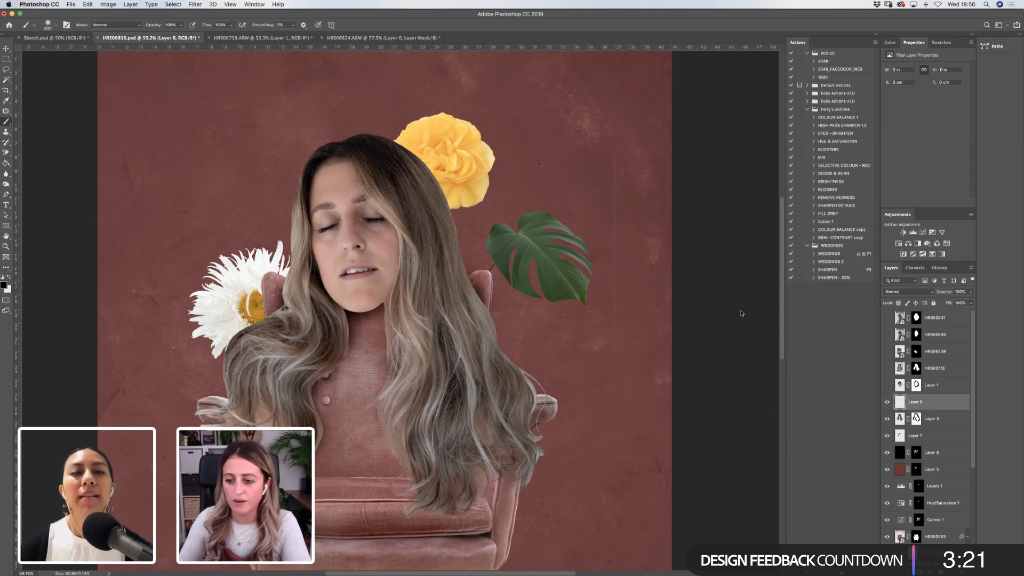
left_click(10, 162)
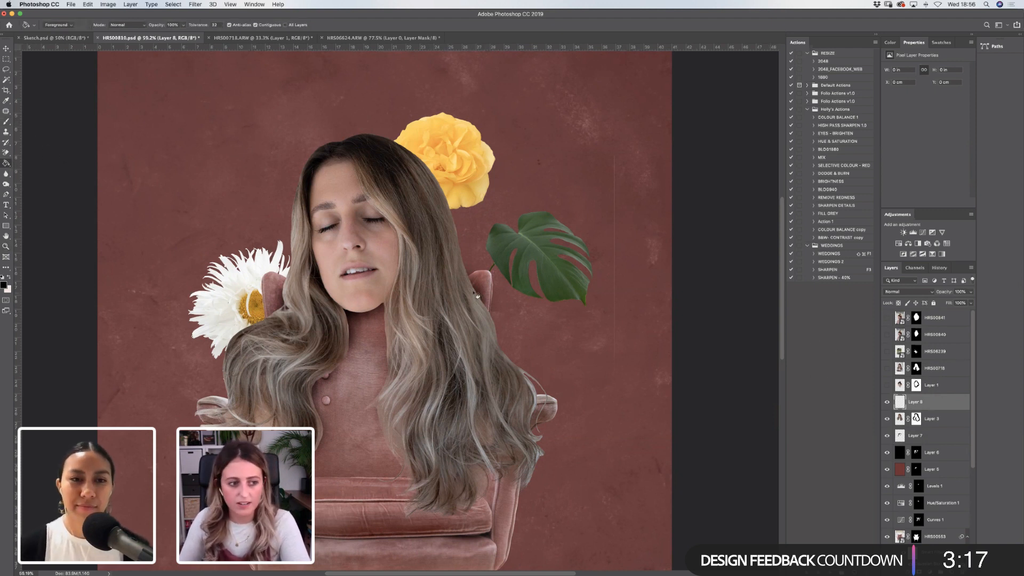
Duplicate the reddish Overlay layer, Layer 5, and move the copy above the empty Layer 8.
left_click(925, 472)
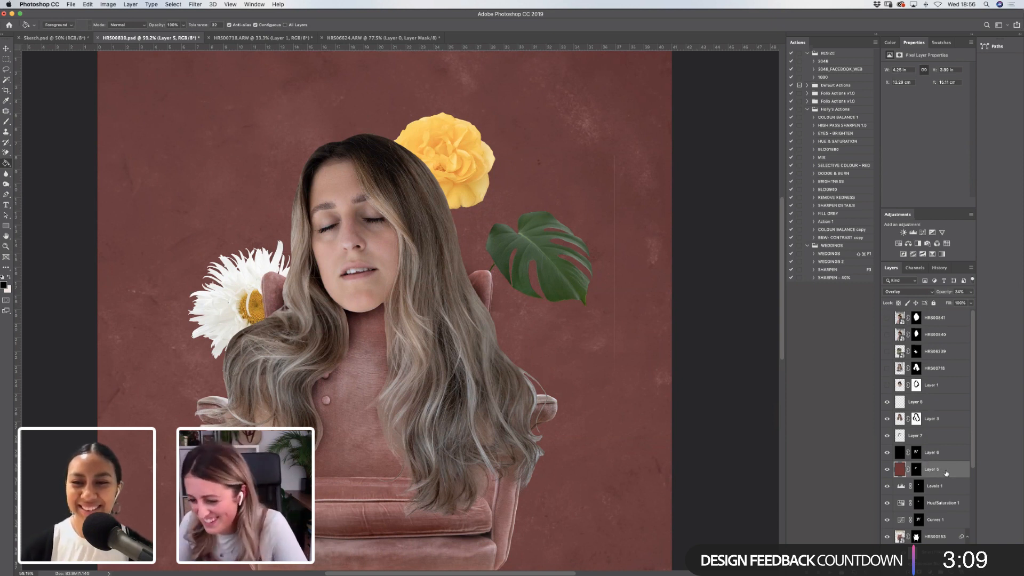
key("cmd+j")
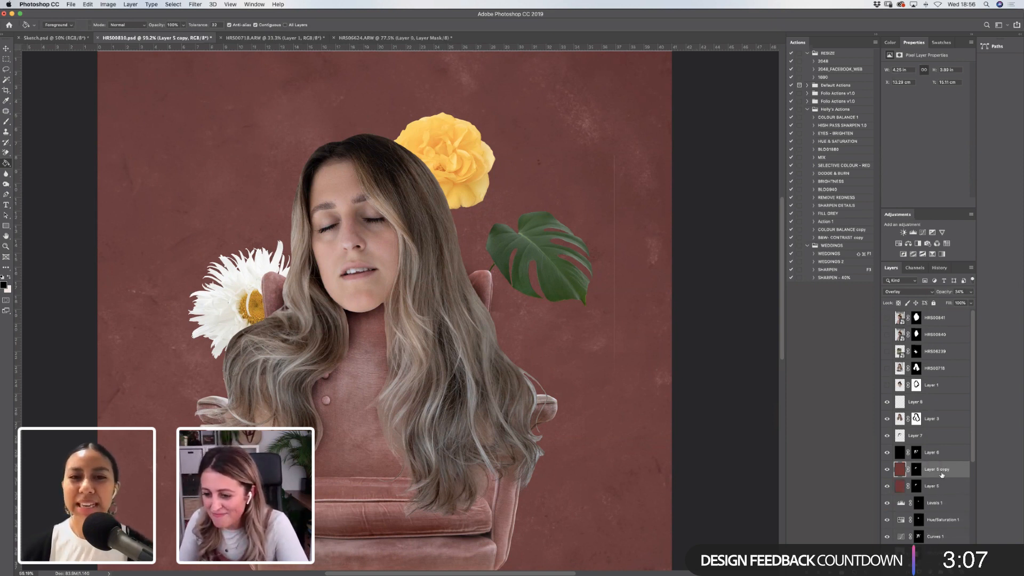
left_click_drag(937, 470, 937, 399)
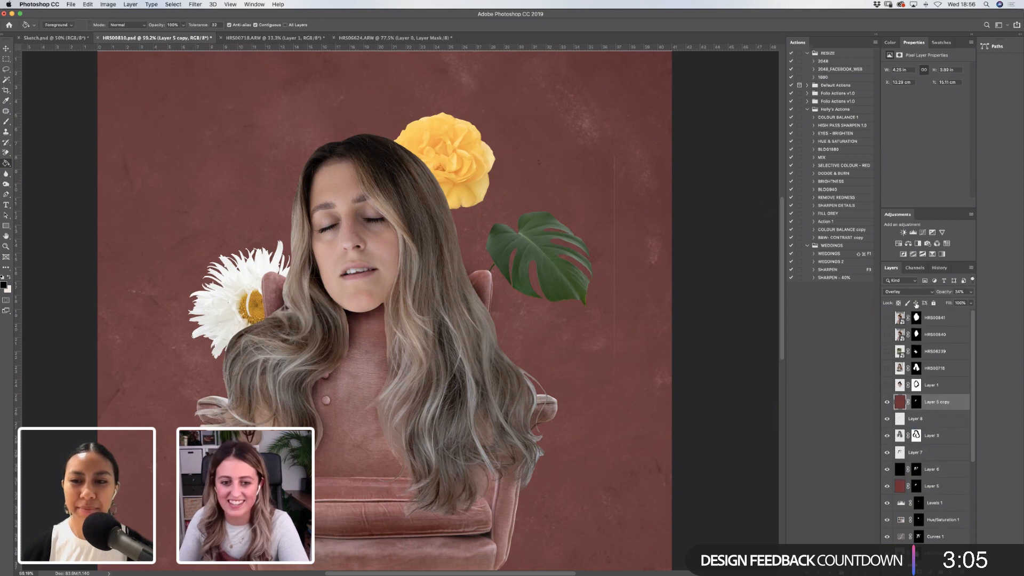
Delete the mask of Layer 5 copy and give the layer a new mask inverted to black.
left_click(917, 402)
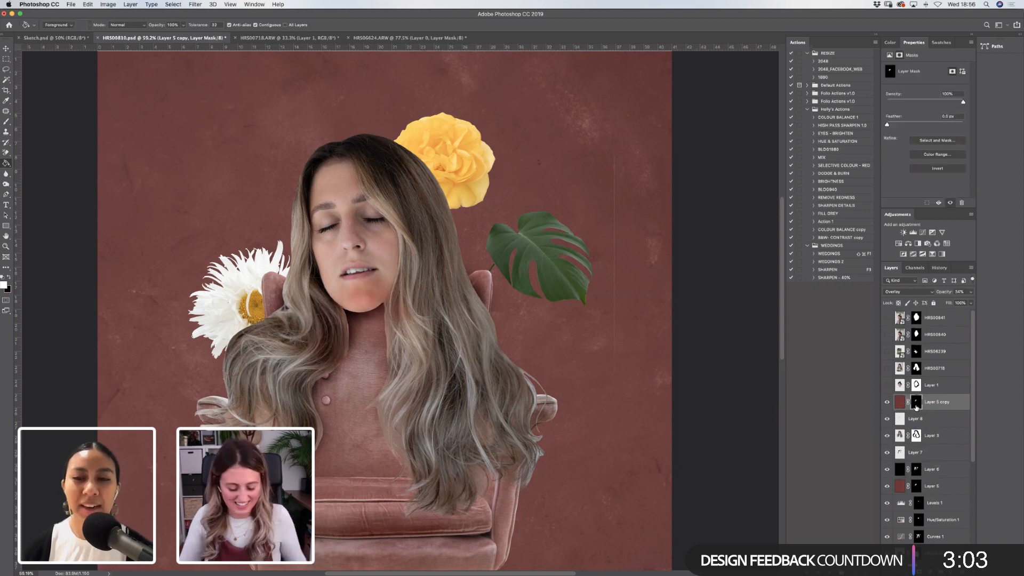
right_click(917, 405)
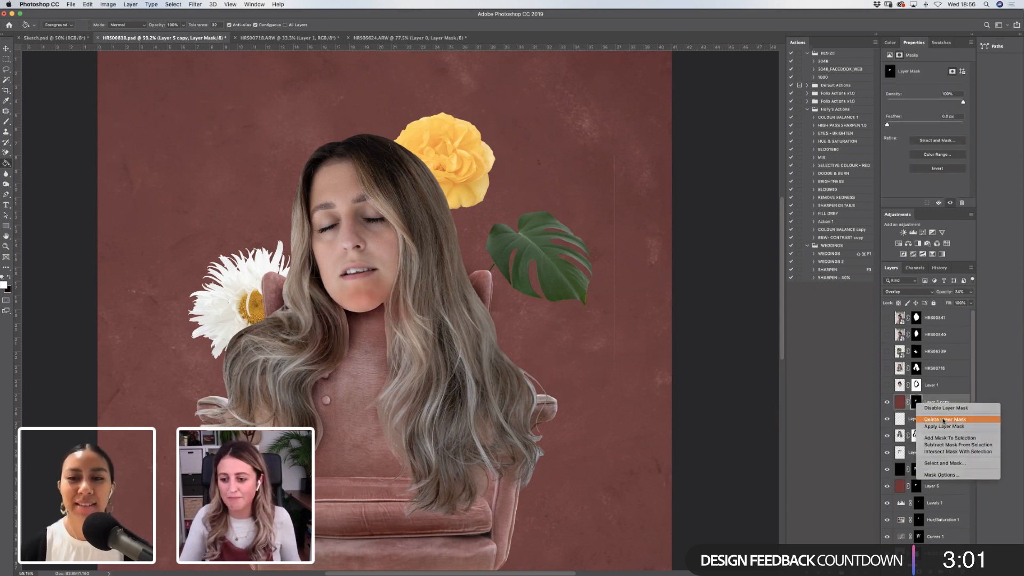
left_click(923, 418)
left_click(918, 572)
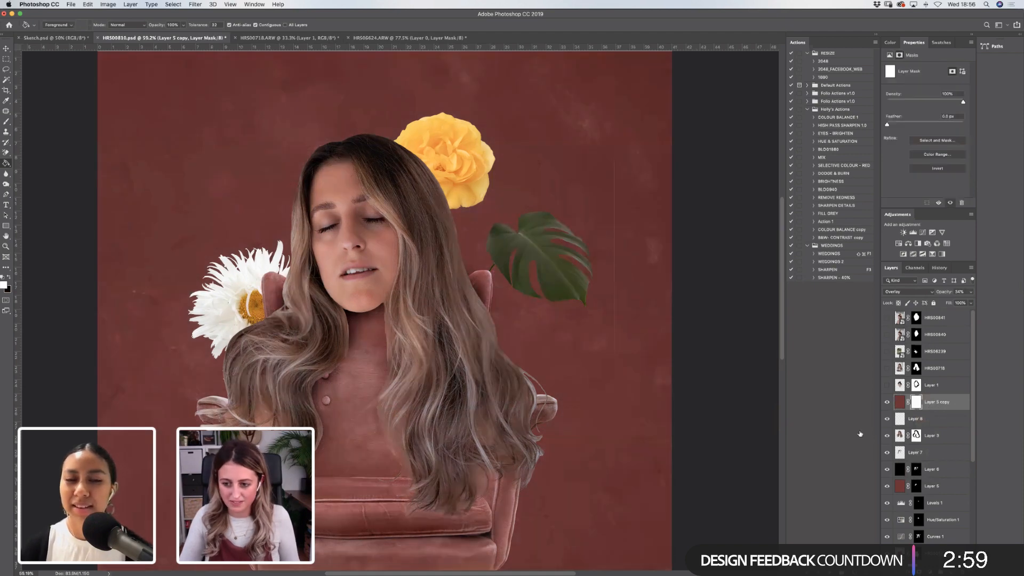
key("ctrl+i")
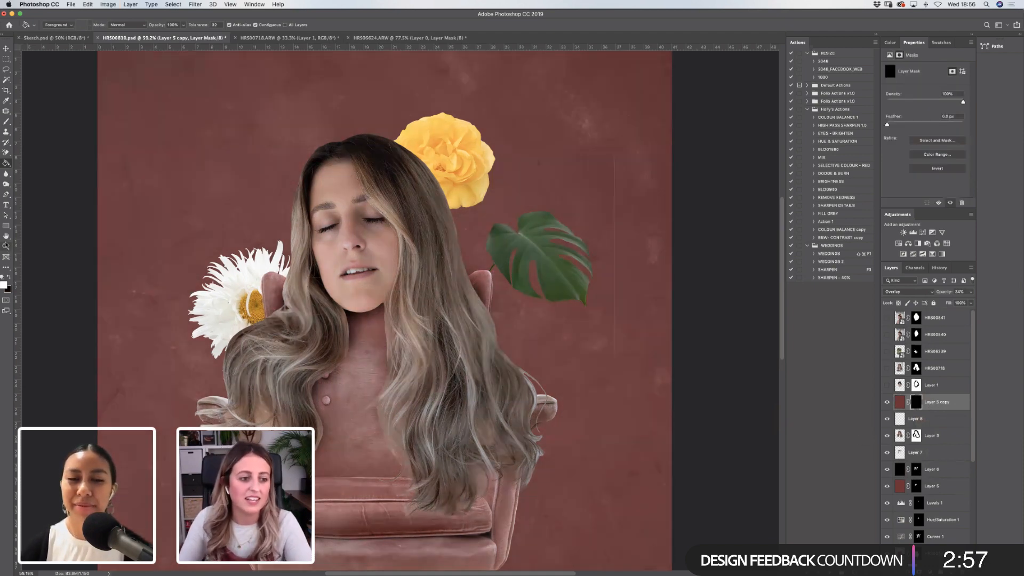
Brush white on the Layer 5 copy mask to tint the hair edge beside the chair wing near the leaf.
key("z")
left_click(240, 25)
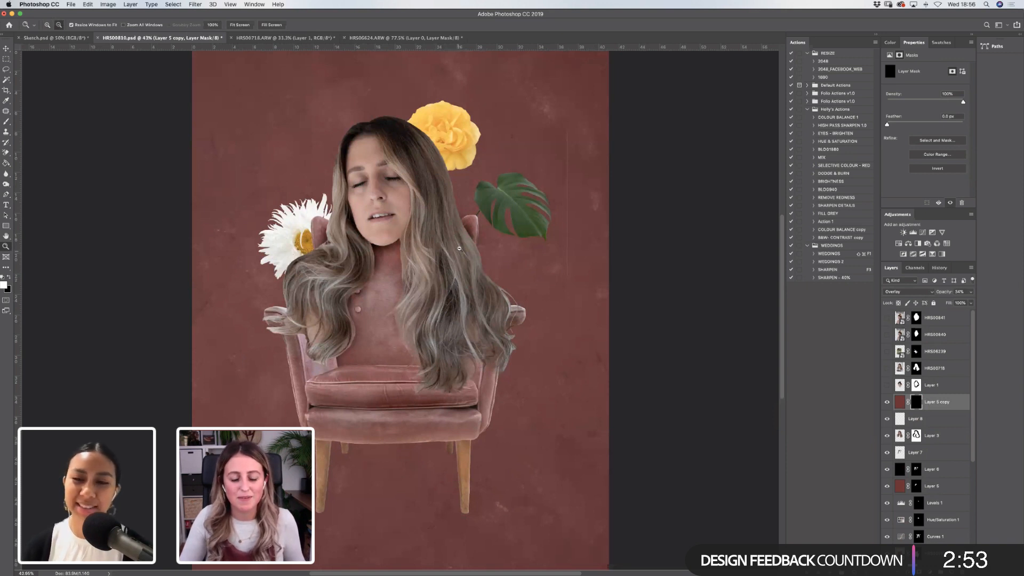
left_click(458, 248, "alt")
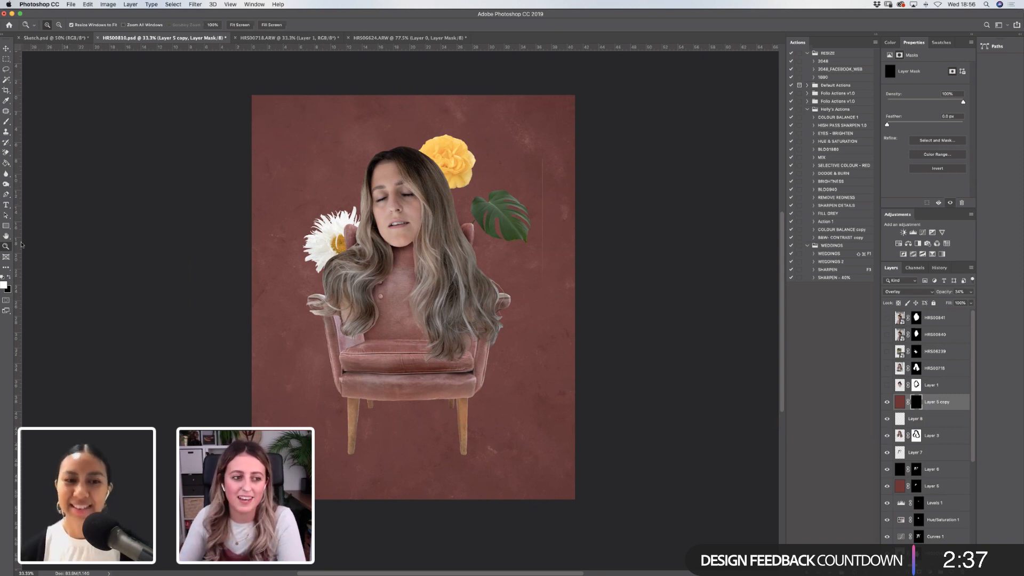
left_click_drag(295, 117, 544, 345)
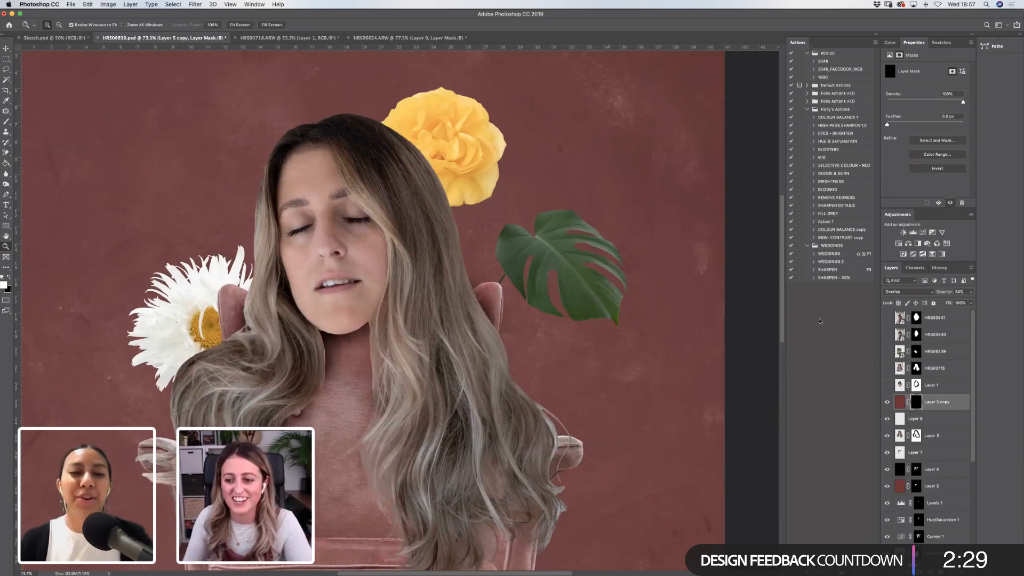
key("b")
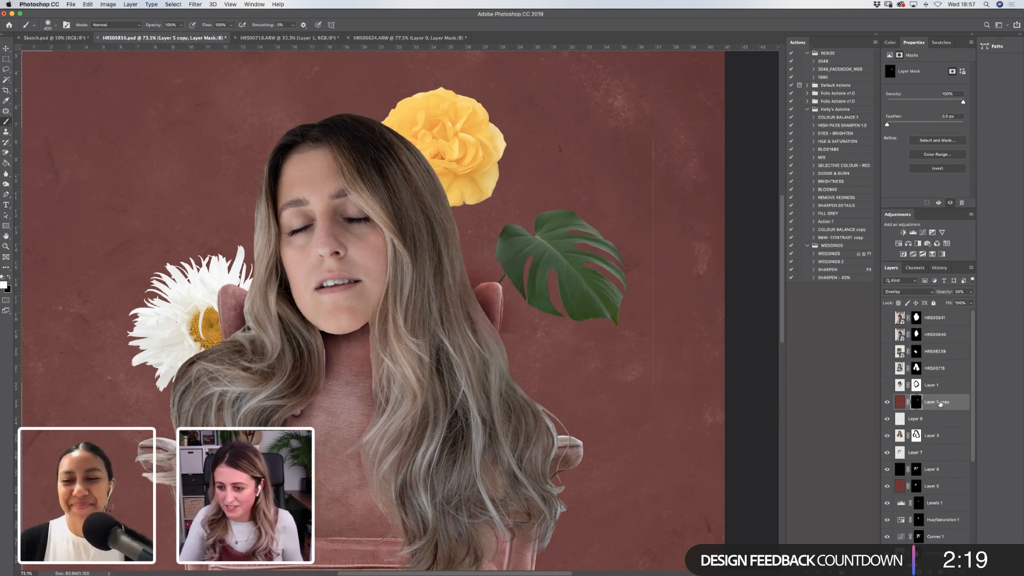
Move Layer 5 copy directly above Layer 3, clip it to that layer and compare the hair with the tint off and on.
left_click_drag(938, 404, 952, 425)
right_click(954, 423)
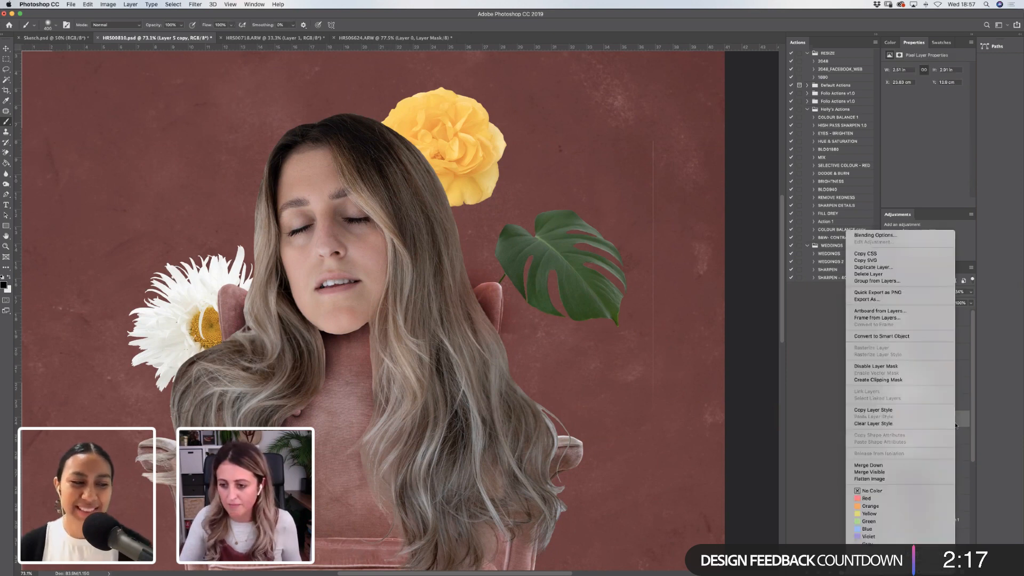
left_click(884, 381)
left_click(887, 419)
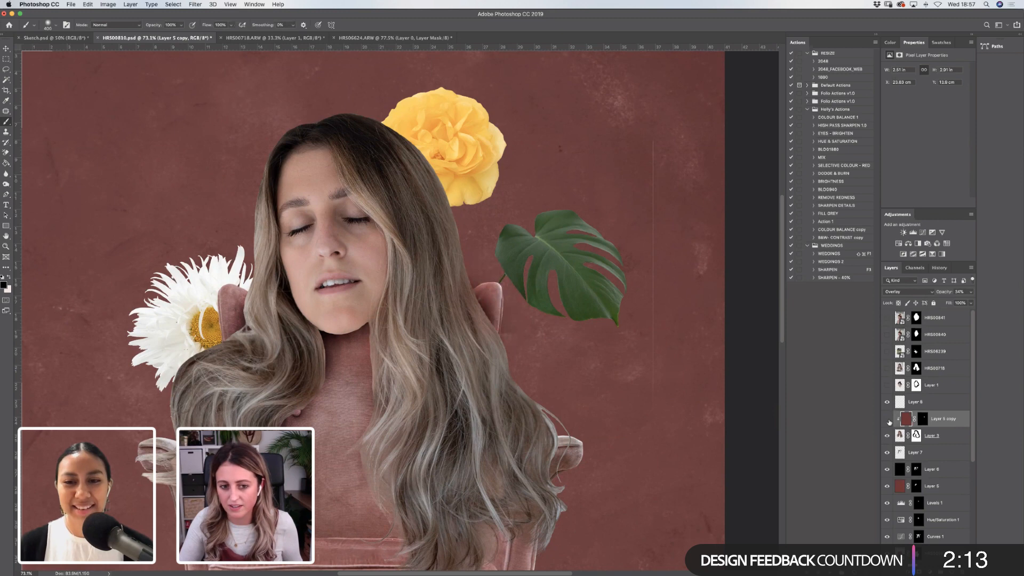
left_click(886, 419)
left_click(887, 419)
left_click(887, 419)
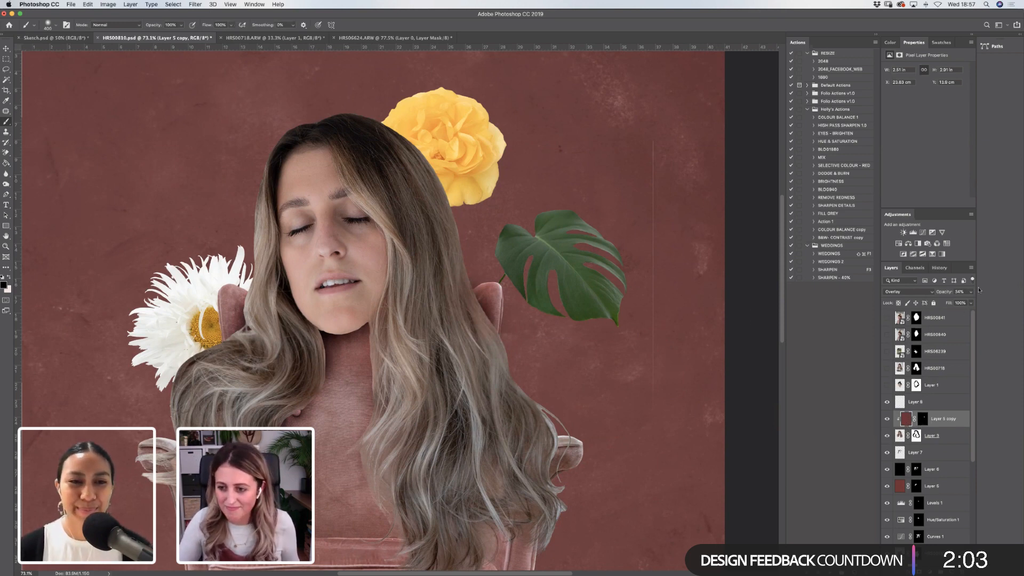
Reduce the opacity of Layer 5 copy to 20% while viewing more of the composite.
left_click(6, 246)
left_click(251, 25)
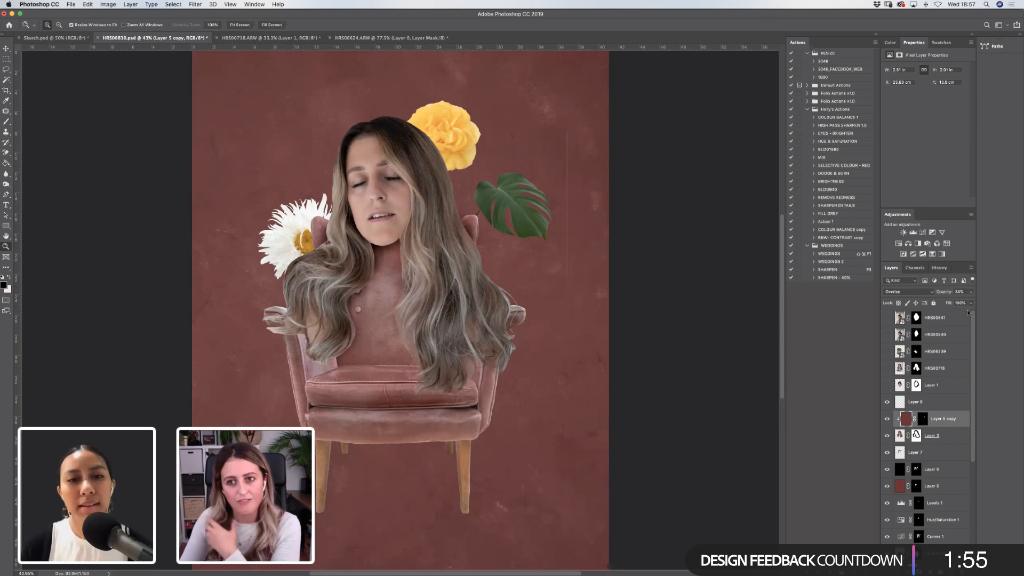
left_click_drag(971, 292, 941, 303)
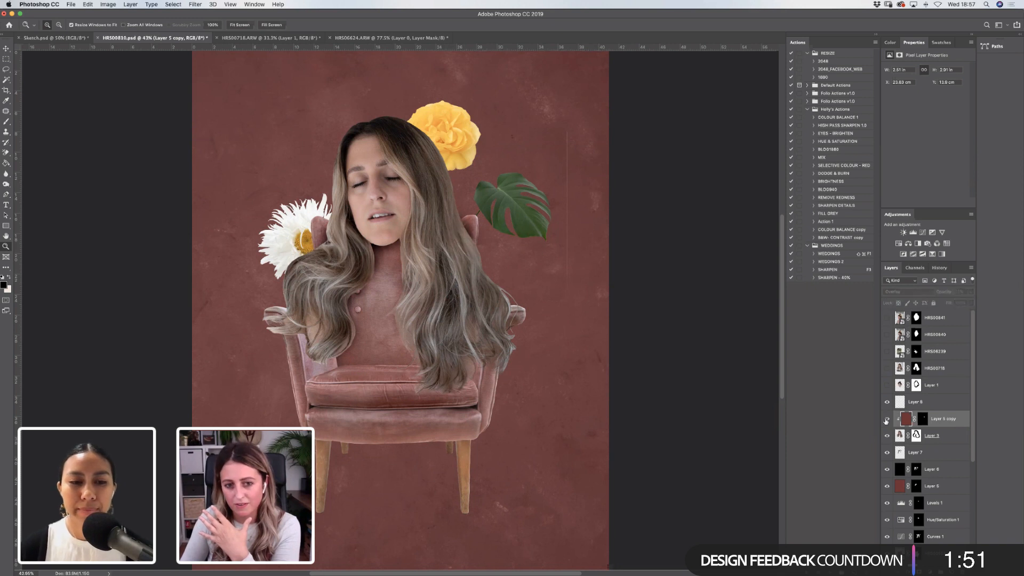
left_click_drag(949, 304, 940, 303)
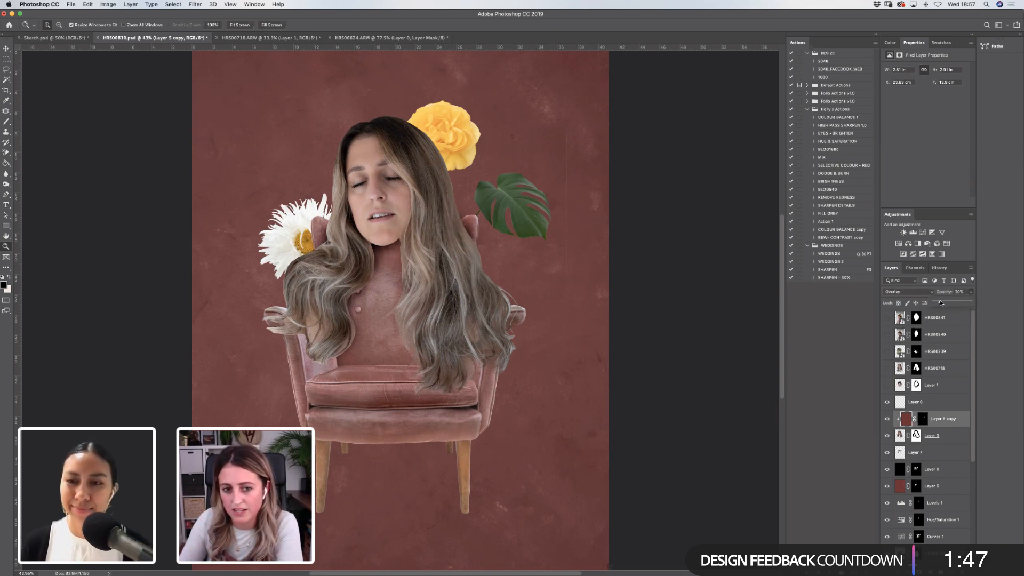
Brush white on the Layer 5 copy mask to tint the hair beside the chair wing near the white flower.
left_click(923, 419)
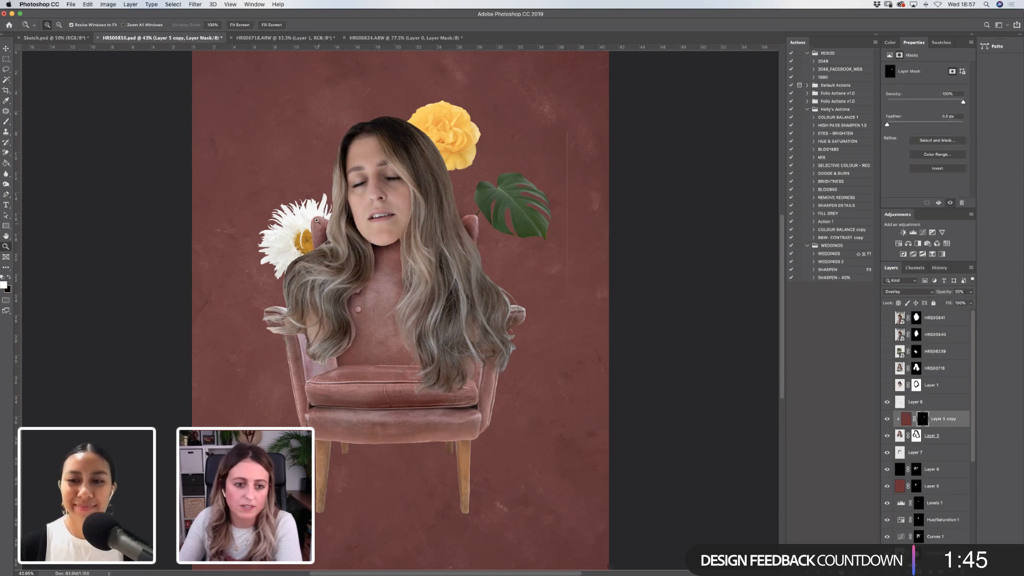
key("b")
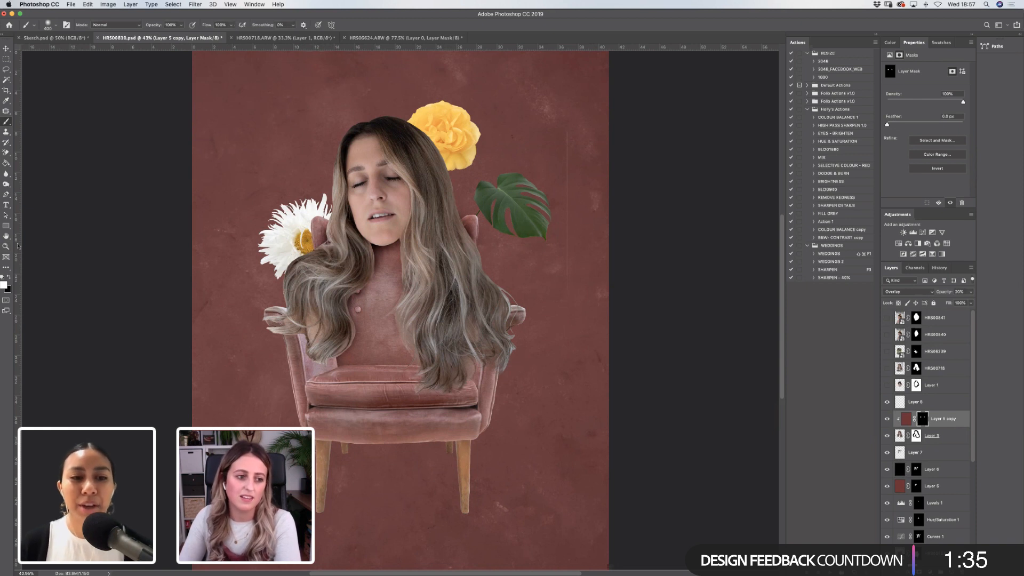
left_click(6, 247)
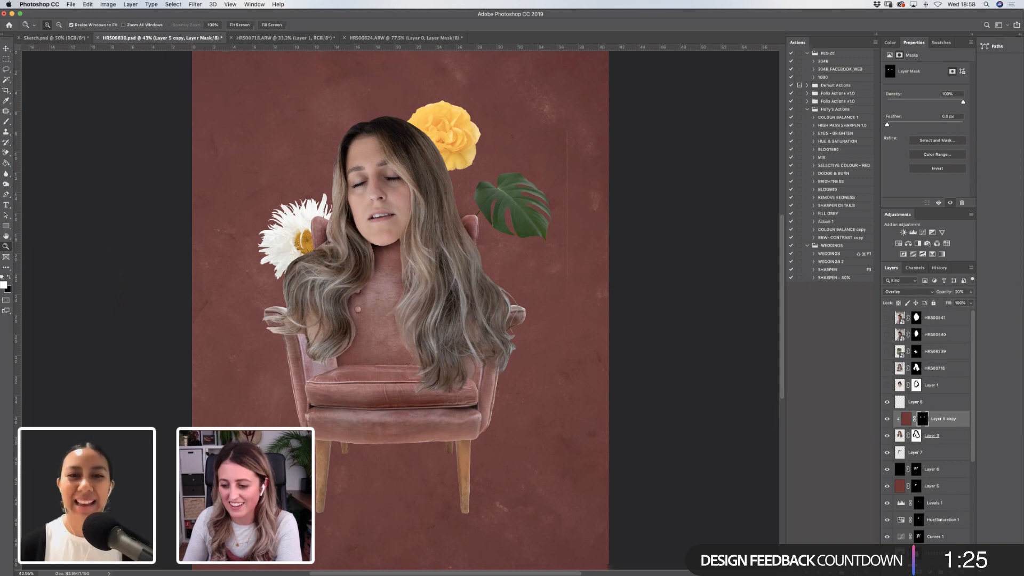
Add a Curves adjustment above Layer 5 copy and pull the midtones down to input 142, output 91.
left_click(922, 233)
left_click_drag(932, 117, 936, 126)
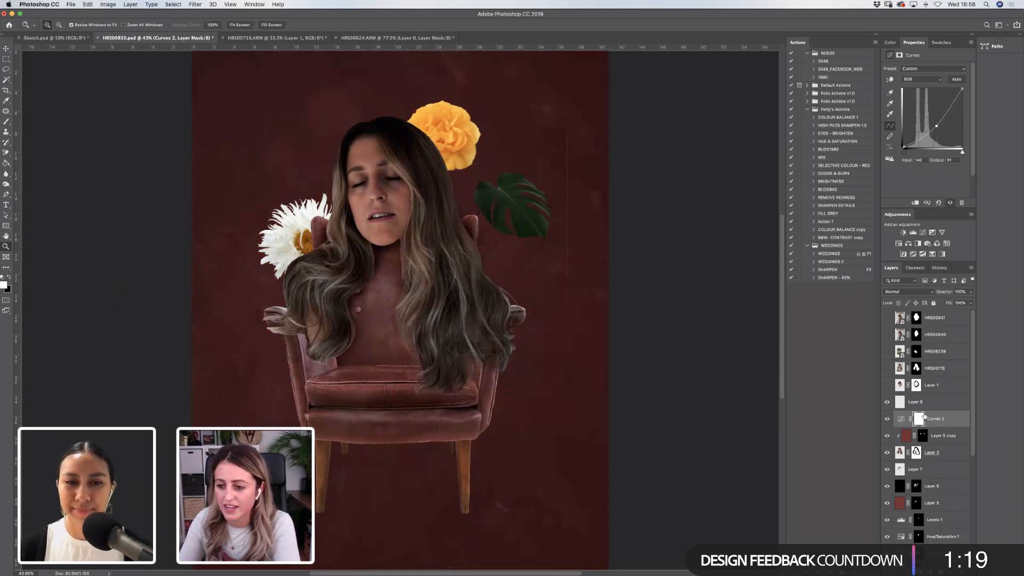
Move the Curves 2 adjustment below Layer 5 copy so it is clipped to Layer 3, and invert its mask to black.
left_click_drag(925, 417, 949, 442)
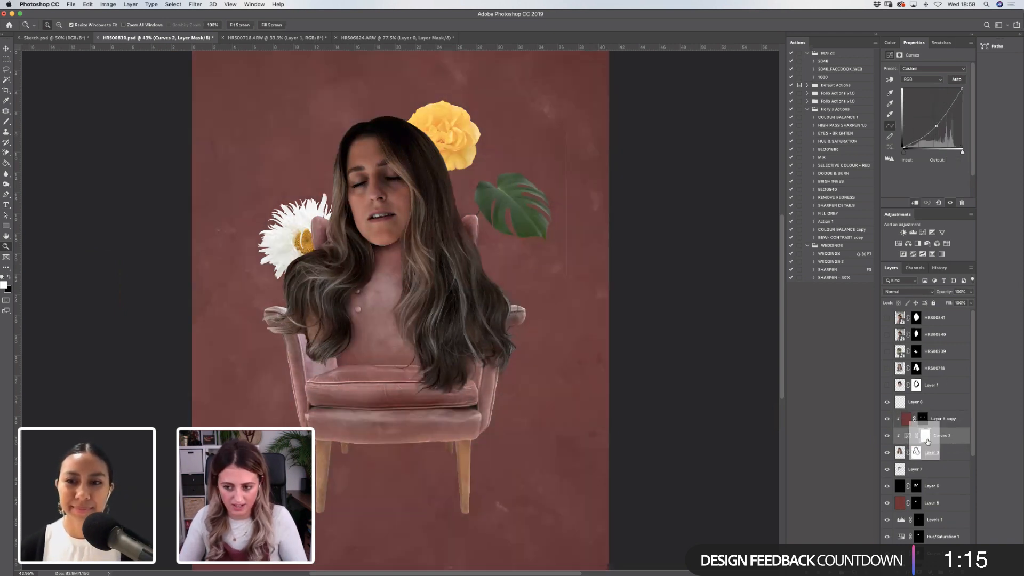
left_click(924, 436)
key("super+i")
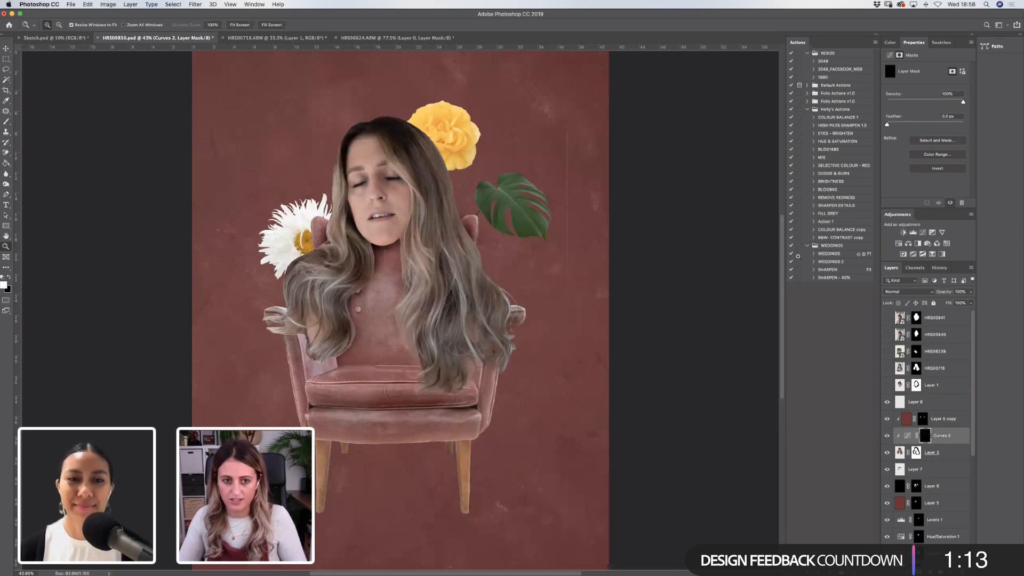
Brush the darkening into the hair on the Curves 2 mask, undo unwanted strokes and reduce the brush size.
left_click(9, 122)
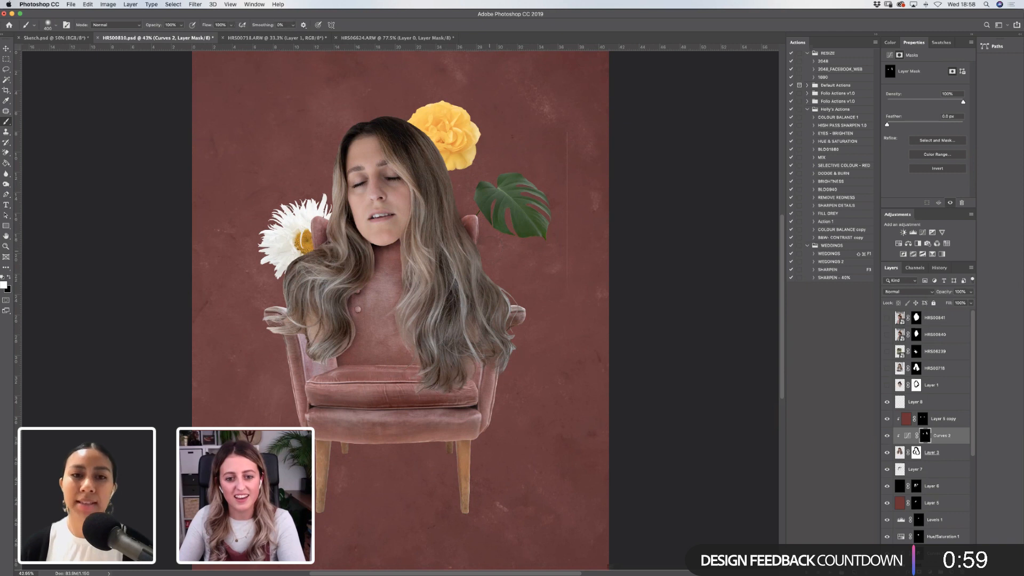
key("super+z")
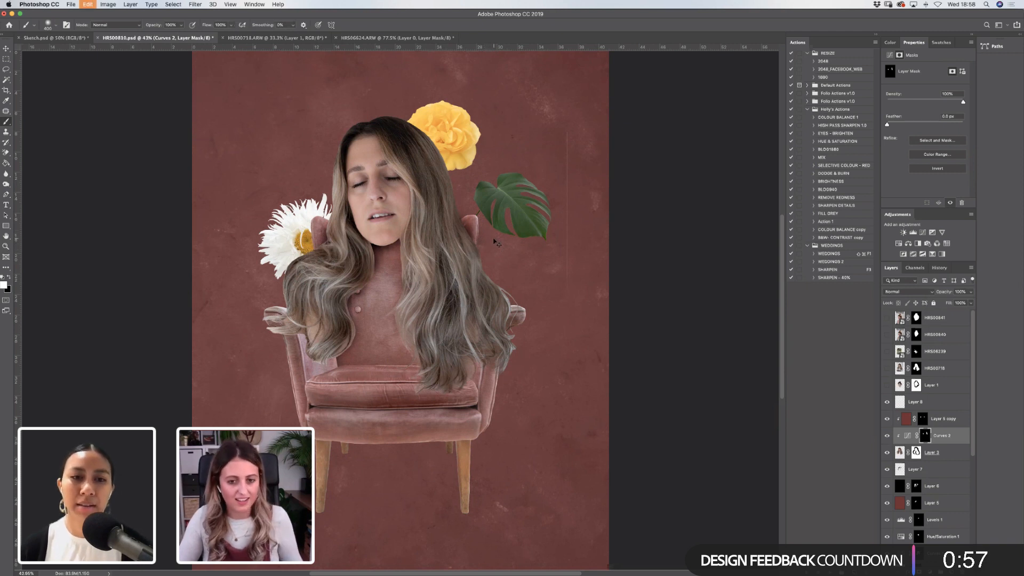
key("super+z")
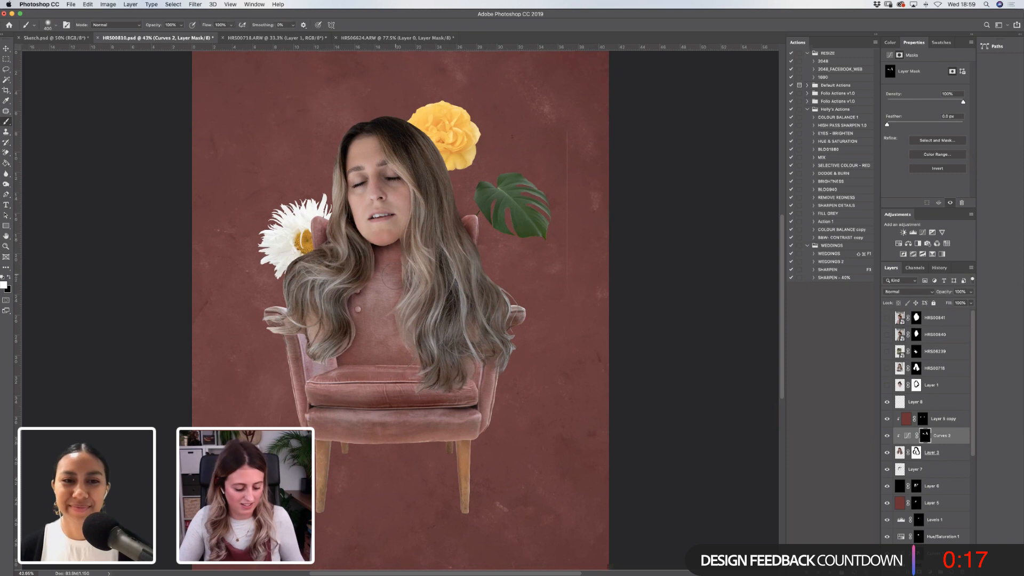
key("bracketleft")
key("bracketleft")
key("bracketleft")
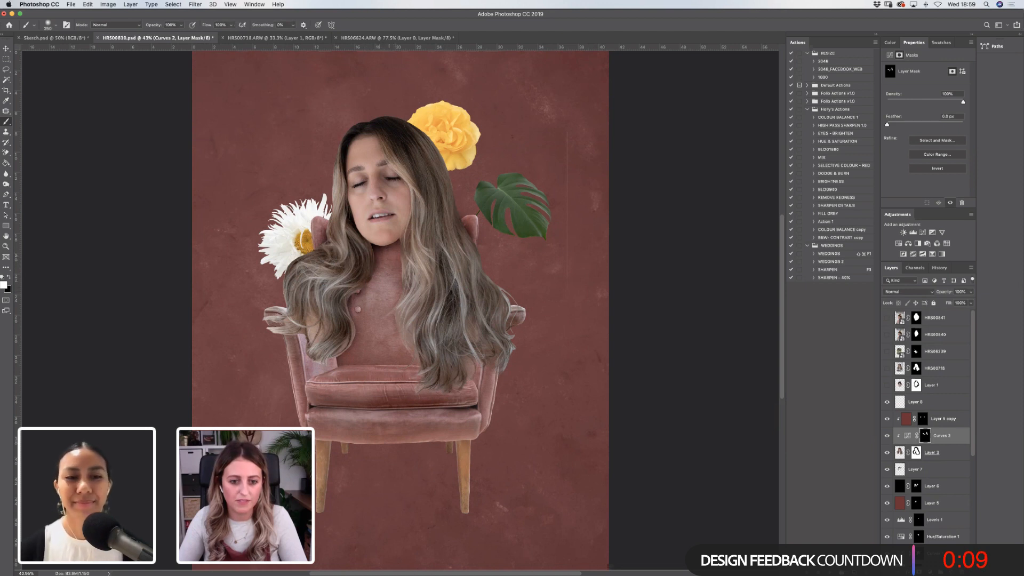
Activate the Layer 3 mask for brushing in white on the hair and neck area below the chin.
key("]")
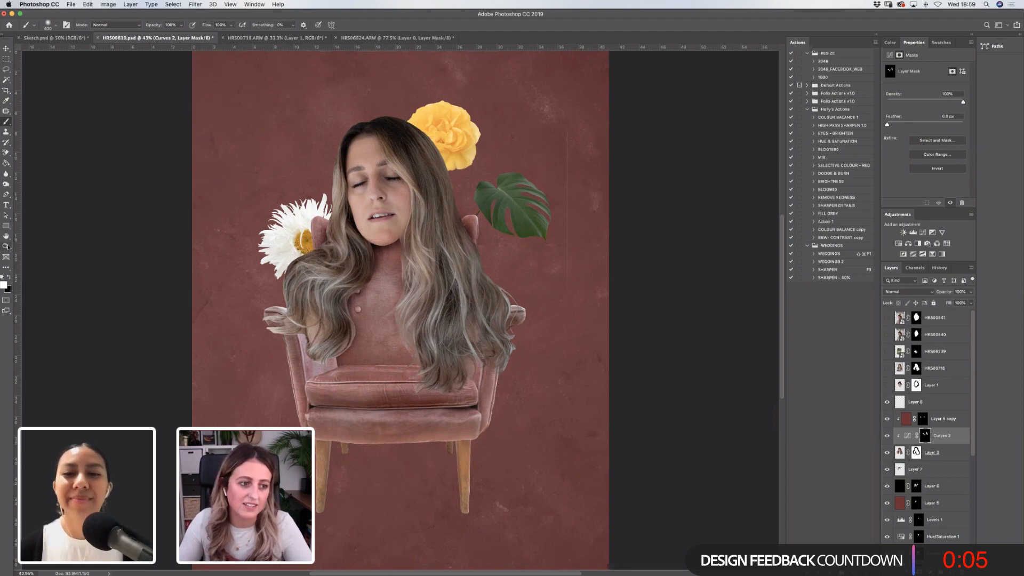
key("z")
mouse_move(302, 203)
left_mouse_down()
mouse_move(443, 322)
mouse_move(457, 312)
left_mouse_up()
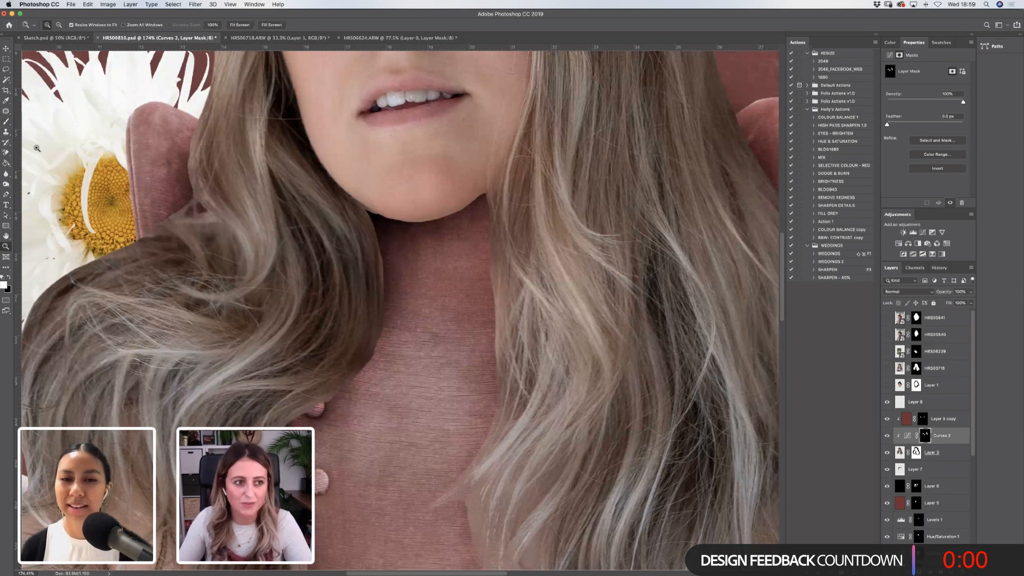
key("b")
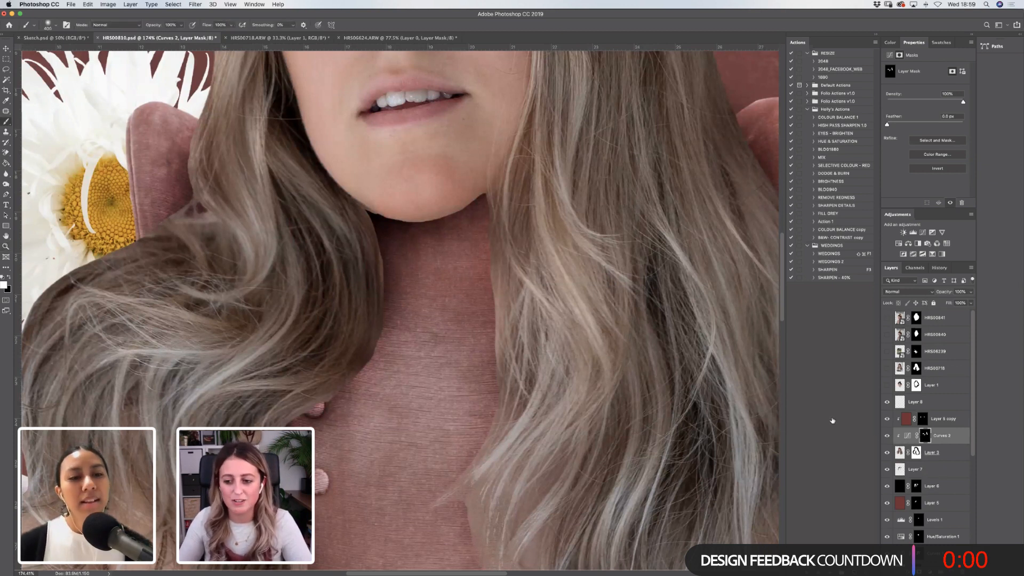
left_click(916, 452)
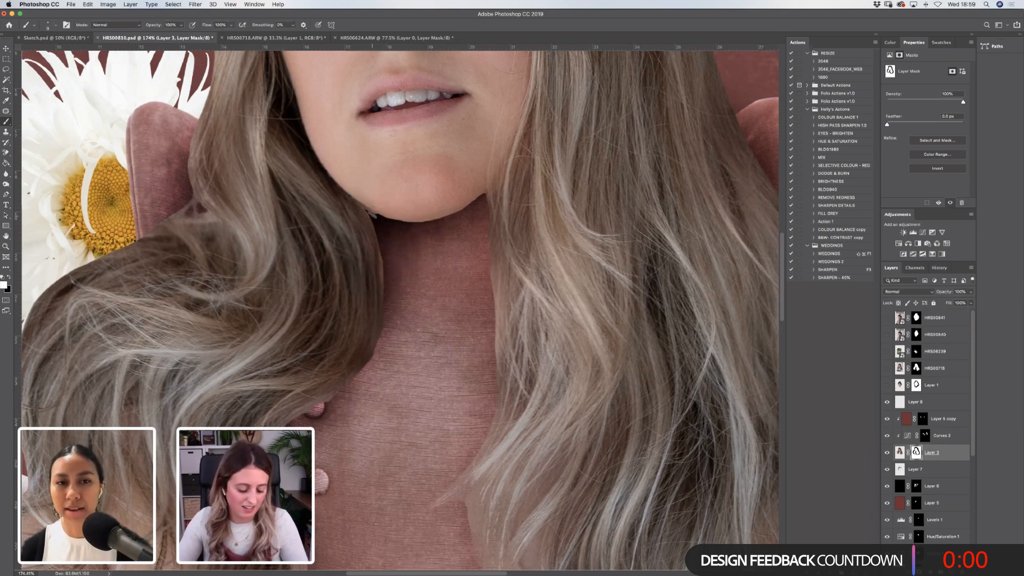
key("x")
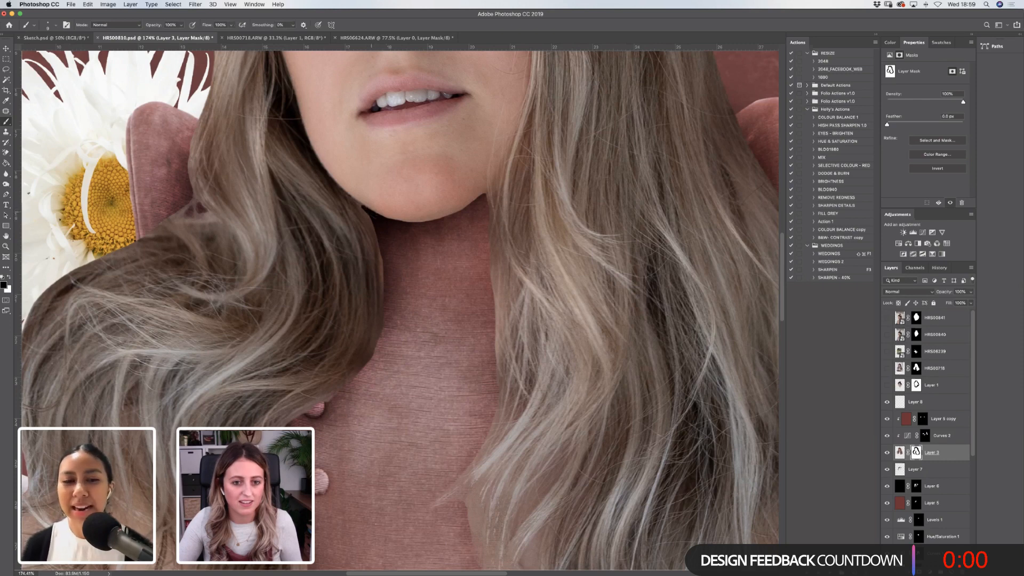
key("x")
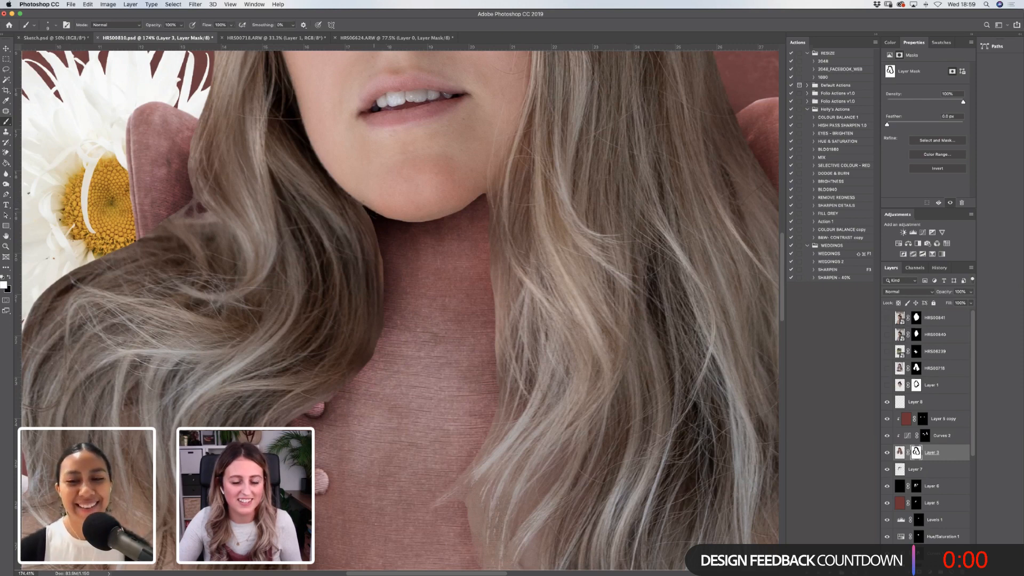
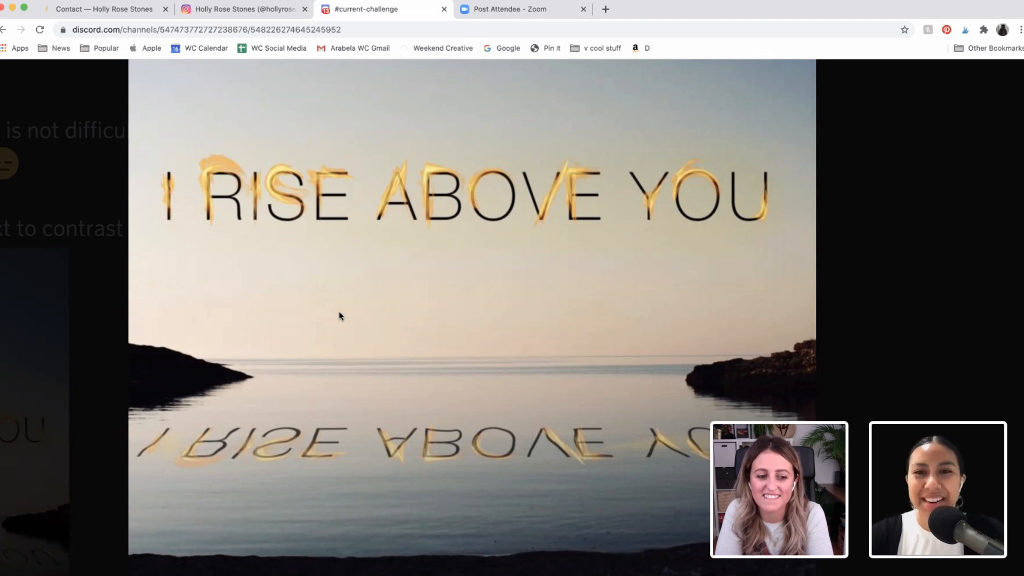
Close the enlarged "I RISE ABOVE YOU" image in Discord's current-challenge channel and go to the "#6 Pixelate with different filters" post.
scroll(339, 315, "down", 3)
scroll(338, 312, "down", 3)
left_click(138, 227)
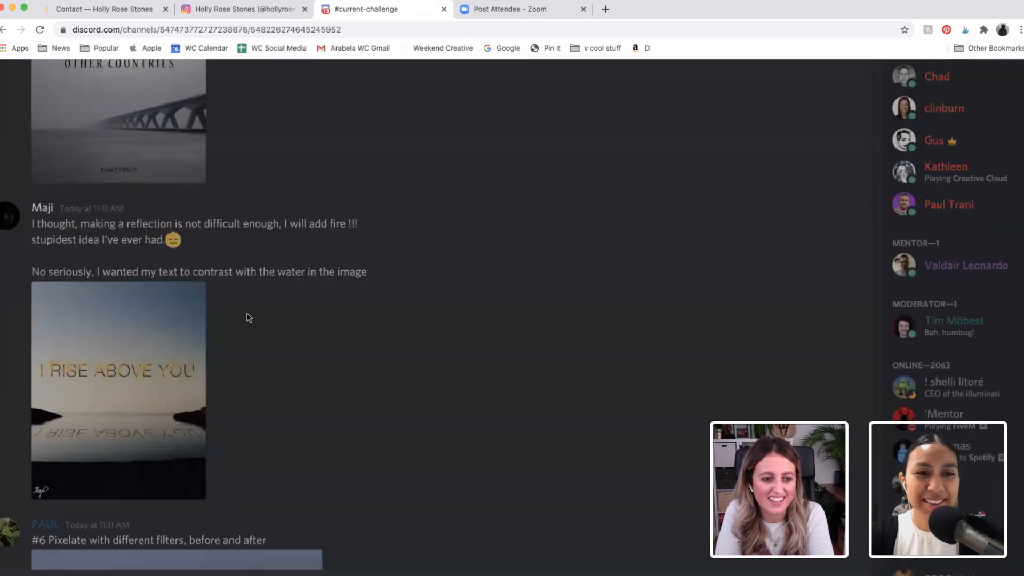
scroll(240, 312, "down", 3)
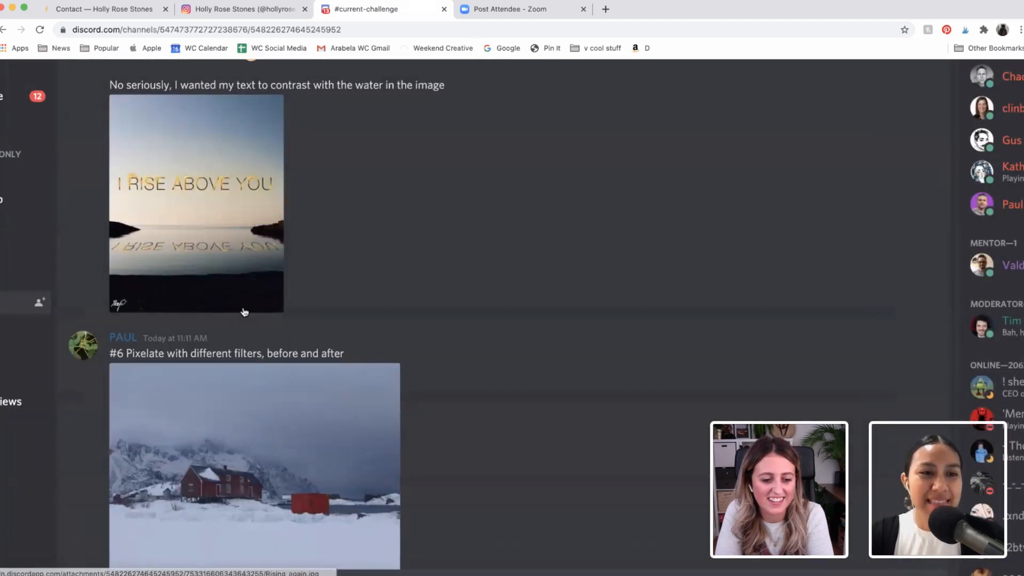
scroll(244, 312, "down", 3)
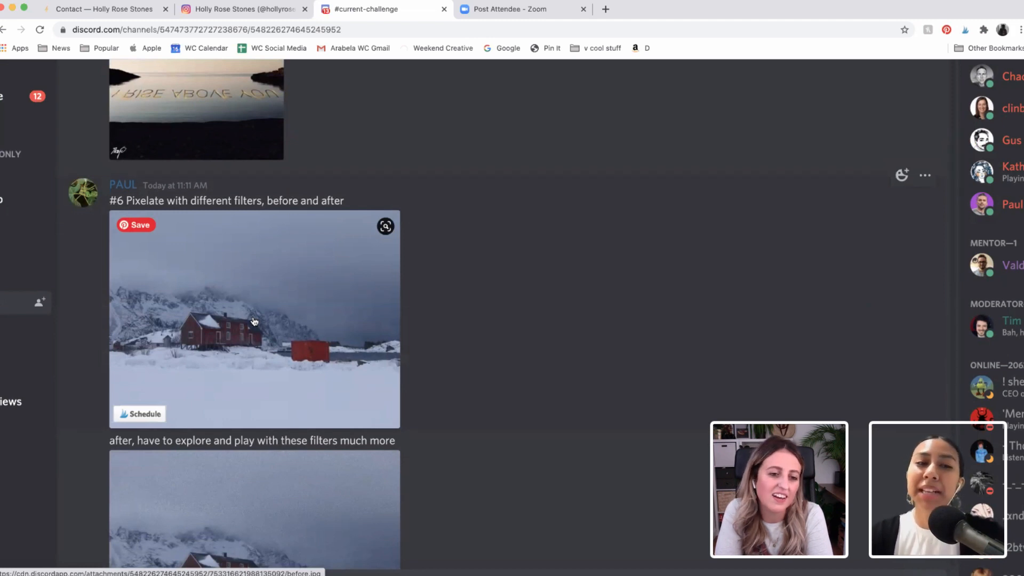
scroll(254, 321, "down", 2)
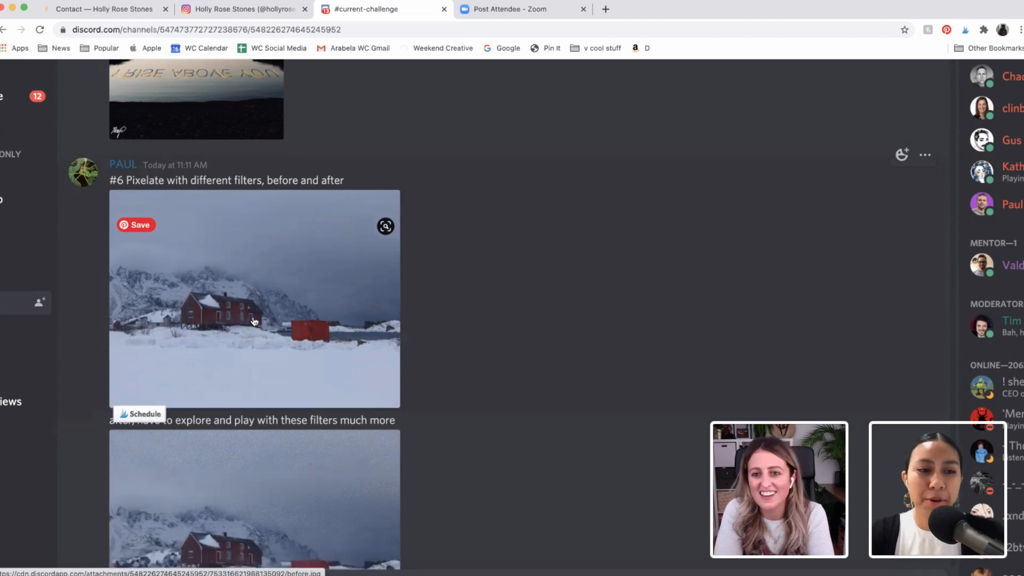
View the before image of the snowy red house enlarged, close it, and open the after image for comparison.
left_click(283, 242)
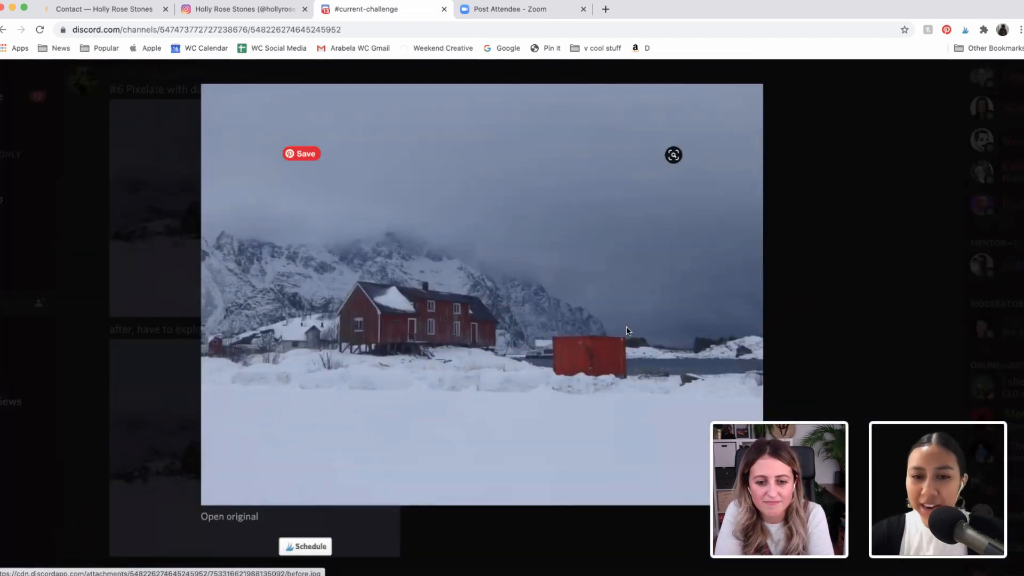
left_click(802, 344)
left_click(278, 408)
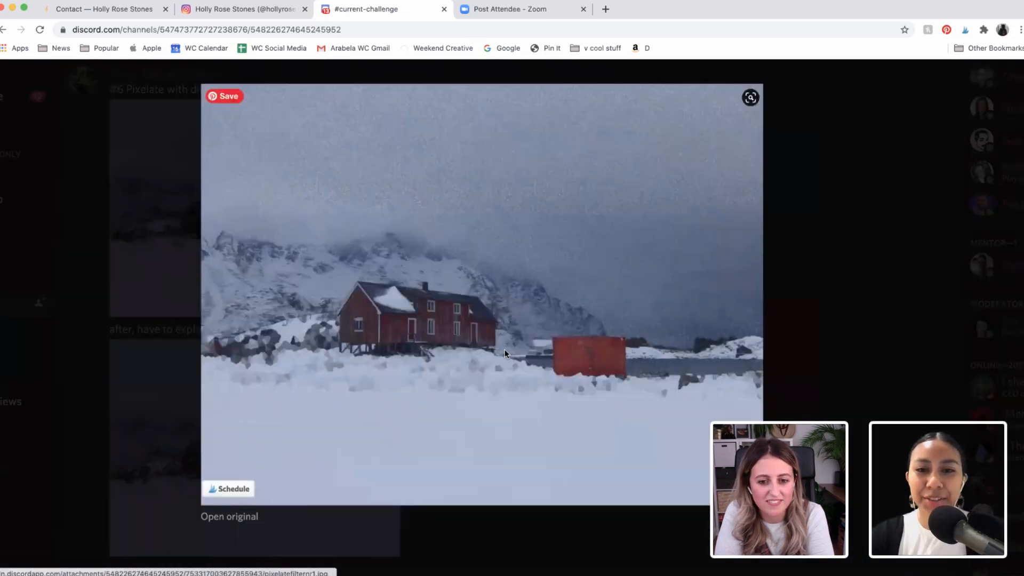
Examine the pixelate effects on the sky, red container, rocks and snow in the enlarged after image.
scroll(504, 354, "up", 5)
scroll(504, 354, "up", 1)
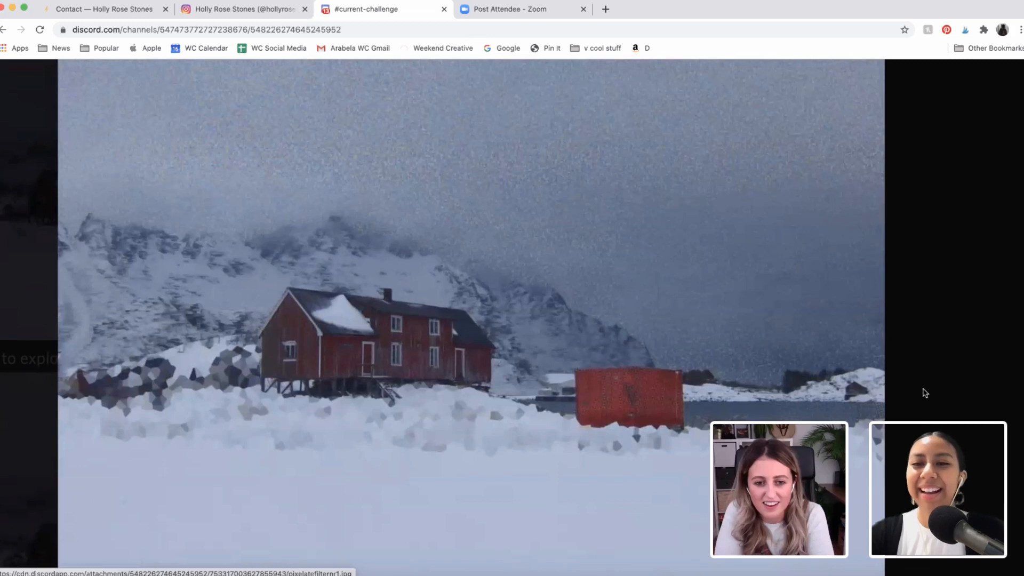
scroll(925, 393, "up", 1)
scroll(924, 393, "up", 3)
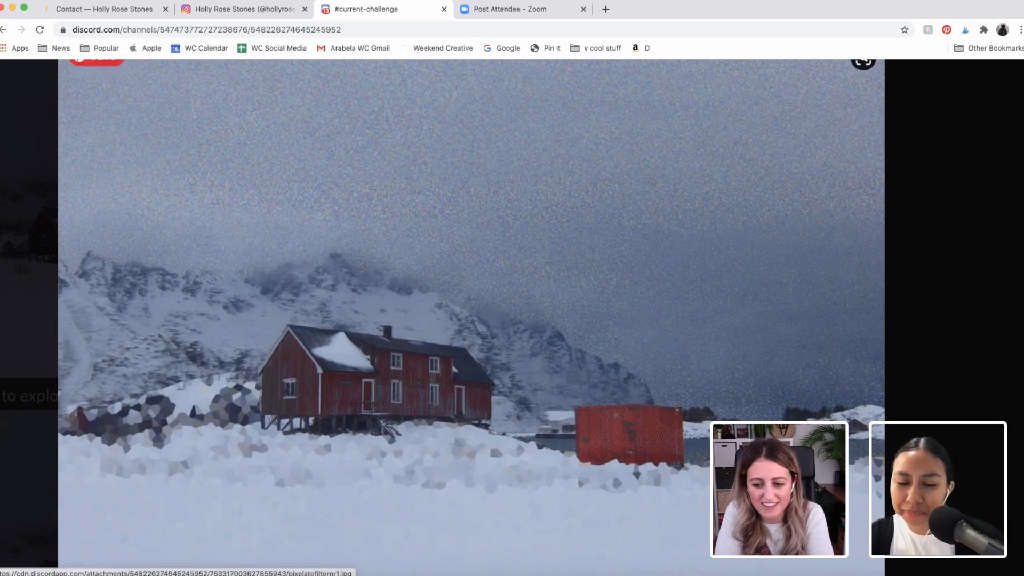
scroll(651, 417, "up", 3)
scroll(651, 417, "up", 1)
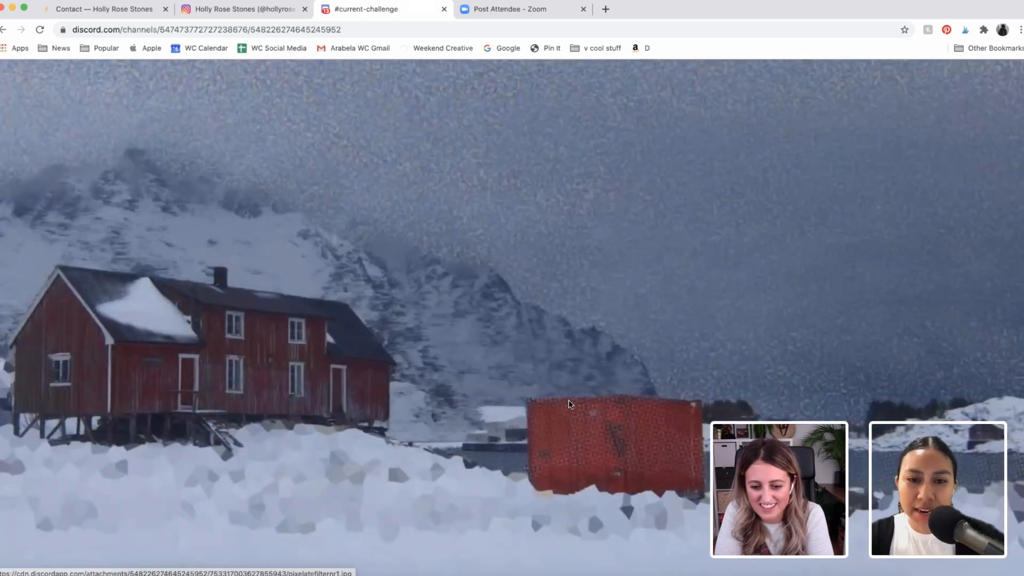
scroll(562, 432, "right", 2)
scroll(459, 385, "down", 1)
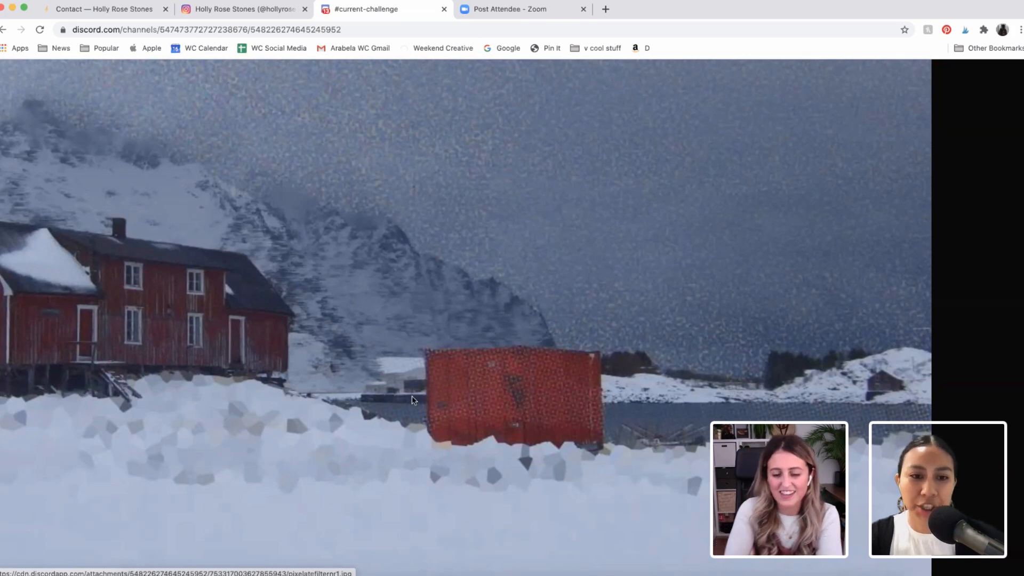
scroll(399, 399, "left", 1)
scroll(399, 400, "left", 1)
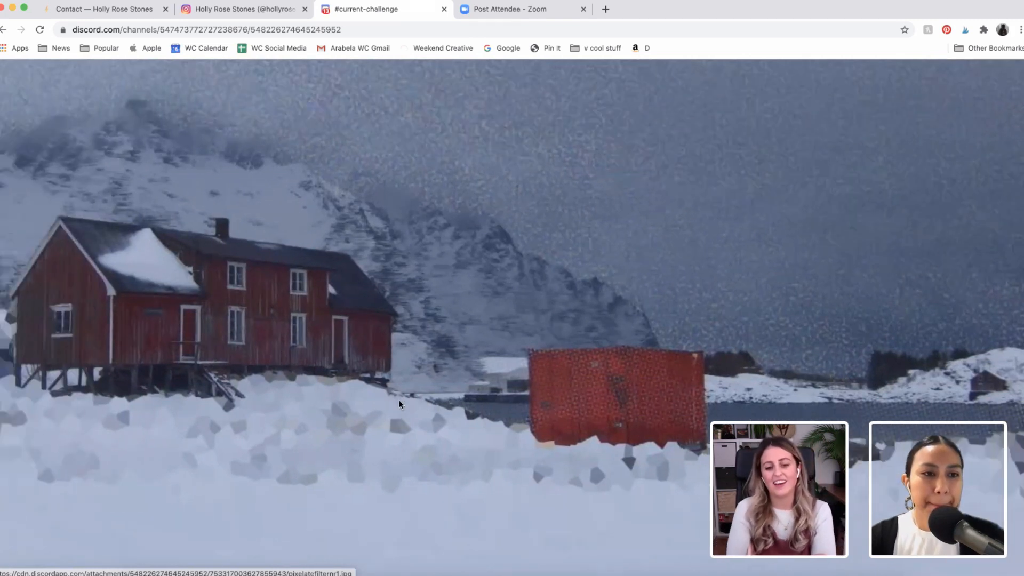
scroll(399, 400, "left", 1)
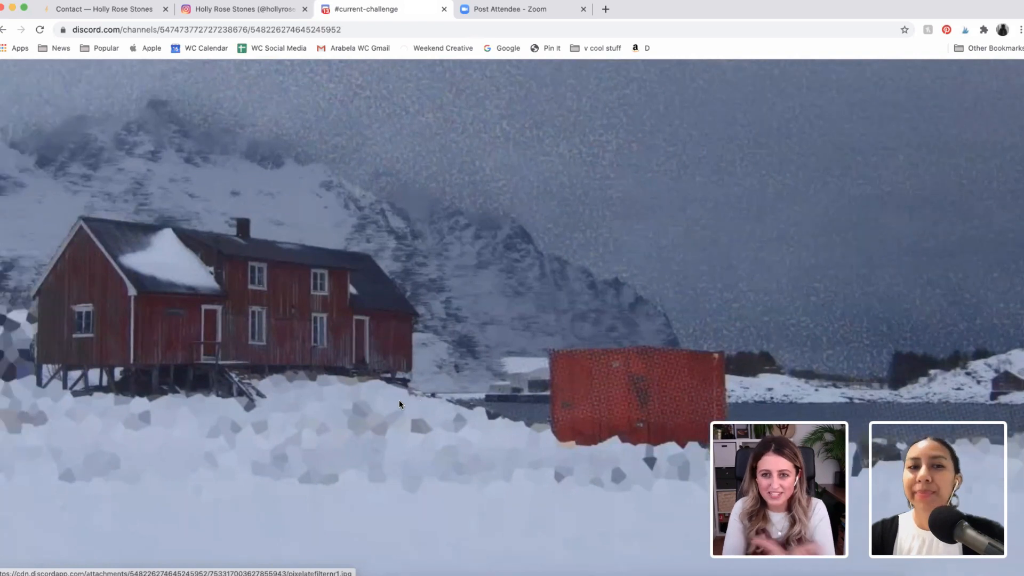
scroll(375, 425, "left", 1)
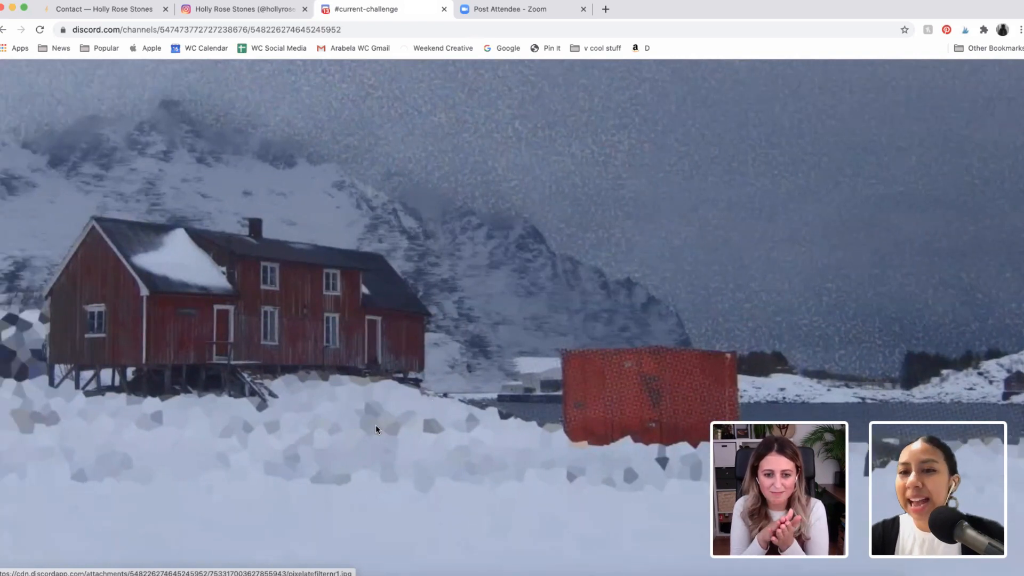
scroll(375, 424, "left", 3)
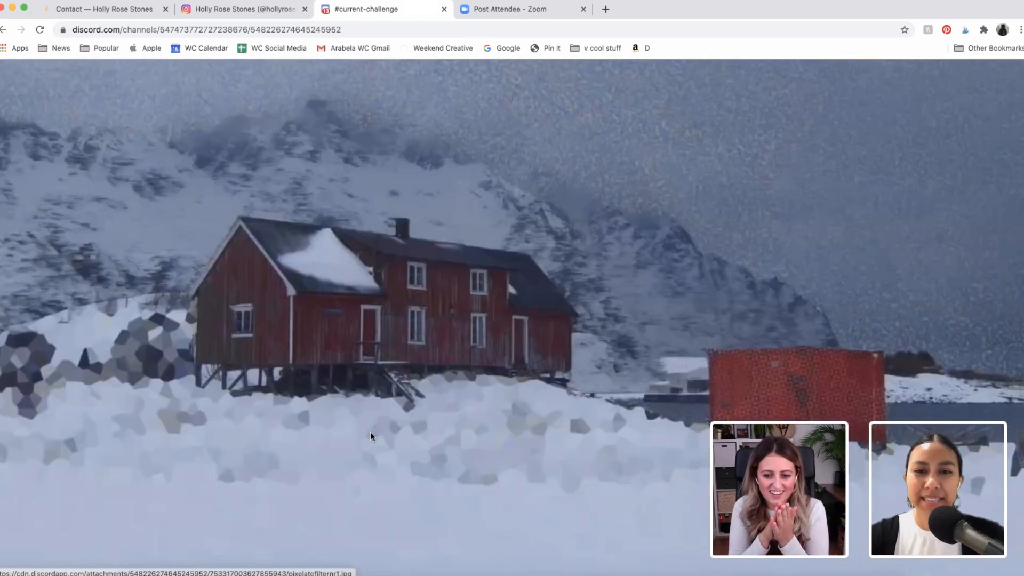
scroll(370, 431, "down", 1)
scroll(367, 434, "down", 2)
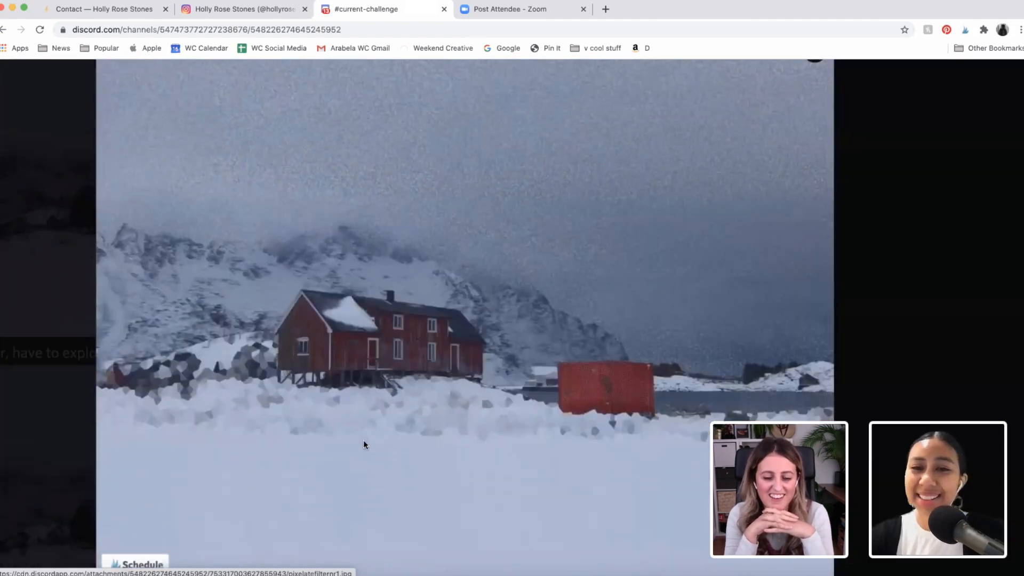
scroll(363, 440, "down", 3)
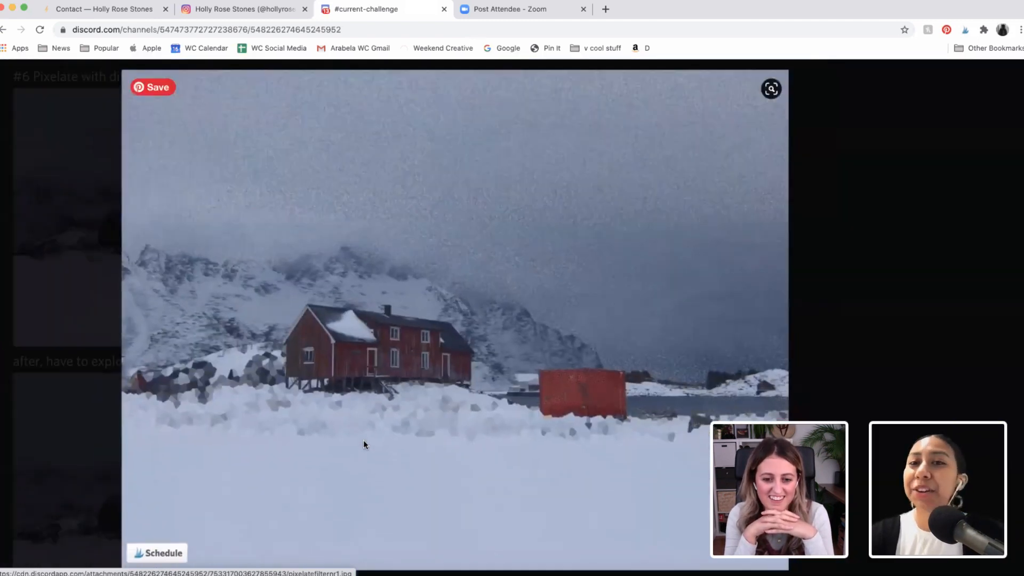
Inspect the crystallized snow and foreground of the after image once more, and close the image preview.
scroll(363, 440, "up", 2)
scroll(886, 557, "left", 1)
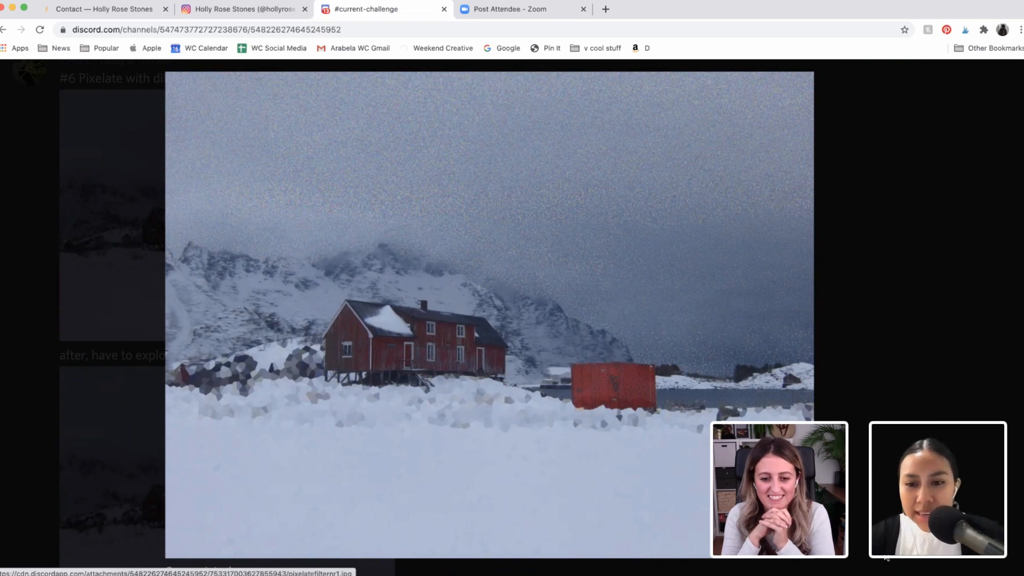
scroll(575, 494, "up", 3)
scroll(575, 494, "down", 2)
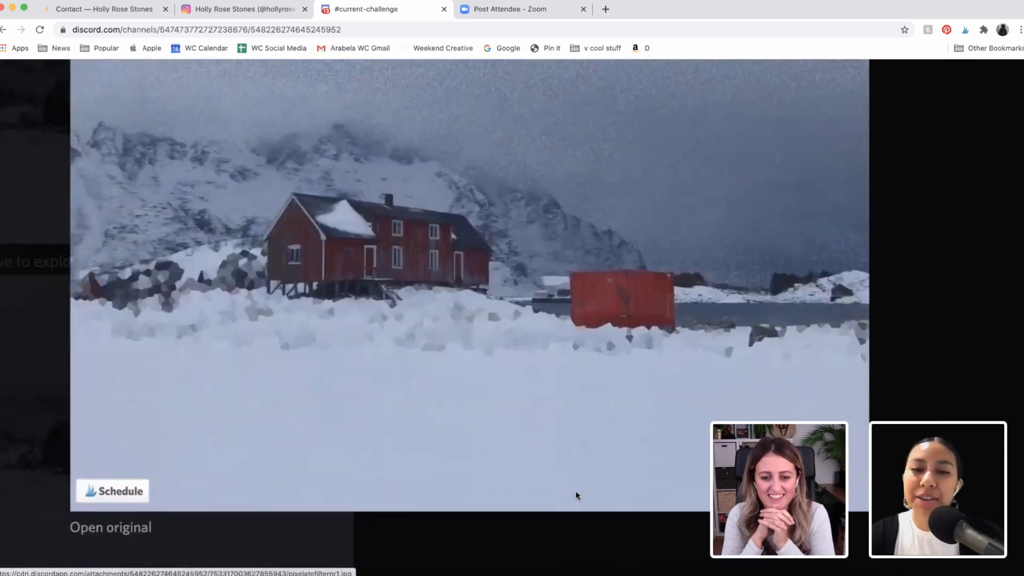
scroll(575, 491, "up", 3)
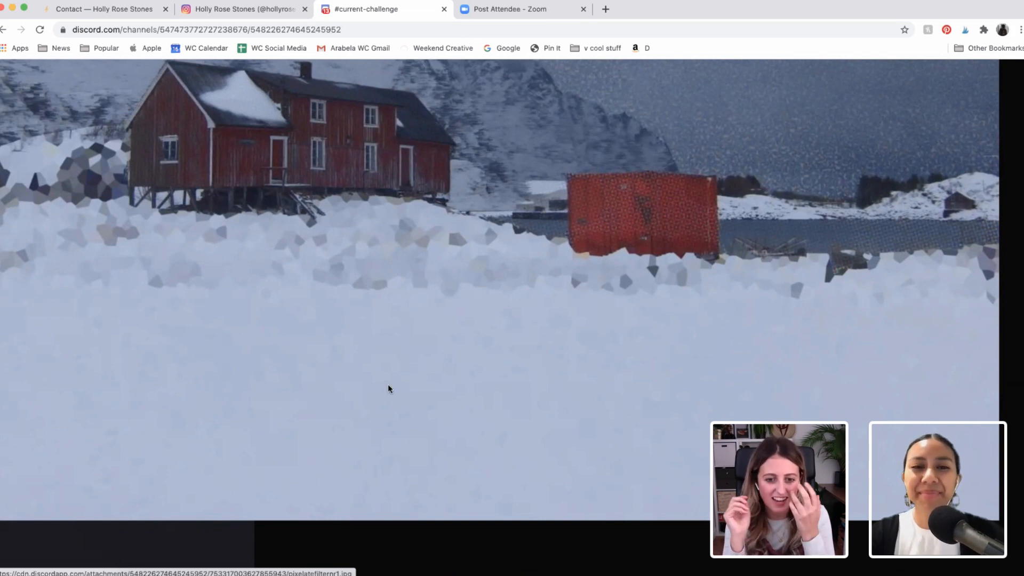
scroll(388, 384, "down", 3)
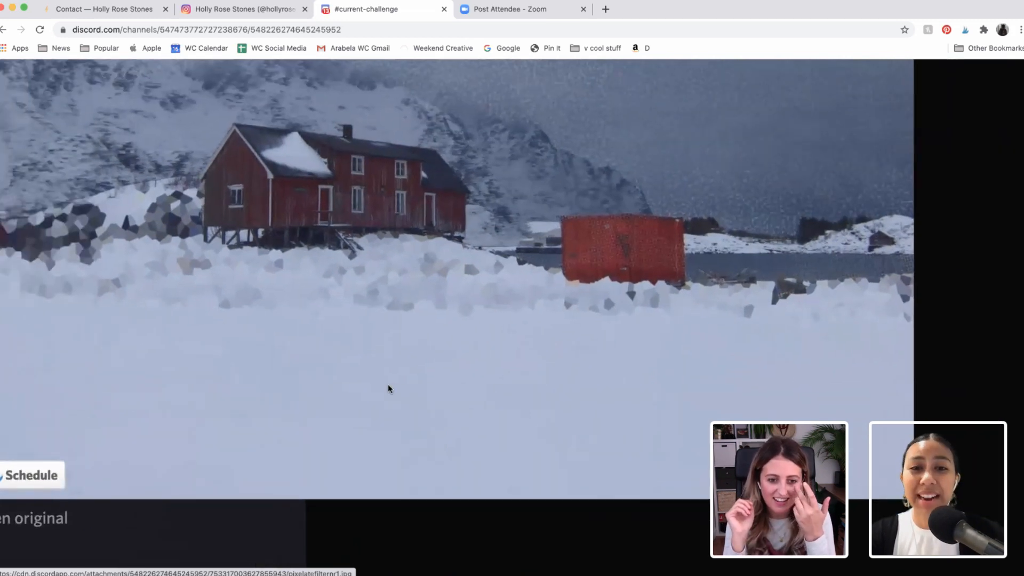
scroll(388, 389, "down", 3)
scroll(388, 388, "down", 2)
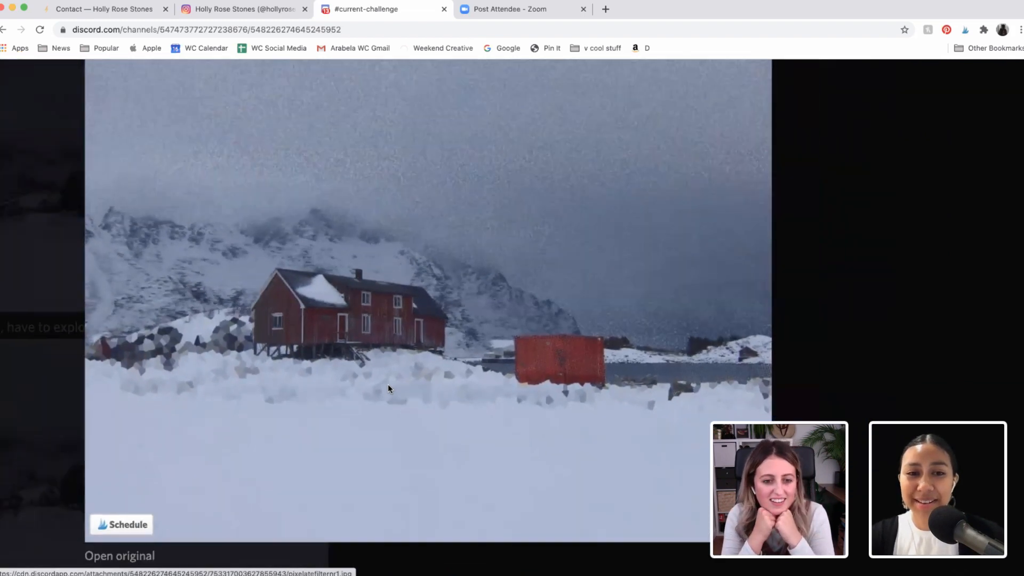
scroll(388, 384, "down", 3)
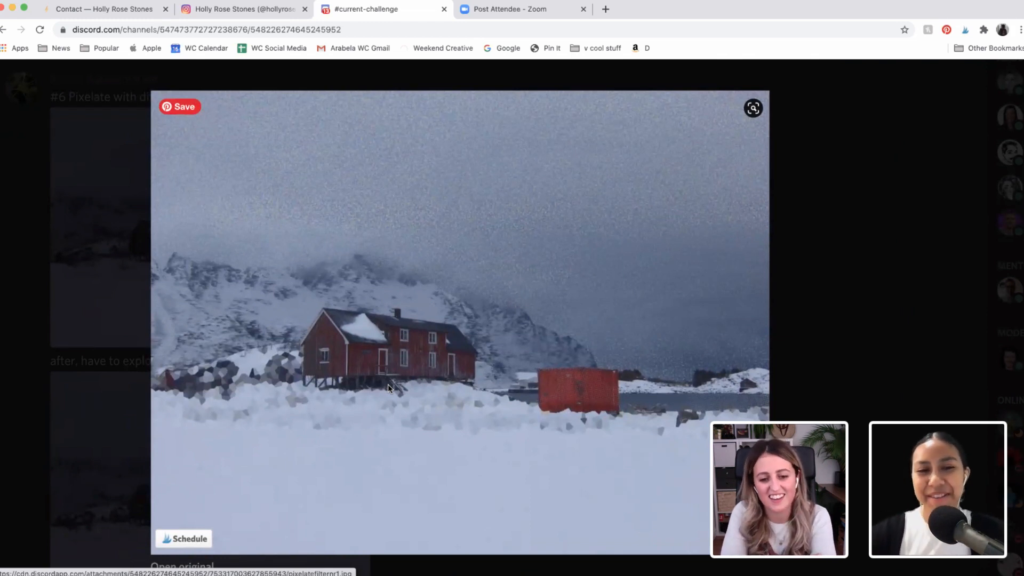
scroll(112, 396, "down", 2)
left_click(110, 395)
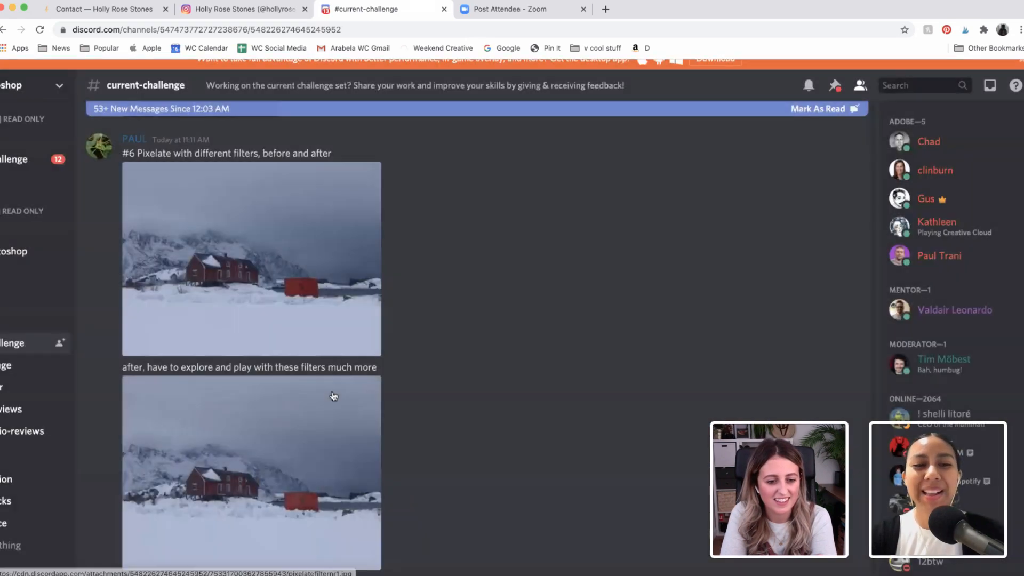
Open the "FREEDOM" image from the "new version" post and examine its glowing text and water reflection up close.
scroll(332, 395, "down", 5)
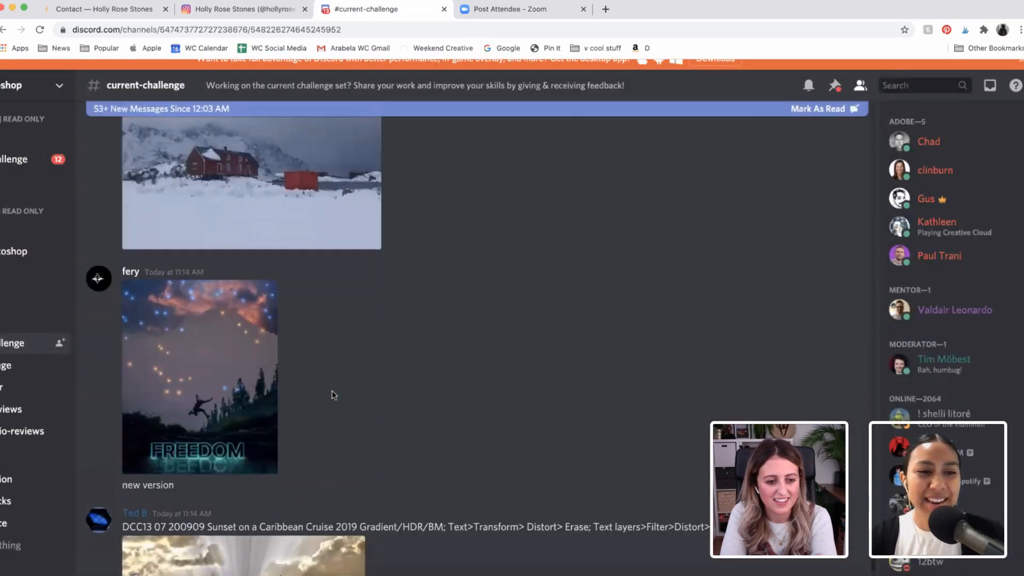
scroll(331, 394, "down", 3)
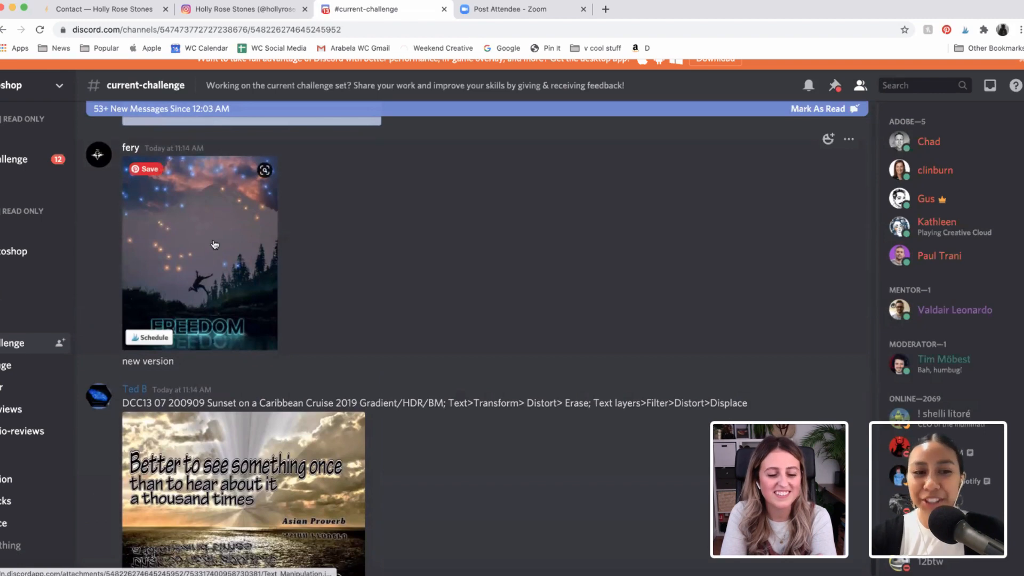
left_click(213, 241)
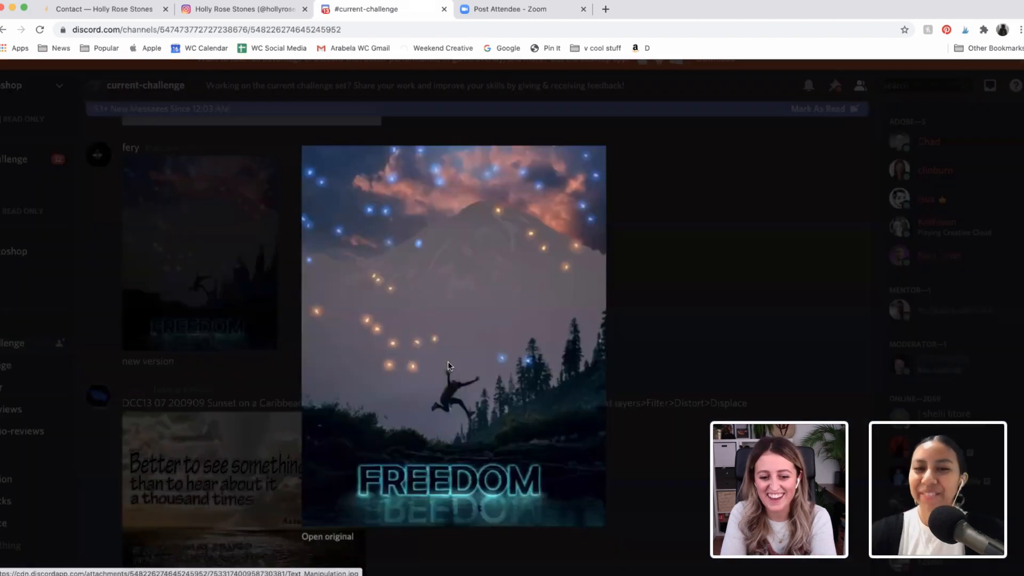
scroll(448, 365, "up", 3)
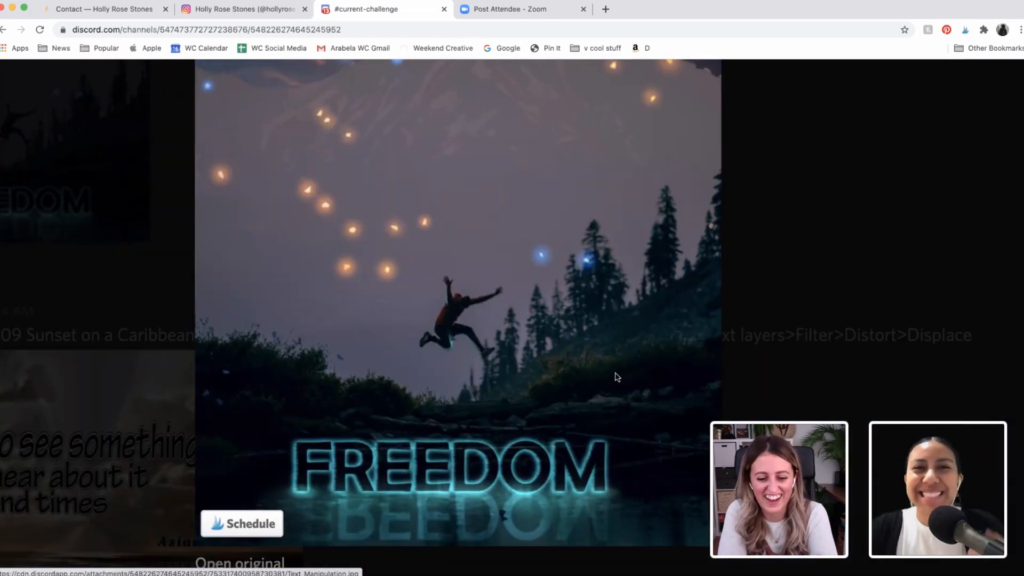
scroll(520, 326, "down", 3)
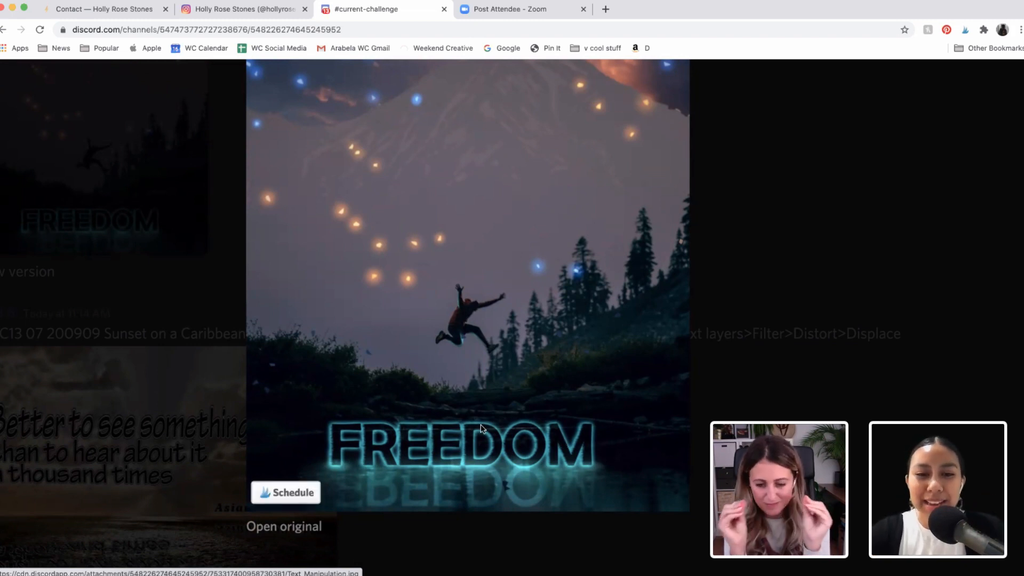
Examine the leaping figure, glowing text and water reflection in the enlarged "FREEDOM" image, and close the preview.
scroll(482, 429, "up", 3)
scroll(481, 429, "down", 2)
scroll(482, 428, "left", 1)
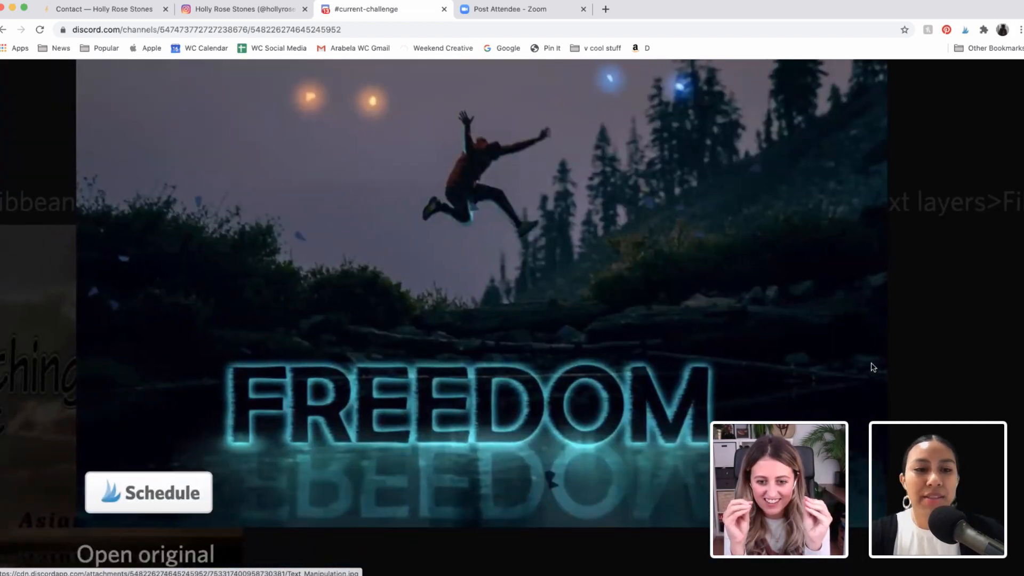
key("Escape")
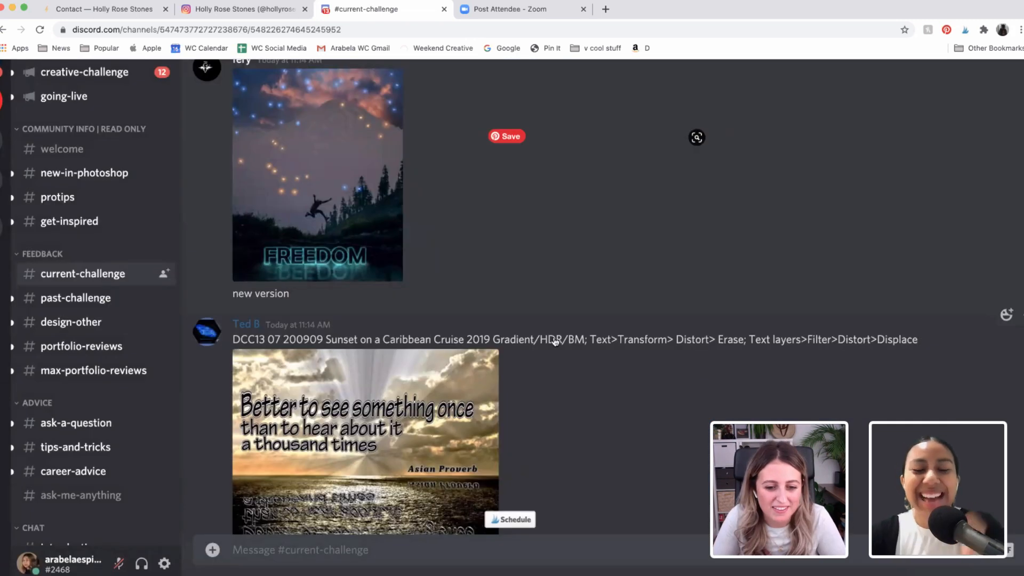
Open the "Better to see something once" sunset image from the DCC13 post and examine its sky, lettering and displaced water reflection.
scroll(695, 137, "down", 2)
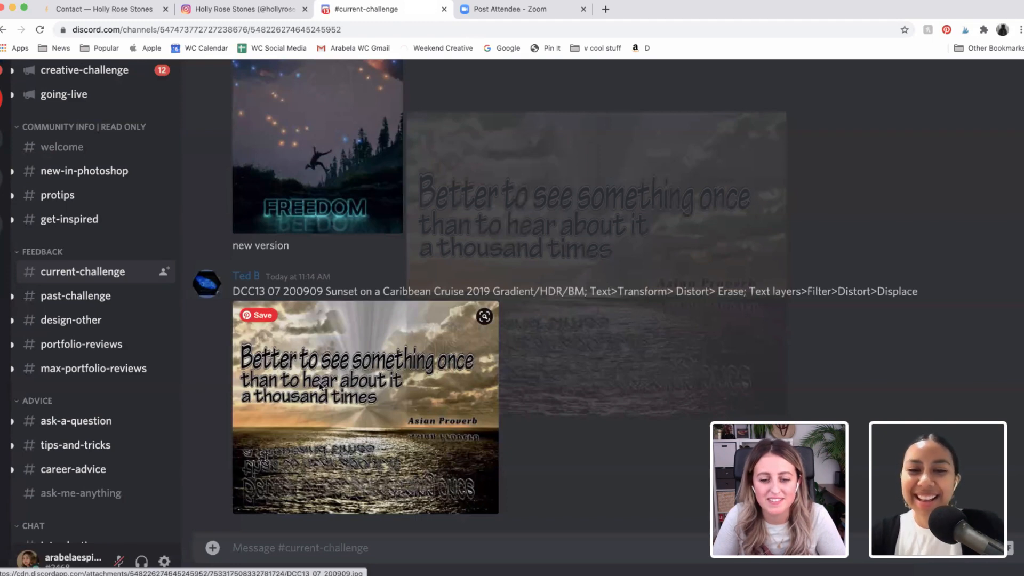
left_click(356, 440)
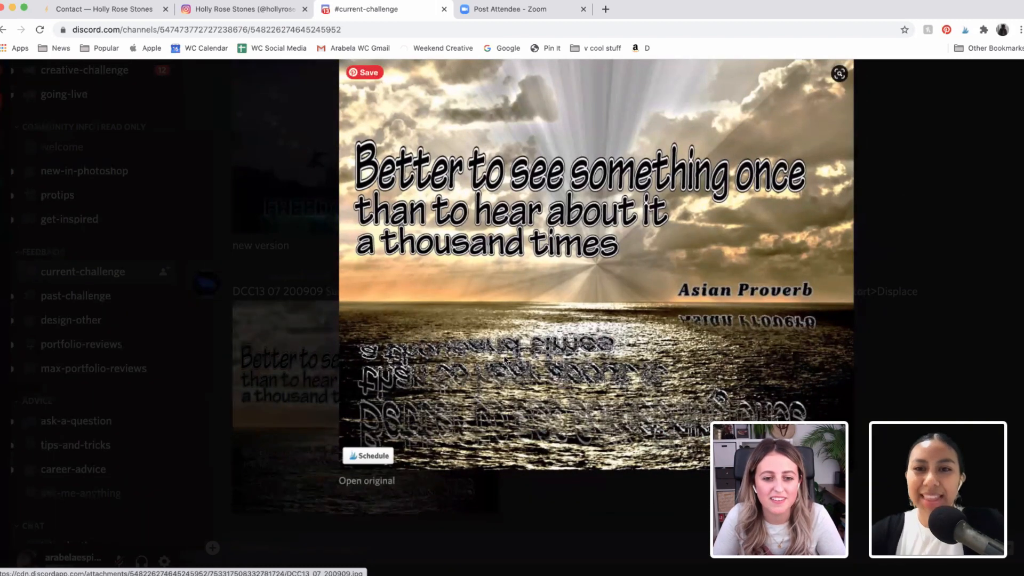
scroll(504, 356, "up", 3)
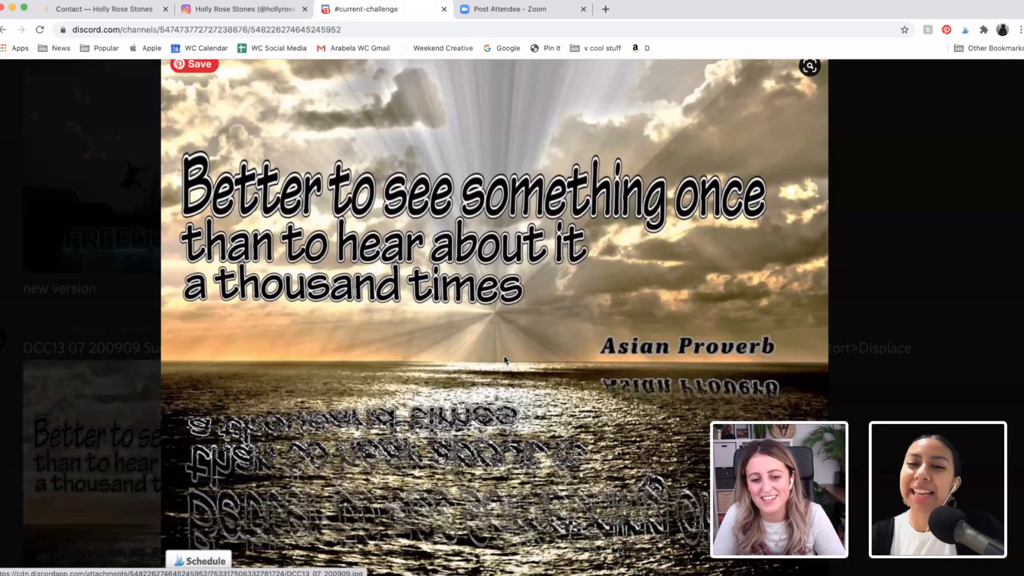
scroll(504, 359, "up", 2)
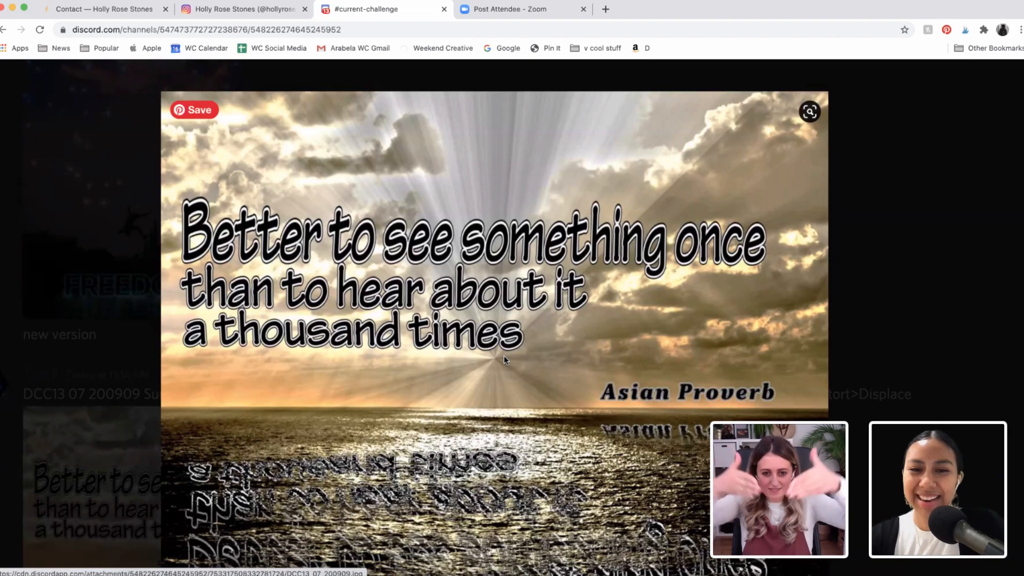
scroll(504, 356, "down", 1)
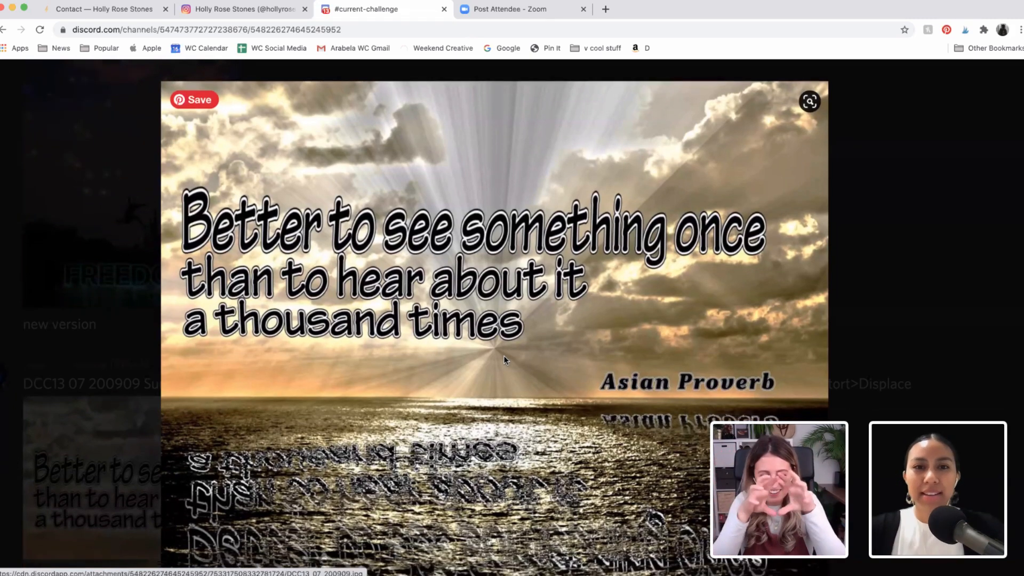
scroll(503, 355, "down", 4)
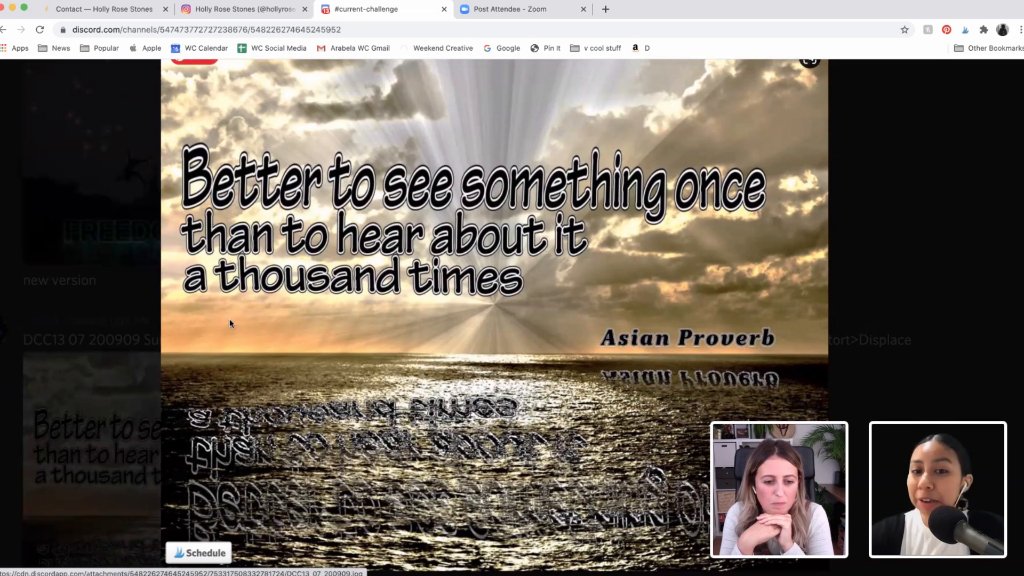
scroll(288, 419, "down", 1)
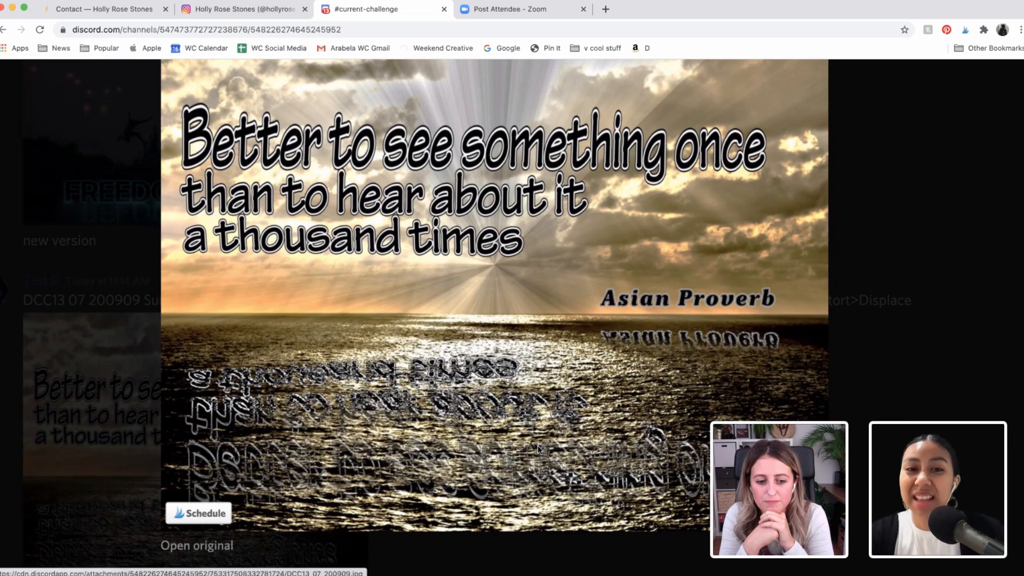
Compare the sunset image's quote with its reflection once more, both up close and as a whole, and close the preview.
scroll(431, 129, "up", 2)
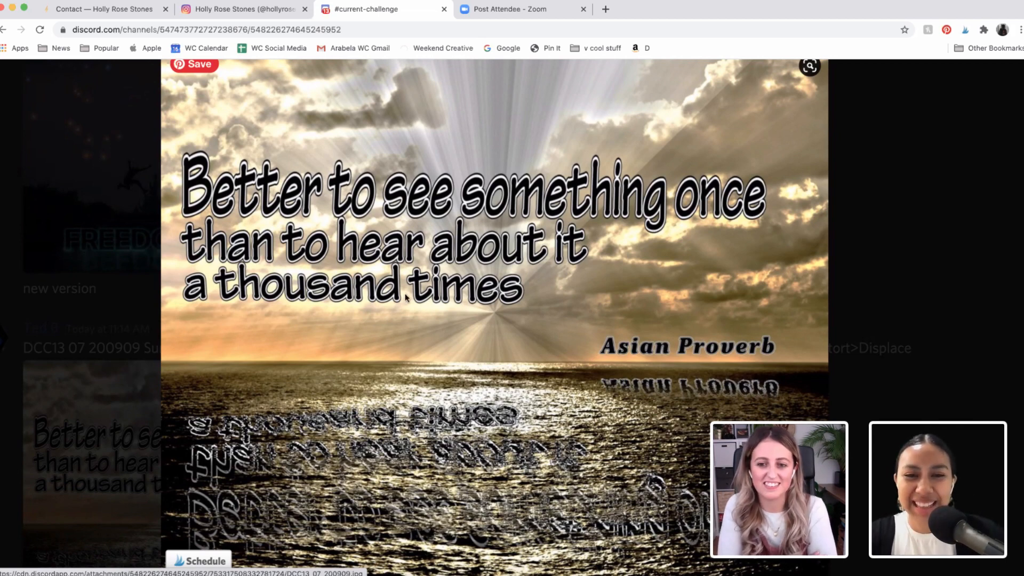
scroll(405, 297, "down", 2)
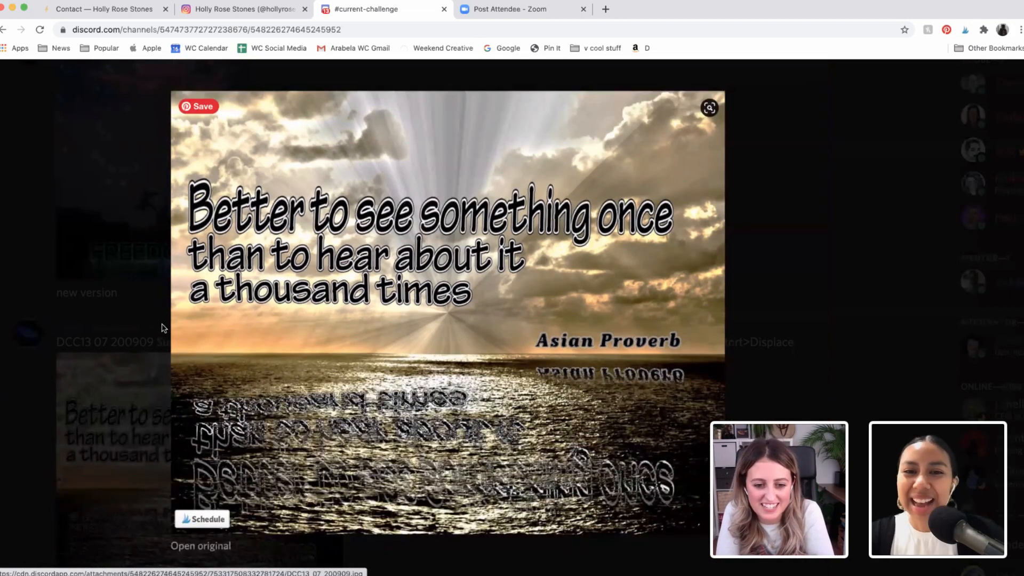
scroll(164, 328, "down", 2)
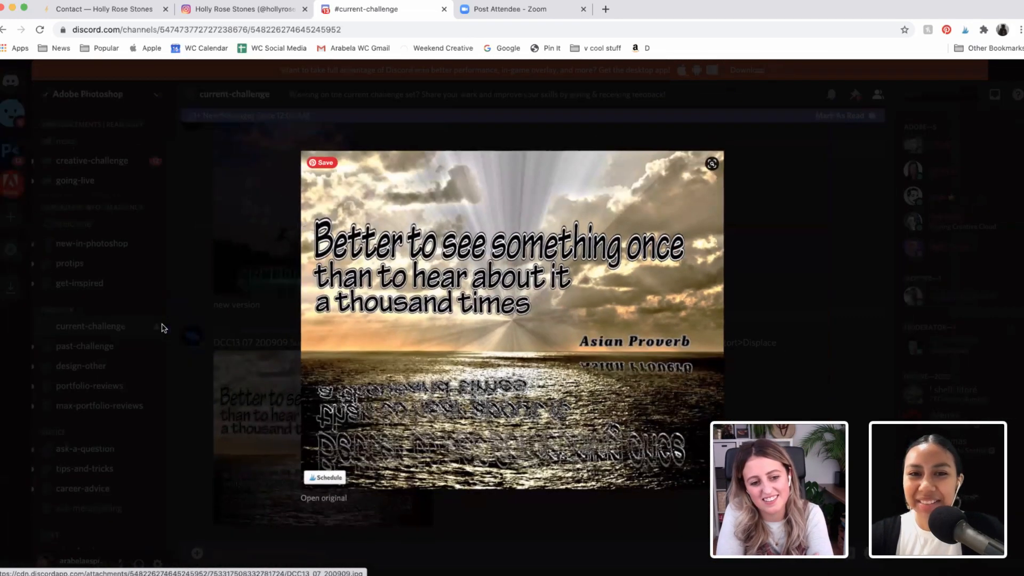
scroll(163, 328, "up", 1)
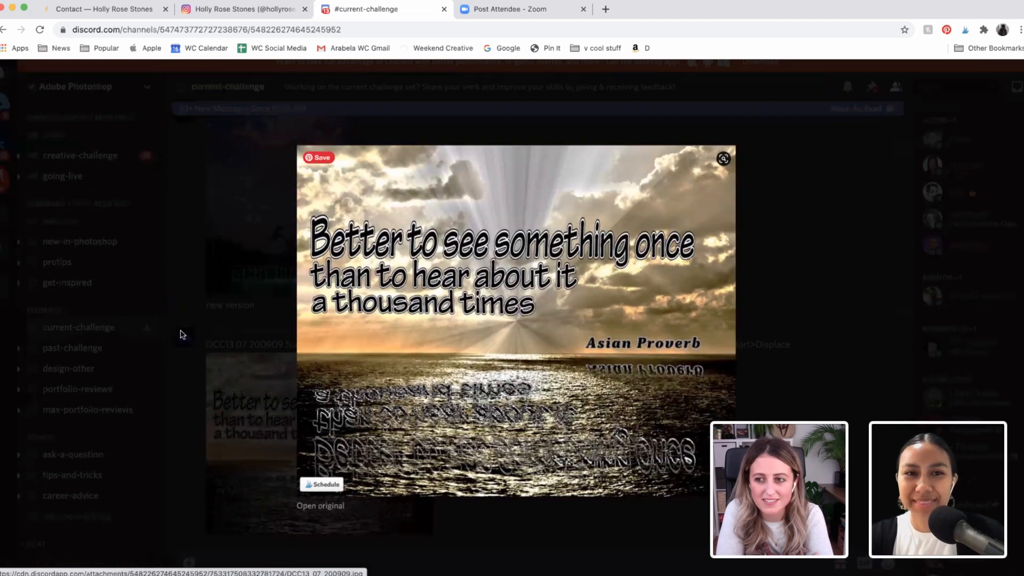
scroll(182, 335, "up", 2)
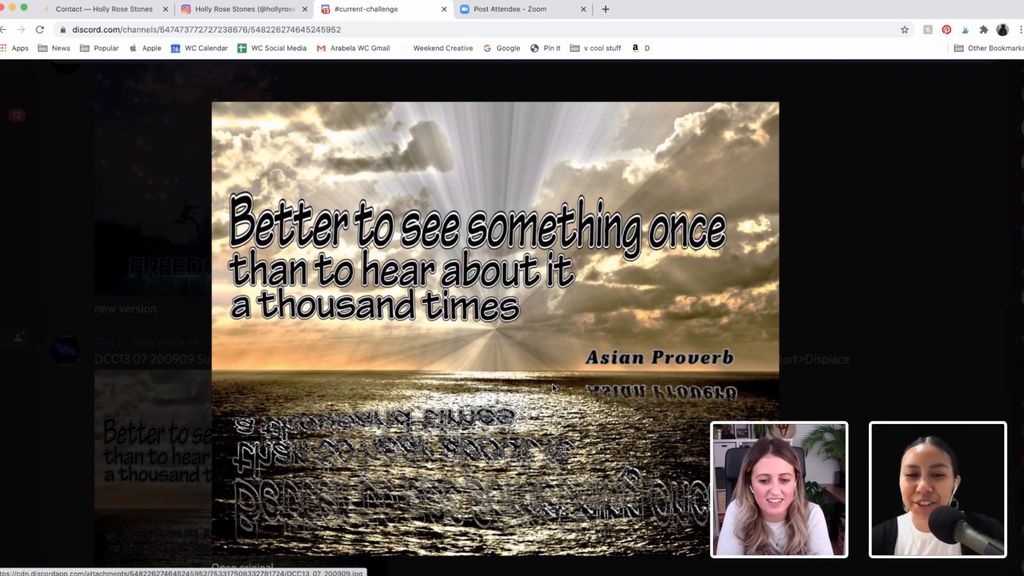
key("Escape")
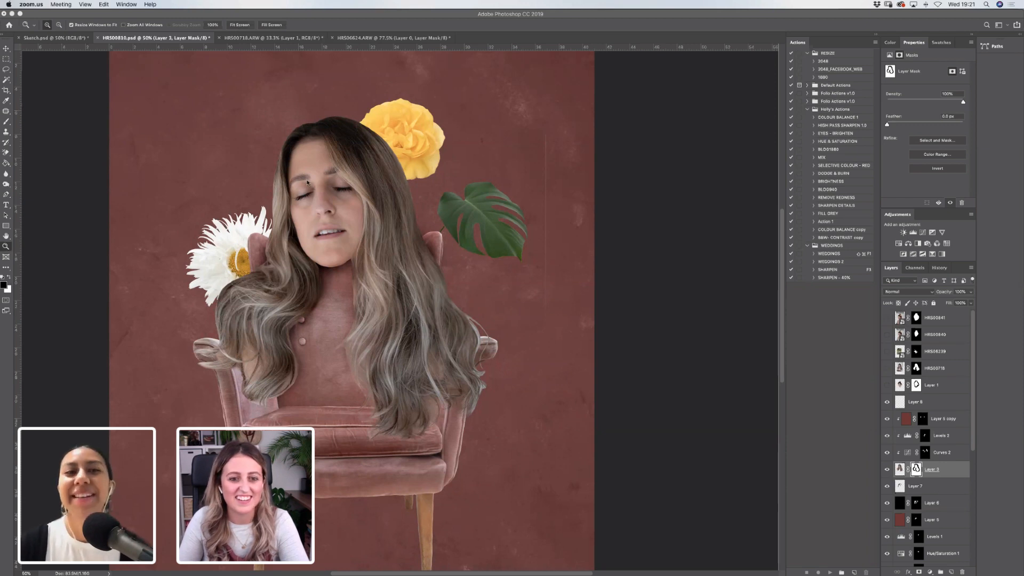
Switch to Photoshop, fit the armchair composite to the screen, and look through its layer stack around Layer 3.
left_click(247, 25)
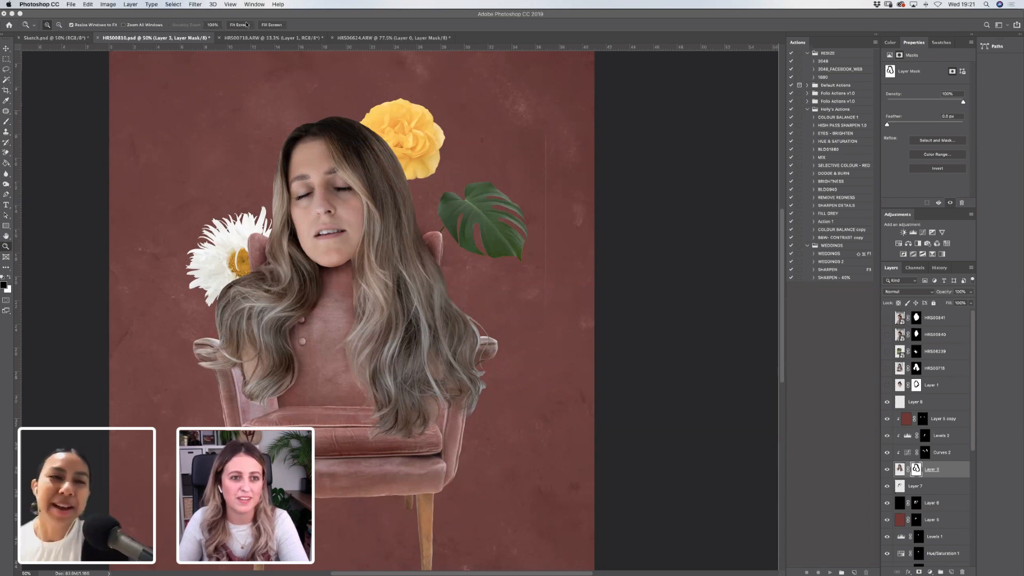
left_click(246, 25)
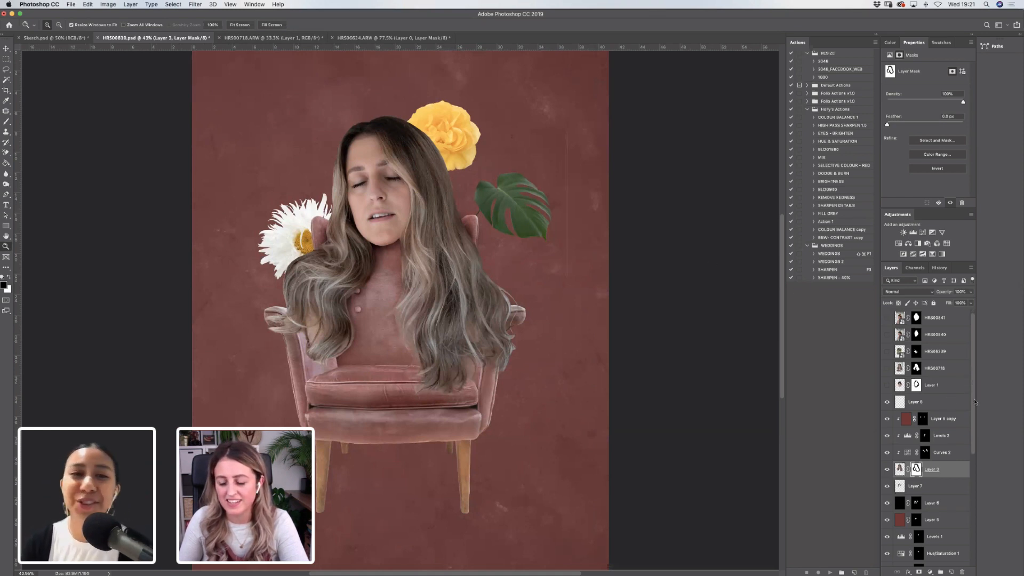
scroll(976, 401, "down", 2)
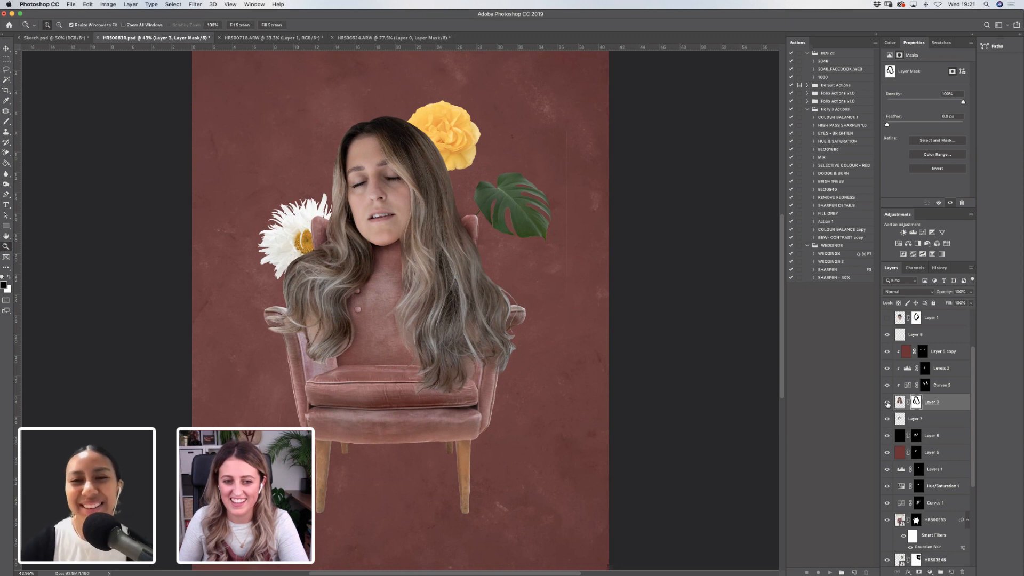
left_click_drag(973, 375, 974, 343)
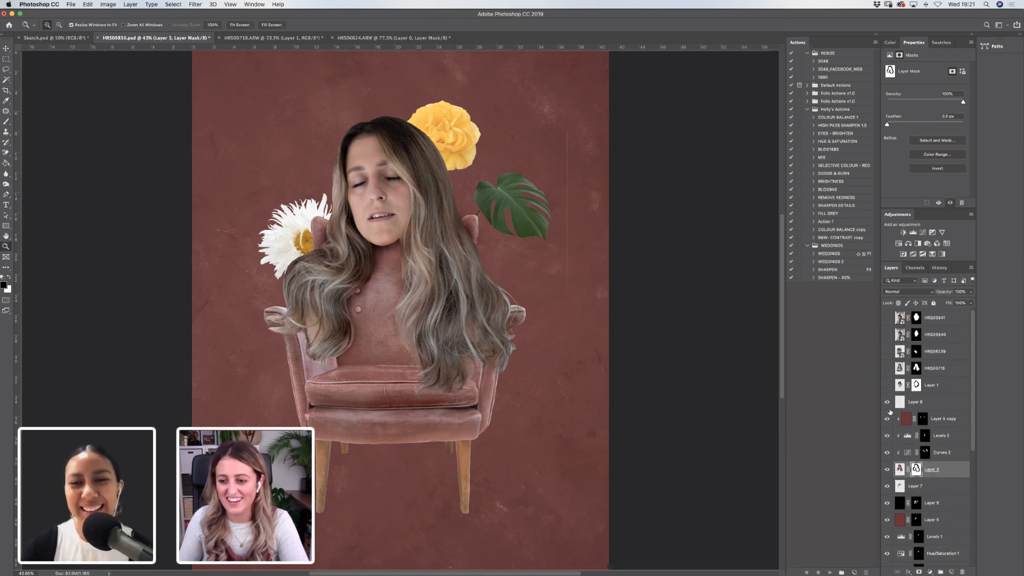
scroll(942, 366, "down", 2)
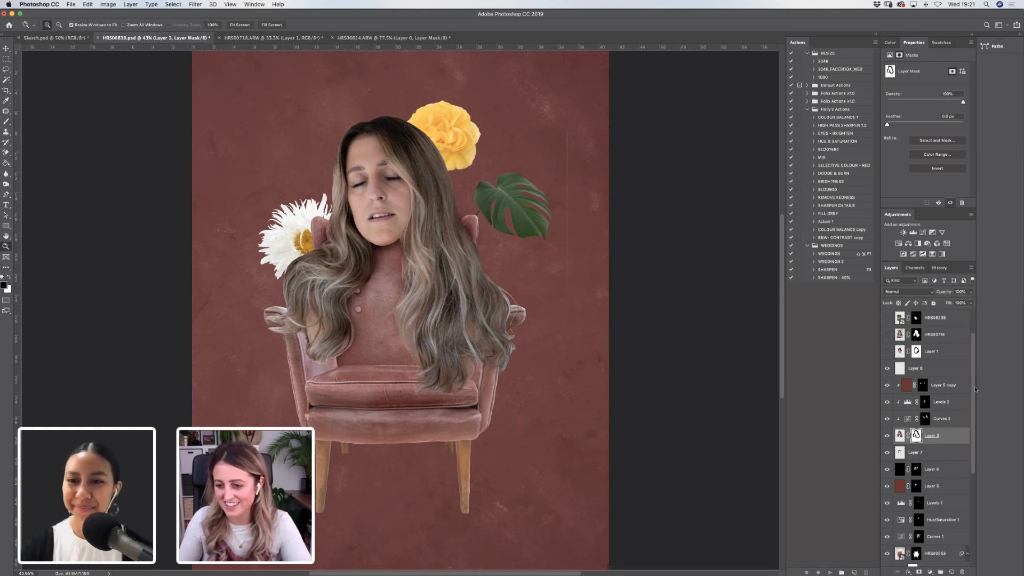
scroll(976, 384, "down", 3)
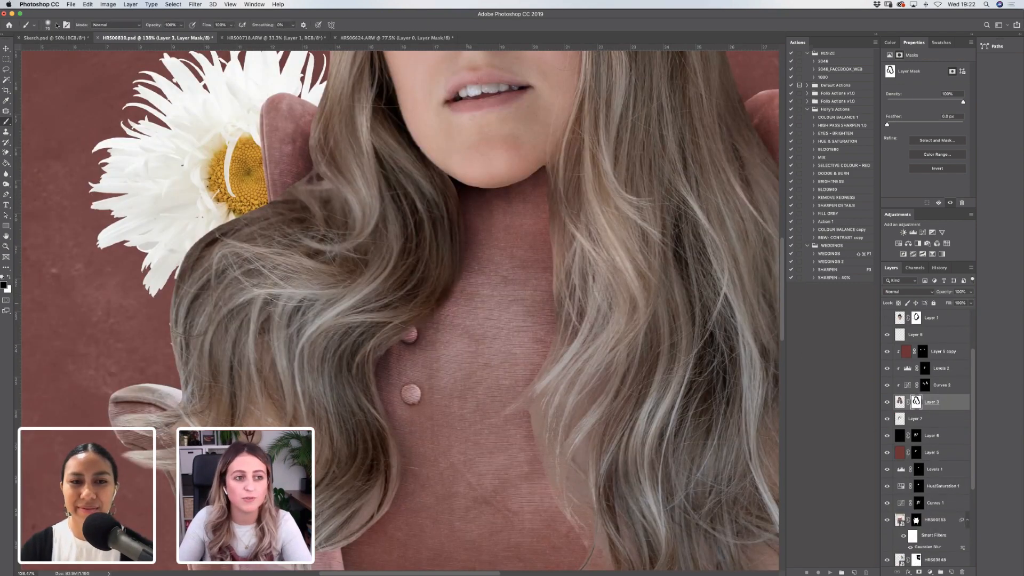
Inspect the hair around the daisy and chair buttons up close, and check it against the whole composition.
key("Return")
key("Return")
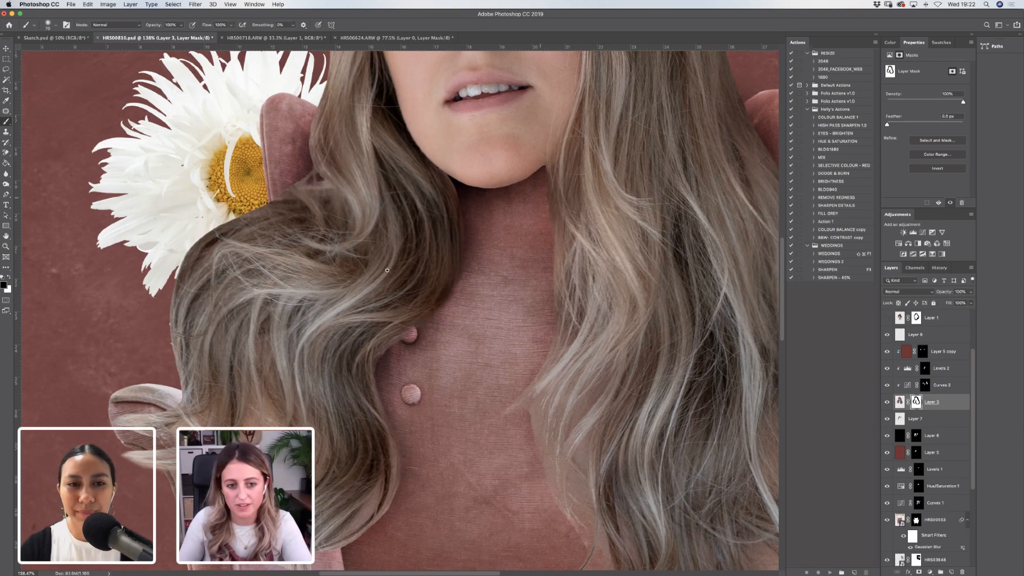
key("z")
key("super+0")
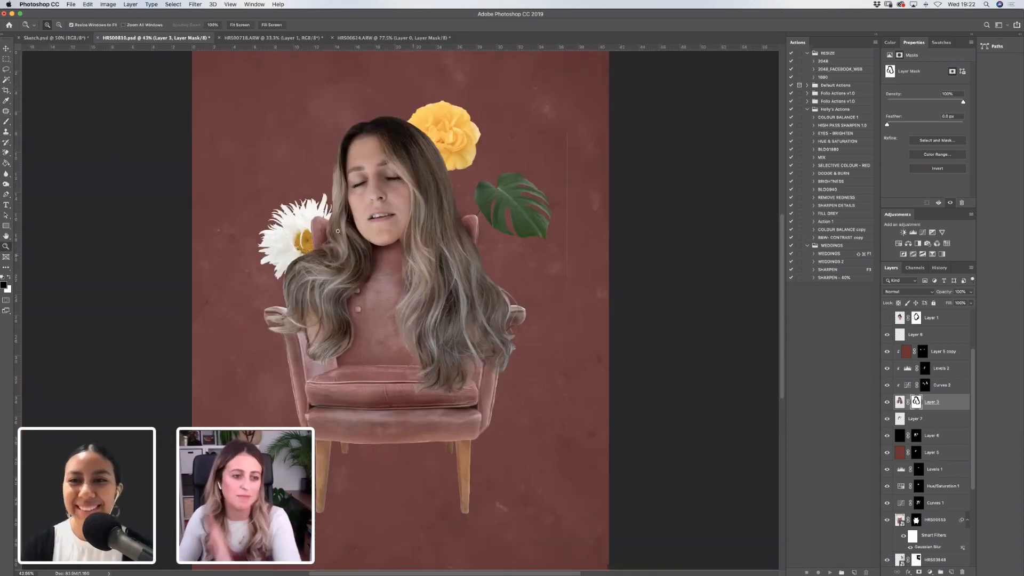
left_click(6, 122)
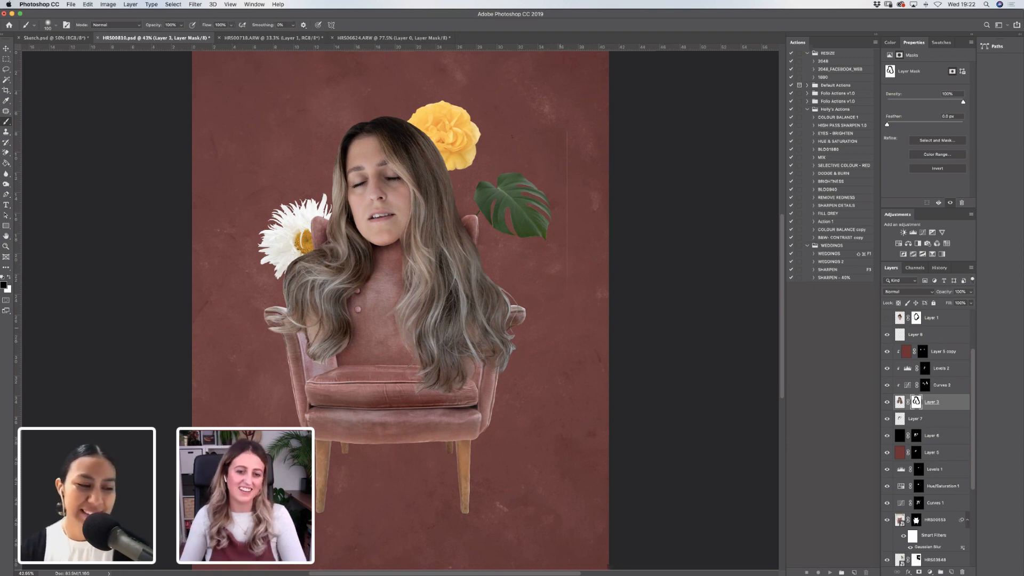
key("z")
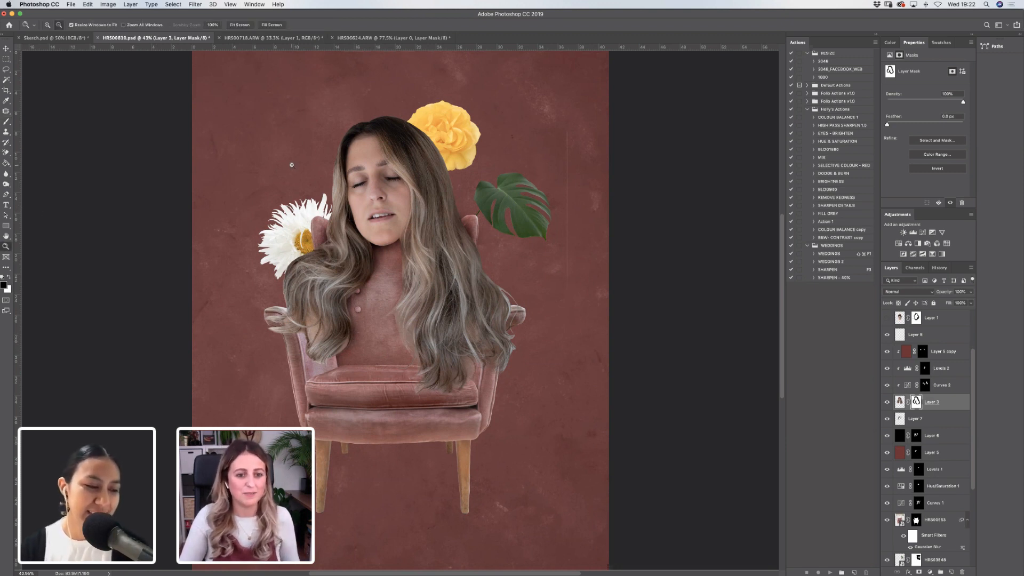
left_click(313, 165, "alt")
left_click(315, 166, "alt")
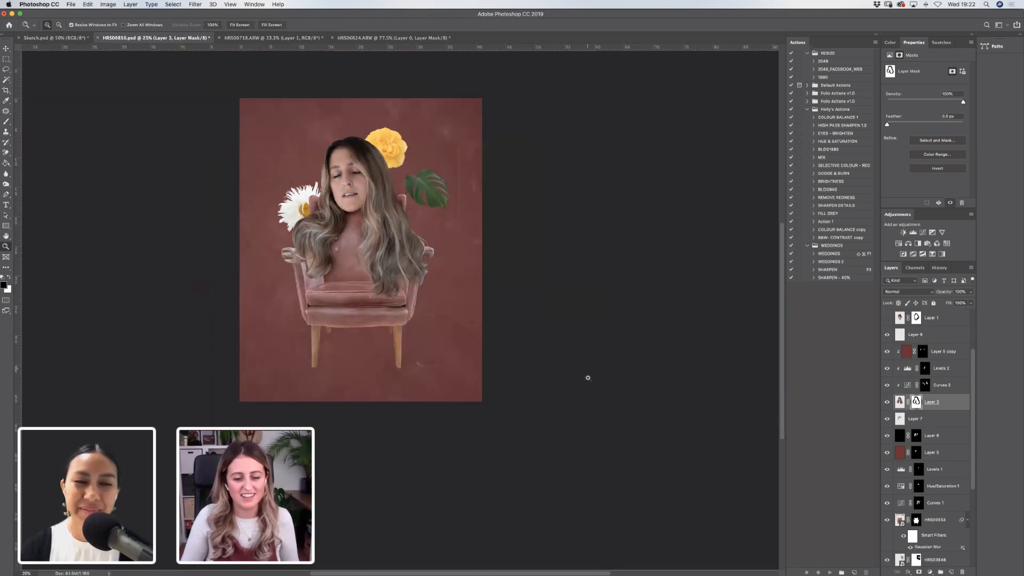
Hide the stray hairs crossing the armrest on the leaf's side by brushing black on Layer 3's mask, and check the full composite.
left_click_drag(330, 198, 525, 327)
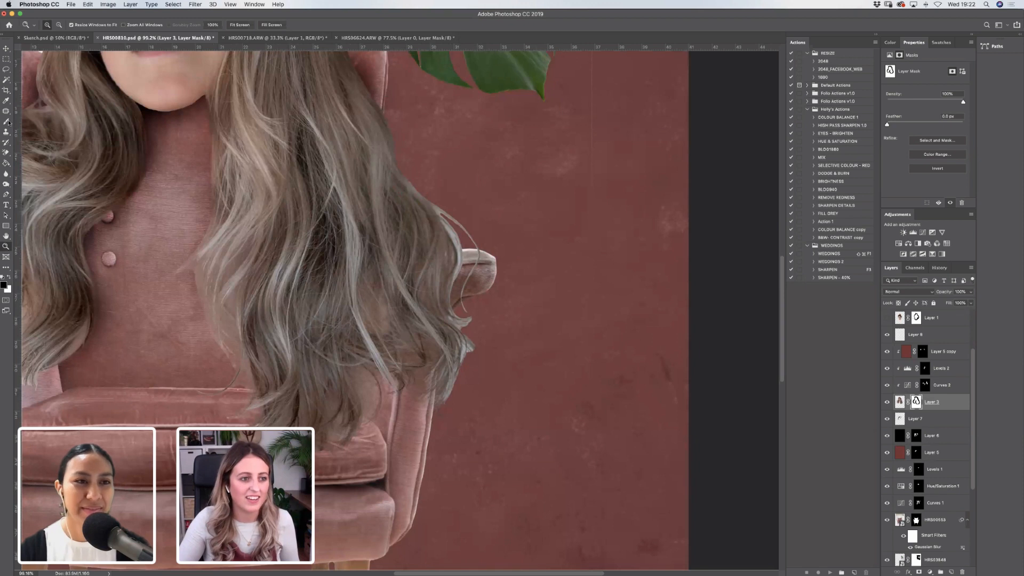
left_click(8, 122)
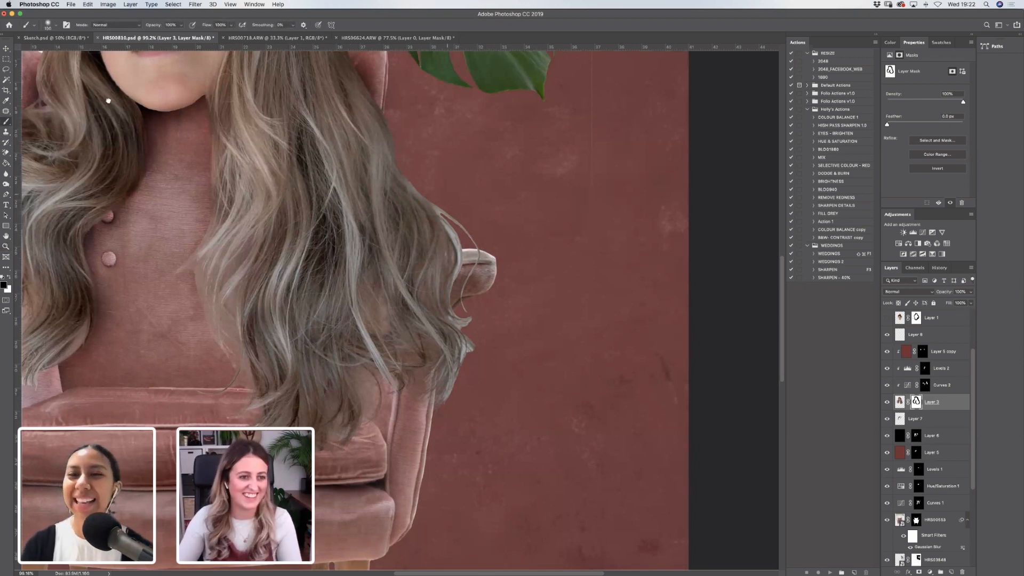
left_click(52, 25)
double_click(53, 84)
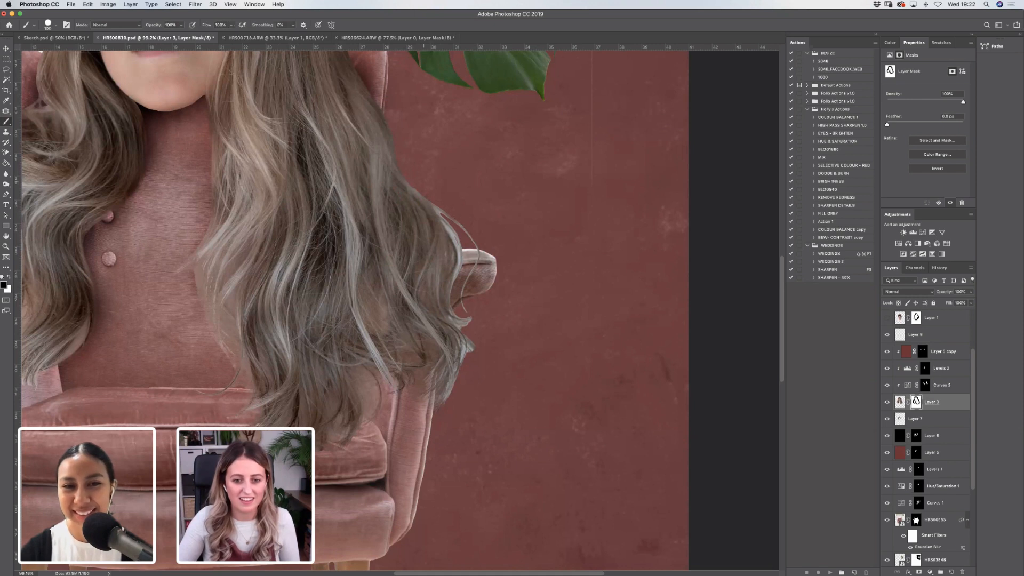
key("super+z")
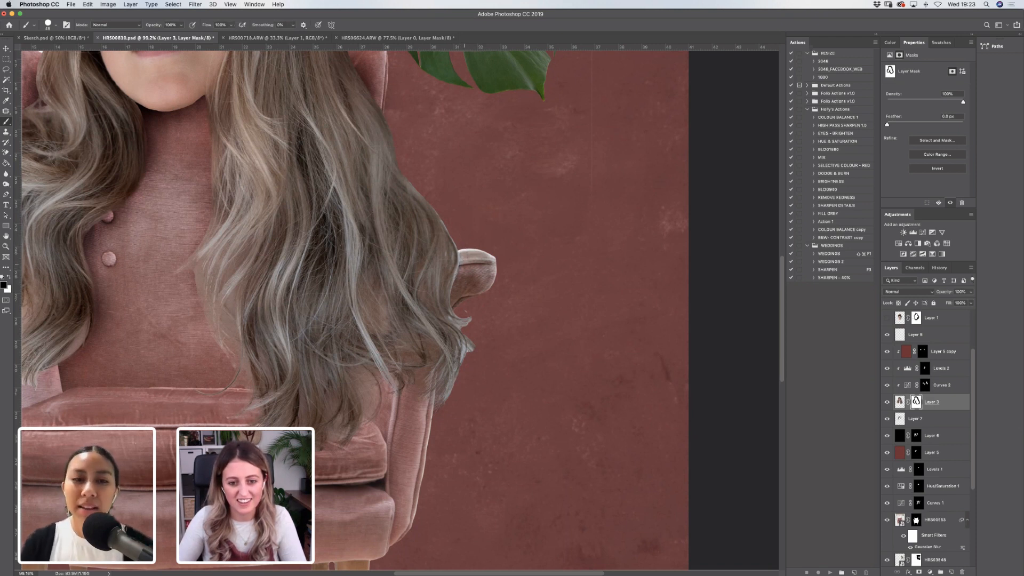
key("z")
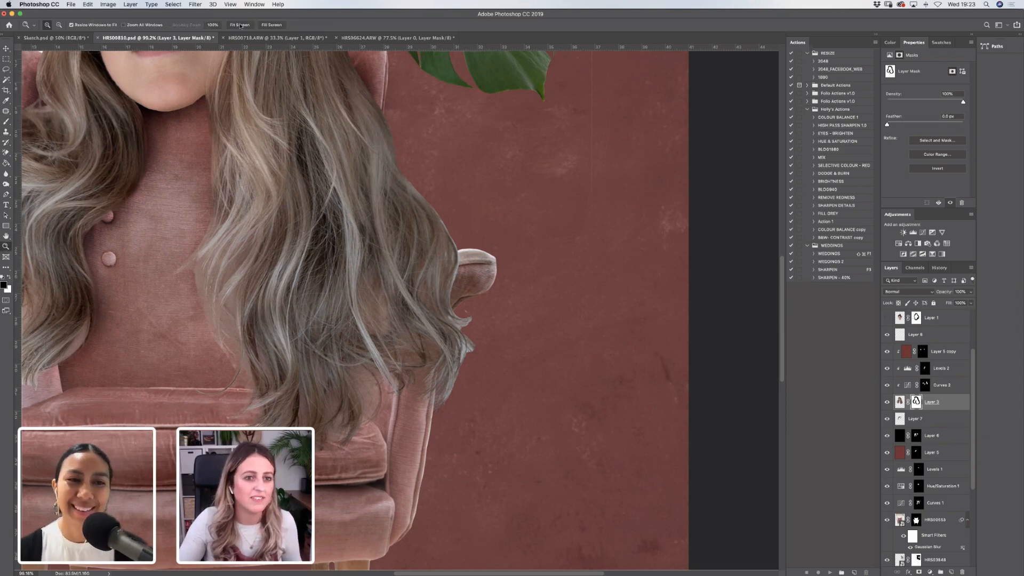
key("super+0")
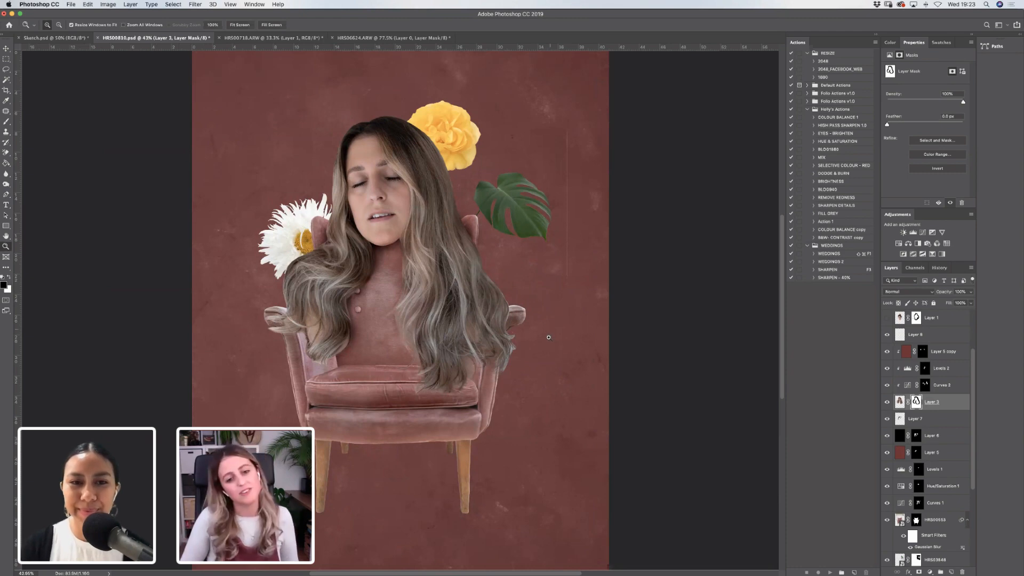
Choose a brush preset for Layer 3's mask, enlarge it to 100 px beside the leaf-side hair, and check the full composite.
left_click_drag(560, 399, 309, 236)
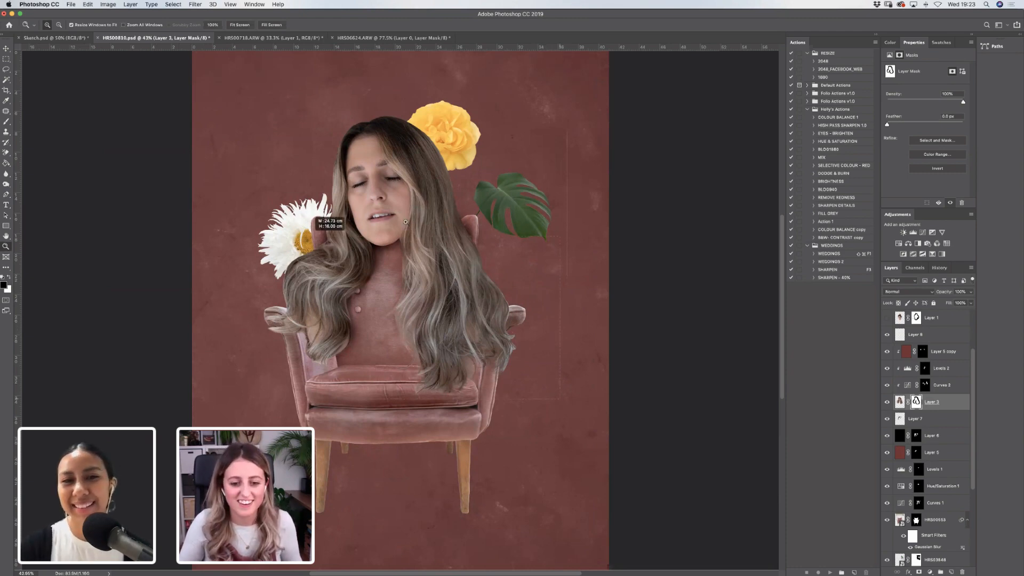
key("b")
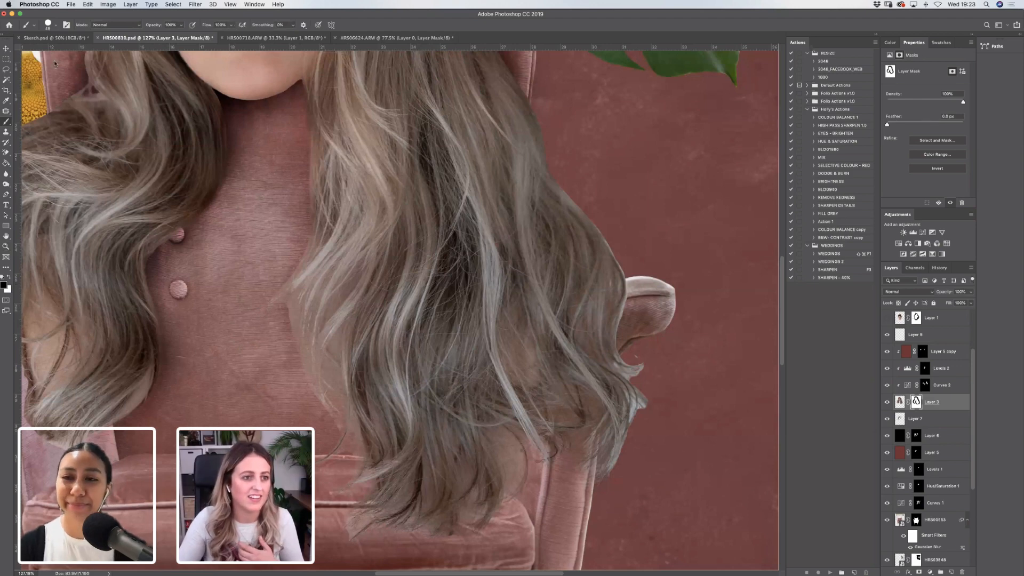
left_click(48, 24)
double_click(46, 105)
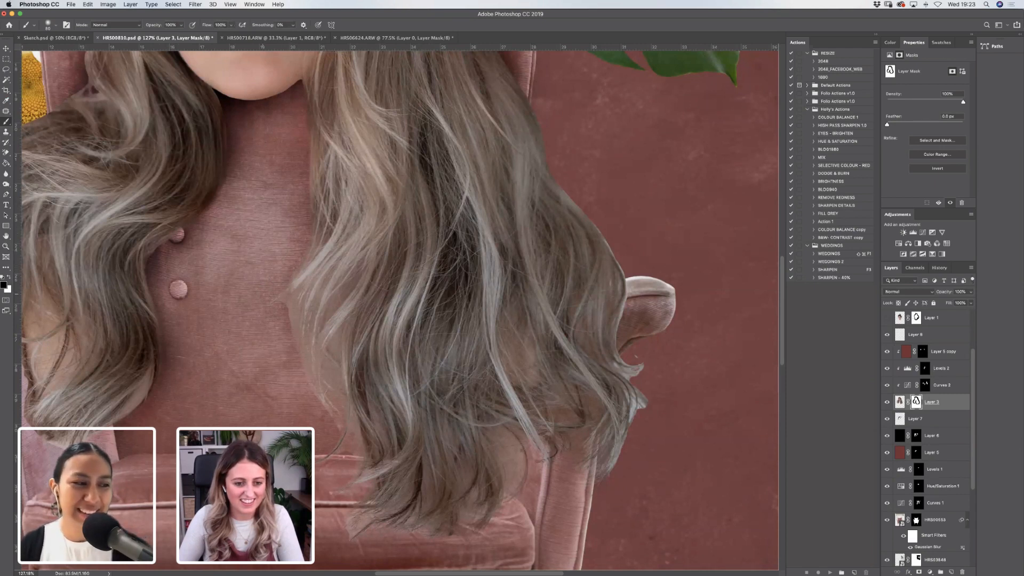
key("bracketright")
key("bracketright")
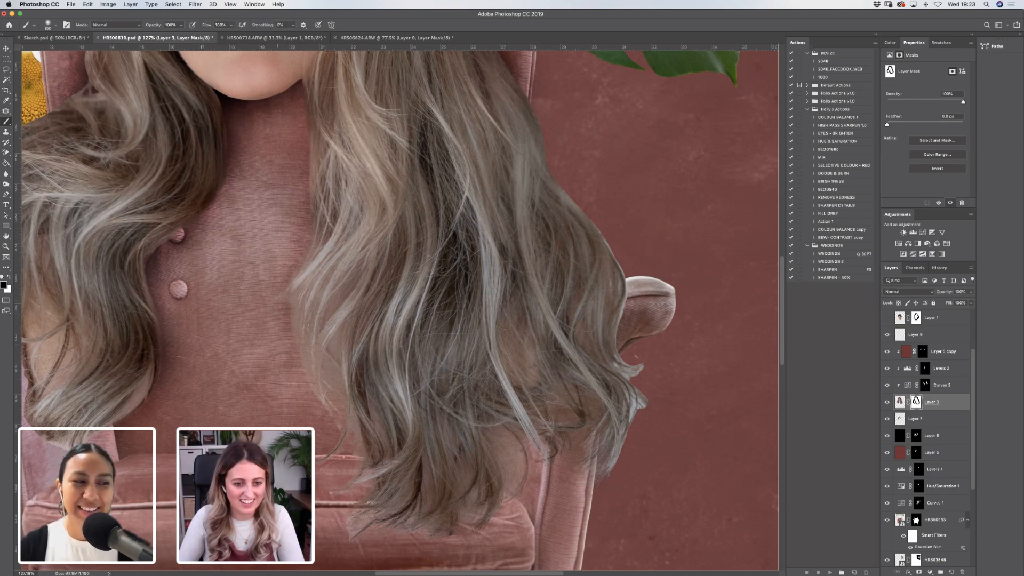
left_click(7, 247)
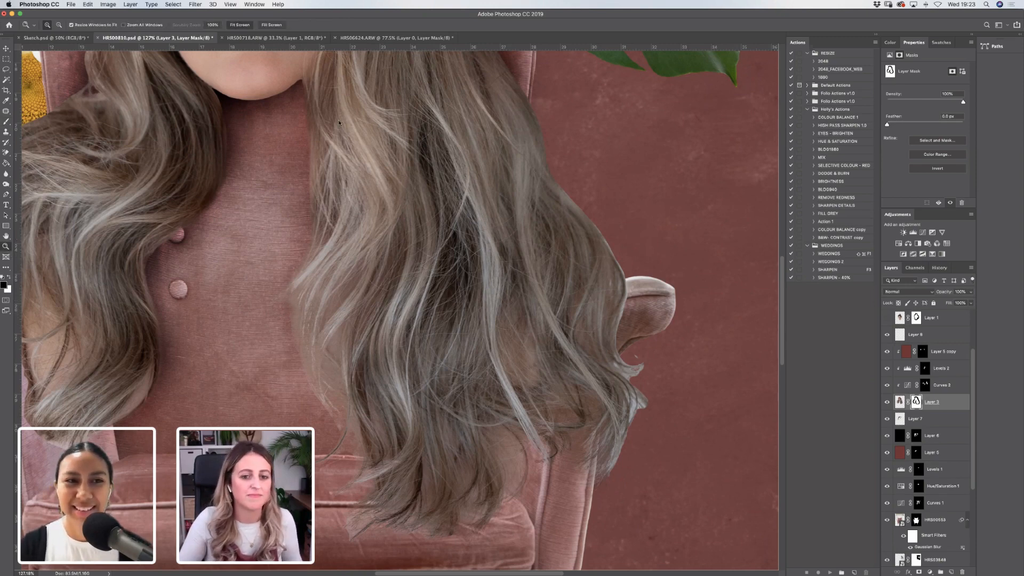
key("super+0")
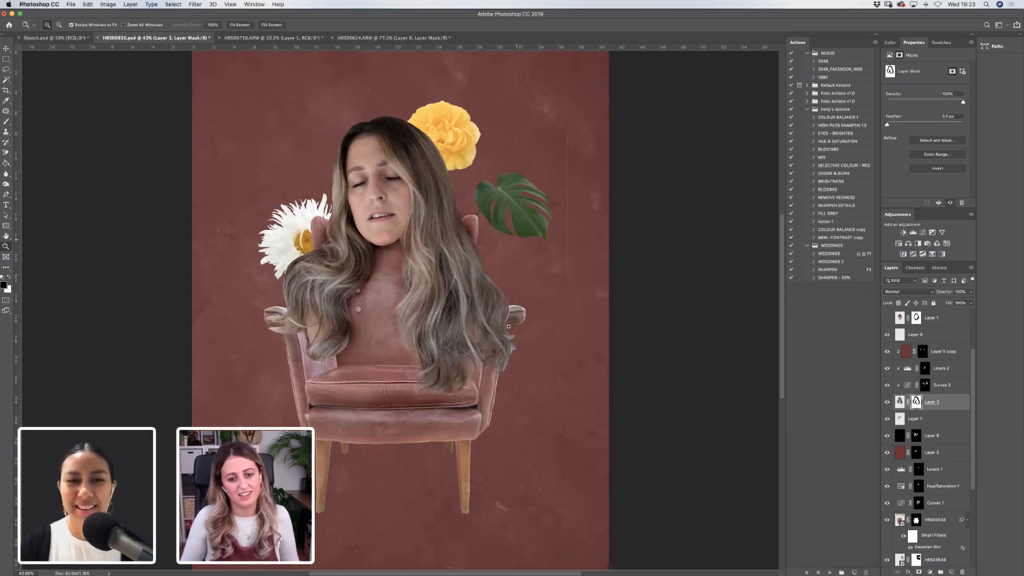
Inspect the hair around the daisy and its nearby armrest up close, and judge it against progressively wider views of the chair.
left_click(426, 342, "alt")
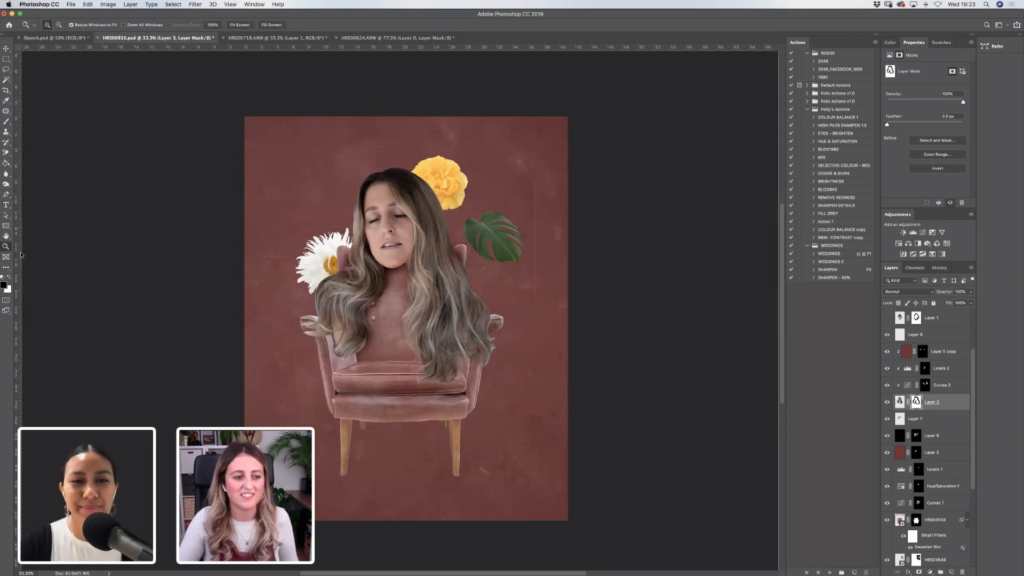
mouse_move(260, 269)
left_mouse_down()
mouse_move(326, 291)
mouse_move(469, 398)
left_mouse_up()
key("b")
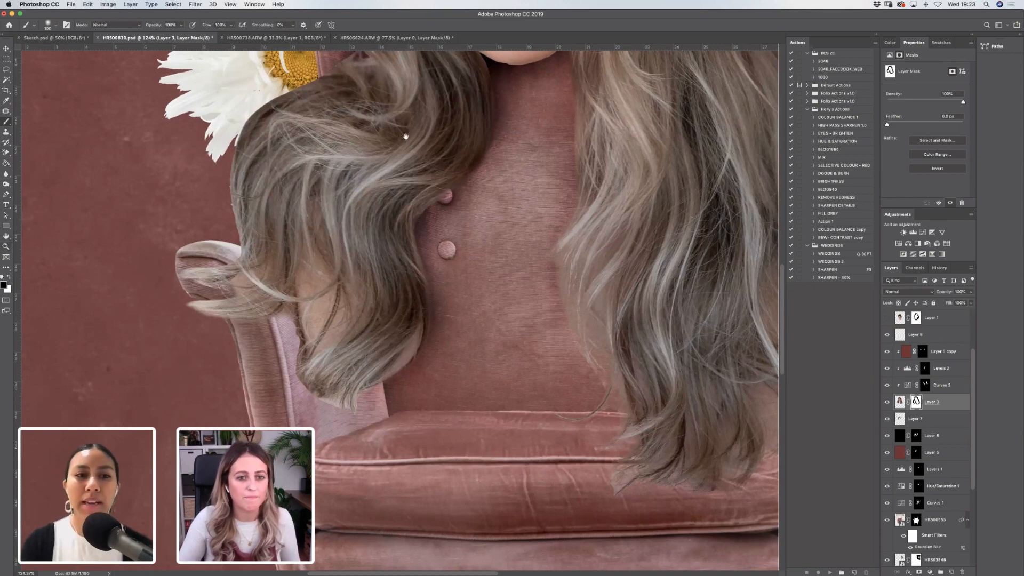
left_click_drag(340, 302, 335, 306)
scroll(336, 306, "up", 5)
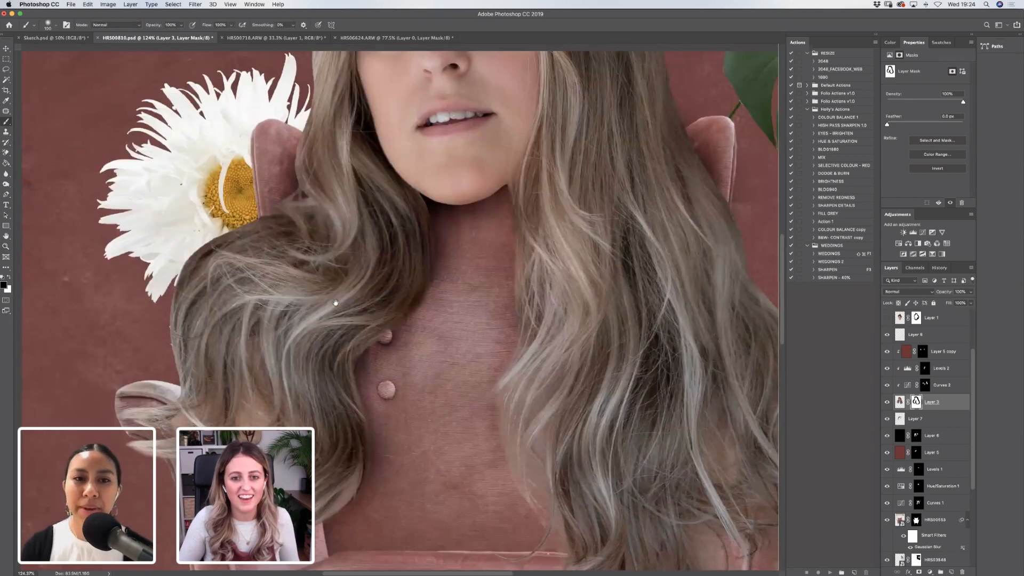
scroll(144, 190, "up", 2)
scroll(207, 47, "down", 1)
key("z")
left_click(419, 158, "alt")
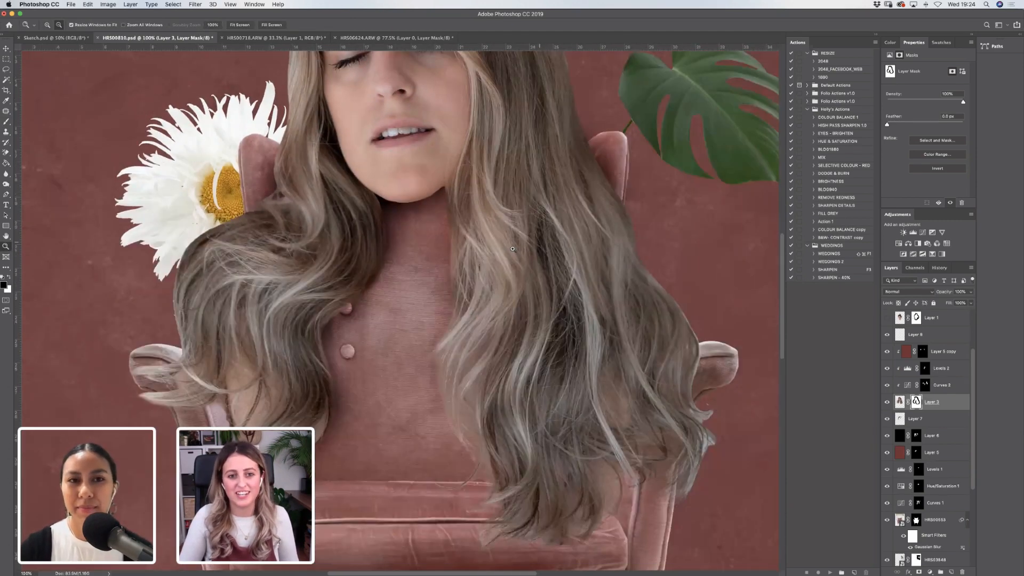
left_click(420, 159, "alt")
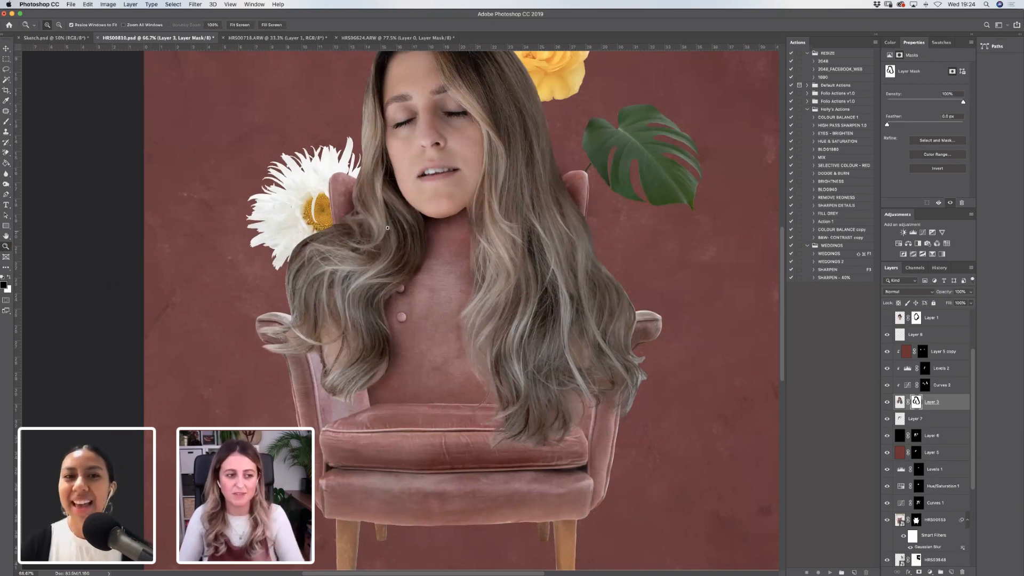
key("alt")
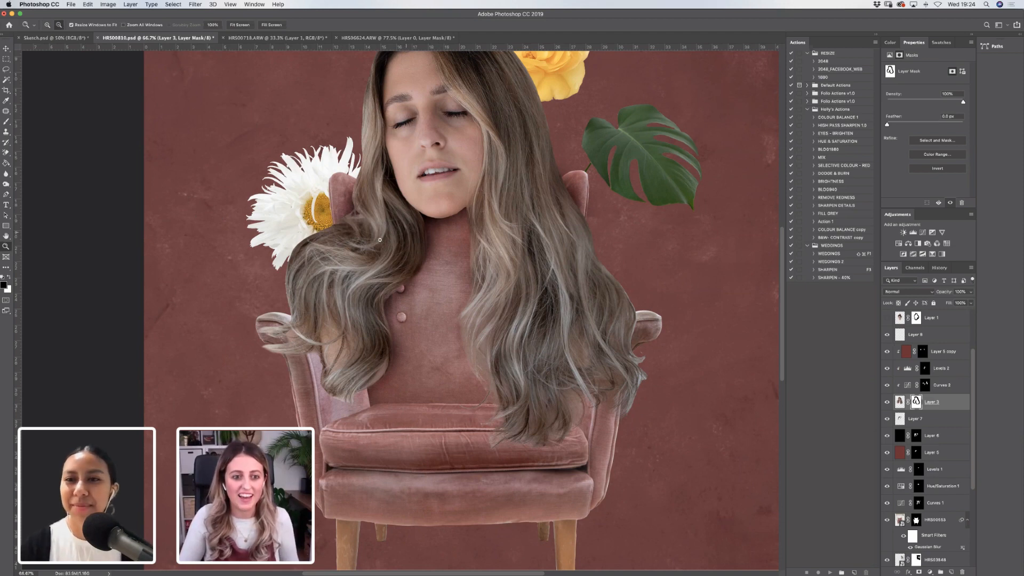
left_click(388, 241, "alt")
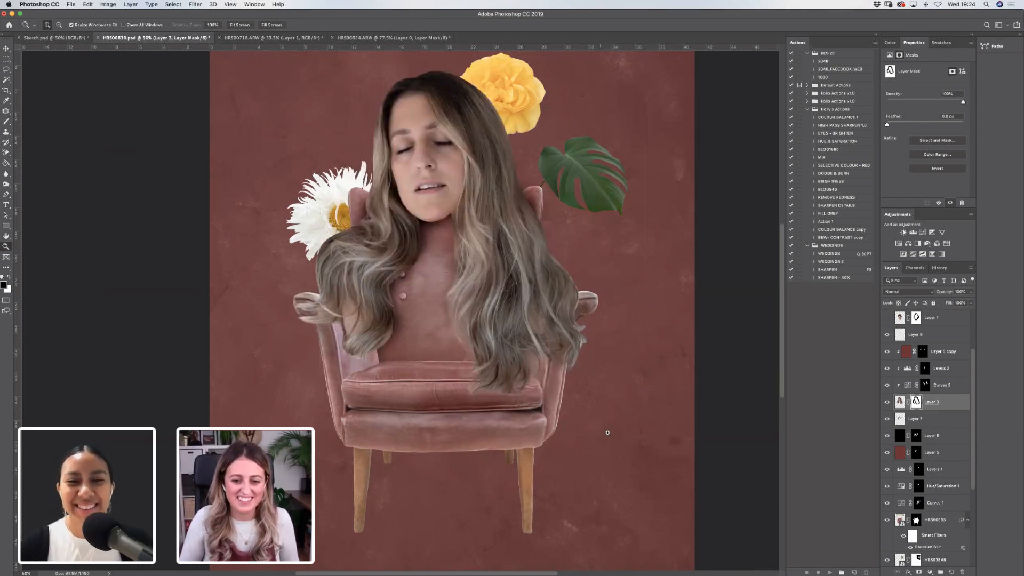
Trim the outer hair edge below the leaf-side armrest by brushing black on Layer 3's mask with varied brush sizes, and check the full composite.
left_click_drag(621, 396, 464, 212)
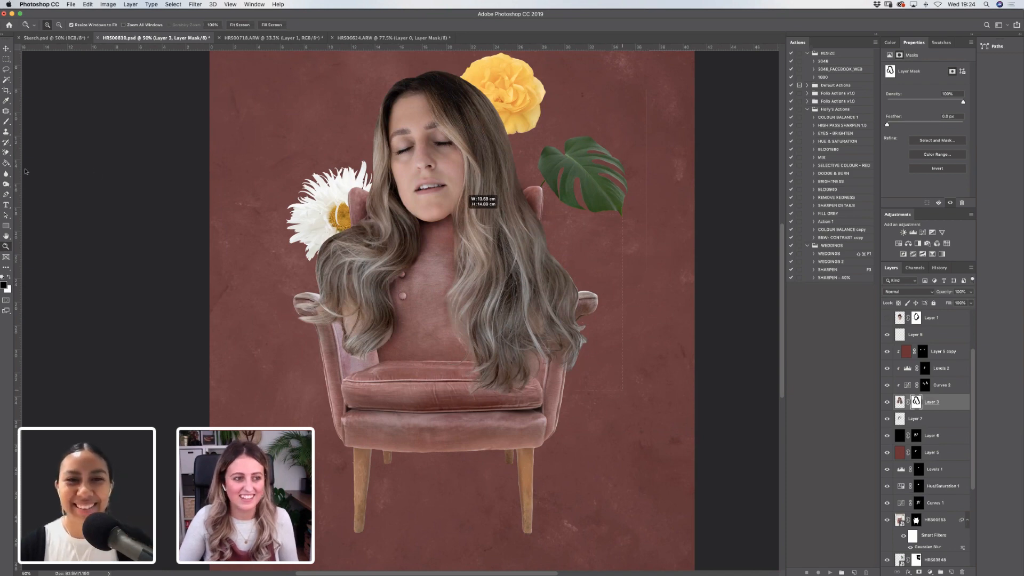
left_click(6, 122)
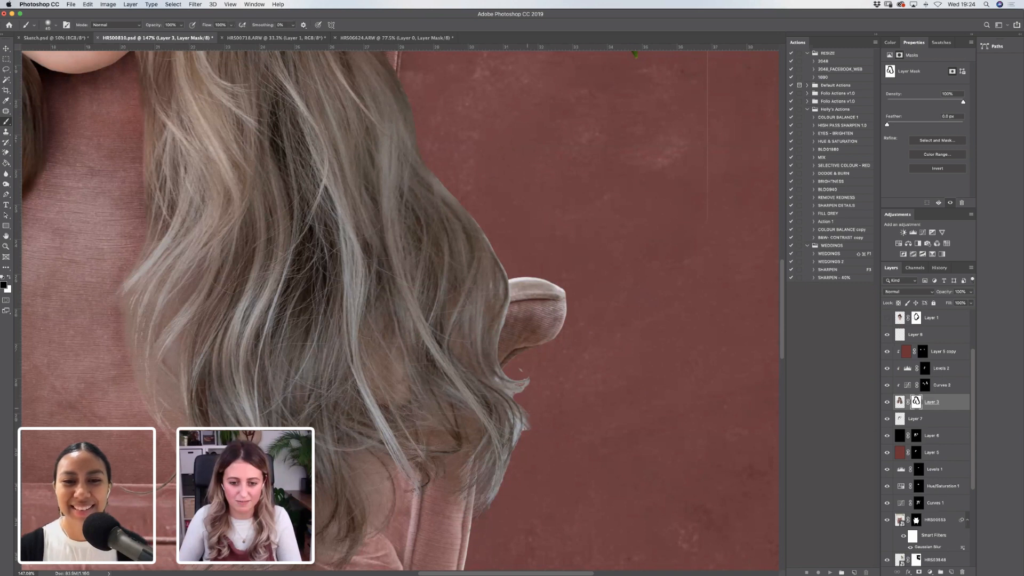
key("bracketleft")
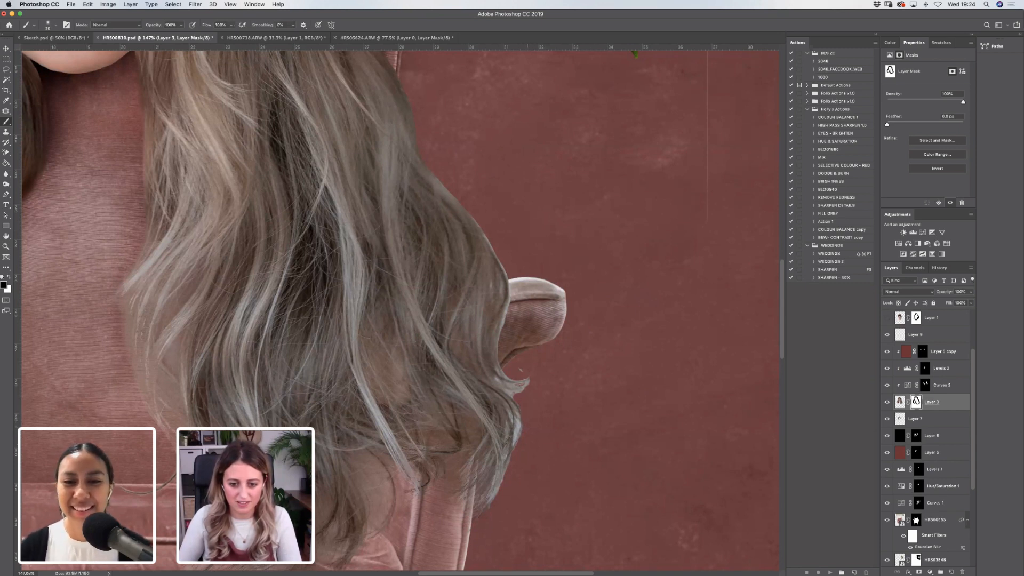
key("bracketright")
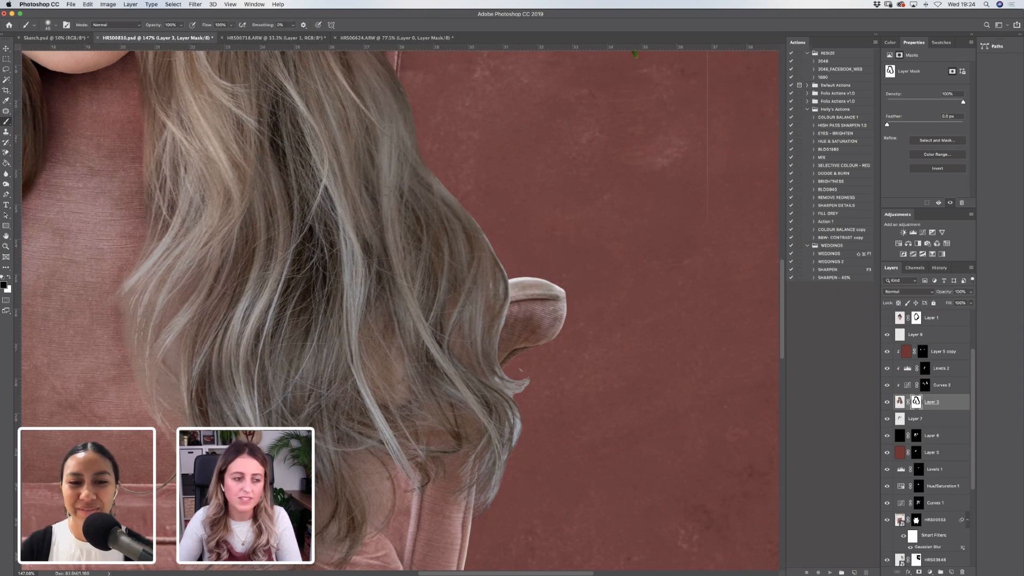
key("bracketright")
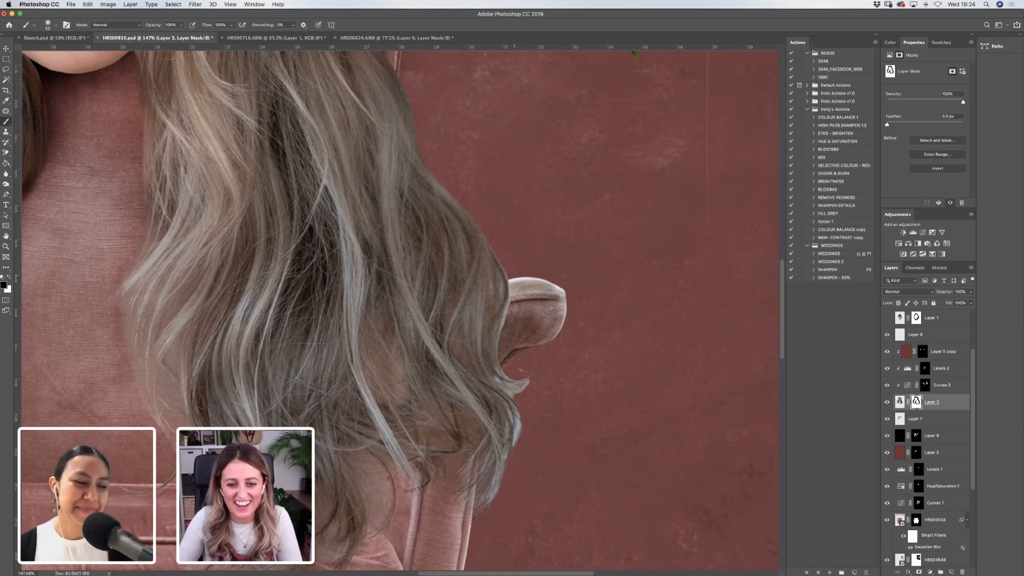
key("z")
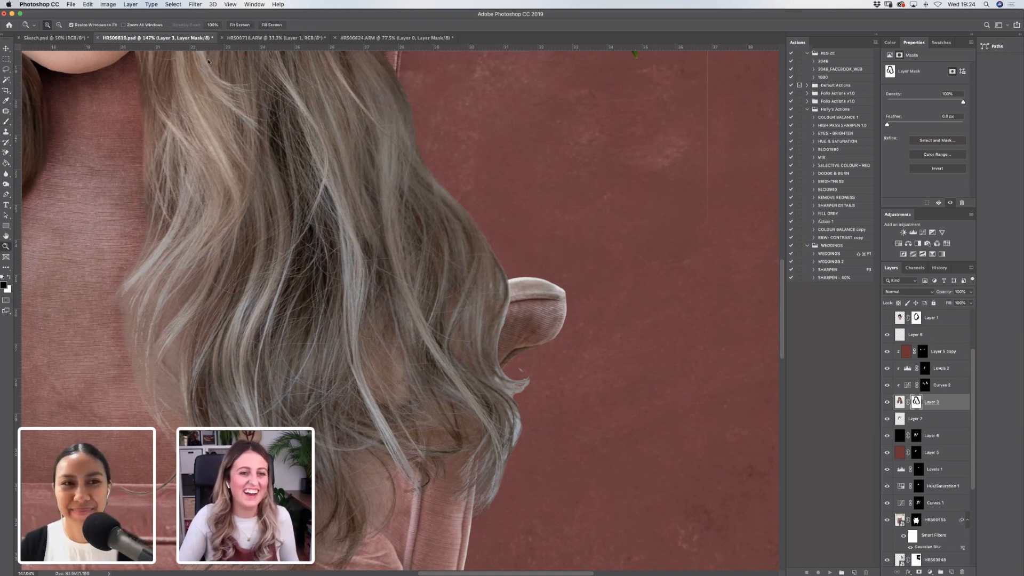
key("super+0")
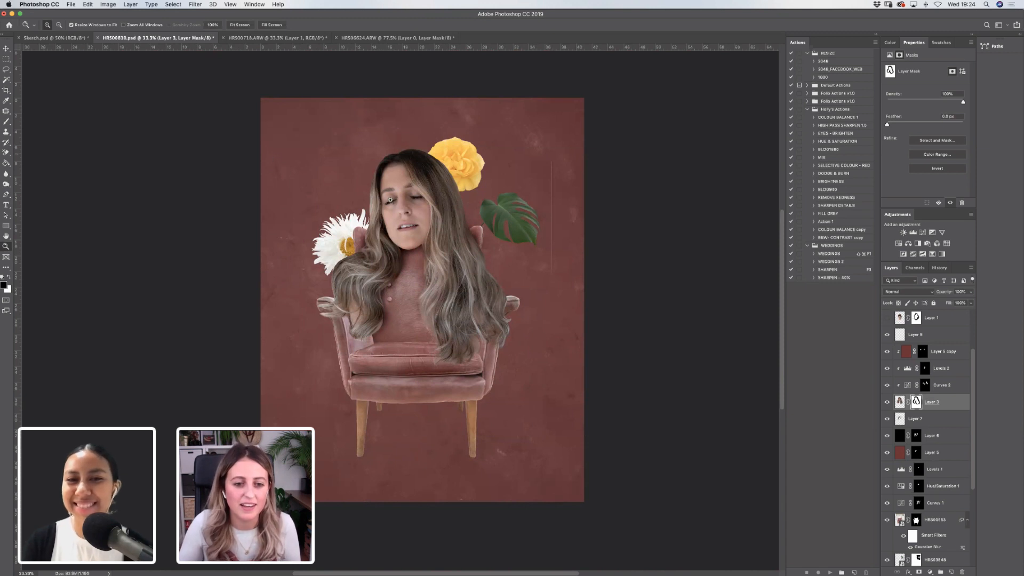
Examine the trimmed hair outline against the armrest and backdrop up close, and compare it with the whole composition.
left_click_drag(553, 387, 349, 195)
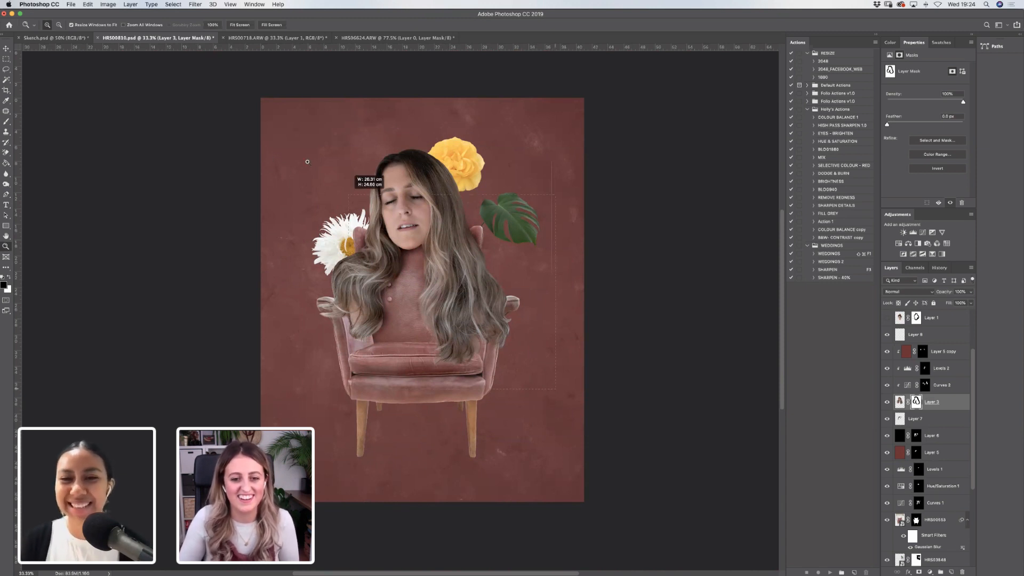
key("b")
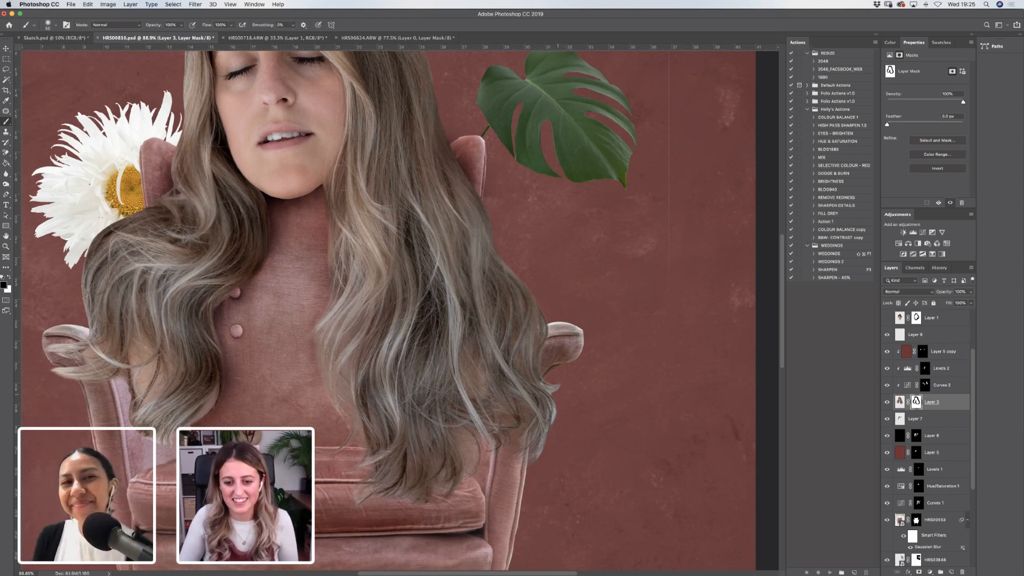
key("z")
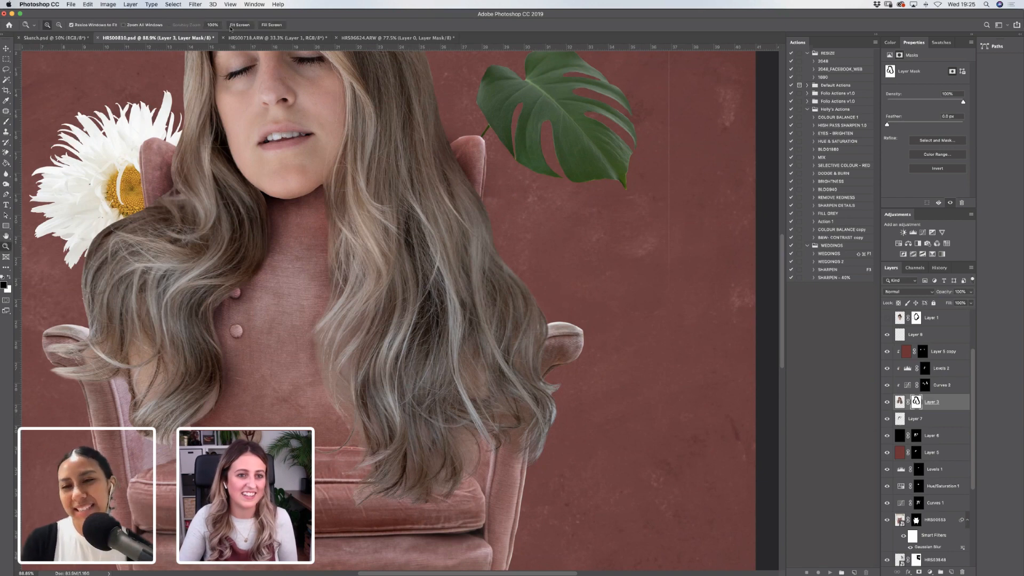
key("super+0")
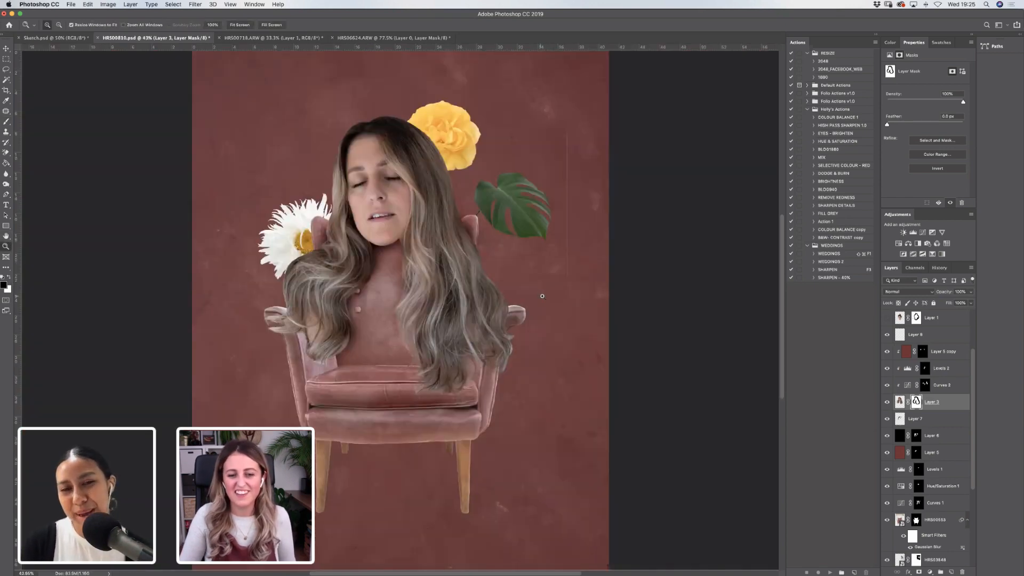